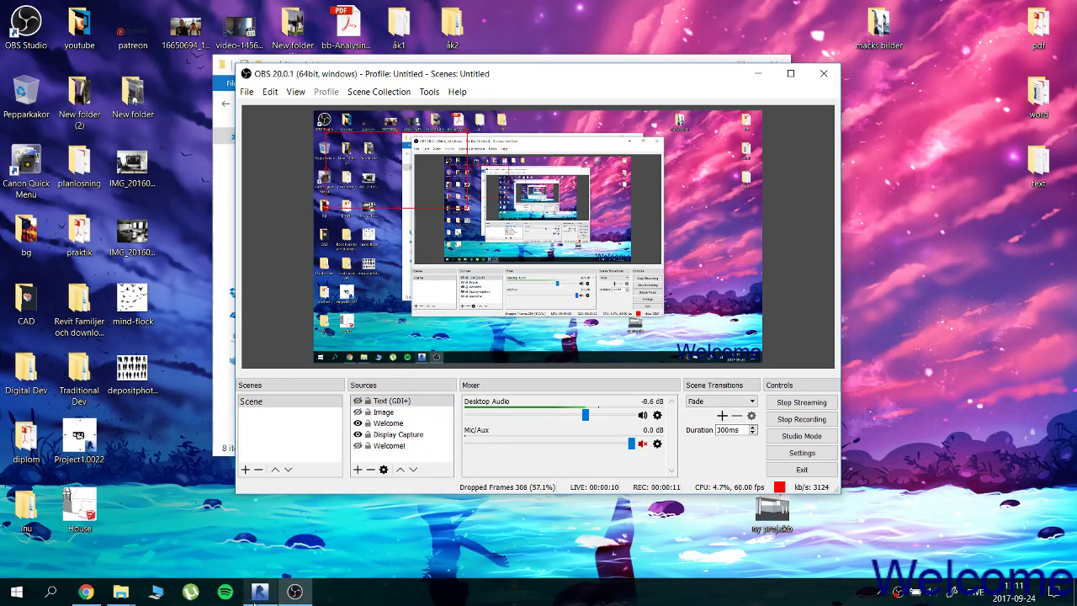
Bring the Revit project full screen, showing the Level 1 plan with the floor boundary sketch open.
{"action": "left_click", "coordinate": [256, 592]}
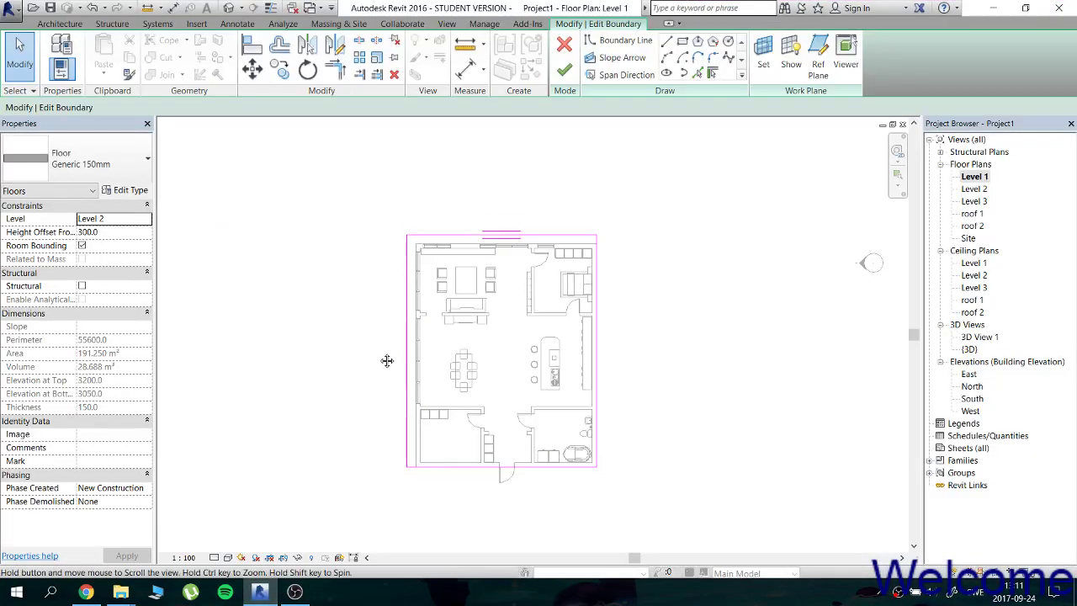
Move the floor sketch's left boundary line to a 1000 mm offset and finish the boundary edit.
{"action": "middle_click_drag", "start_coordinate": [385, 360], "coordinate": [380, 354]}
{"action": "scroll", "coordinate": [377, 369], "scroll_direction": "up", "scroll_amount": 2}
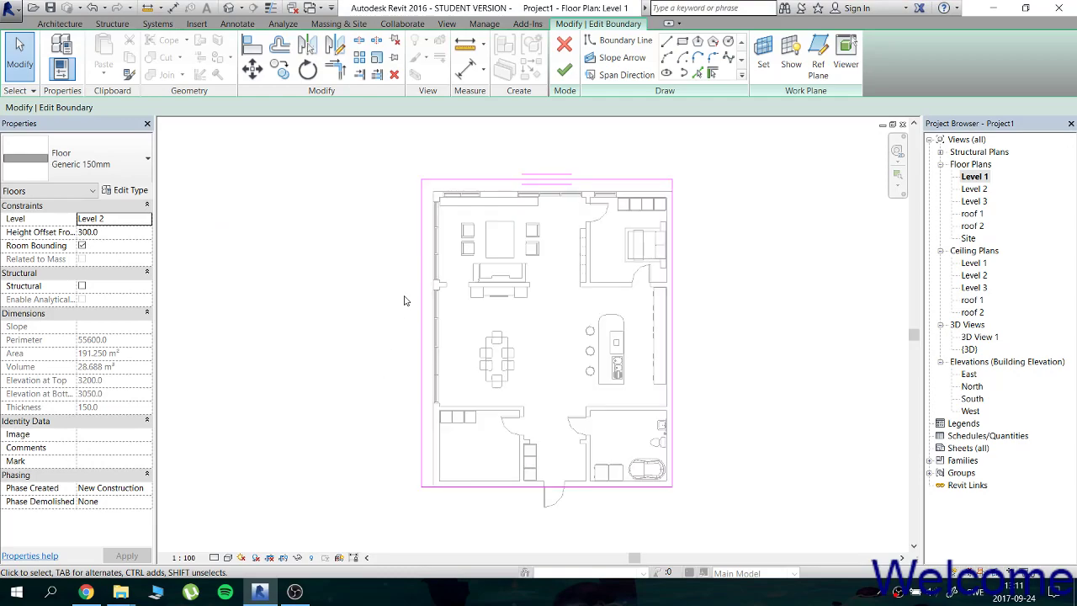
{"action": "left_click", "coordinate": [422, 328]}
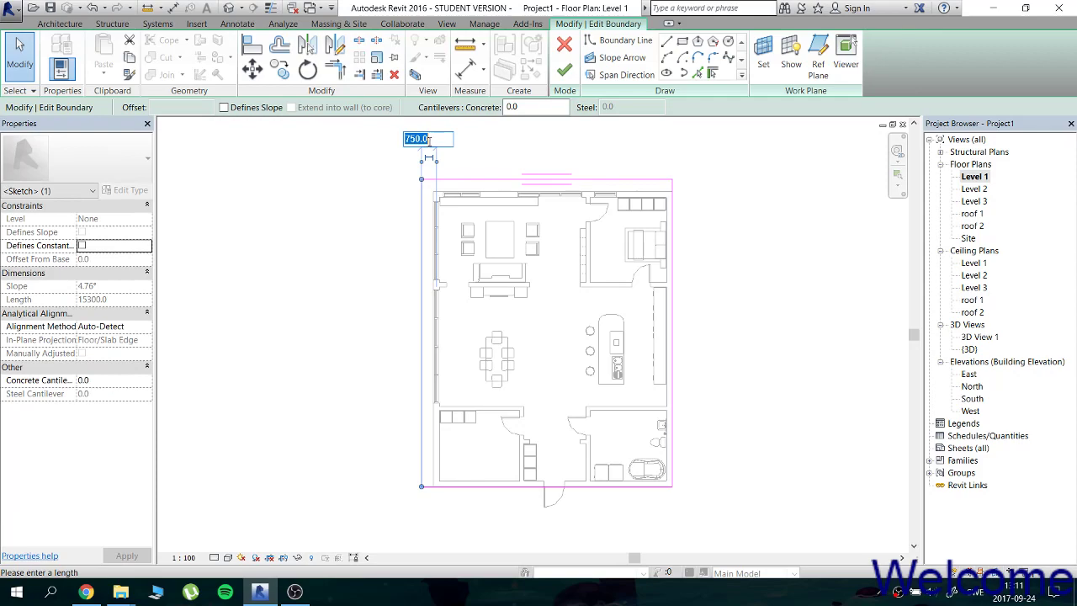
{"action": "type", "text": "1000"}
{"action": "key", "text": "Return"}
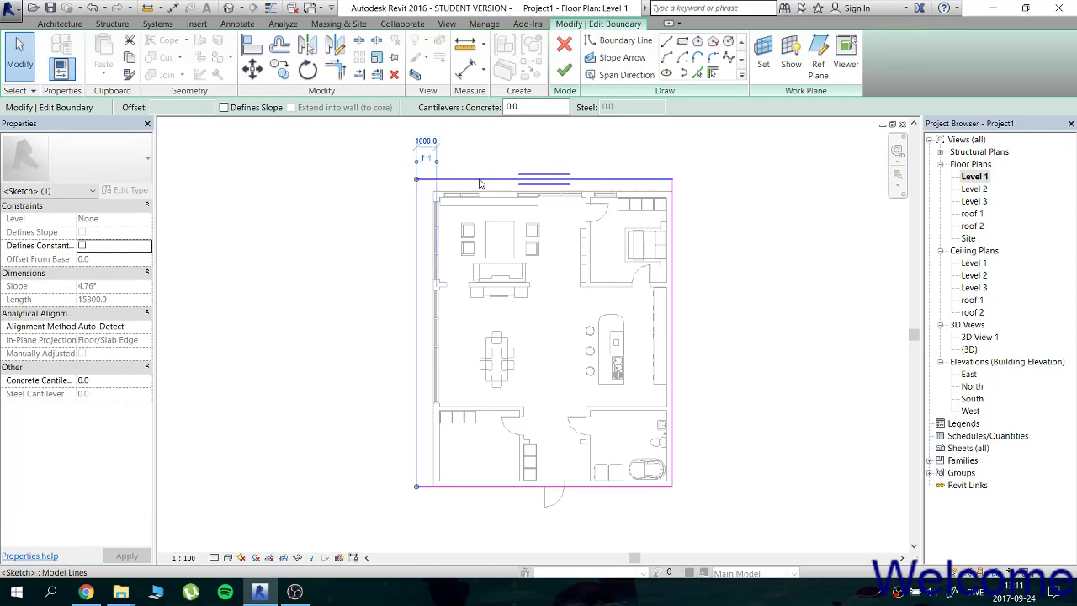
{"action": "left_click", "coordinate": [664, 180]}
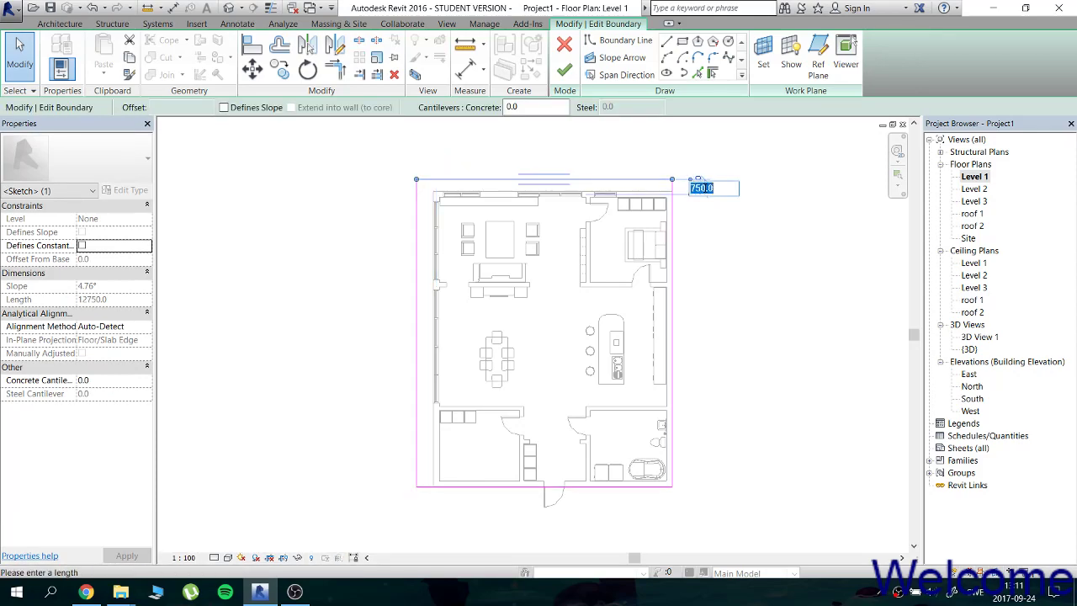
{"action": "left_click", "coordinate": [743, 302]}
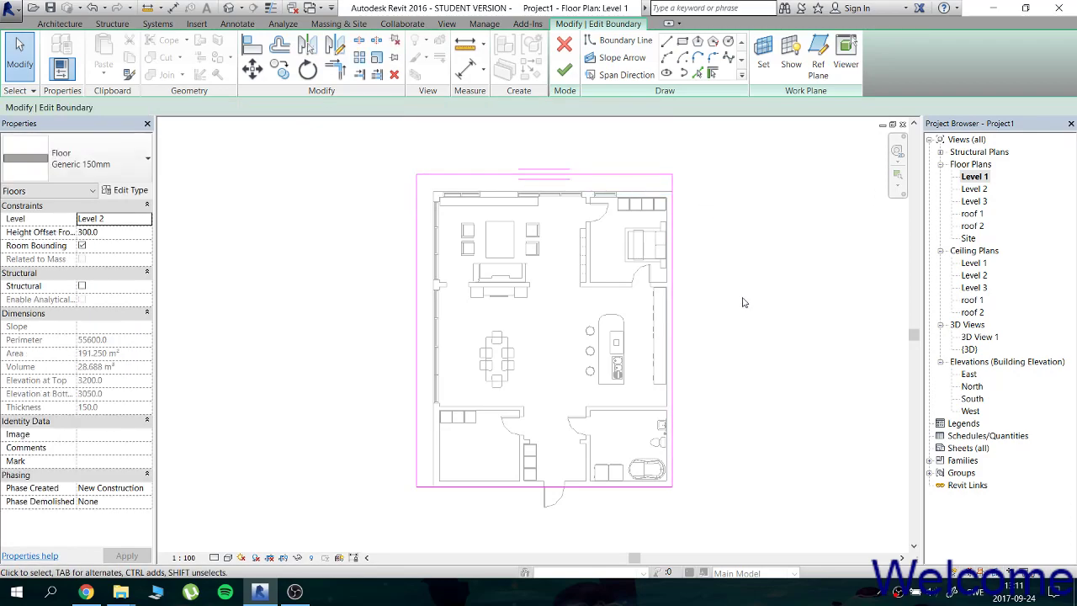
{"action": "left_click", "coordinate": [565, 72]}
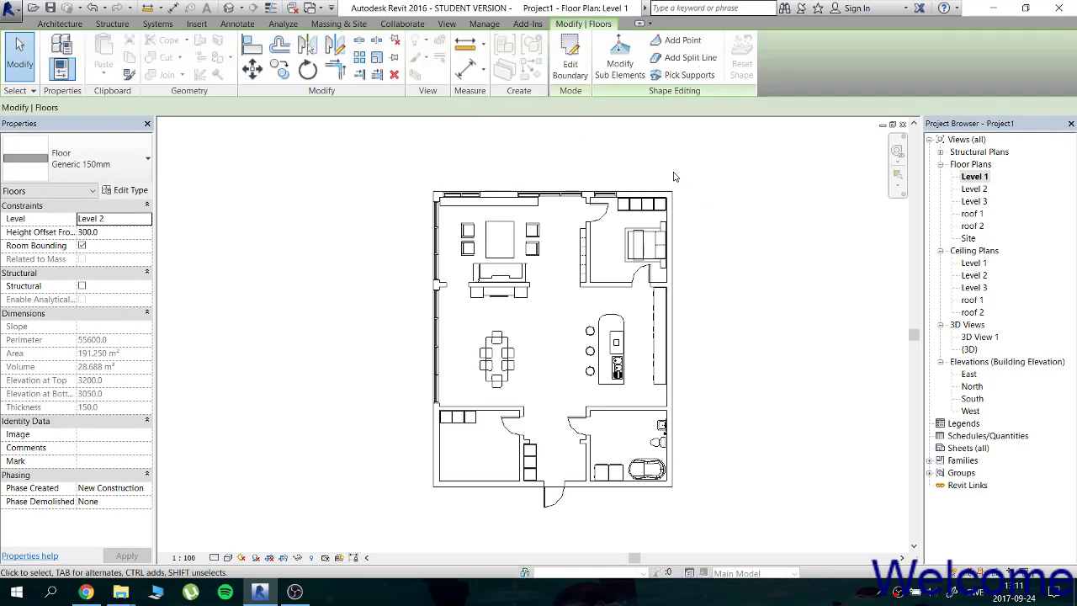
Open the default 3D view and orbit to a near-frontal side view of the house.
{"action": "left_click", "coordinate": [227, 10]}
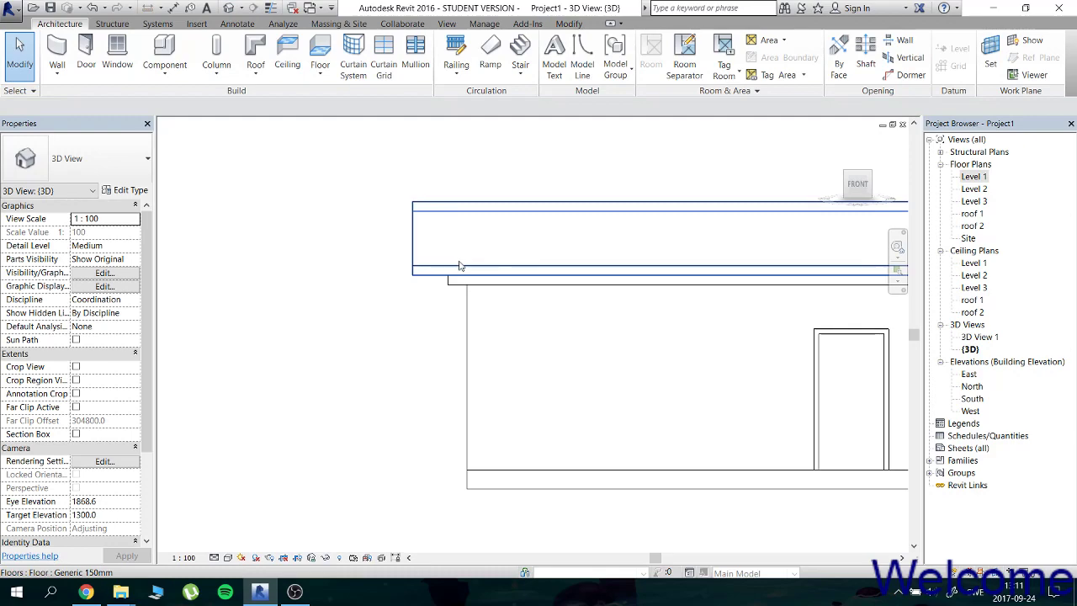
{"action": "mouse_move", "coordinate": [550, 336]}
{"action": "middle_mouse_down", "text": "shift"}
{"action": "mouse_move", "coordinate": [557, 264]}
{"action": "mouse_move", "coordinate": [567, 277]}
{"action": "mouse_move", "coordinate": [538, 269]}
{"action": "middle_mouse_up", "text": "shift"}
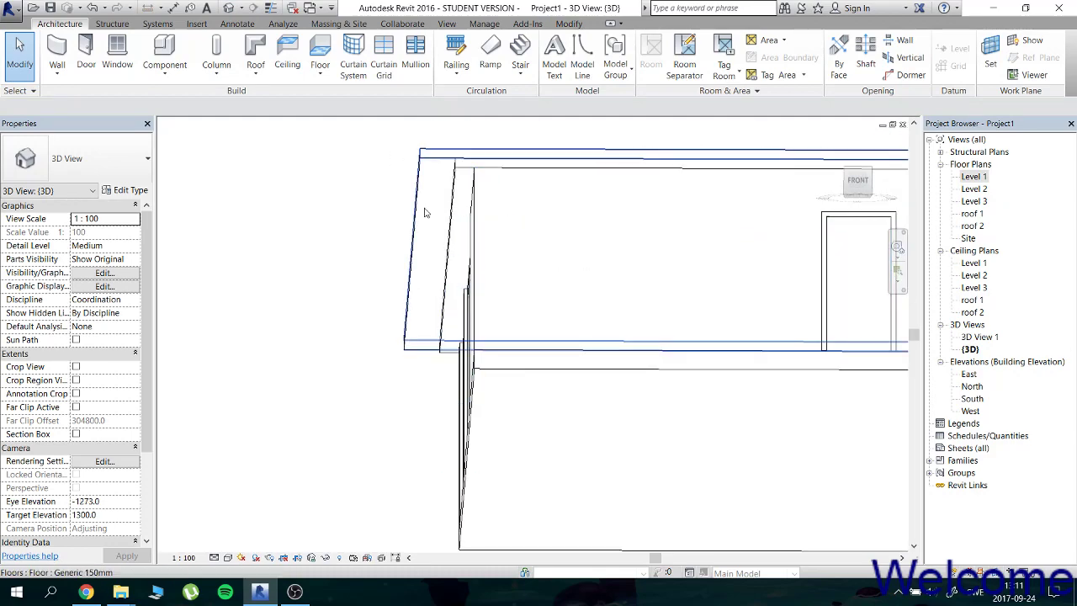
{"action": "mouse_move", "coordinate": [423, 309]}
{"action": "middle_mouse_down", "text": "shift"}
{"action": "mouse_move", "coordinate": [451, 277]}
{"action": "mouse_move", "coordinate": [451, 300]}
{"action": "mouse_move", "coordinate": [676, 325]}
{"action": "mouse_move", "coordinate": [620, 291]}
{"action": "mouse_move", "coordinate": [663, 258]}
{"action": "mouse_move", "coordinate": [695, 259]}
{"action": "mouse_move", "coordinate": [533, 269]}
{"action": "mouse_move", "coordinate": [519, 343]}
{"action": "mouse_move", "coordinate": [519, 284]}
{"action": "mouse_move", "coordinate": [589, 277]}
{"action": "middle_mouse_up", "text": "shift"}
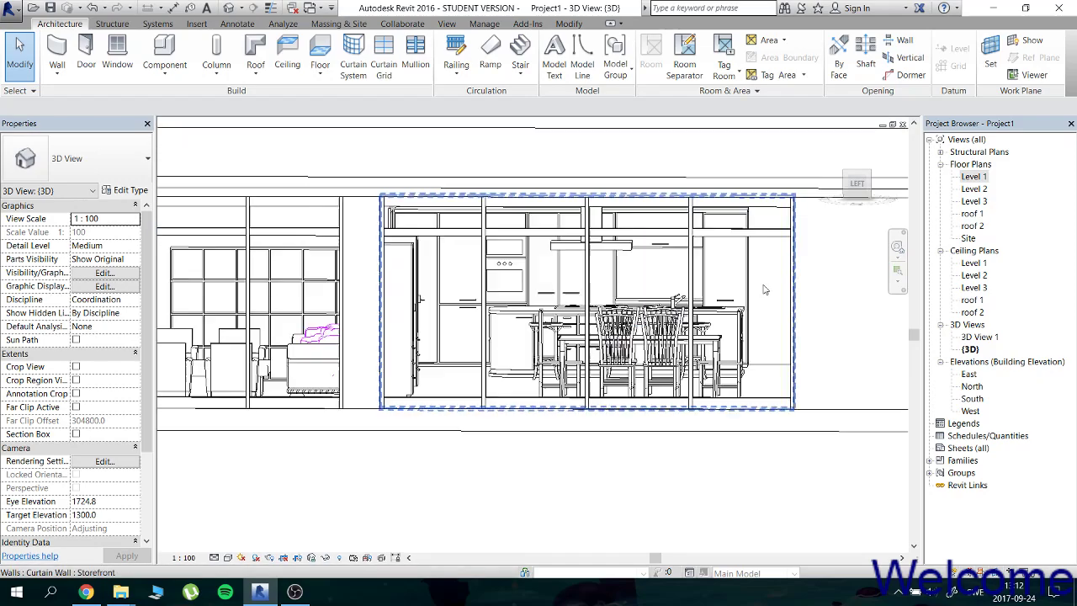
{"action": "scroll", "coordinate": [764, 290], "scroll_direction": "up", "scroll_amount": 2}
{"action": "left_click", "coordinate": [686, 269]}
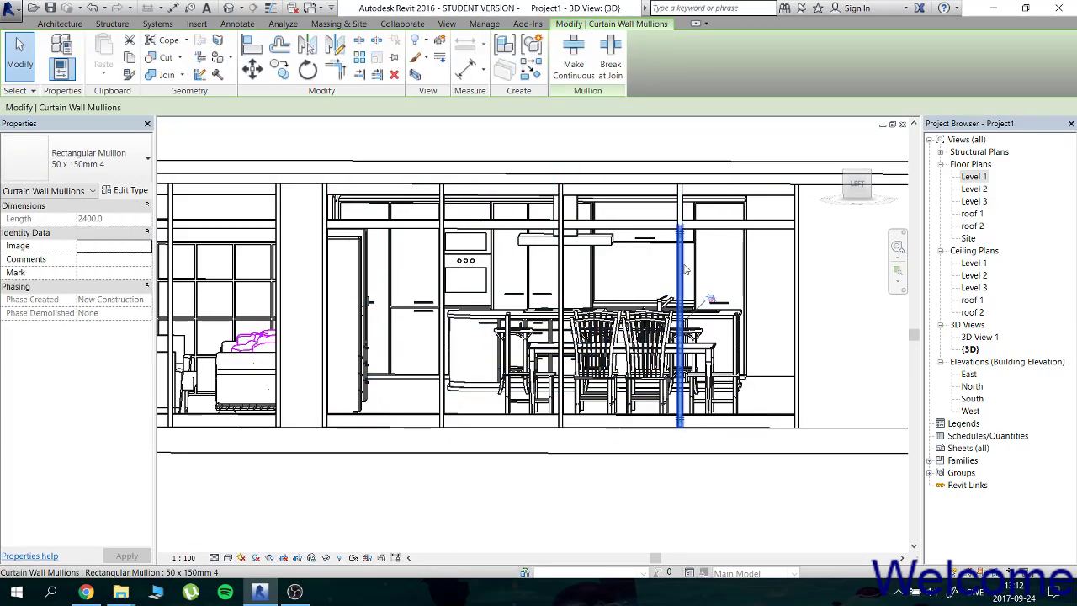
{"action": "mouse_move", "coordinate": [686, 269]}
{"action": "middle_mouse_down", "text": "shift"}
{"action": "mouse_move", "coordinate": [699, 297]}
{"action": "mouse_move", "coordinate": [586, 310]}
{"action": "middle_mouse_up", "text": "shift"}
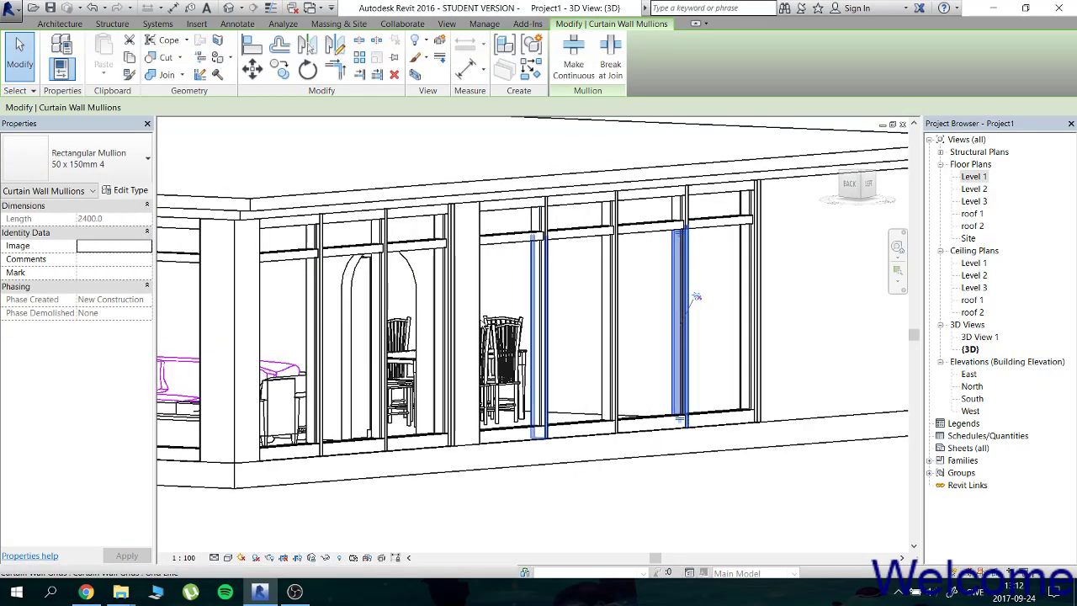
{"action": "left_click", "coordinate": [372, 212]}
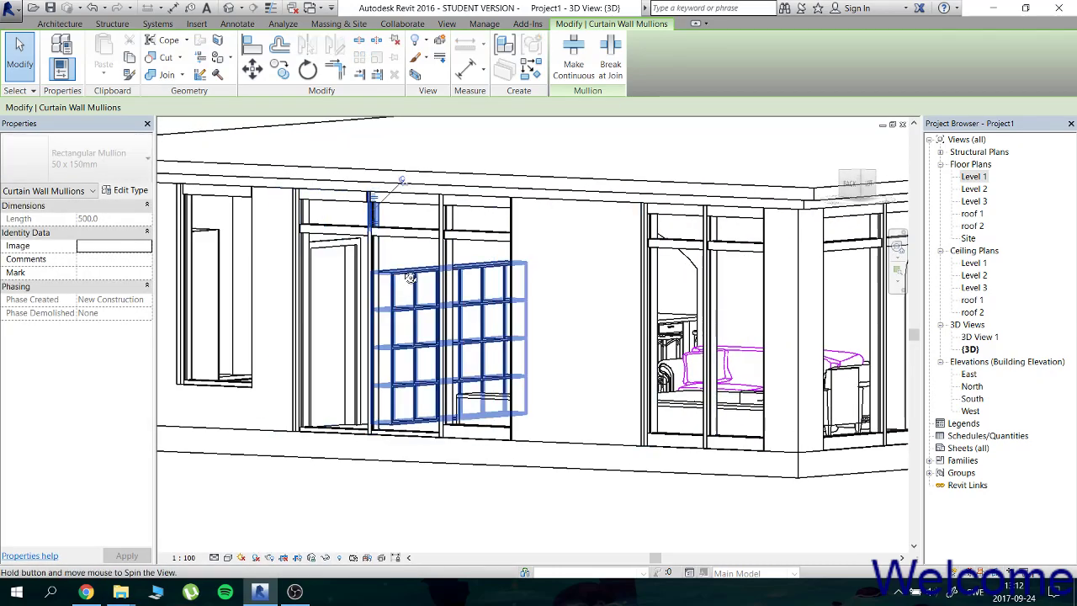
{"action": "mouse_move", "coordinate": [355, 267]}
{"action": "middle_mouse_down", "text": "shift"}
{"action": "mouse_move", "coordinate": [586, 283]}
{"action": "mouse_move", "coordinate": [374, 214]}
{"action": "mouse_move", "coordinate": [410, 231]}
{"action": "mouse_move", "coordinate": [313, 223]}
{"action": "mouse_move", "coordinate": [333, 226]}
{"action": "mouse_move", "coordinate": [318, 370]}
{"action": "mouse_move", "coordinate": [437, 278]}
{"action": "middle_mouse_up", "text": "shift"}
{"action": "scroll", "coordinate": [374, 214], "scroll_direction": "up", "scroll_amount": 4}
{"action": "key", "text": "Escape"}
Orbit the 3D model around the building corner to see its opposite side.
{"action": "scroll", "coordinate": [558, 217], "scroll_direction": "down", "scroll_amount": 3}
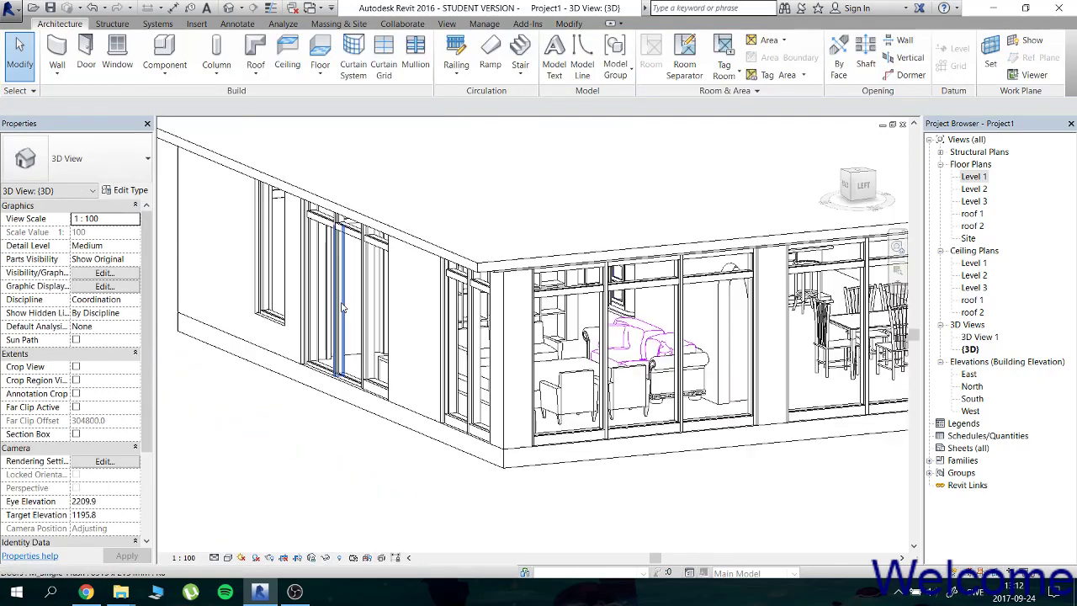
{"action": "mouse_move", "coordinate": [558, 217]}
{"action": "middle_mouse_down", "text": "shift"}
{"action": "mouse_move", "coordinate": [418, 236]}
{"action": "mouse_move", "coordinate": [488, 238]}
{"action": "mouse_move", "coordinate": [457, 173]}
{"action": "mouse_move", "coordinate": [514, 270]}
{"action": "mouse_move", "coordinate": [512, 250]}
{"action": "mouse_move", "coordinate": [401, 264]}
{"action": "mouse_move", "coordinate": [493, 265]}
{"action": "mouse_move", "coordinate": [693, 188]}
{"action": "mouse_move", "coordinate": [551, 198]}
{"action": "mouse_move", "coordinate": [587, 267]}
{"action": "mouse_move", "coordinate": [580, 288]}
{"action": "mouse_move", "coordinate": [497, 149]}
{"action": "mouse_move", "coordinate": [433, 226]}
{"action": "mouse_move", "coordinate": [431, 195]}
{"action": "mouse_move", "coordinate": [529, 176]}
{"action": "mouse_move", "coordinate": [548, 187]}
{"action": "middle_mouse_up", "text": "shift"}
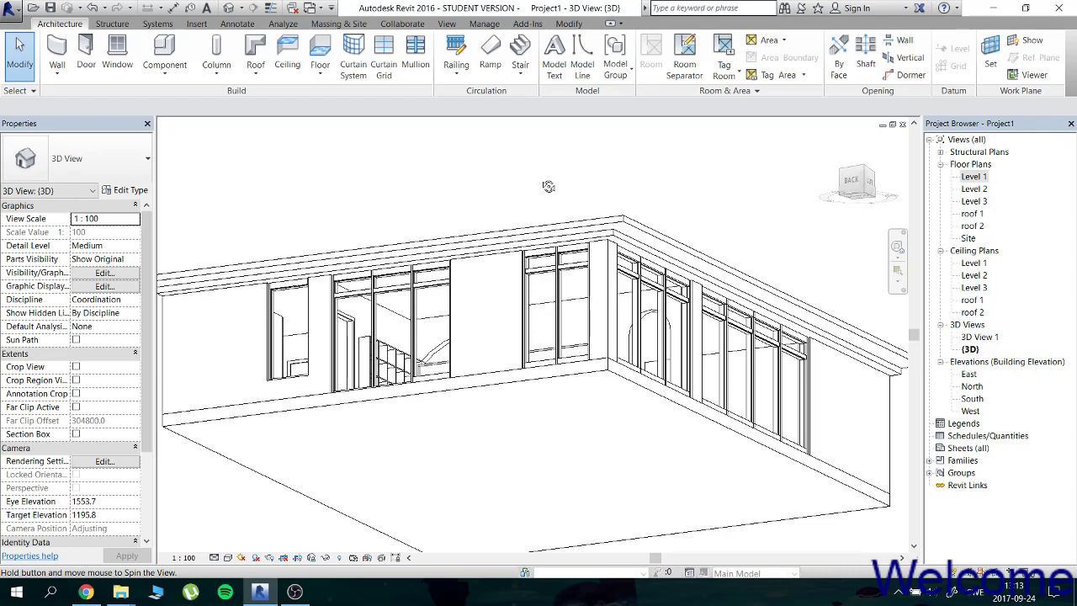
{"action": "mouse_move", "coordinate": [532, 185]}
{"action": "middle_mouse_down", "text": "shift"}
{"action": "mouse_move", "coordinate": [475, 156]}
{"action": "mouse_move", "coordinate": [379, 163]}
{"action": "mouse_move", "coordinate": [411, 243]}
{"action": "mouse_move", "coordinate": [421, 458]}
{"action": "mouse_move", "coordinate": [432, 301]}
{"action": "mouse_move", "coordinate": [497, 292]}
{"action": "mouse_move", "coordinate": [563, 223]}
{"action": "mouse_move", "coordinate": [534, 240]}
{"action": "mouse_move", "coordinate": [551, 287]}
{"action": "mouse_move", "coordinate": [547, 243]}
{"action": "mouse_move", "coordinate": [692, 225]}
{"action": "middle_mouse_up", "text": "shift"}
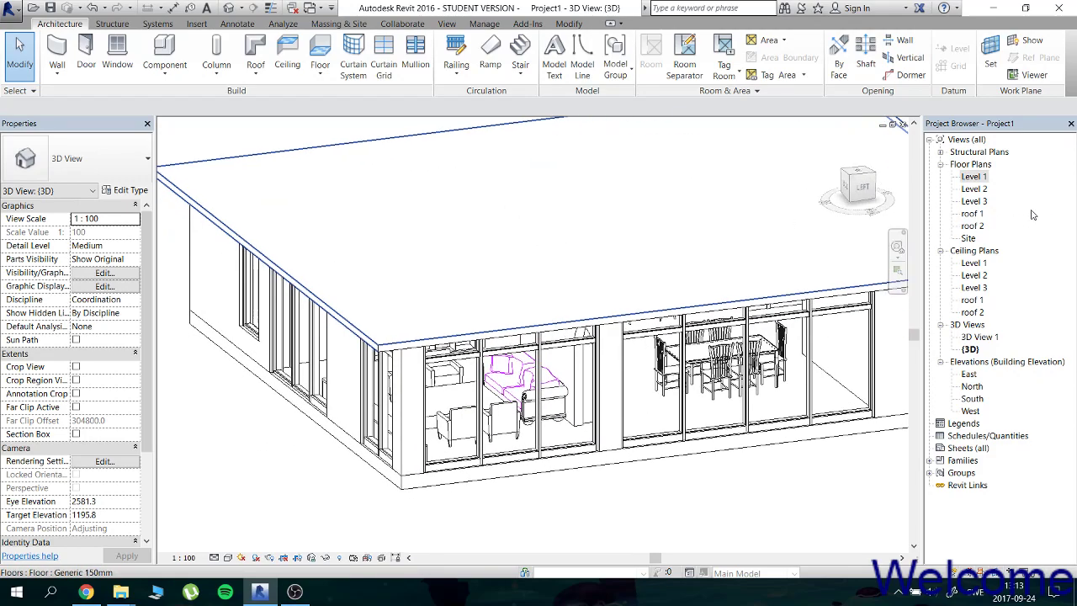
Open the Level 1 floor plan, then zoom and pan to review it.
{"action": "double_click", "coordinate": [976, 177]}
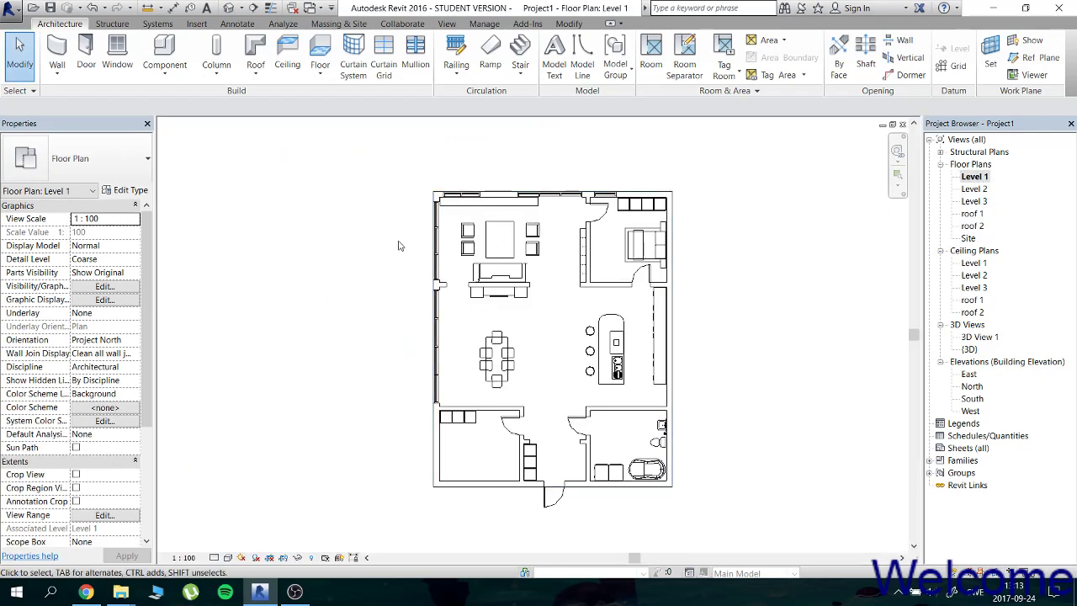
{"action": "scroll", "coordinate": [420, 233], "scroll_direction": "up", "scroll_amount": 1}
{"action": "scroll", "coordinate": [409, 233], "scroll_direction": "up", "scroll_amount": 1}
{"action": "scroll", "coordinate": [392, 233], "scroll_direction": "up", "scroll_amount": 1}
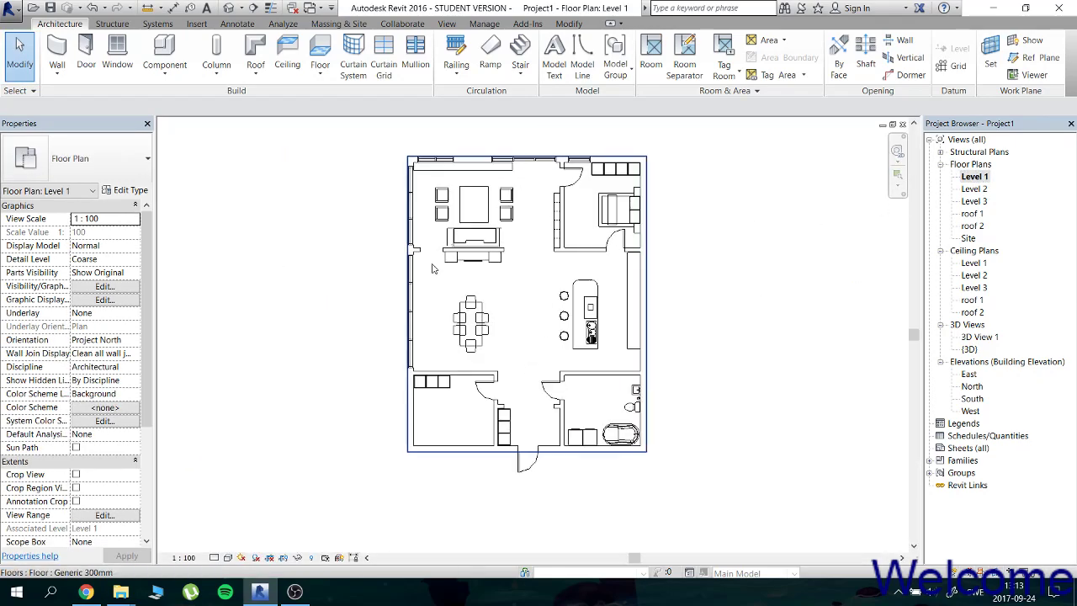
{"action": "scroll", "coordinate": [392, 235], "scroll_direction": "up", "scroll_amount": 1}
{"action": "scroll", "coordinate": [541, 277], "scroll_direction": "down", "scroll_amount": 1}
{"action": "middle_click_drag", "start_coordinate": [541, 278], "coordinate": [514, 283]}
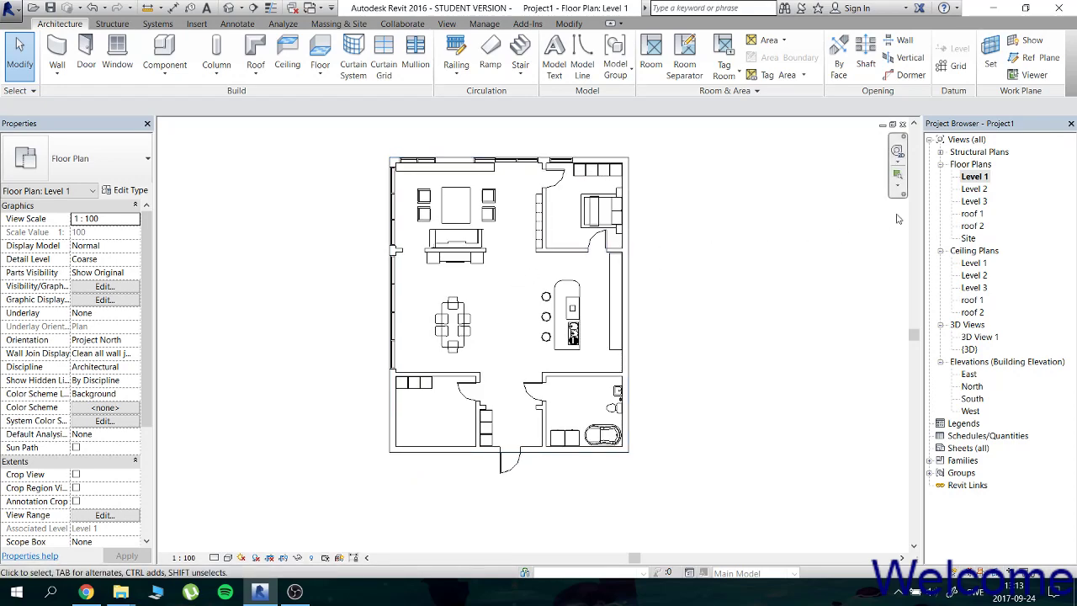
Return to the 3D view, orbit it, then open the Level 2 floor plan.
{"action": "left_click", "coordinate": [232, 8]}
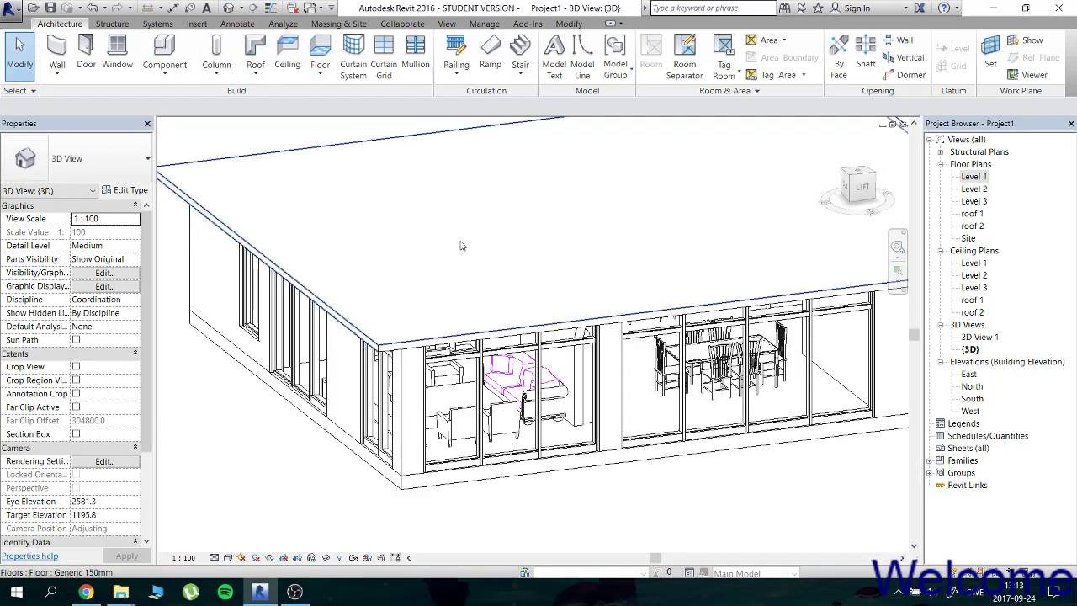
{"action": "mouse_move", "coordinate": [460, 246]}
{"action": "middle_mouse_down", "text": "shift"}
{"action": "mouse_move", "coordinate": [559, 228]}
{"action": "mouse_move", "coordinate": [379, 204]}
{"action": "mouse_move", "coordinate": [493, 265]}
{"action": "mouse_move", "coordinate": [524, 409]}
{"action": "mouse_move", "coordinate": [538, 412]}
{"action": "mouse_move", "coordinate": [531, 406]}
{"action": "mouse_move", "coordinate": [561, 375]}
{"action": "mouse_move", "coordinate": [558, 388]}
{"action": "middle_mouse_up", "text": "shift"}
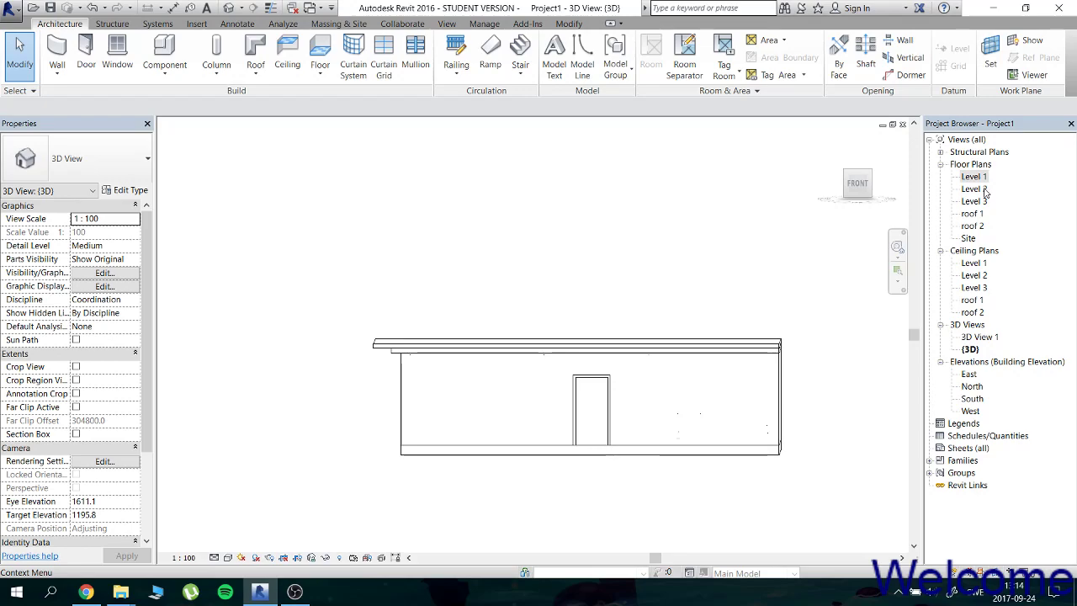
{"action": "double_click", "coordinate": [979, 189]}
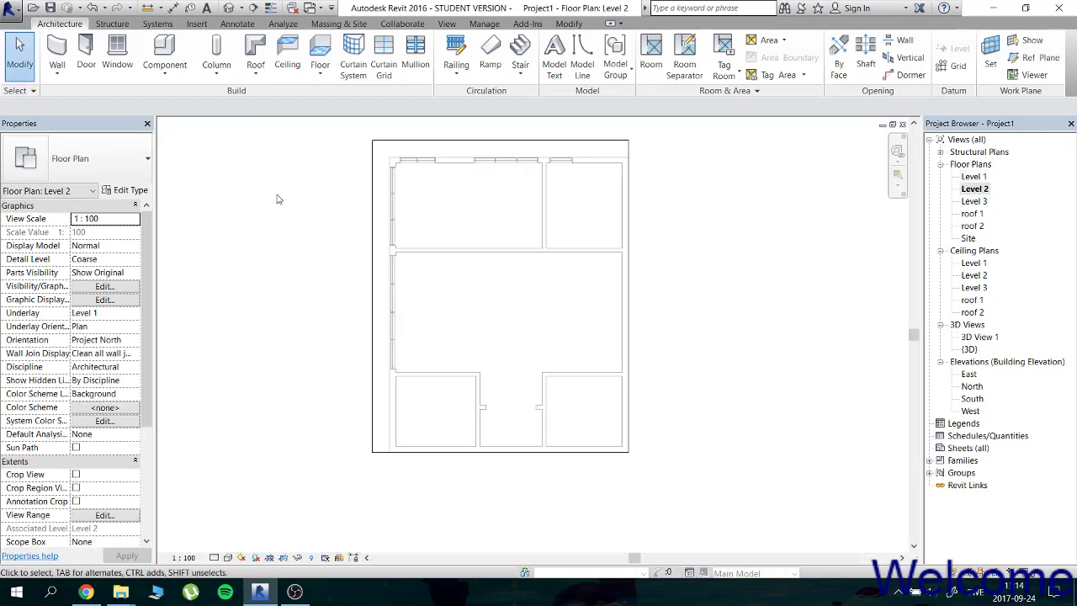
Start the Wall tool with Generic - 300mm as the wall type.
{"action": "left_click", "coordinate": [56, 50]}
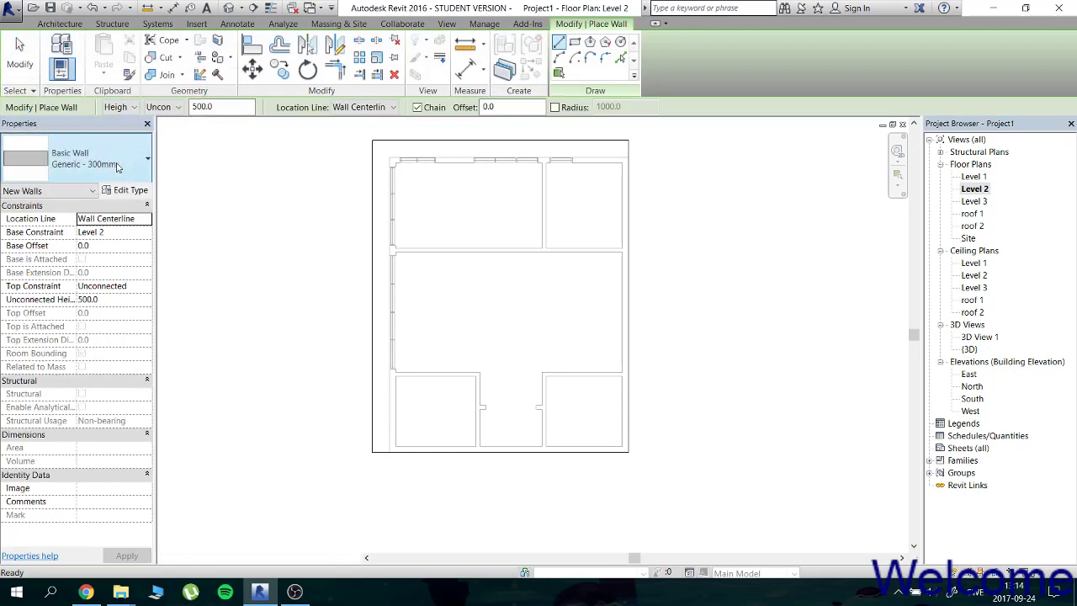
{"action": "left_click", "coordinate": [117, 167]}
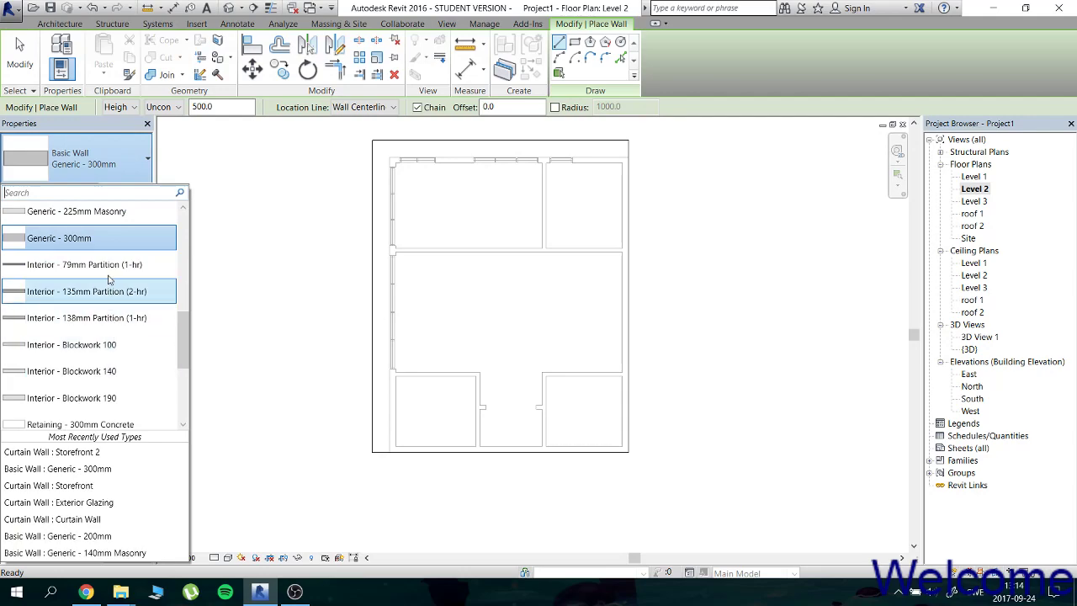
{"action": "left_click", "coordinate": [92, 238]}
{"action": "scroll", "coordinate": [313, 446], "scroll_direction": "up", "scroll_amount": 2}
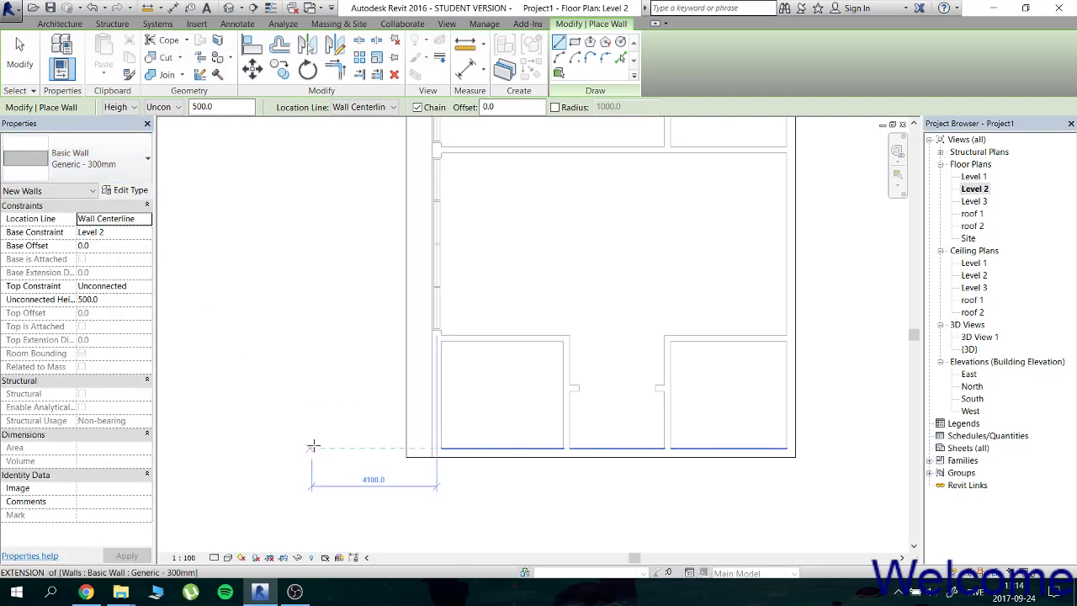
{"action": "scroll", "coordinate": [313, 446], "scroll_direction": "up", "scroll_amount": 2}
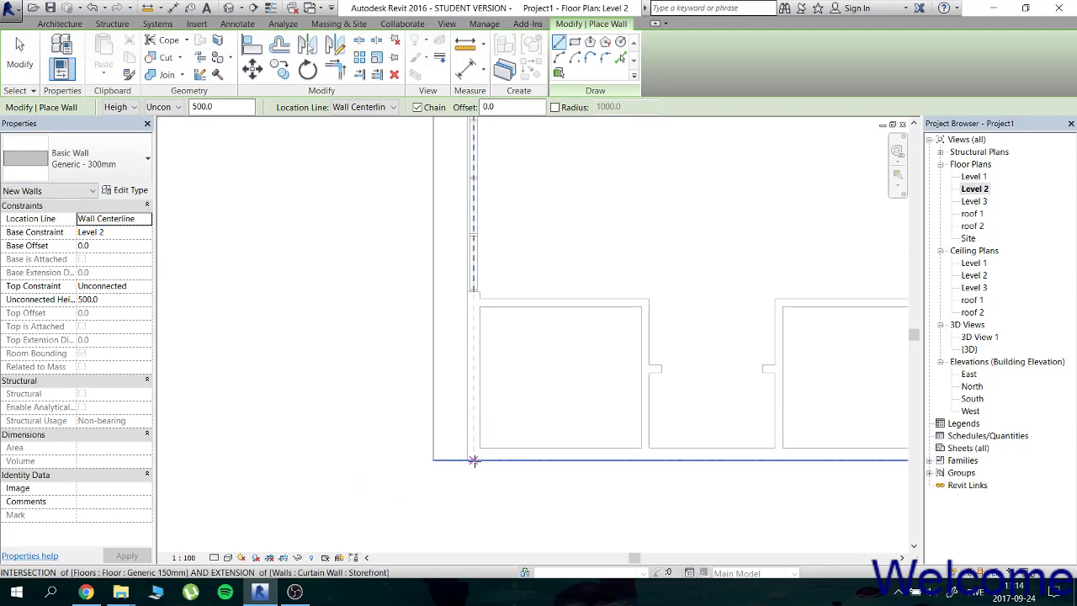
{"action": "scroll", "coordinate": [473, 455], "scroll_direction": "up", "scroll_amount": 1}
{"action": "scroll", "coordinate": [474, 458], "scroll_direction": "up", "scroll_amount": 1}
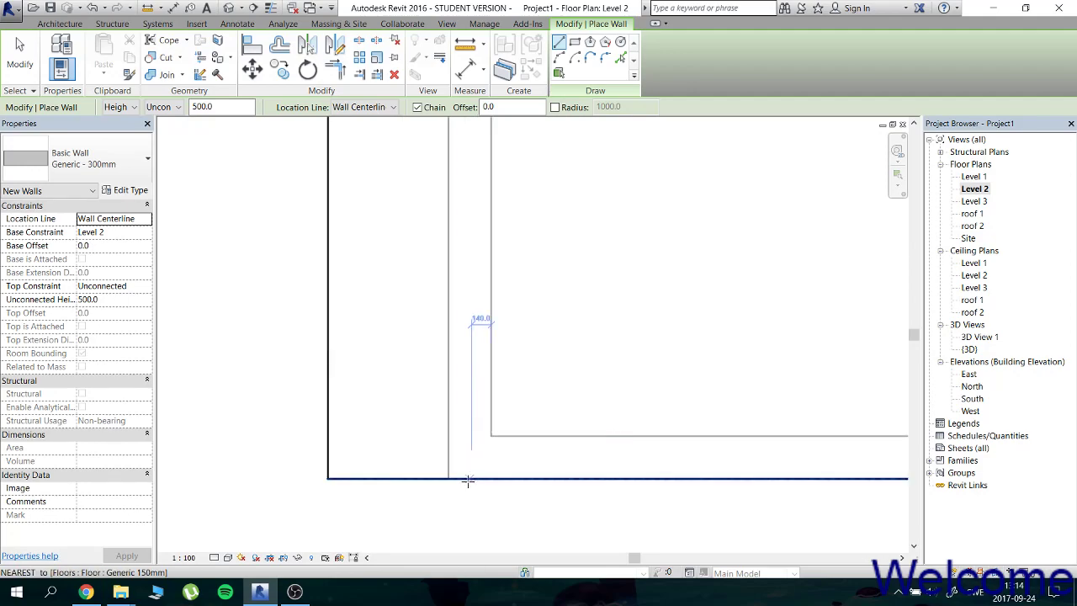
Start a wall at the lower-left corner, then end the wall chain.
{"action": "left_click", "coordinate": [469, 435]}
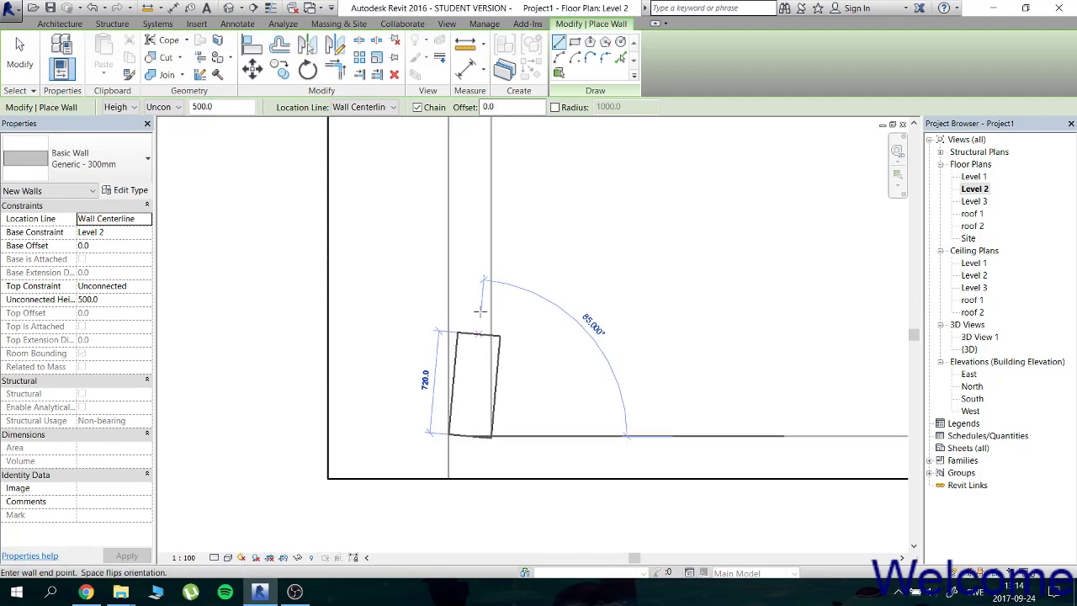
{"action": "scroll", "coordinate": [472, 290], "scroll_direction": "down", "scroll_amount": 1}
{"action": "scroll", "coordinate": [472, 269], "scroll_direction": "up", "scroll_amount": 2}
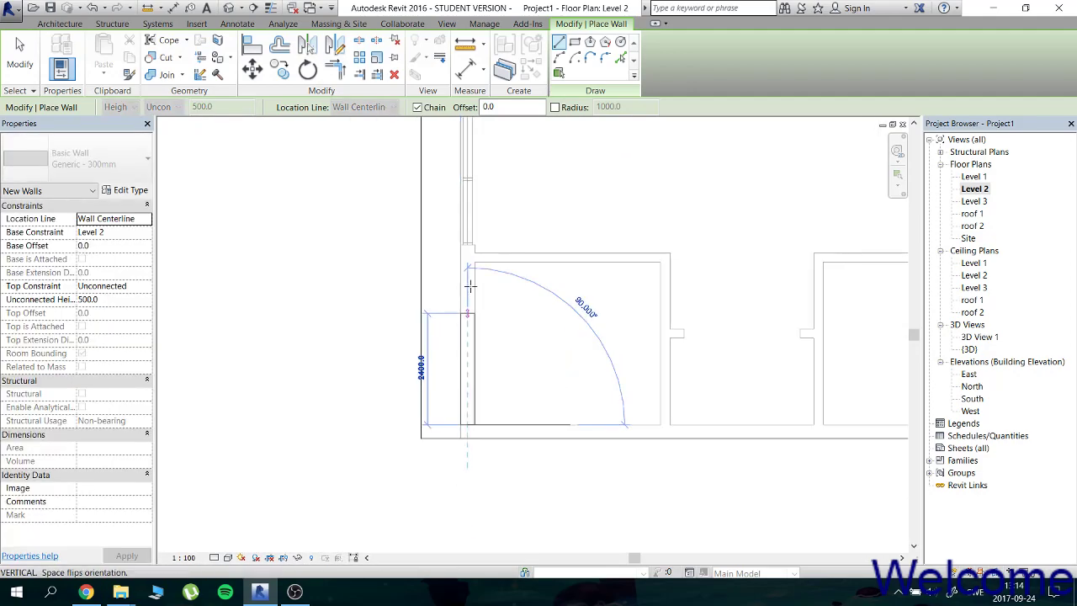
{"action": "scroll", "coordinate": [472, 271], "scroll_direction": "up", "scroll_amount": 2}
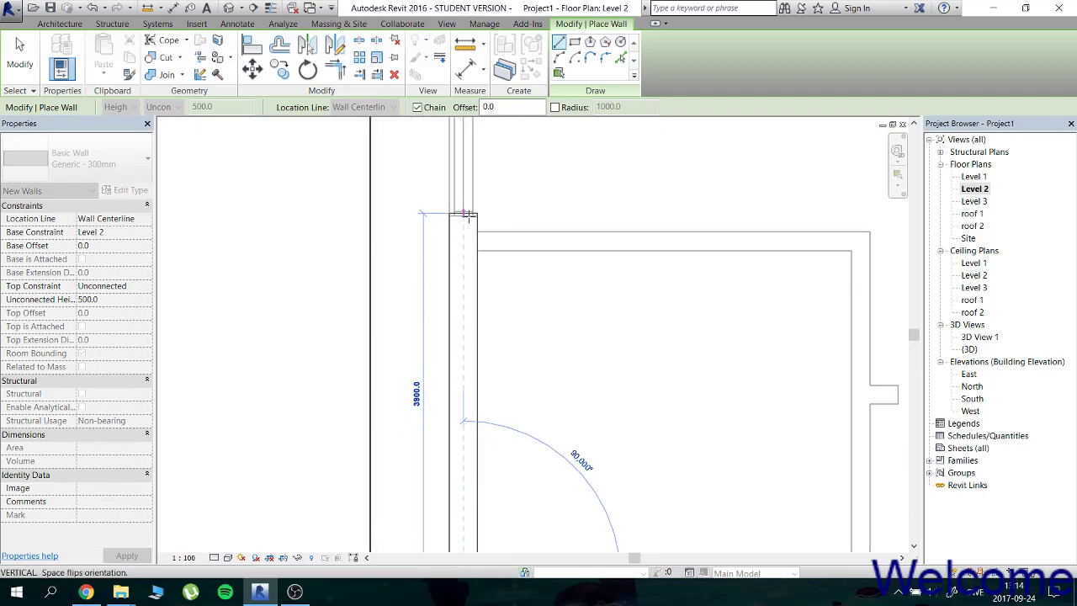
{"action": "scroll", "coordinate": [462, 216], "scroll_direction": "up", "scroll_amount": 4}
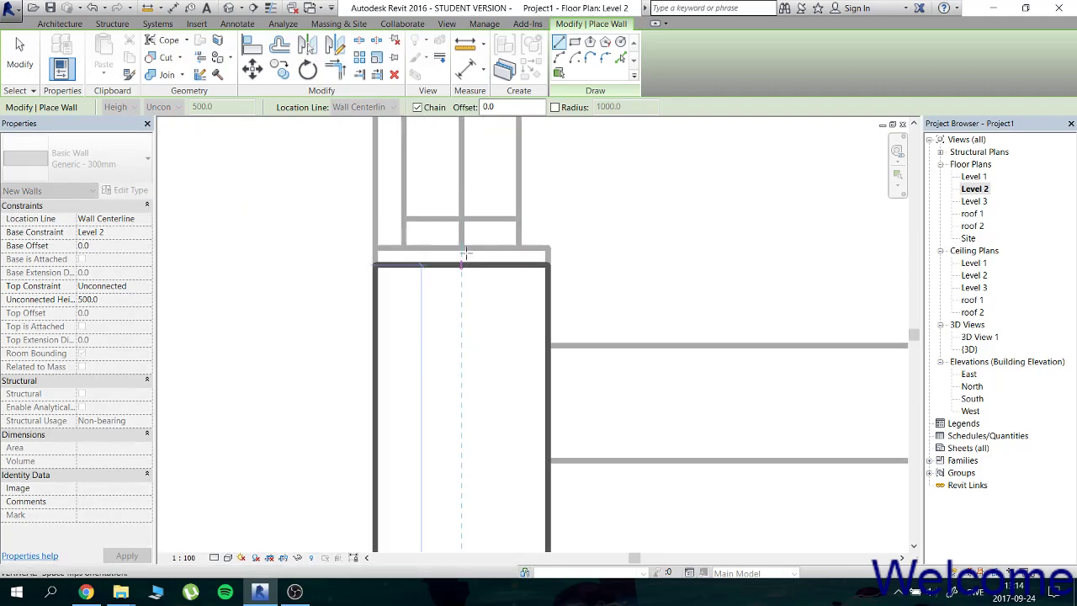
{"action": "scroll", "coordinate": [461, 247], "scroll_direction": "down", "scroll_amount": 2}
{"action": "scroll", "coordinate": [464, 292], "scroll_direction": "down", "scroll_amount": 2}
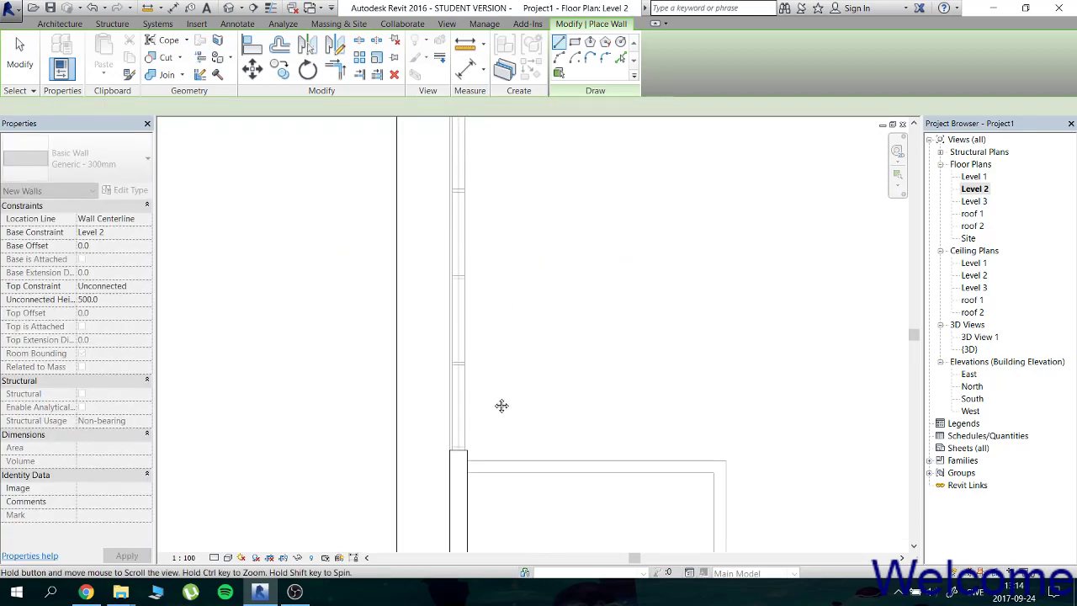
{"action": "scroll", "coordinate": [511, 354], "scroll_direction": "down", "scroll_amount": 2}
{"action": "scroll", "coordinate": [495, 244], "scroll_direction": "up", "scroll_amount": 3}
{"action": "key", "text": "Escape"}
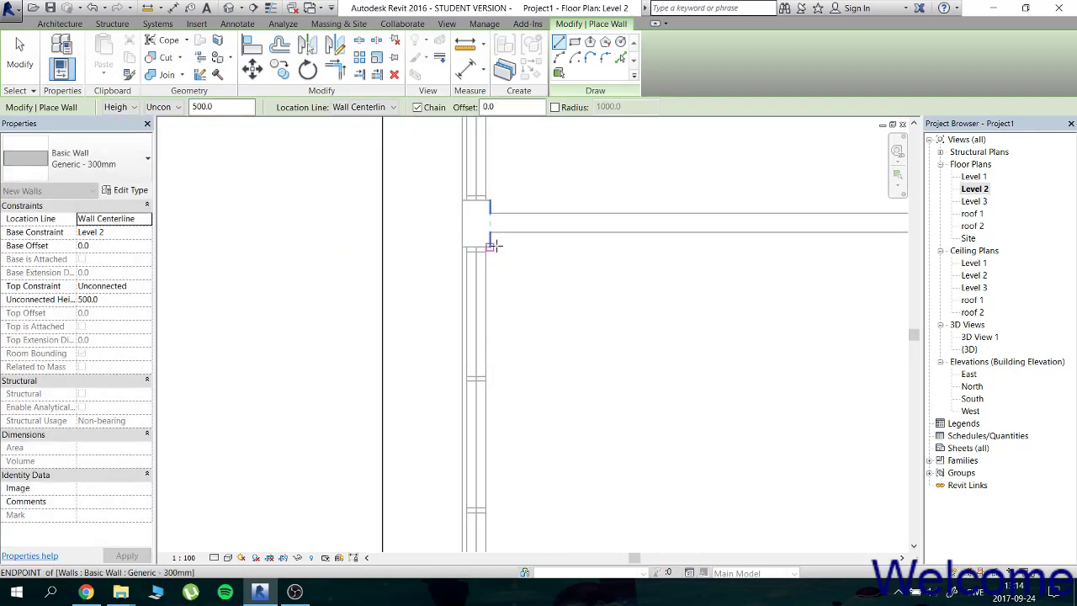
Start a wall at the curtain wall end, then cancel the unfinished wall.
{"action": "scroll", "coordinate": [495, 245], "scroll_direction": "up", "scroll_amount": 2}
{"action": "scroll", "coordinate": [471, 268], "scroll_direction": "up", "scroll_amount": 2}
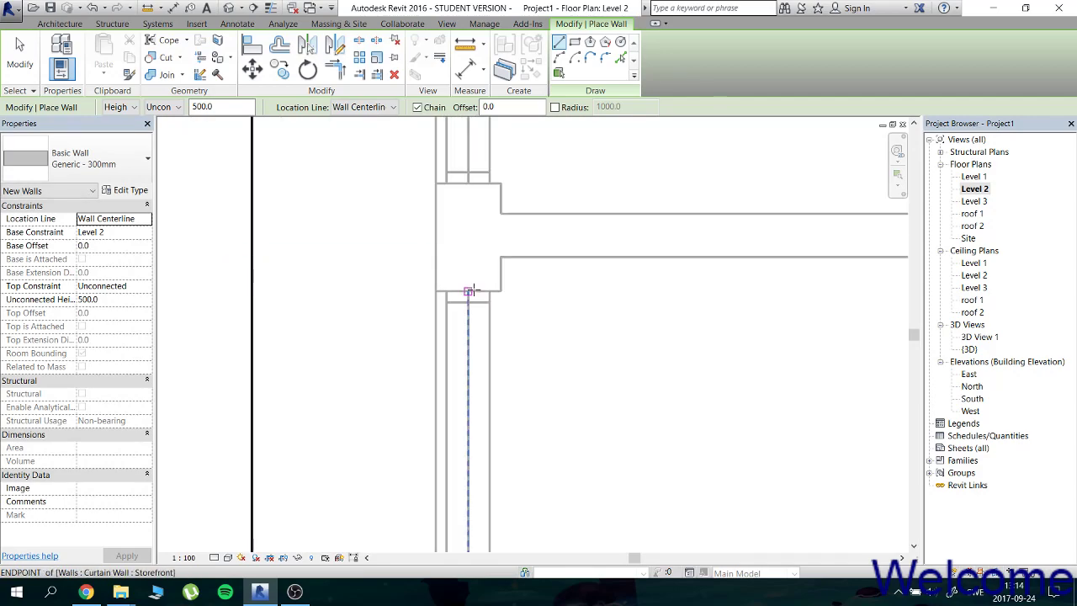
{"action": "left_click", "coordinate": [467, 291]}
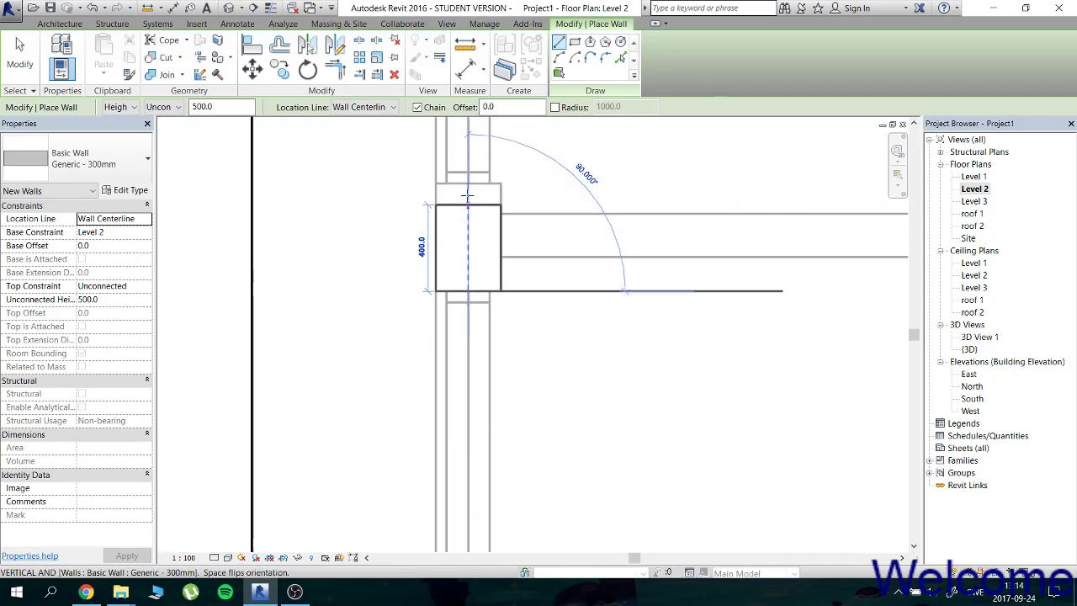
{"action": "scroll", "coordinate": [567, 236], "scroll_direction": "down", "scroll_amount": 3}
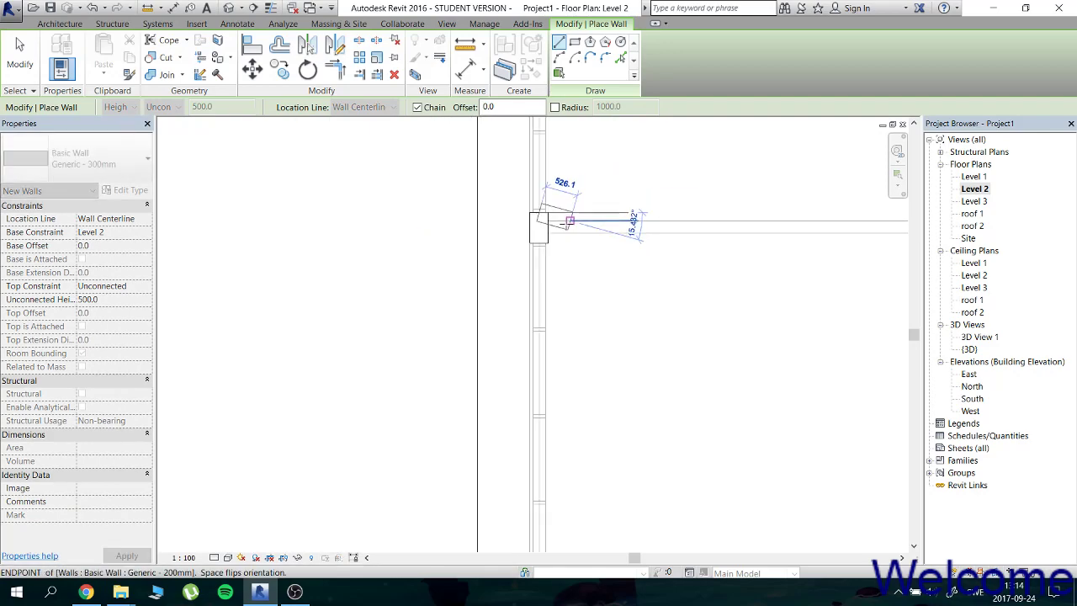
{"action": "key", "text": "Escape"}
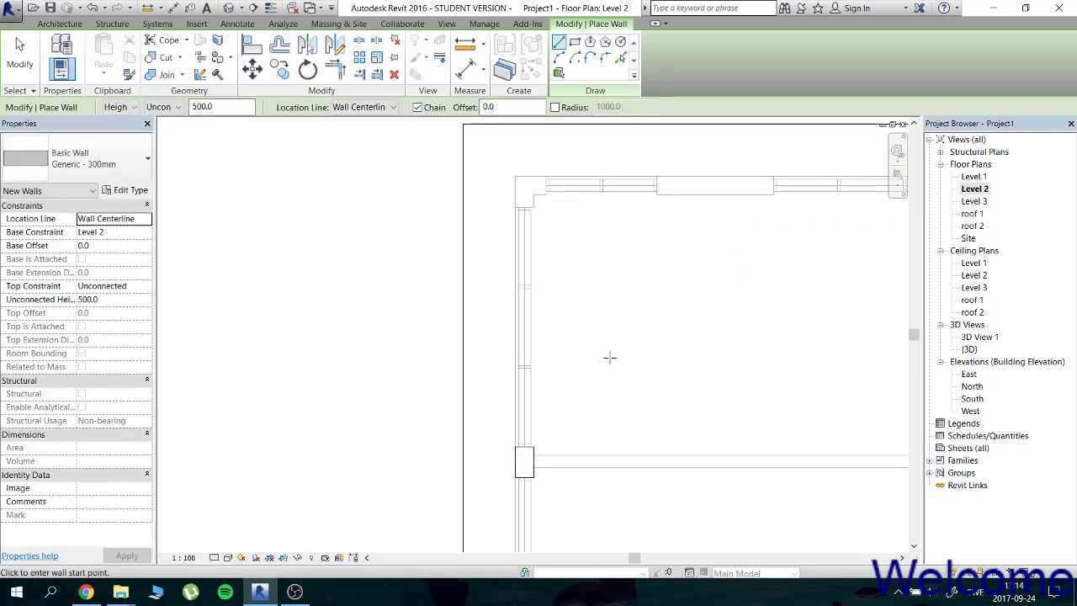
{"action": "scroll", "coordinate": [521, 210], "scroll_direction": "up", "scroll_amount": 2}
Draw a 350 vertical wall and a horizontal wall closing the L-corner at the wall column.
{"action": "left_click", "coordinate": [526, 219]}
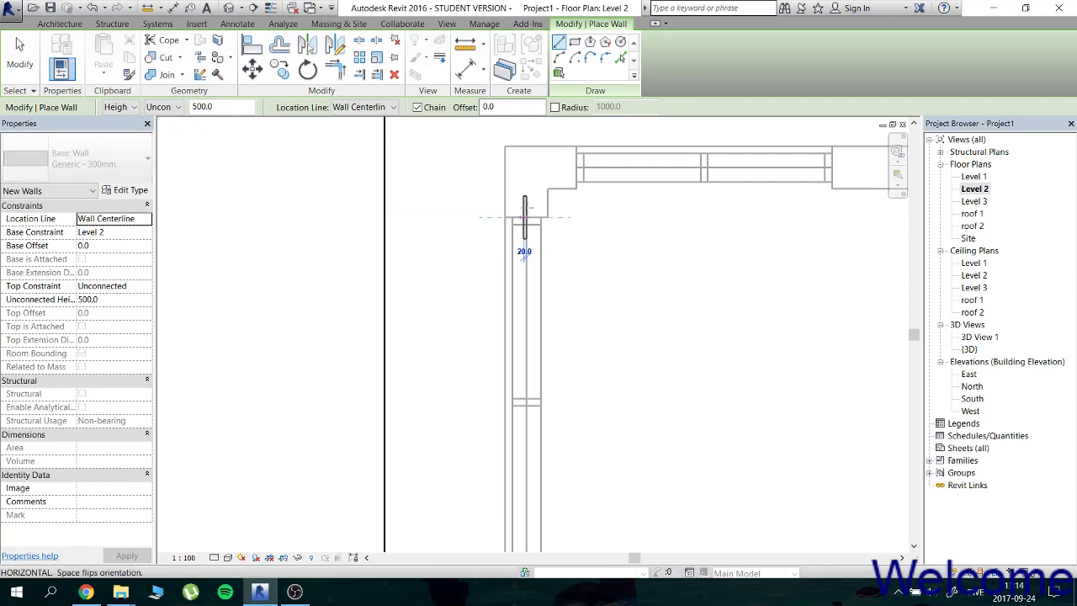
{"action": "left_click", "coordinate": [526, 166]}
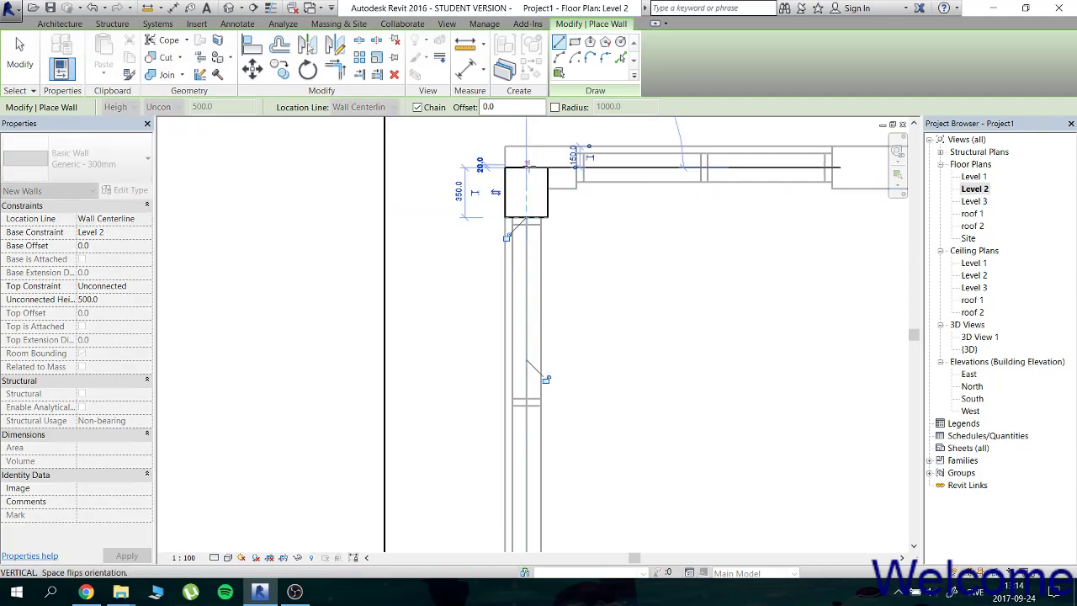
{"action": "left_click", "coordinate": [577, 166]}
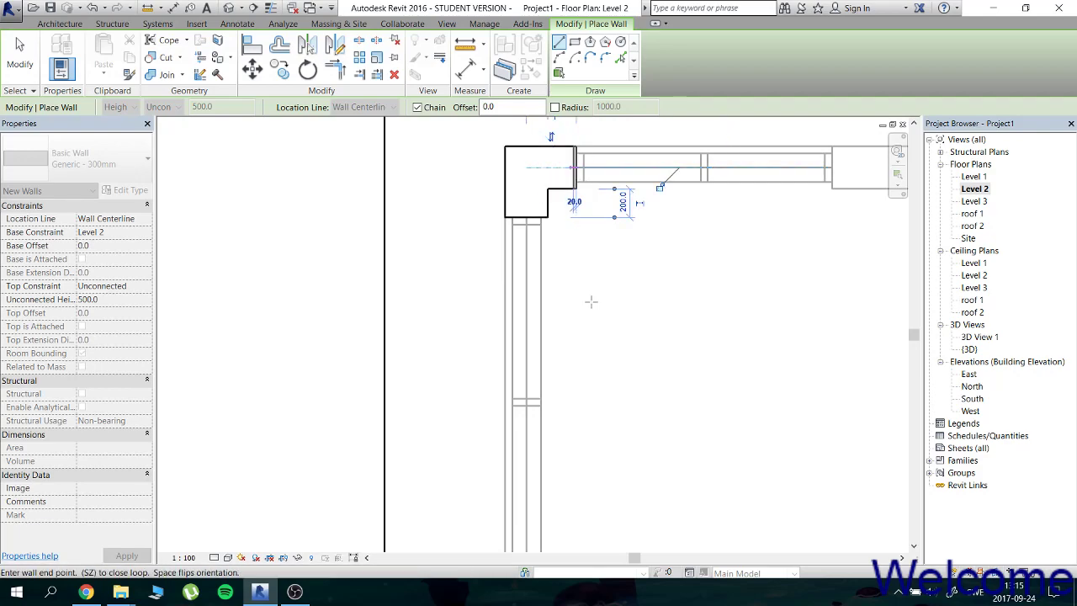
{"action": "key", "text": "Escape"}
{"action": "key", "text": "Escape"}
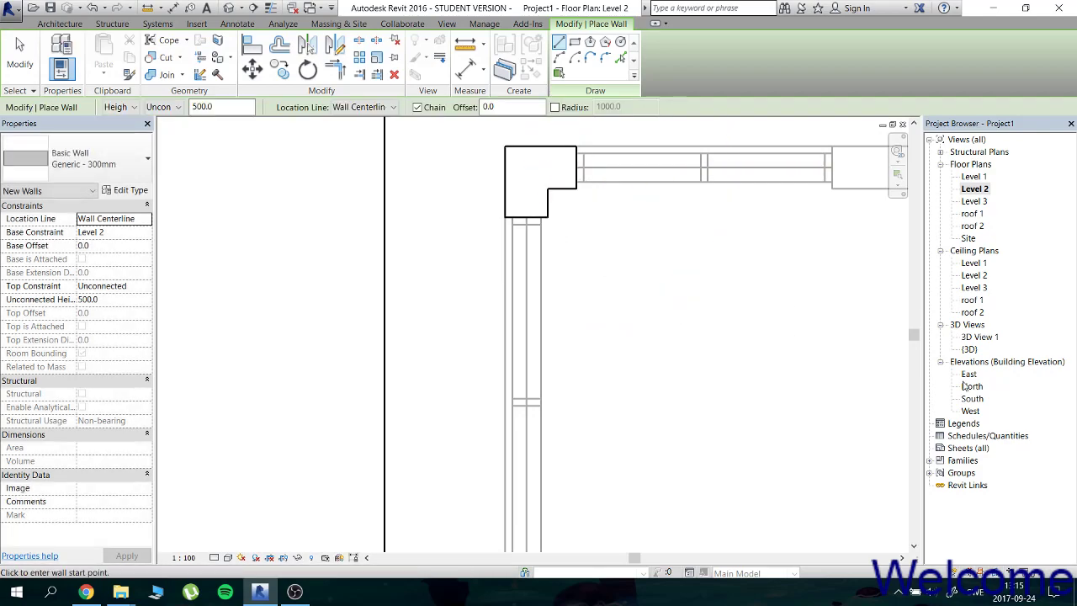
{"action": "left_click", "coordinate": [968, 374]}
Open the East elevation and inspect roof 1's elevation, leaving it at 3500.
{"action": "double_click", "coordinate": [967, 374]}
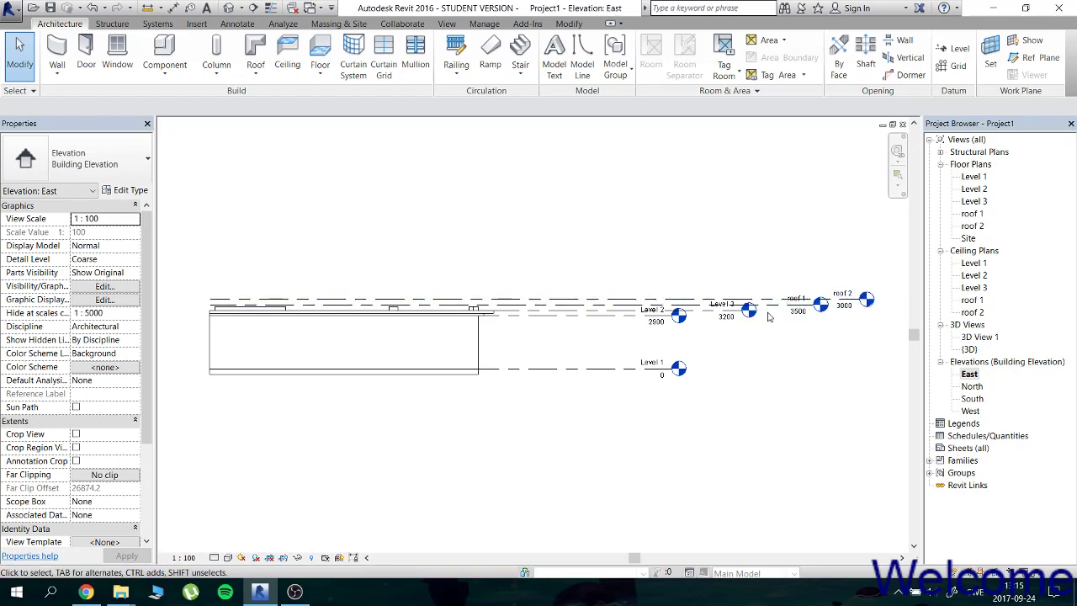
{"action": "scroll", "coordinate": [802, 315], "scroll_direction": "up", "scroll_amount": 2}
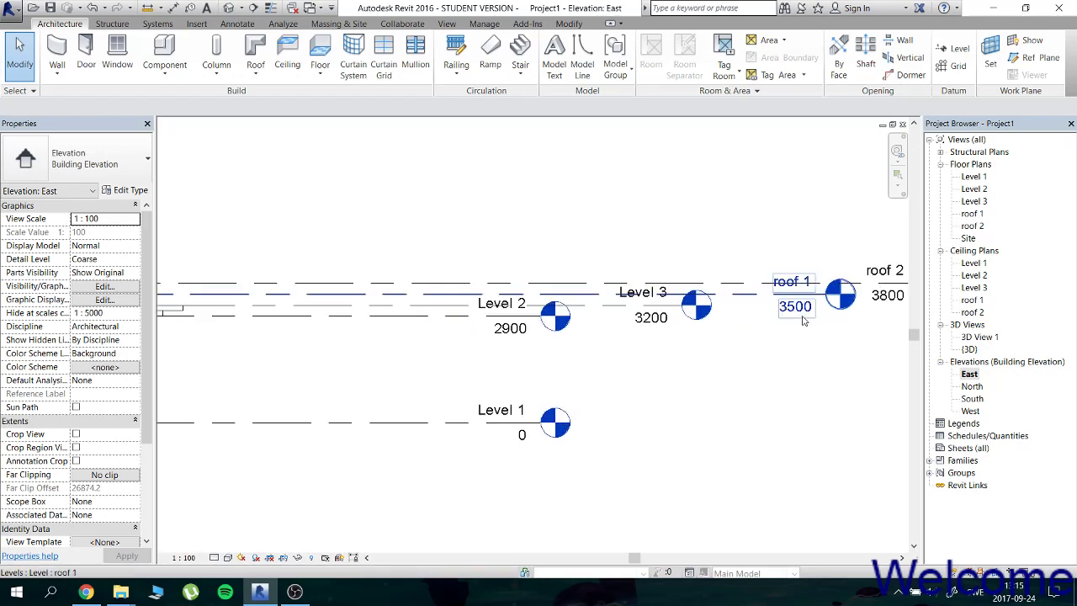
{"action": "left_click", "coordinate": [799, 313]}
{"action": "left_click", "coordinate": [793, 308]}
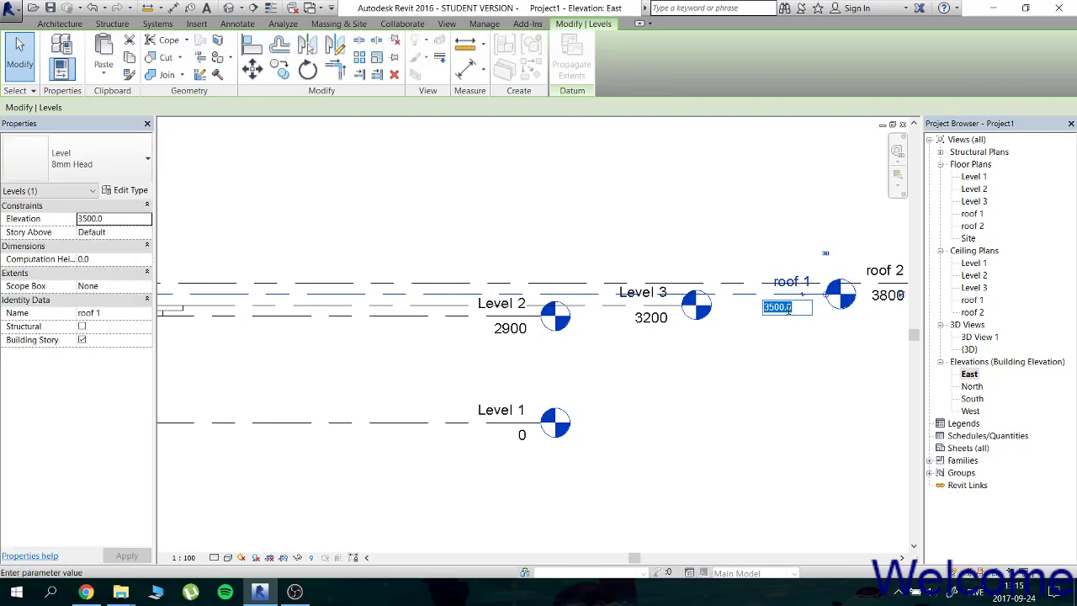
{"action": "left_click", "coordinate": [737, 348]}
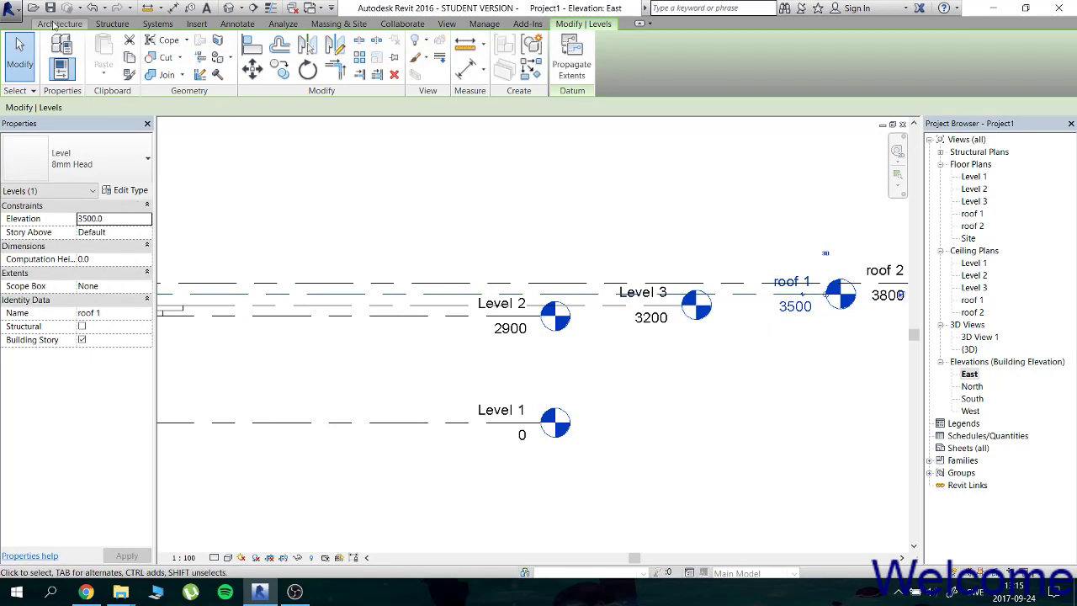
{"action": "left_click", "coordinate": [48, 25]}
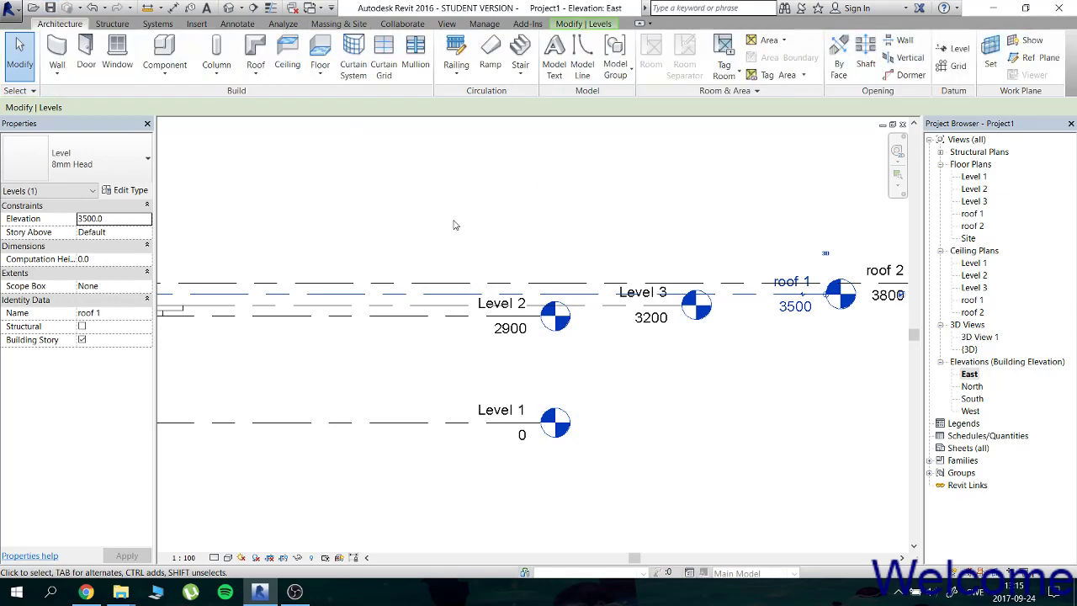
{"action": "scroll", "coordinate": [553, 230], "scroll_direction": "down", "scroll_amount": 3}
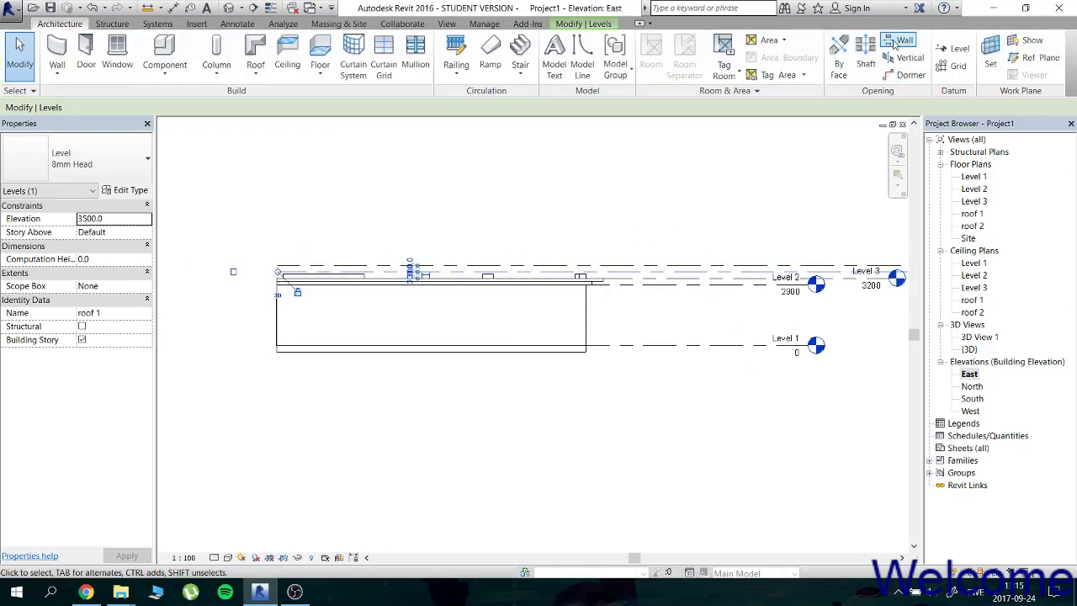
Add a new level, roof 3, at 4400 in the East elevation.
{"action": "left_click", "coordinate": [954, 51]}
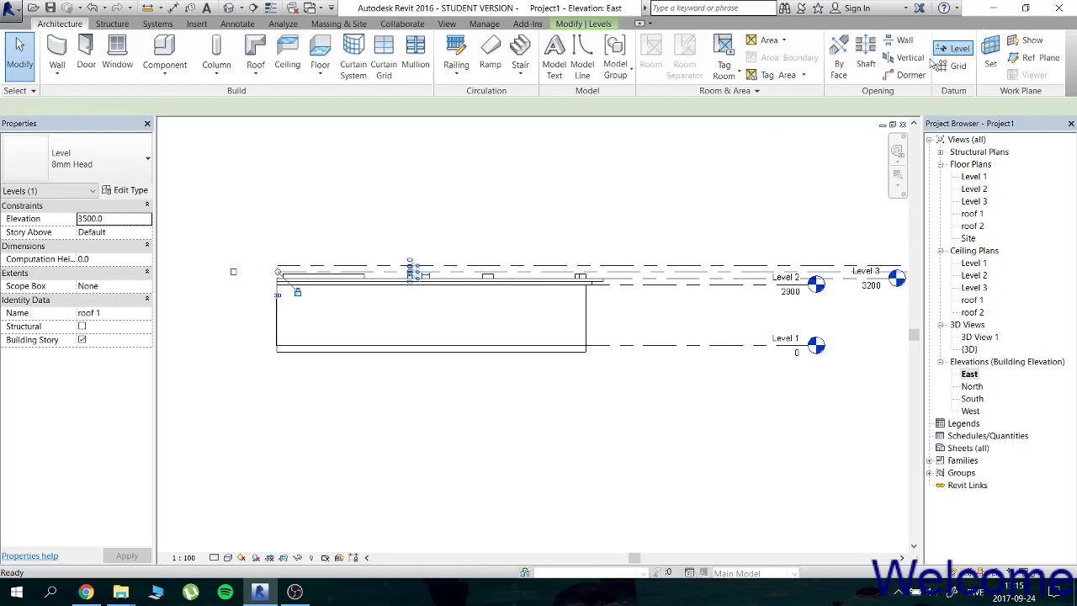
{"action": "left_click", "coordinate": [278, 252]}
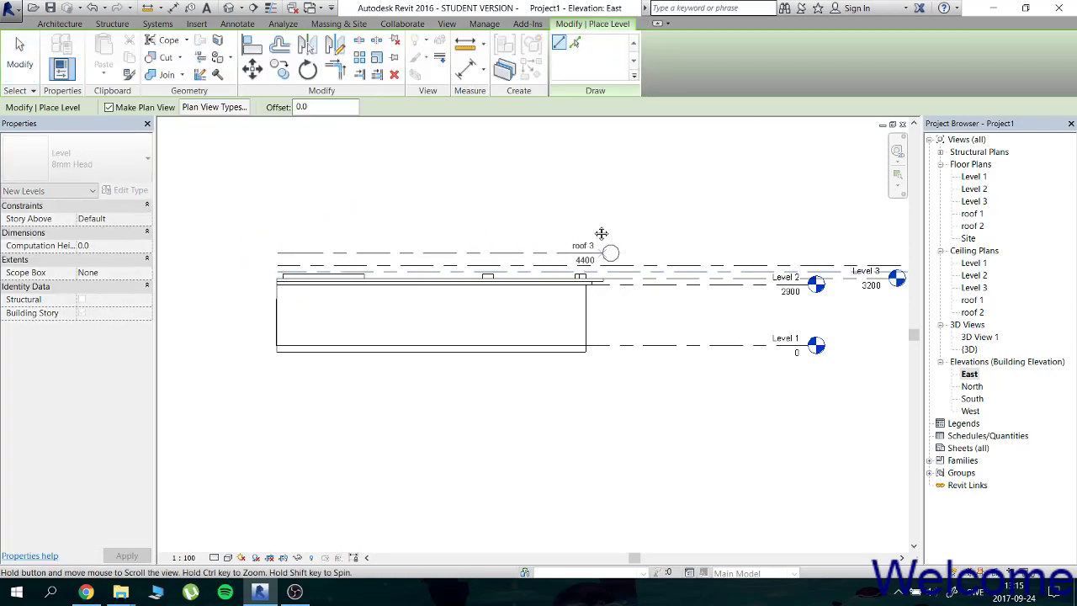
{"action": "scroll", "coordinate": [572, 232], "scroll_direction": "right", "scroll_amount": 3, "text": "shift"}
{"action": "left_click", "coordinate": [811, 238]}
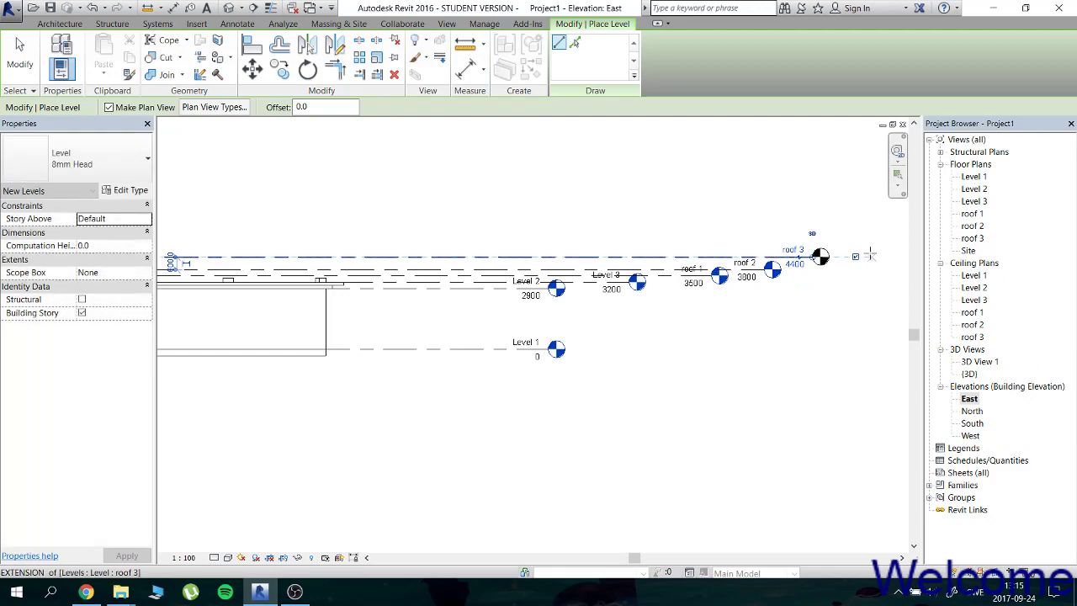
{"action": "key", "text": "Escape"}
{"action": "key", "text": "Escape"}
Jog the roof 3 level head and rename the level and its views to 'window wall'.
{"action": "left_click", "coordinate": [797, 255]}
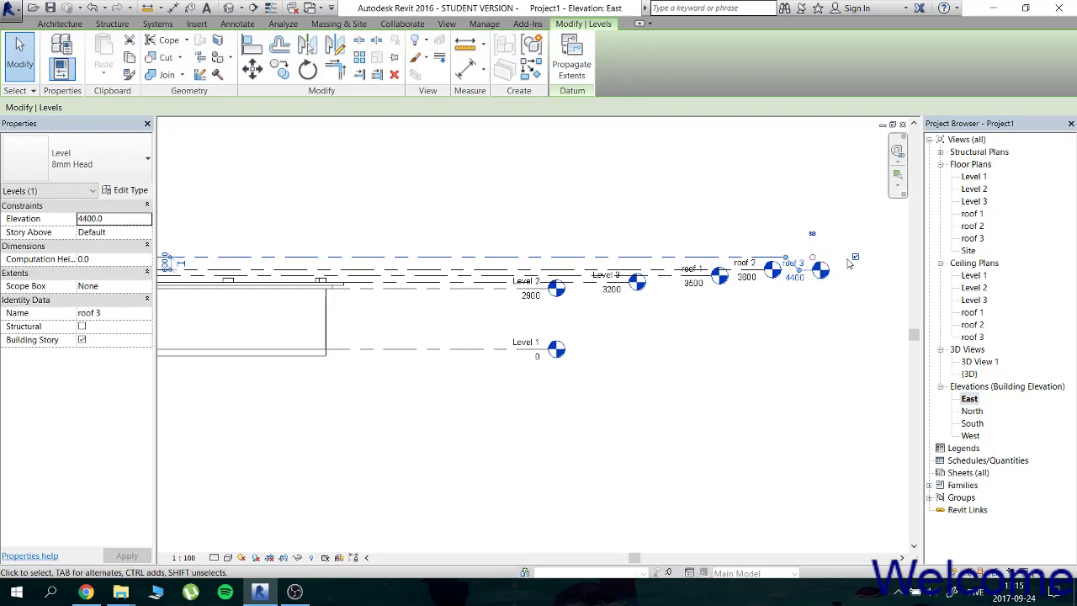
{"action": "scroll", "coordinate": [849, 264], "scroll_direction": "up", "scroll_amount": 3}
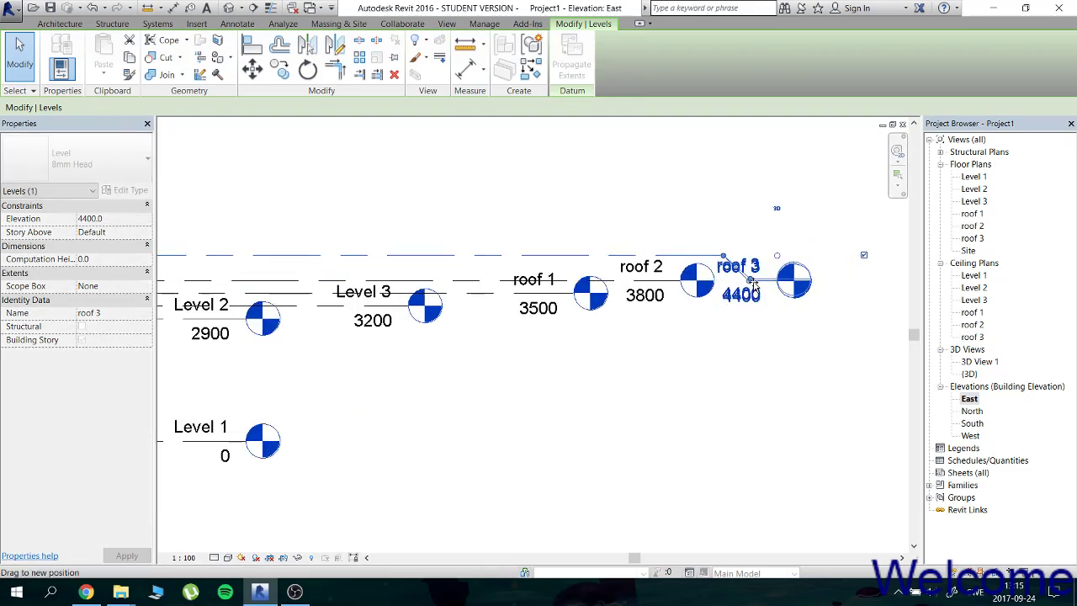
{"action": "left_click_drag", "start_coordinate": [751, 281], "coordinate": [756, 235]}
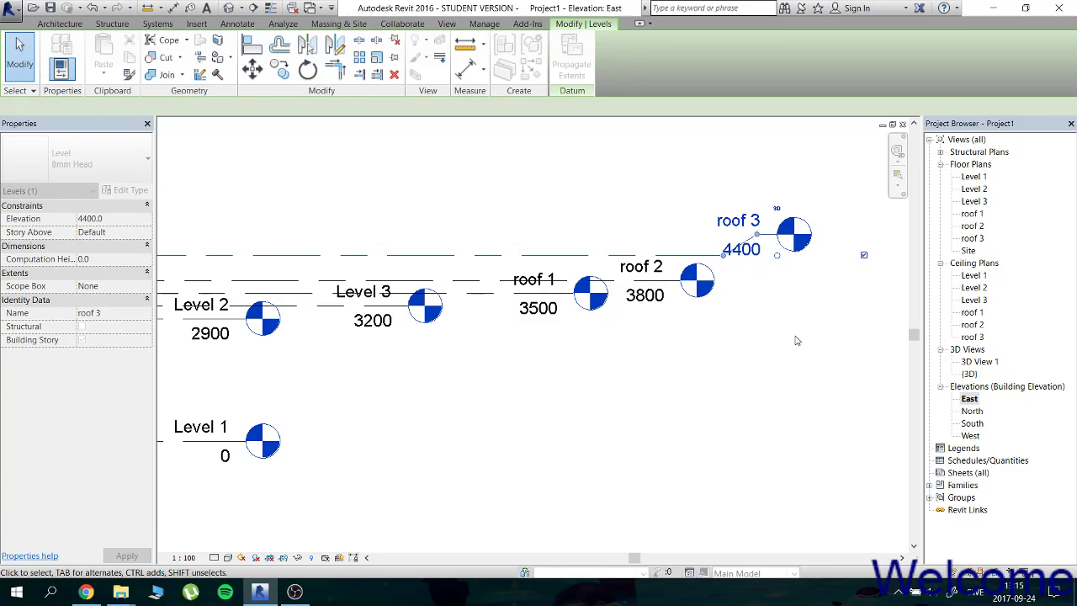
{"action": "left_click", "coordinate": [797, 340]}
{"action": "left_click", "coordinate": [744, 227]}
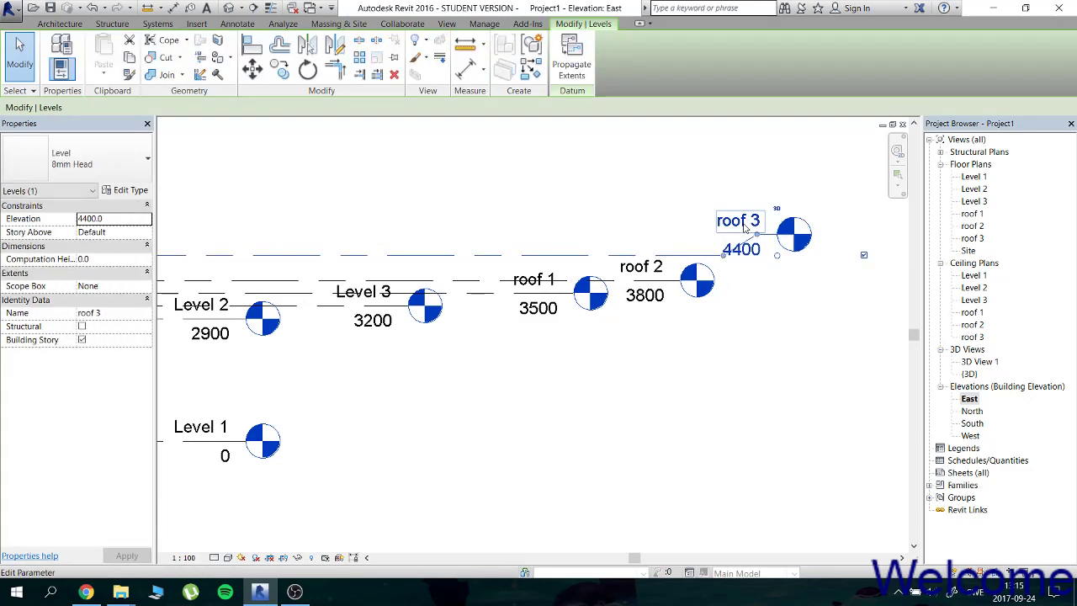
{"action": "left_click", "coordinate": [745, 225]}
{"action": "middle_click_drag", "start_coordinate": [660, 203], "coordinate": [679, 228]}
{"action": "type", "text": "Indow wall"}
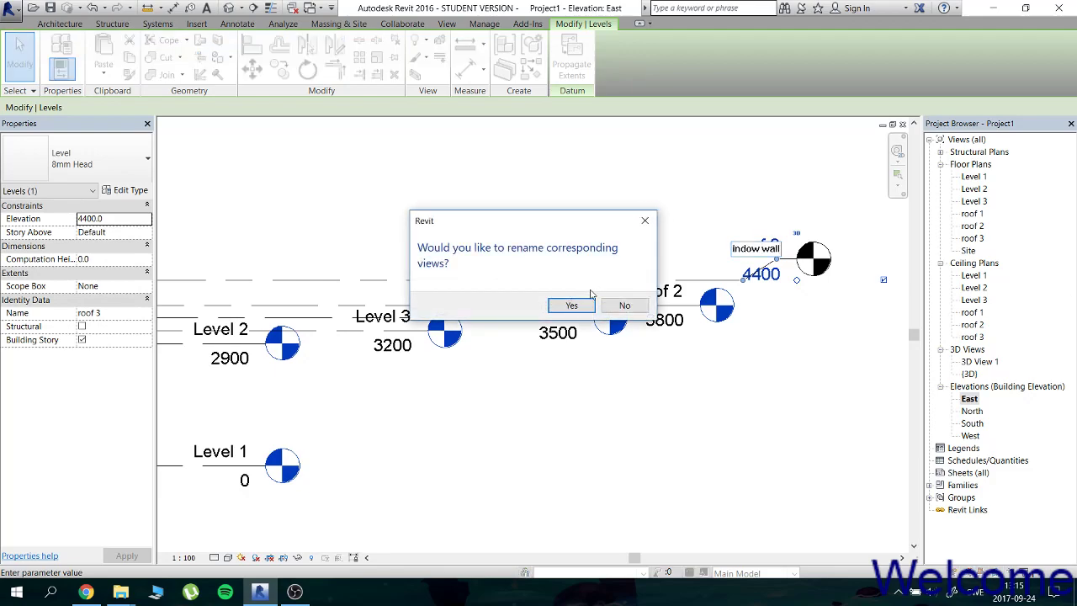
{"action": "left_click", "coordinate": [571, 305]}
{"action": "left_click", "coordinate": [668, 256]}
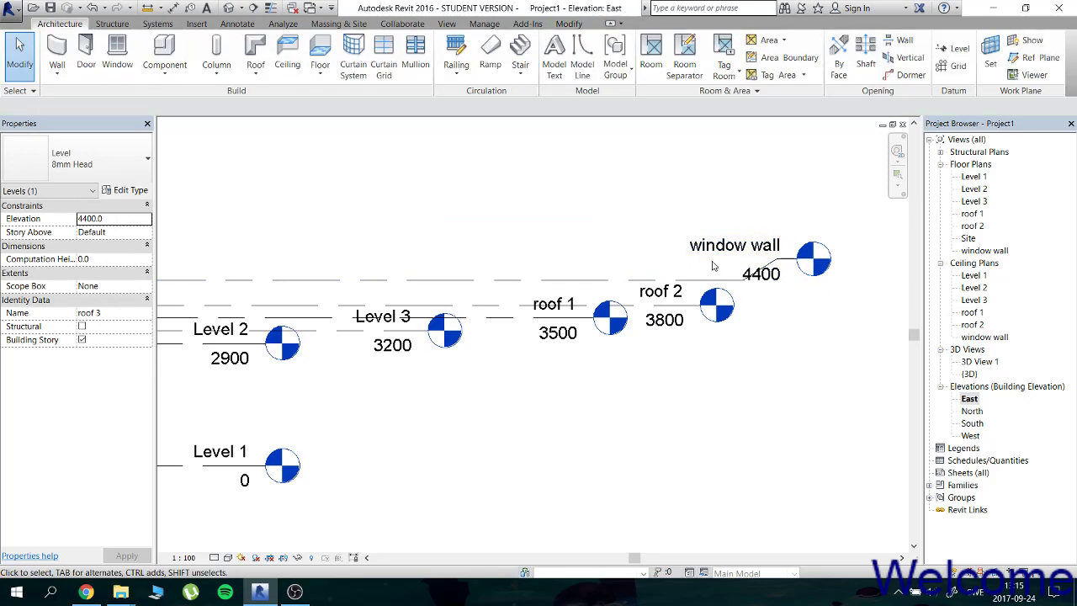
Change the window wall level's elevation from 4400 to 4200.
{"action": "left_click", "coordinate": [762, 284]}
{"action": "left_click", "coordinate": [762, 278]}
{"action": "scroll", "coordinate": [555, 286], "scroll_direction": "down", "scroll_amount": 2}
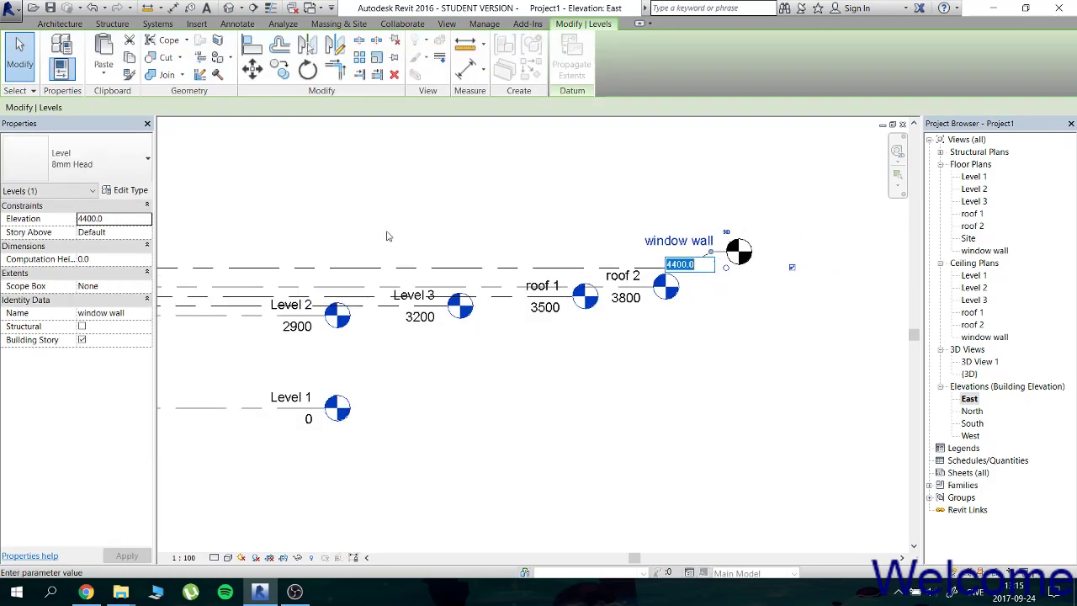
{"action": "middle_click_drag", "start_coordinate": [384, 233], "coordinate": [662, 230]}
{"action": "scroll", "coordinate": [576, 233], "scroll_direction": "down", "scroll_amount": 1}
{"action": "middle_click_drag", "start_coordinate": [577, 233], "coordinate": [605, 247]}
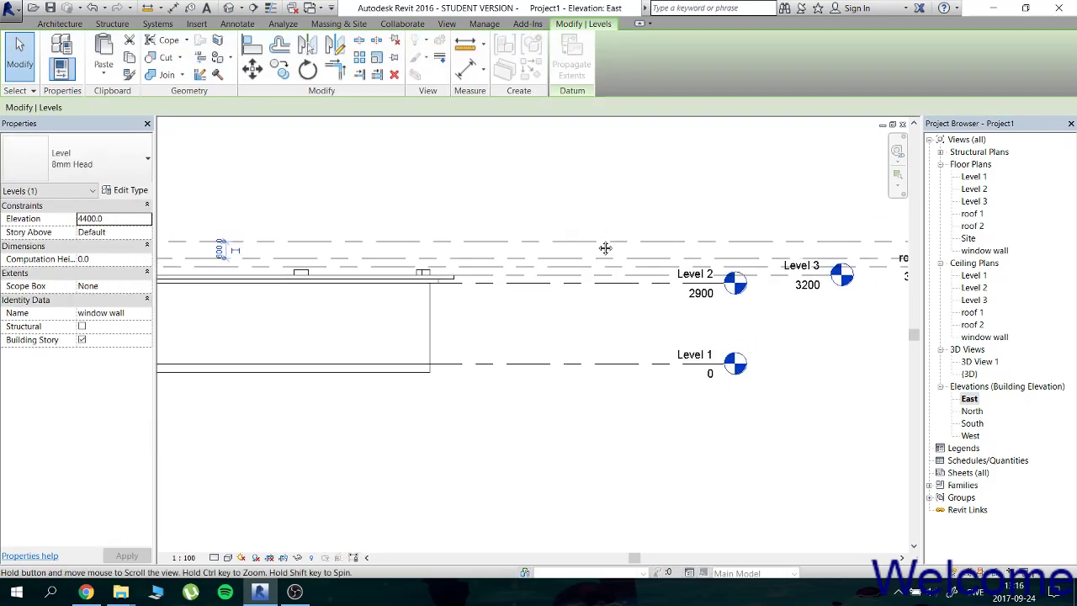
{"action": "scroll", "coordinate": [605, 247], "scroll_direction": "down", "scroll_amount": 2}
{"action": "scroll", "coordinate": [530, 343], "scroll_direction": "up", "scroll_amount": 1}
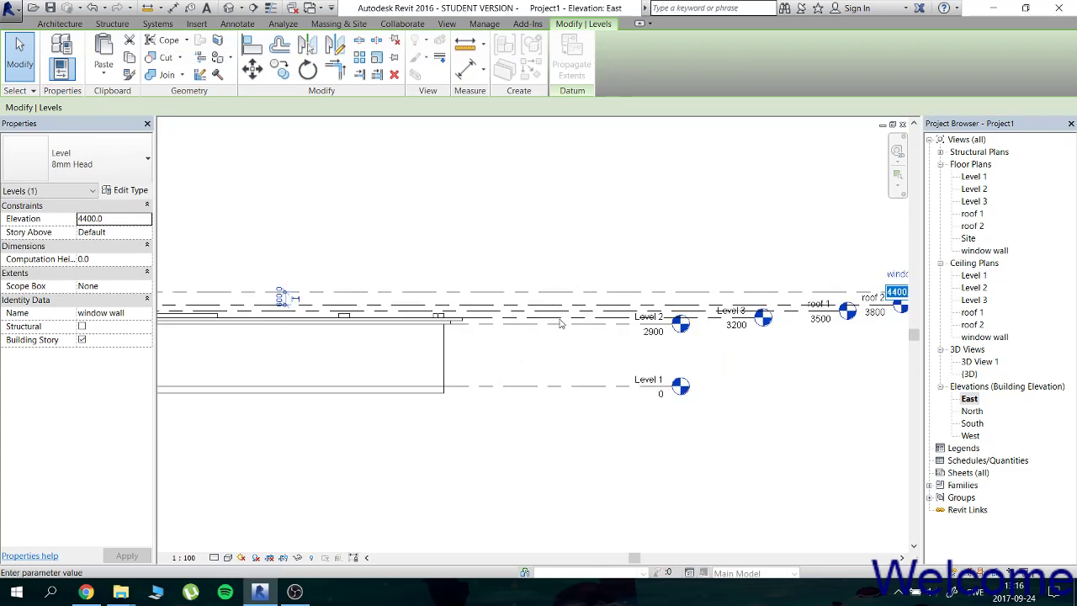
{"action": "scroll", "coordinate": [560, 324], "scroll_direction": "up", "scroll_amount": 1}
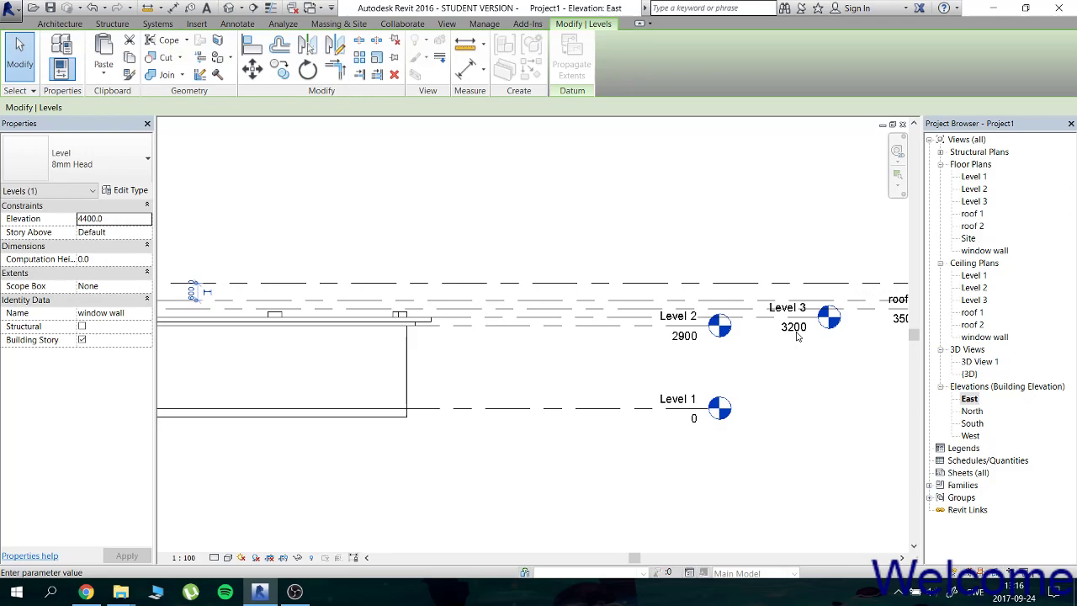
{"action": "middle_click_drag", "start_coordinate": [803, 338], "coordinate": [599, 313]}
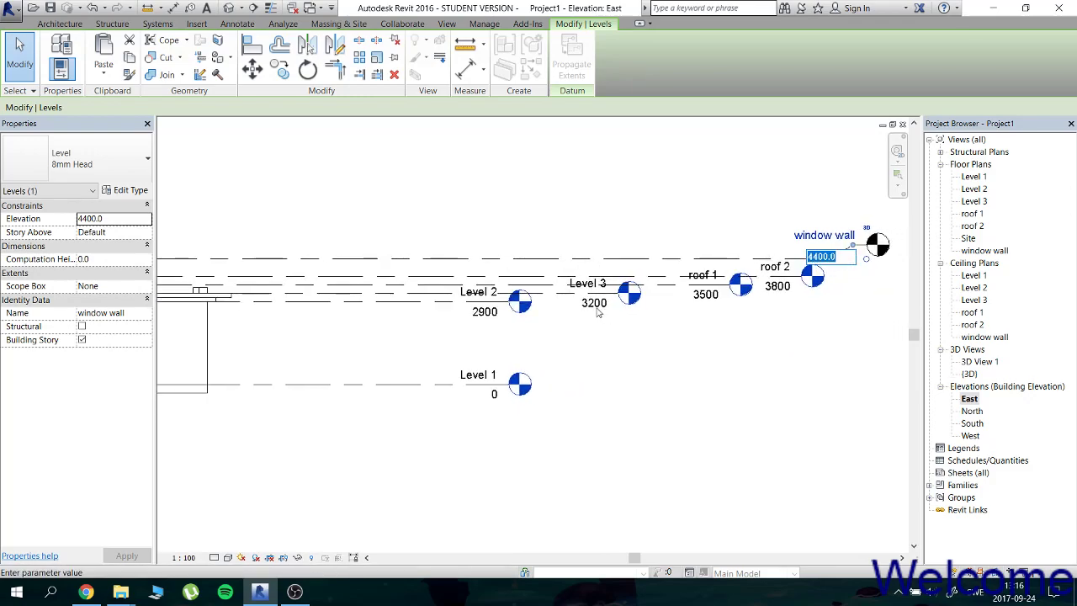
{"action": "type", "text": "0"}
{"action": "key", "text": "Return"}
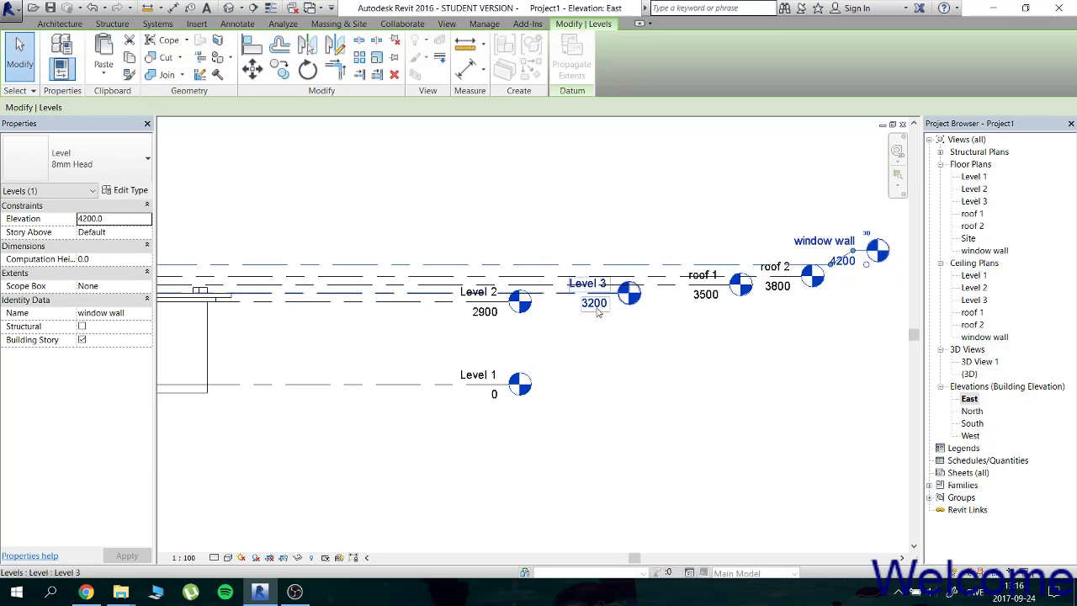
{"action": "key", "text": "Escape"}
{"action": "middle_click_drag", "start_coordinate": [532, 195], "coordinate": [709, 201]}
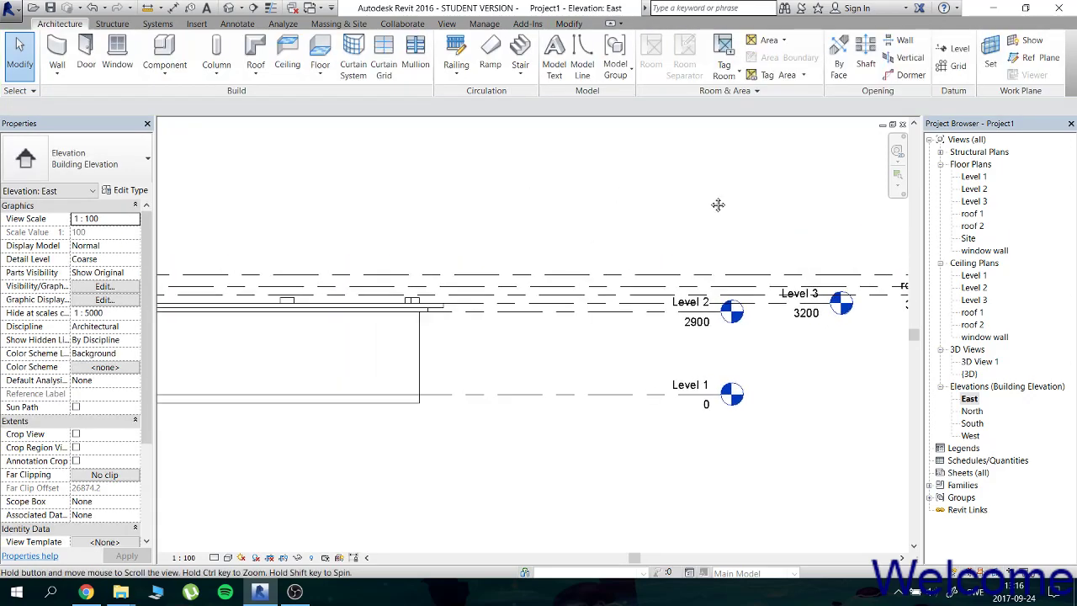
Select the short walls sitting above Level 2.
{"action": "scroll", "coordinate": [752, 235], "scroll_direction": "up", "scroll_amount": 2}
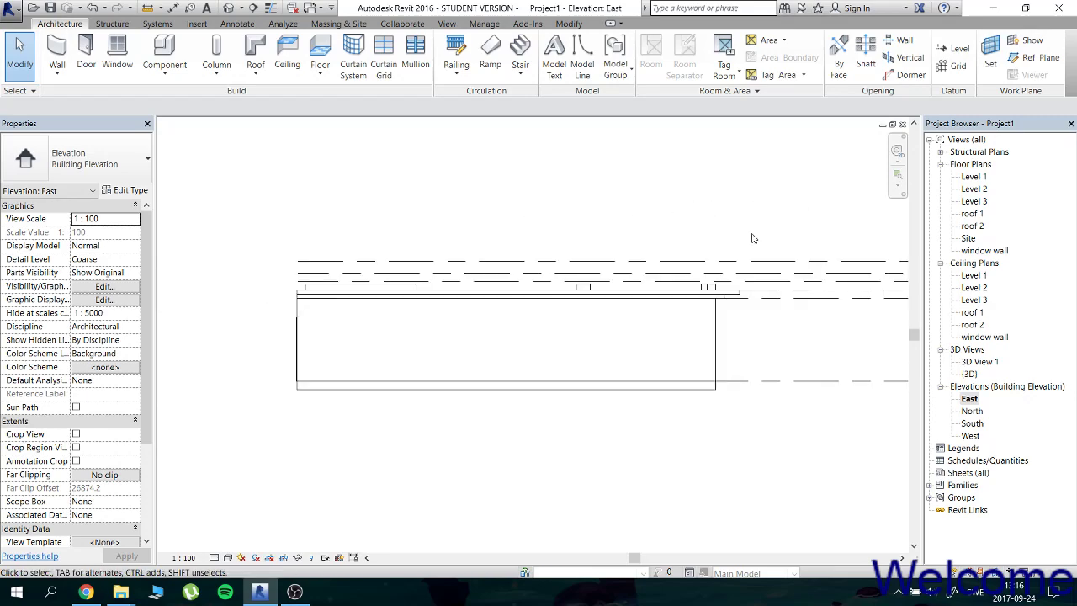
{"action": "scroll", "coordinate": [704, 291], "scroll_direction": "up", "scroll_amount": 1}
{"action": "scroll", "coordinate": [707, 291], "scroll_direction": "up", "scroll_amount": 1}
{"action": "left_click", "coordinate": [702, 290]}
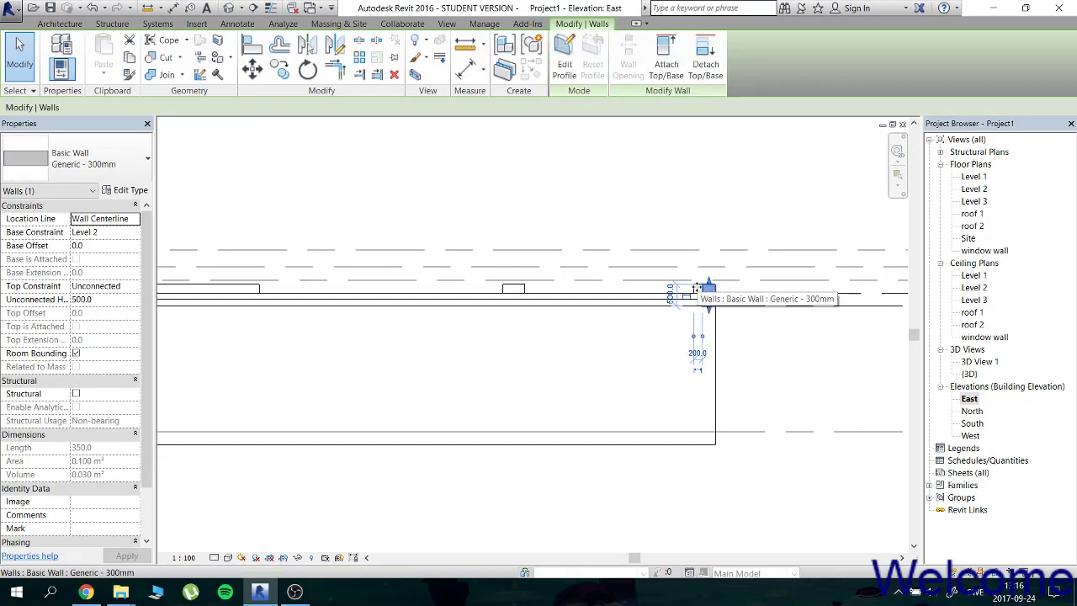
{"action": "left_click", "coordinate": [513, 290], "text": "ctrl"}
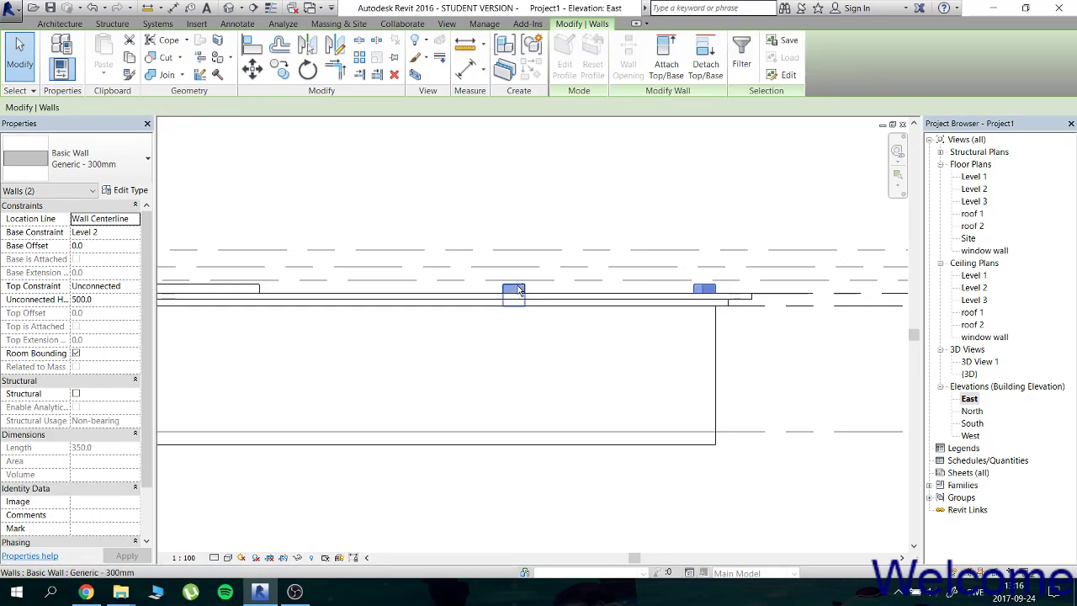
{"action": "left_click", "coordinate": [257, 289], "text": "ctrl"}
{"action": "middle_click_drag", "start_coordinate": [274, 244], "coordinate": [330, 218]}
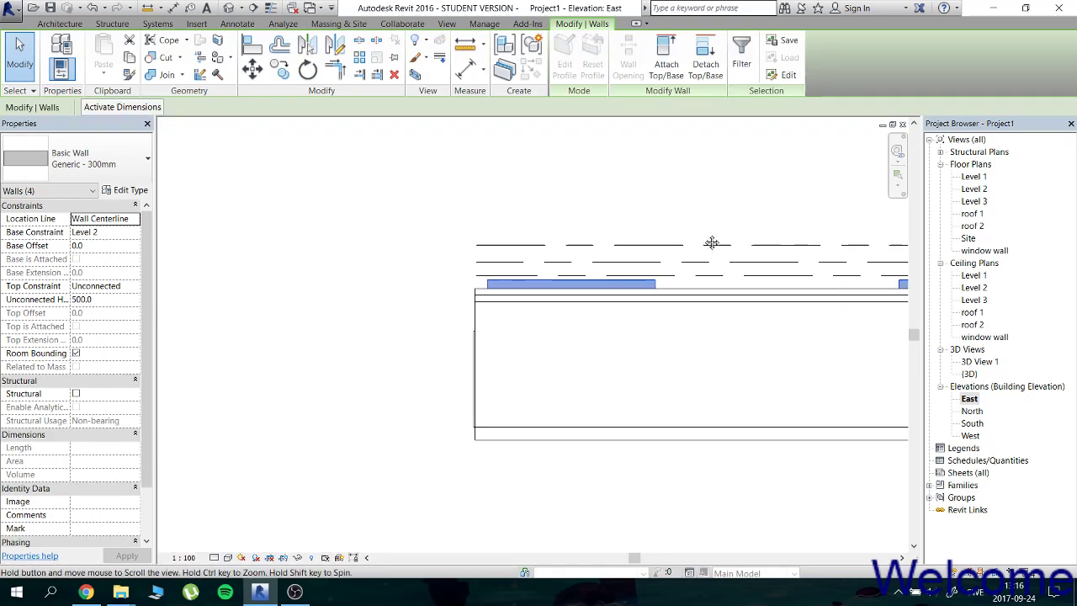
Set the walls' base level to window wall, check the result, then undo it.
{"action": "left_click", "coordinate": [130, 236]}
{"action": "left_click", "coordinate": [135, 234]}
{"action": "scroll", "coordinate": [118, 267], "scroll_direction": "down", "scroll_amount": 1}
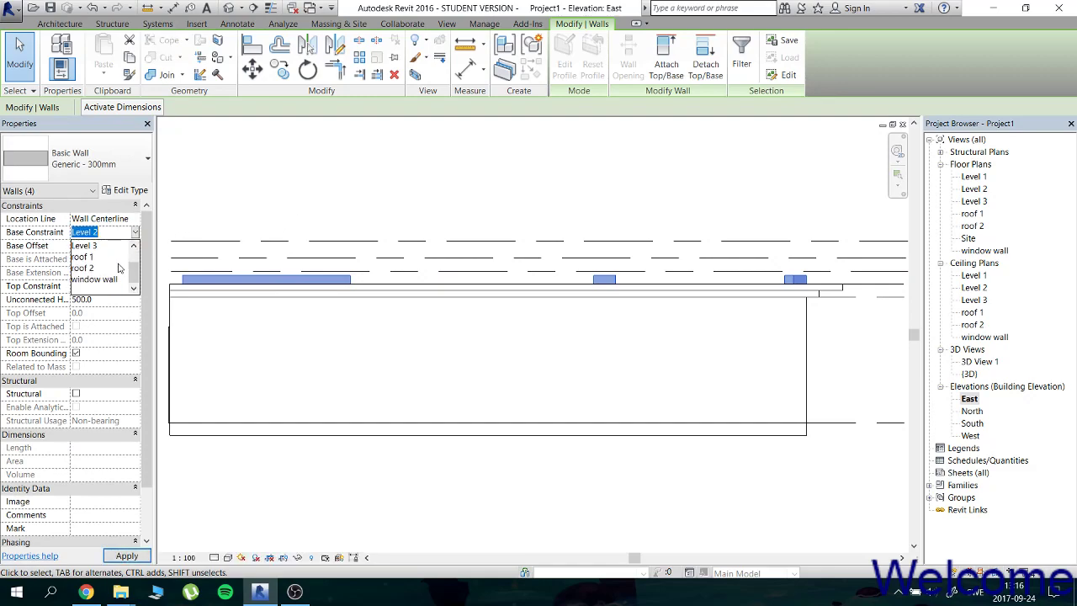
{"action": "left_click", "coordinate": [109, 285]}
{"action": "left_click", "coordinate": [356, 165]}
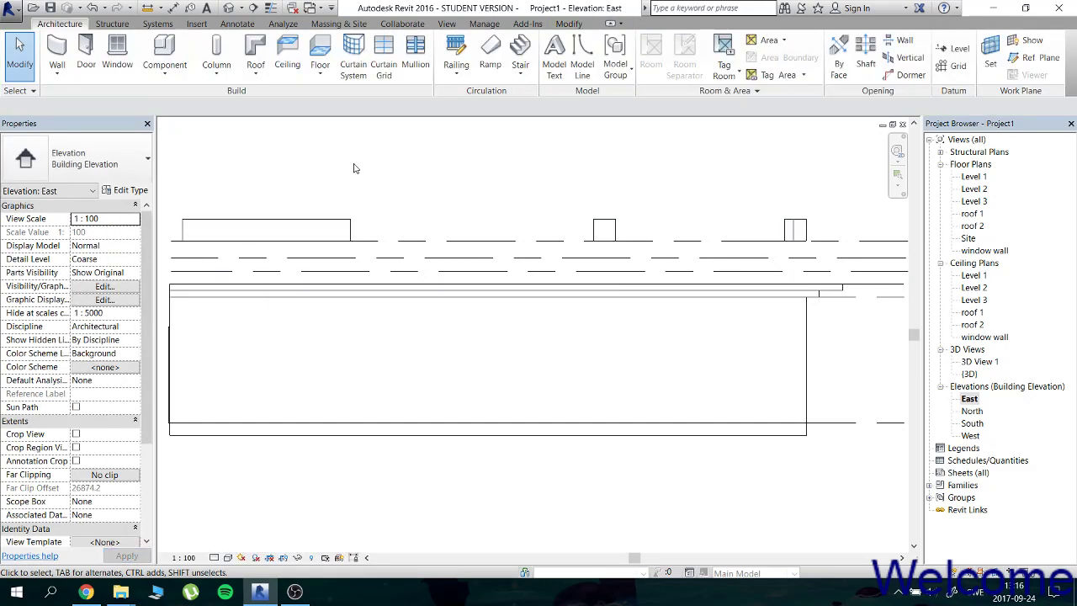
{"action": "left_click", "coordinate": [344, 227]}
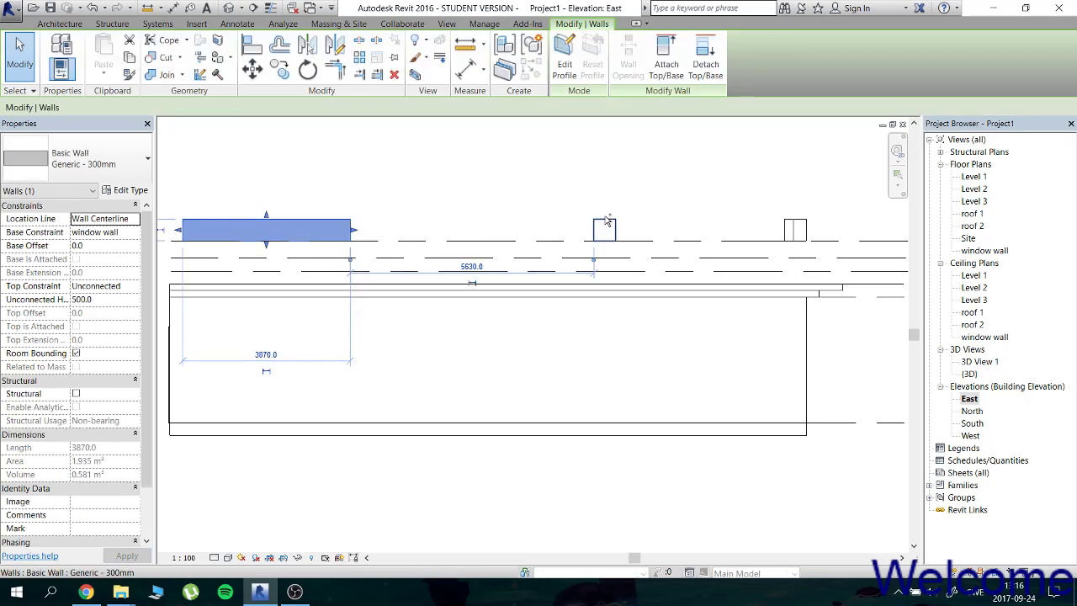
{"action": "left_click", "coordinate": [270, 169]}
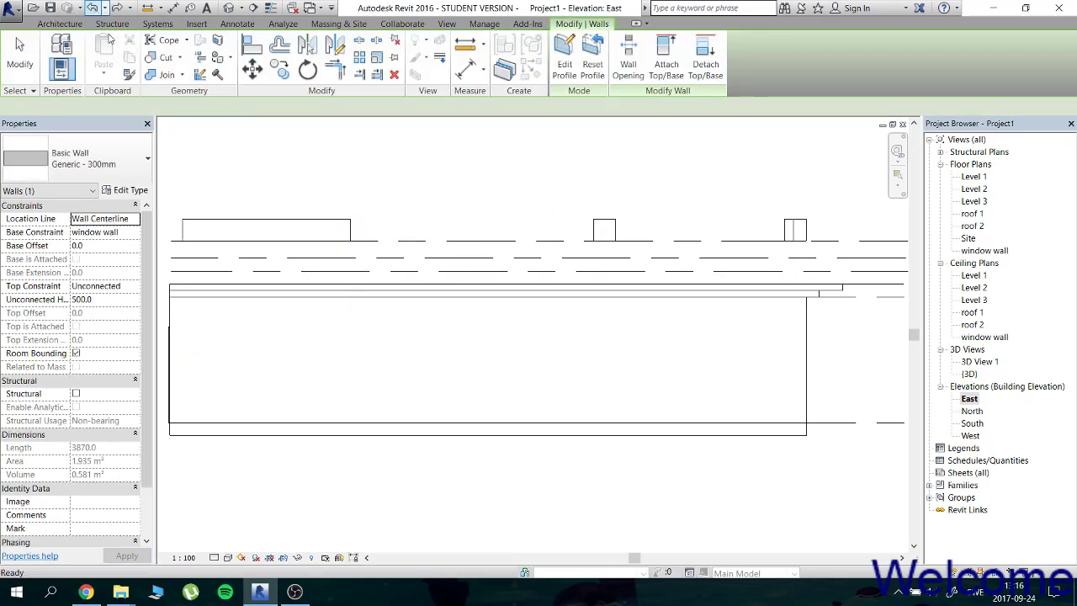
{"action": "left_click", "coordinate": [91, 7]}
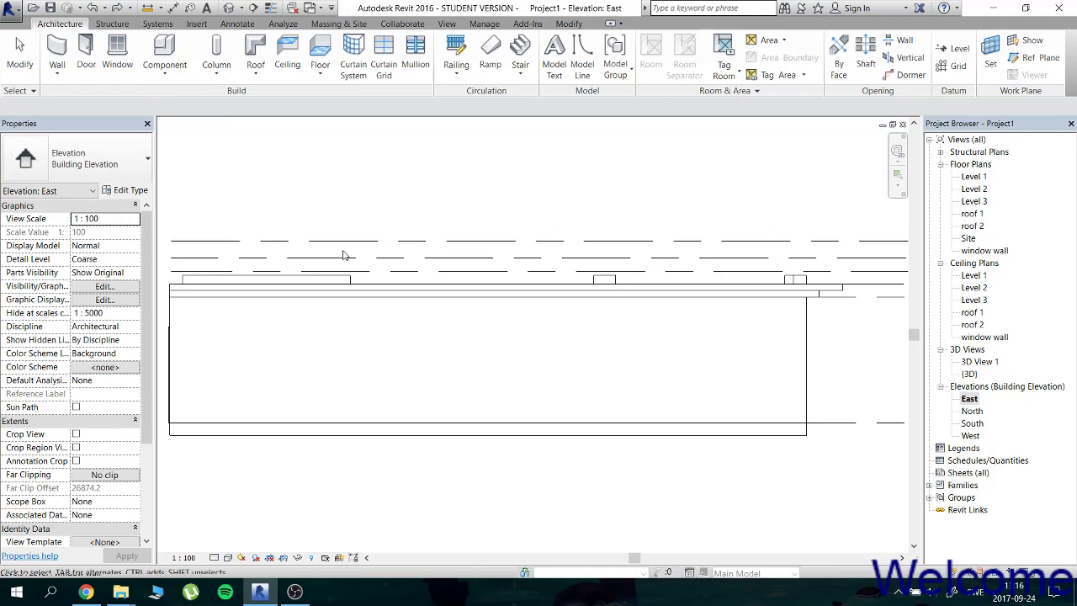
Reselect the four short walls based on Level 2.
{"action": "left_click", "coordinate": [349, 282]}
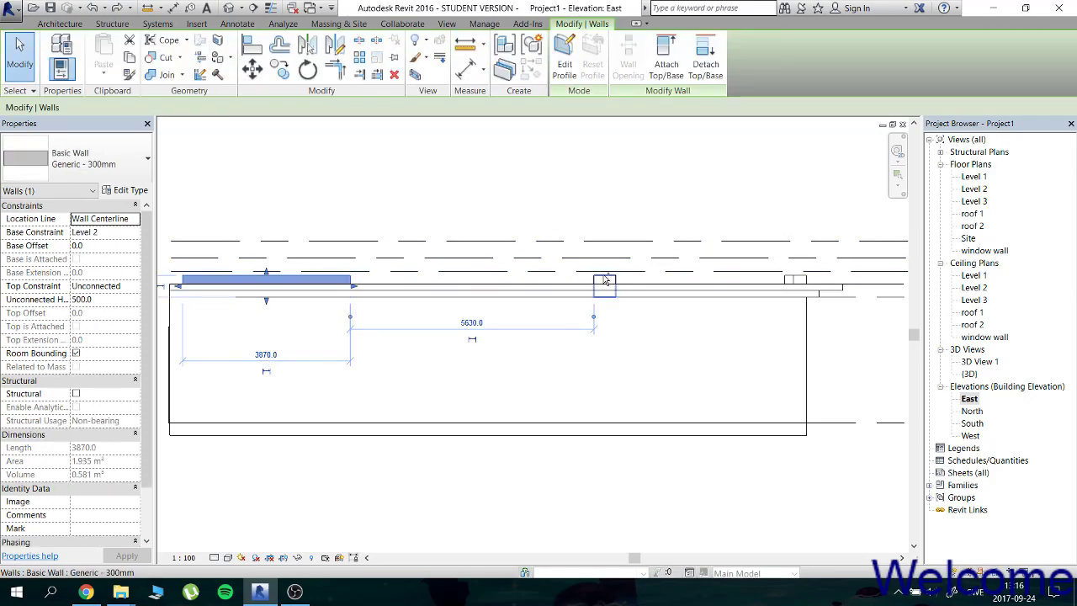
{"action": "left_click", "coordinate": [612, 281], "text": "ctrl"}
{"action": "left_click", "coordinate": [793, 280], "text": "ctrl"}
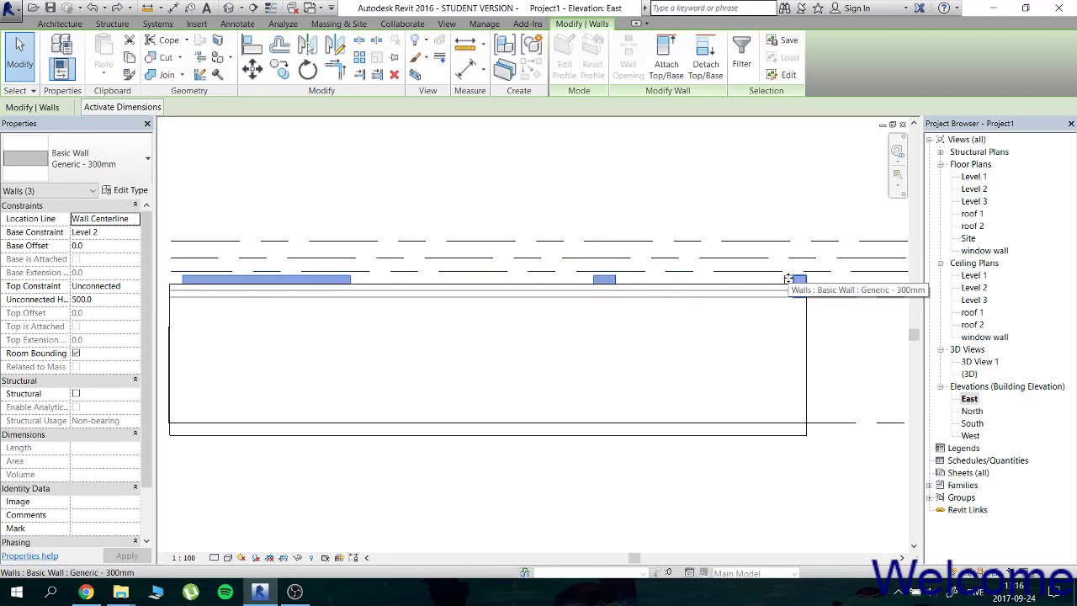
{"action": "left_click", "coordinate": [786, 282], "text": "ctrl"}
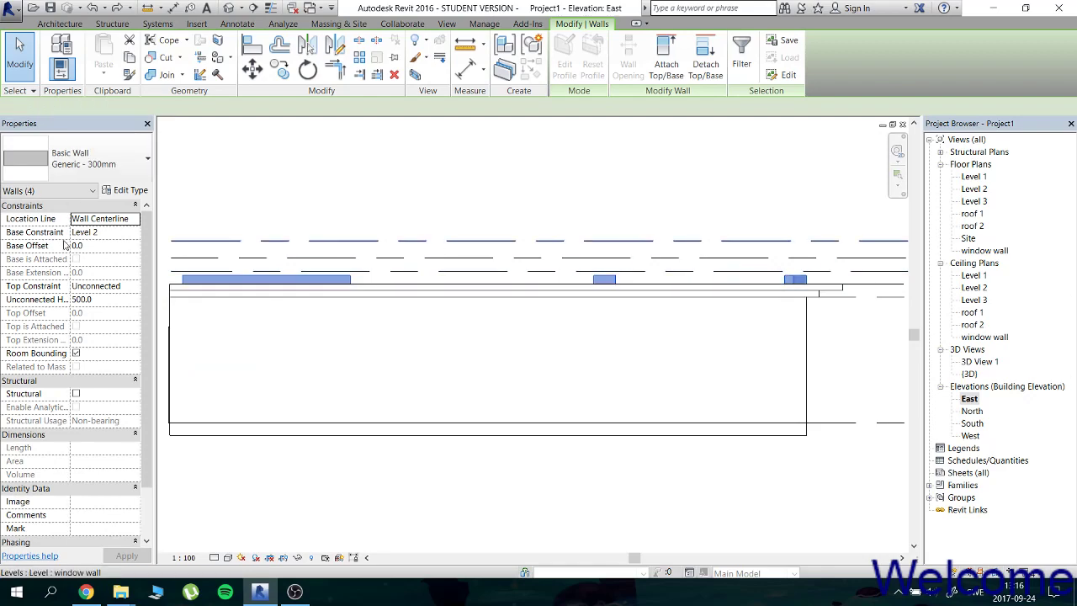
Set their Top Constraint to 'Up to level: window wall' and review the elevation.
{"action": "left_click", "coordinate": [136, 287]}
{"action": "scroll", "coordinate": [143, 319], "scroll_direction": "down", "scroll_amount": 1}
{"action": "left_click", "coordinate": [144, 342]}
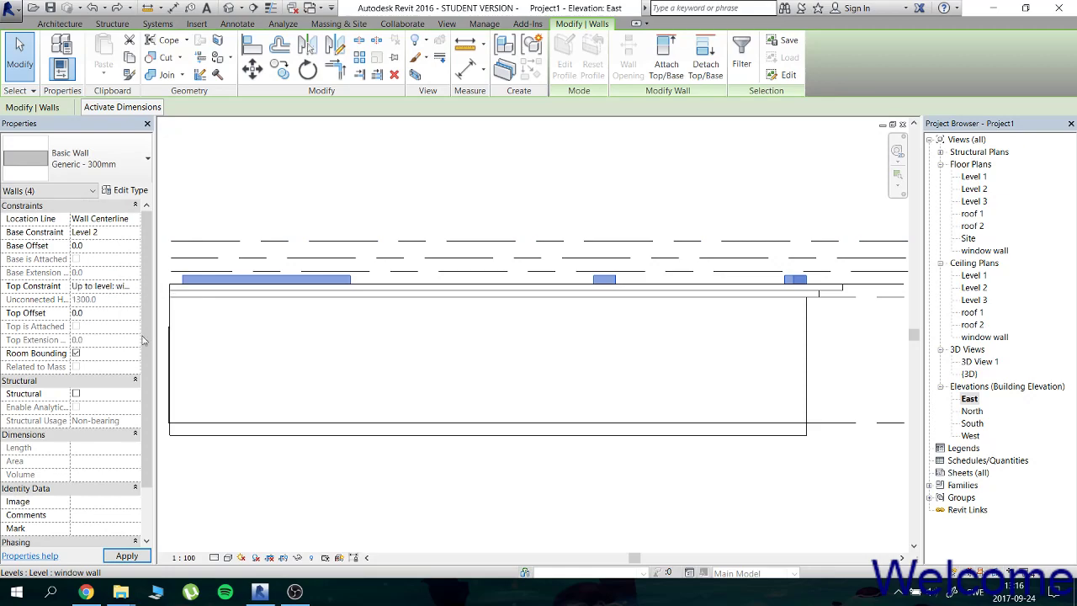
{"action": "left_click", "coordinate": [392, 167]}
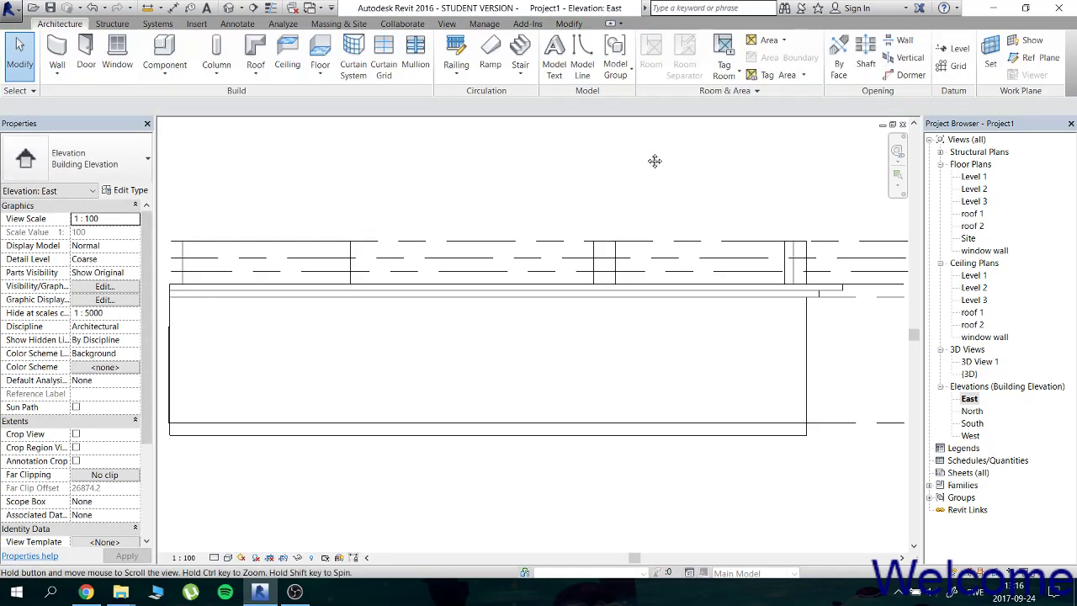
{"action": "middle_click_drag", "start_coordinate": [654, 159], "coordinate": [489, 159]}
{"action": "scroll", "coordinate": [489, 159], "scroll_direction": "down", "scroll_amount": 1}
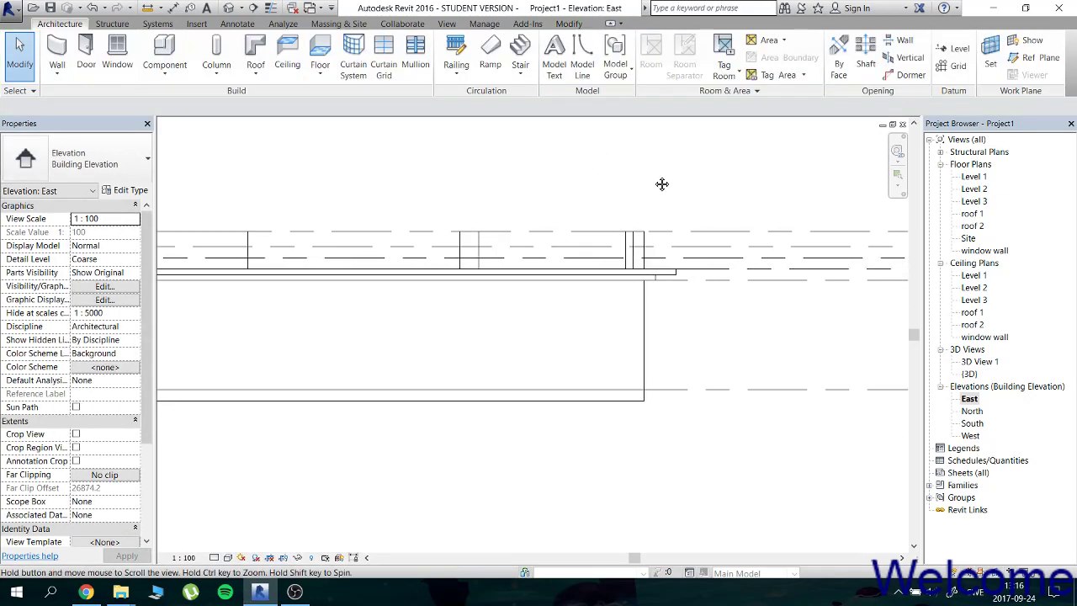
{"action": "middle_click_drag", "start_coordinate": [664, 182], "coordinate": [482, 178]}
{"action": "scroll", "coordinate": [482, 179], "scroll_direction": "down", "scroll_amount": 1}
{"action": "mouse_move", "coordinate": [587, 177]}
{"action": "middle_mouse_down"}
{"action": "mouse_move", "coordinate": [403, 191]}
{"action": "mouse_move", "coordinate": [426, 204]}
{"action": "middle_mouse_up"}
Raise the roof 1 level from 3500 to 5000.
{"action": "scroll", "coordinate": [505, 204], "scroll_direction": "down", "scroll_amount": 1}
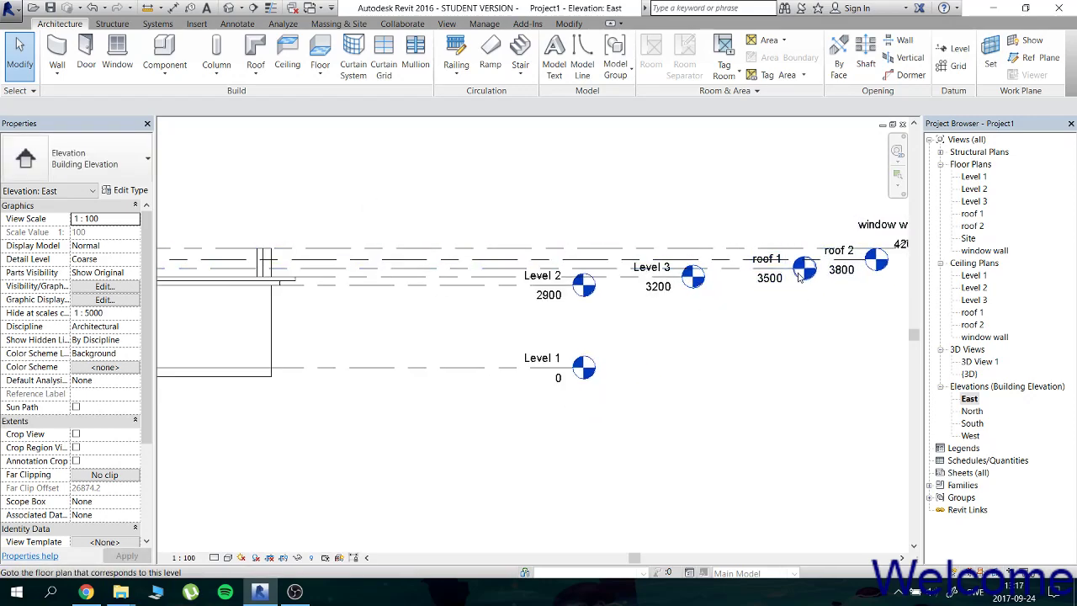
{"action": "left_click", "coordinate": [770, 277]}
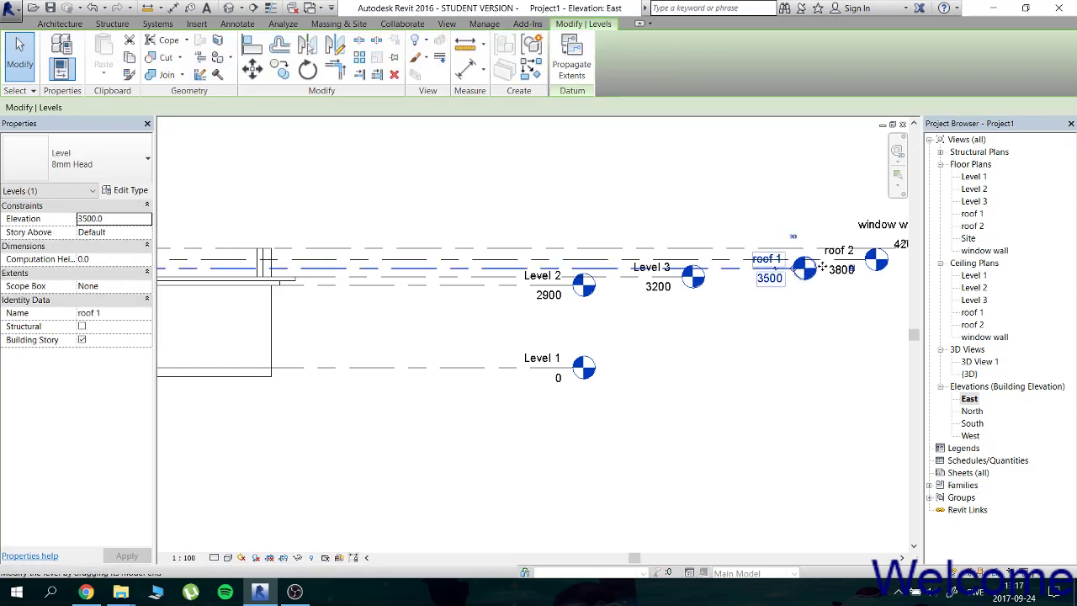
{"action": "left_click_drag", "start_coordinate": [804, 269], "coordinate": [805, 224]}
{"action": "left_click", "coordinate": [850, 304]}
Raise the roof 2 level from 3800 to 6300.
{"action": "middle_click_drag", "start_coordinate": [850, 304], "coordinate": [731, 321]}
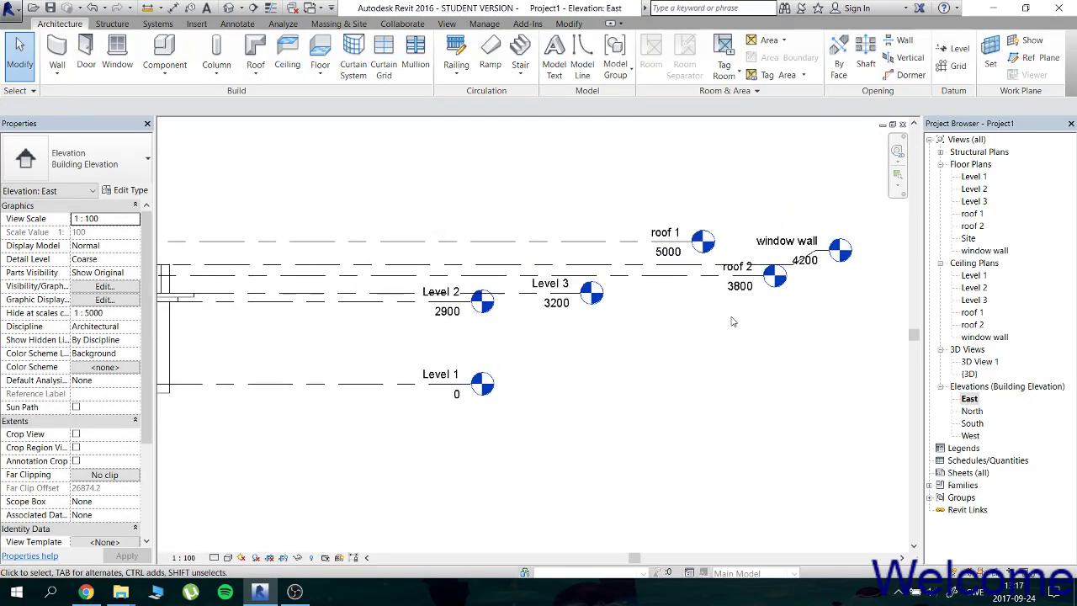
{"action": "left_click", "coordinate": [760, 280]}
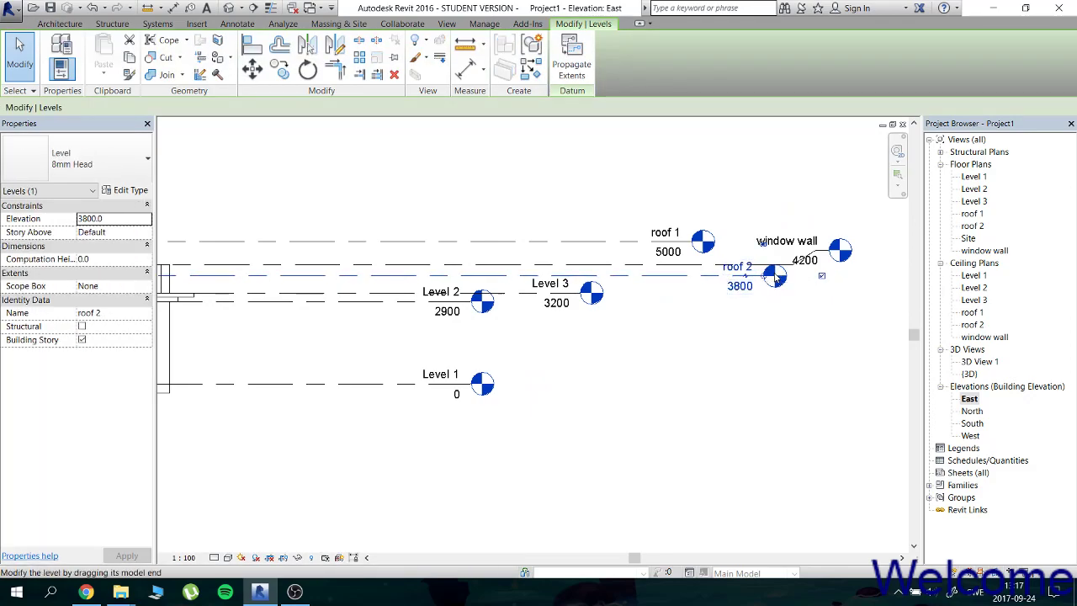
{"action": "left_click_drag", "start_coordinate": [775, 279], "coordinate": [774, 204]}
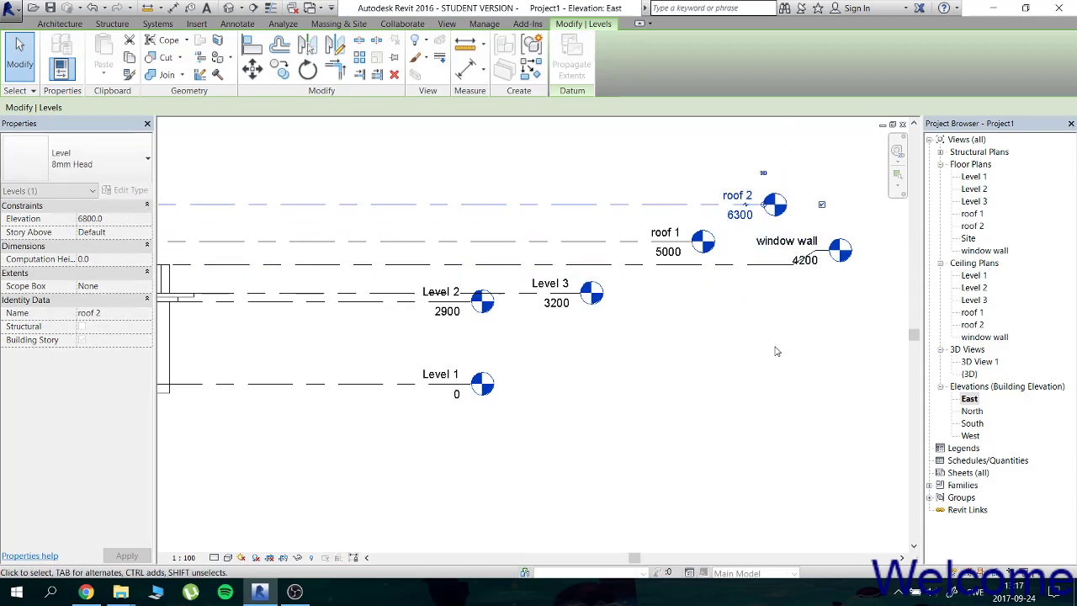
{"action": "left_click", "coordinate": [730, 324]}
{"action": "middle_click_drag", "start_coordinate": [684, 337], "coordinate": [807, 332]}
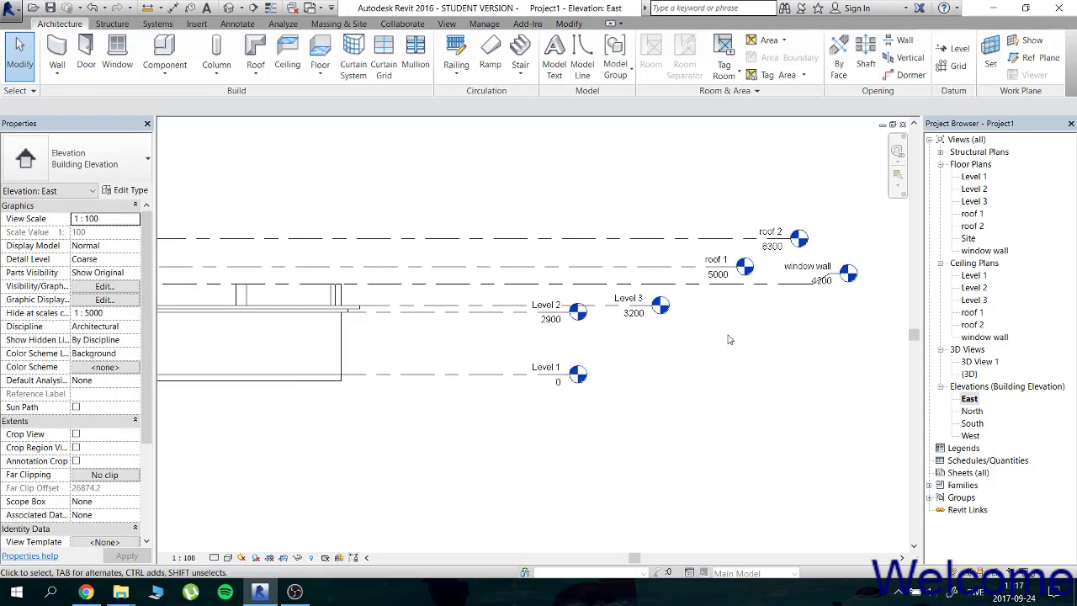
{"action": "scroll", "coordinate": [807, 332], "scroll_direction": "down", "scroll_amount": 2}
{"action": "middle_click_drag", "start_coordinate": [518, 341], "coordinate": [735, 318]}
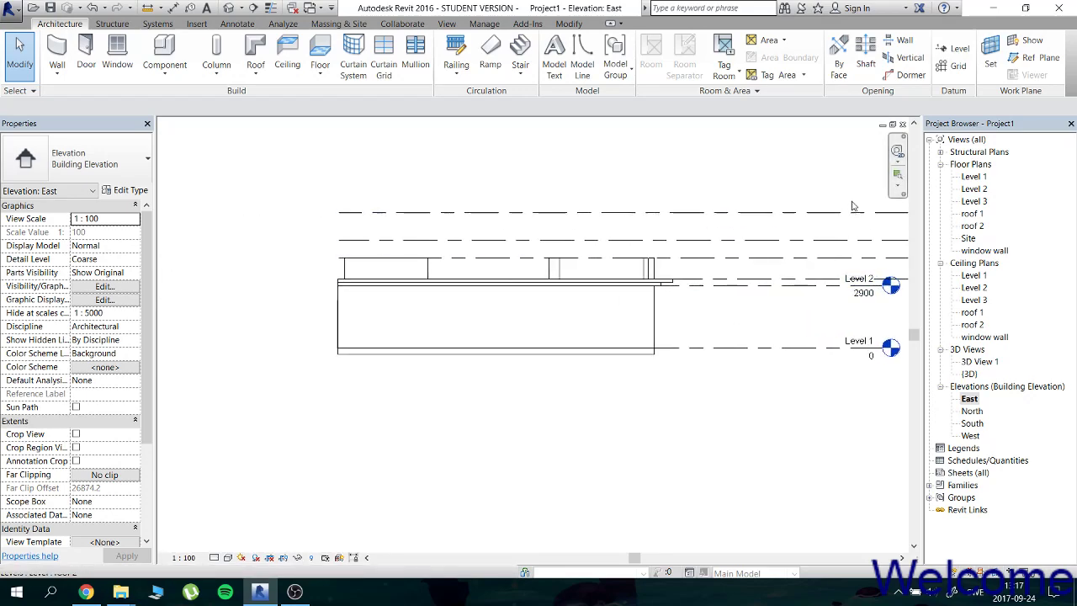
In the default 3D view, select the four short roof walls.
{"action": "left_click", "coordinate": [230, 8]}
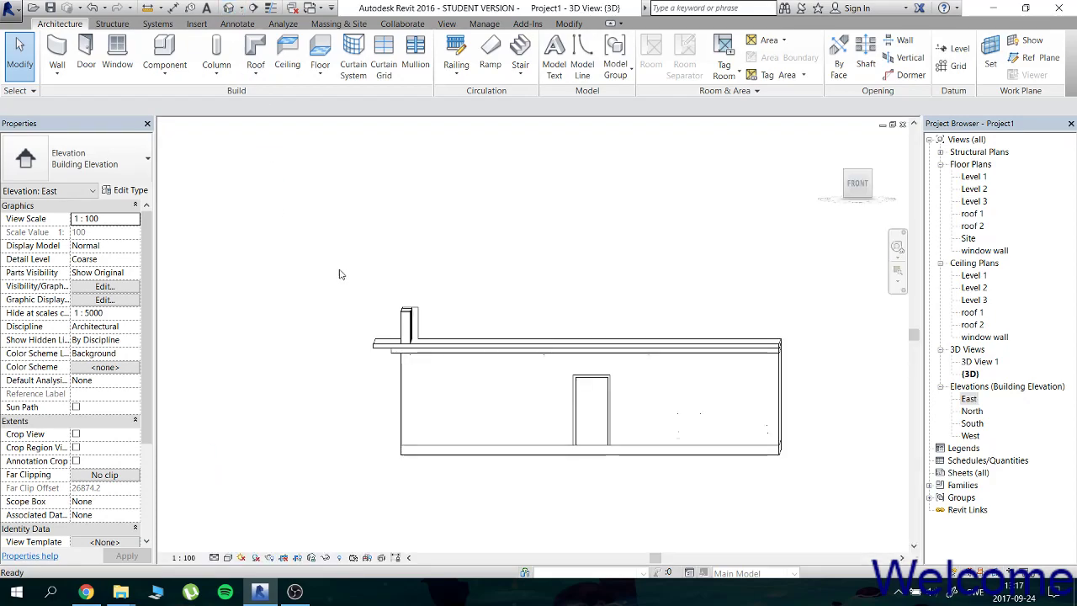
{"action": "mouse_move", "coordinate": [519, 264]}
{"action": "middle_mouse_down", "text": "shift"}
{"action": "mouse_move", "coordinate": [563, 383]}
{"action": "mouse_move", "coordinate": [667, 390]}
{"action": "middle_mouse_up", "text": "shift"}
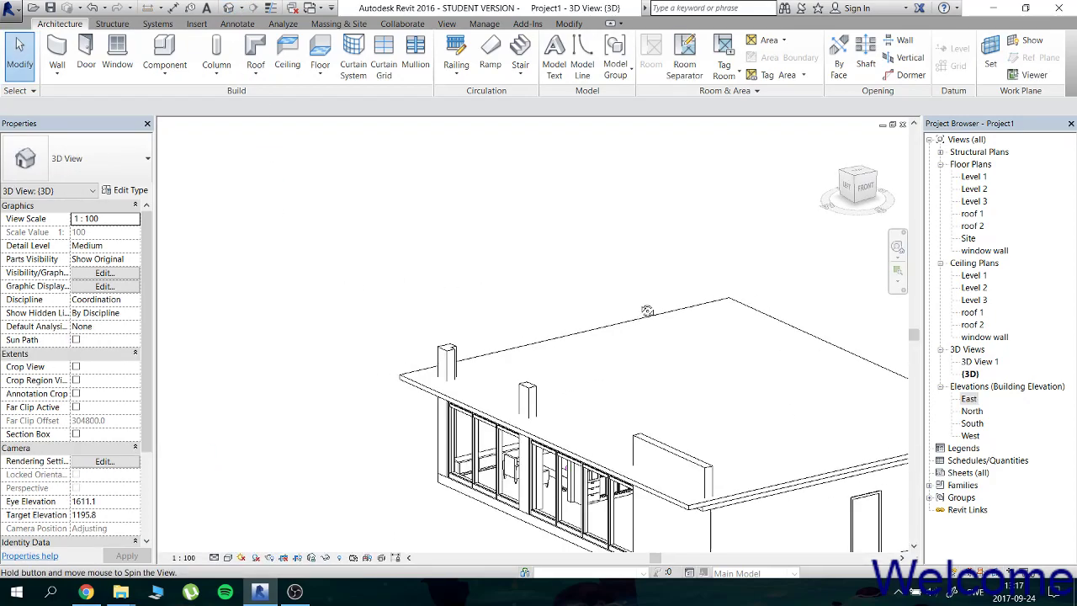
{"action": "left_click", "coordinate": [667, 390]}
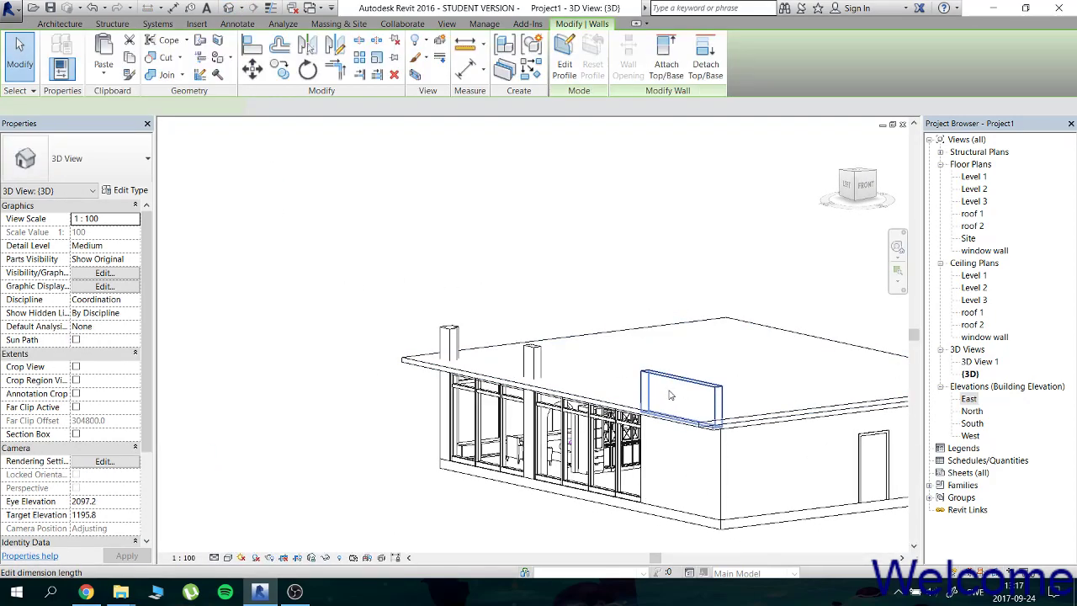
{"action": "left_click", "coordinate": [531, 360], "text": "ctrl"}
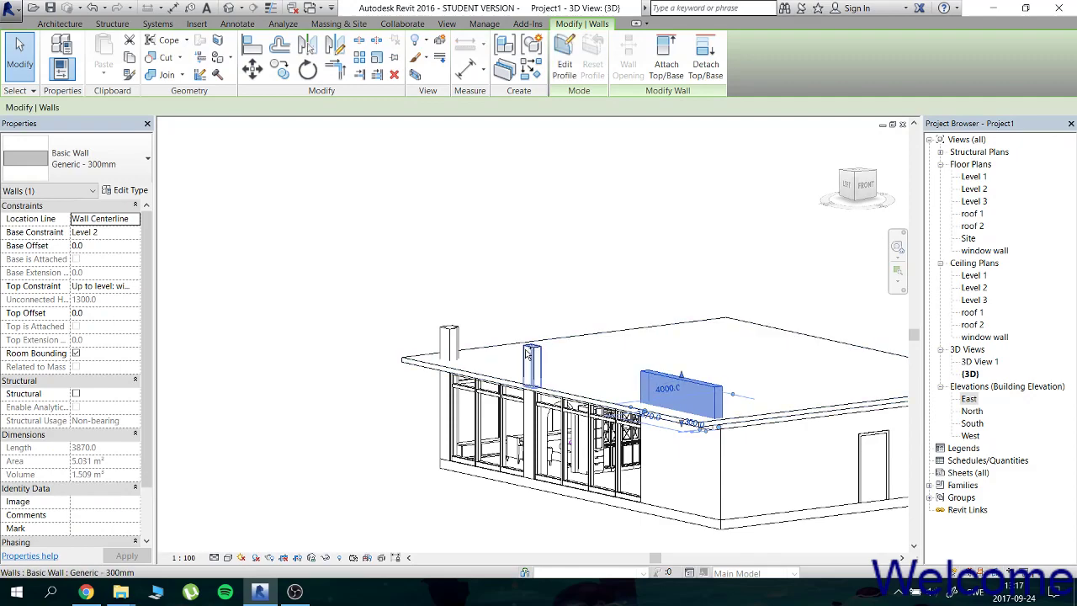
{"action": "left_click", "coordinate": [449, 342], "text": "ctrl"}
{"action": "middle_click_drag", "start_coordinate": [449, 343], "coordinate": [535, 296], "text": "shift"}
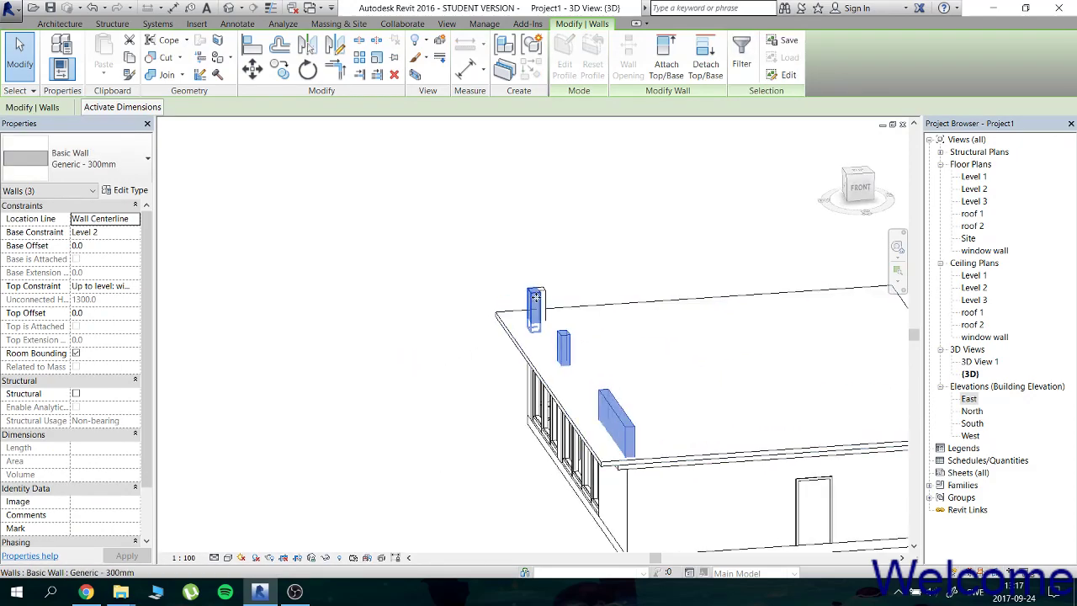
{"action": "left_click", "coordinate": [536, 304], "text": "ctrl"}
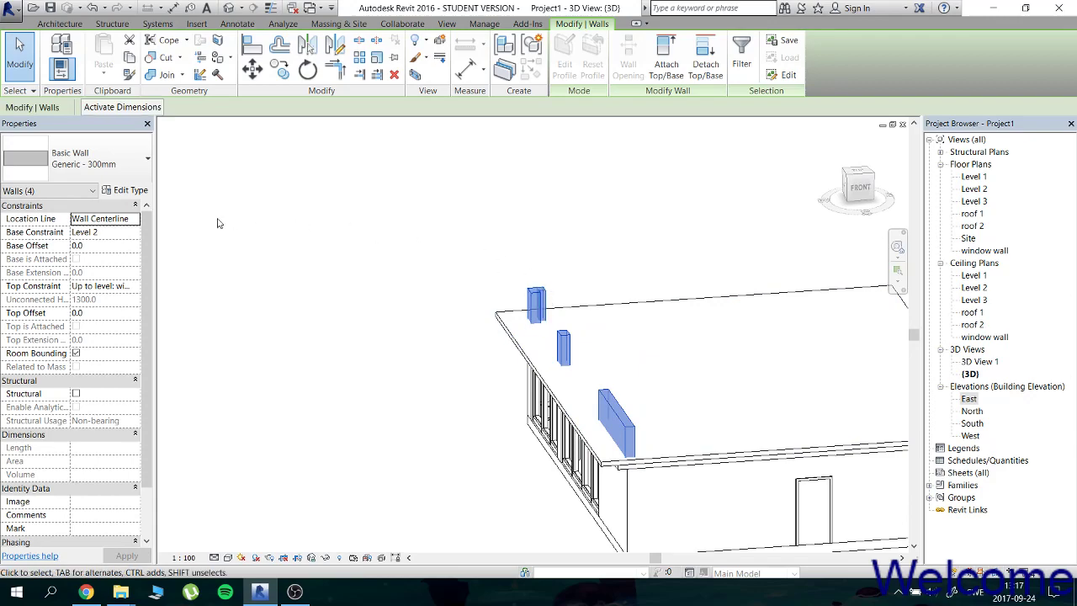
Set the selected walls' Base Constraint to Level 3.
{"action": "left_click", "coordinate": [135, 232]}
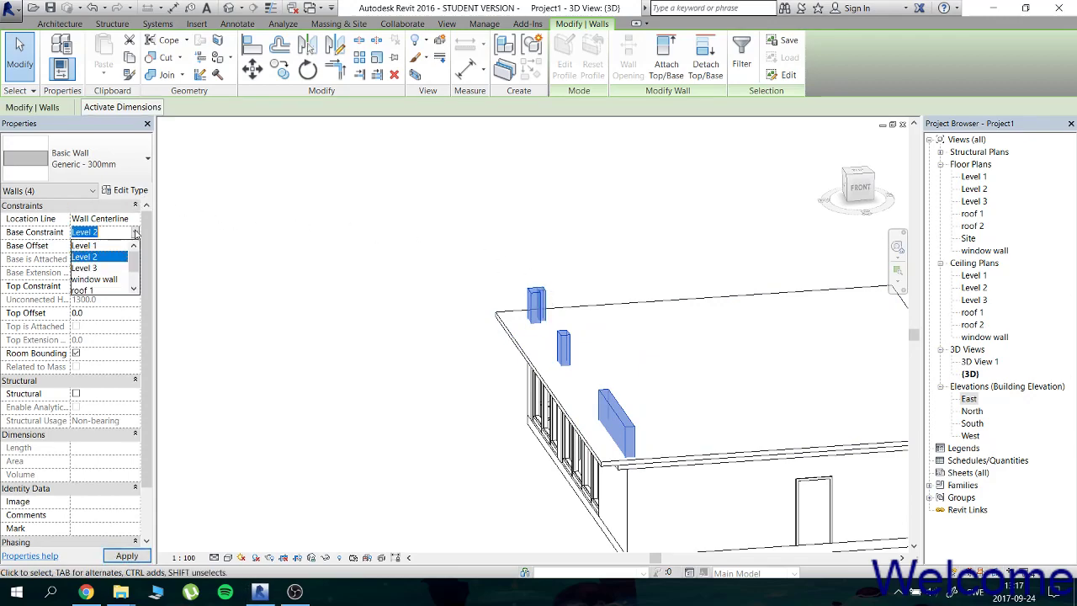
{"action": "scroll", "coordinate": [110, 273], "scroll_direction": "down", "scroll_amount": 1}
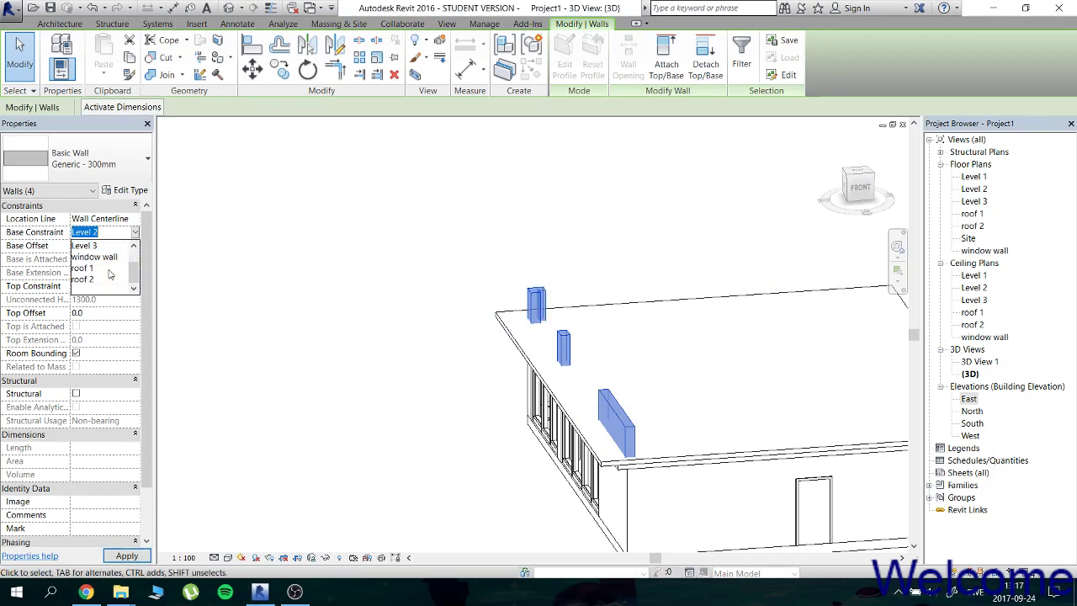
{"action": "scroll", "coordinate": [109, 272], "scroll_direction": "up", "scroll_amount": 1}
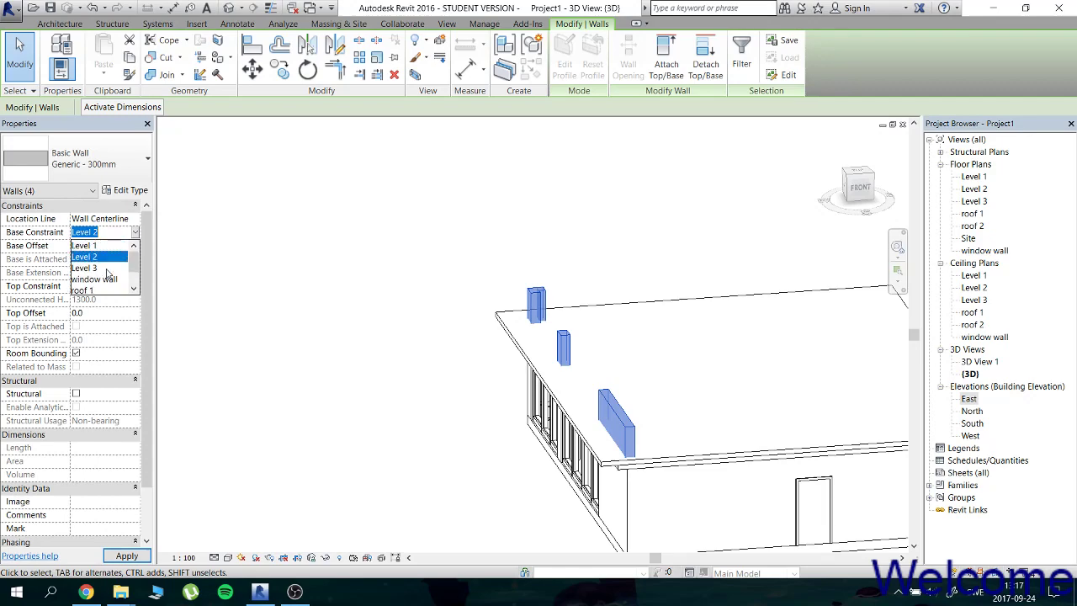
{"action": "scroll", "coordinate": [109, 272], "scroll_direction": "down", "scroll_amount": 1}
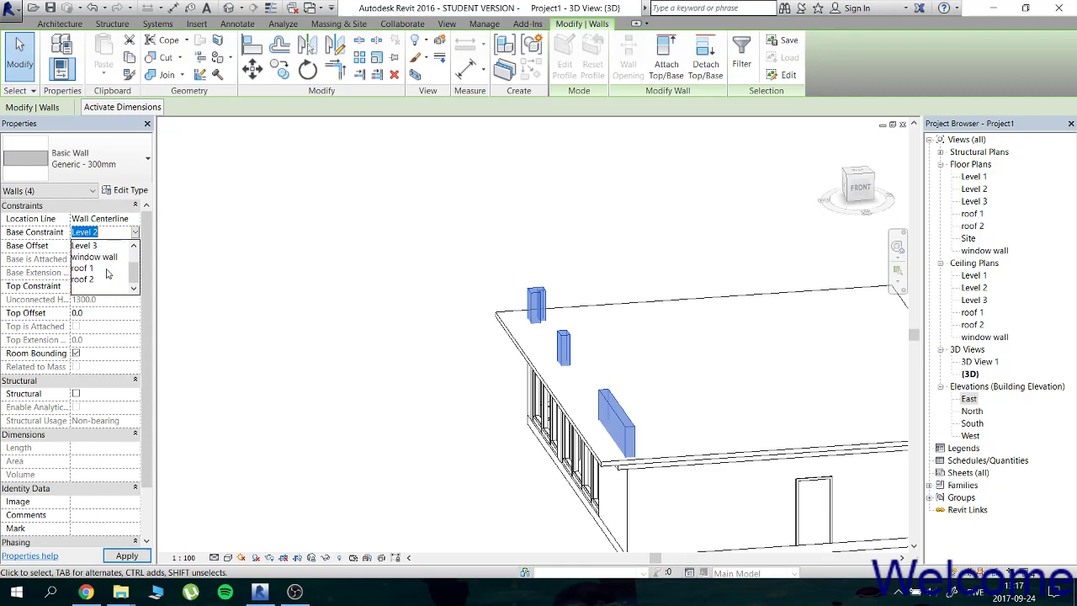
{"action": "left_click", "coordinate": [105, 268]}
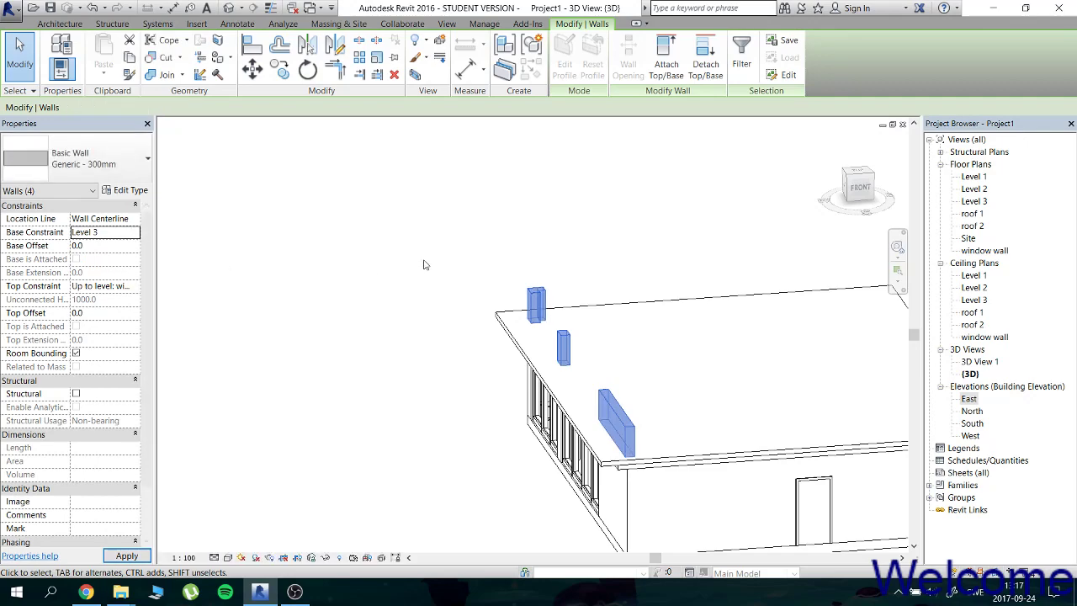
Orbit around the roof edge to check the walls now stand on the upper slab.
{"action": "mouse_move", "coordinate": [426, 293]}
{"action": "middle_mouse_down", "text": "shift"}
{"action": "mouse_move", "coordinate": [381, 263]}
{"action": "mouse_move", "coordinate": [374, 296]}
{"action": "middle_mouse_up", "text": "shift"}
{"action": "scroll", "coordinate": [507, 376], "scroll_direction": "up", "scroll_amount": 3}
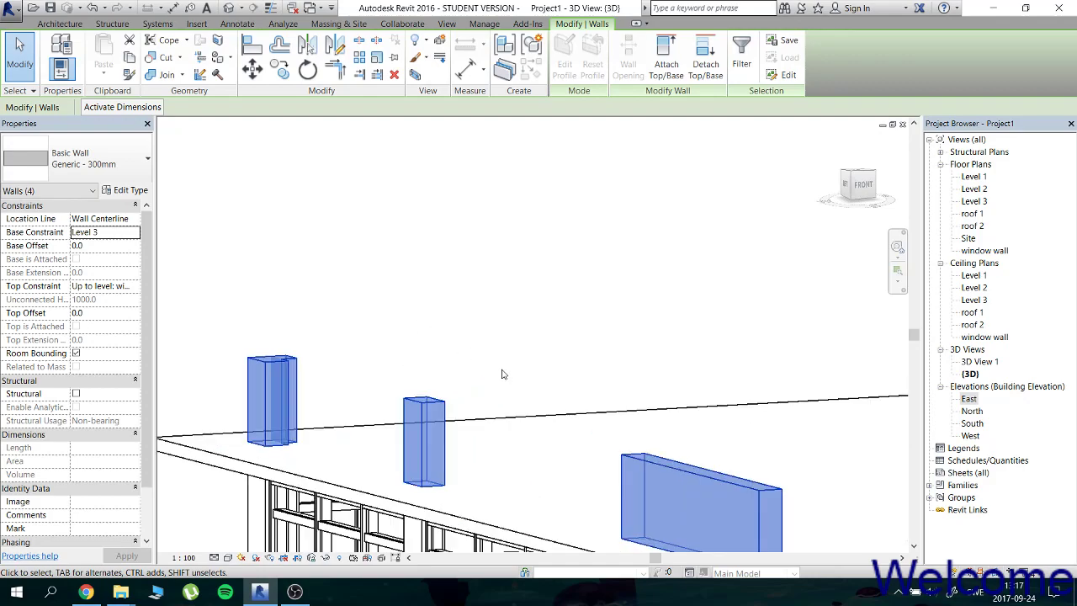
{"action": "mouse_move", "coordinate": [503, 373]}
{"action": "middle_mouse_down", "text": "shift"}
{"action": "mouse_move", "coordinate": [485, 322]}
{"action": "mouse_move", "coordinate": [496, 349]}
{"action": "middle_mouse_up", "text": "shift"}
{"action": "left_click", "coordinate": [497, 354]}
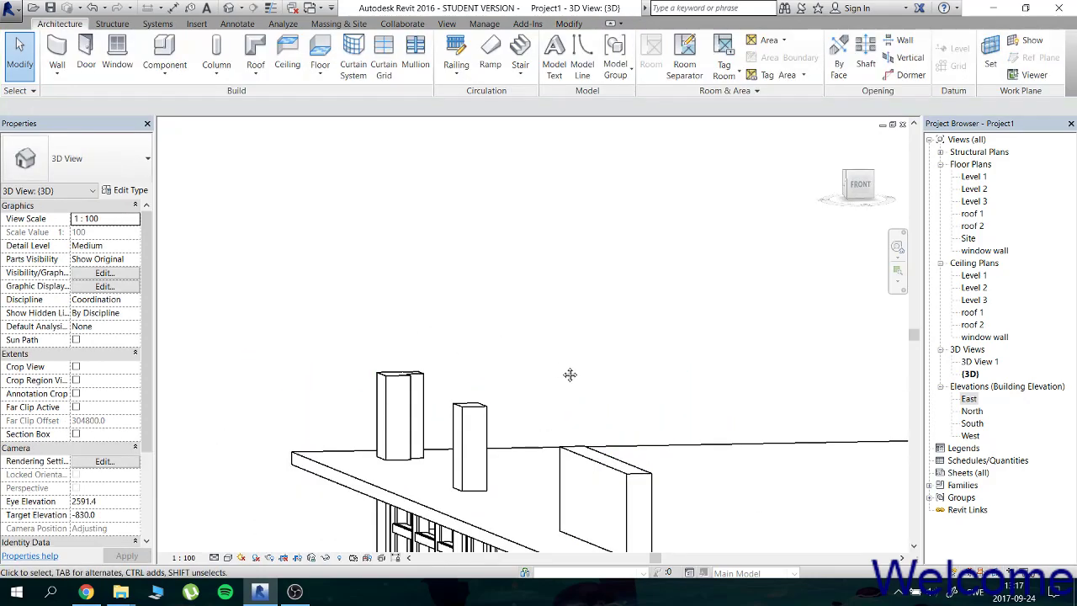
{"action": "mouse_move", "coordinate": [569, 373]}
{"action": "middle_mouse_down"}
{"action": "mouse_move", "coordinate": [529, 353]}
{"action": "mouse_move", "coordinate": [435, 241]}
{"action": "middle_mouse_up"}
{"action": "scroll", "coordinate": [435, 240], "scroll_direction": "down", "scroll_amount": 2}
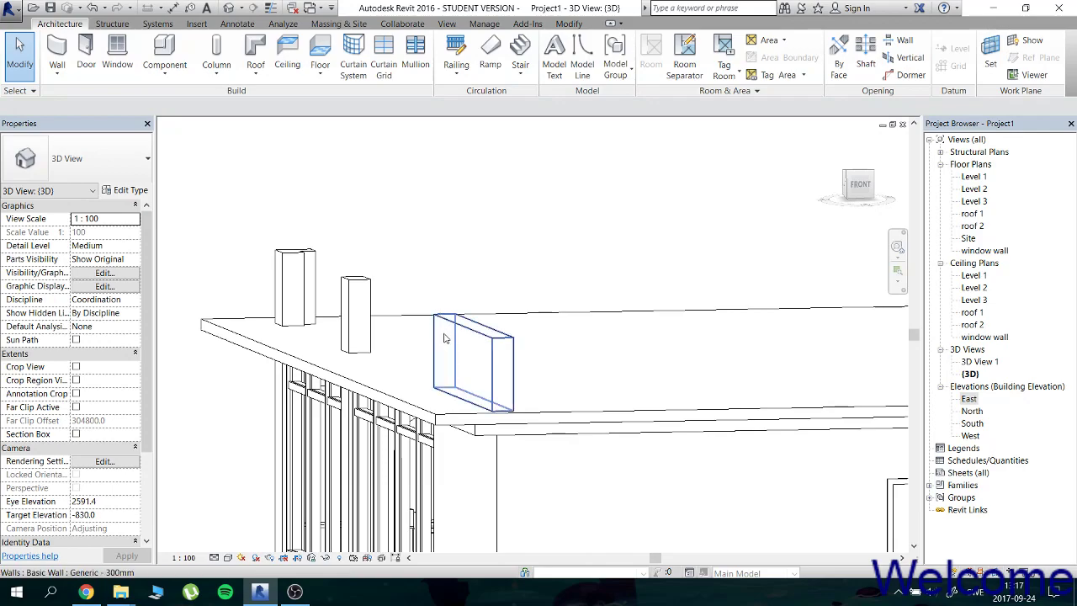
{"action": "mouse_move", "coordinate": [446, 337]}
{"action": "middle_mouse_down", "text": "shift"}
{"action": "mouse_move", "coordinate": [462, 299]}
{"action": "mouse_move", "coordinate": [446, 306]}
{"action": "mouse_move", "coordinate": [487, 309]}
{"action": "mouse_move", "coordinate": [492, 278]}
{"action": "middle_mouse_up", "text": "shift"}
{"action": "left_click", "coordinate": [498, 249]}
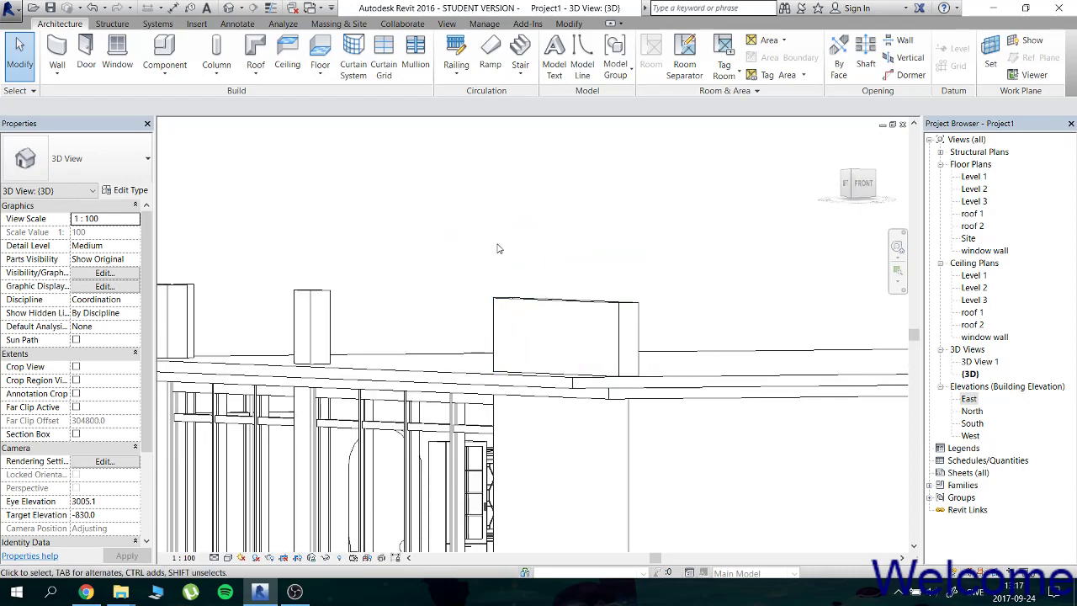
Switch to the Level 1 floor plan and zoom in on the left storefront curtain wall.
{"action": "double_click", "coordinate": [978, 190]}
{"action": "scroll", "coordinate": [498, 295], "scroll_direction": "down", "scroll_amount": 3}
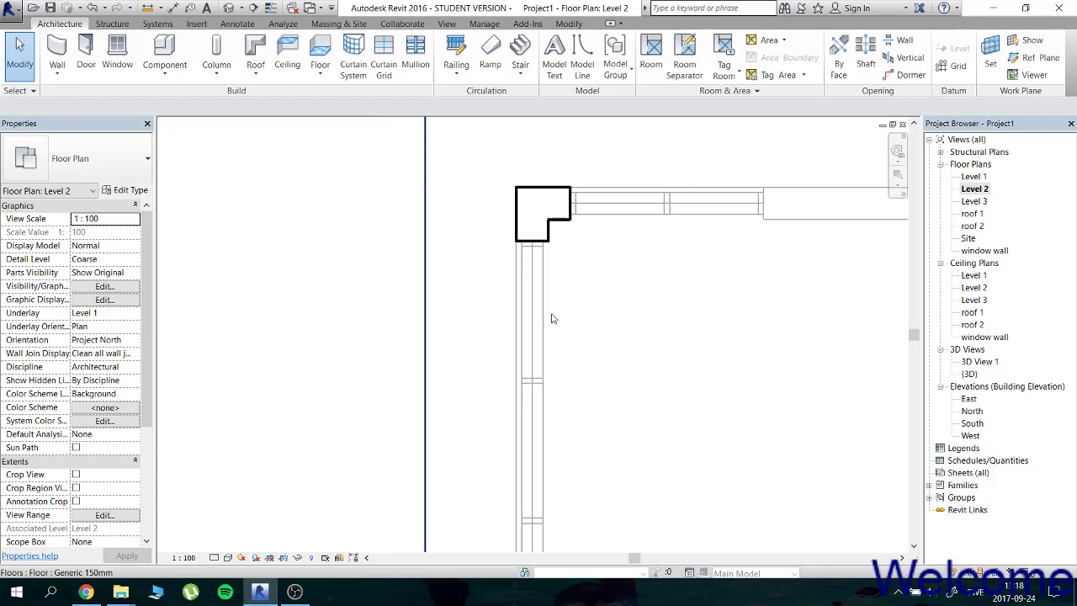
{"action": "mouse_move", "coordinate": [553, 315]}
{"action": "middle_mouse_down"}
{"action": "mouse_move", "coordinate": [548, 342]}
{"action": "mouse_move", "coordinate": [536, 271]}
{"action": "mouse_move", "coordinate": [530, 302]}
{"action": "middle_mouse_up"}
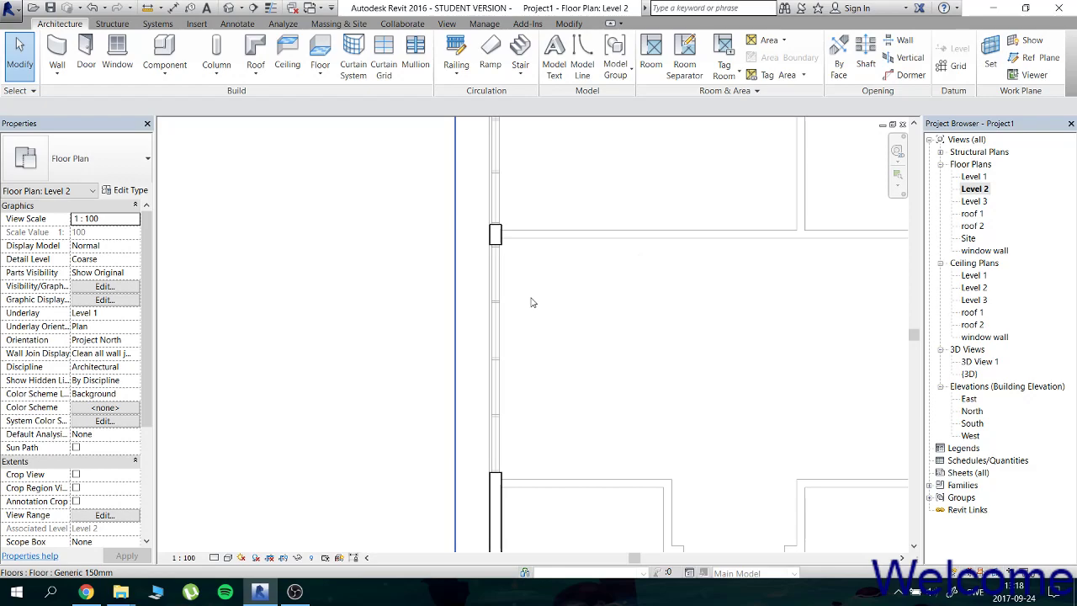
{"action": "double_click", "coordinate": [976, 178]}
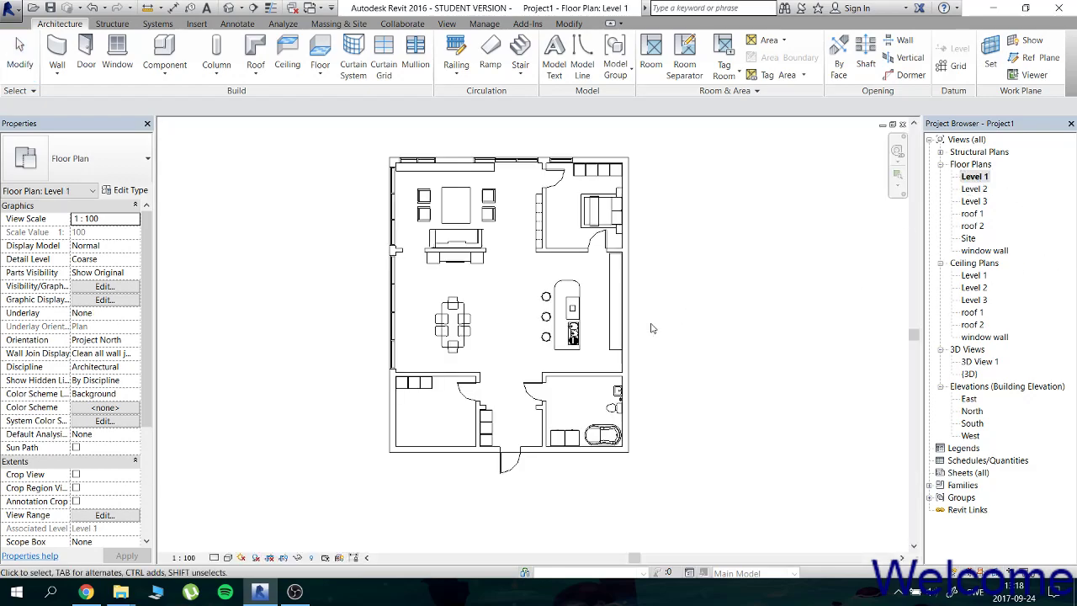
{"action": "left_click", "coordinate": [398, 305]}
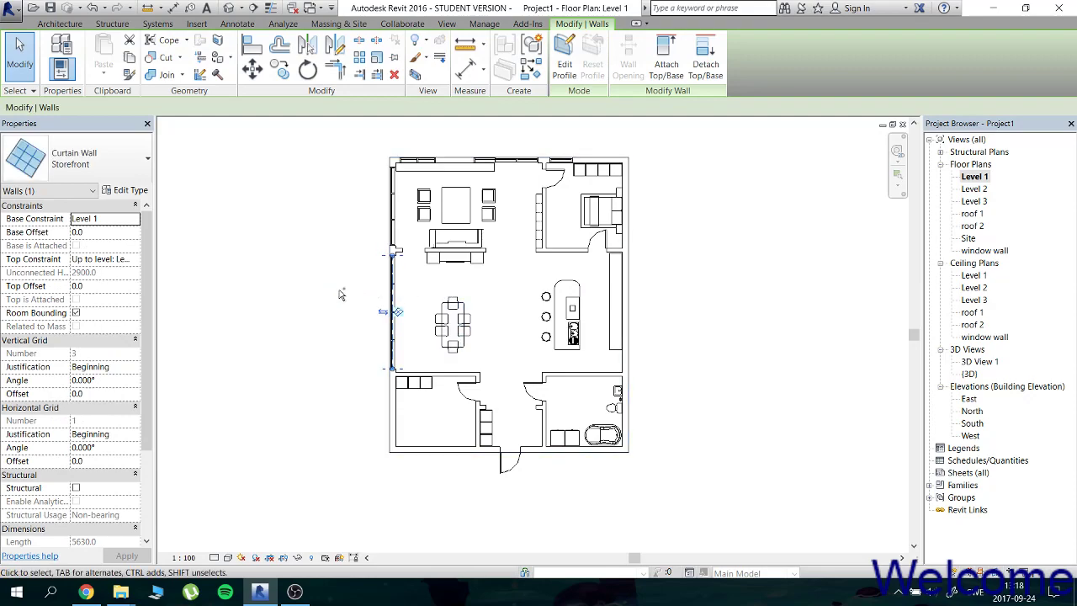
{"action": "double_click", "coordinate": [973, 189]}
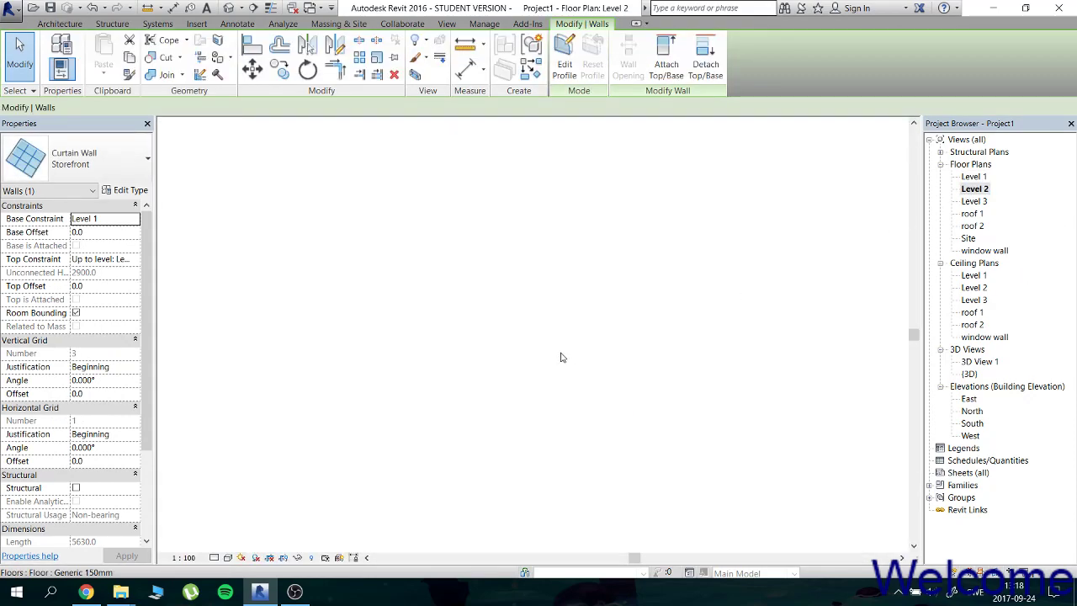
{"action": "left_click", "coordinate": [379, 371]}
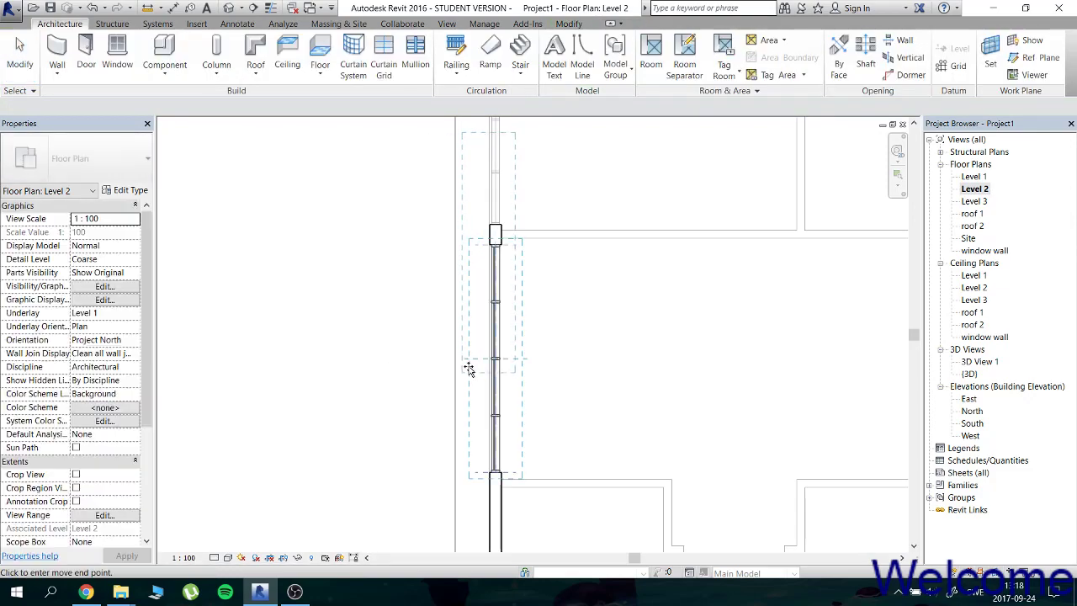
{"action": "key", "text": "Escape"}
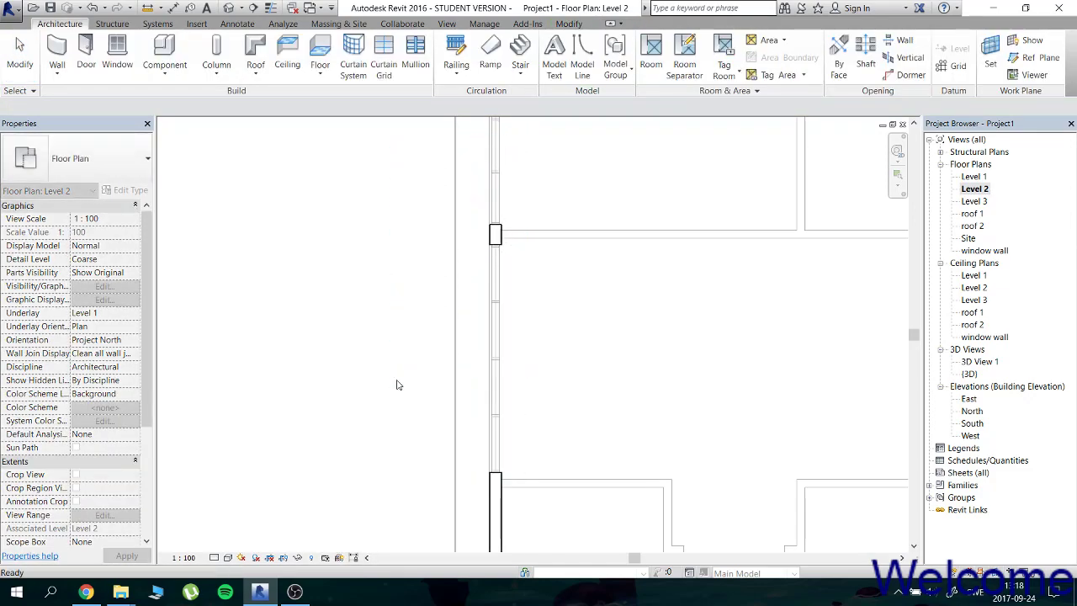
{"action": "double_click", "coordinate": [973, 176]}
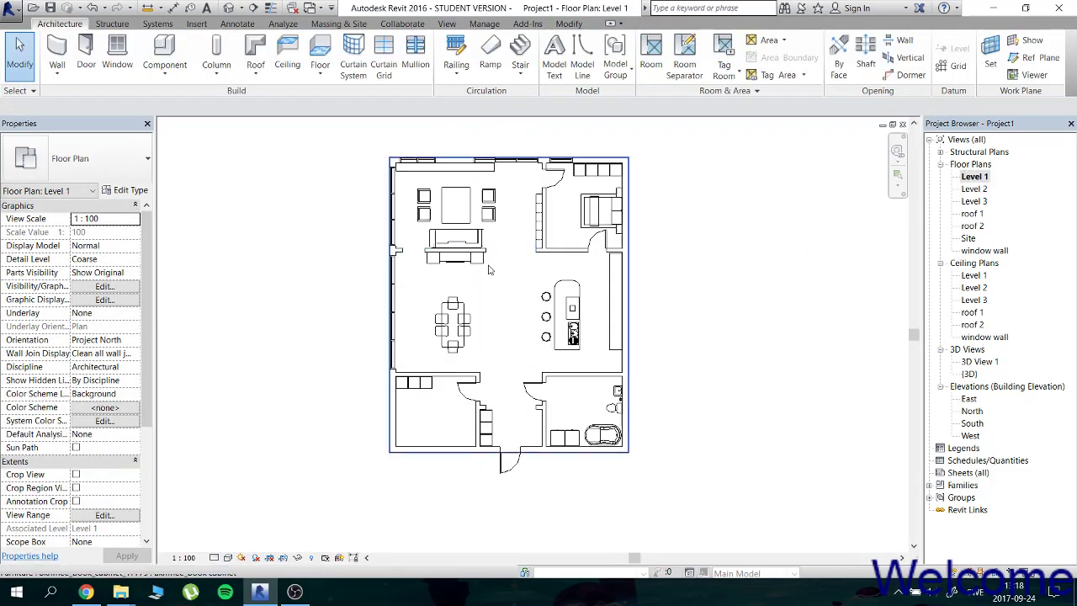
{"action": "scroll", "coordinate": [389, 299], "scroll_direction": "up", "scroll_amount": 1}
{"action": "scroll", "coordinate": [389, 299], "scroll_direction": "up", "scroll_amount": 1}
{"action": "scroll", "coordinate": [389, 299], "scroll_direction": "up", "scroll_amount": 1}
Select both storefront curtain wall segments on the Level 1 plan.
{"action": "left_click", "coordinate": [394, 299]}
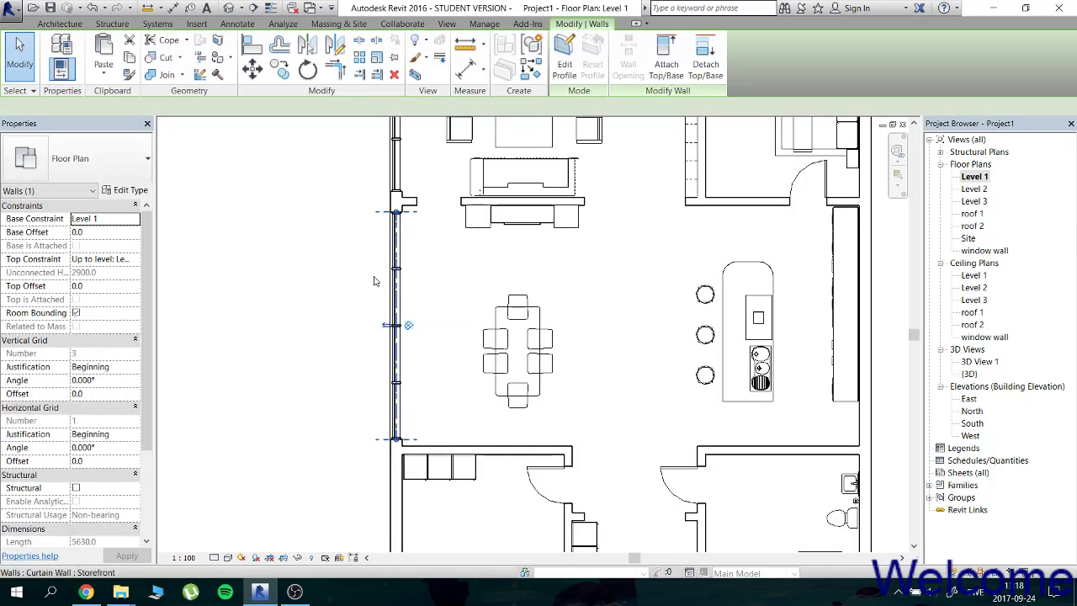
{"action": "middle_click_drag", "start_coordinate": [375, 281], "coordinate": [404, 398]}
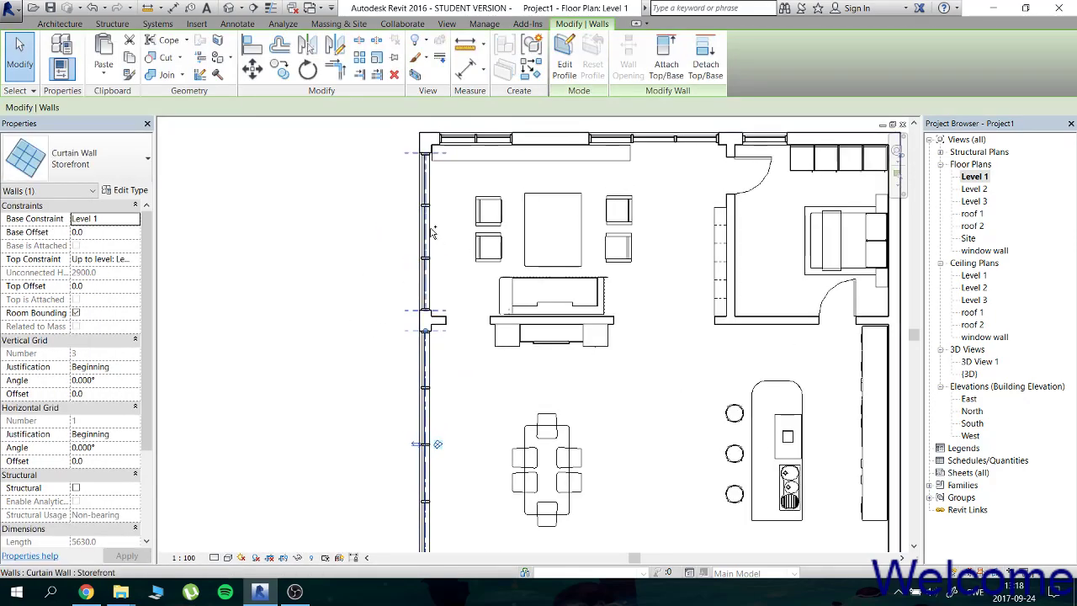
{"action": "left_click", "coordinate": [433, 233], "text": "ctrl"}
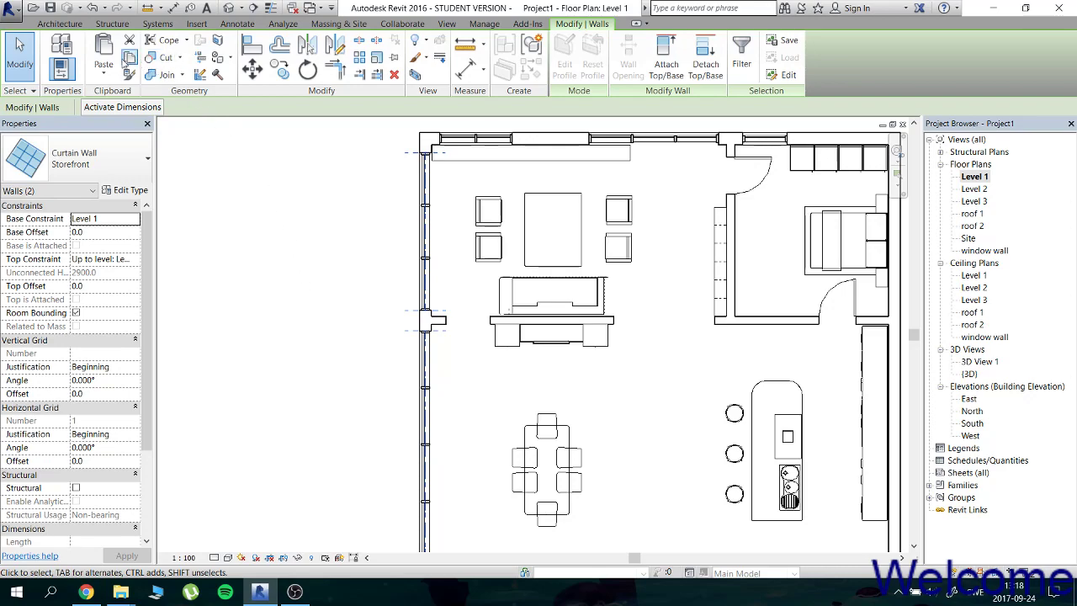
Copy the curtain walls and paste them Aligned to Selected Levels on Level 2.
{"action": "left_click", "coordinate": [128, 58]}
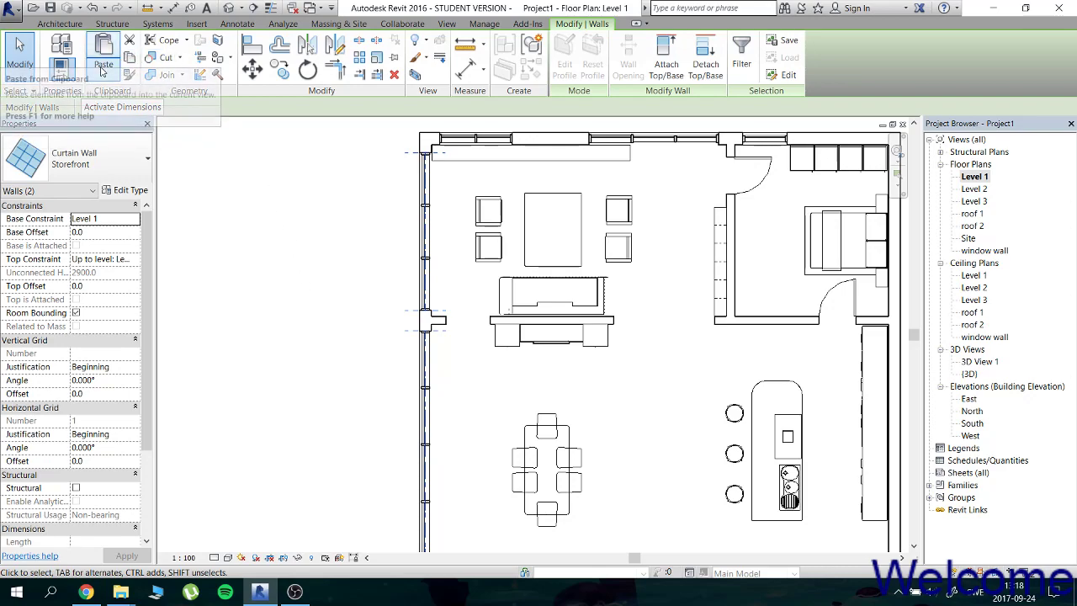
{"action": "left_click", "coordinate": [101, 70]}
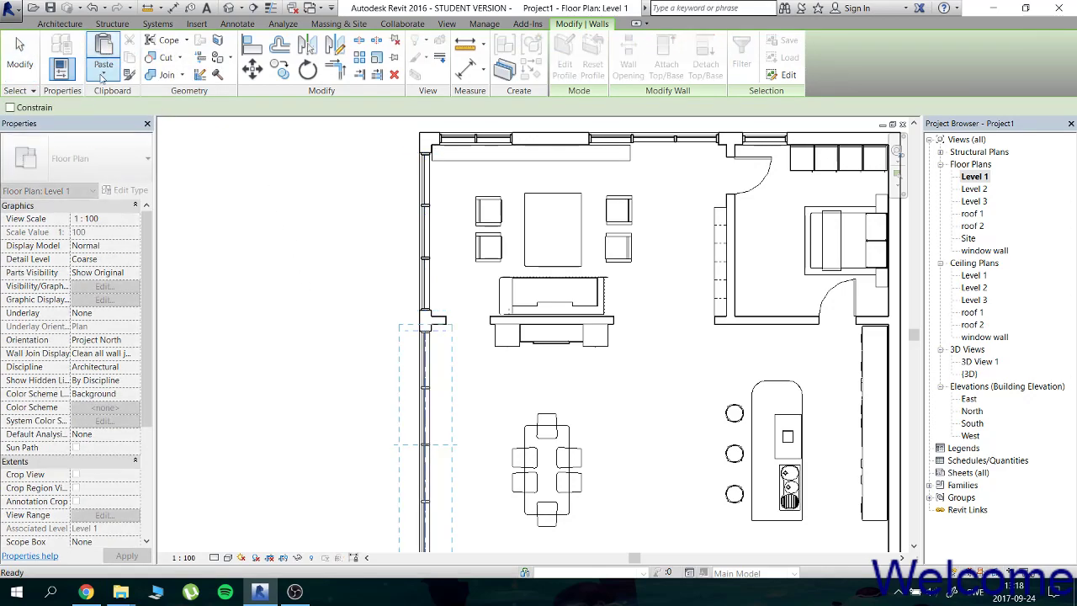
{"action": "left_click", "coordinate": [101, 77]}
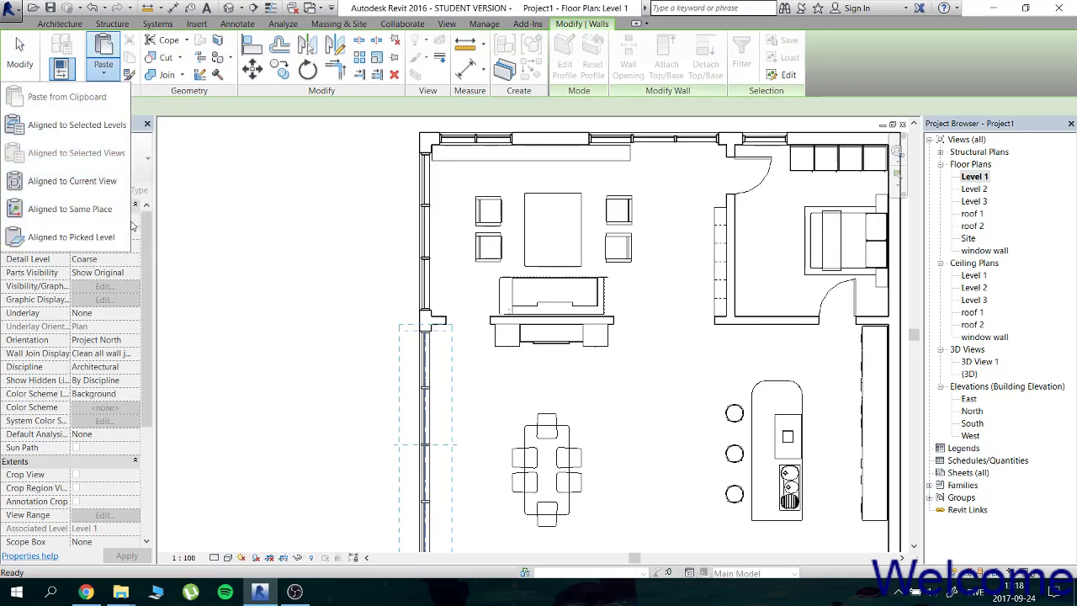
{"action": "left_click", "coordinate": [93, 126]}
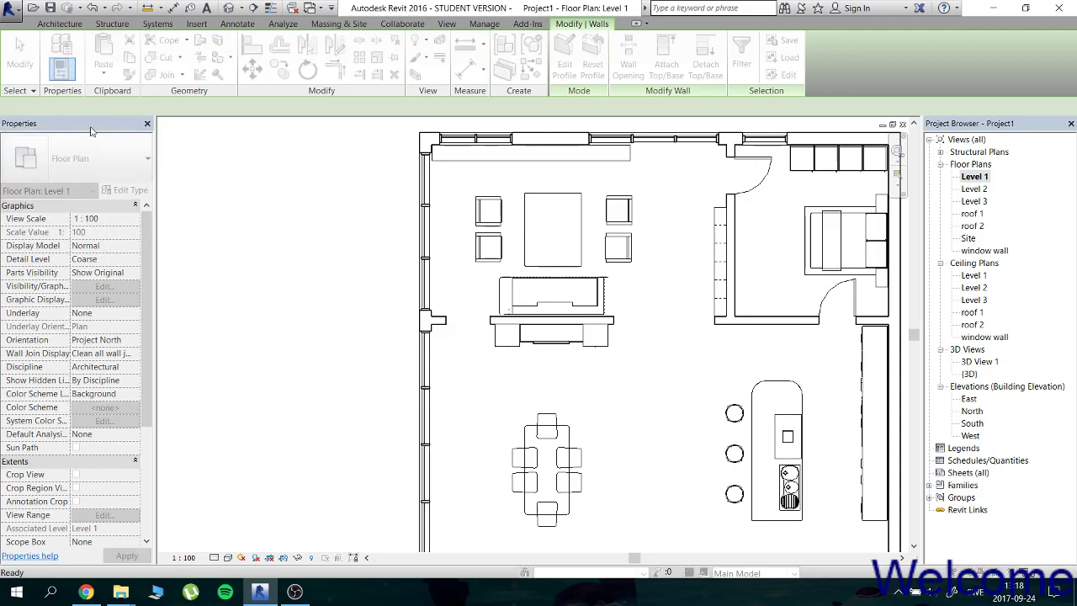
{"action": "left_click", "coordinate": [489, 212]}
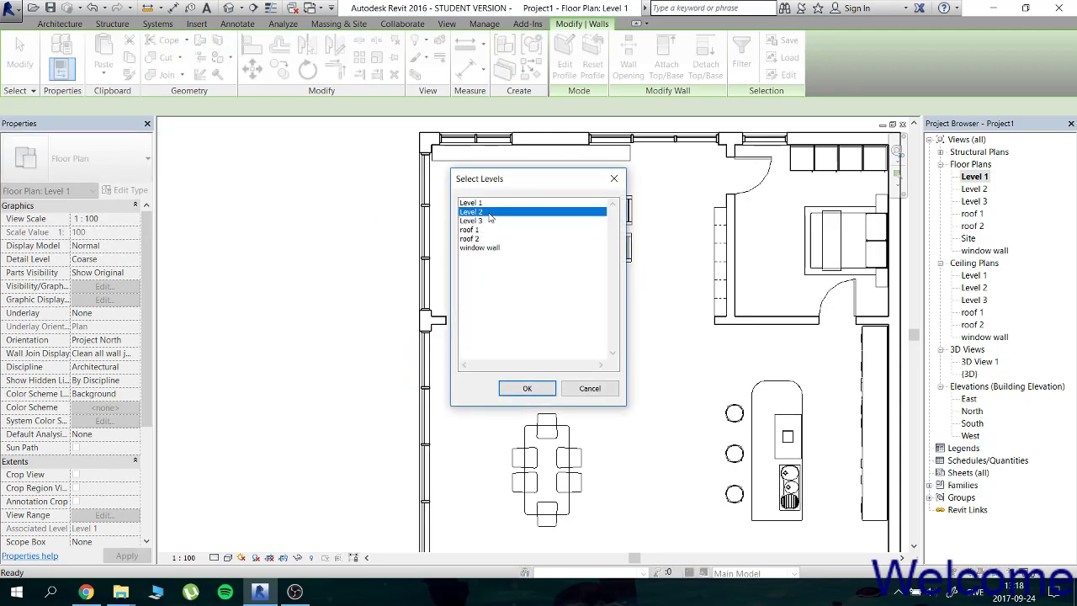
{"action": "left_click", "coordinate": [527, 388]}
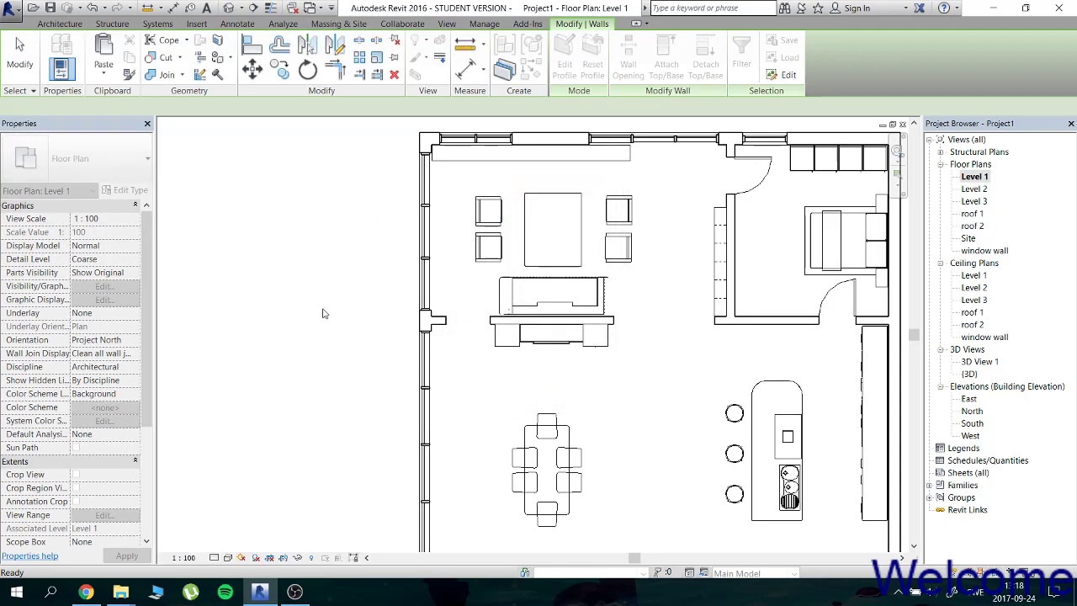
In the 3D view, orbit to a left-front angle and select the storefront curtain wall.
{"action": "left_click", "coordinate": [228, 7]}
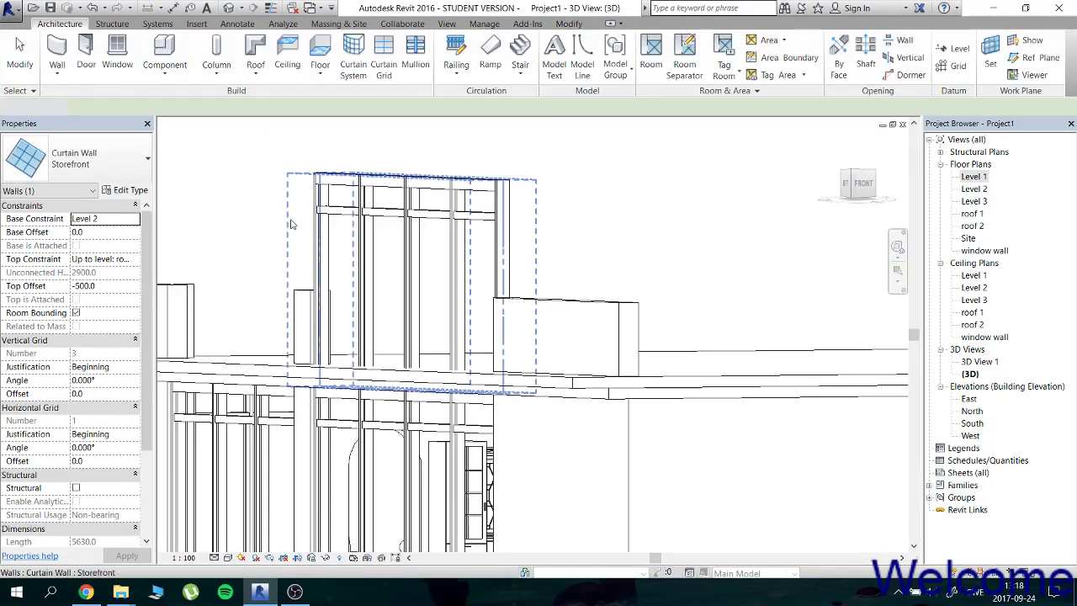
{"action": "left_click", "coordinate": [293, 185]}
{"action": "middle_click_drag", "start_coordinate": [293, 185], "coordinate": [561, 169], "text": "shift"}
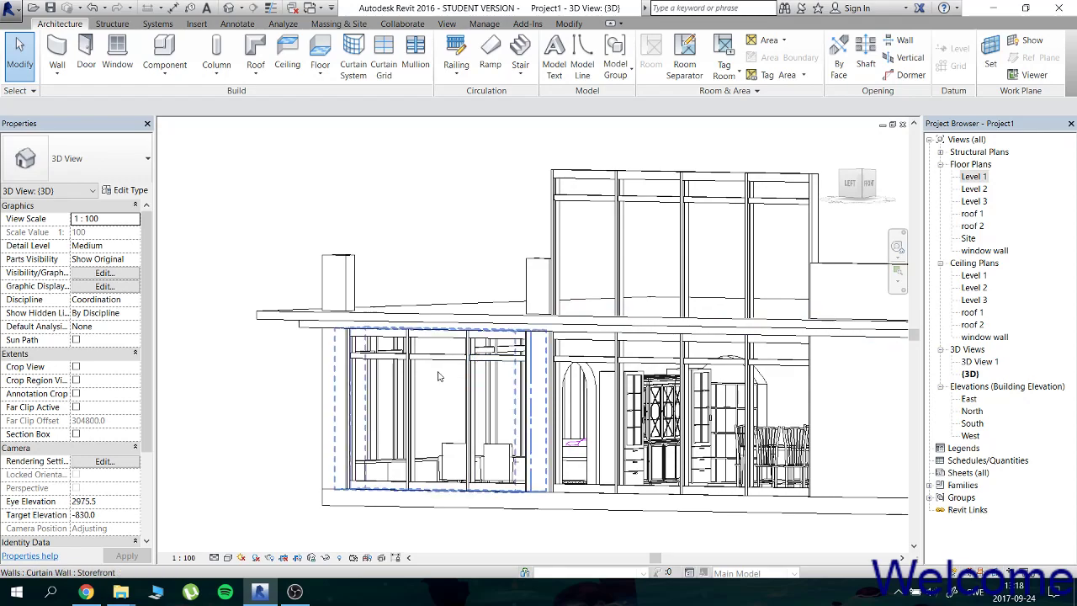
{"action": "left_click", "coordinate": [437, 376]}
Copy the wall with Ctrl+C and paste it Aligned to Selected Levels on Level 2.
{"action": "key", "text": "ctrl+c"}
{"action": "left_click", "coordinate": [104, 74]}
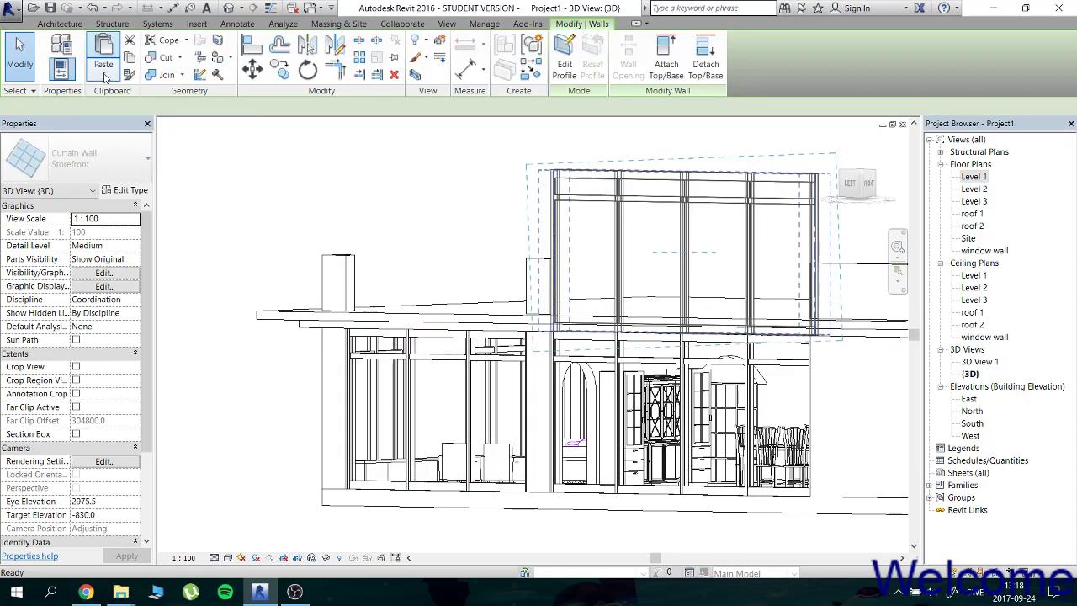
{"action": "left_click", "coordinate": [104, 76]}
{"action": "left_click", "coordinate": [92, 124]}
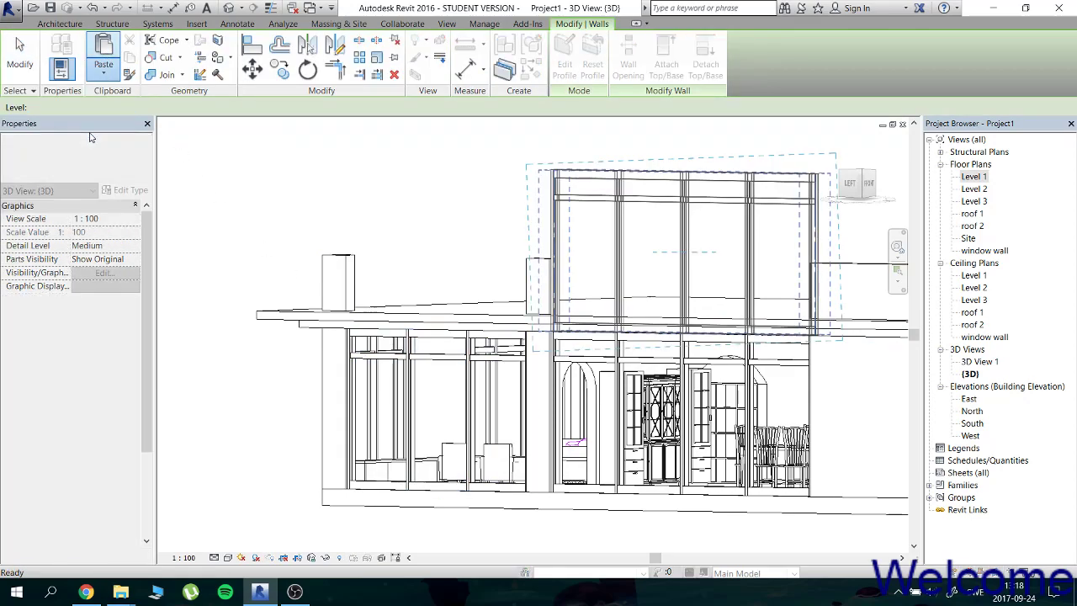
{"action": "left_click", "coordinate": [490, 213]}
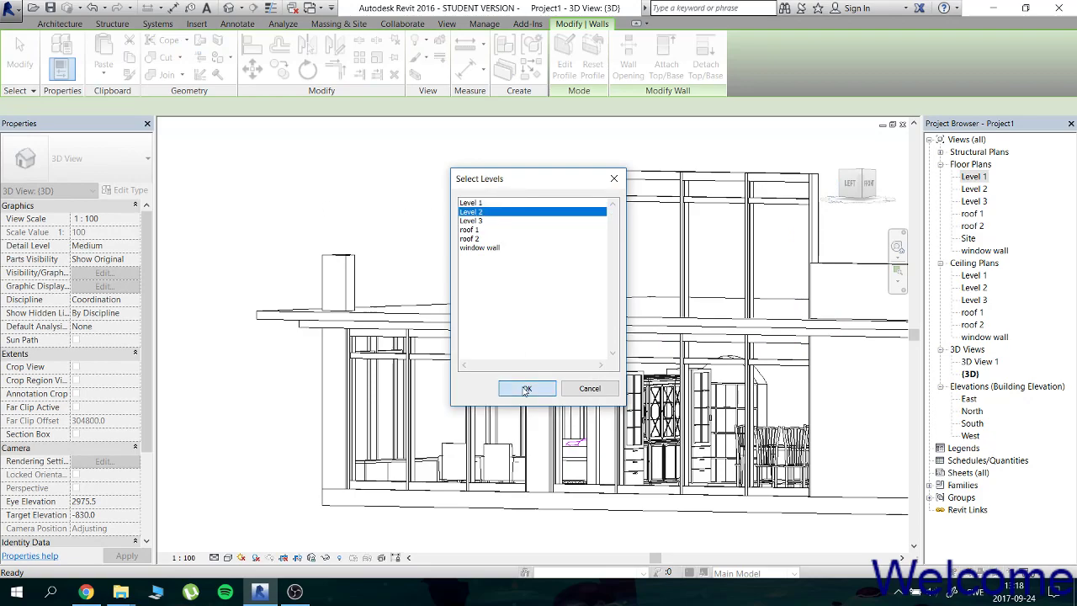
{"action": "left_click", "coordinate": [526, 388]}
{"action": "left_click", "coordinate": [257, 187]}
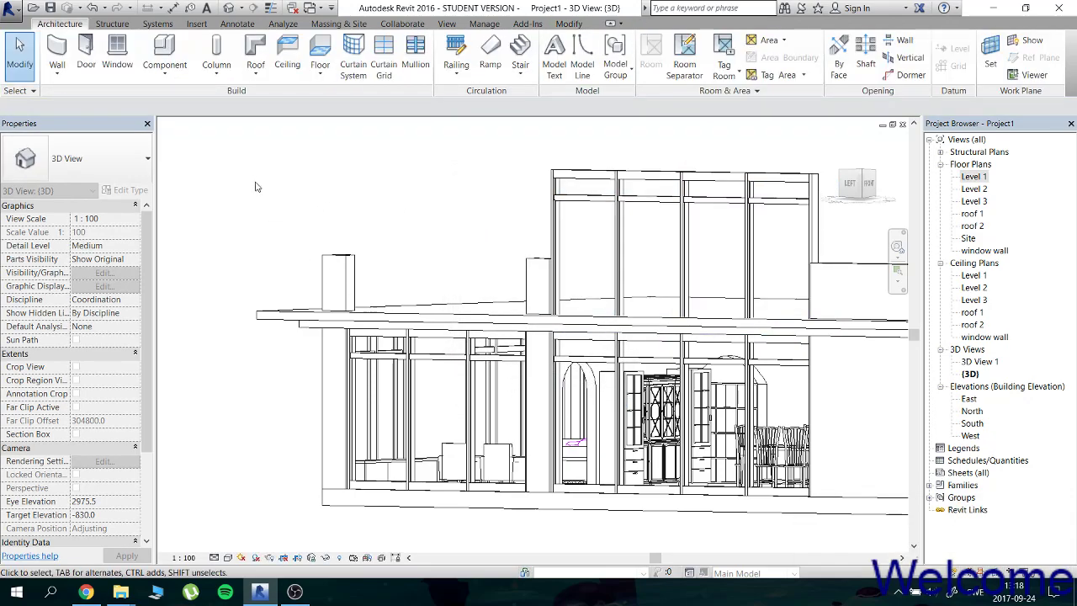
{"action": "mouse_move", "coordinate": [257, 187]}
{"action": "middle_mouse_down", "text": "shift"}
{"action": "mouse_move", "coordinate": [479, 203]}
{"action": "mouse_move", "coordinate": [728, 156]}
{"action": "middle_mouse_up", "text": "shift"}
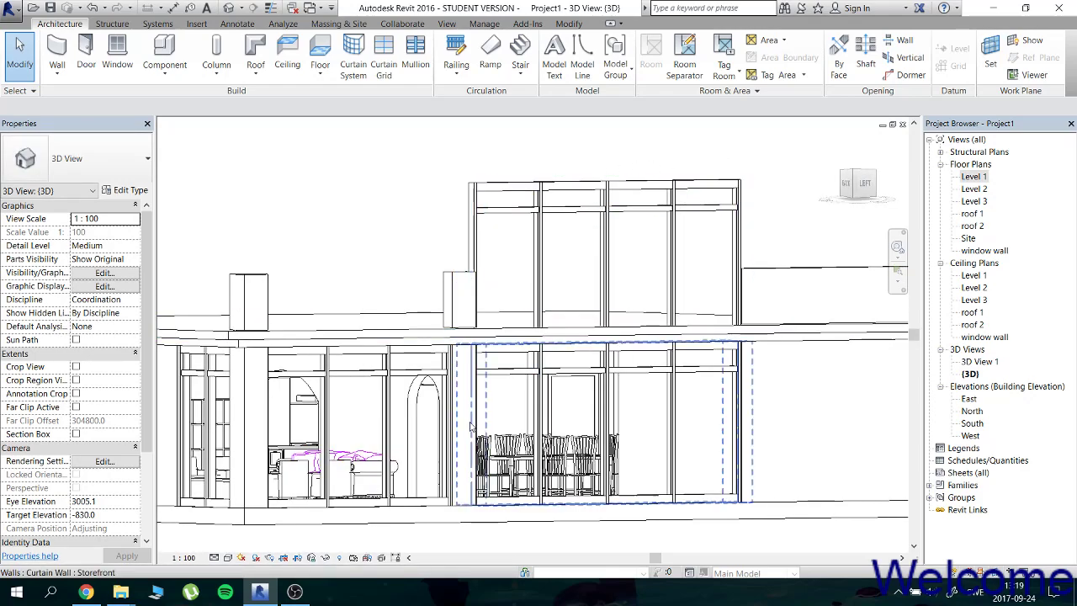
Paste the left storefront curtain wall Aligned to Selected Levels on Level 2.
{"action": "left_click", "coordinate": [370, 416]}
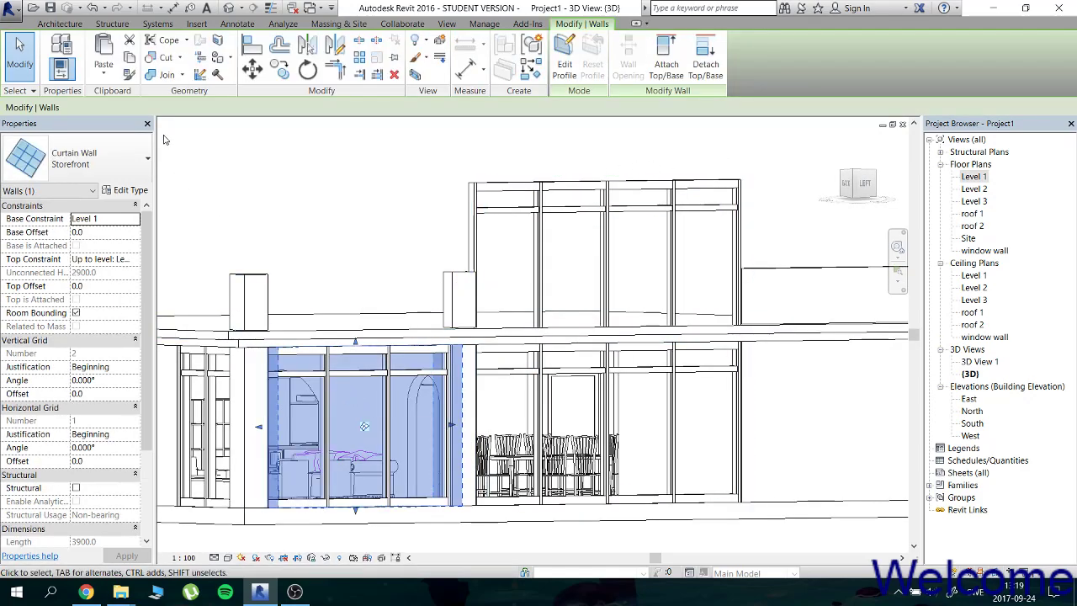
{"action": "left_click", "coordinate": [101, 70]}
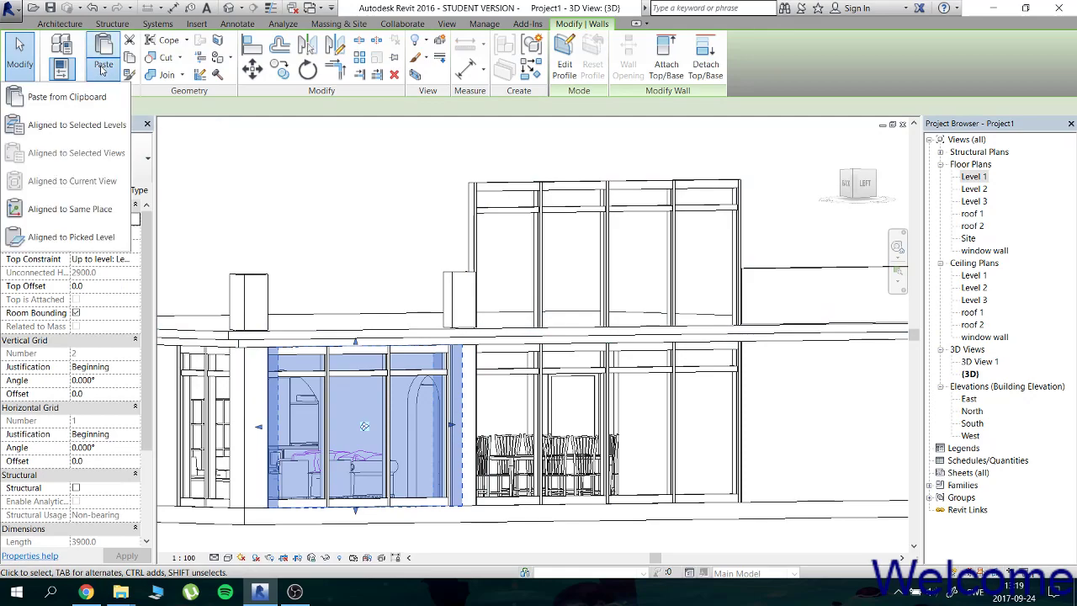
{"action": "left_click", "coordinate": [101, 104]}
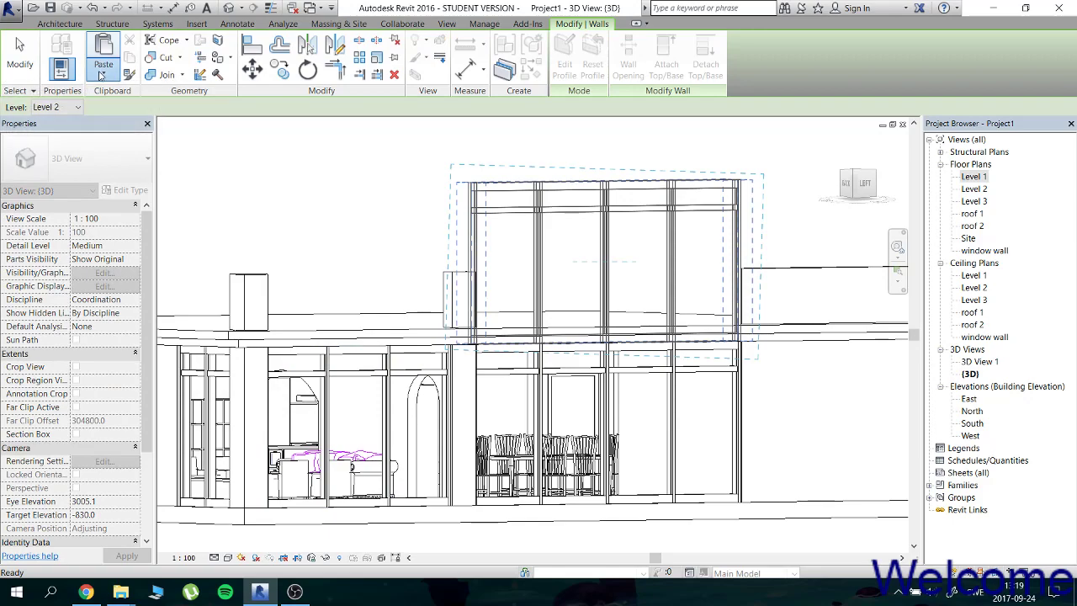
{"action": "left_click", "coordinate": [101, 71]}
{"action": "left_click", "coordinate": [75, 124]}
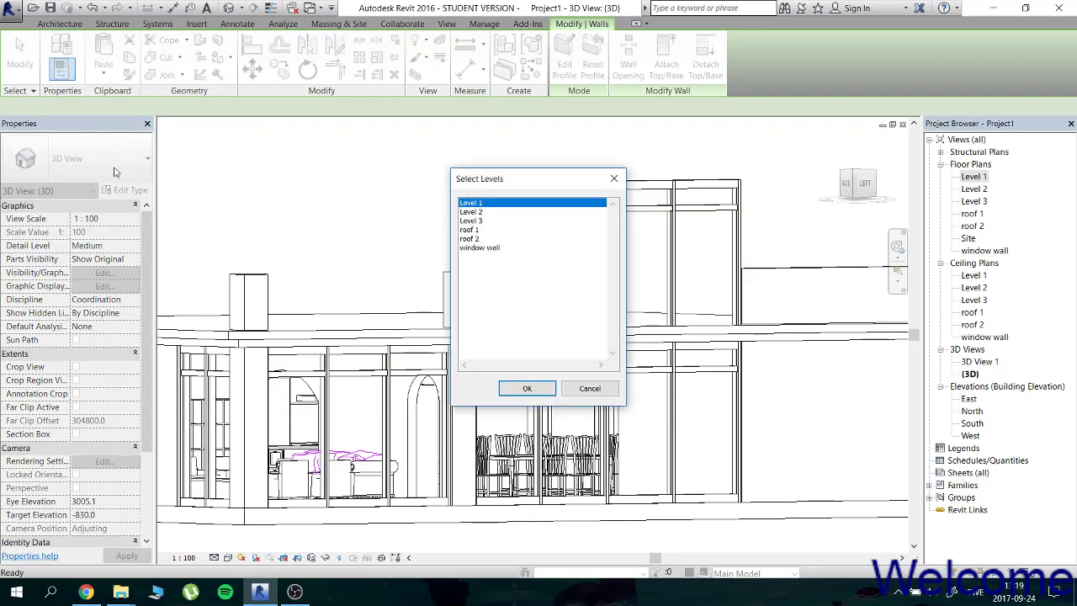
{"action": "left_click", "coordinate": [501, 212]}
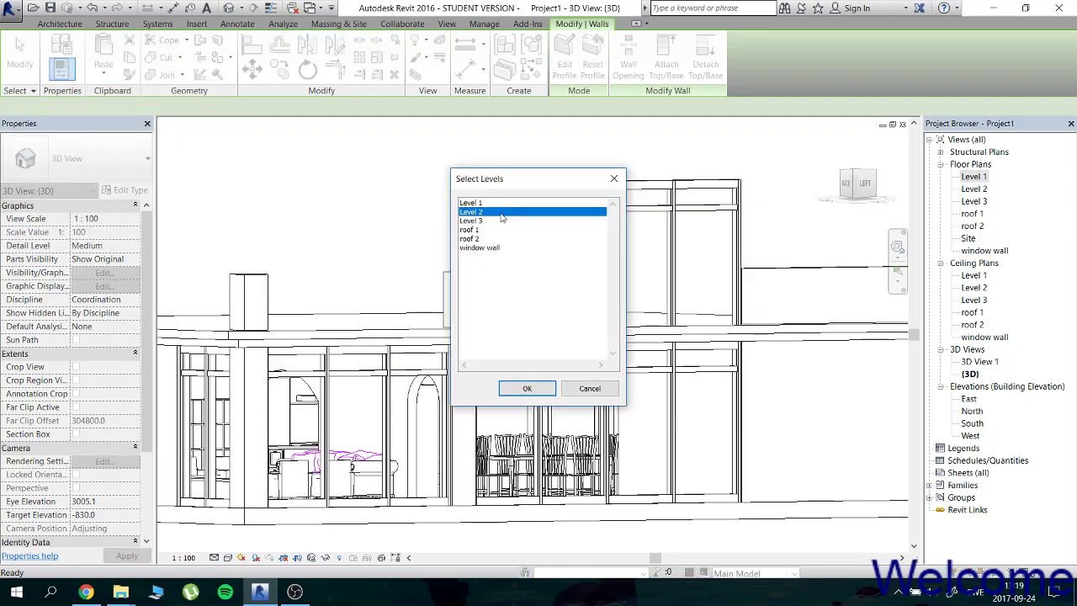
{"action": "left_click", "coordinate": [525, 389]}
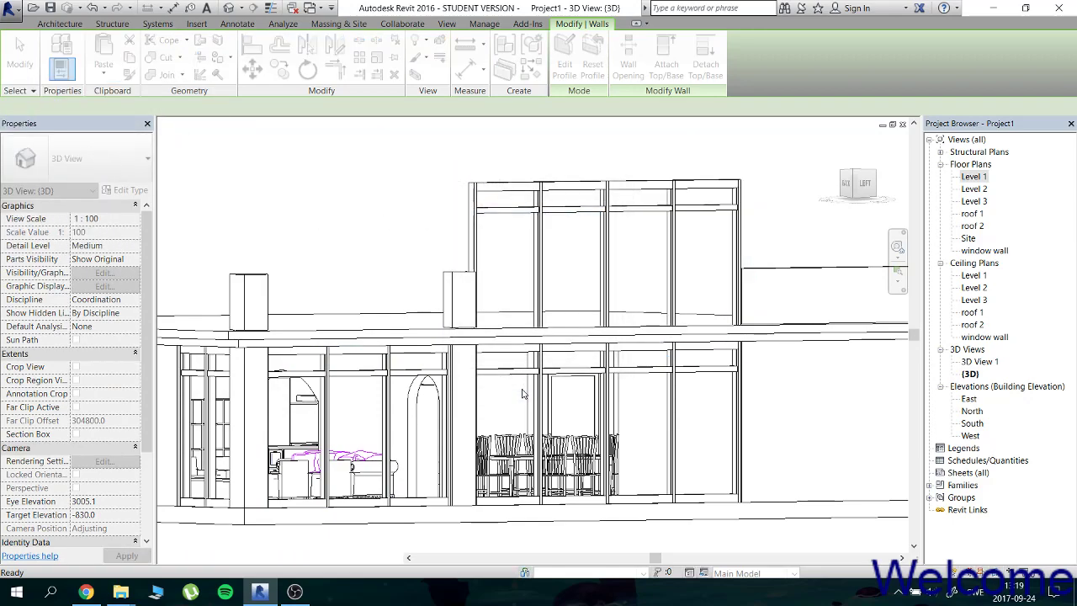
Select the duplicate upper curtain wall on Level 2 and delete it.
{"action": "left_click", "coordinate": [388, 190]}
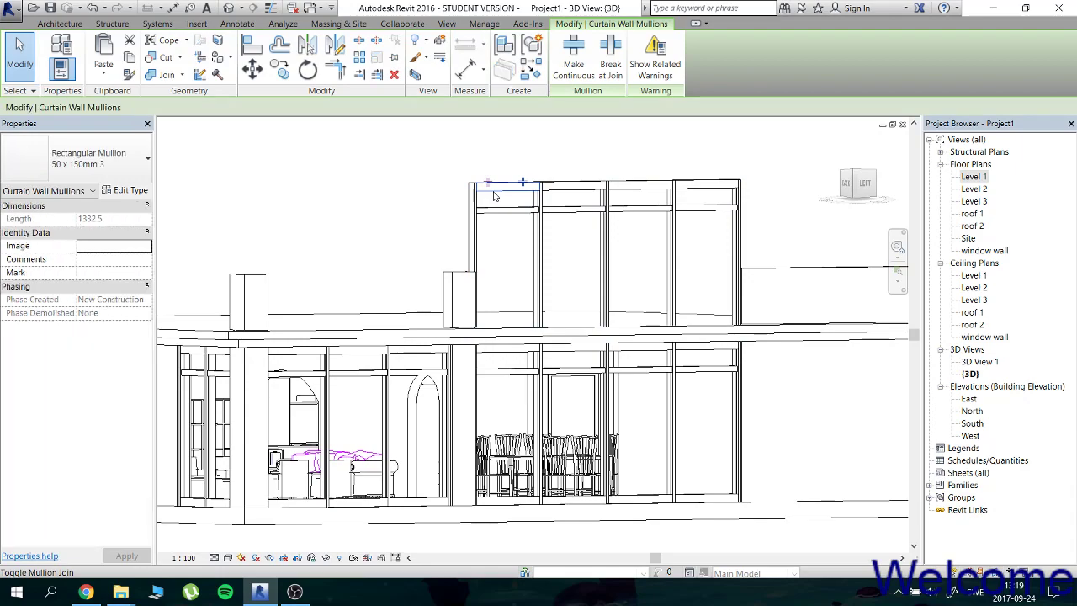
{"action": "left_click", "coordinate": [513, 238]}
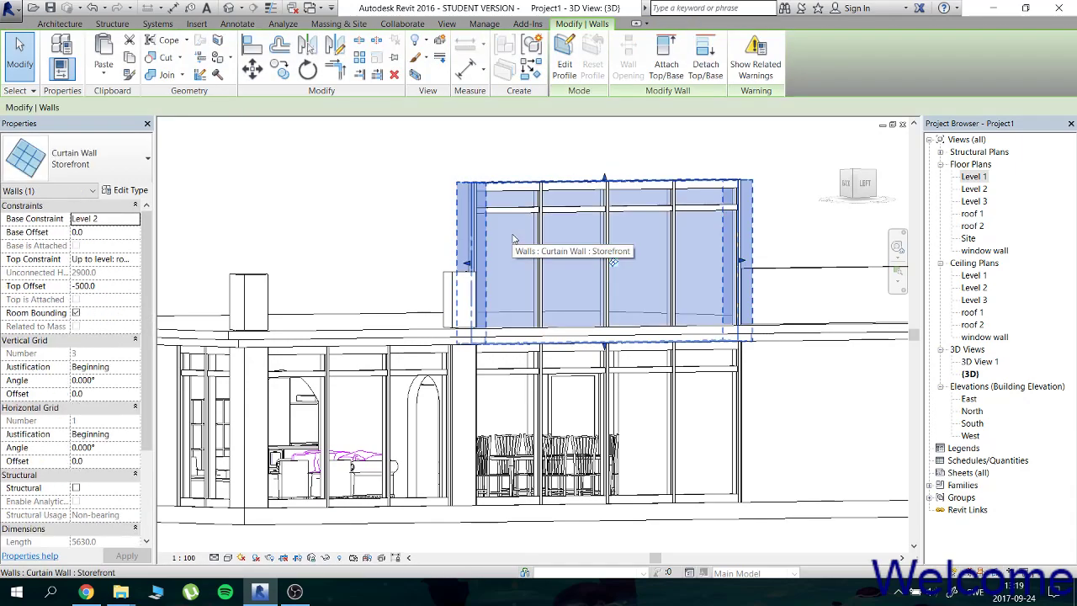
{"action": "key", "text": "Escape"}
{"action": "left_click", "coordinate": [513, 238]}
{"action": "key", "text": "Escape"}
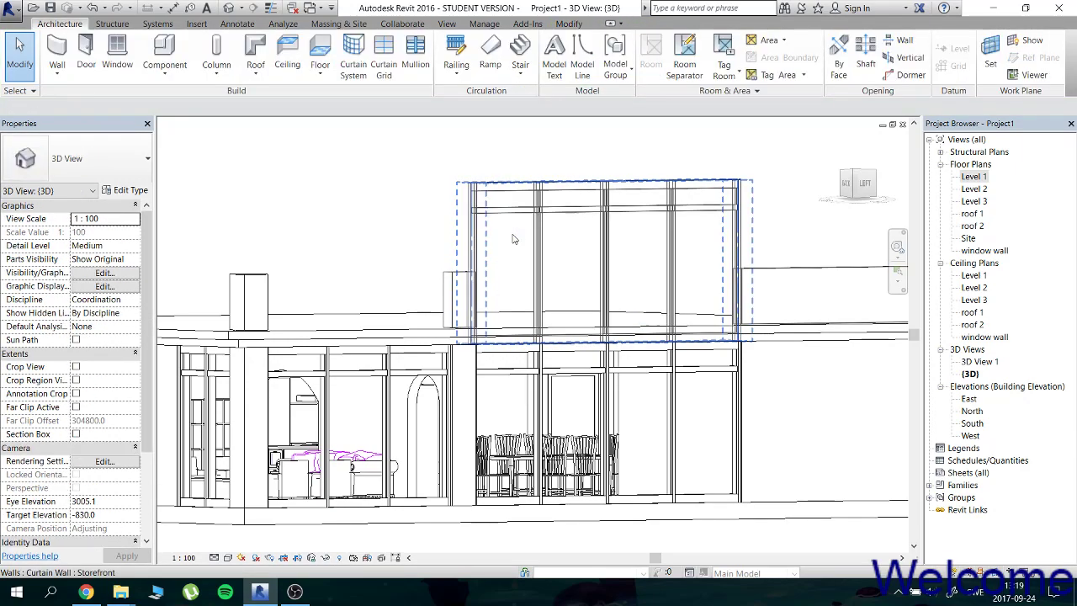
{"action": "left_click", "coordinate": [513, 238]}
{"action": "key", "text": "Delete"}
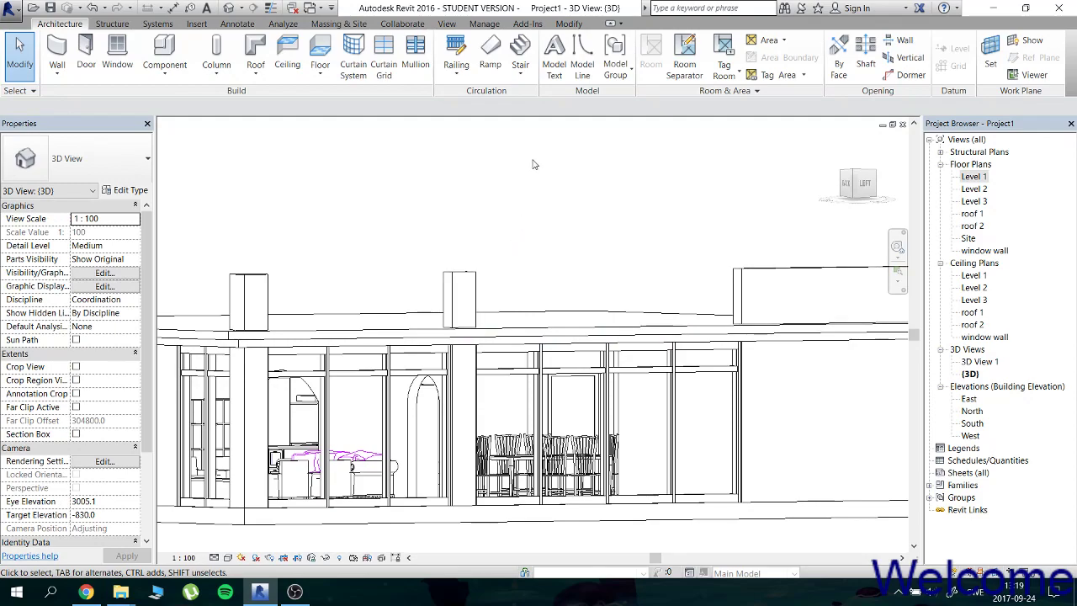
{"action": "middle_click_drag", "start_coordinate": [532, 164], "coordinate": [481, 163], "text": "shift"}
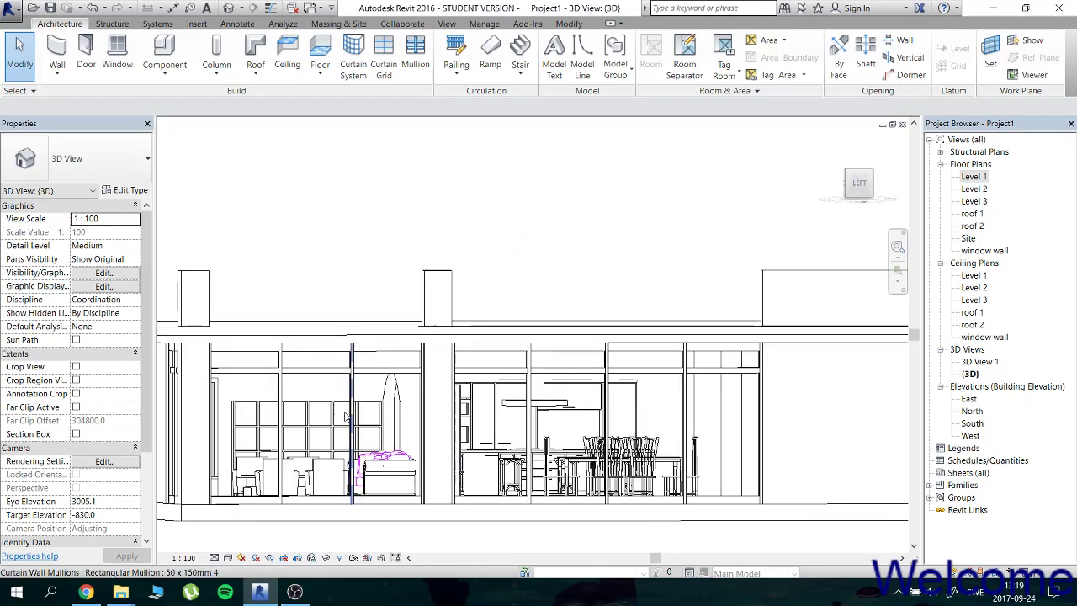
Select both the left and right ground-floor storefront curtain walls.
{"action": "left_click", "coordinate": [326, 410]}
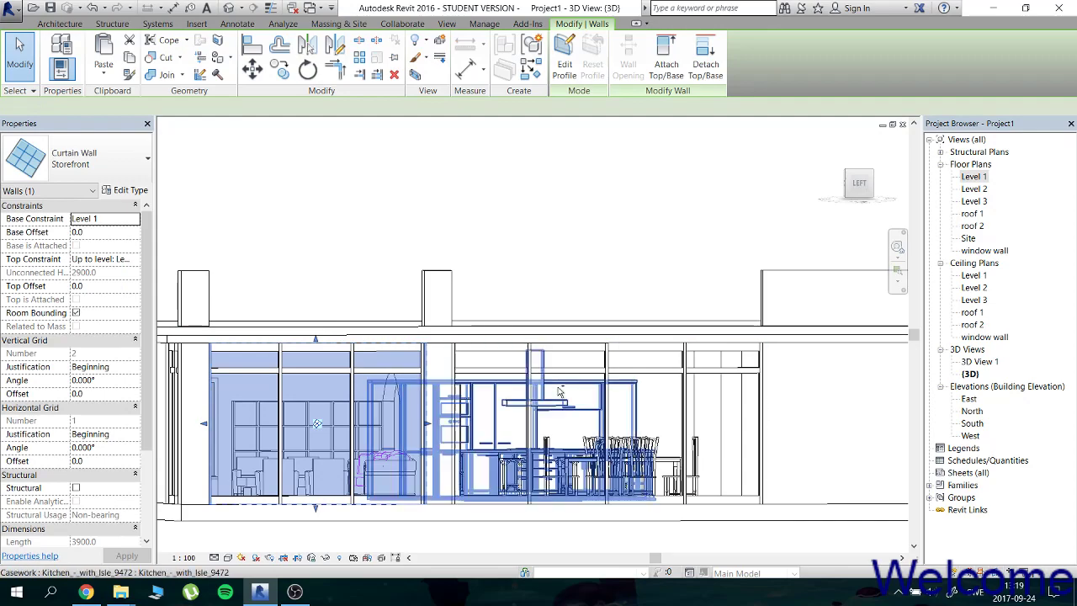
{"action": "left_click", "coordinate": [356, 265]}
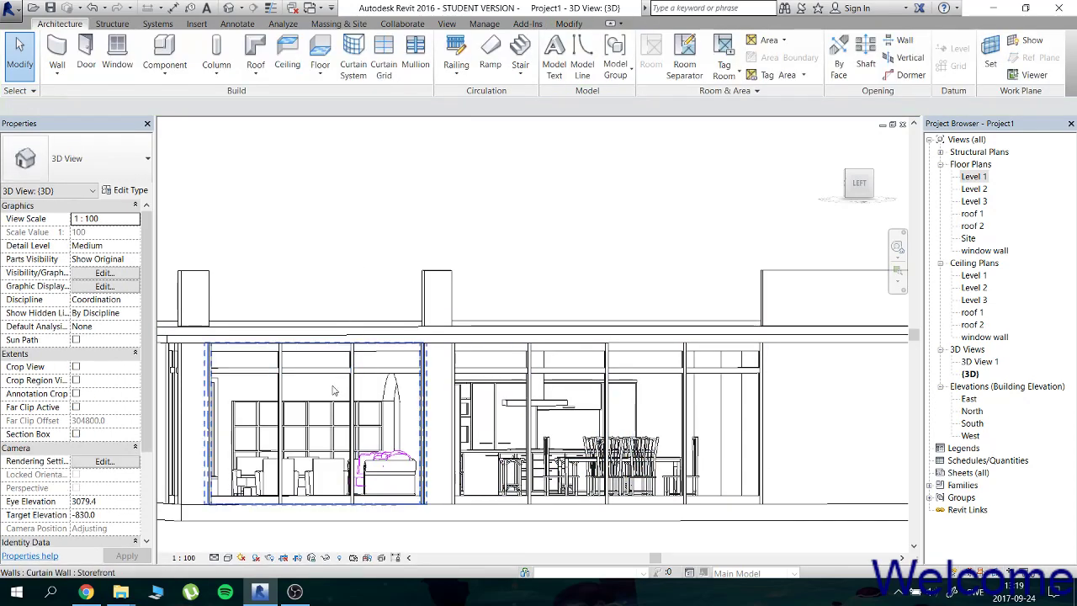
{"action": "left_click", "coordinate": [331, 389]}
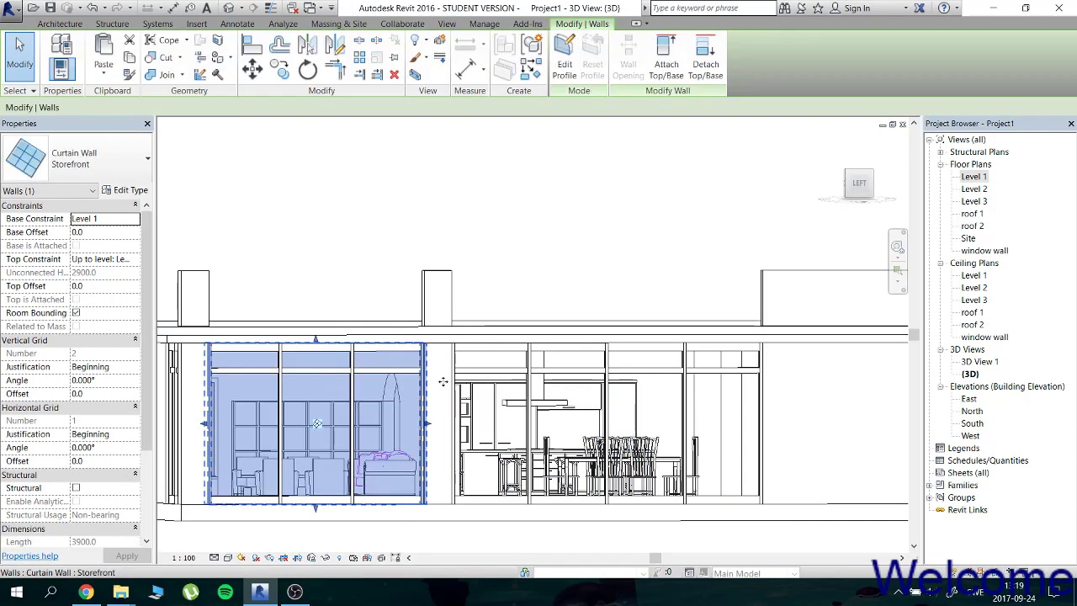
{"action": "left_click", "coordinate": [653, 384], "text": "ctrl"}
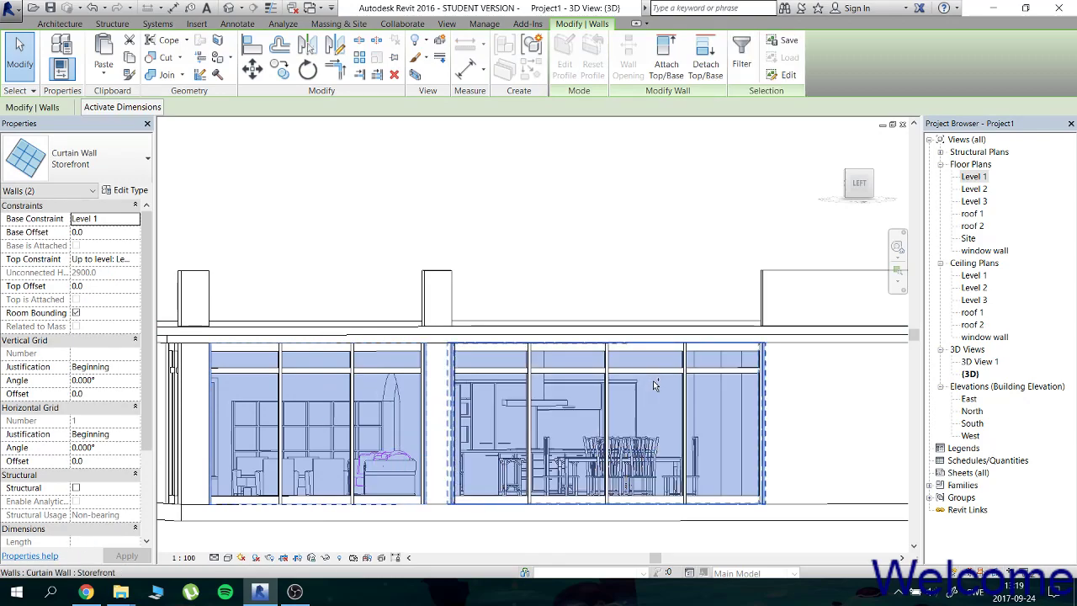
Copy both walls, paste them Aligned to Selected Levels on Level 2, and select the left copy.
{"action": "left_click", "coordinate": [128, 58]}
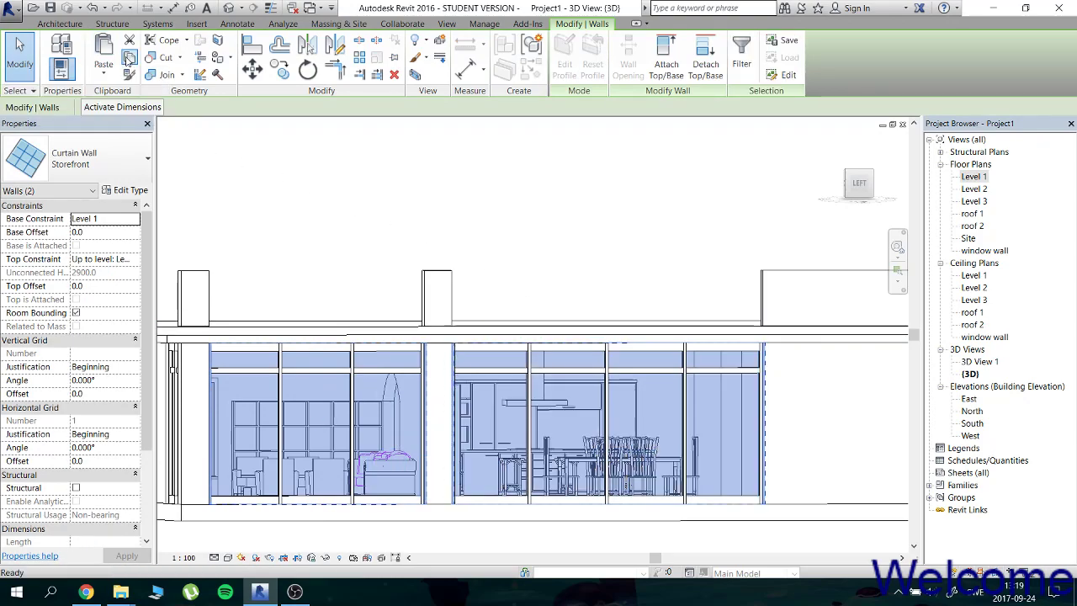
{"action": "left_click", "coordinate": [114, 74]}
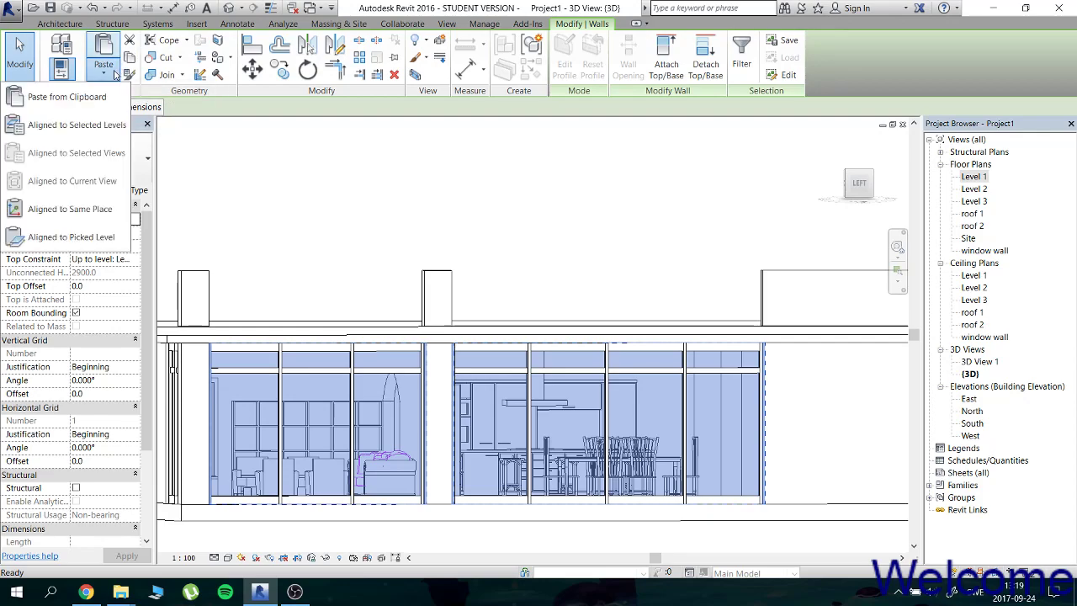
{"action": "left_click", "coordinate": [84, 124]}
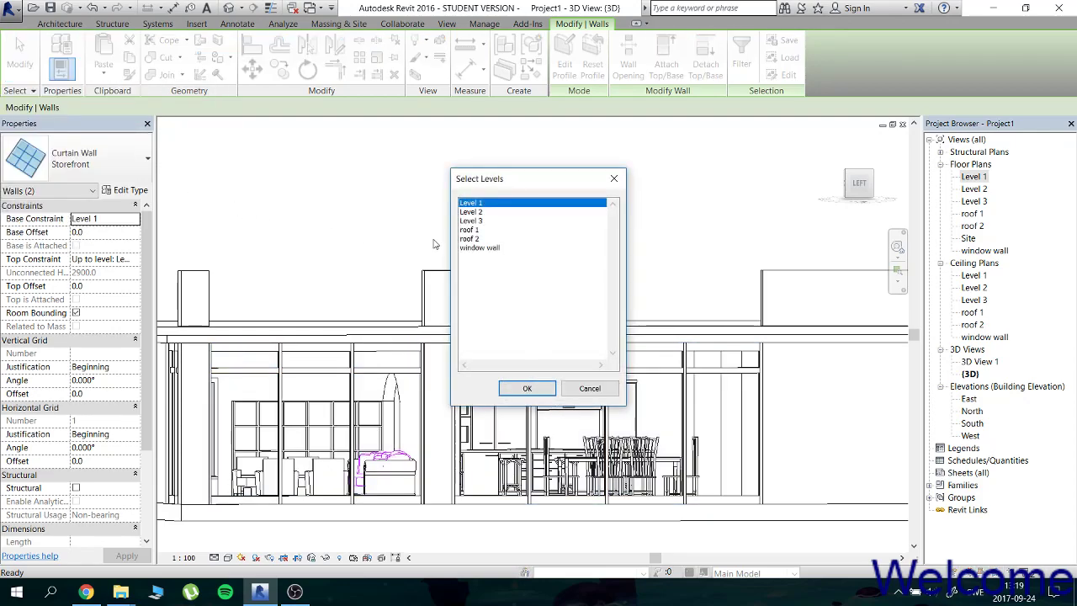
{"action": "left_click", "coordinate": [493, 221]}
{"action": "left_click", "coordinate": [494, 216]}
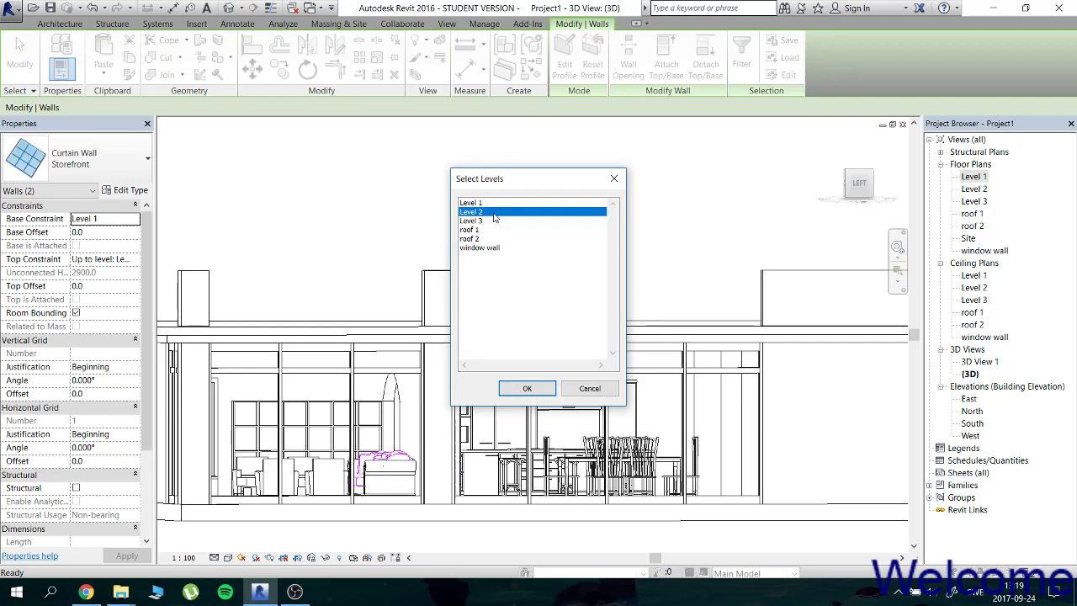
{"action": "left_click", "coordinate": [528, 390]}
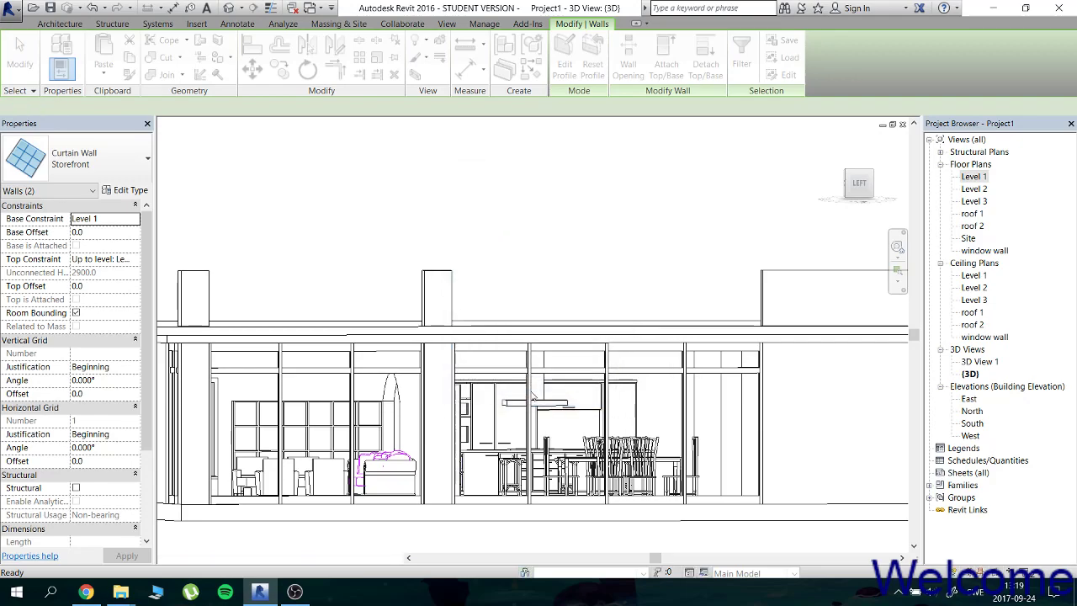
{"action": "left_click", "coordinate": [454, 160]}
{"action": "middle_click_drag", "start_coordinate": [457, 159], "coordinate": [480, 178]}
{"action": "left_click", "coordinate": [448, 226]}
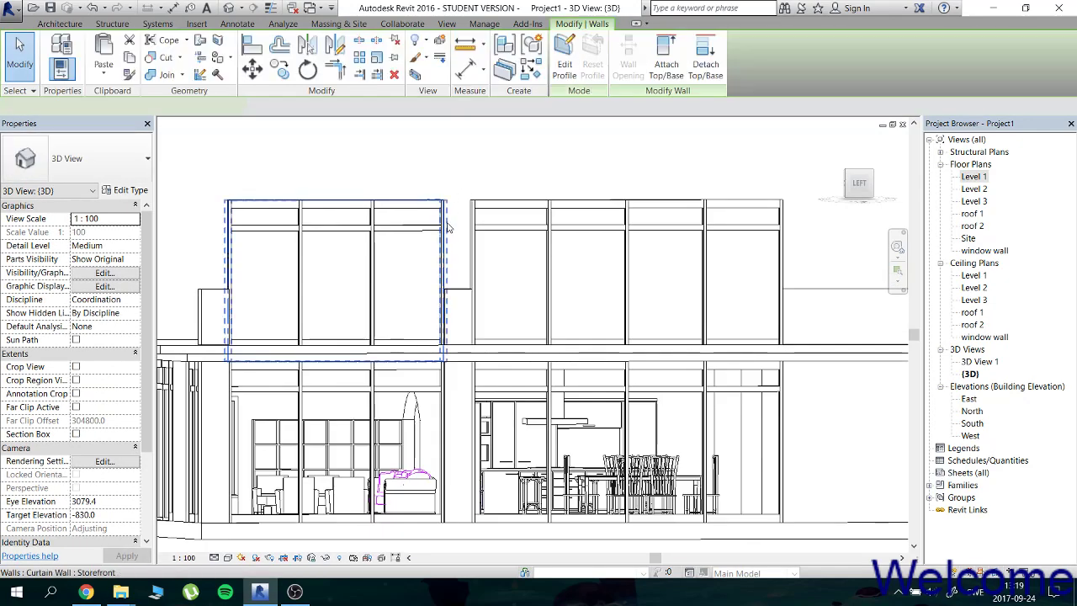
Try a new Top Constraint on both upper curtain walls, cancel the 'top lower than base' error, and undo.
{"action": "left_click", "coordinate": [478, 242], "text": "ctrl"}
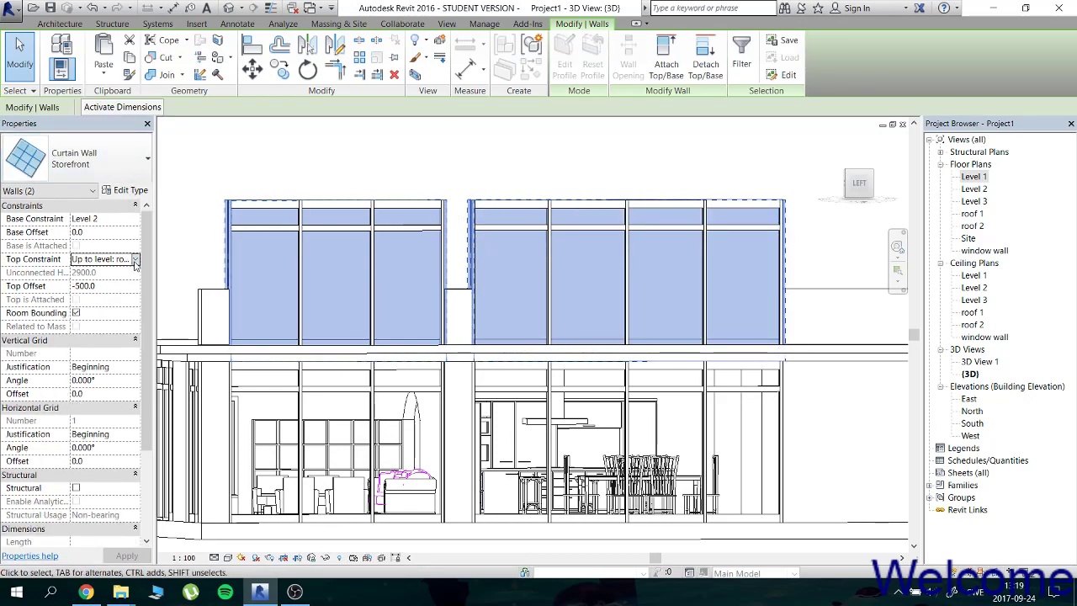
{"action": "left_click", "coordinate": [136, 260]}
{"action": "left_click", "coordinate": [137, 285]}
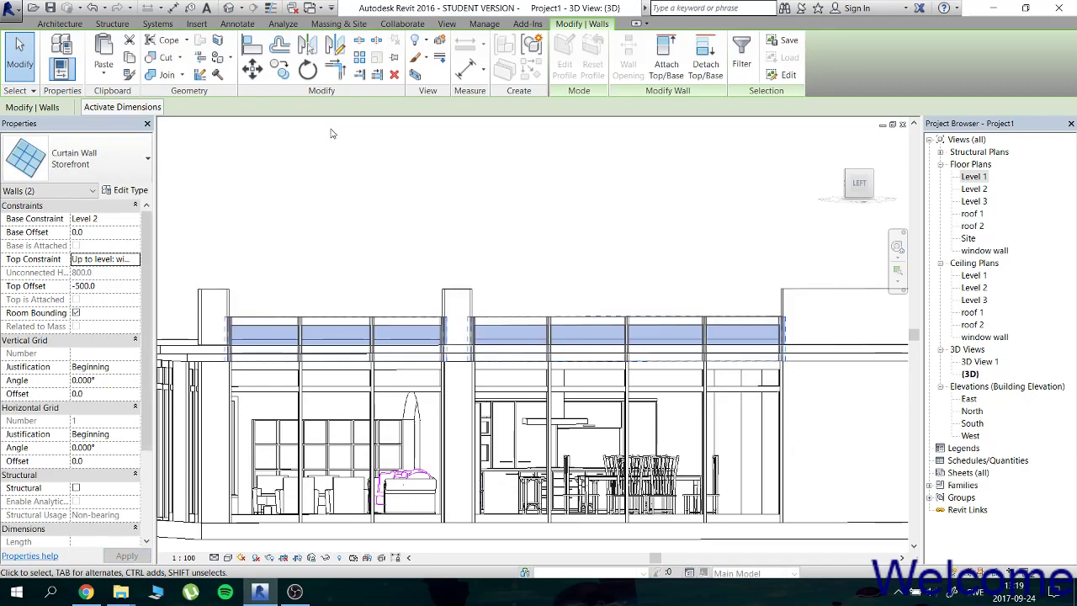
{"action": "left_click", "coordinate": [136, 259]}
{"action": "scroll", "coordinate": [139, 290], "scroll_direction": "down", "scroll_amount": 1}
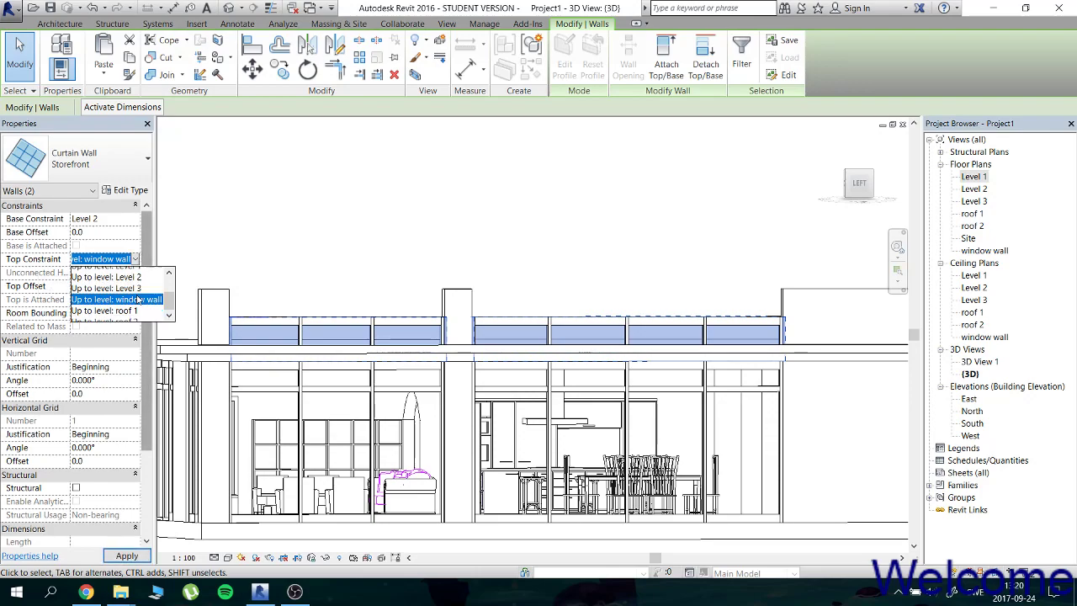
{"action": "scroll", "coordinate": [136, 307], "scroll_direction": "down", "scroll_amount": 1}
{"action": "scroll", "coordinate": [137, 311], "scroll_direction": "up", "scroll_amount": 1}
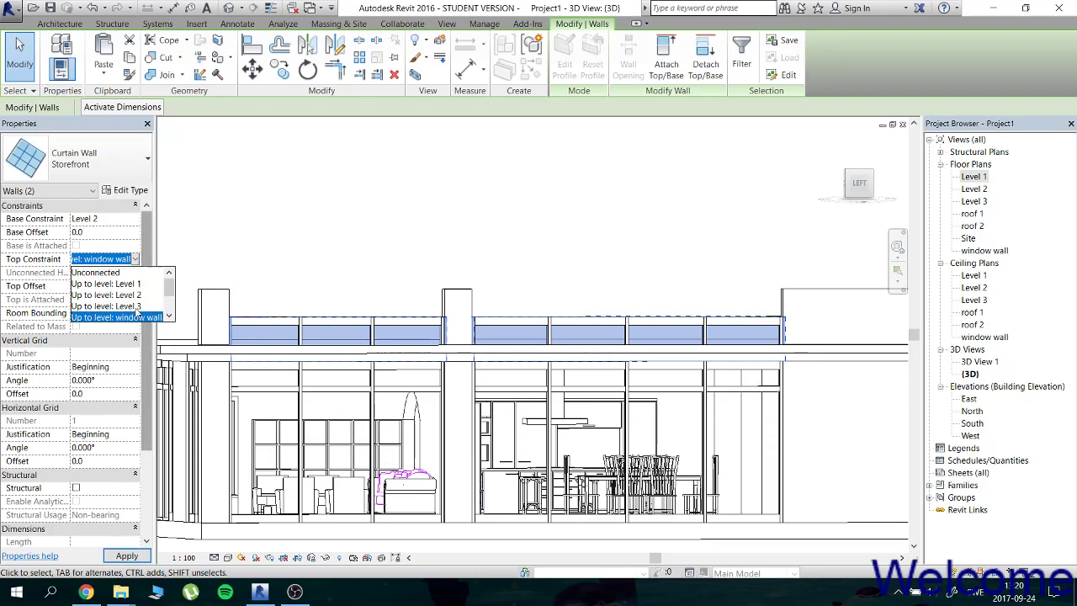
{"action": "left_click", "coordinate": [136, 307]}
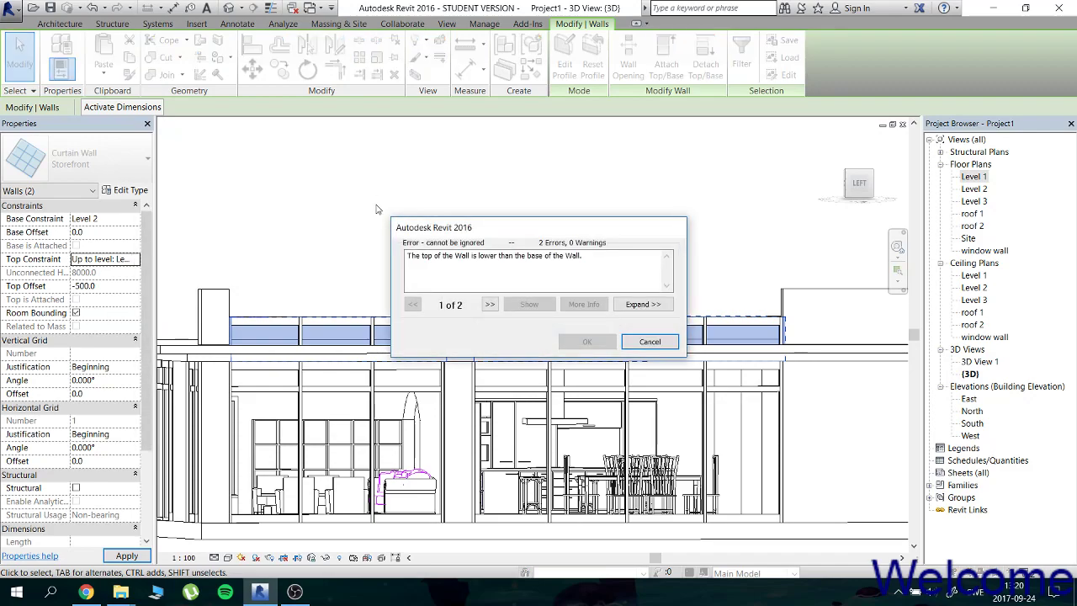
{"action": "left_click", "coordinate": [648, 342]}
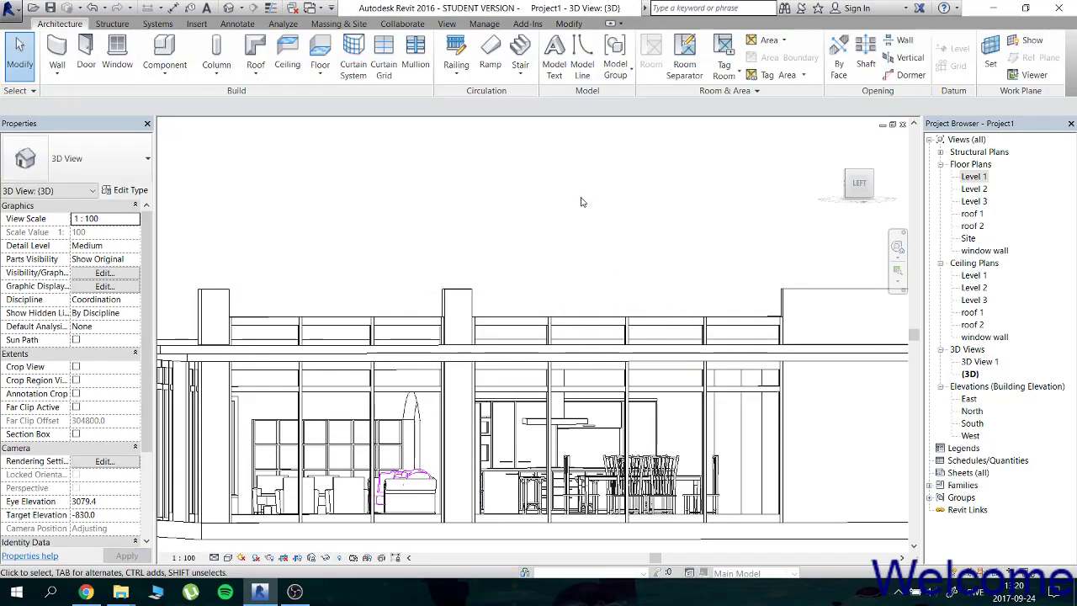
{"action": "left_click", "coordinate": [92, 8]}
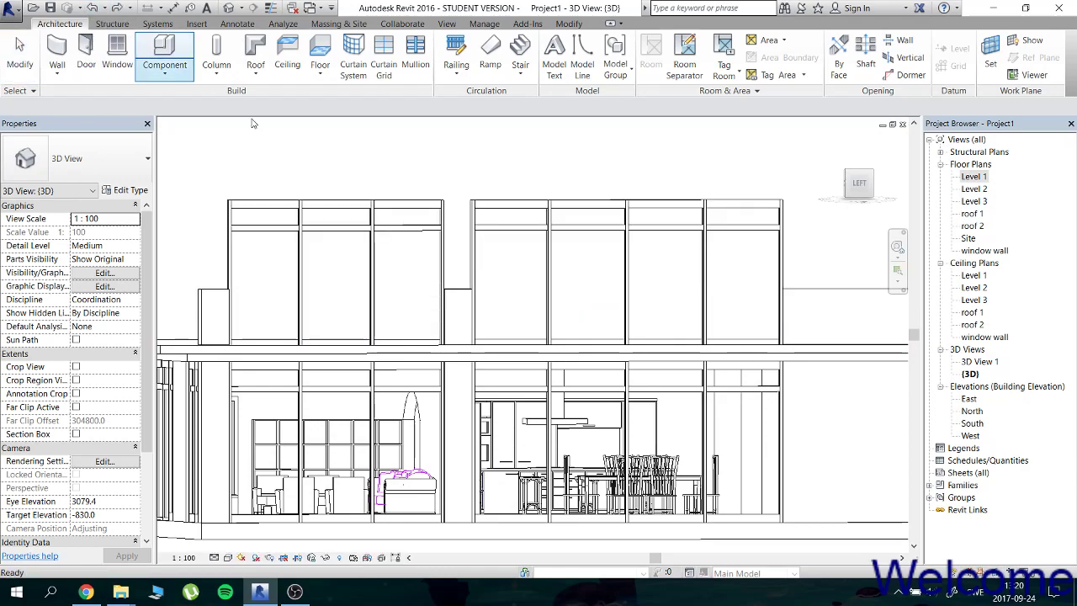
In the East elevation, select both upper storefront curtain walls.
{"action": "double_click", "coordinate": [969, 399]}
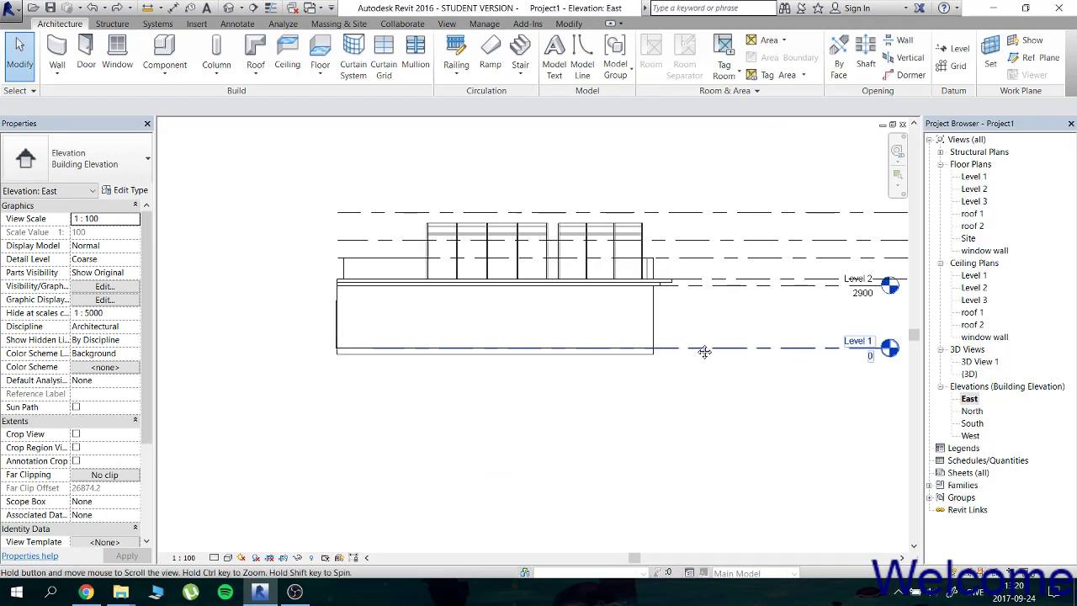
{"action": "middle_click_drag", "start_coordinate": [704, 352], "coordinate": [567, 356]}
{"action": "middle_click_drag", "start_coordinate": [654, 308], "coordinate": [512, 324]}
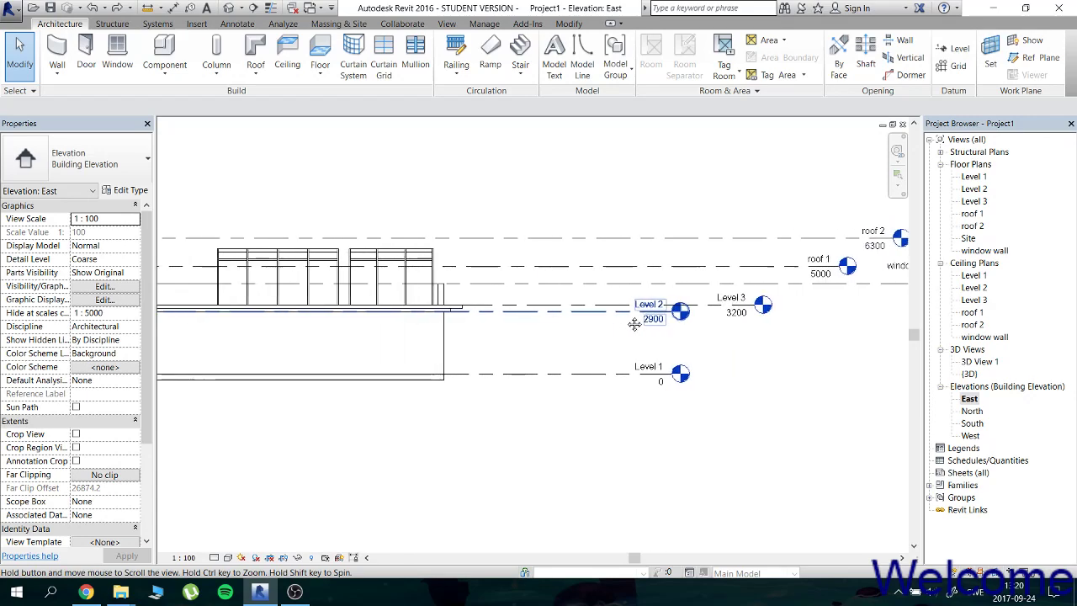
{"action": "middle_click_drag", "start_coordinate": [292, 289], "coordinate": [448, 289]}
{"action": "left_click", "coordinate": [362, 282]}
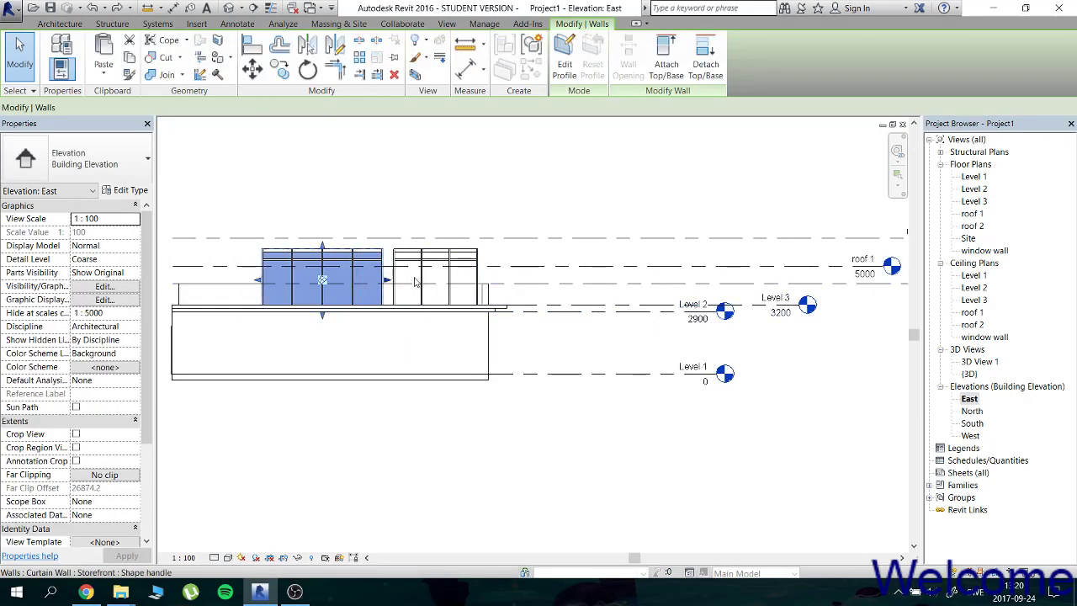
{"action": "left_click", "coordinate": [435, 278], "text": "ctrl"}
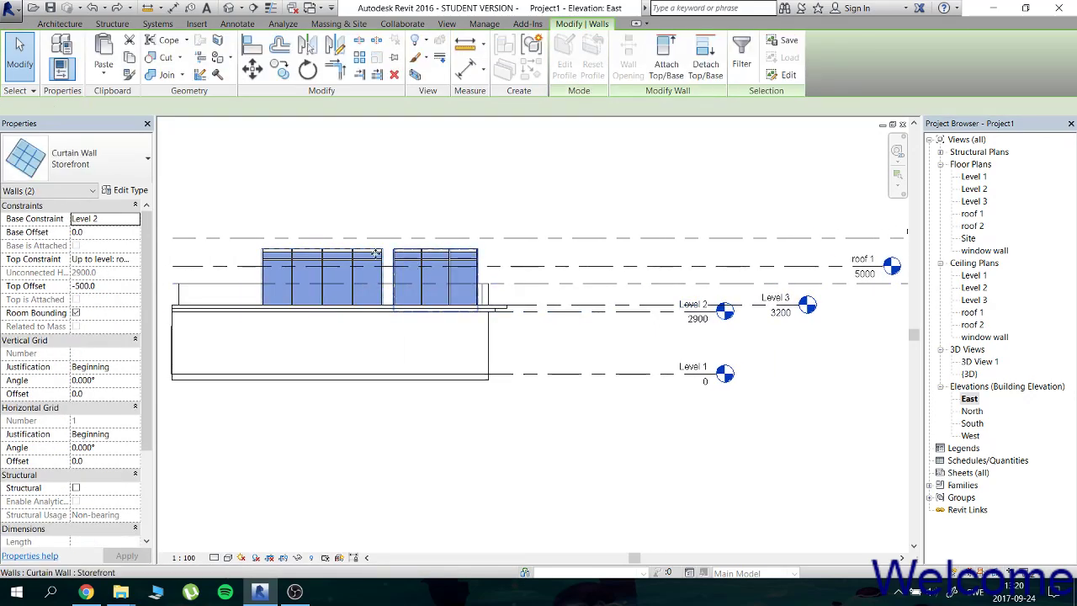
{"action": "left_click", "coordinate": [273, 190]}
{"action": "scroll", "coordinate": [357, 244], "scroll_direction": "up", "scroll_amount": 2}
{"action": "left_click", "coordinate": [423, 270]}
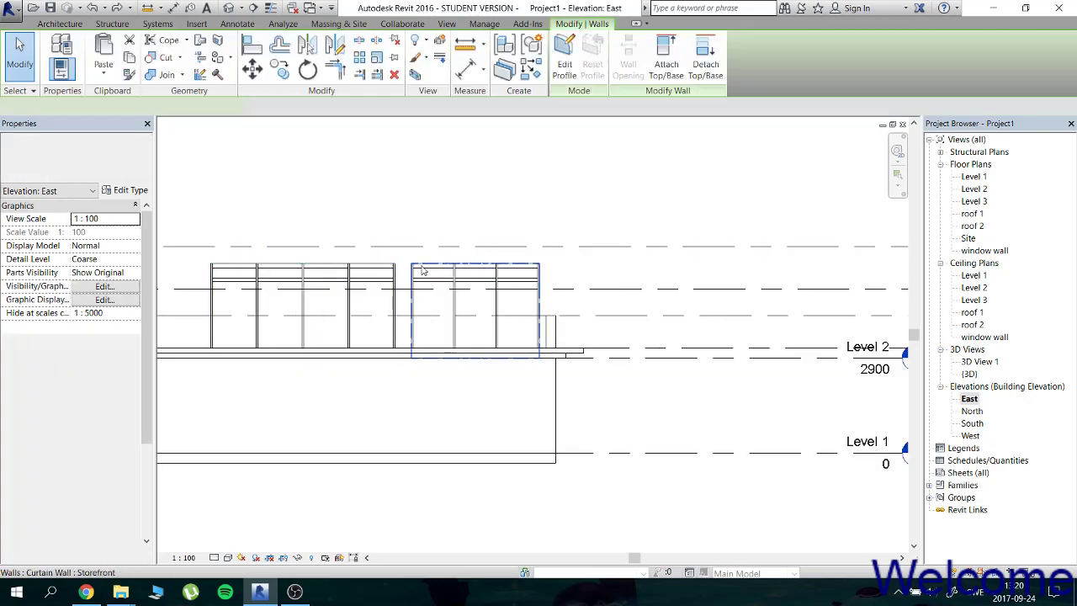
{"action": "left_click", "coordinate": [342, 269], "text": "ctrl"}
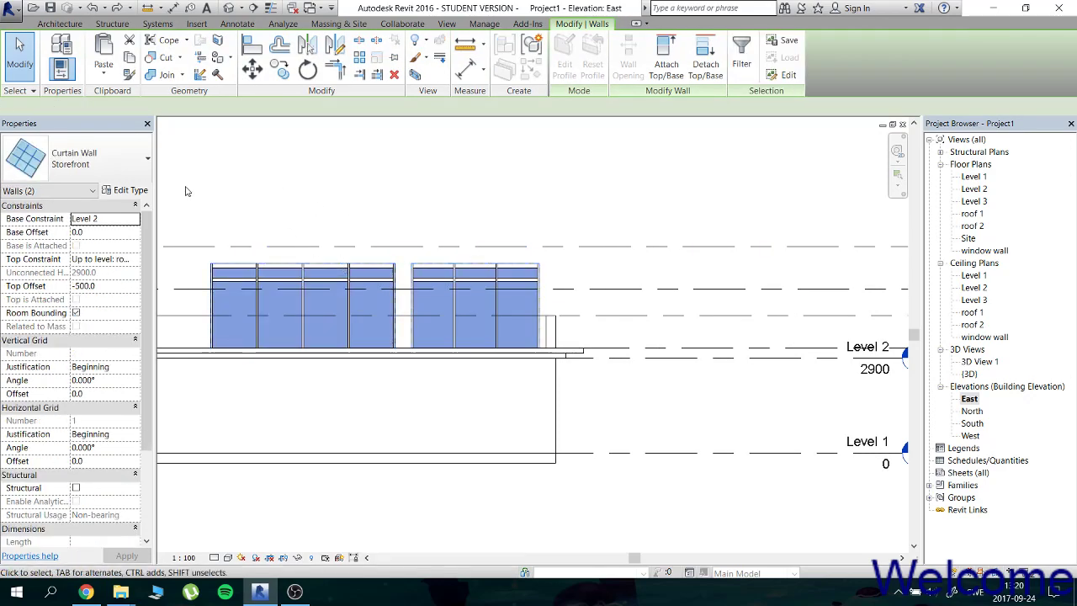
Set their Top Constraint to 'Up to level: window wall' with 0 top offset.
{"action": "left_click", "coordinate": [135, 260]}
{"action": "left_click", "coordinate": [134, 259]}
{"action": "left_click", "coordinate": [118, 283]}
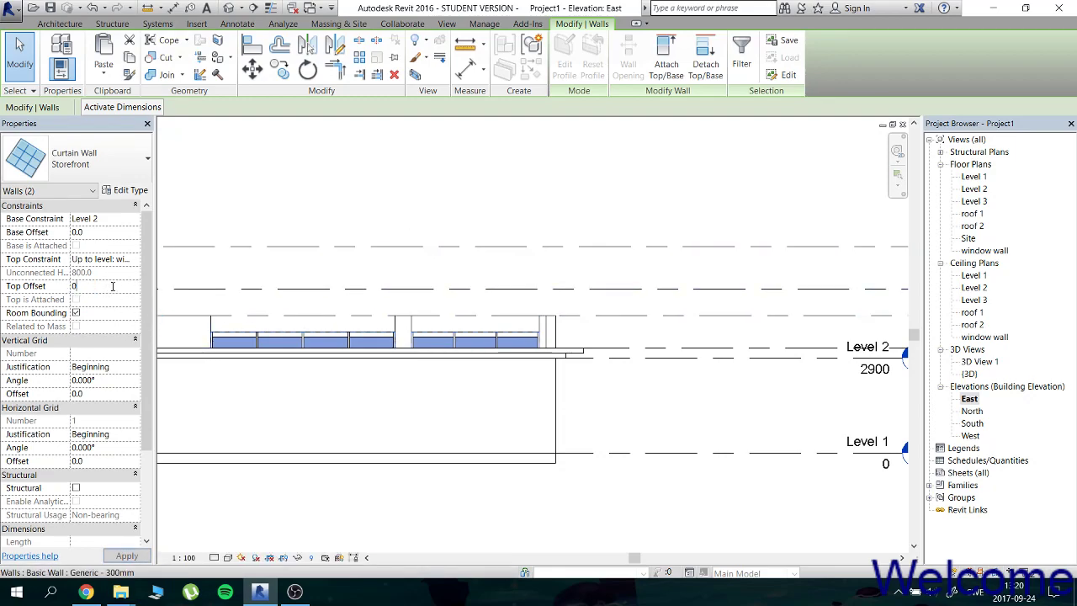
{"action": "left_click", "coordinate": [435, 184]}
{"action": "scroll", "coordinate": [435, 185], "scroll_direction": "down", "scroll_amount": 1}
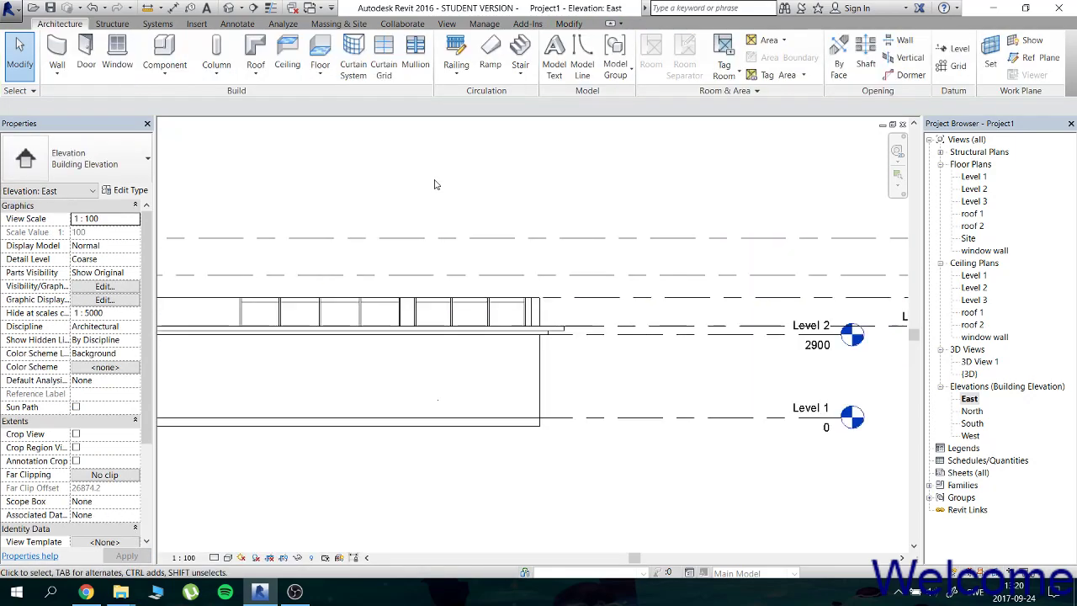
{"action": "middle_click_drag", "start_coordinate": [439, 187], "coordinate": [570, 188]}
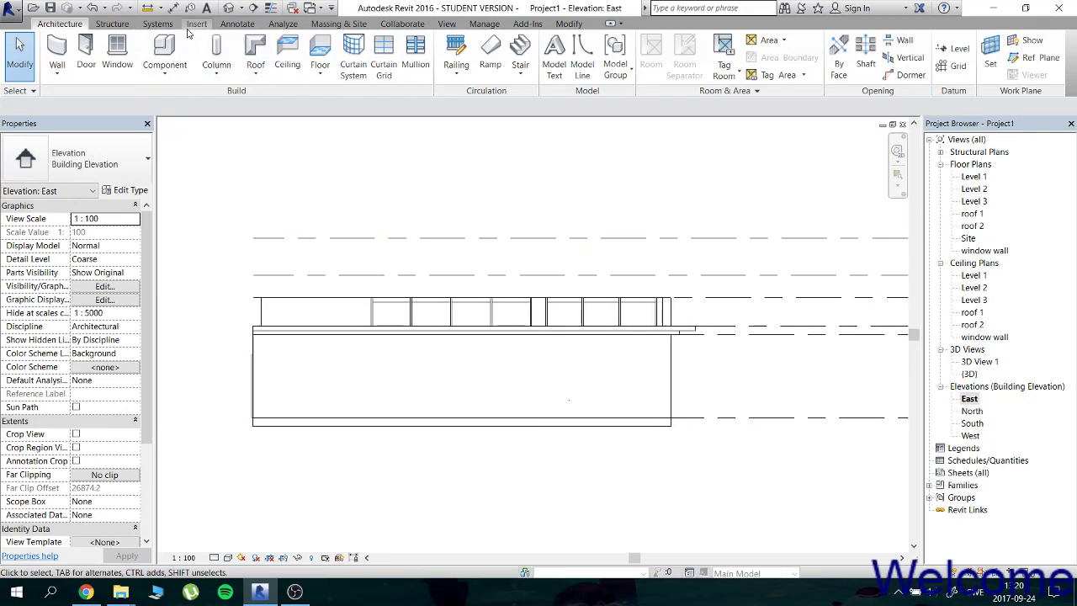
{"action": "left_click", "coordinate": [228, 8]}
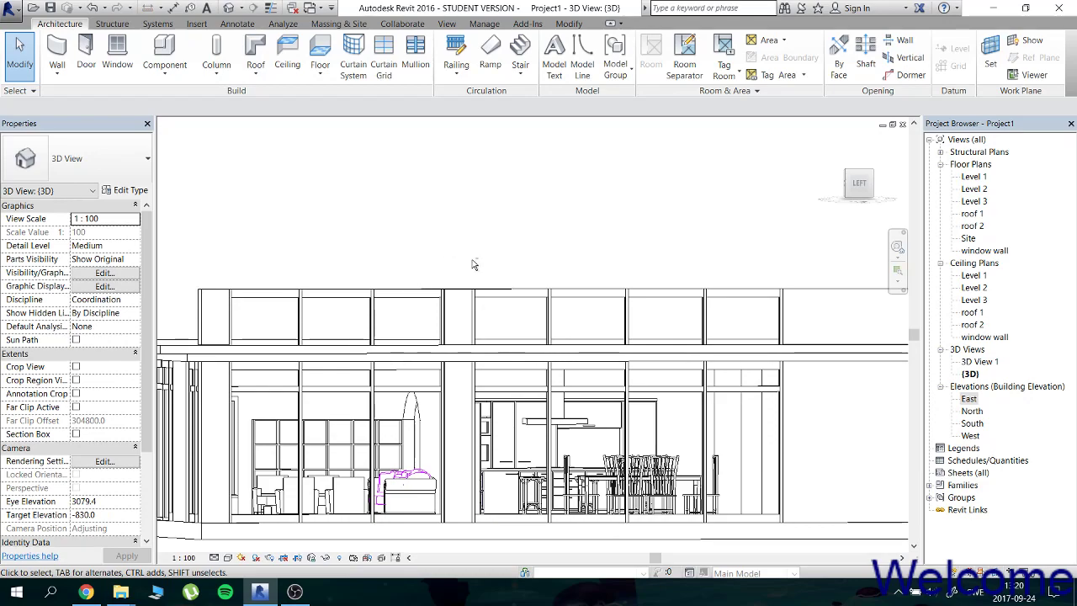
Give both upper storefront curtain walls a 300.0 Base Offset above Level 2.
{"action": "middle_click_drag", "start_coordinate": [473, 264], "coordinate": [418, 277], "text": "shift"}
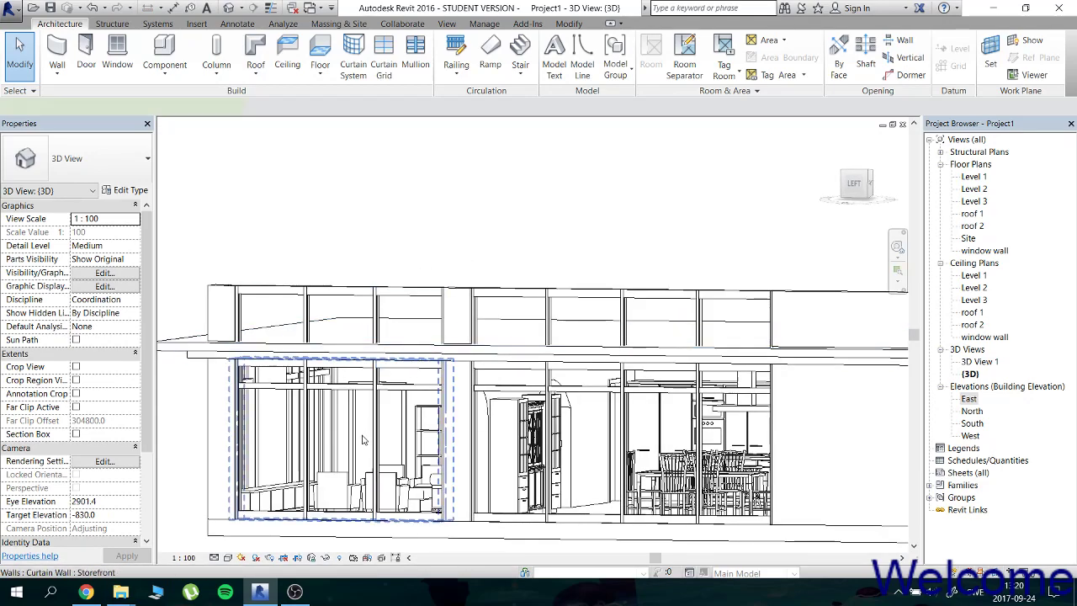
{"action": "left_click", "coordinate": [363, 439]}
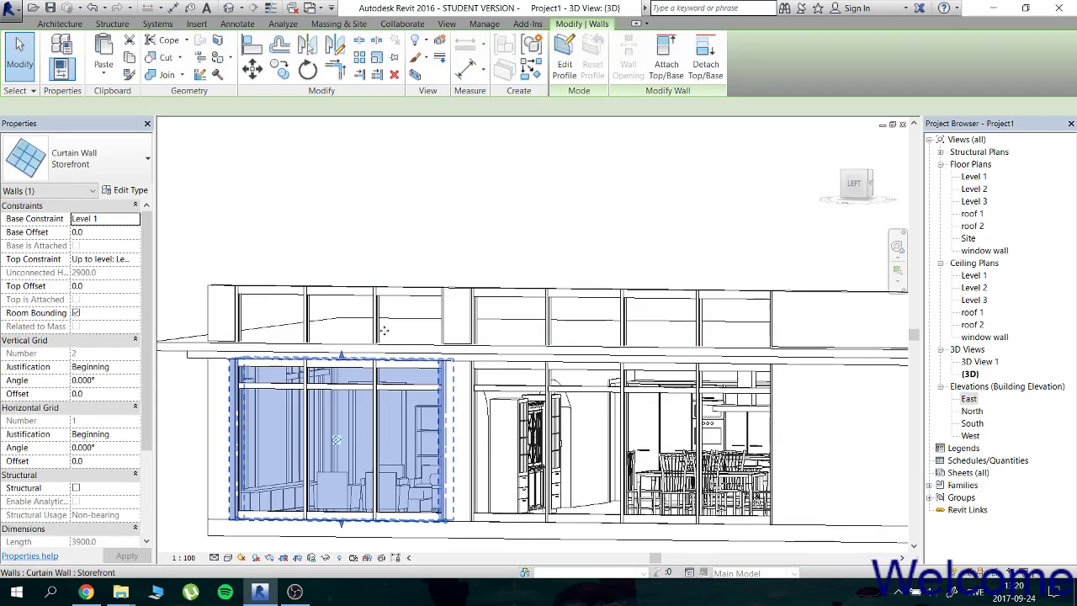
{"action": "left_click", "coordinate": [432, 189]}
{"action": "mouse_move", "coordinate": [505, 188]}
{"action": "middle_mouse_down", "text": "shift"}
{"action": "mouse_move", "coordinate": [484, 171]}
{"action": "mouse_move", "coordinate": [488, 219]}
{"action": "middle_mouse_up", "text": "shift"}
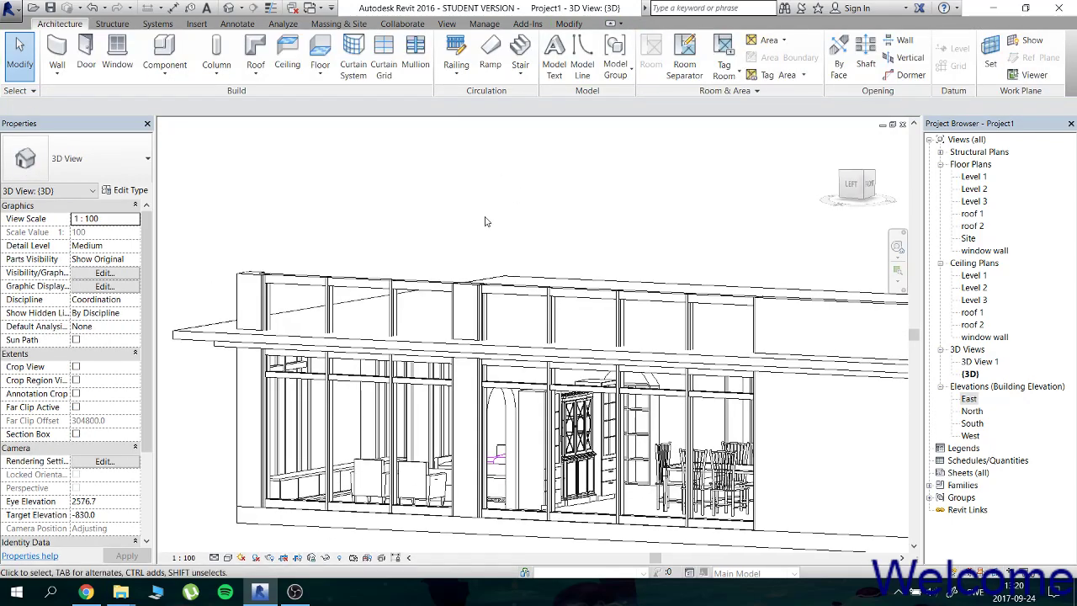
{"action": "left_click", "coordinate": [573, 336]}
{"action": "left_click", "coordinate": [372, 314], "text": "ctrl"}
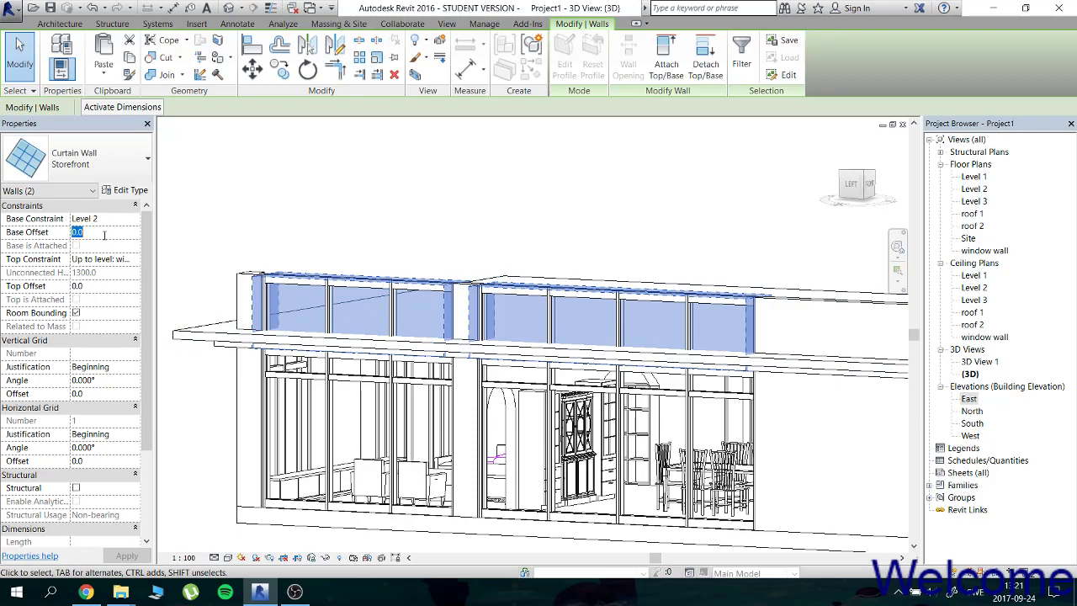
{"action": "left_click", "coordinate": [257, 195]}
{"action": "left_click", "coordinate": [539, 290]}
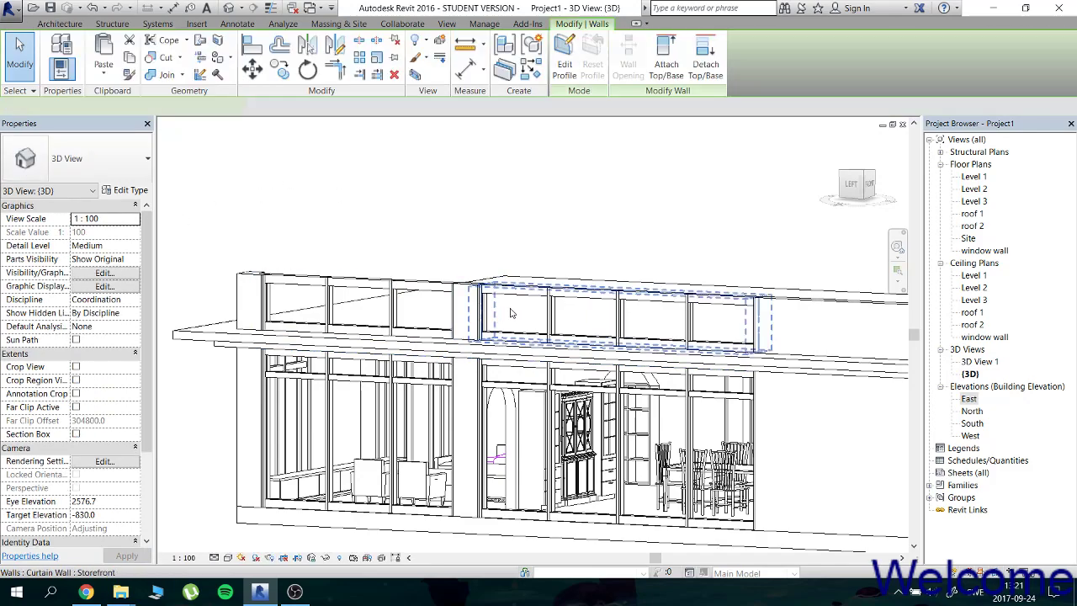
{"action": "mouse_move", "coordinate": [524, 227]}
{"action": "middle_mouse_down", "text": "shift"}
{"action": "mouse_move", "coordinate": [601, 207]}
{"action": "mouse_move", "coordinate": [636, 211]}
{"action": "mouse_move", "coordinate": [605, 196]}
{"action": "middle_mouse_up", "text": "shift"}
{"action": "left_click", "coordinate": [606, 195]}
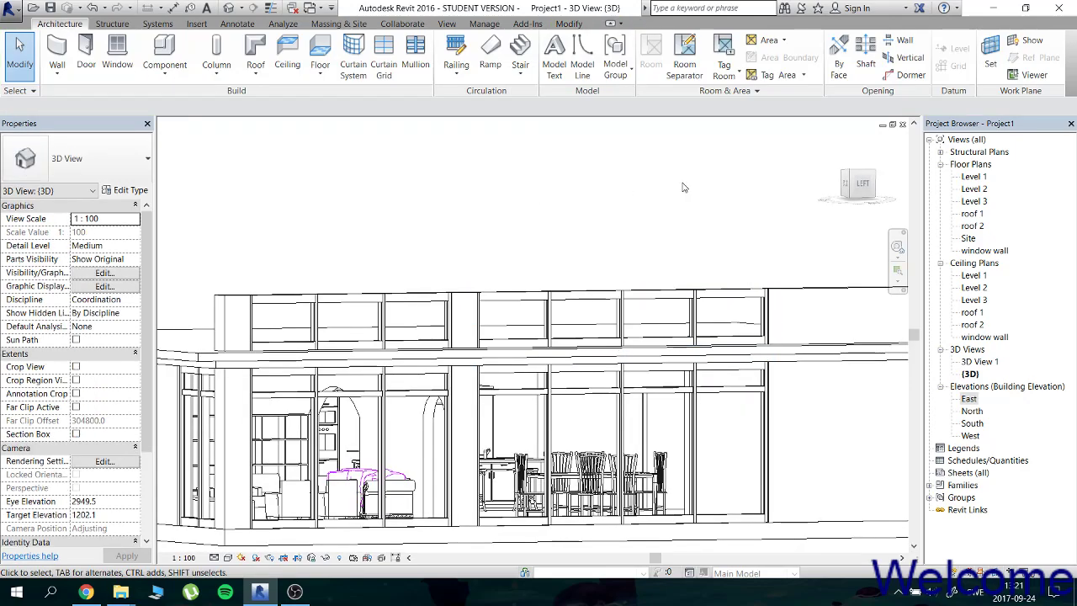
Open the Level 2 floor plan and select the Generic 150mm floor slab.
{"action": "middle_click_drag", "start_coordinate": [683, 187], "coordinate": [531, 192], "text": "shift"}
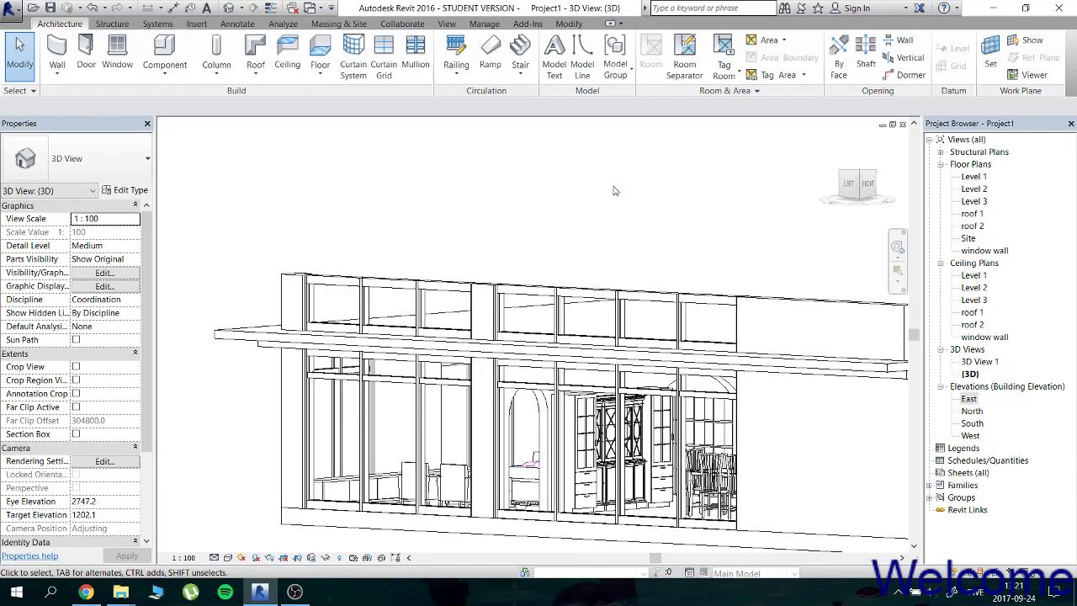
{"action": "middle_click_drag", "start_coordinate": [670, 199], "coordinate": [566, 182], "text": "shift"}
{"action": "mouse_move", "coordinate": [566, 182]}
{"action": "middle_mouse_down", "text": "shift"}
{"action": "mouse_move", "coordinate": [551, 182]}
{"action": "mouse_move", "coordinate": [550, 207]}
{"action": "mouse_move", "coordinate": [648, 211]}
{"action": "mouse_move", "coordinate": [633, 306]}
{"action": "mouse_move", "coordinate": [570, 303]}
{"action": "mouse_move", "coordinate": [647, 249]}
{"action": "mouse_move", "coordinate": [671, 337]}
{"action": "mouse_move", "coordinate": [637, 349]}
{"action": "mouse_move", "coordinate": [701, 355]}
{"action": "mouse_move", "coordinate": [469, 340]}
{"action": "mouse_move", "coordinate": [510, 350]}
{"action": "mouse_move", "coordinate": [499, 356]}
{"action": "middle_mouse_up", "text": "shift"}
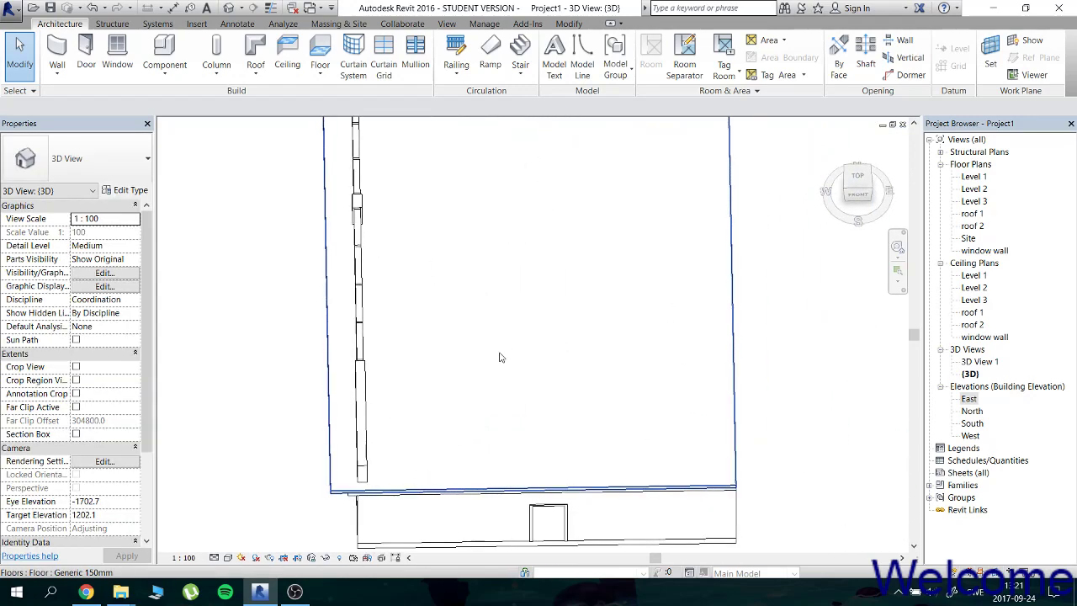
{"action": "scroll", "coordinate": [496, 355], "scroll_direction": "down", "scroll_amount": 2}
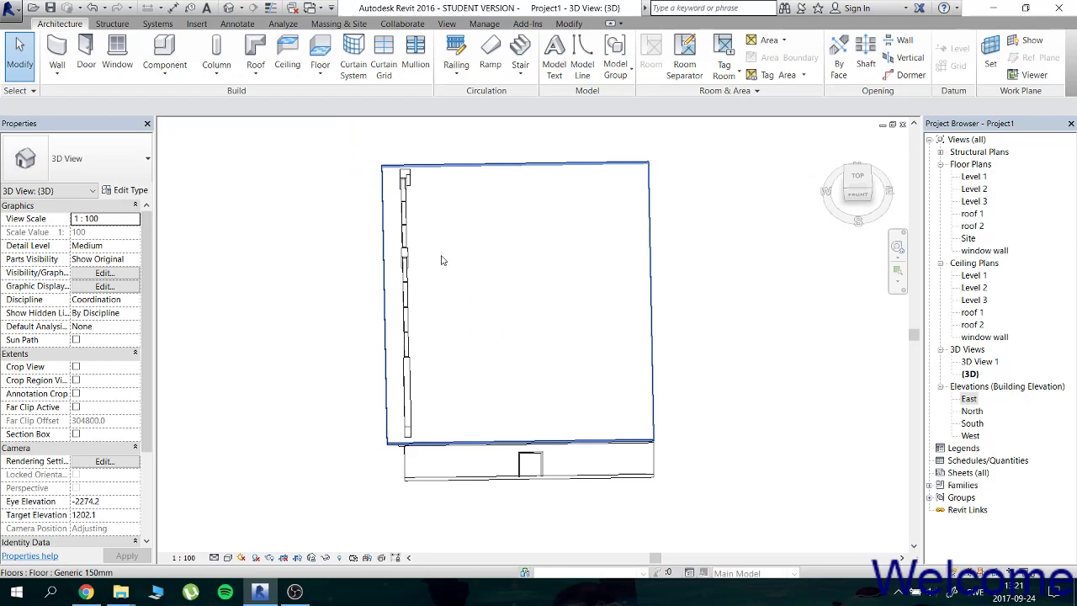
{"action": "double_click", "coordinate": [973, 188]}
{"action": "mouse_move", "coordinate": [526, 278]}
{"action": "middle_mouse_down"}
{"action": "mouse_move", "coordinate": [564, 312]}
{"action": "mouse_move", "coordinate": [635, 318]}
{"action": "mouse_move", "coordinate": [542, 326]}
{"action": "middle_mouse_up"}
{"action": "left_click", "coordinate": [542, 325]}
{"action": "scroll", "coordinate": [542, 325], "scroll_direction": "down", "scroll_amount": 1}
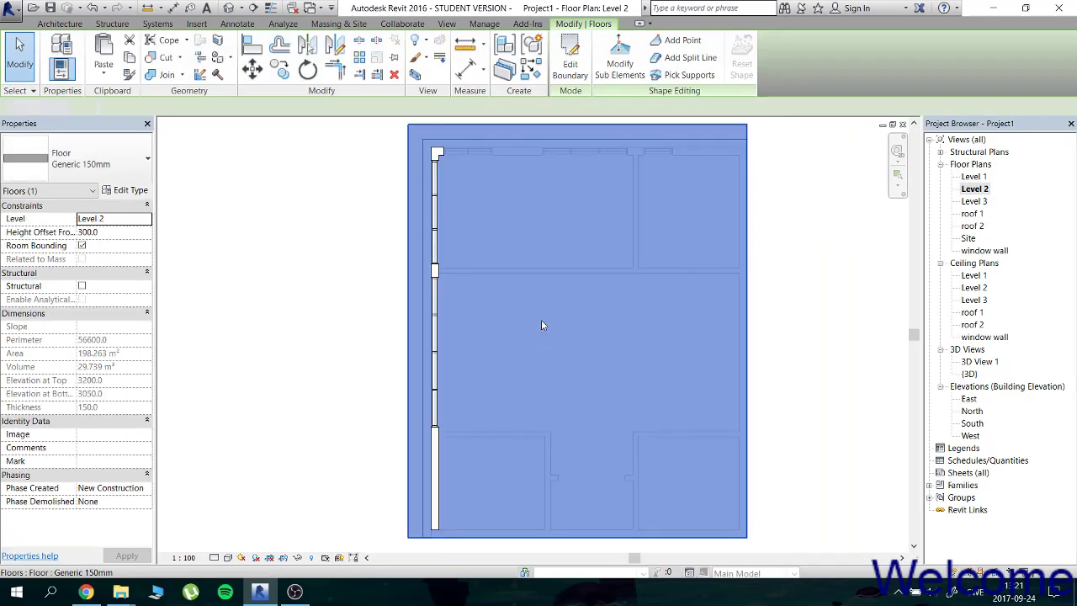
Start editing the floor's boundary sketch, trying the Rectangle and Line draw tools.
{"action": "double_click", "coordinate": [541, 326]}
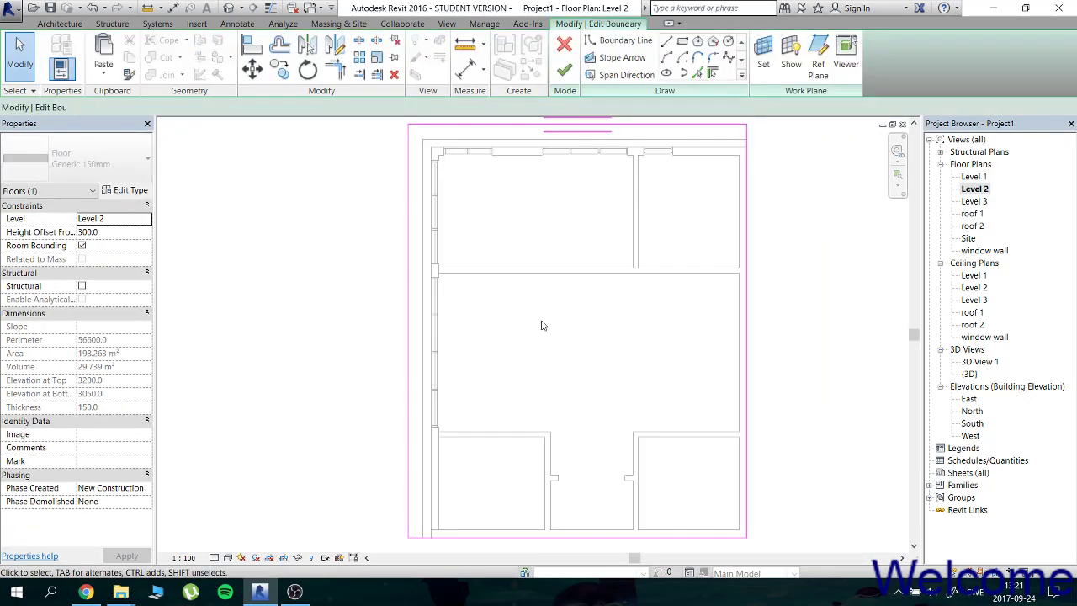
{"action": "left_click", "coordinate": [684, 45]}
{"action": "scroll", "coordinate": [505, 207], "scroll_direction": "up", "scroll_amount": 1}
{"action": "scroll", "coordinate": [471, 211], "scroll_direction": "up", "scroll_amount": 1}
{"action": "scroll", "coordinate": [429, 168], "scroll_direction": "up", "scroll_amount": 1}
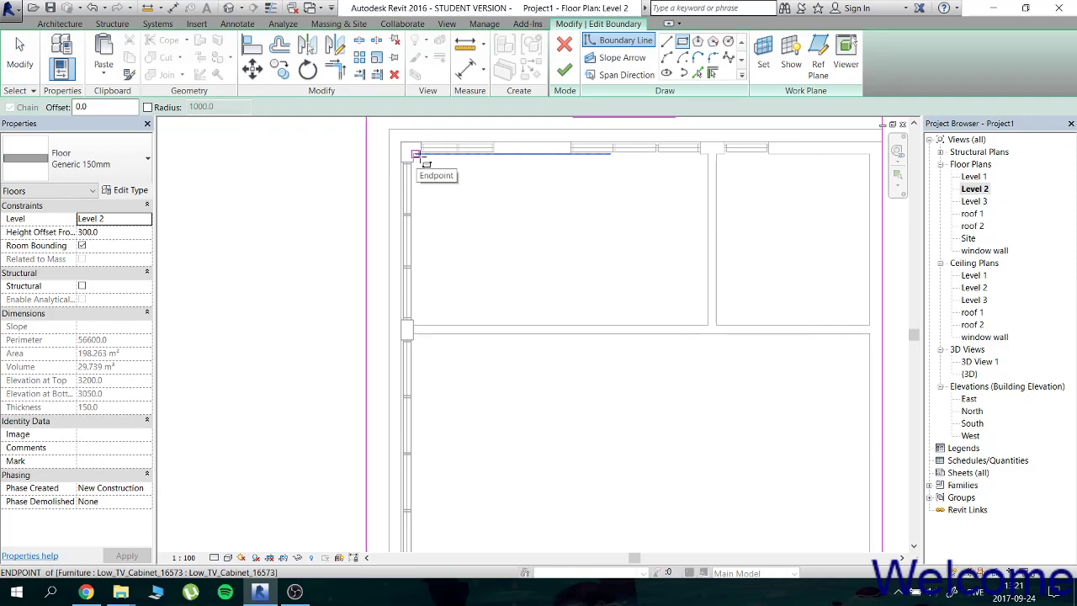
{"action": "left_click", "coordinate": [666, 40]}
{"action": "left_click", "coordinate": [411, 162]}
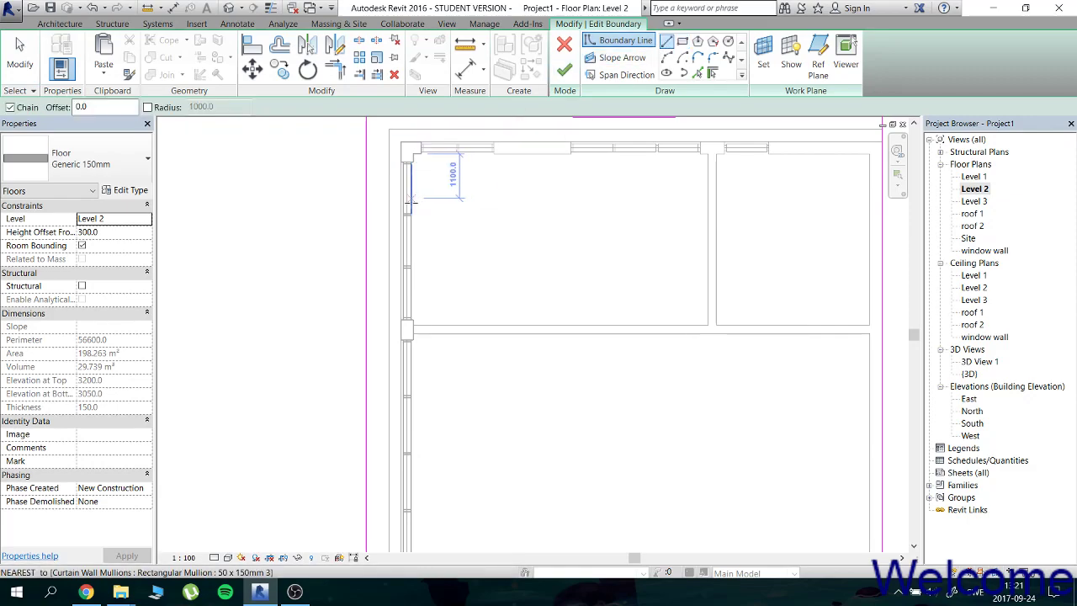
{"action": "key", "text": "Escape"}
{"action": "middle_click_drag", "start_coordinate": [361, 207], "coordinate": [370, 224]}
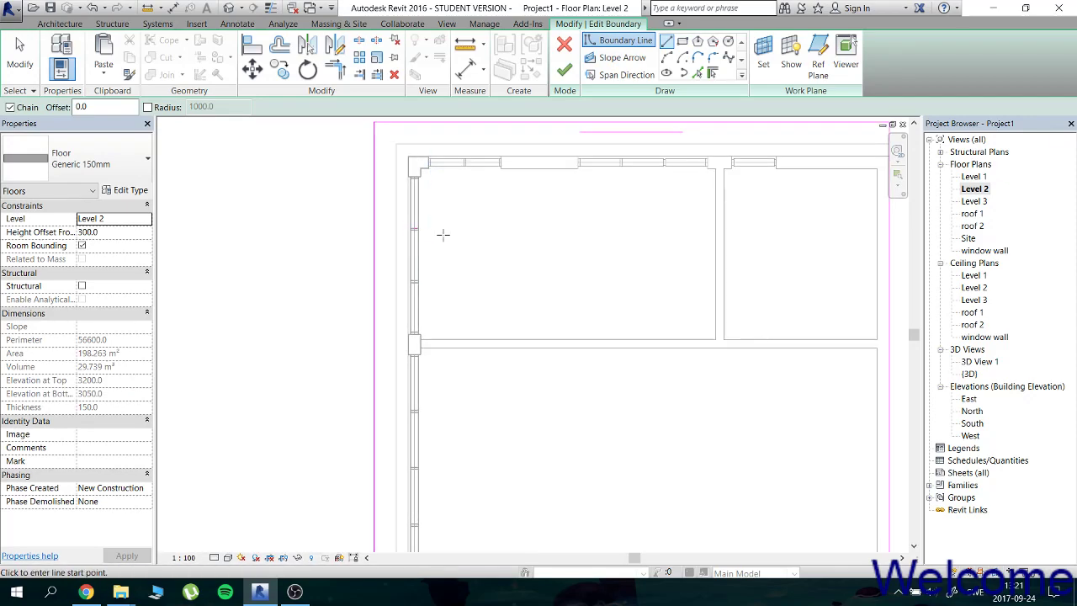
{"action": "scroll", "coordinate": [443, 234], "scroll_direction": "up", "scroll_amount": 1}
{"action": "scroll", "coordinate": [445, 234], "scroll_direction": "up", "scroll_amount": 1}
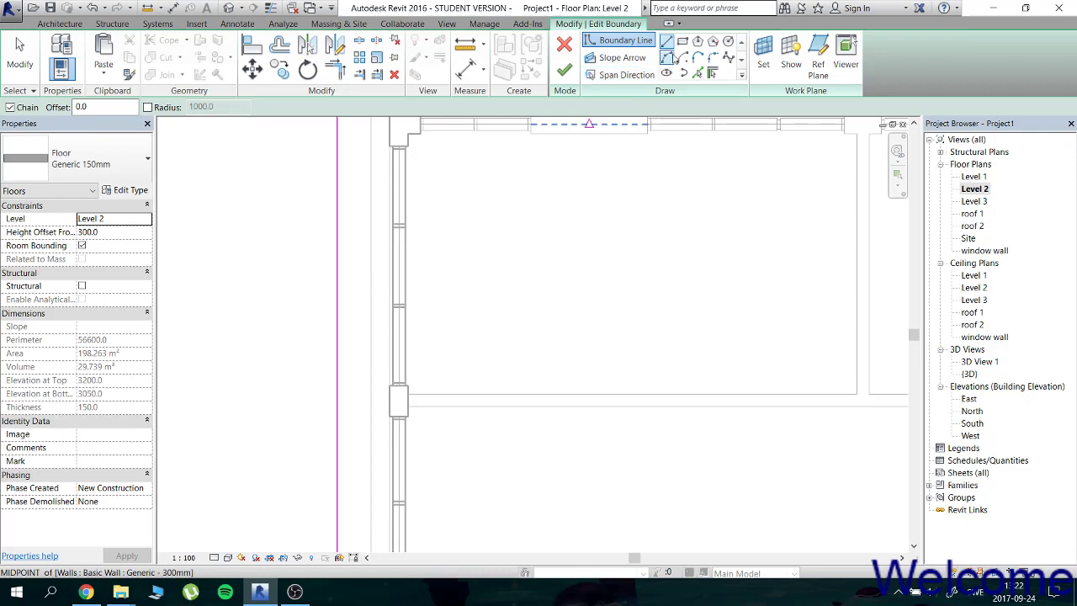
Sketch a rectangular boundary around the upper room.
{"action": "left_click", "coordinate": [682, 41]}
{"action": "scroll", "coordinate": [594, 189], "scroll_direction": "down", "scroll_amount": 1}
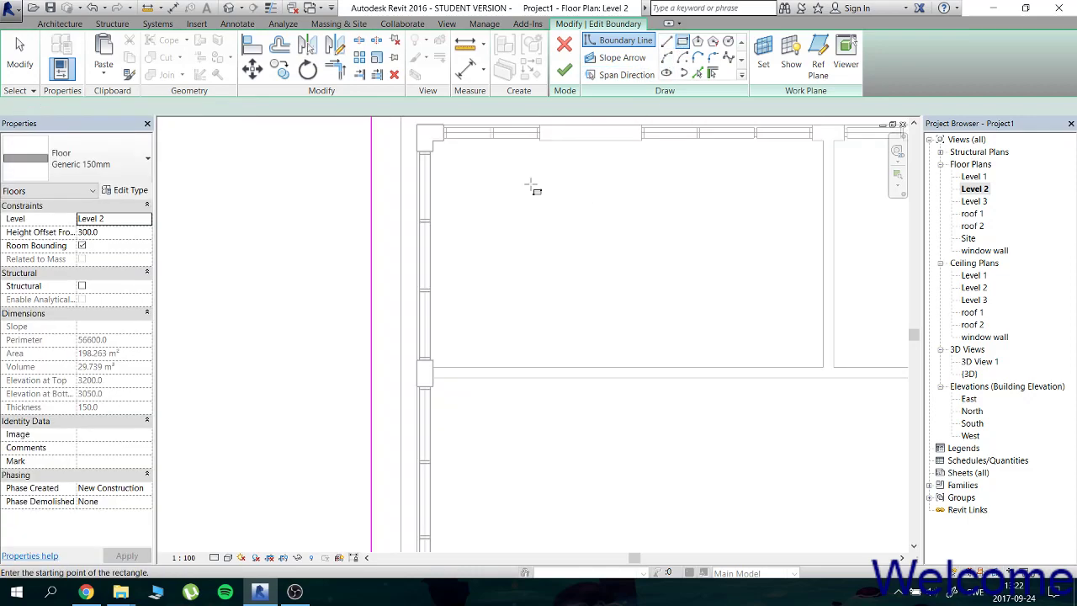
{"action": "left_click", "coordinate": [435, 139]}
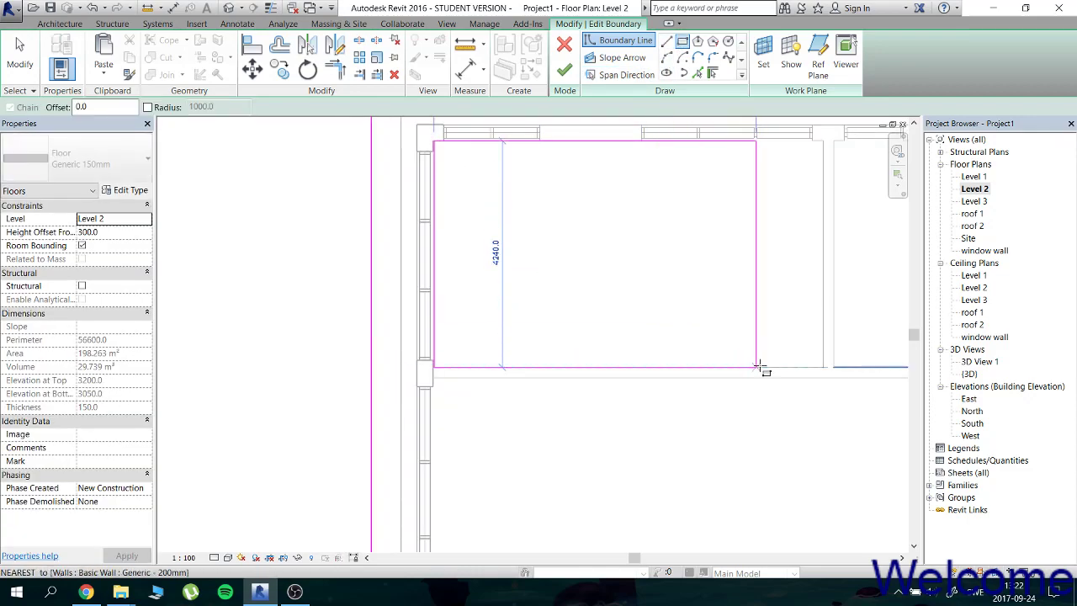
{"action": "left_click", "coordinate": [823, 366]}
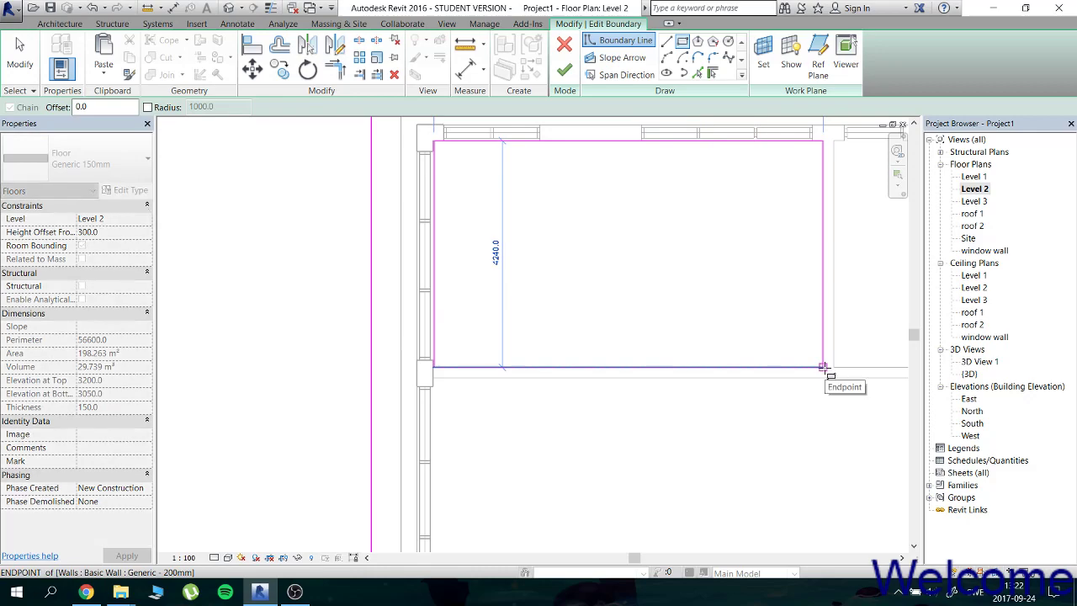
{"action": "left_click", "coordinate": [823, 367]}
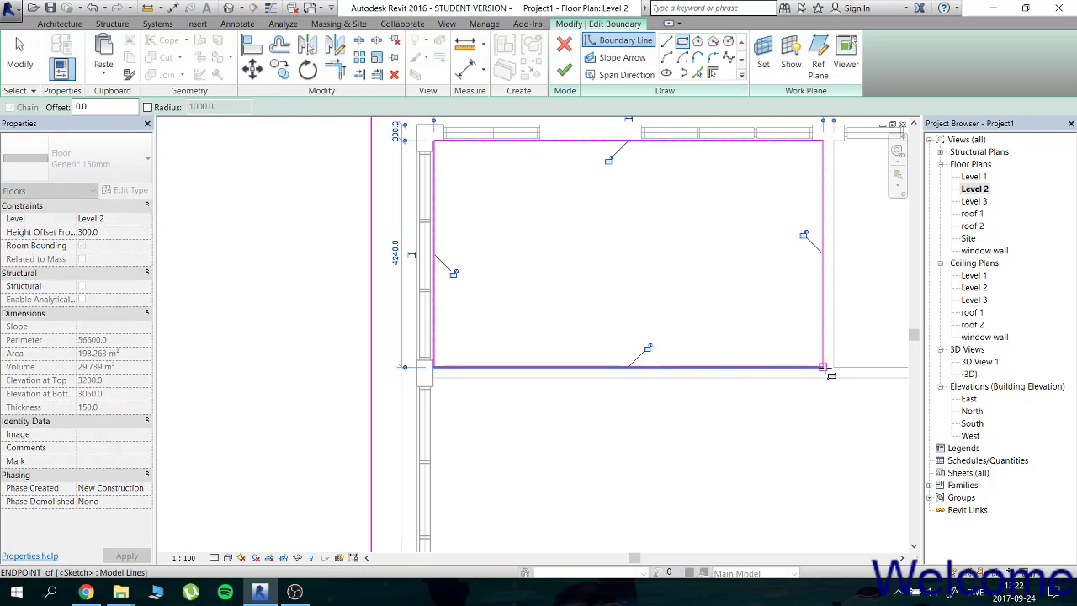
Sketch a rectangle around the middle room and finish the floor sketch.
{"action": "scroll", "coordinate": [717, 395], "scroll_direction": "up", "scroll_amount": 2}
{"action": "mouse_move", "coordinate": [720, 428]}
{"action": "middle_mouse_down"}
{"action": "mouse_move", "coordinate": [610, 262]}
{"action": "mouse_move", "coordinate": [573, 239]}
{"action": "middle_mouse_up"}
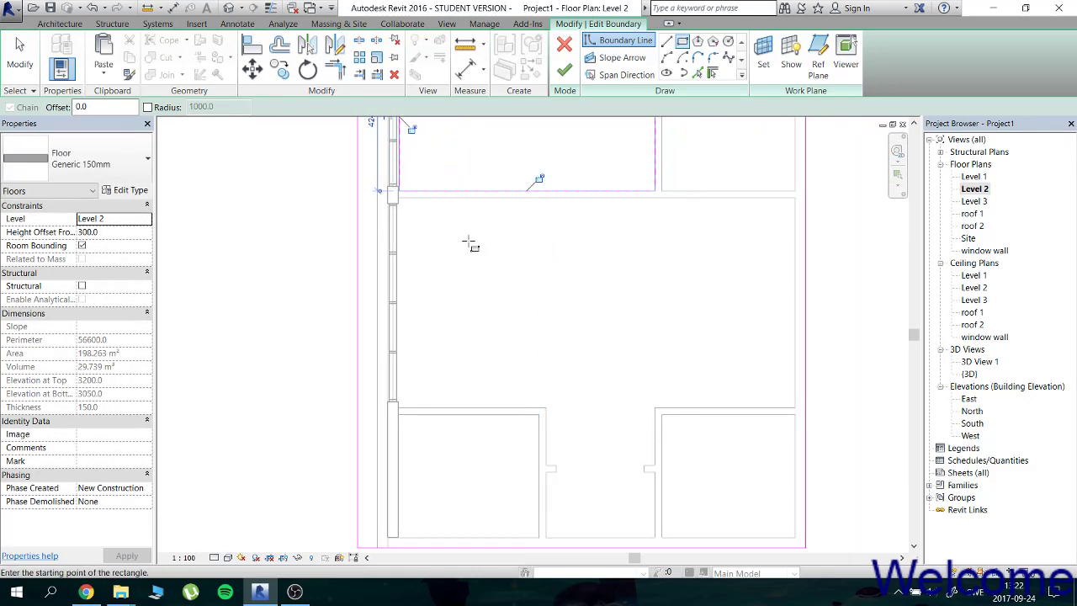
{"action": "left_click", "coordinate": [397, 198]}
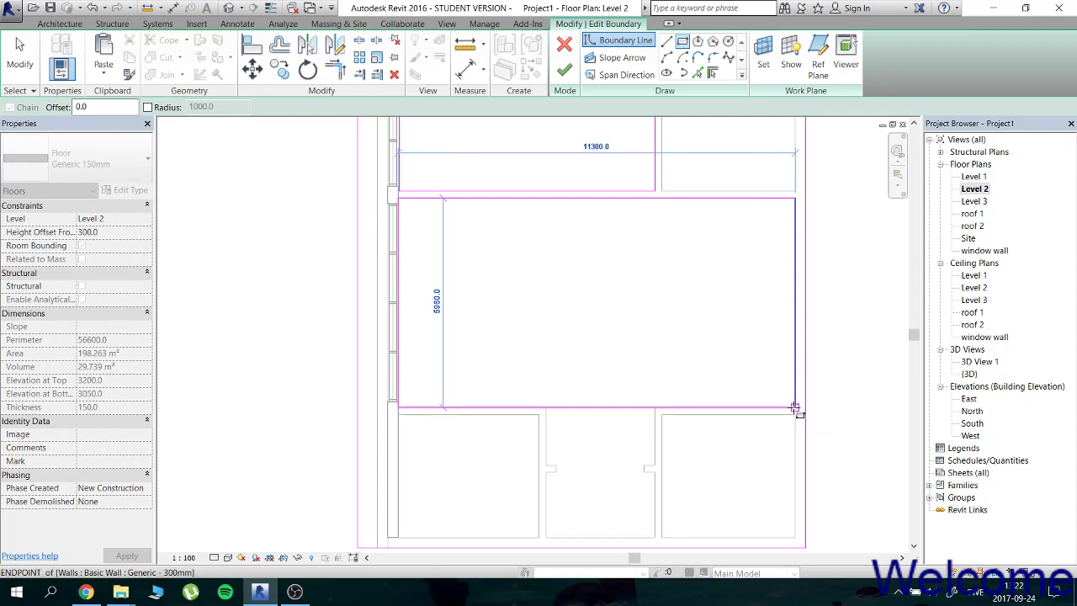
{"action": "left_click", "coordinate": [794, 407]}
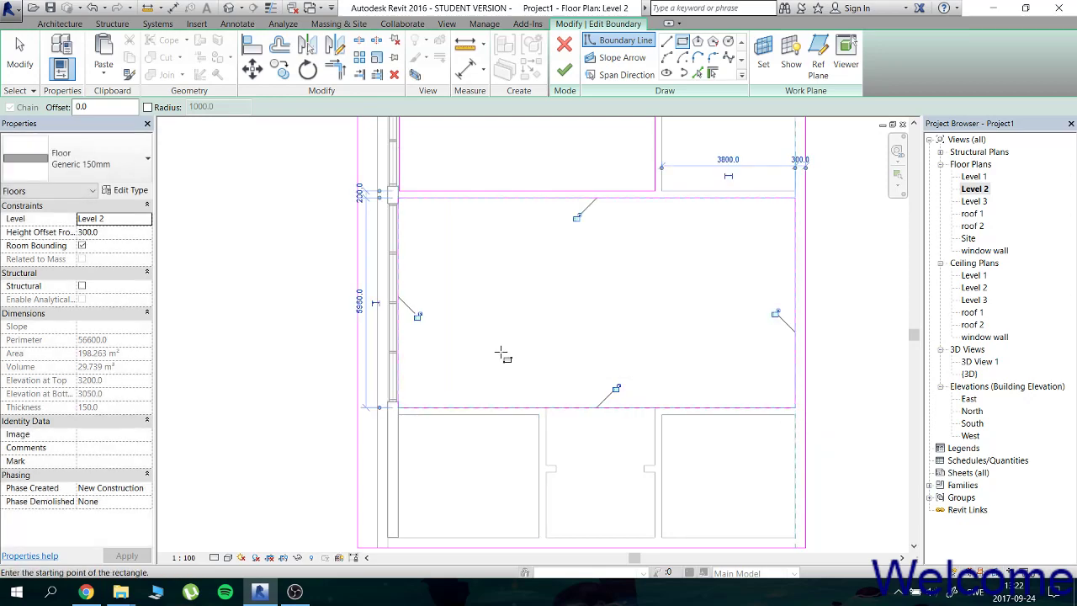
{"action": "scroll", "coordinate": [500, 351], "scroll_direction": "down", "scroll_amount": 2}
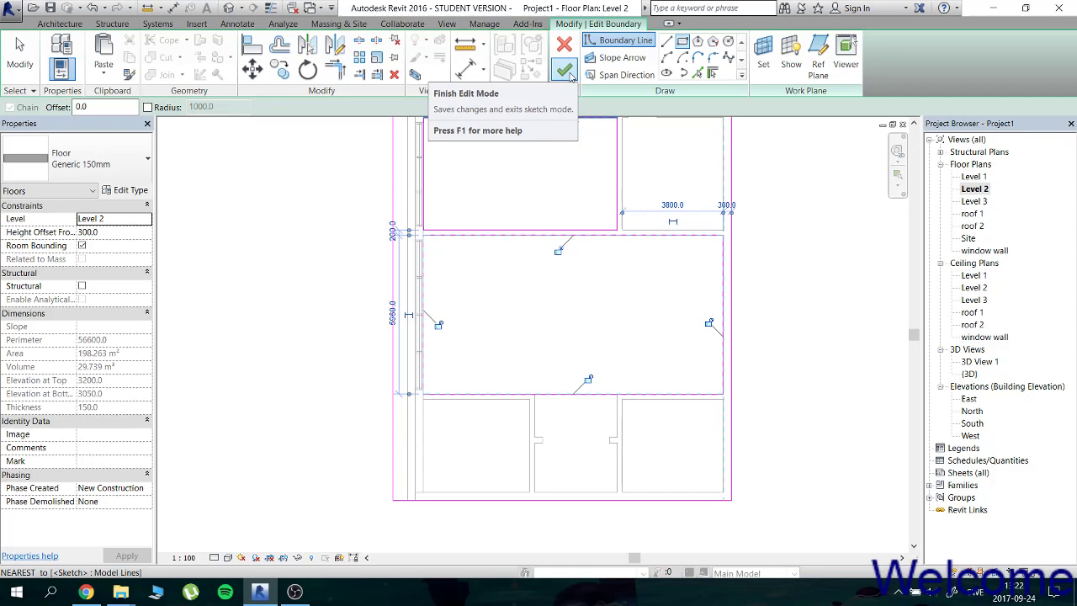
{"action": "left_click", "coordinate": [566, 72]}
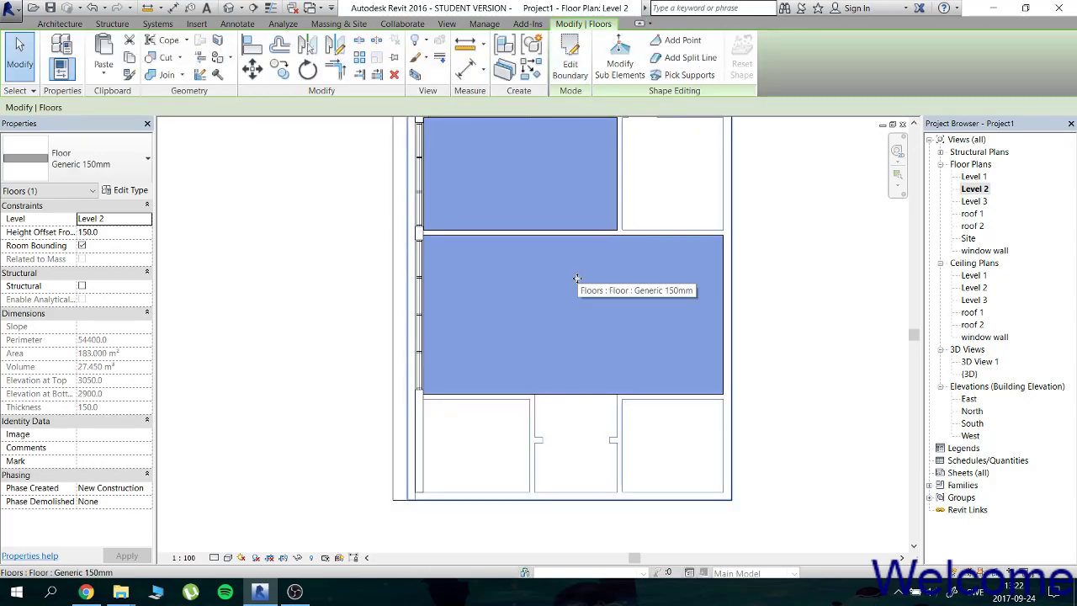
Leave an unwanted boundary edit unchanged and view the house in 3D from a corner.
{"action": "double_click", "coordinate": [552, 299]}
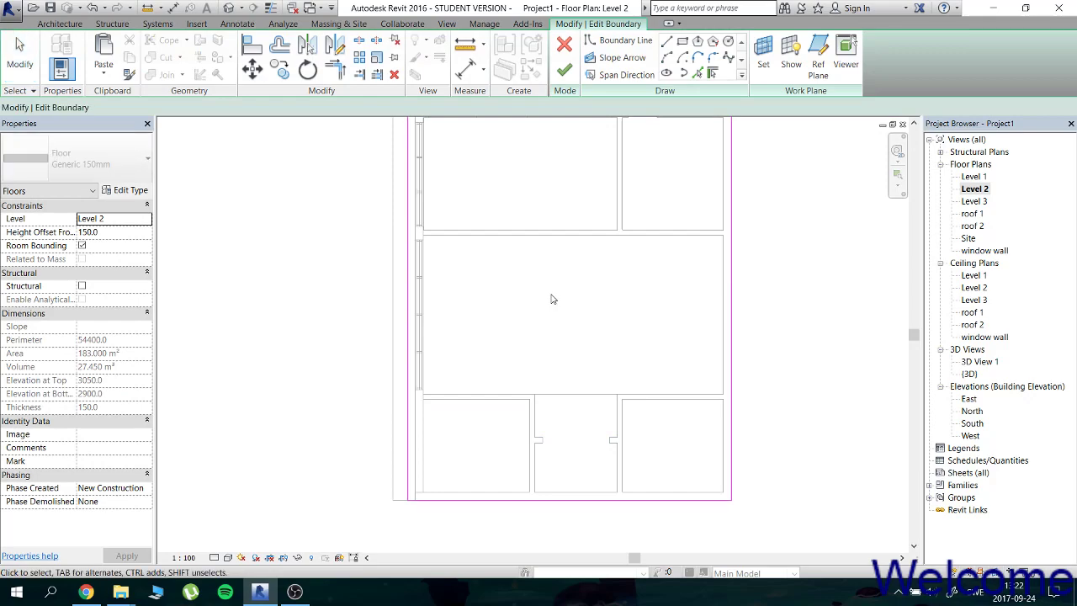
{"action": "left_click", "coordinate": [565, 47]}
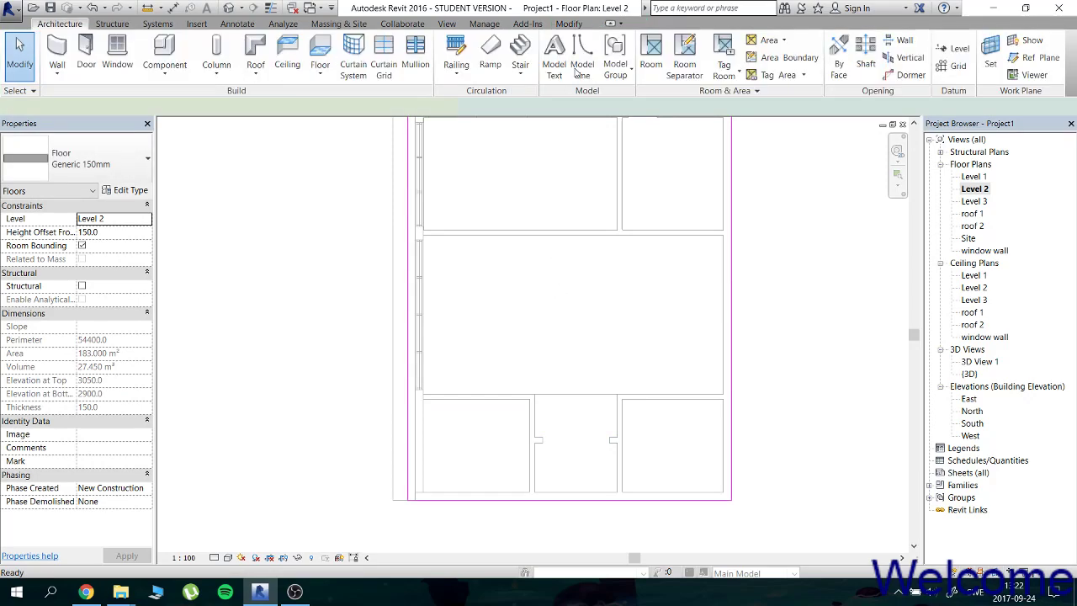
{"action": "left_click", "coordinate": [769, 273]}
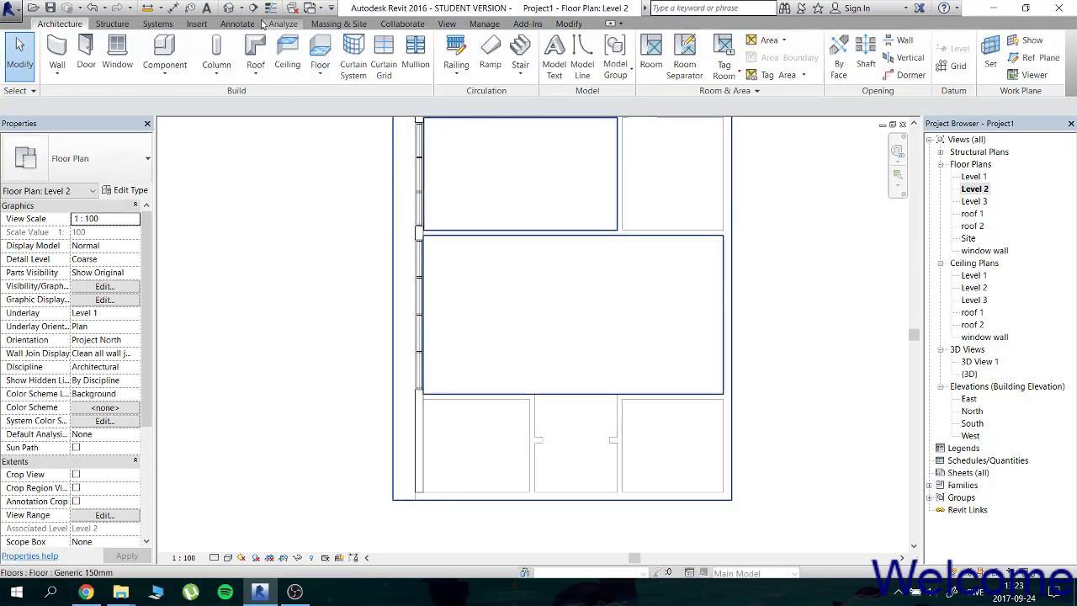
{"action": "left_click", "coordinate": [228, 8]}
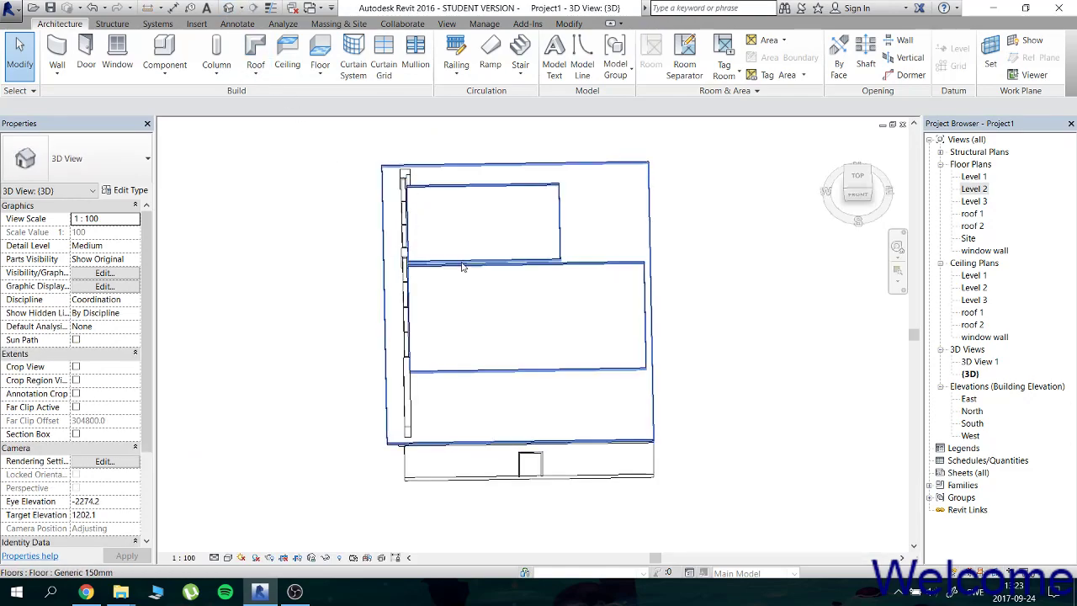
{"action": "mouse_move", "coordinate": [480, 280]}
{"action": "middle_mouse_down", "text": "shift"}
{"action": "mouse_move", "coordinate": [495, 177]}
{"action": "mouse_move", "coordinate": [605, 187]}
{"action": "middle_mouse_up", "text": "shift"}
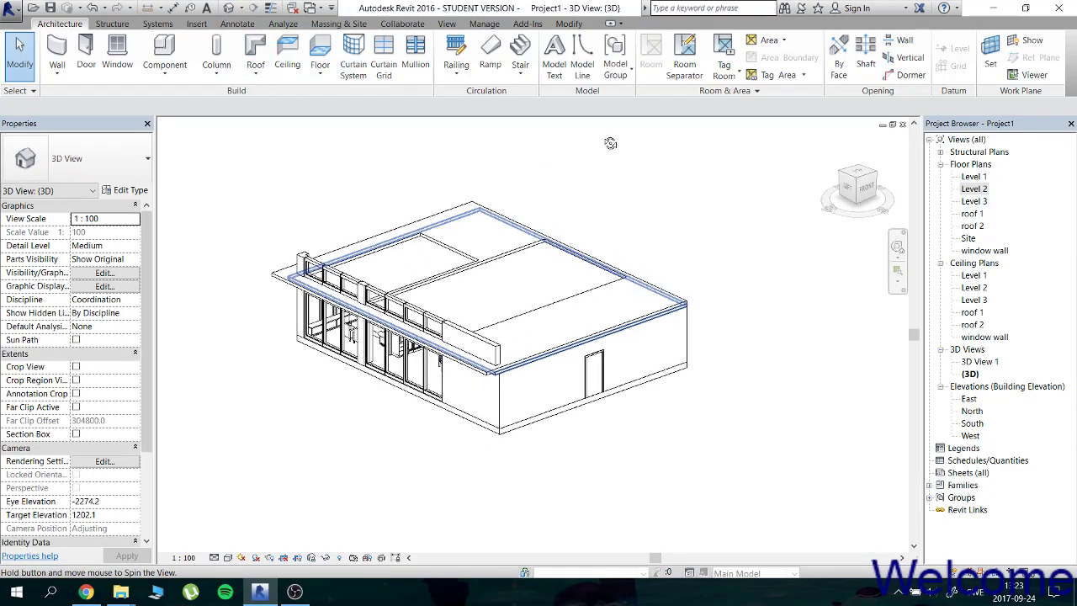
Re-edit the floor boundary and draw a rectangle around the middle room on Level 2.
{"action": "double_click", "coordinate": [455, 334]}
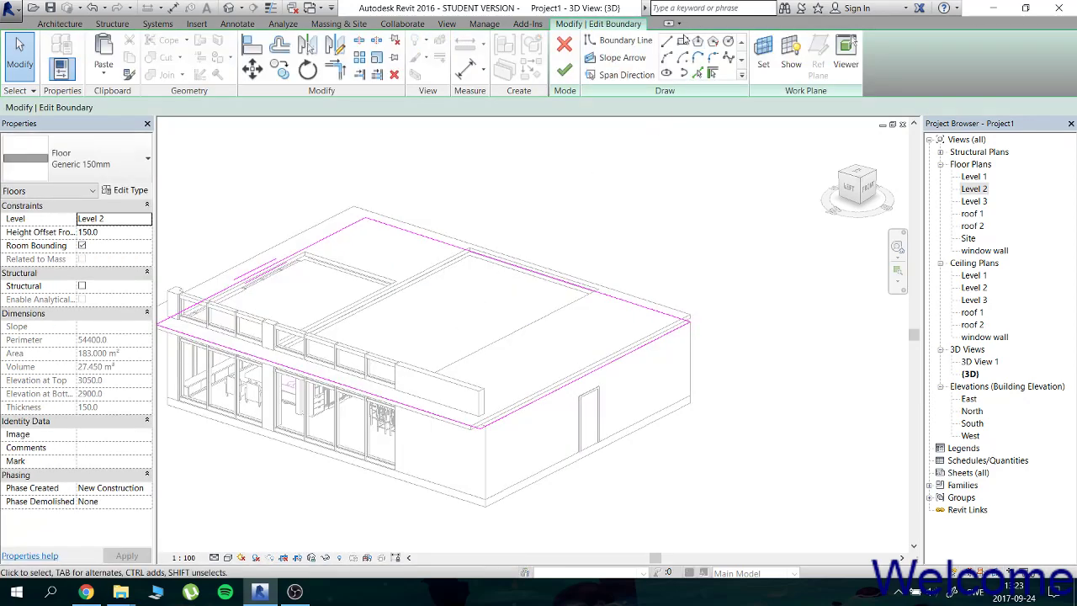
{"action": "double_click", "coordinate": [973, 189]}
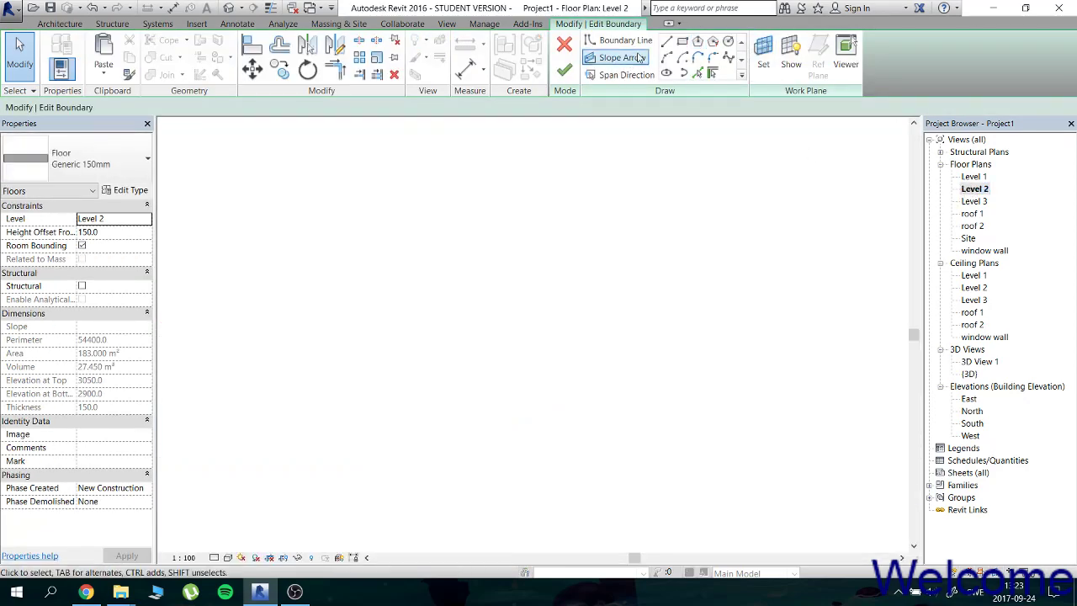
{"action": "left_click", "coordinate": [682, 40]}
{"action": "scroll", "coordinate": [440, 271], "scroll_direction": "up", "scroll_amount": 2}
{"action": "scroll", "coordinate": [425, 225], "scroll_direction": "up", "scroll_amount": 2}
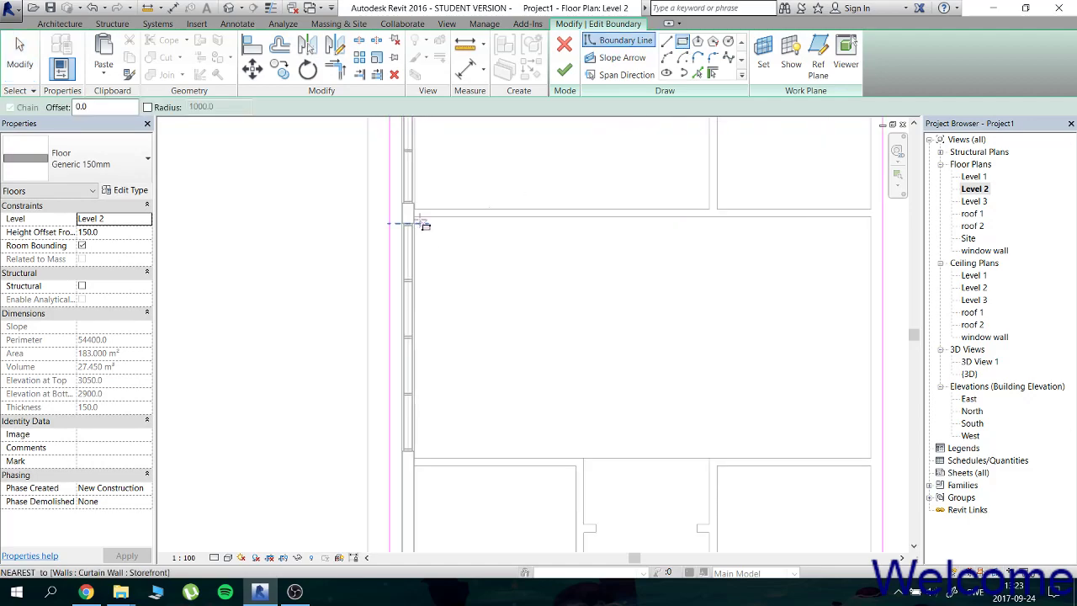
{"action": "left_click", "coordinate": [413, 217]}
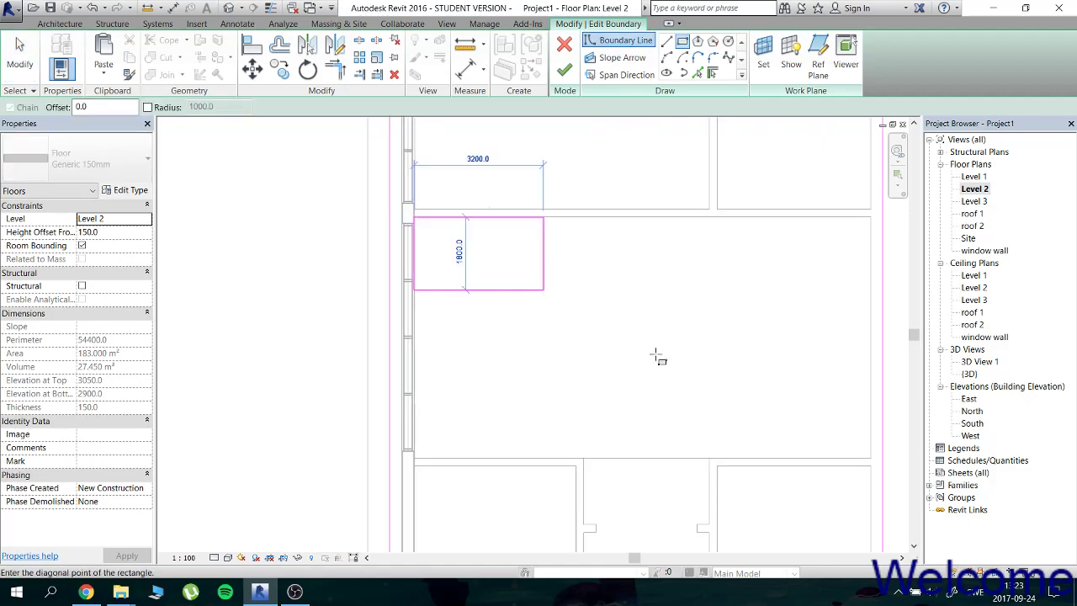
{"action": "left_click", "coordinate": [871, 458]}
Add a rectangle around the upper room, finish without attaching walls, and view in 3D.
{"action": "middle_click_drag", "start_coordinate": [685, 353], "coordinate": [680, 546]}
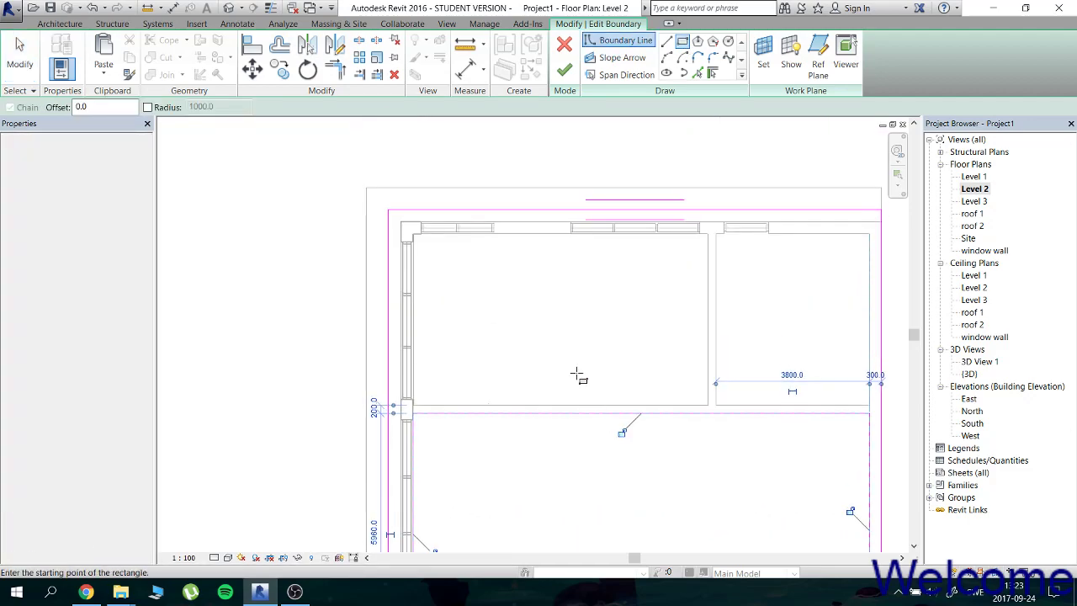
{"action": "left_click", "coordinate": [411, 231]}
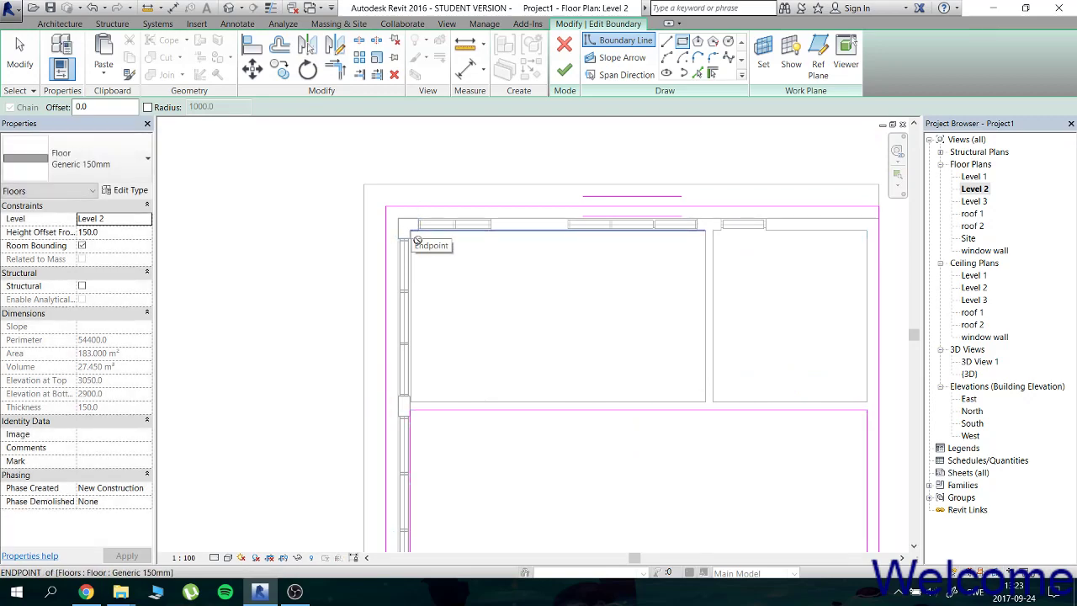
{"action": "left_click", "coordinate": [705, 402]}
{"action": "scroll", "coordinate": [651, 404], "scroll_direction": "down", "scroll_amount": 2}
{"action": "middle_click_drag", "start_coordinate": [651, 403], "coordinate": [579, 252]}
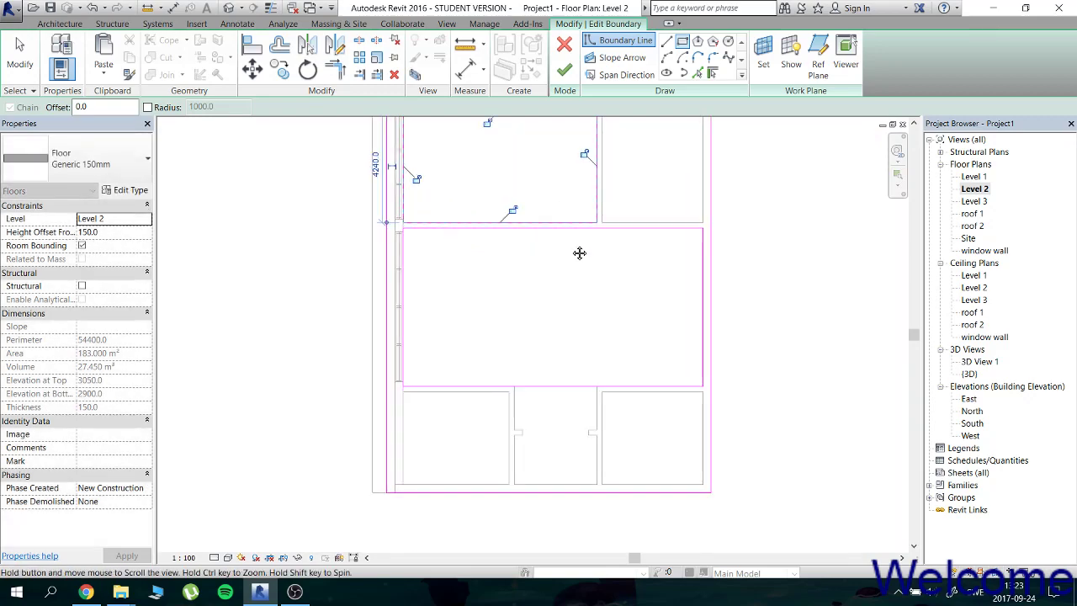
{"action": "left_click", "coordinate": [569, 82]}
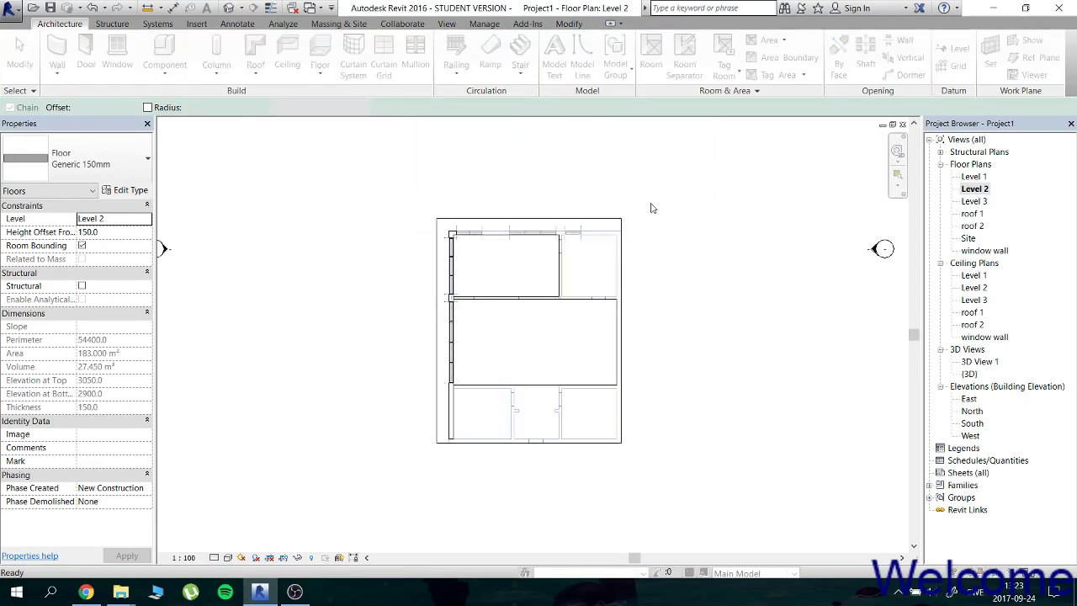
{"action": "left_click", "coordinate": [626, 306]}
{"action": "scroll", "coordinate": [664, 309], "scroll_direction": "up", "scroll_amount": 2}
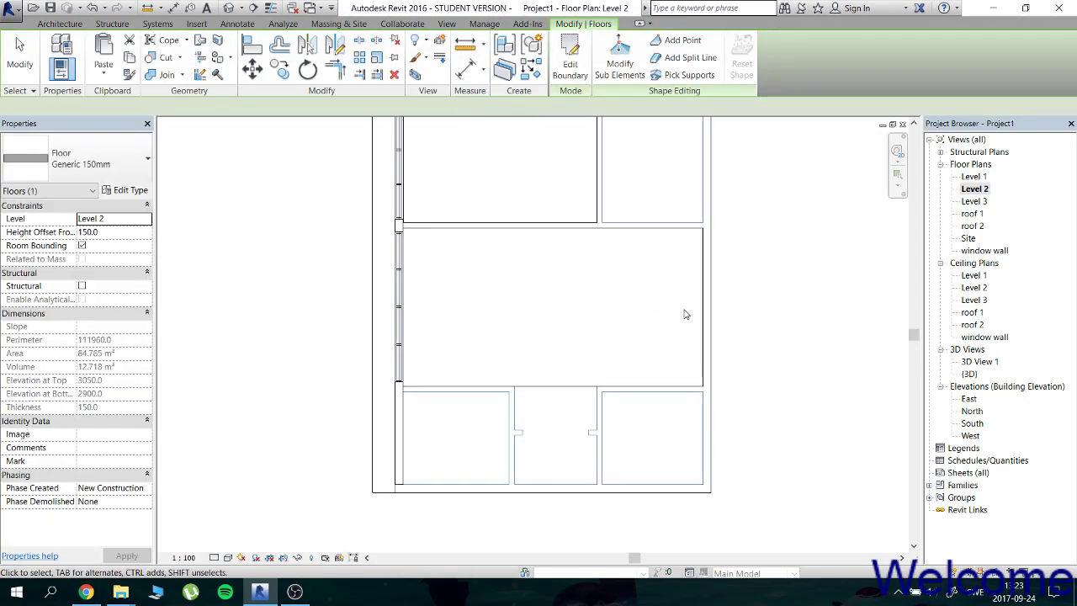
{"action": "left_click", "coordinate": [788, 300]}
{"action": "left_click", "coordinate": [243, 8]}
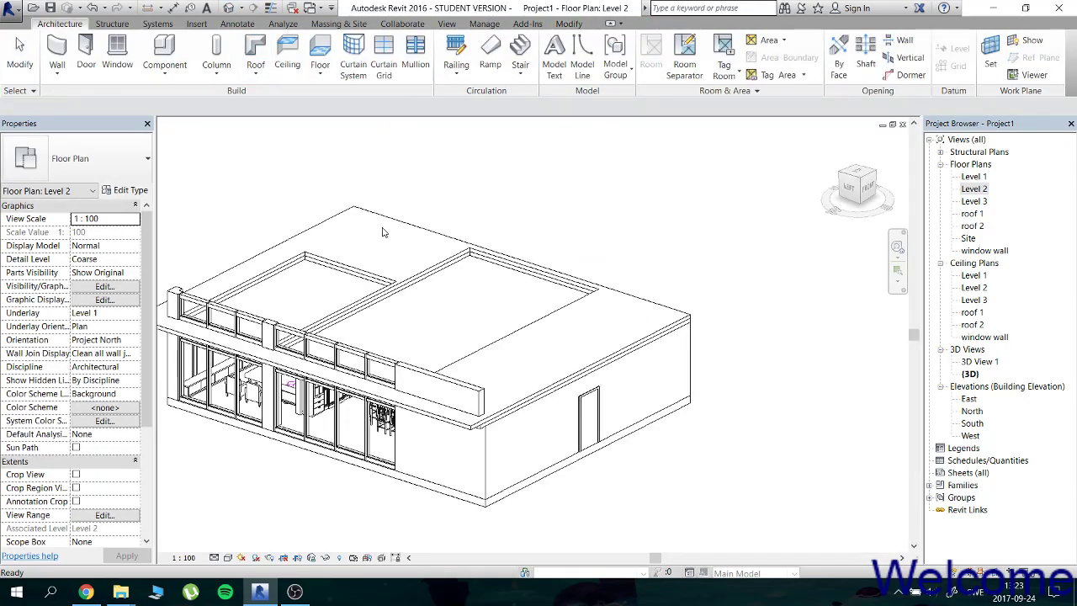
Open the Level 1 Compound Ceiling Plain boundary sketch and show it in the Level 2 plan.
{"action": "mouse_move", "coordinate": [613, 207]}
{"action": "middle_mouse_down", "text": "shift"}
{"action": "mouse_move", "coordinate": [488, 216]}
{"action": "mouse_move", "coordinate": [468, 315]}
{"action": "middle_mouse_up", "text": "shift"}
{"action": "double_click", "coordinate": [465, 370]}
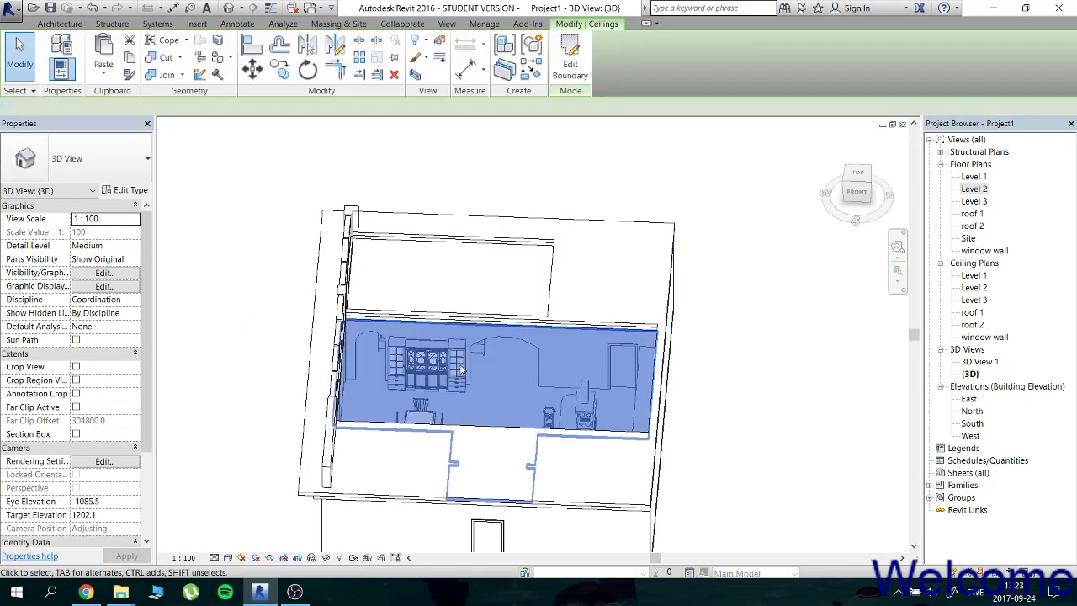
{"action": "double_click", "coordinate": [976, 189]}
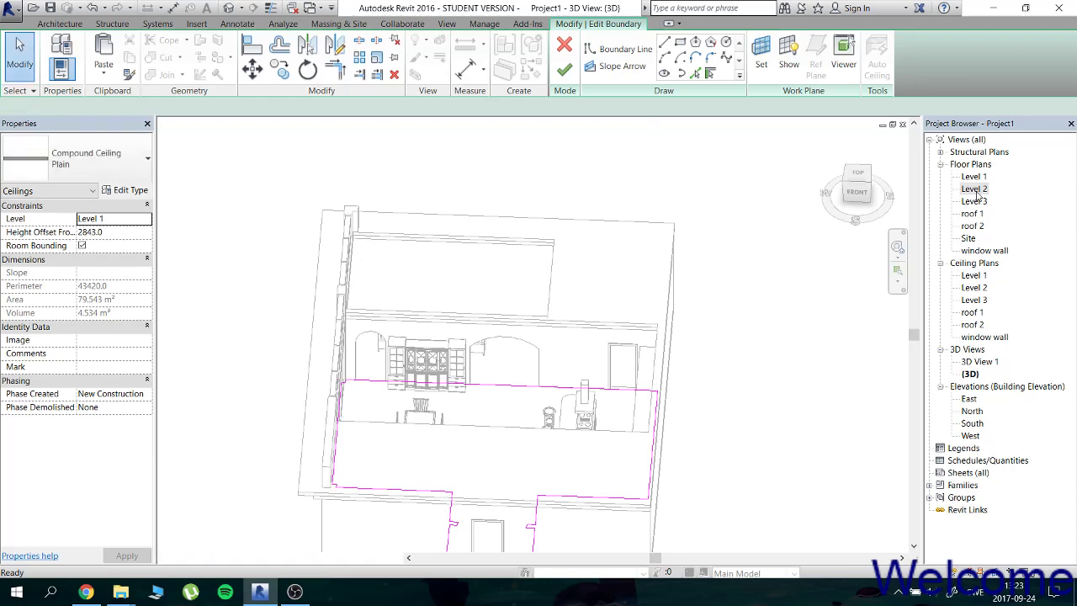
{"action": "scroll", "coordinate": [525, 336], "scroll_direction": "up", "scroll_amount": 2}
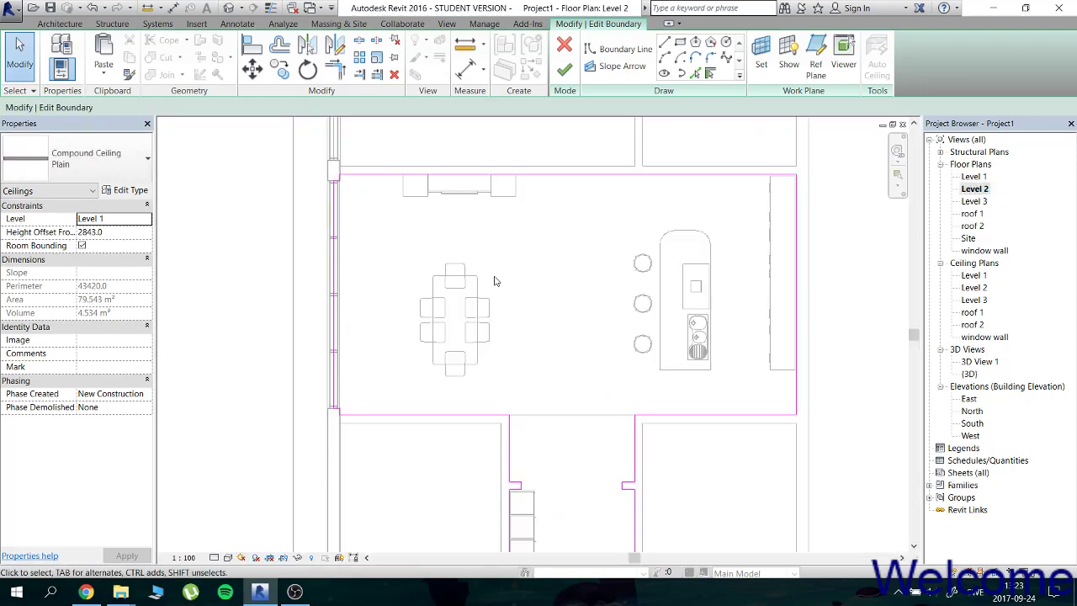
Delete the ceiling's bottom, left, top and right-side boundary lines.
{"action": "left_click", "coordinate": [454, 422]}
{"action": "left_click_drag", "start_coordinate": [436, 450], "coordinate": [263, 174]}
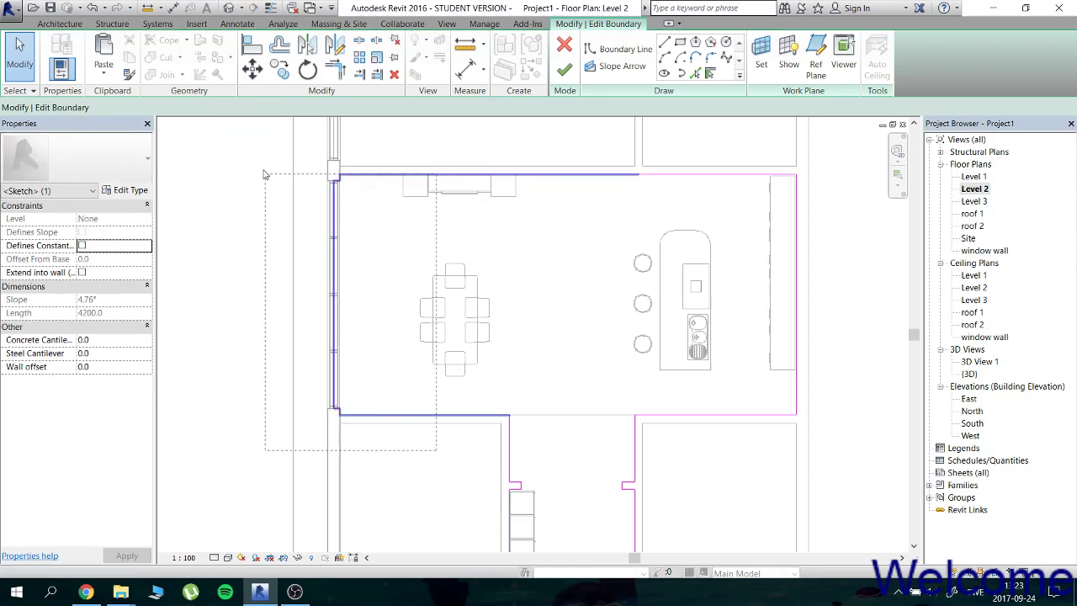
{"action": "key", "text": "Delete"}
{"action": "left_click_drag", "start_coordinate": [823, 460], "coordinate": [653, 158]}
{"action": "key", "text": "Delete"}
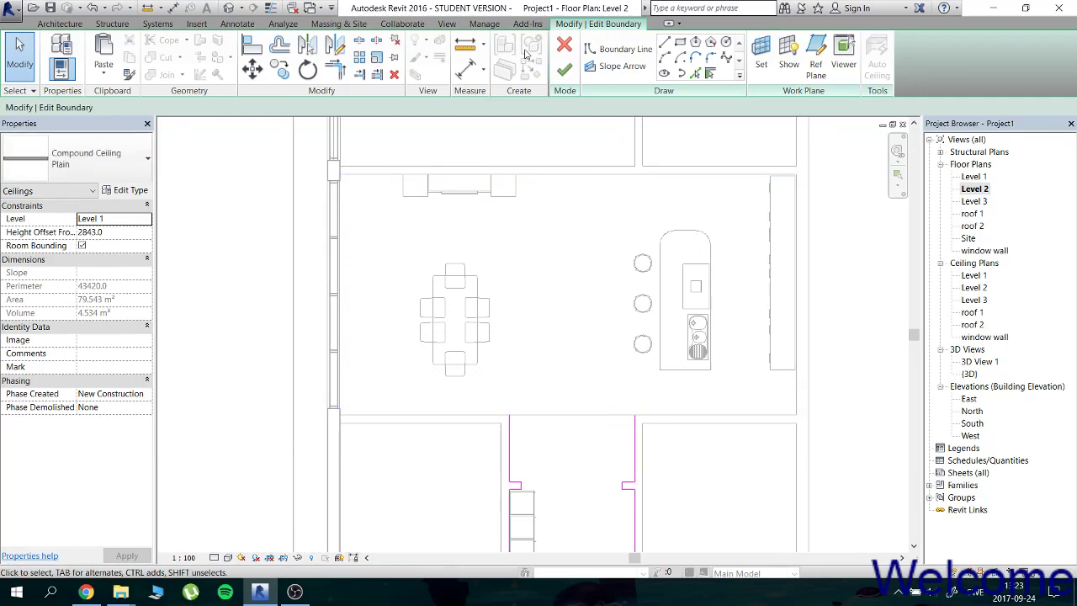
Draw a new vertical boundary line, finish the 11.350 m² ceiling, and view it in 3D.
{"action": "left_click", "coordinate": [626, 49]}
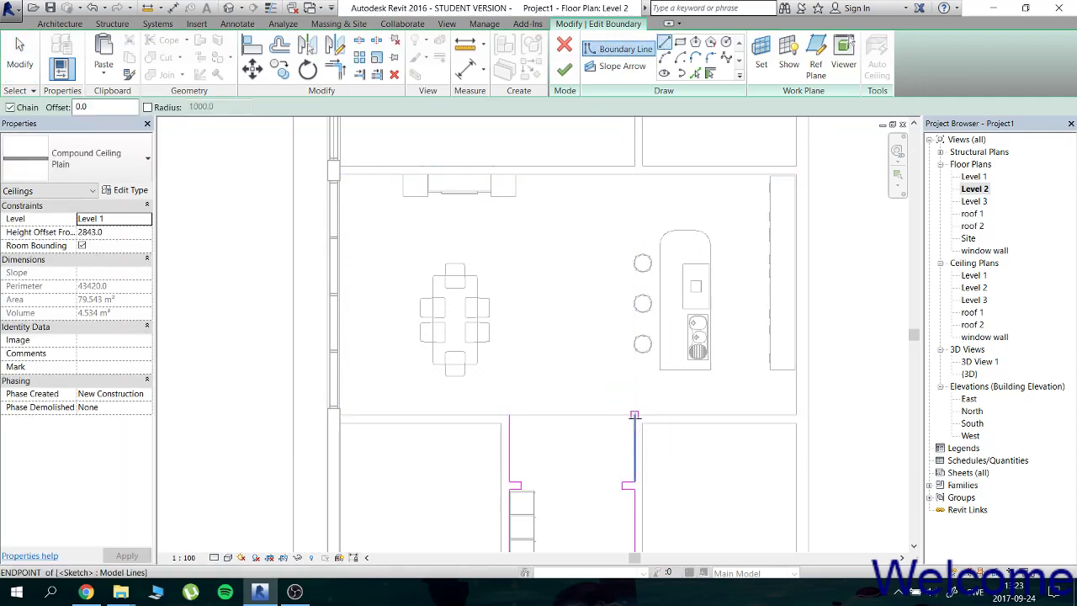
{"action": "left_click", "coordinate": [635, 417]}
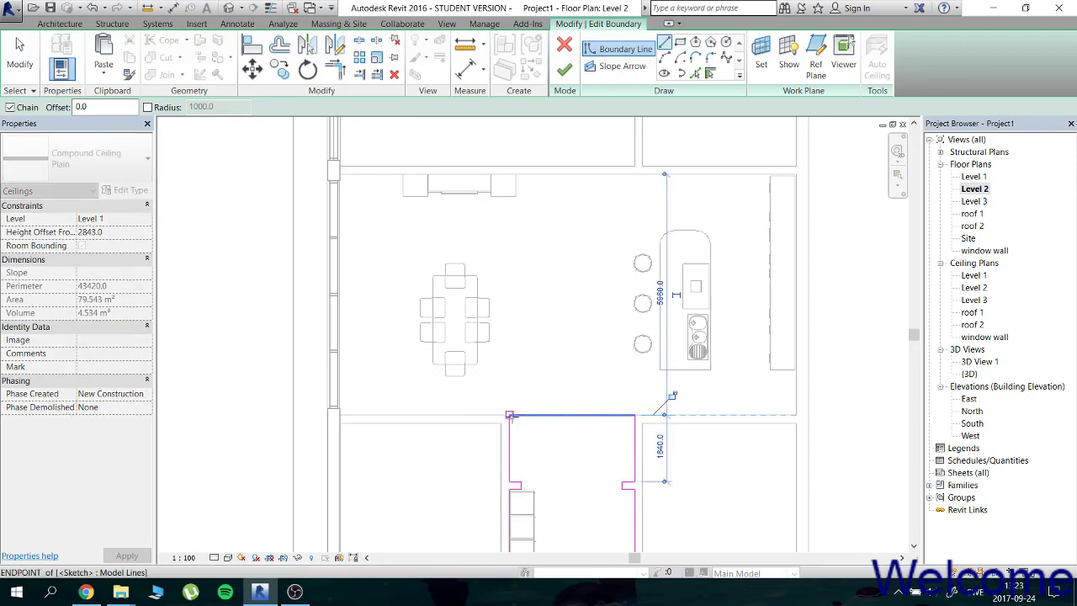
{"action": "left_click", "coordinate": [565, 69]}
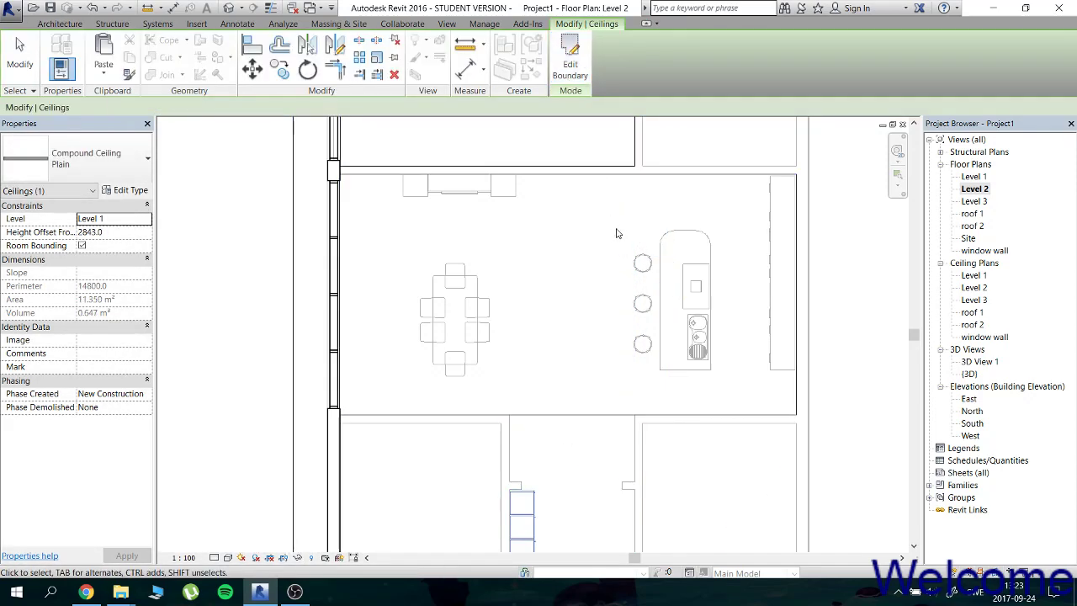
{"action": "middle_click_drag", "start_coordinate": [639, 229], "coordinate": [642, 320]}
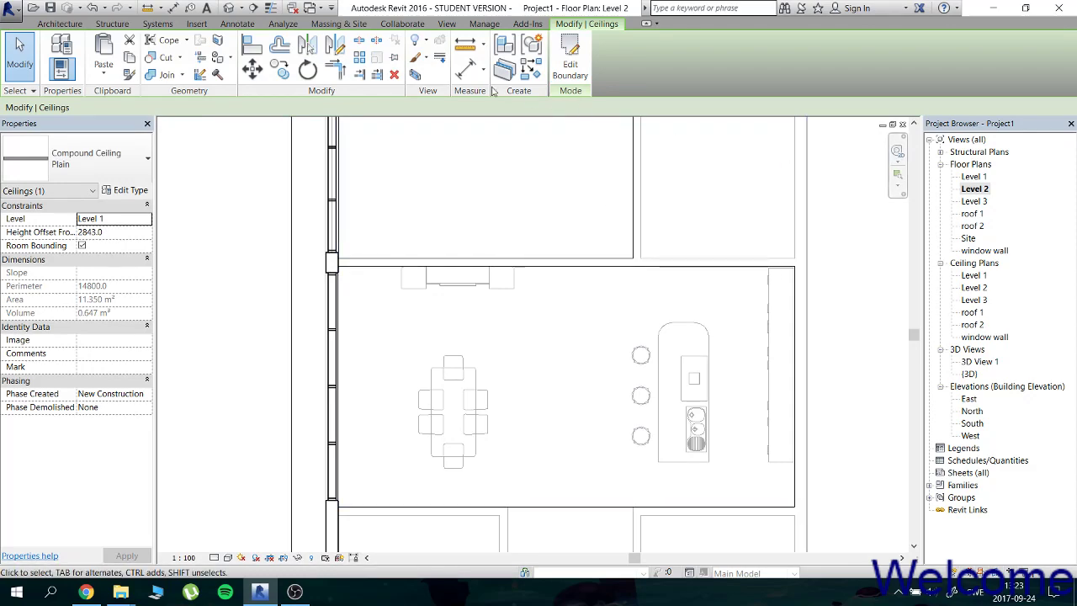
{"action": "left_click", "coordinate": [227, 9]}
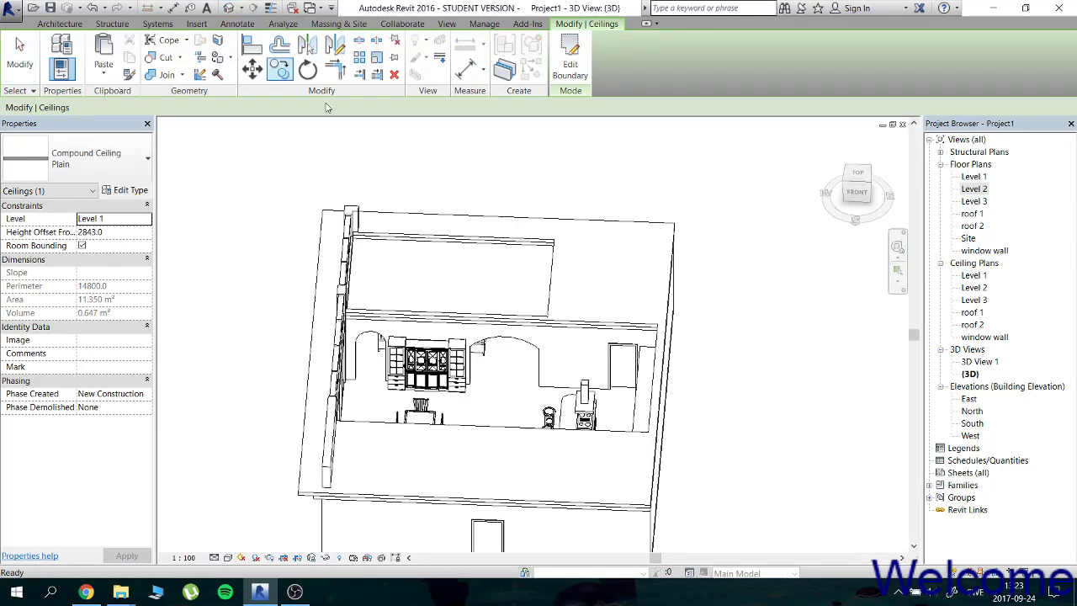
{"action": "double_click", "coordinate": [471, 282]}
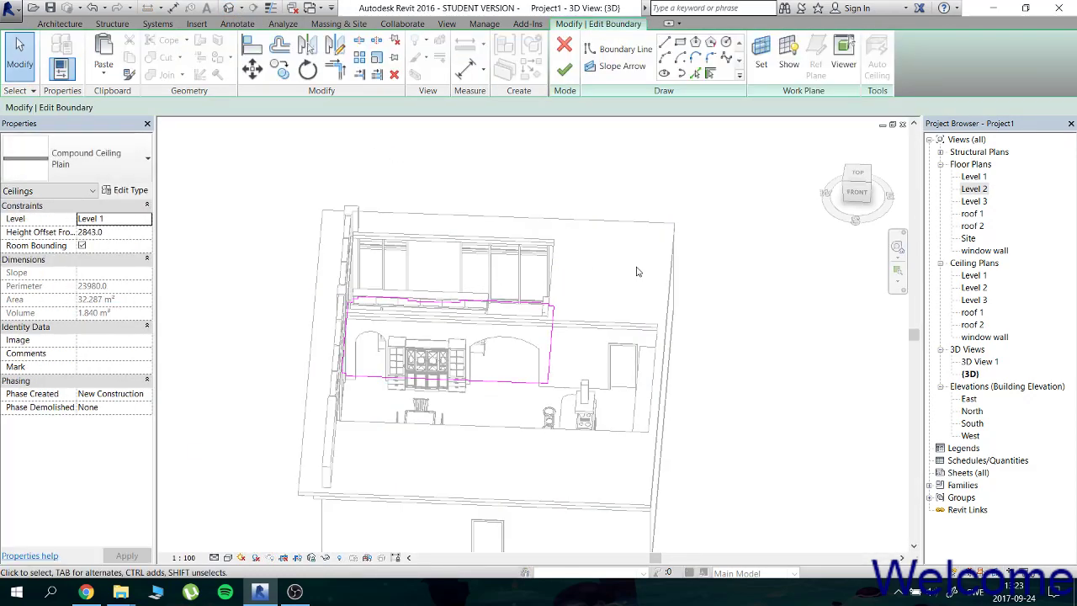
{"action": "left_click_drag", "start_coordinate": [647, 241], "coordinate": [465, 393]}
{"action": "left_click_drag", "start_coordinate": [179, 452], "coordinate": [180, 450]}
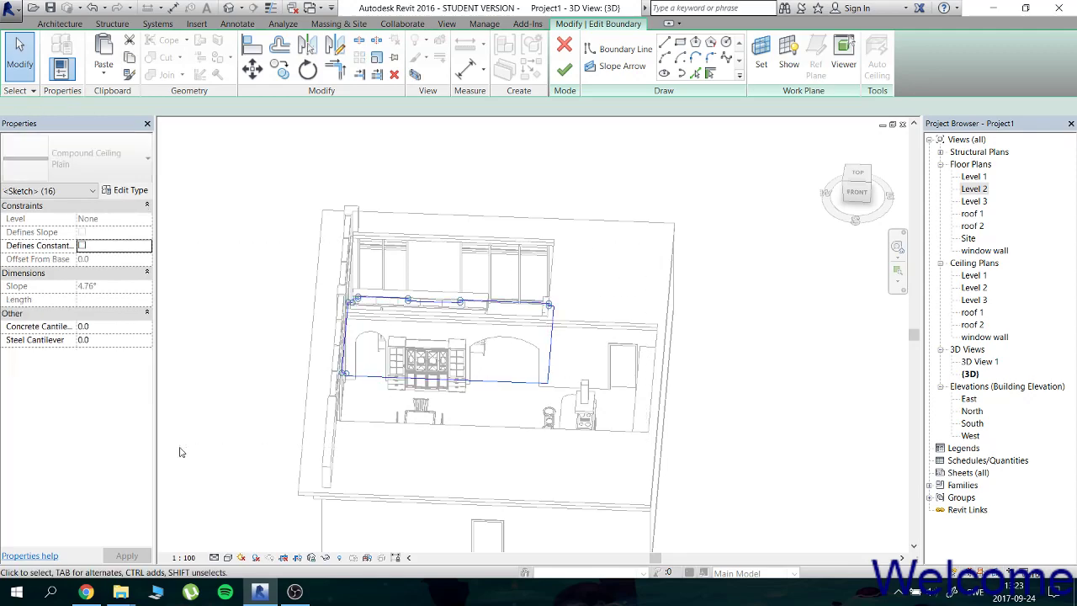
{"action": "key", "text": "Delete"}
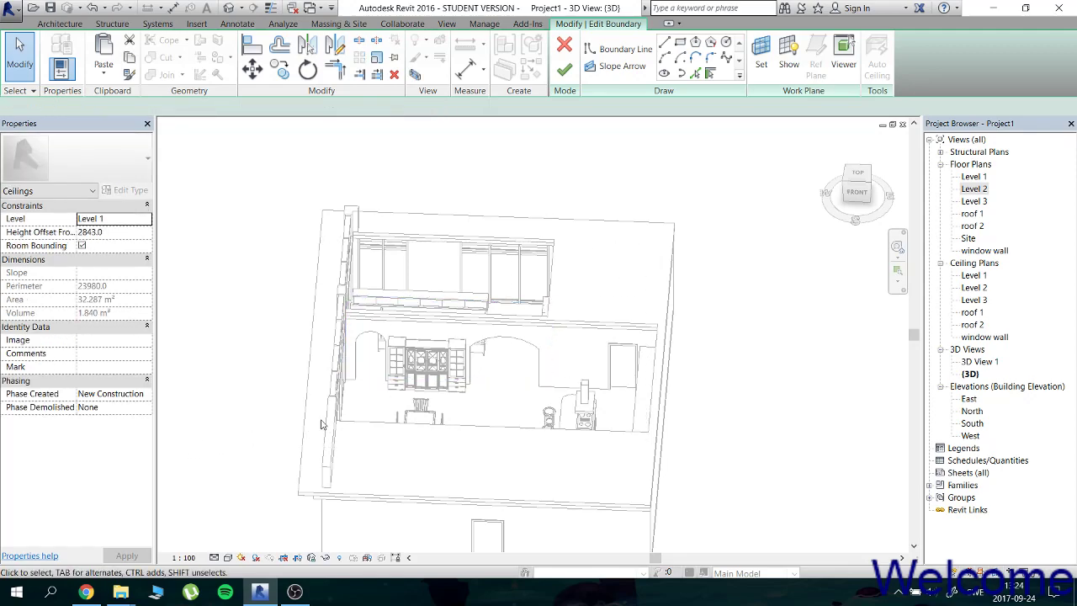
{"action": "left_click", "coordinate": [565, 74]}
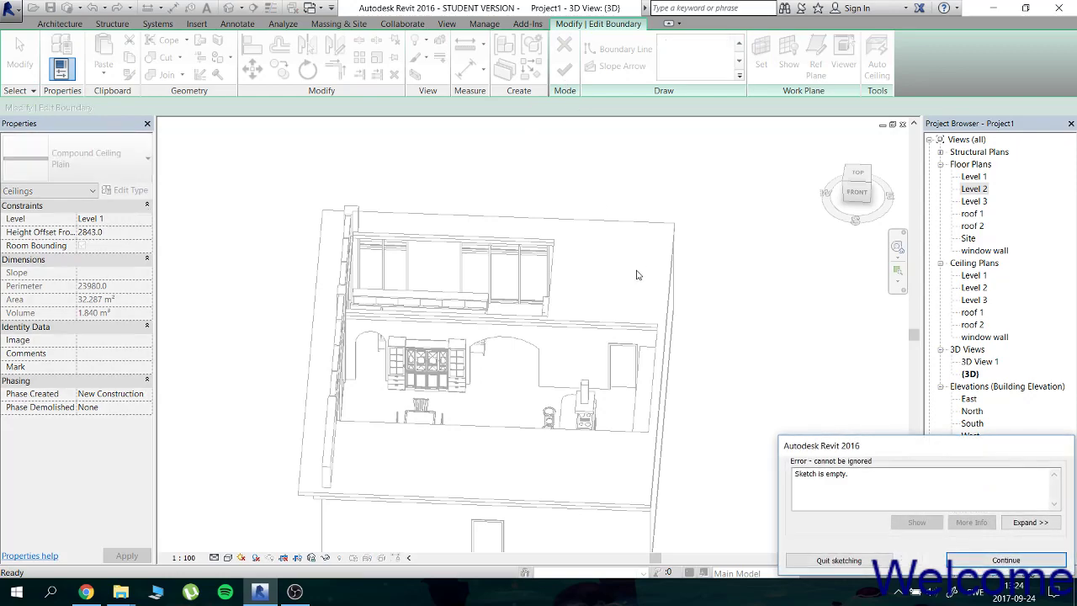
{"action": "left_click", "coordinate": [1005, 560]}
{"action": "left_click", "coordinate": [563, 46]}
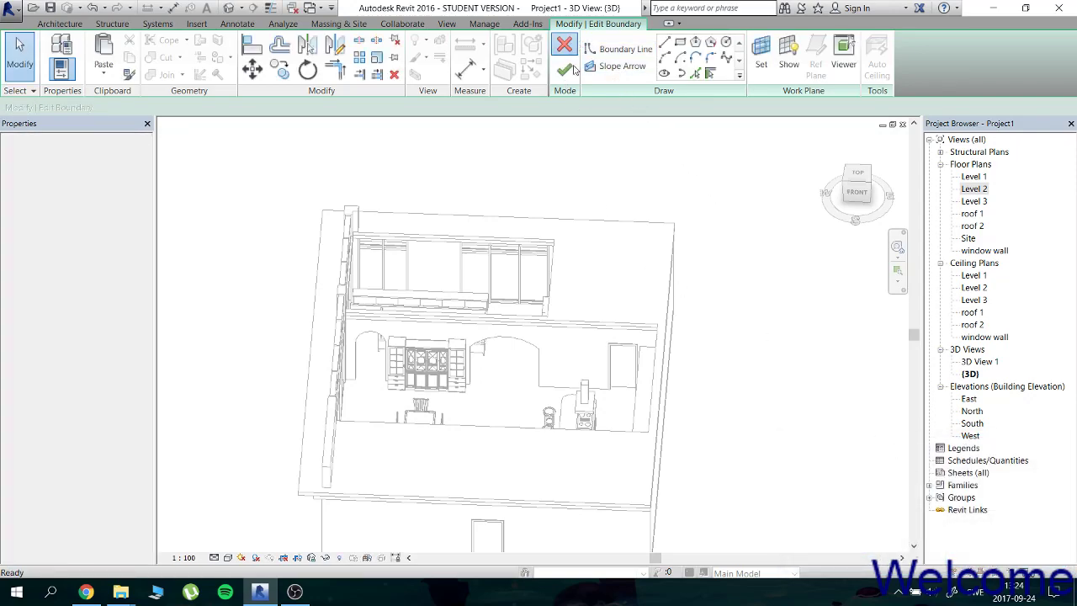
{"action": "left_click", "coordinate": [572, 306]}
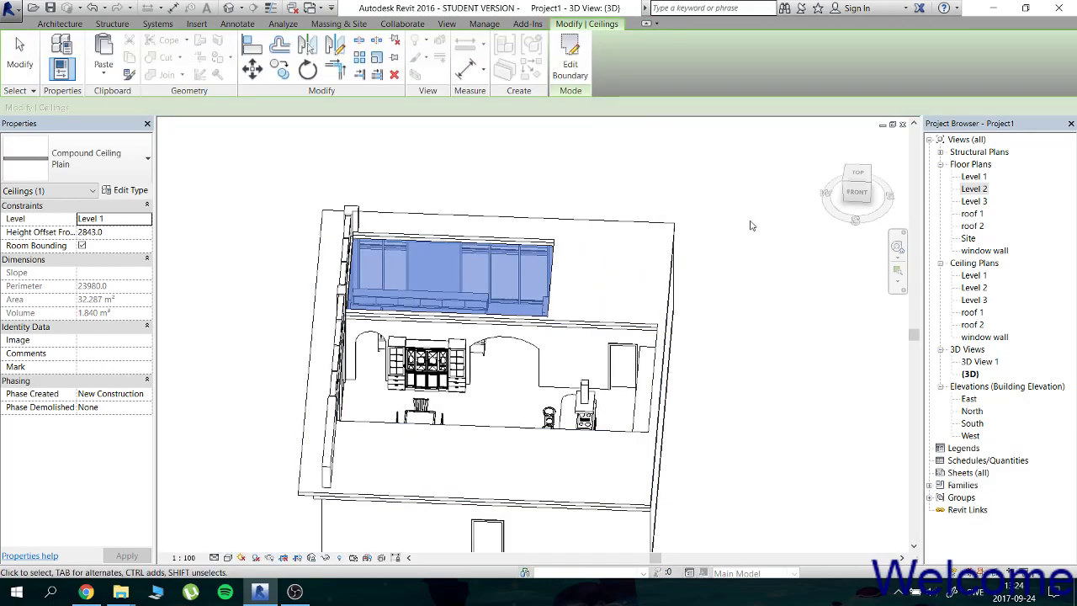
{"action": "left_click", "coordinate": [473, 287]}
{"action": "key", "text": "Escape"}
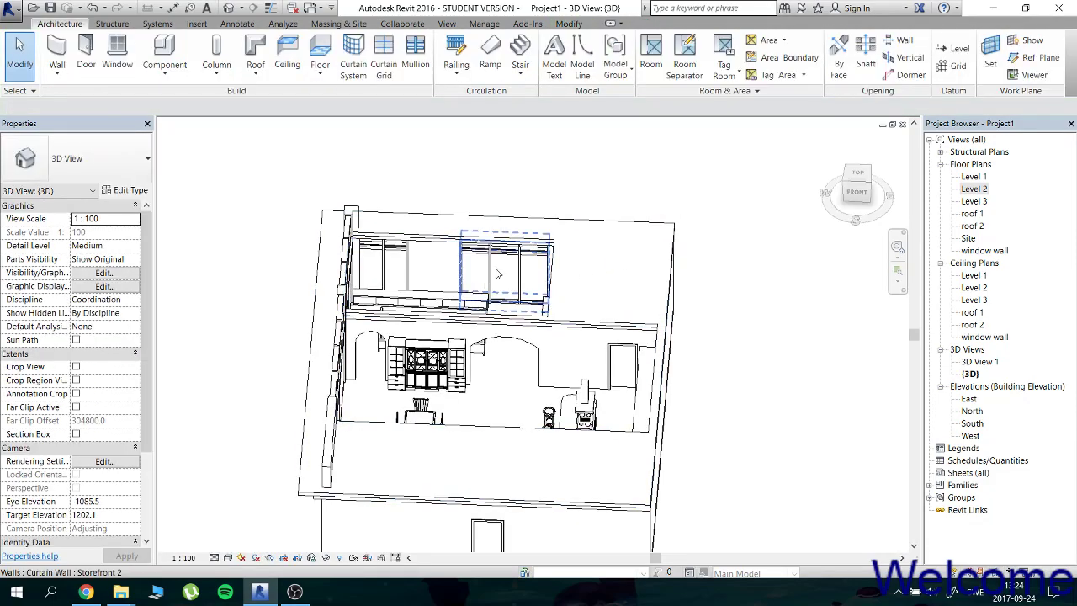
{"action": "mouse_move", "coordinate": [734, 194]}
{"action": "middle_mouse_down", "text": "shift"}
{"action": "mouse_move", "coordinate": [580, 200]}
{"action": "mouse_move", "coordinate": [516, 224]}
{"action": "mouse_move", "coordinate": [551, 211]}
{"action": "mouse_move", "coordinate": [538, 227]}
{"action": "mouse_move", "coordinate": [524, 221]}
{"action": "mouse_move", "coordinate": [709, 241]}
{"action": "mouse_move", "coordinate": [465, 235]}
{"action": "mouse_move", "coordinate": [493, 216]}
{"action": "mouse_move", "coordinate": [433, 250]}
{"action": "mouse_move", "coordinate": [543, 194]}
{"action": "mouse_move", "coordinate": [642, 202]}
{"action": "mouse_move", "coordinate": [673, 223]}
{"action": "mouse_move", "coordinate": [700, 306]}
{"action": "middle_mouse_up", "text": "shift"}
{"action": "scroll", "coordinate": [534, 228], "scroll_direction": "up", "scroll_amount": 2}
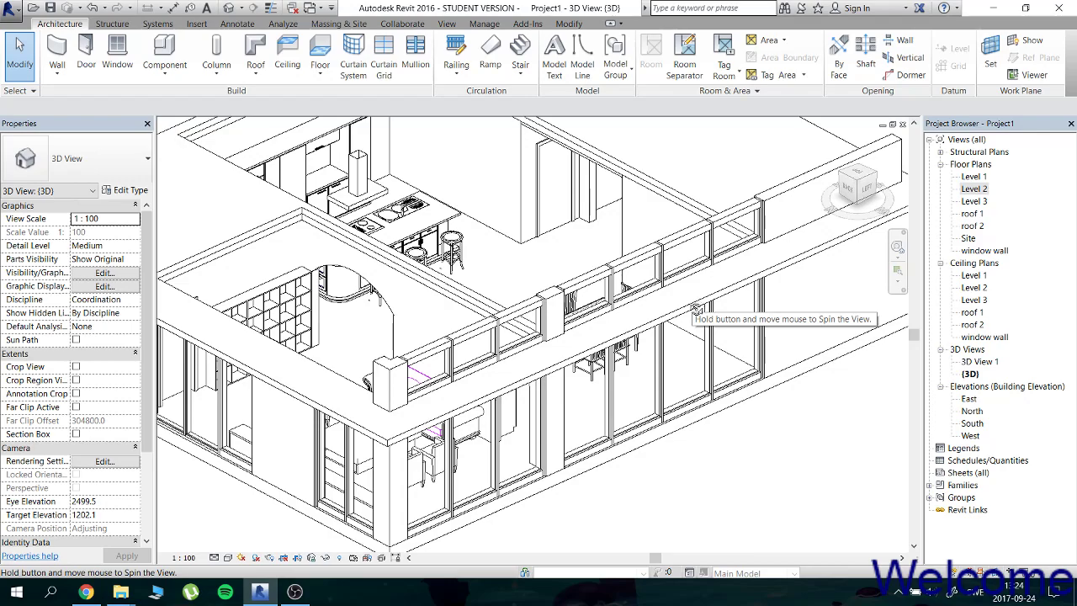
{"action": "mouse_move", "coordinate": [698, 310]}
{"action": "middle_mouse_down", "text": "shift"}
{"action": "mouse_move", "coordinate": [631, 228]}
{"action": "mouse_move", "coordinate": [537, 302]}
{"action": "mouse_move", "coordinate": [469, 197]}
{"action": "middle_mouse_up", "text": "shift"}
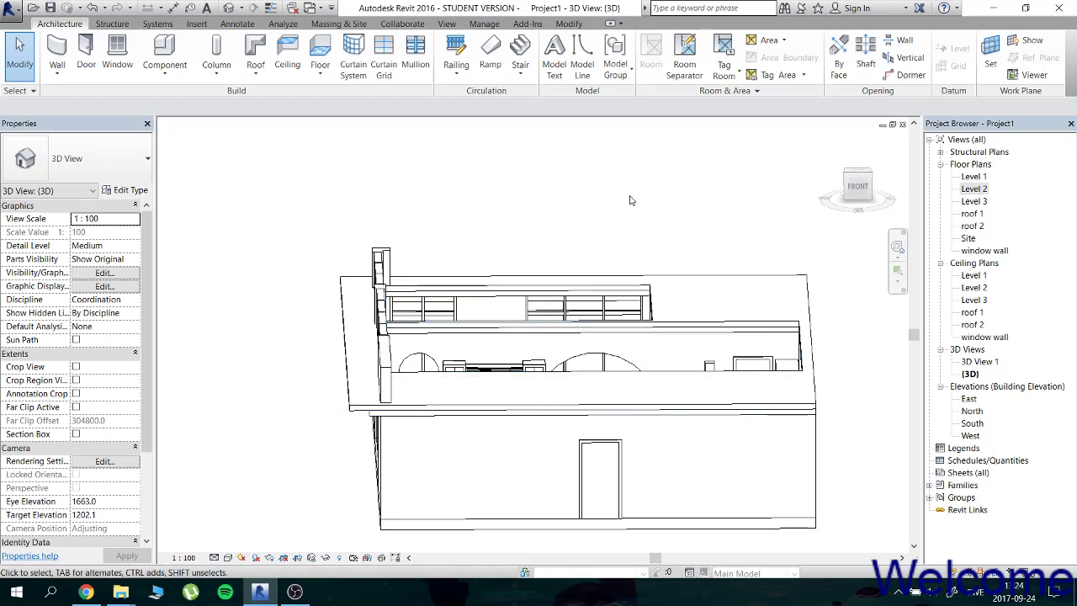
{"action": "mouse_move", "coordinate": [631, 192]}
{"action": "middle_mouse_down", "text": "shift"}
{"action": "mouse_move", "coordinate": [655, 330]}
{"action": "mouse_move", "coordinate": [629, 335]}
{"action": "middle_mouse_up", "text": "shift"}
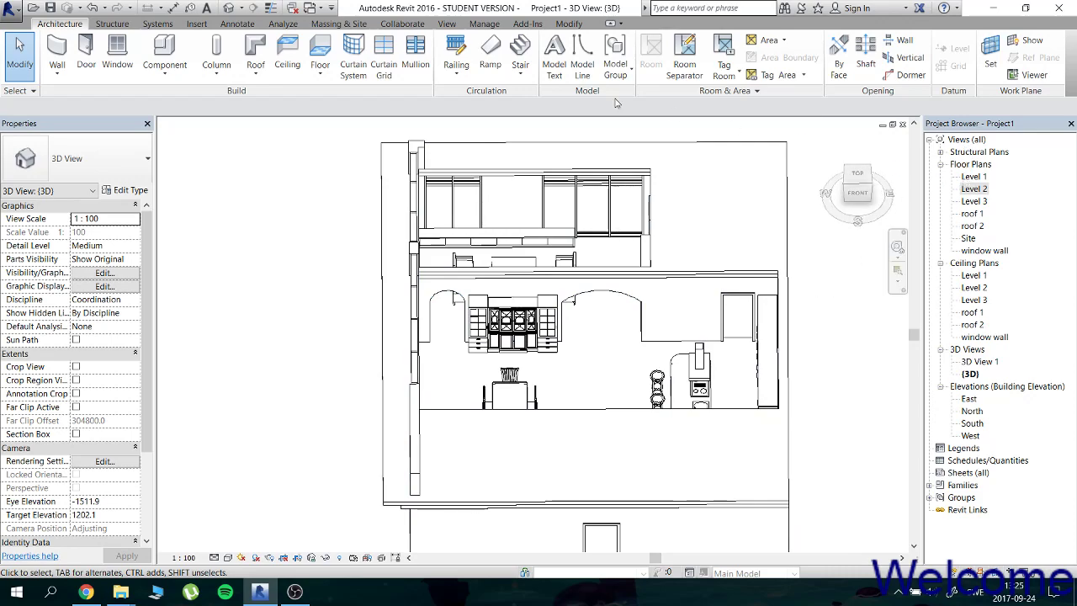
{"action": "mouse_move", "coordinate": [476, 206]}
{"action": "middle_mouse_down", "text": "shift"}
{"action": "mouse_move", "coordinate": [619, 219]}
{"action": "mouse_move", "coordinate": [752, 176]}
{"action": "mouse_move", "coordinate": [838, 180]}
{"action": "mouse_move", "coordinate": [726, 156]}
{"action": "mouse_move", "coordinate": [700, 195]}
{"action": "mouse_move", "coordinate": [723, 199]}
{"action": "mouse_move", "coordinate": [731, 267]}
{"action": "middle_mouse_up", "text": "shift"}
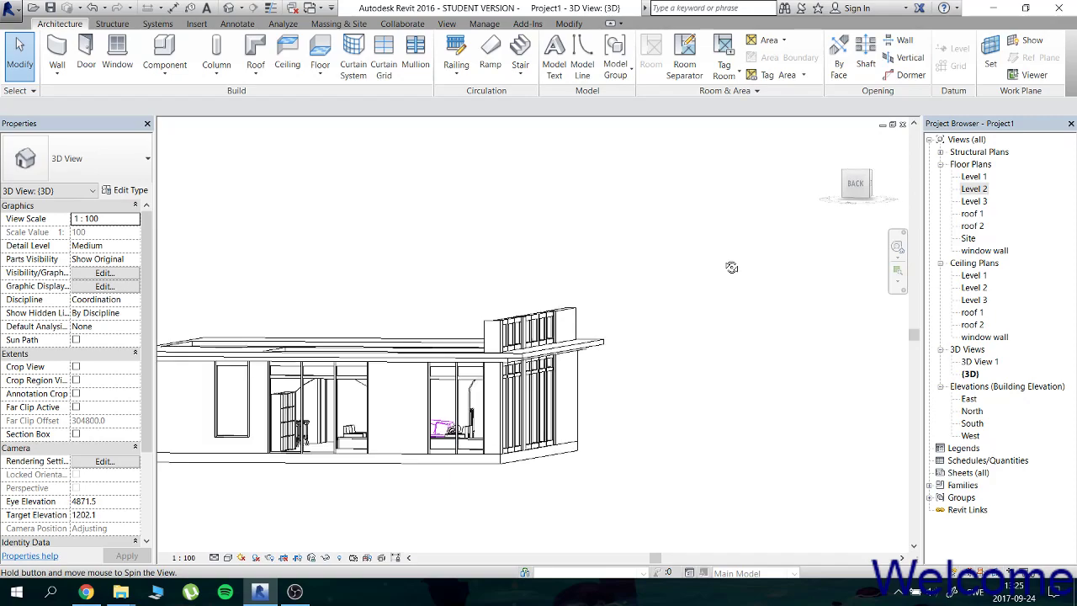
{"action": "middle_click_drag", "start_coordinate": [731, 267], "coordinate": [741, 331], "text": "shift"}
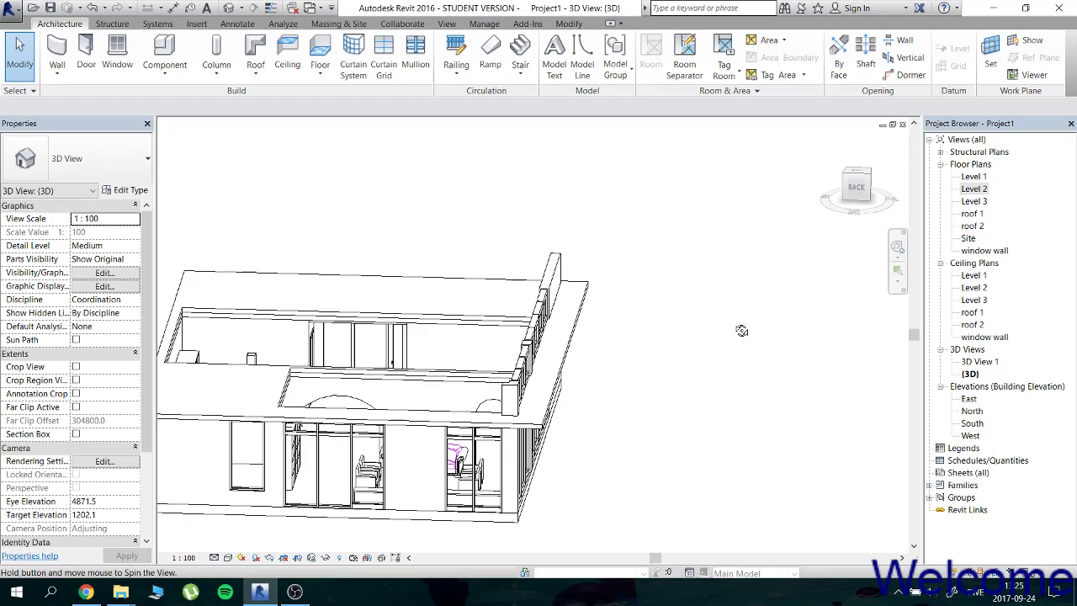
Start a Roof by Footprint on Level 2 with the Rectangle tool, keeping the Generic - 400mm type.
{"action": "double_click", "coordinate": [981, 189]}
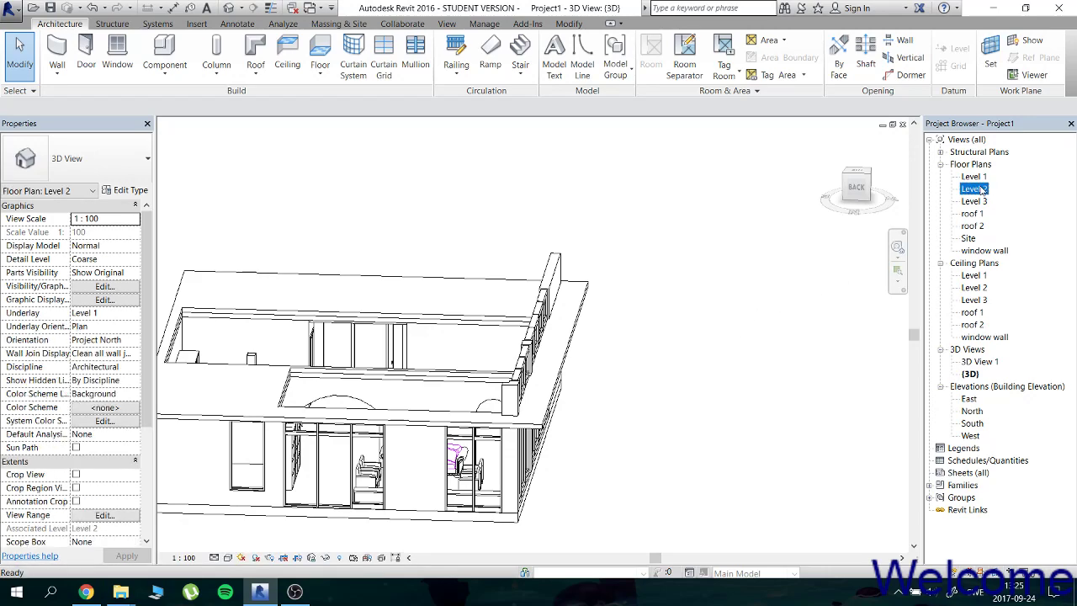
{"action": "left_click", "coordinate": [255, 48]}
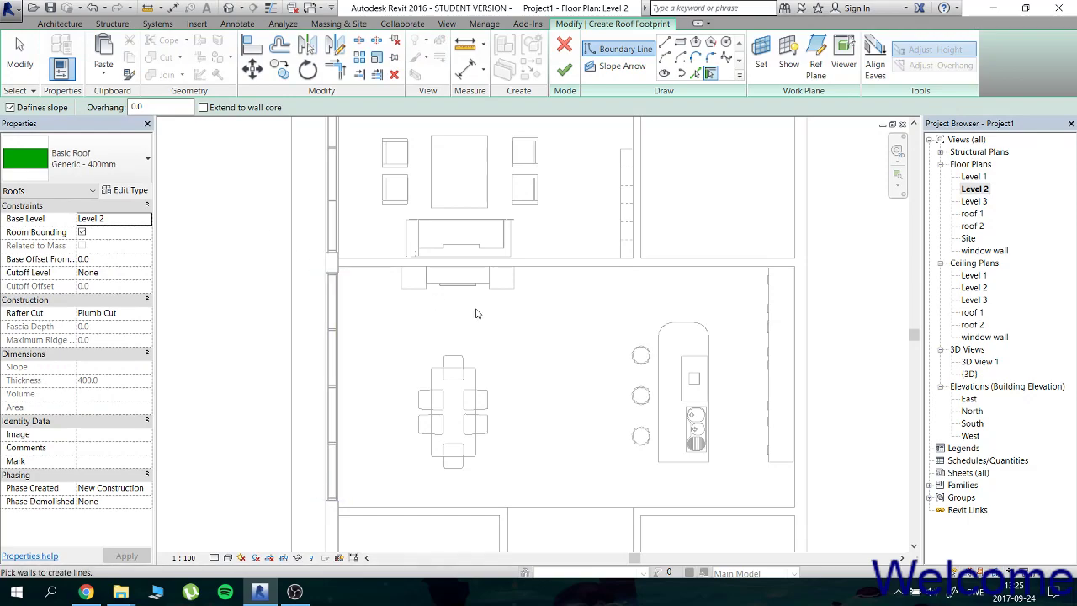
{"action": "scroll", "coordinate": [483, 317], "scroll_direction": "down", "scroll_amount": 2}
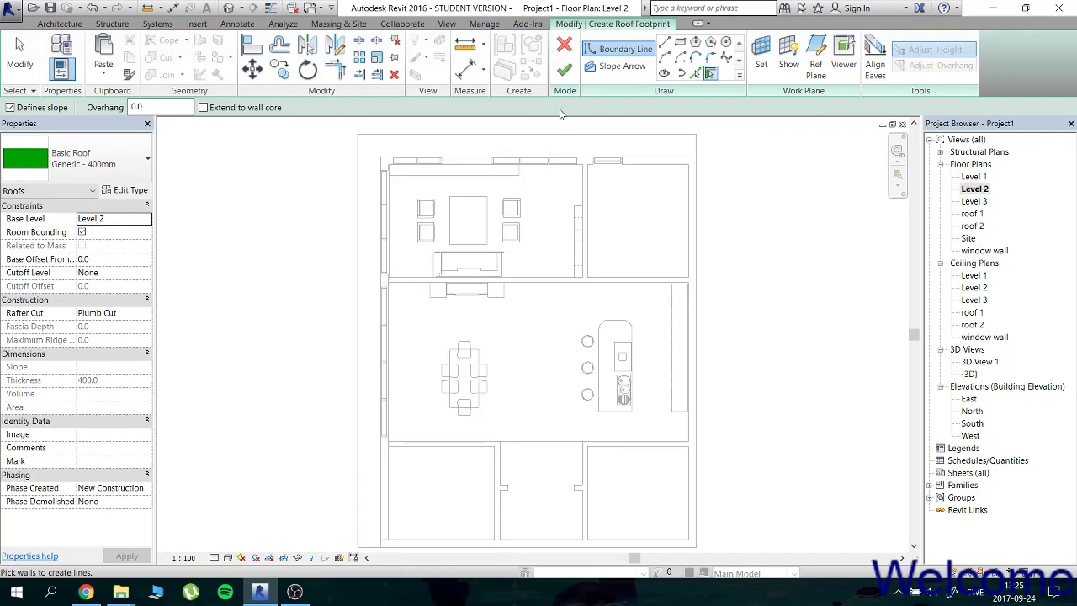
{"action": "left_click", "coordinate": [680, 42]}
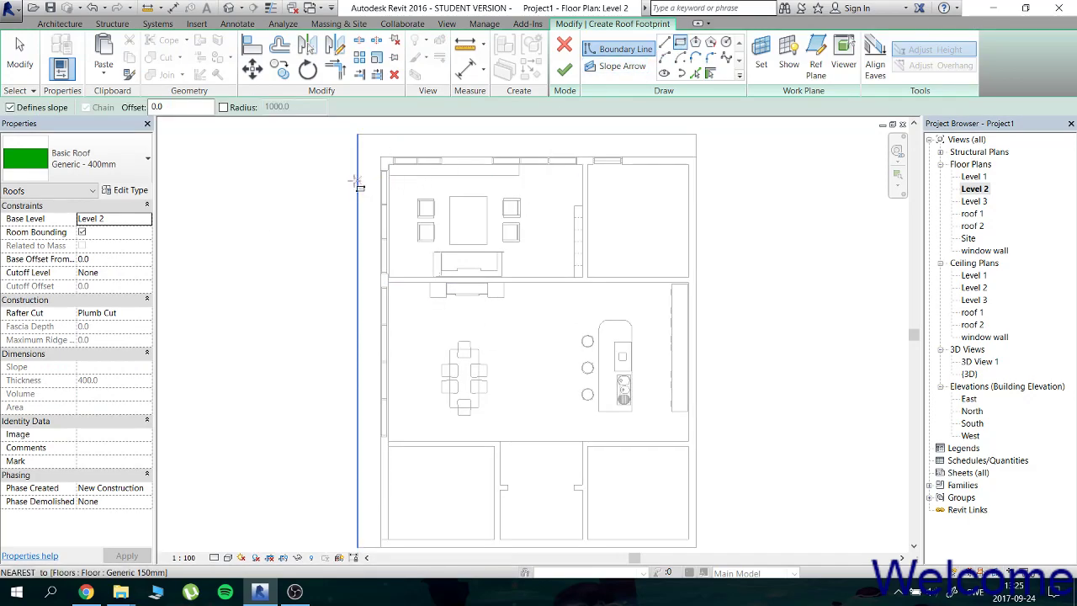
{"action": "scroll", "coordinate": [321, 180], "scroll_direction": "down", "scroll_amount": 1}
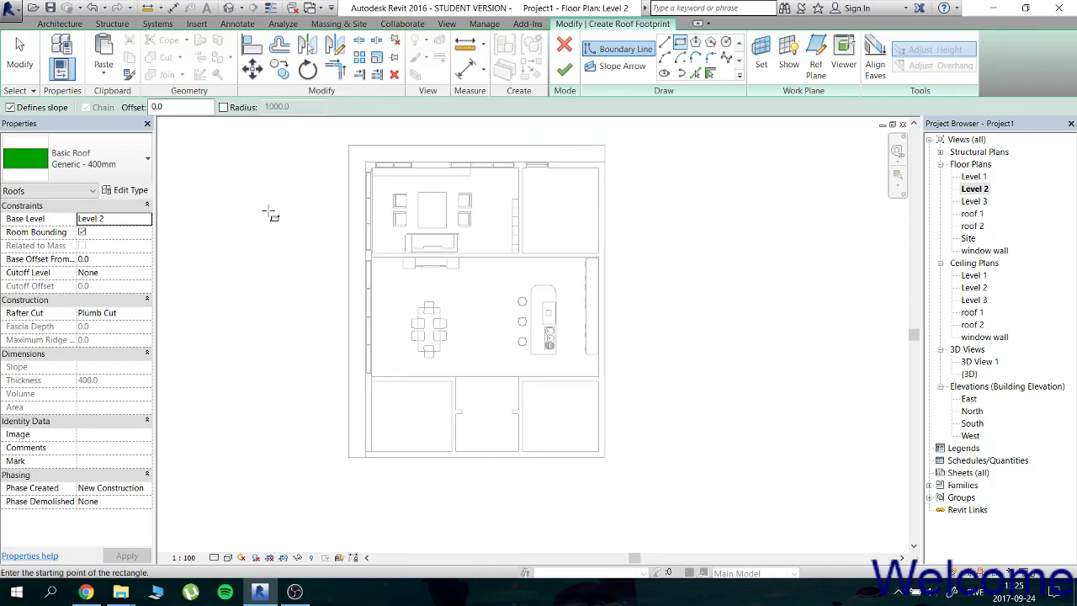
{"action": "left_click", "coordinate": [139, 166]}
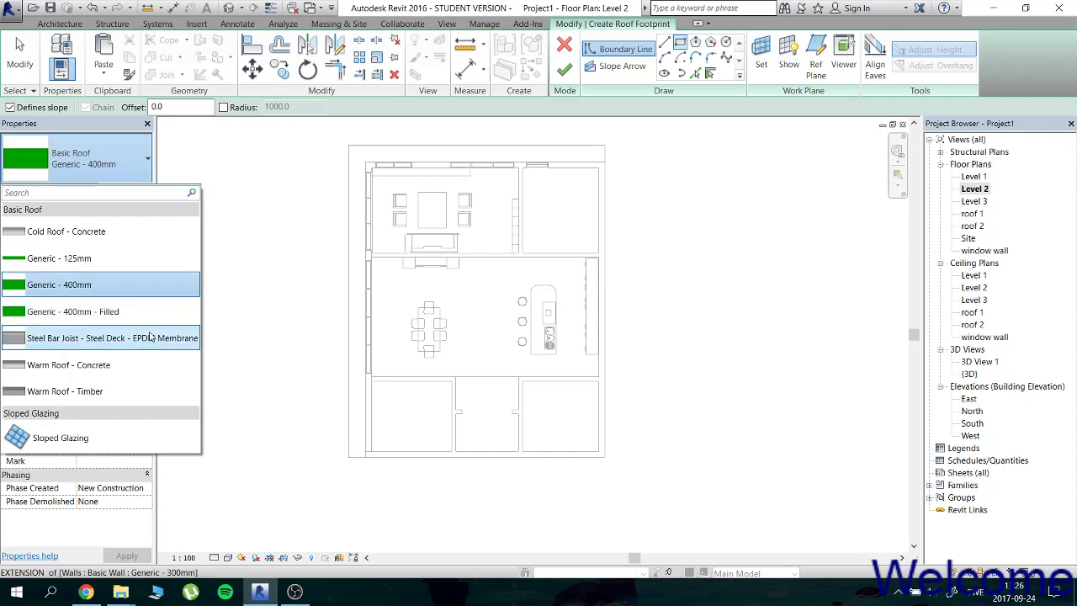
{"action": "left_click", "coordinate": [146, 286]}
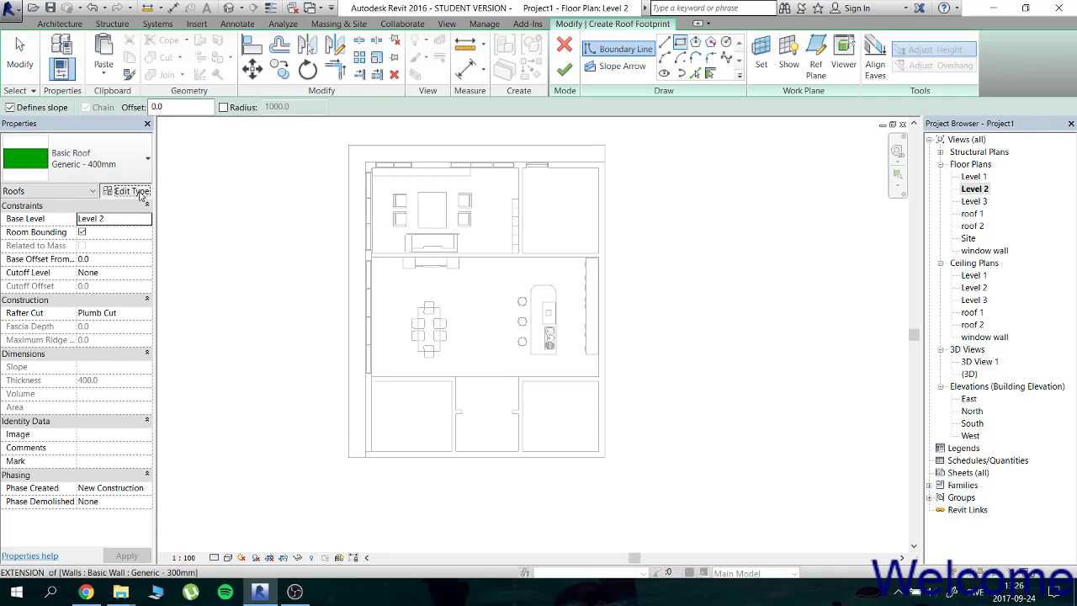
Duplicate the Generic - 400mm roof type and rename the copy Generic - 300mm 2.
{"action": "left_click", "coordinate": [131, 191]}
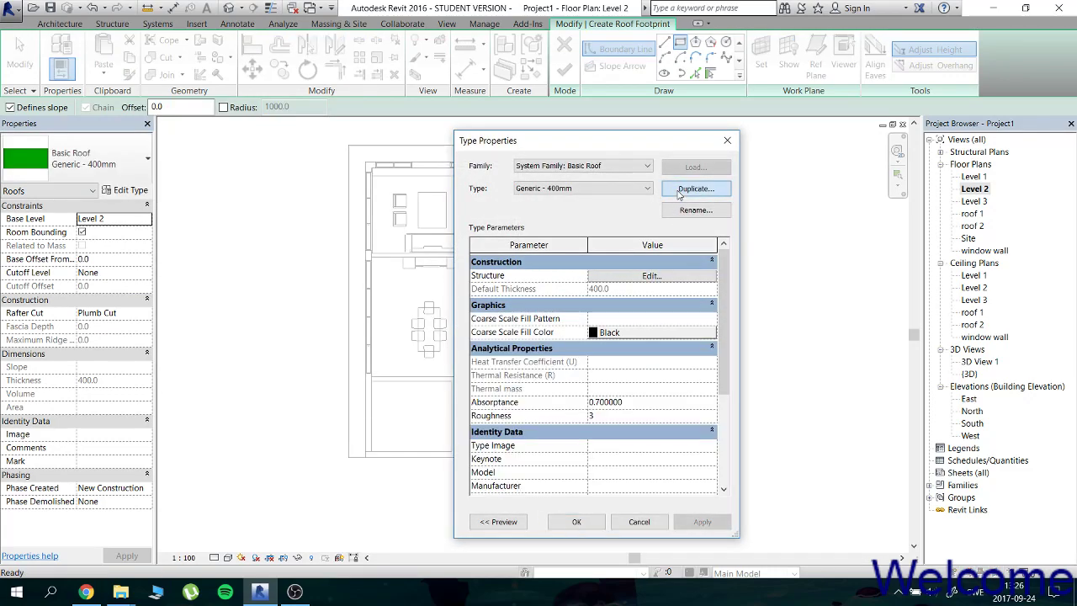
{"action": "left_click", "coordinate": [679, 190]}
{"action": "left_click", "coordinate": [582, 329]}
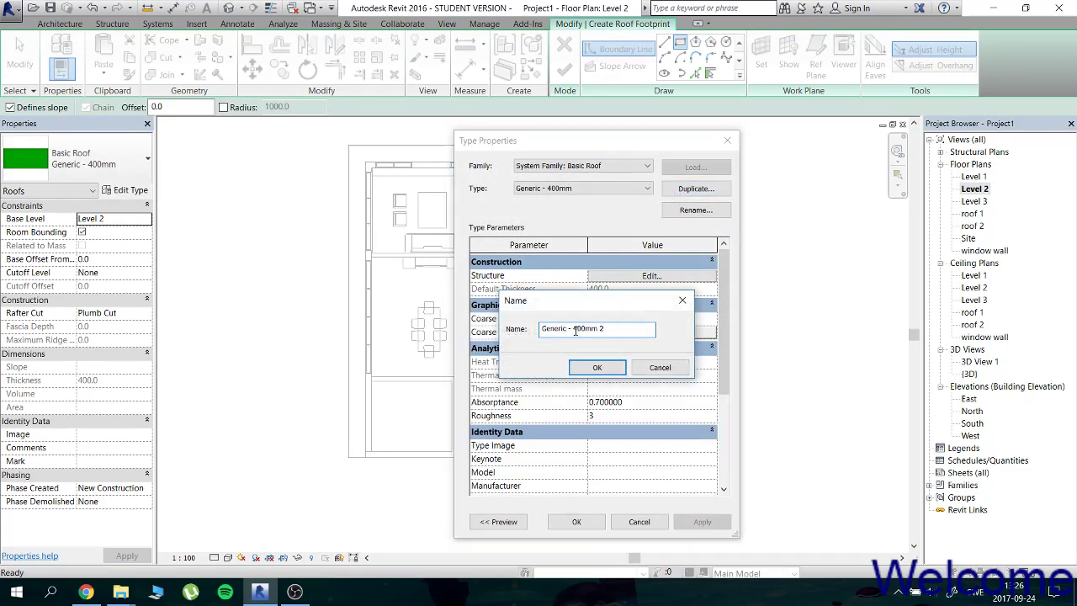
{"action": "left_click_drag", "start_coordinate": [573, 330], "coordinate": [583, 328]}
{"action": "type", "text": "300"}
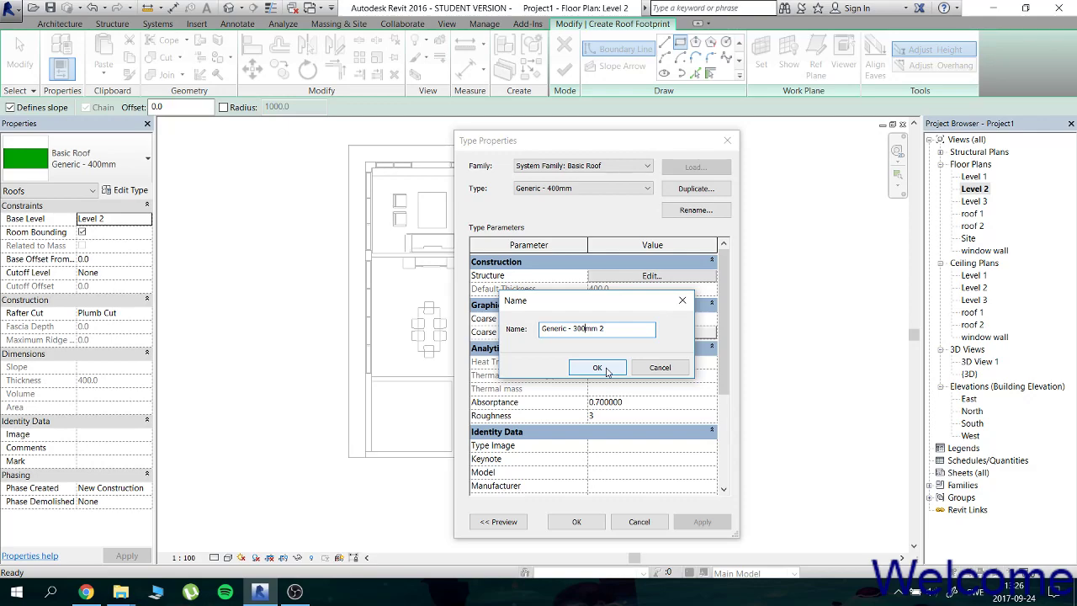
Create roof type 'Generic - 300mm 2' with a 300 mm structure layer and pick the Rectangle sketch tool.
{"action": "left_click", "coordinate": [606, 369]}
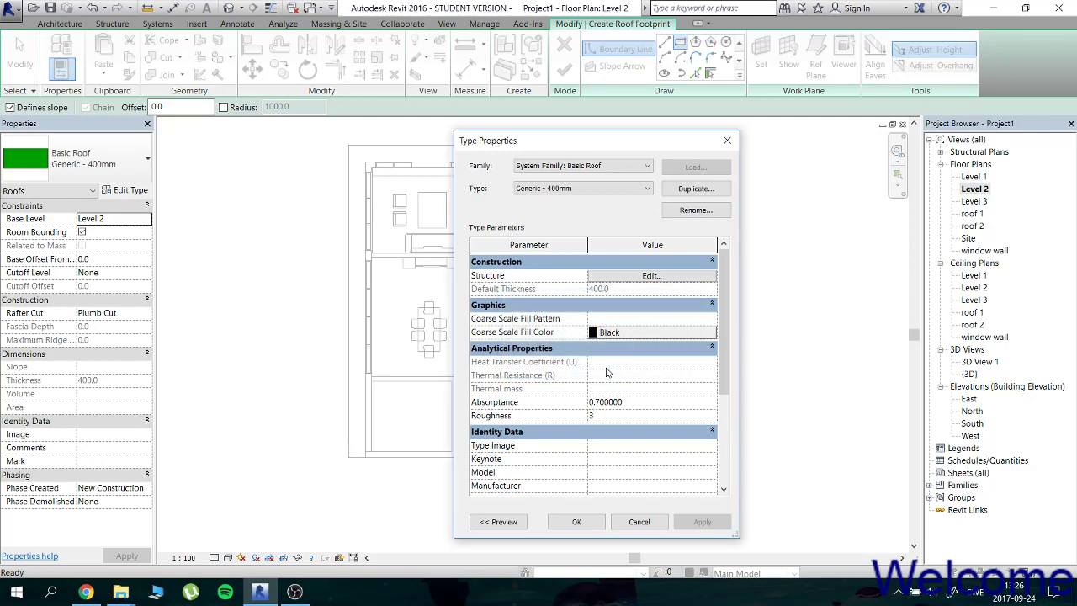
{"action": "left_click", "coordinate": [627, 291]}
{"action": "left_click", "coordinate": [636, 278]}
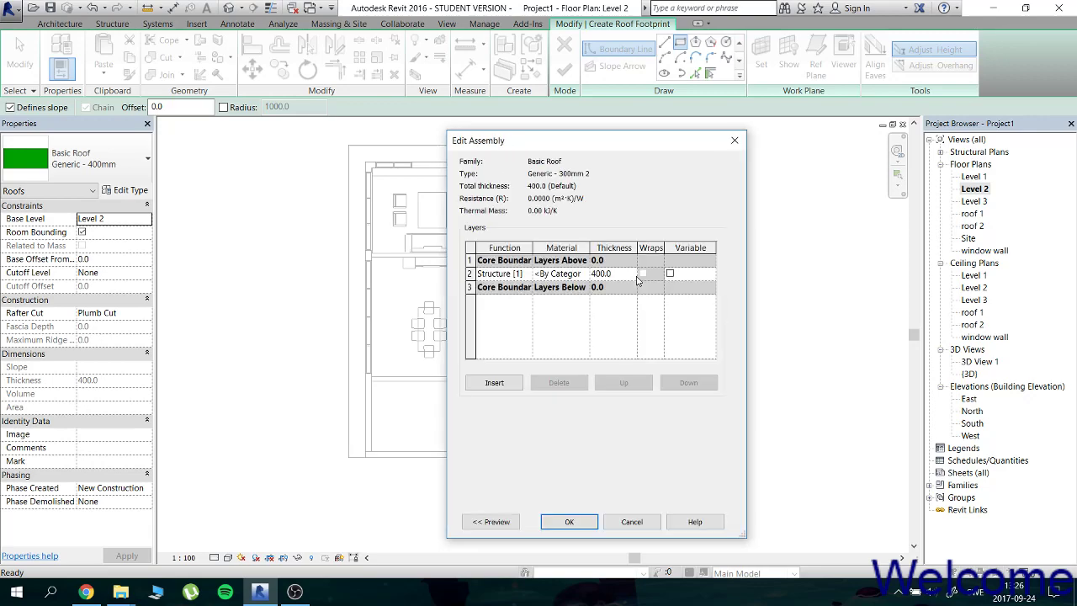
{"action": "left_click", "coordinate": [614, 273]}
{"action": "left_click_drag", "start_coordinate": [616, 273], "coordinate": [569, 279]}
{"action": "type", "text": "300"}
{"action": "left_click", "coordinate": [586, 528]}
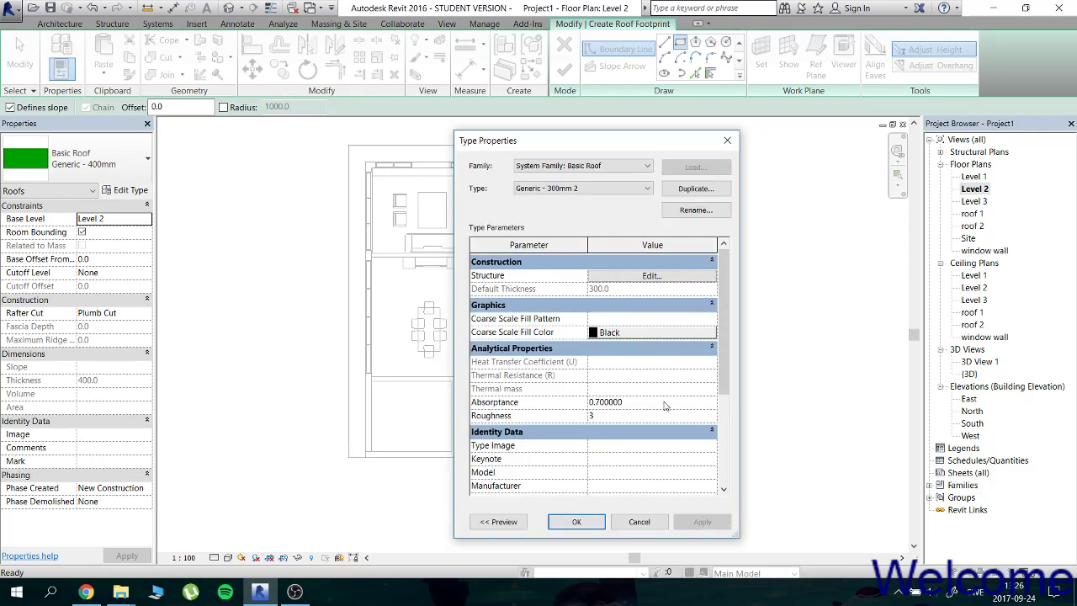
{"action": "left_click", "coordinate": [576, 522]}
{"action": "left_click", "coordinate": [679, 42]}
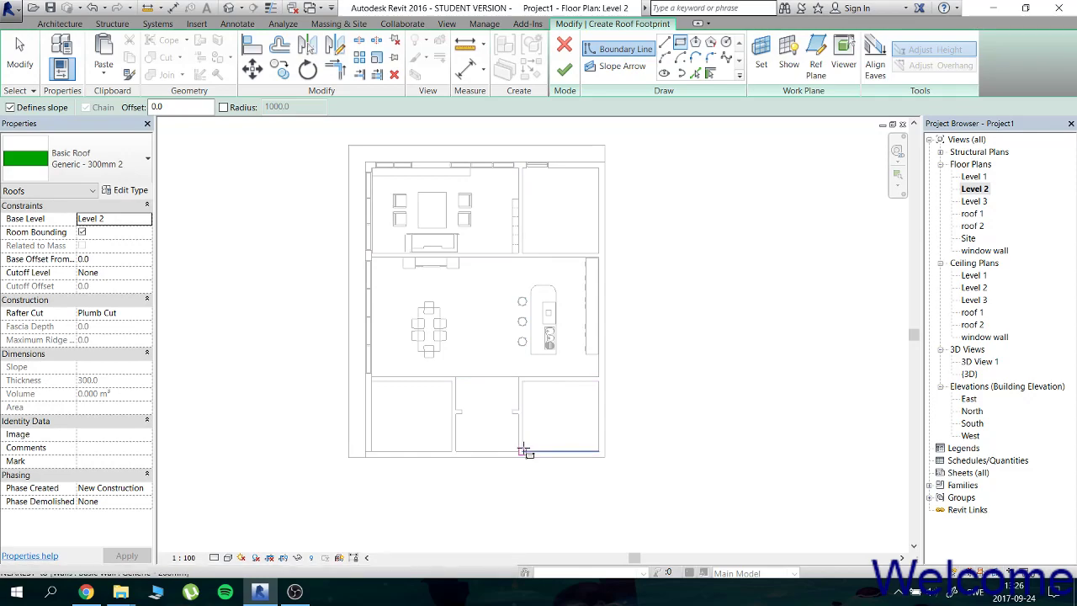
Draw the rectangular roof footprint from the bottom wall to beyond the house's top-left corner.
{"action": "scroll", "coordinate": [520, 456], "scroll_direction": "up", "scroll_amount": 2}
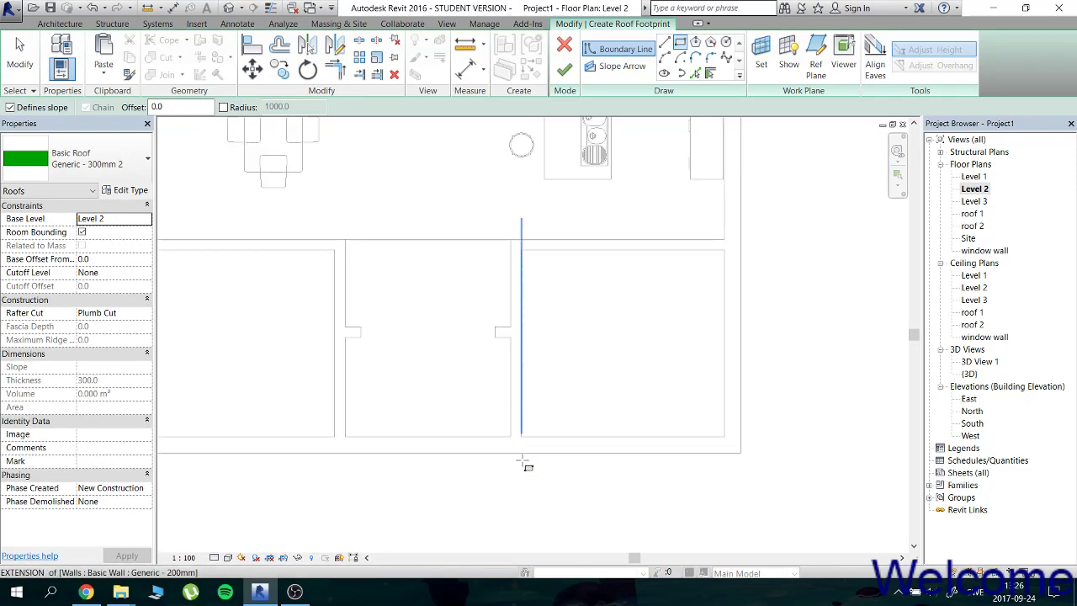
{"action": "scroll", "coordinate": [516, 454], "scroll_direction": "up", "scroll_amount": 2}
{"action": "scroll", "coordinate": [510, 444], "scroll_direction": "up", "scroll_amount": 2}
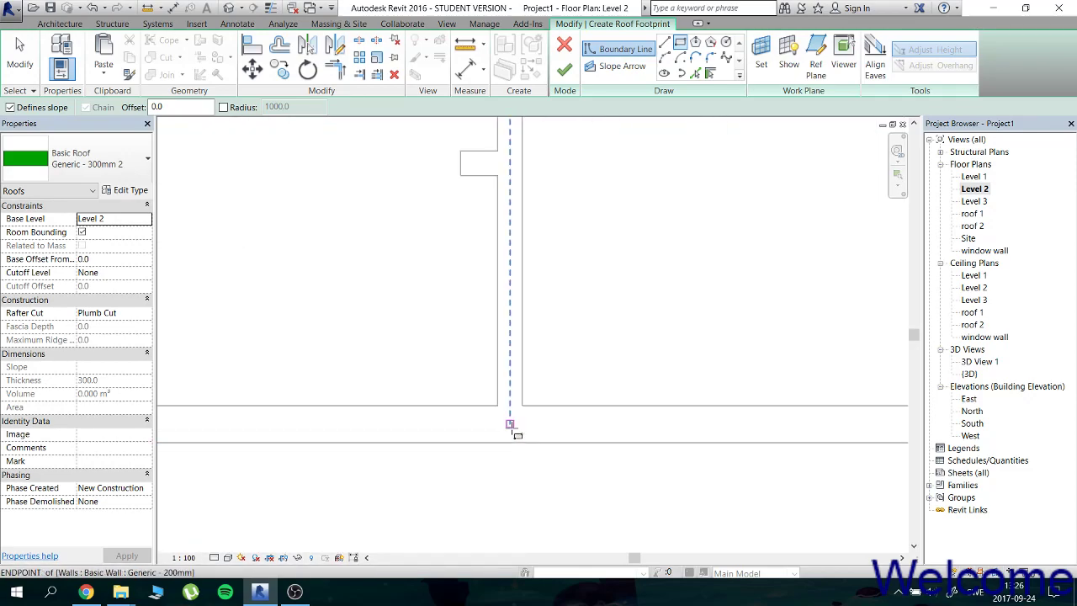
{"action": "left_click", "coordinate": [510, 441]}
{"action": "scroll", "coordinate": [499, 356], "scroll_direction": "down", "scroll_amount": 2}
{"action": "scroll", "coordinate": [395, 282], "scroll_direction": "down", "scroll_amount": 2}
{"action": "scroll", "coordinate": [356, 280], "scroll_direction": "up", "scroll_amount": 2}
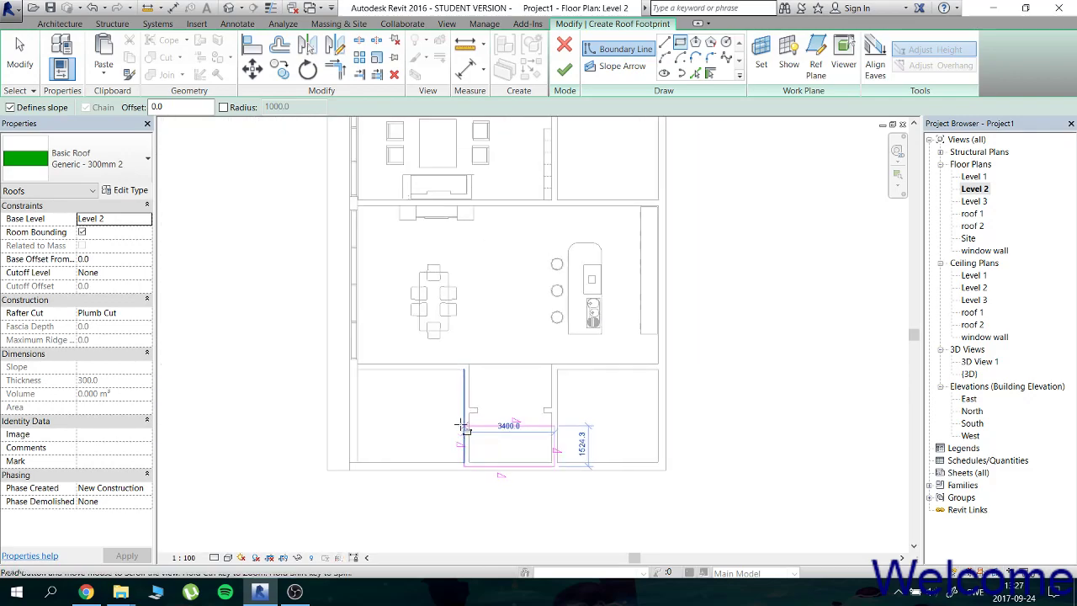
{"action": "left_click", "coordinate": [385, 241]}
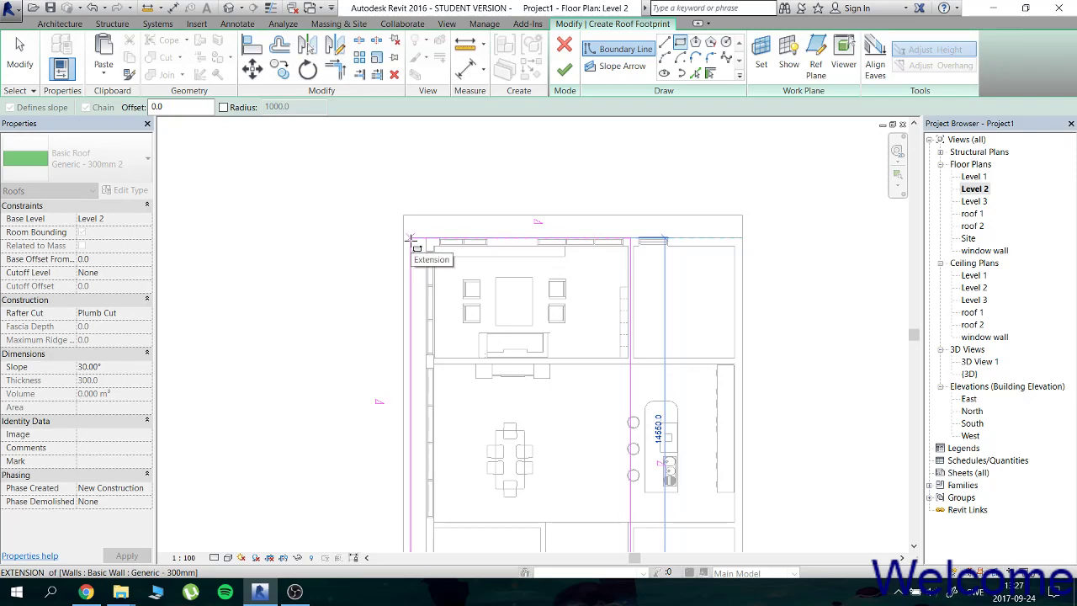
Complete the rectangle and nudge the bottom roof boundary line slightly lower.
{"action": "left_click", "coordinate": [346, 235]}
{"action": "key", "text": "Escape"}
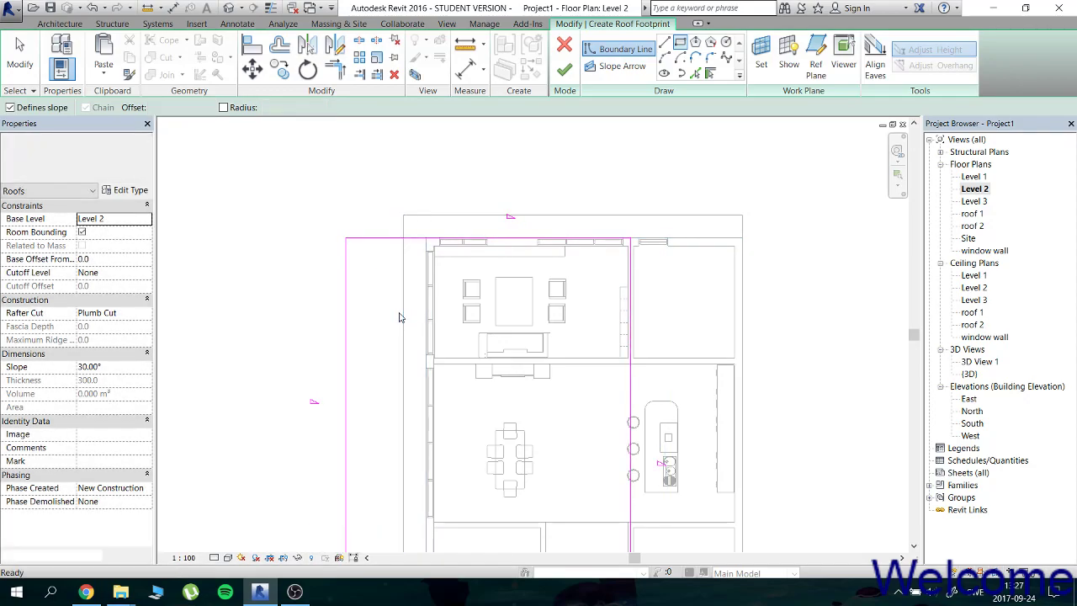
{"action": "mouse_move", "coordinate": [556, 499]}
{"action": "middle_mouse_down"}
{"action": "mouse_move", "coordinate": [507, 322]}
{"action": "mouse_move", "coordinate": [558, 353]}
{"action": "middle_mouse_up"}
{"action": "scroll", "coordinate": [507, 322], "scroll_direction": "up", "scroll_amount": 3}
{"action": "left_click", "coordinate": [566, 360]}
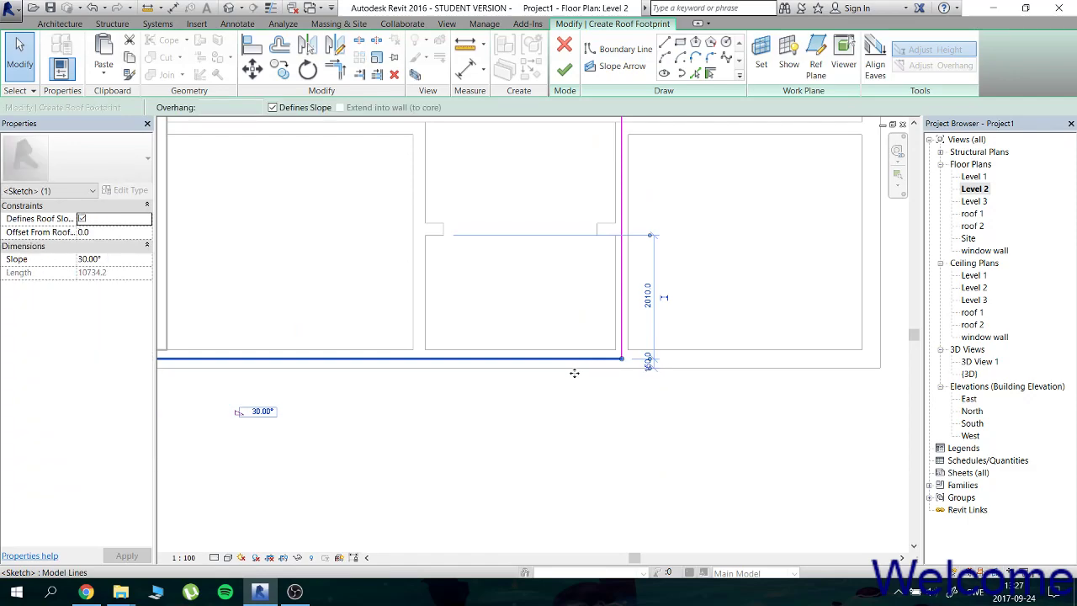
{"action": "left_click_drag", "start_coordinate": [573, 358], "coordinate": [573, 374]}
{"action": "key", "text": "Escape"}
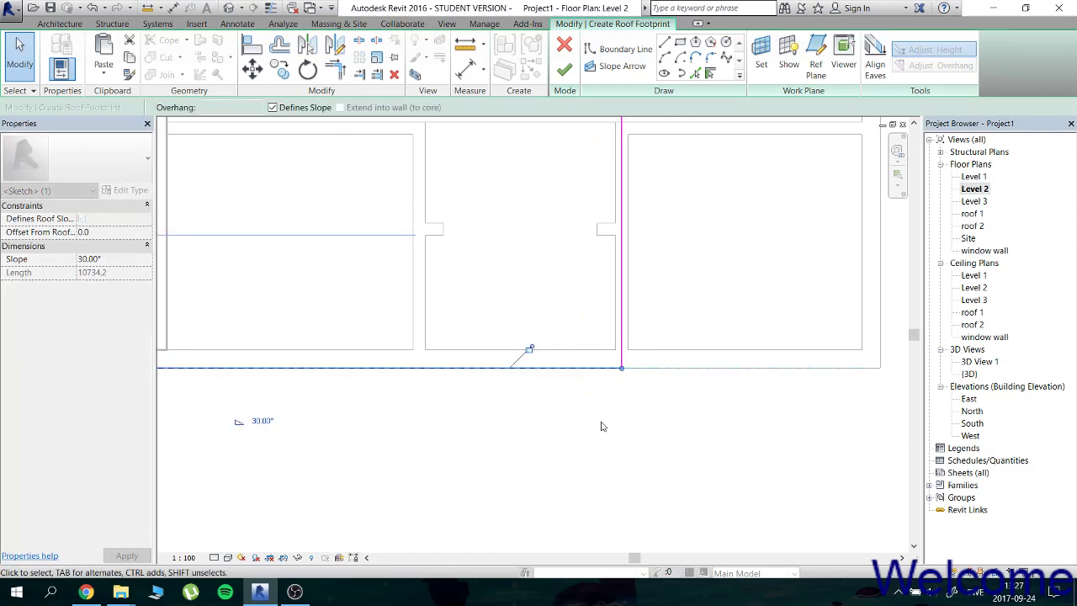
Offset the left roof boundary line using a 2500 temporary dimension.
{"action": "scroll", "coordinate": [514, 354], "scroll_direction": "down", "scroll_amount": 2}
{"action": "mouse_move", "coordinate": [469, 401]}
{"action": "middle_mouse_down"}
{"action": "mouse_move", "coordinate": [539, 324]}
{"action": "mouse_move", "coordinate": [601, 326]}
{"action": "middle_mouse_up"}
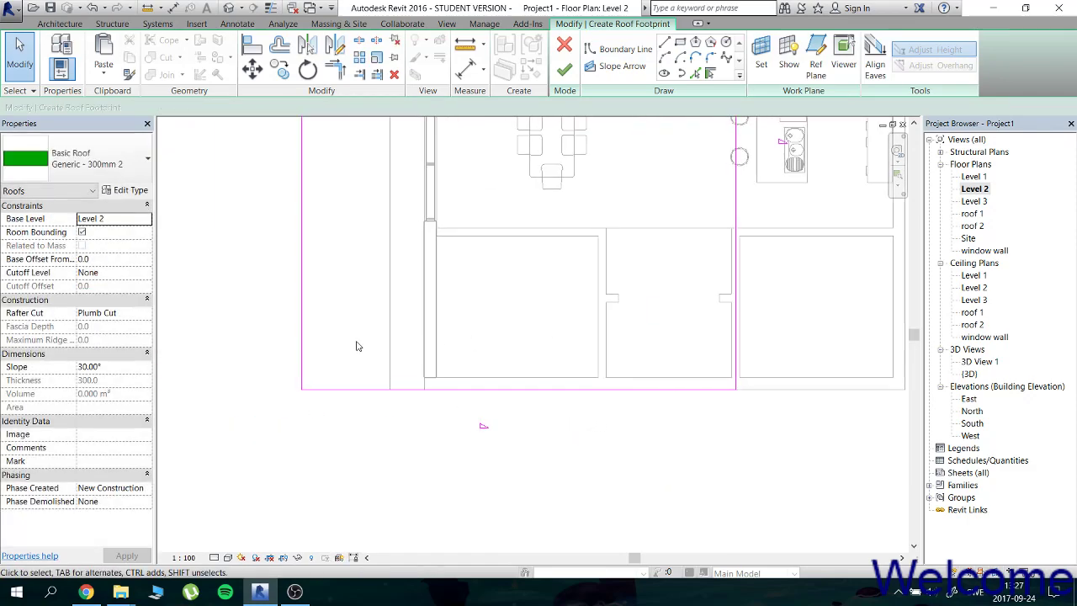
{"action": "left_click", "coordinate": [302, 314]}
{"action": "middle_click_drag", "start_coordinate": [328, 259], "coordinate": [420, 510]}
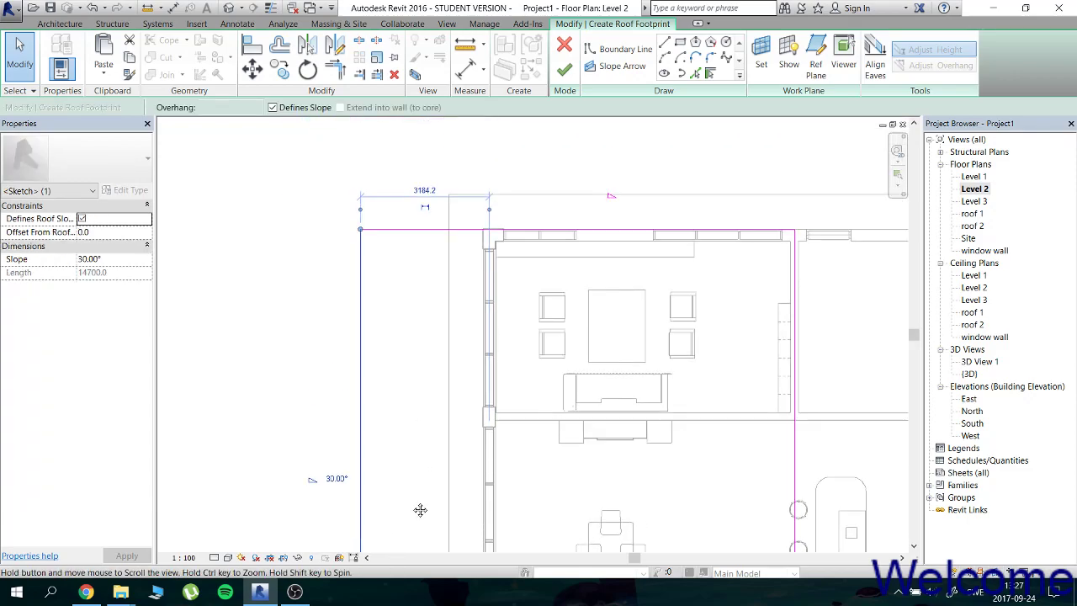
{"action": "scroll", "coordinate": [423, 323], "scroll_direction": "up", "scroll_amount": 2}
{"action": "left_click", "coordinate": [426, 203]}
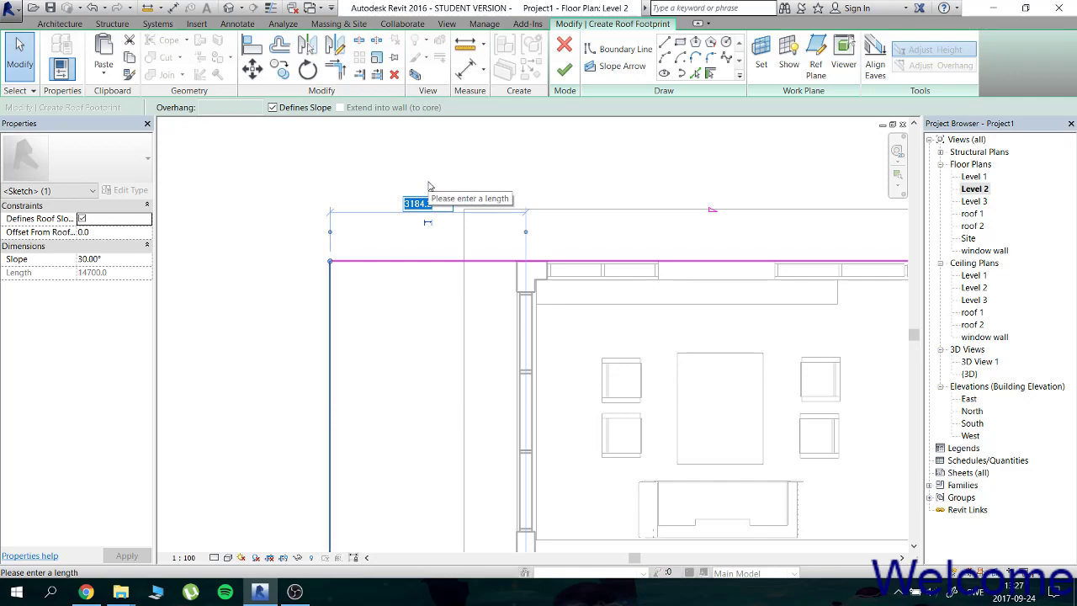
{"action": "type", "text": "250"}
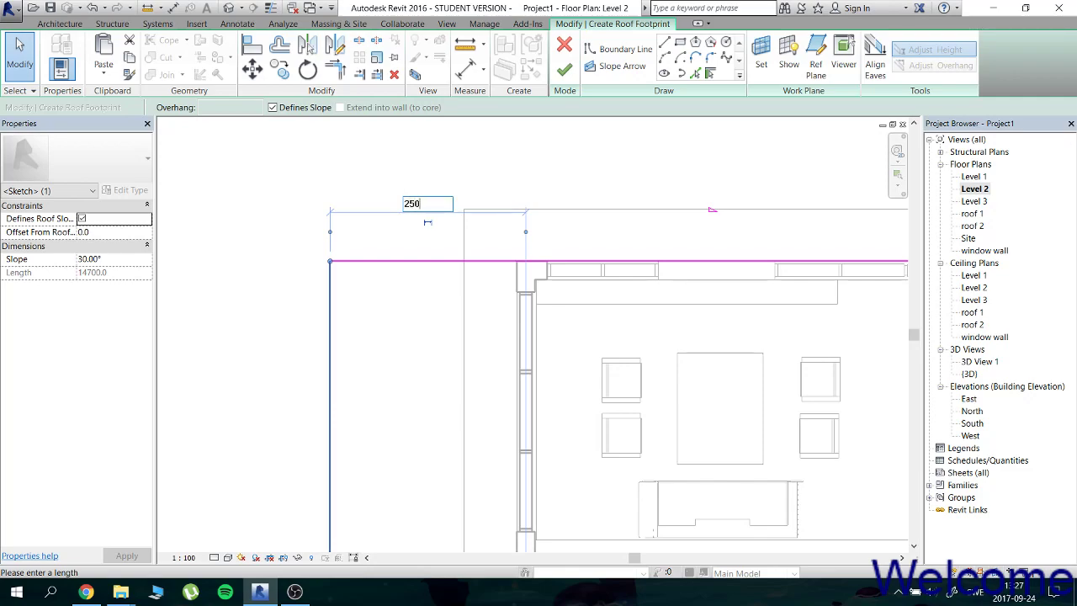
{"action": "type", "text": "0"}
{"action": "key", "text": "Return"}
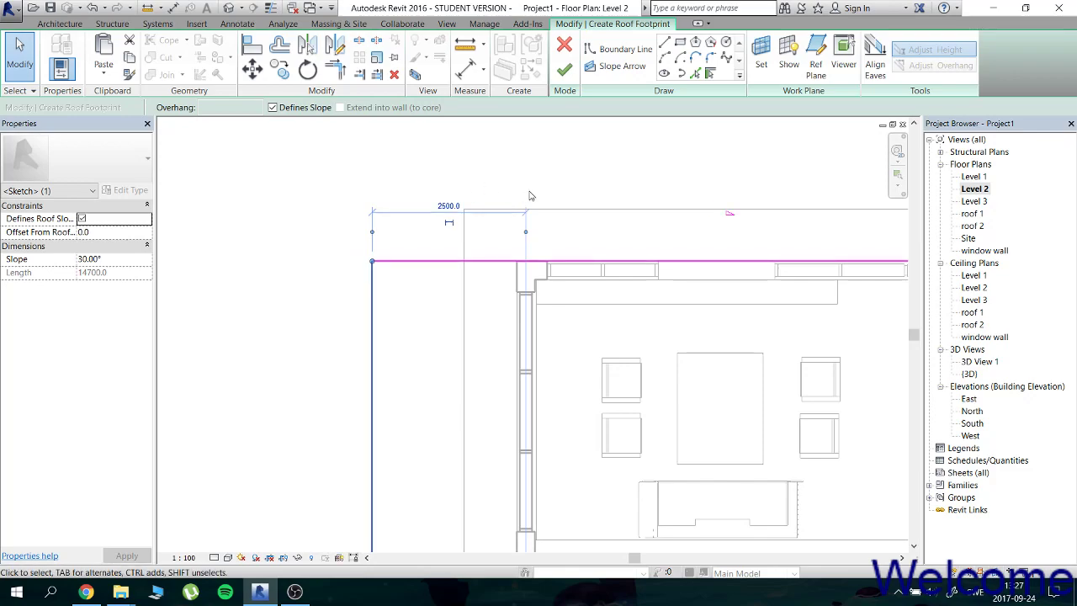
Measure the left edge from the exterior wall face and set it to 2500.
{"action": "left_click_drag", "start_coordinate": [512, 249], "coordinate": [516, 253]}
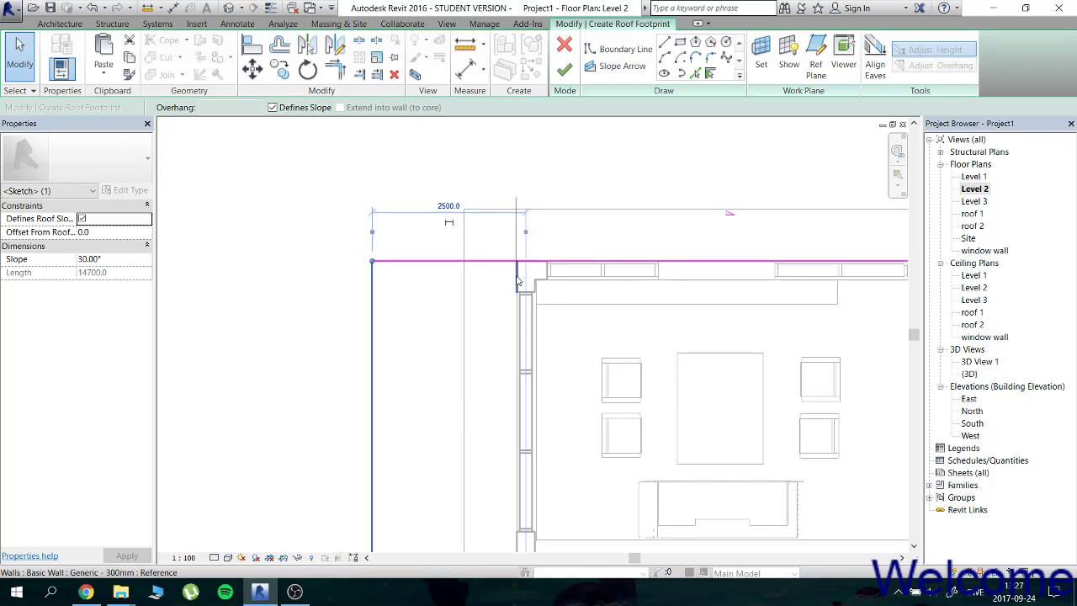
{"action": "left_click", "coordinate": [444, 205]}
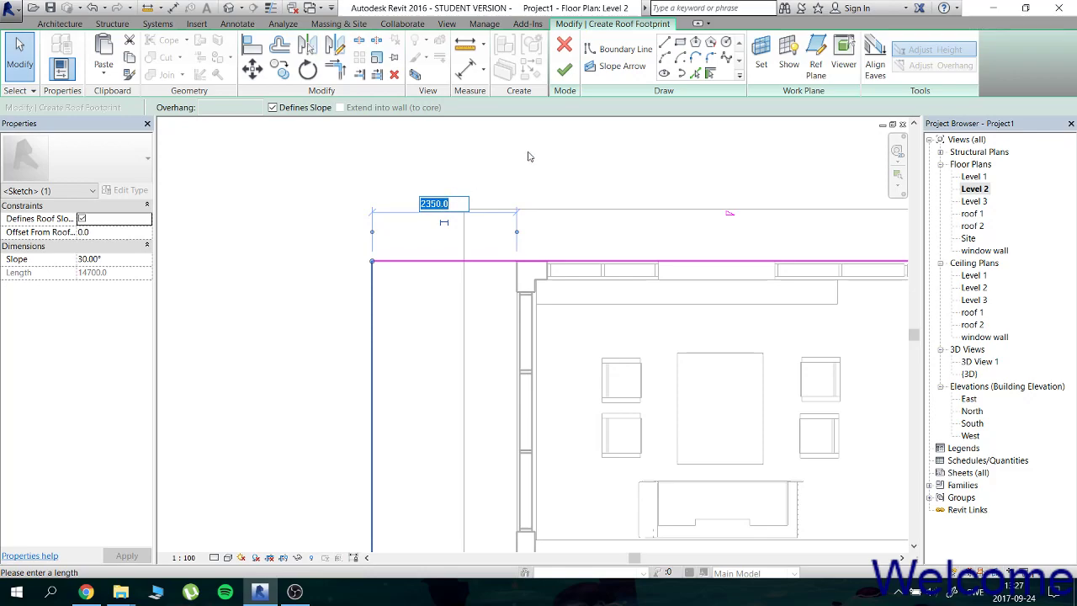
{"action": "type", "text": "2"}
{"action": "key", "text": "Return"}
{"action": "left_click", "coordinate": [528, 156]}
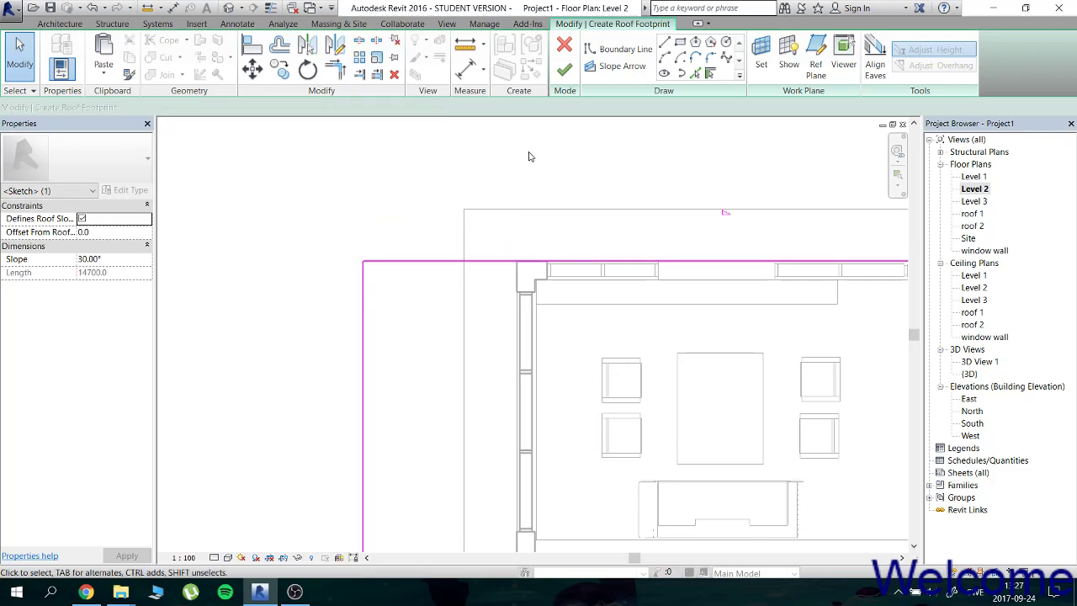
{"action": "scroll", "coordinate": [528, 157], "scroll_direction": "down", "scroll_amount": 3}
{"action": "middle_click_drag", "start_coordinate": [616, 267], "coordinate": [554, 200]}
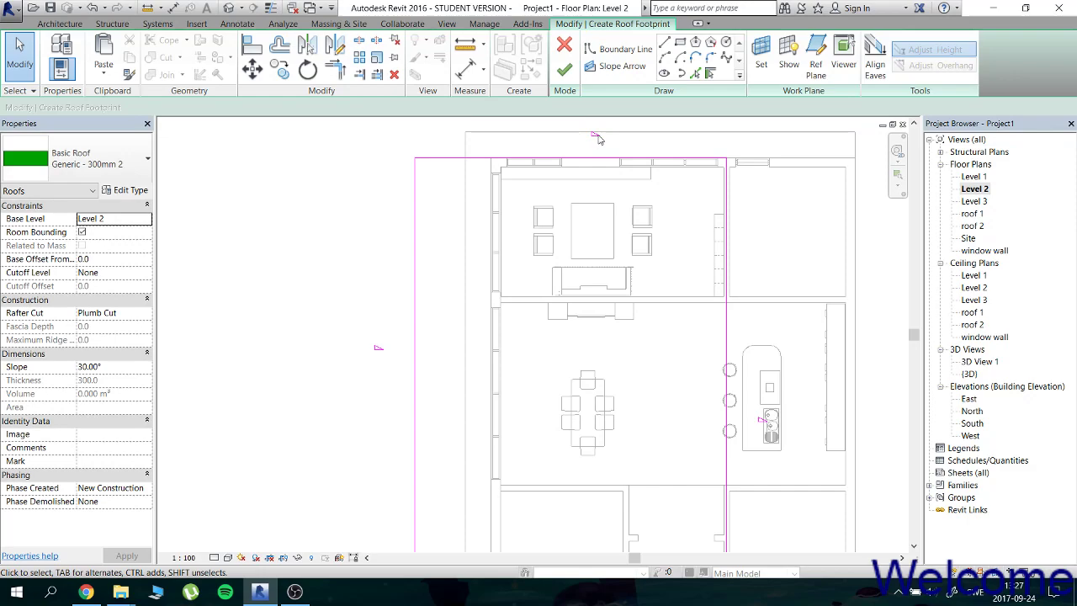
Turn off Defines Slope on the top, right and bottom footprint edges.
{"action": "left_click", "coordinate": [592, 160]}
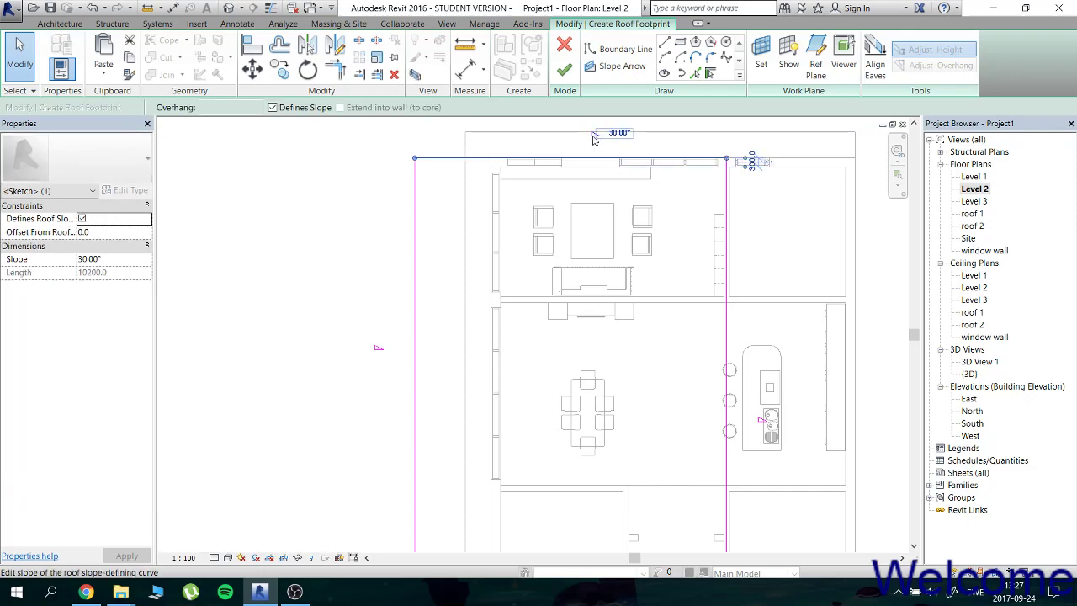
{"action": "left_click", "coordinate": [594, 136]}
{"action": "key", "text": "Return"}
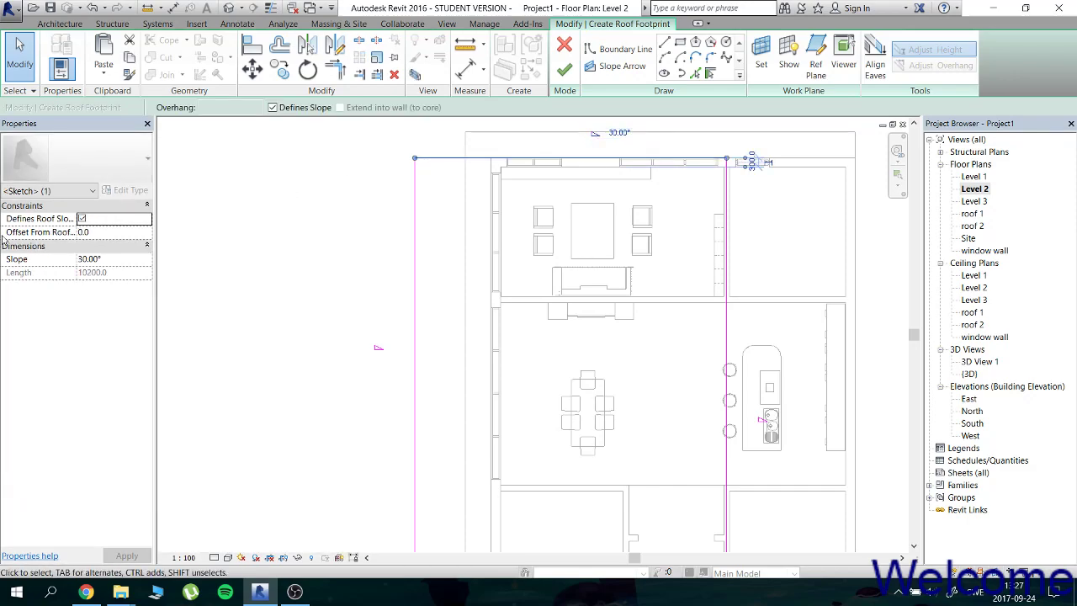
{"action": "left_click", "coordinate": [82, 219]}
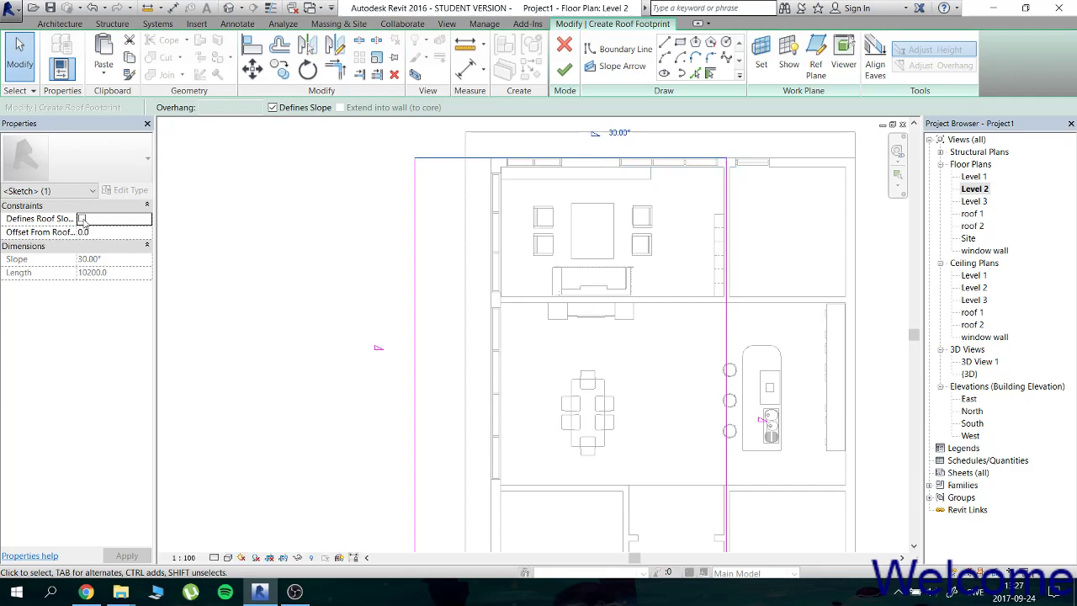
{"action": "scroll", "coordinate": [503, 258], "scroll_direction": "down", "scroll_amount": 1}
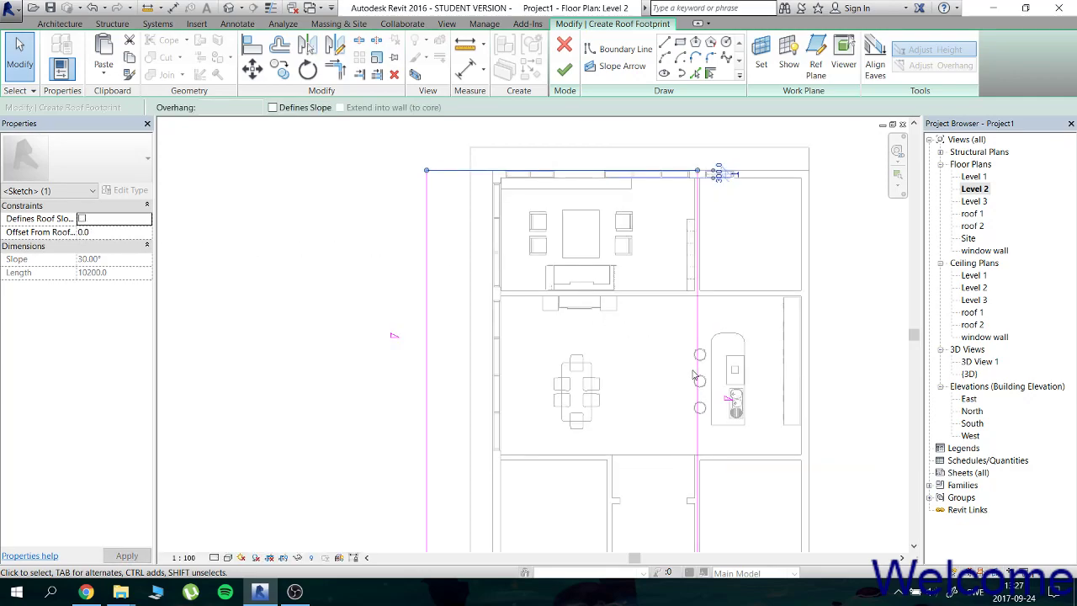
{"action": "left_click", "coordinate": [696, 373]}
{"action": "left_click", "coordinate": [81, 219]}
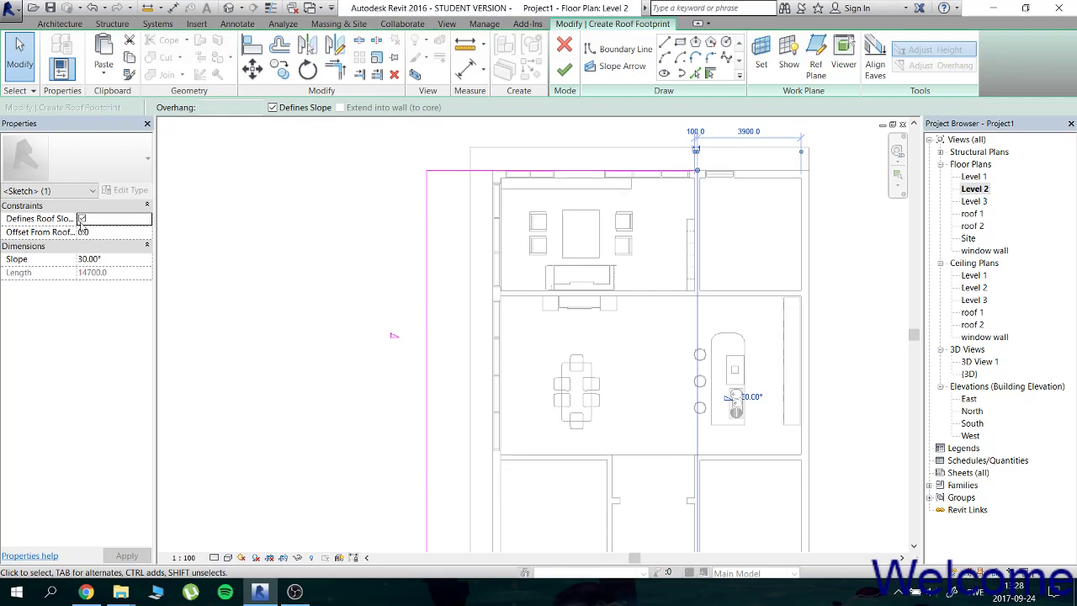
{"action": "left_click", "coordinate": [82, 219]}
{"action": "middle_click_drag", "start_coordinate": [495, 385], "coordinate": [448, 199]}
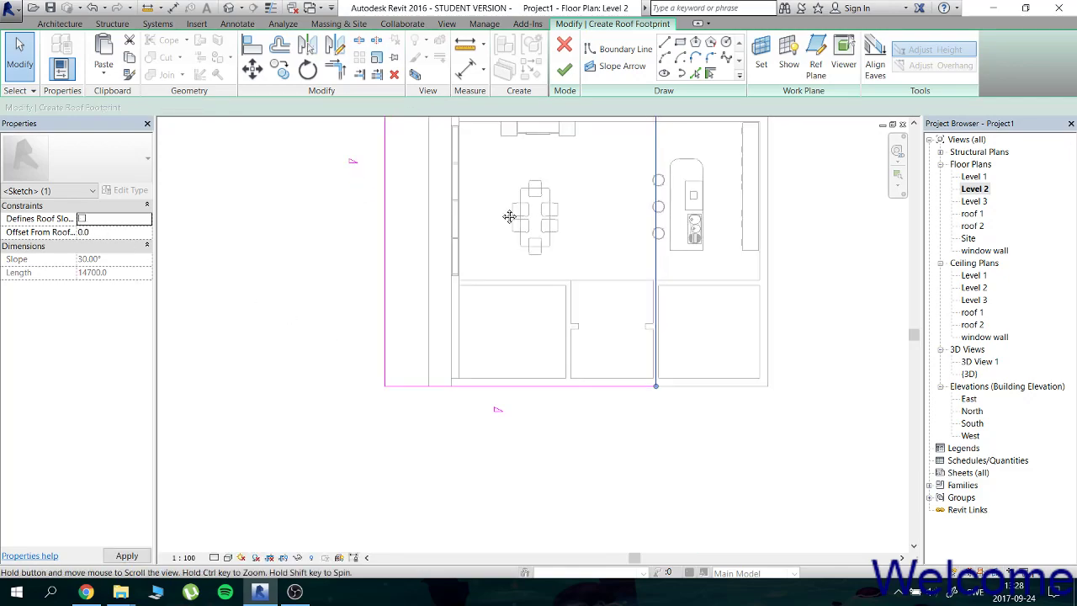
{"action": "left_click", "coordinate": [514, 374]}
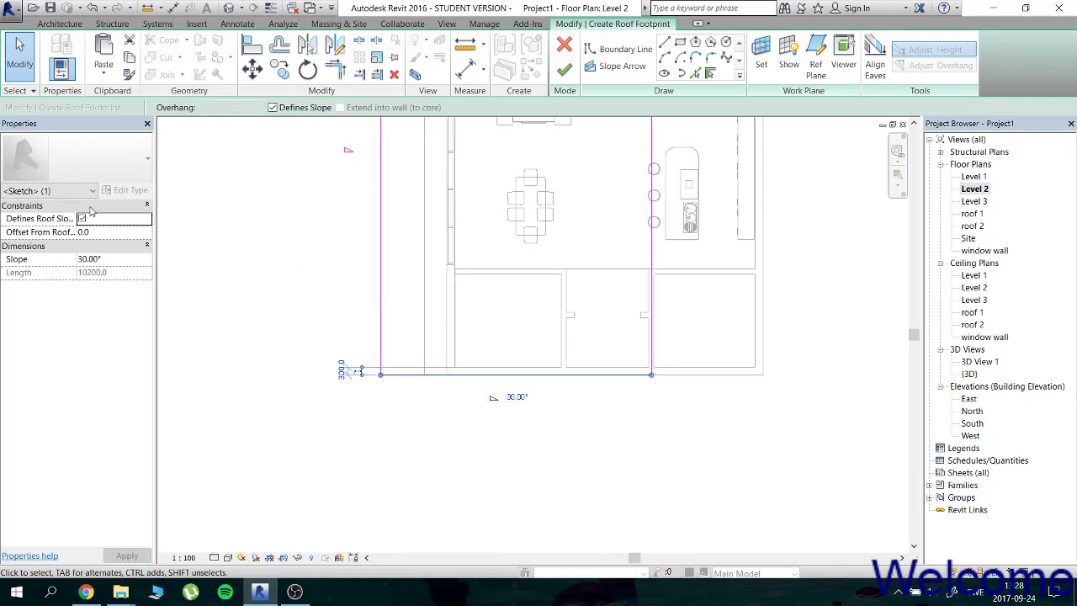
{"action": "left_click", "coordinate": [82, 219]}
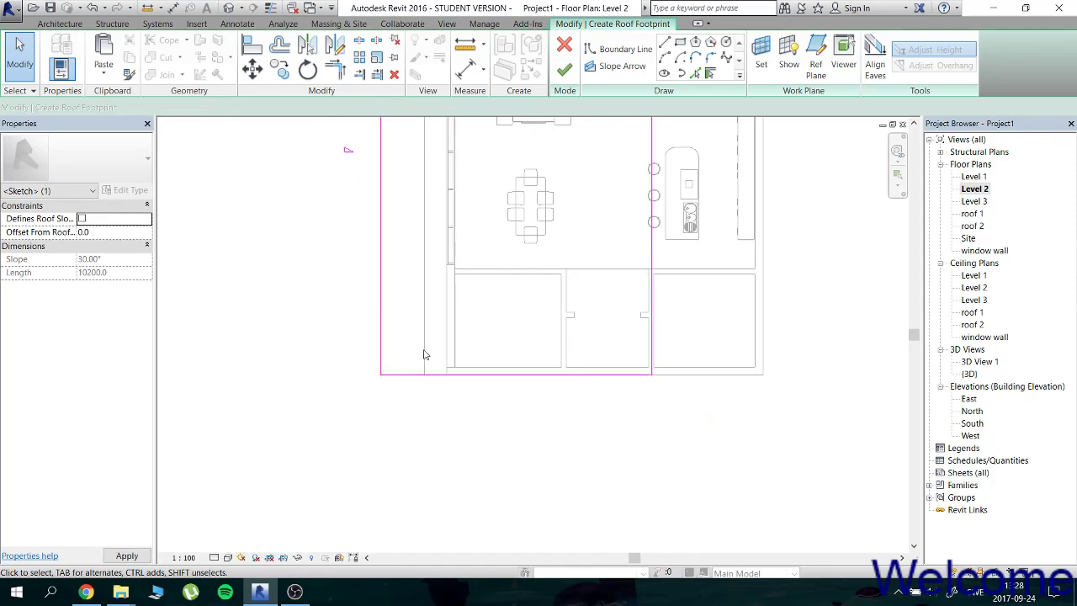
{"action": "key", "text": "Escape"}
Move the bottom roof edge up to align with the wall below the dining area.
{"action": "left_click", "coordinate": [476, 374]}
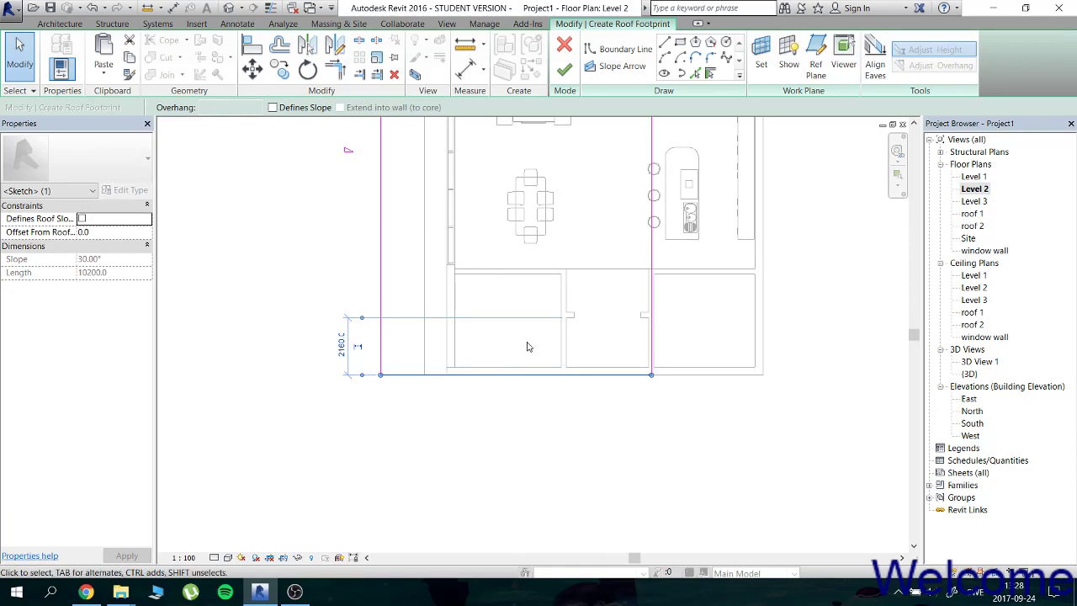
{"action": "left_click_drag", "start_coordinate": [528, 374], "coordinate": [525, 278]}
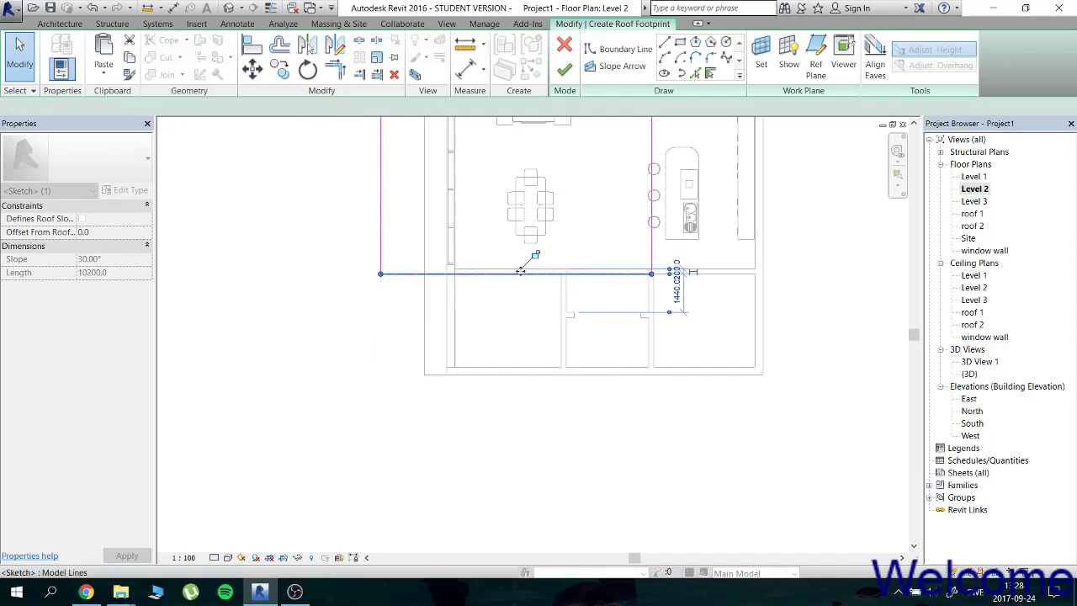
{"action": "left_click", "coordinate": [253, 283]}
{"action": "scroll", "coordinate": [522, 248], "scroll_direction": "up", "scroll_amount": 4}
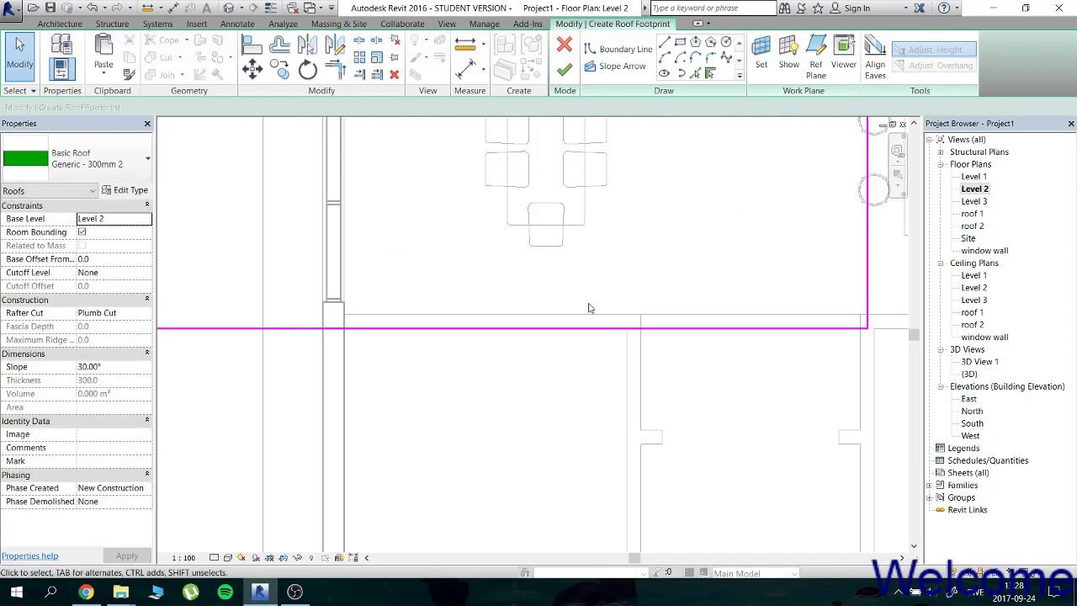
{"action": "left_click", "coordinate": [551, 328]}
{"action": "left_click_drag", "start_coordinate": [546, 313], "coordinate": [544, 314]}
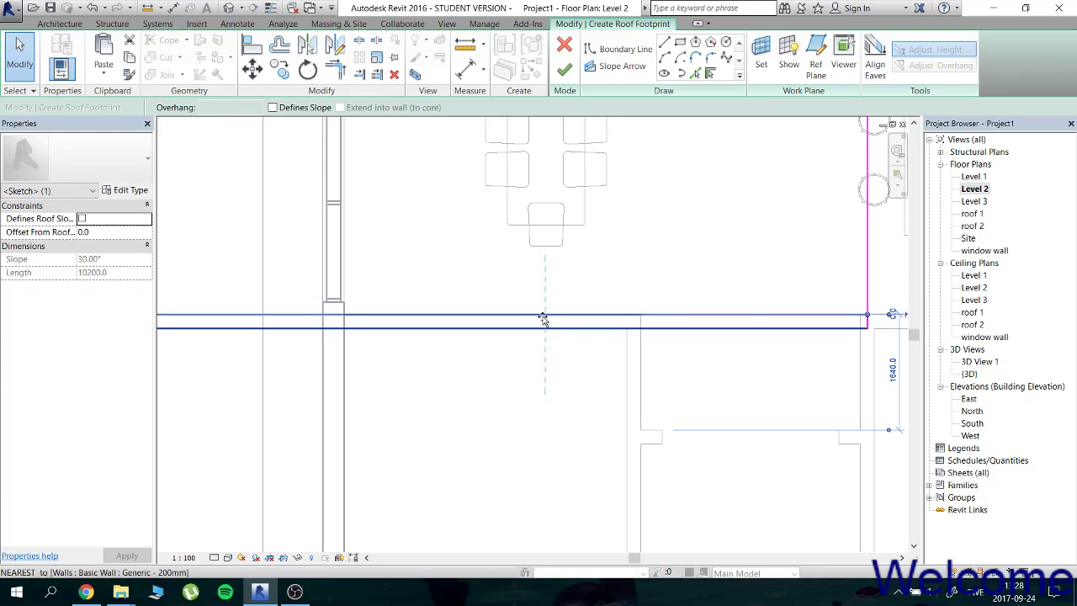
{"action": "left_click", "coordinate": [204, 360]}
{"action": "scroll", "coordinate": [206, 357], "scroll_direction": "down", "scroll_amount": 3}
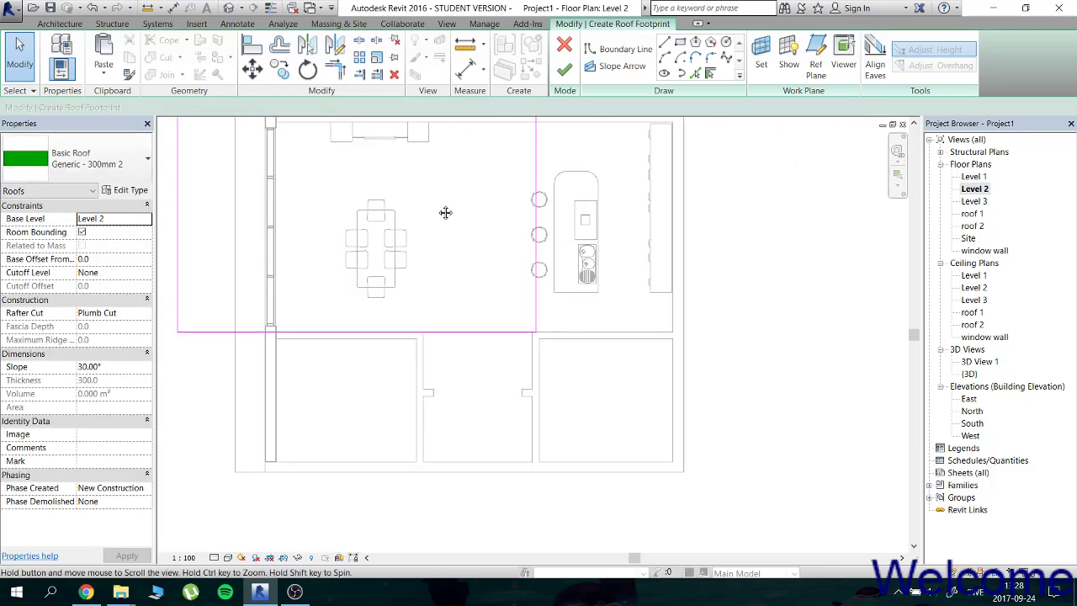
Set the top roof edge 2000 out from the wall.
{"action": "mouse_move", "coordinate": [445, 211]}
{"action": "middle_mouse_down"}
{"action": "mouse_move", "coordinate": [482, 383]}
{"action": "mouse_move", "coordinate": [480, 230]}
{"action": "middle_mouse_up"}
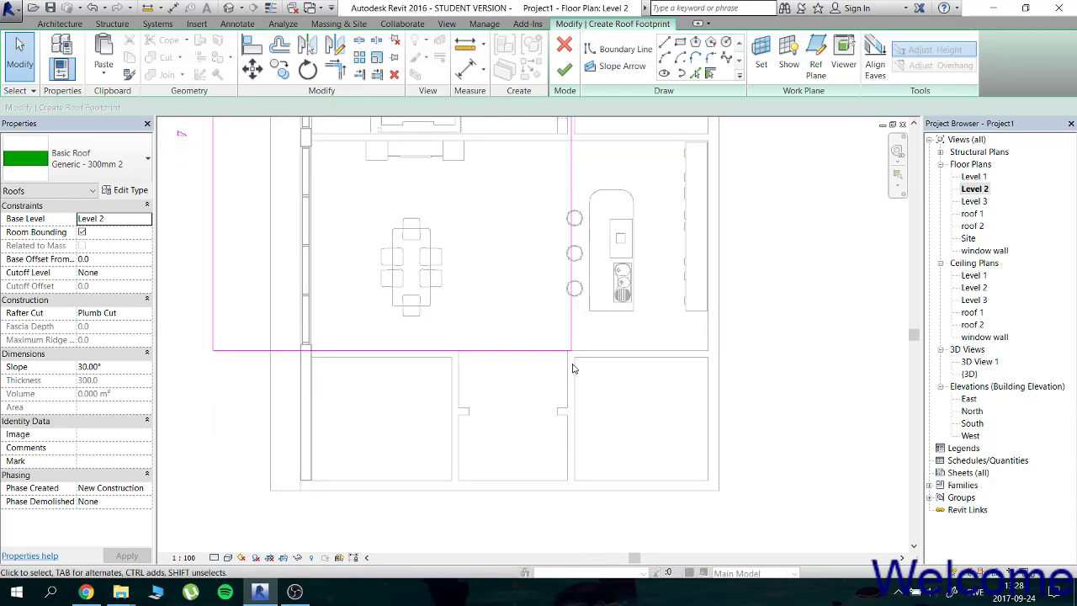
{"action": "middle_click_drag", "start_coordinate": [252, 276], "coordinate": [332, 459]}
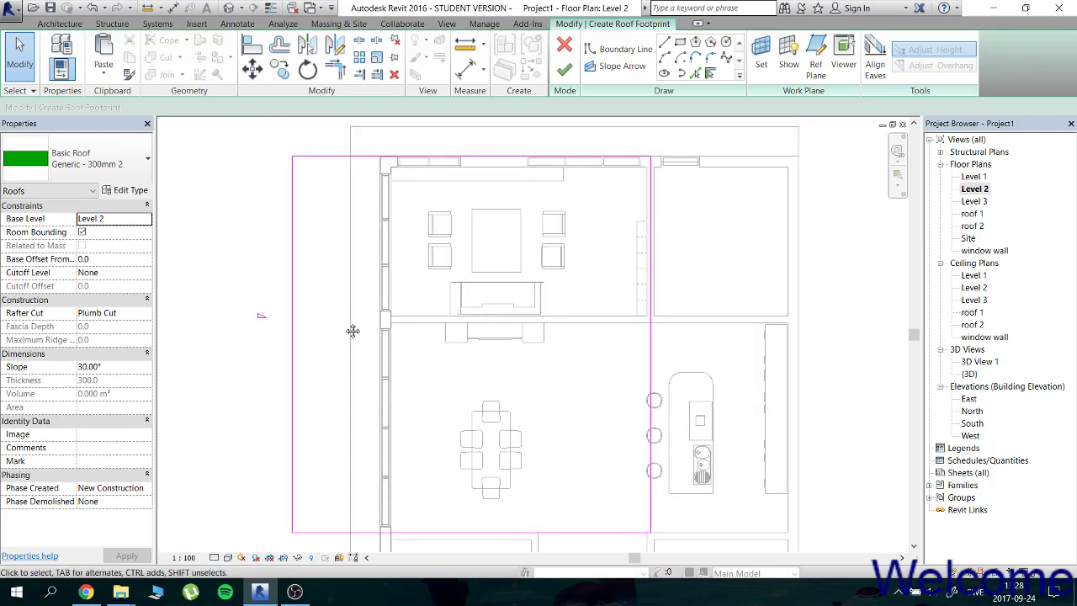
{"action": "middle_click_drag", "start_coordinate": [353, 330], "coordinate": [347, 379]}
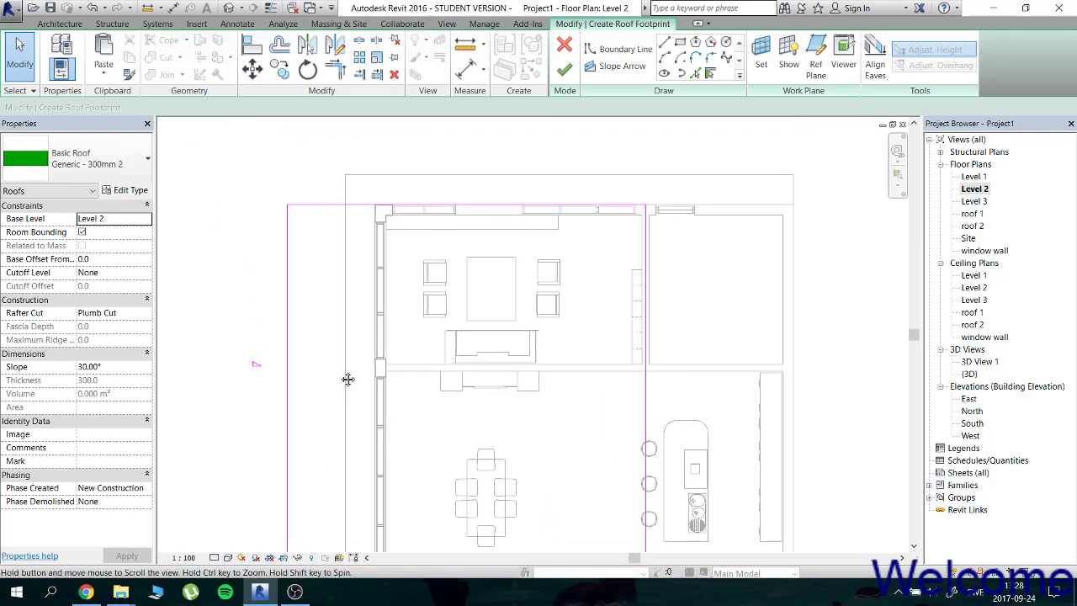
{"action": "left_click", "coordinate": [354, 205]}
{"action": "middle_click_drag", "start_coordinate": [360, 160], "coordinate": [371, 203]}
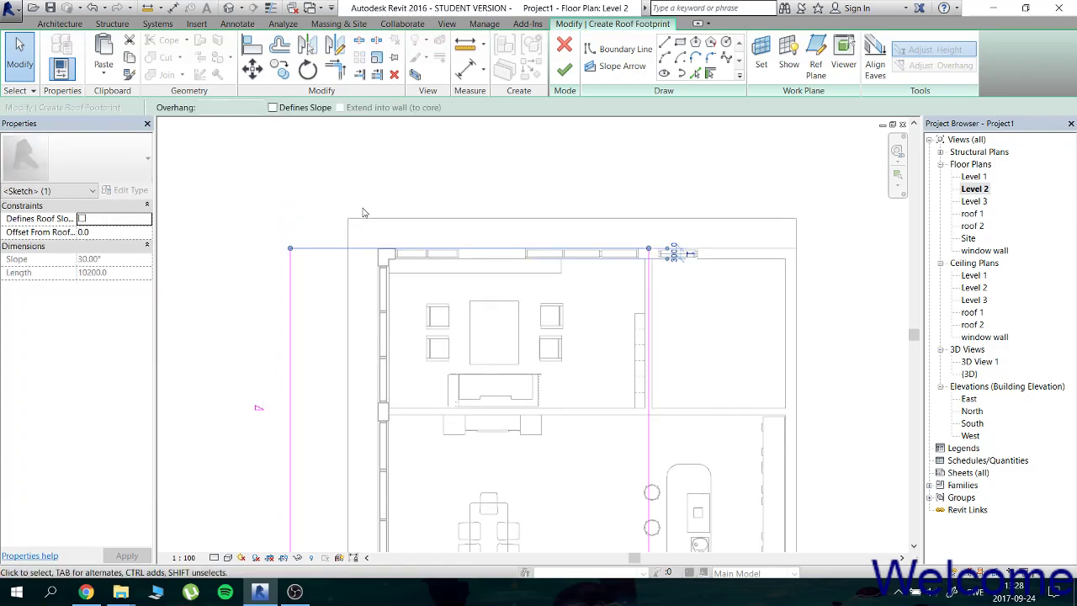
{"action": "scroll", "coordinate": [622, 252], "scroll_direction": "up", "scroll_amount": 2}
{"action": "scroll", "coordinate": [673, 256], "scroll_direction": "up", "scroll_amount": 1}
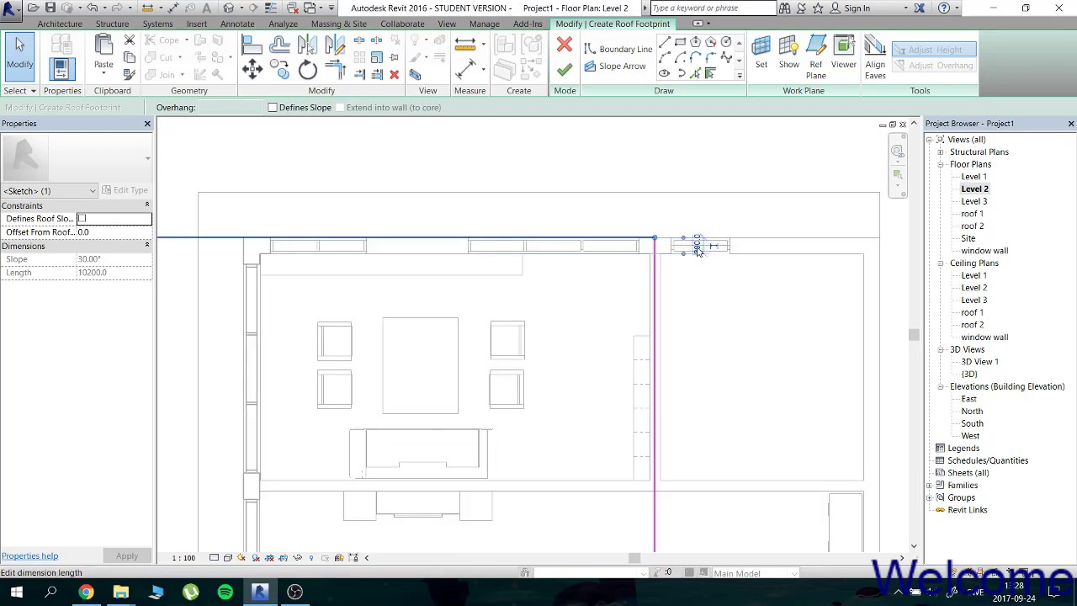
{"action": "scroll", "coordinate": [577, 233], "scroll_direction": "down", "scroll_amount": 1}
{"action": "scroll", "coordinate": [528, 224], "scroll_direction": "down", "scroll_amount": 1}
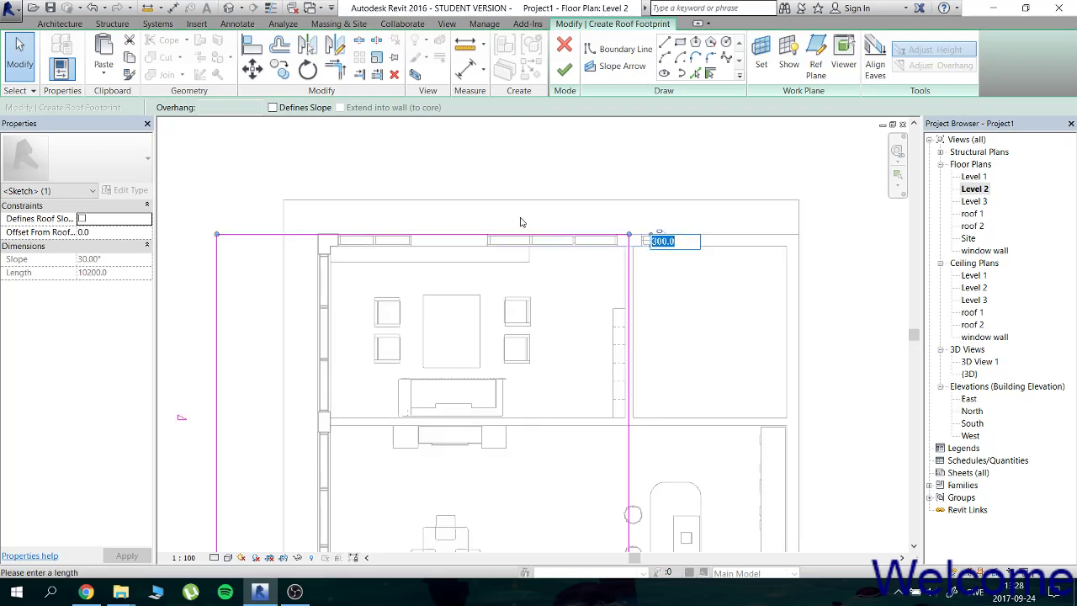
{"action": "key", "text": "Return"}
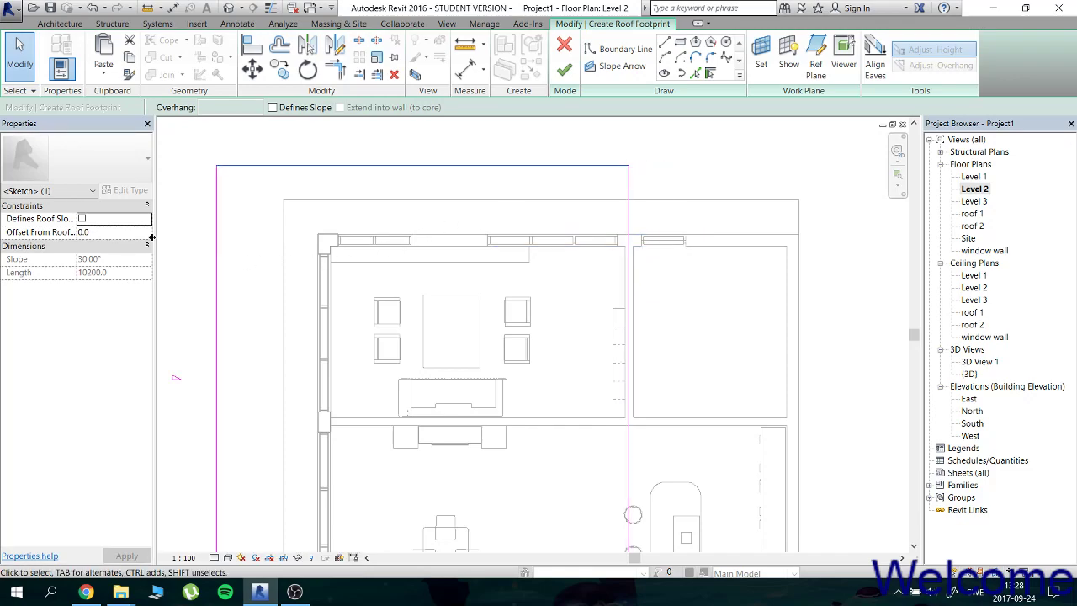
{"action": "left_click", "coordinate": [185, 270]}
{"action": "scroll", "coordinate": [193, 262], "scroll_direction": "down", "scroll_amount": 1}
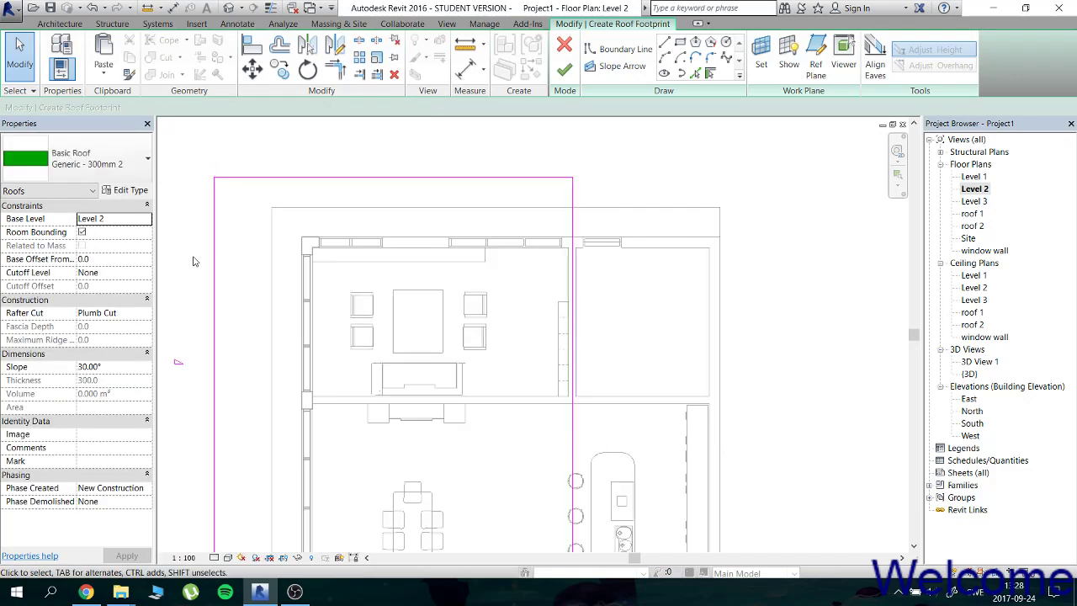
{"action": "middle_click_drag", "start_coordinate": [283, 261], "coordinate": [360, 279]}
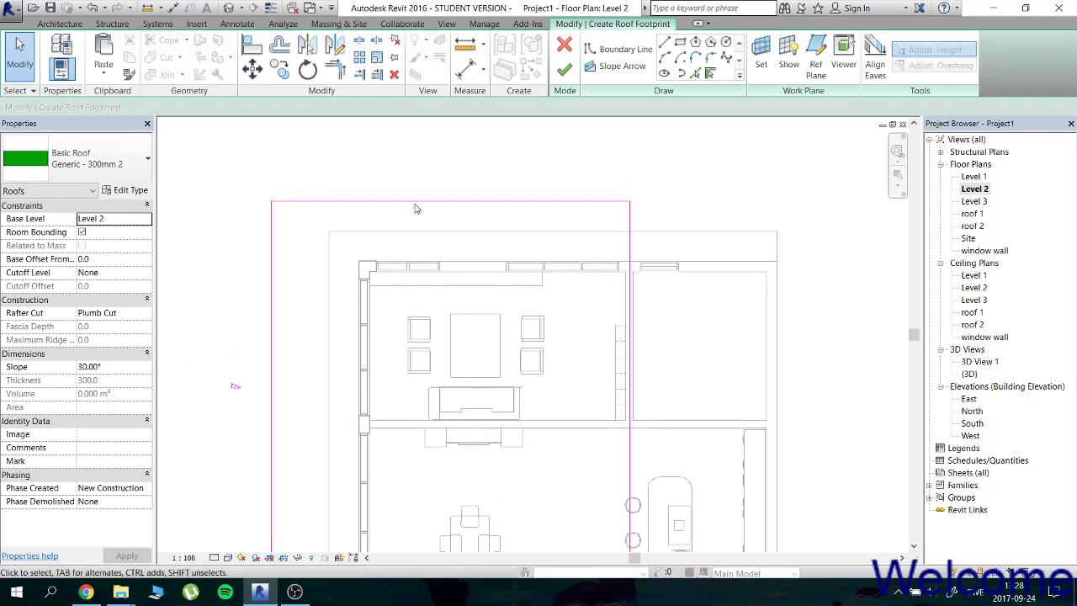
Change the top edge offset to 2500 and finish the roof footprint.
{"action": "left_click", "coordinate": [421, 203]}
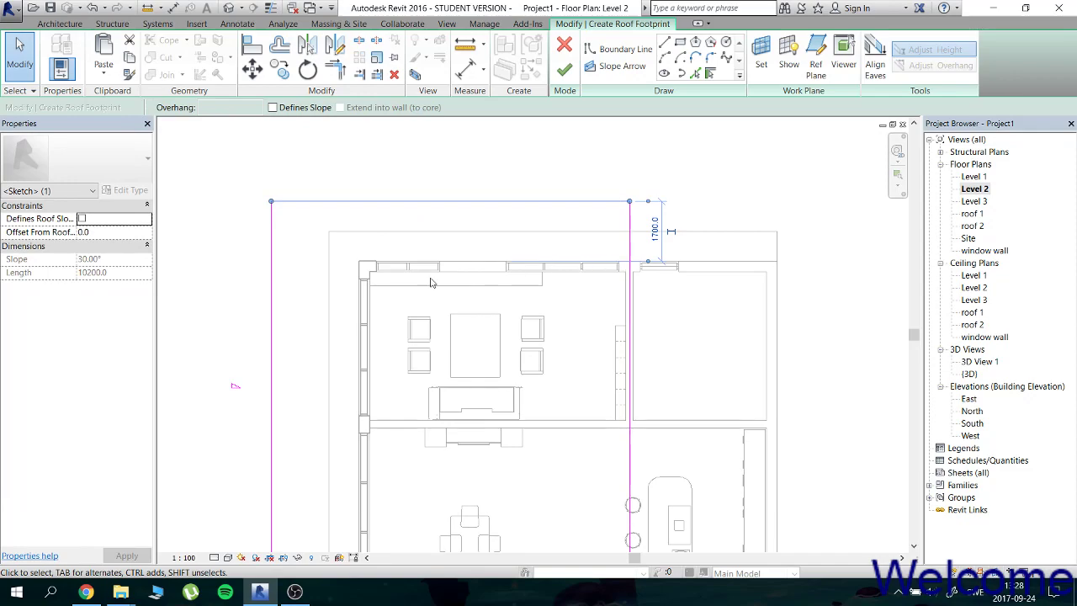
{"action": "left_click", "coordinate": [275, 281]}
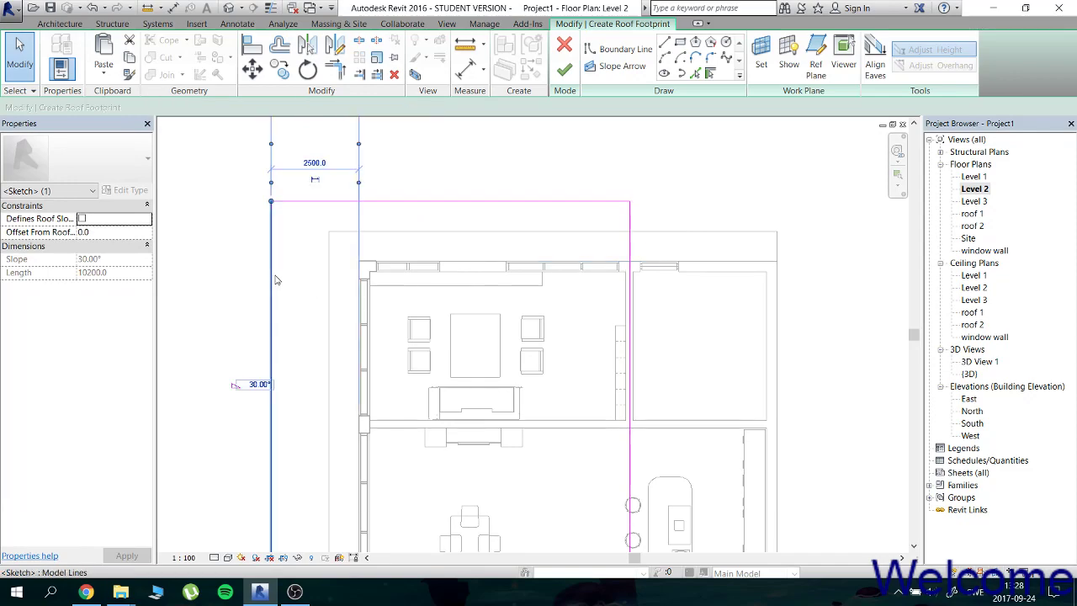
{"action": "left_click", "coordinate": [429, 204]}
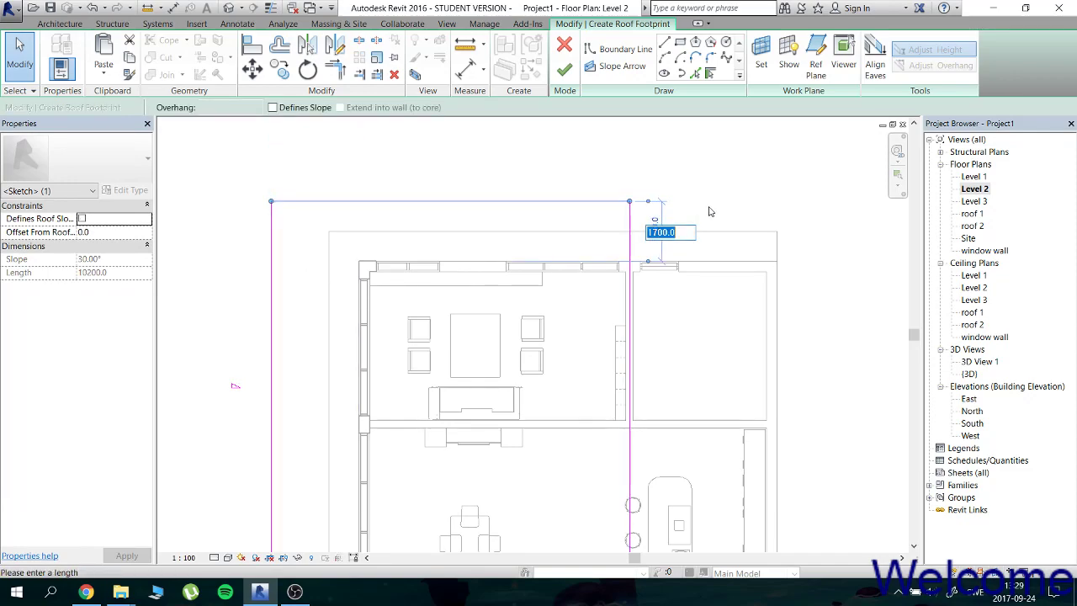
{"action": "type", "text": "0"}
{"action": "key", "text": "Return"}
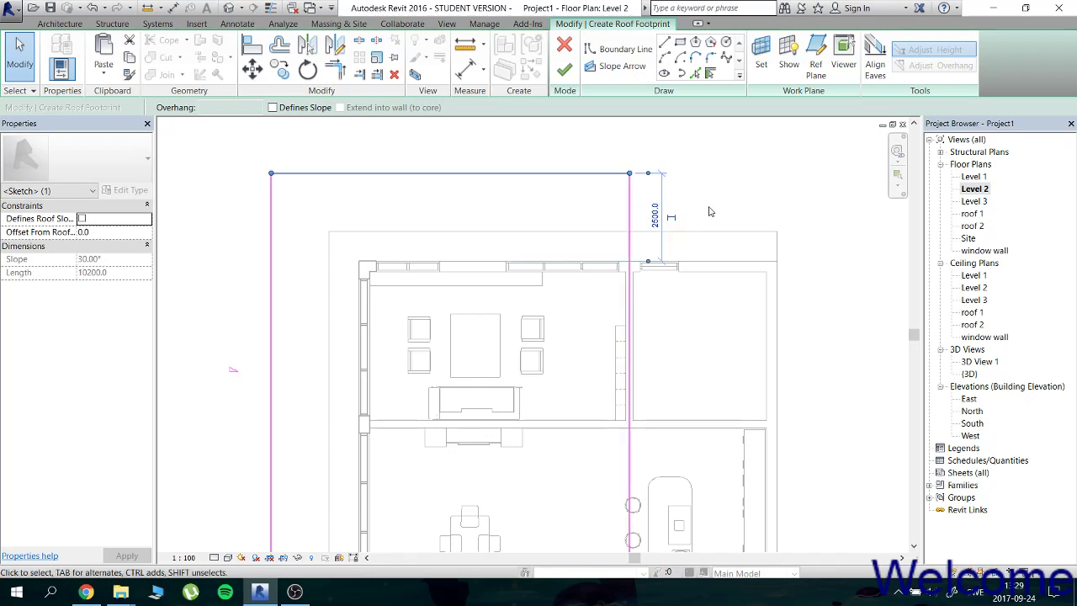
{"action": "left_click", "coordinate": [709, 211]}
{"action": "scroll", "coordinate": [709, 211], "scroll_direction": "down", "scroll_amount": 2}
{"action": "mouse_move", "coordinate": [733, 263]}
{"action": "middle_mouse_down"}
{"action": "mouse_move", "coordinate": [727, 221]}
{"action": "mouse_move", "coordinate": [707, 215]}
{"action": "middle_mouse_up"}
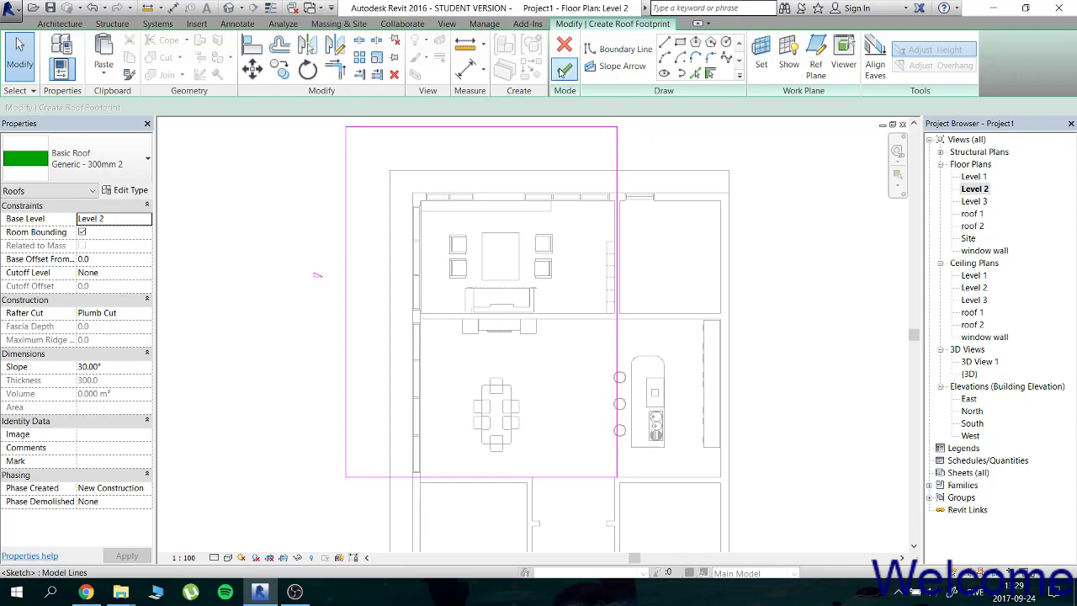
{"action": "left_click", "coordinate": [562, 70]}
Move the slope from the right edge to the left edge at 5°, then finish the footprint.
{"action": "left_click", "coordinate": [225, 288]}
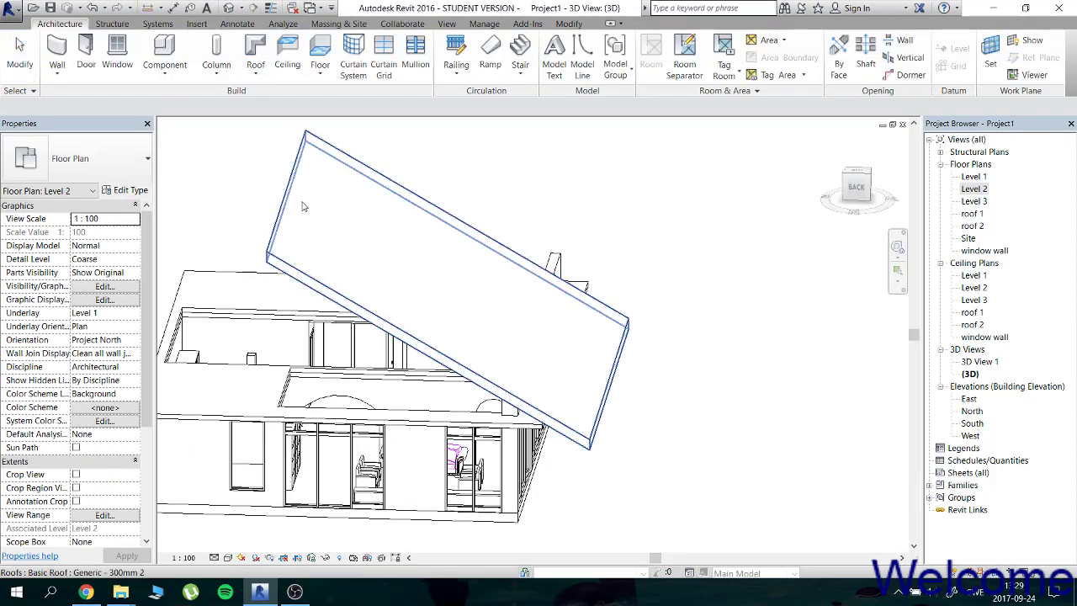
{"action": "left_click", "coordinate": [332, 244]}
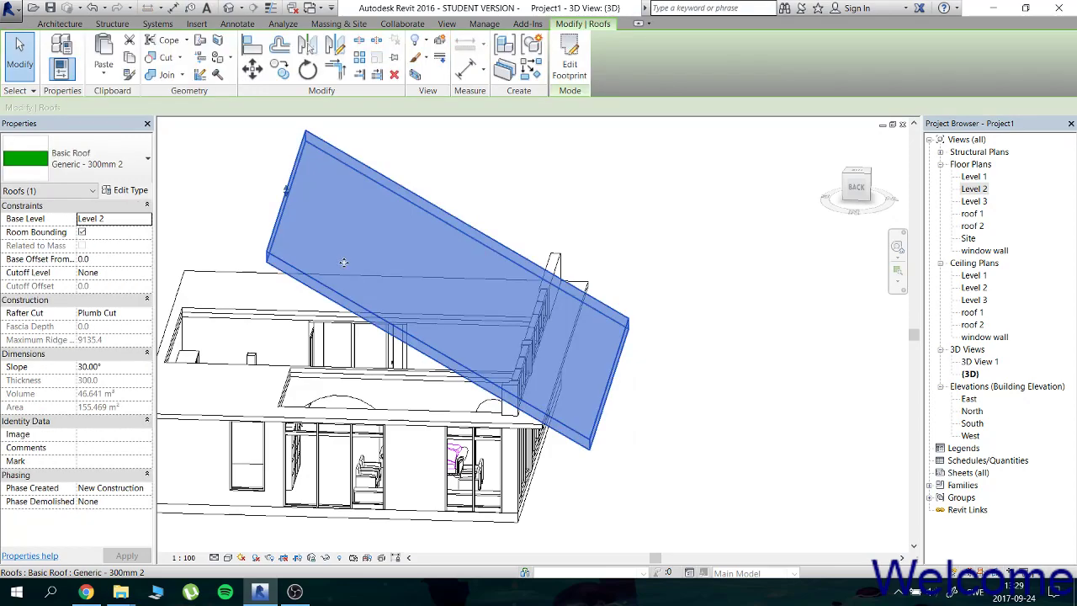
{"action": "double_click", "coordinate": [344, 268]}
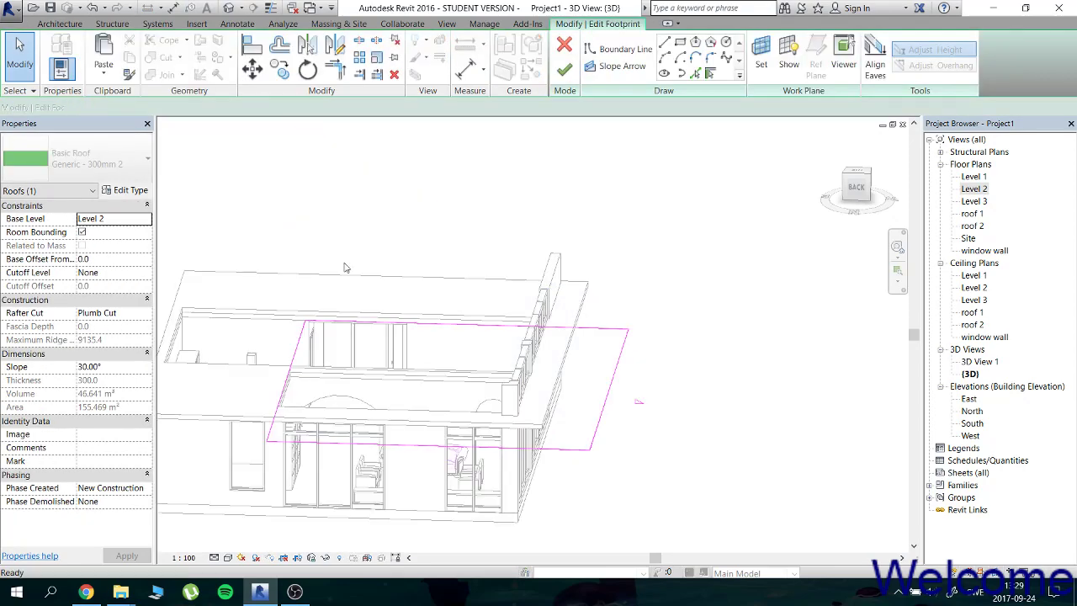
{"action": "left_click", "coordinate": [606, 395]}
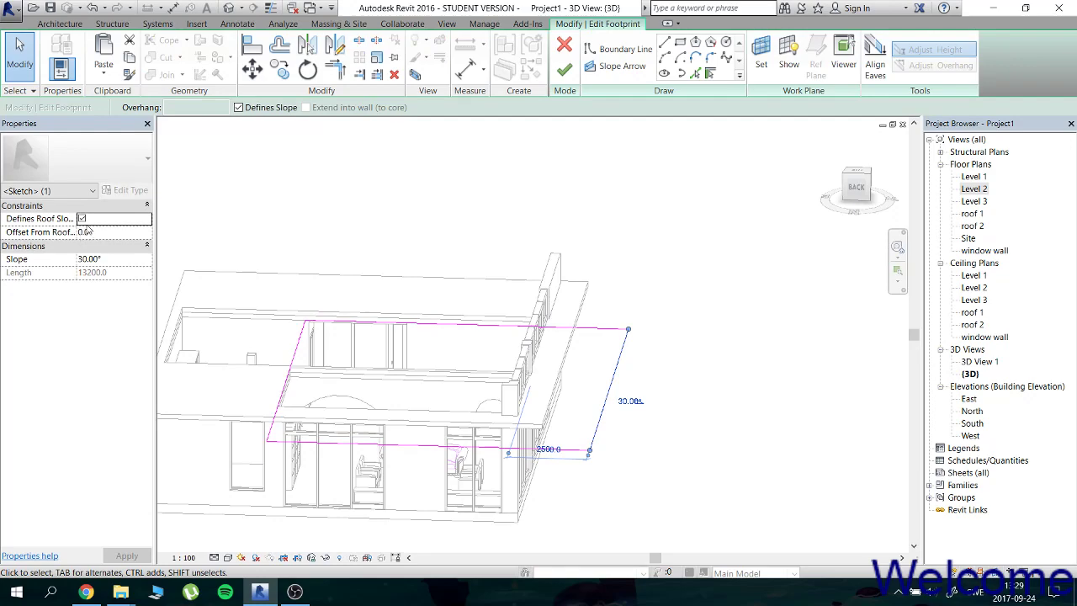
{"action": "left_click", "coordinate": [83, 219]}
{"action": "left_click", "coordinate": [290, 373]}
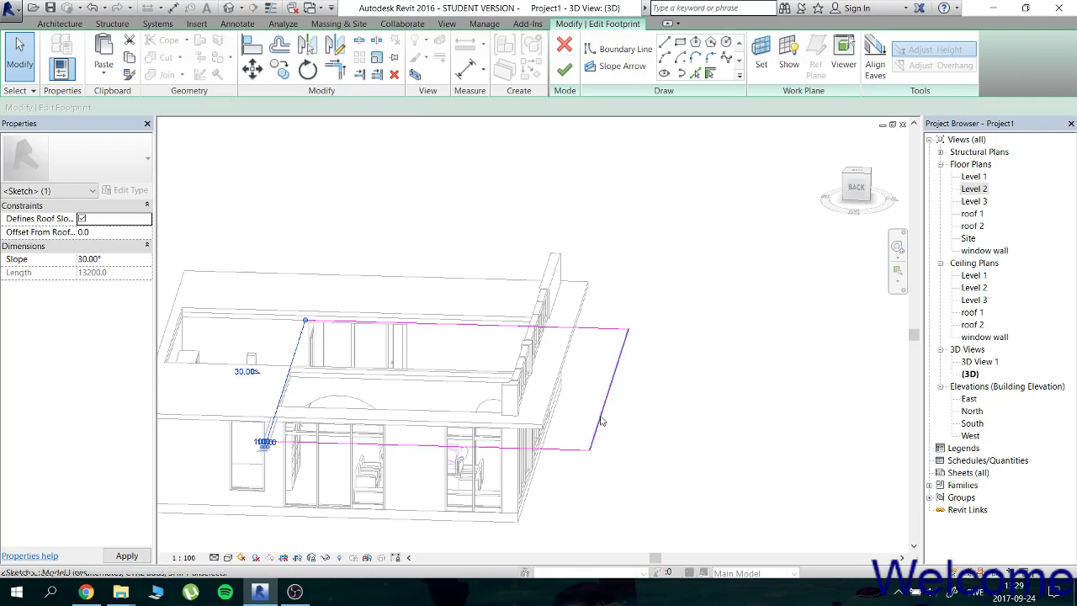
{"action": "left_click", "coordinate": [127, 555]}
{"action": "type", "text": "5"}
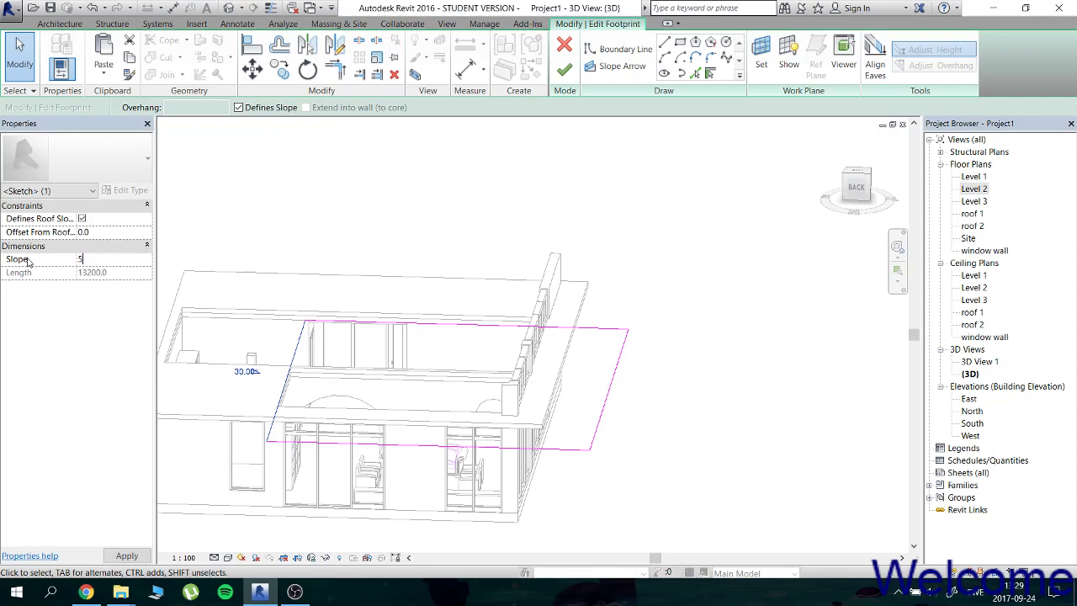
{"action": "key", "text": "Return"}
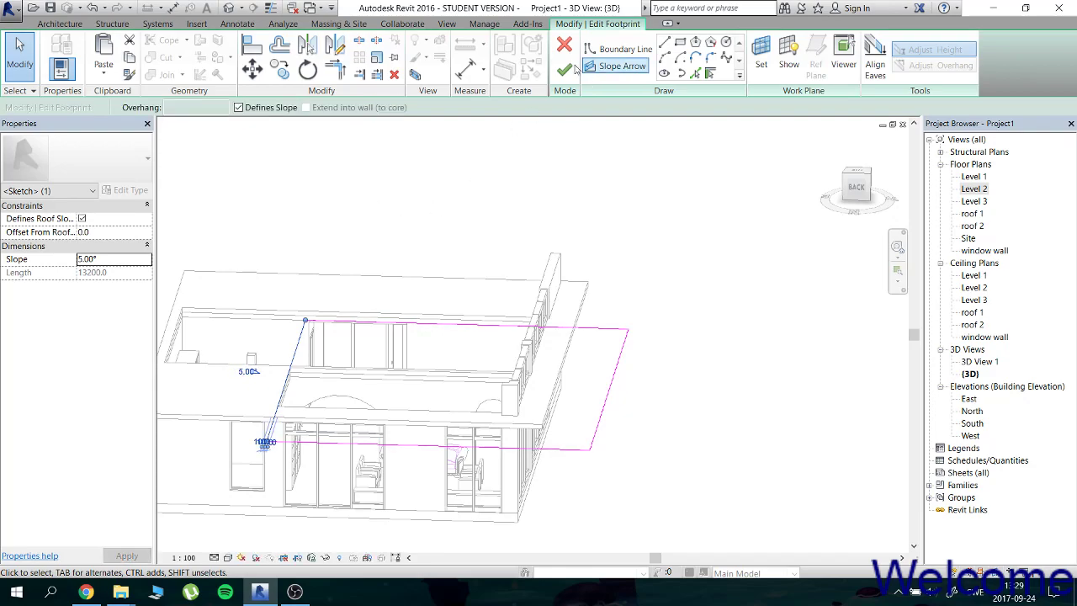
{"action": "left_click", "coordinate": [566, 71]}
Set the roof's Base Level to Level 3 and orbit to view the raised roof.
{"action": "left_click", "coordinate": [622, 198]}
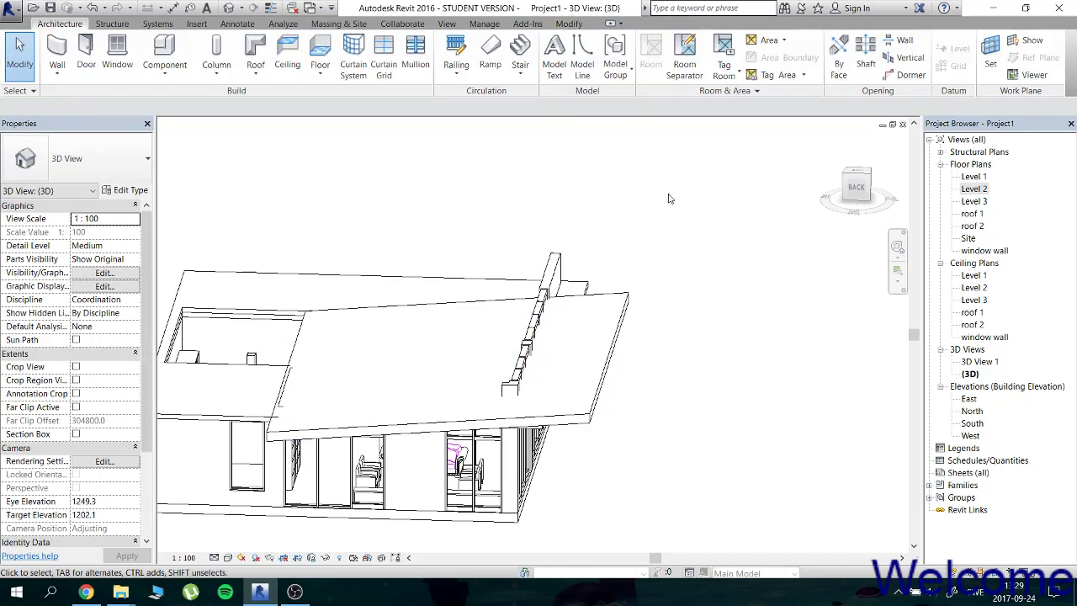
{"action": "middle_click_drag", "start_coordinate": [618, 211], "coordinate": [540, 190], "text": "shift"}
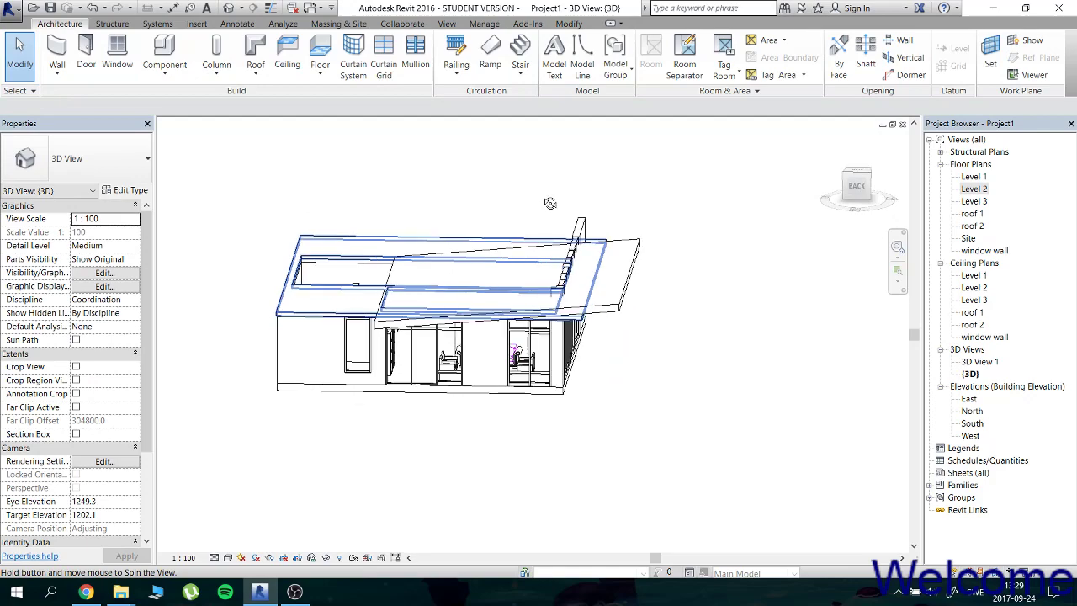
{"action": "left_click", "coordinate": [505, 271]}
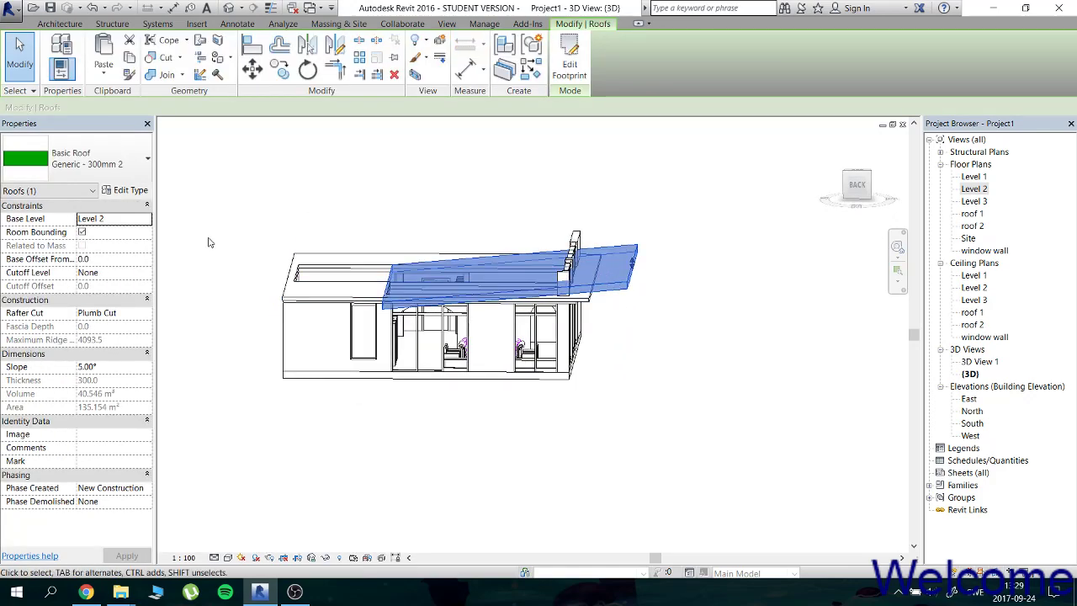
{"action": "left_click", "coordinate": [147, 218]}
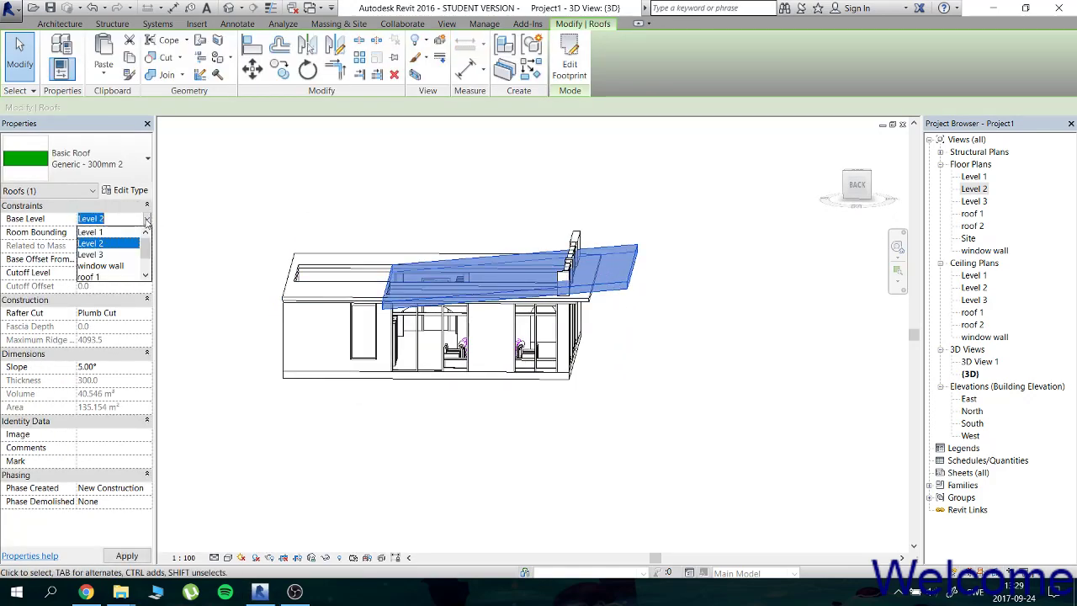
{"action": "left_click", "coordinate": [106, 255]}
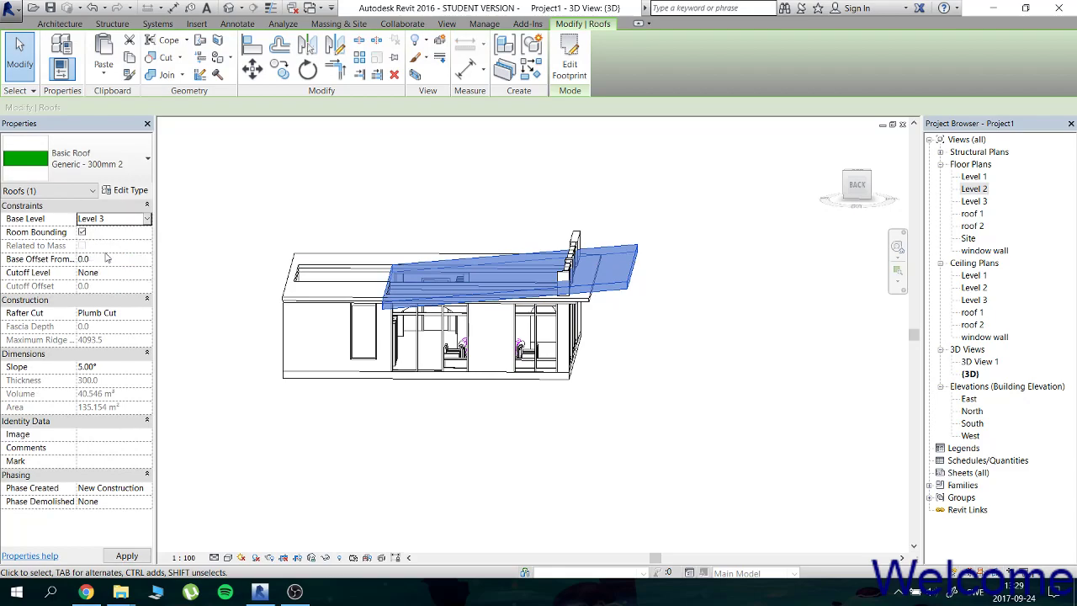
{"action": "left_click", "coordinate": [350, 241]}
{"action": "scroll", "coordinate": [349, 241], "scroll_direction": "up", "scroll_amount": 3}
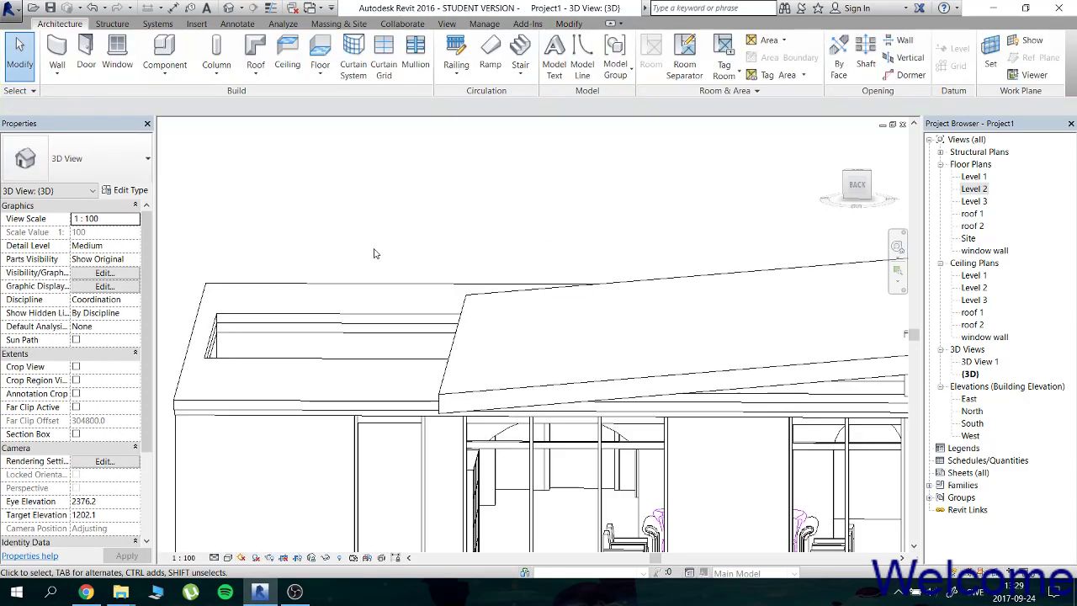
{"action": "mouse_move", "coordinate": [373, 247]}
{"action": "middle_mouse_down", "text": "shift"}
{"action": "mouse_move", "coordinate": [455, 240]}
{"action": "mouse_move", "coordinate": [452, 261]}
{"action": "mouse_move", "coordinate": [420, 264]}
{"action": "mouse_move", "coordinate": [510, 253]}
{"action": "mouse_move", "coordinate": [311, 210]}
{"action": "middle_mouse_up", "text": "shift"}
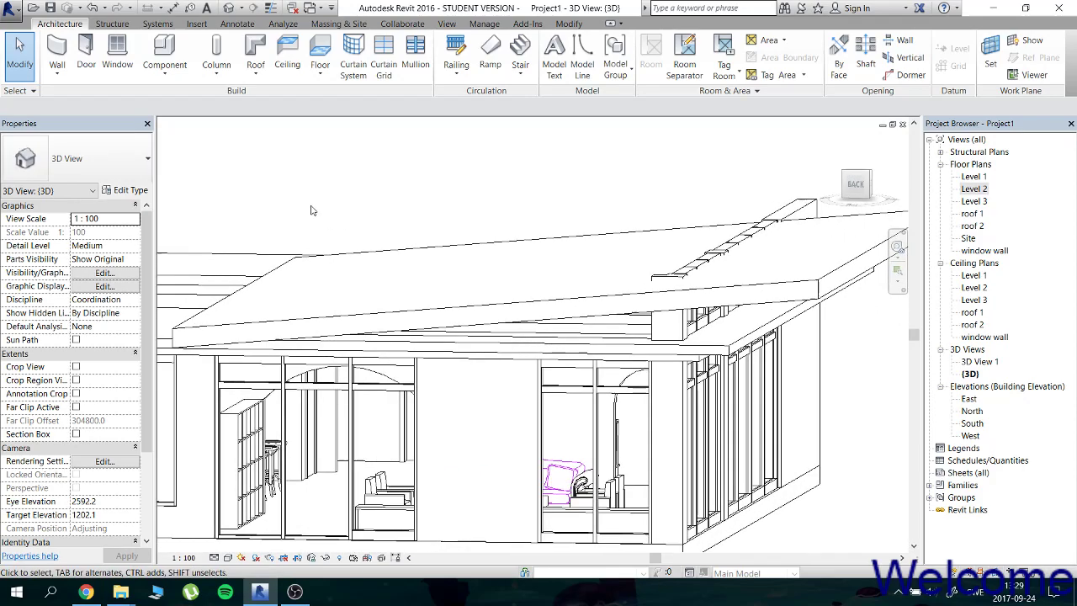
{"action": "left_click", "coordinate": [591, 256]}
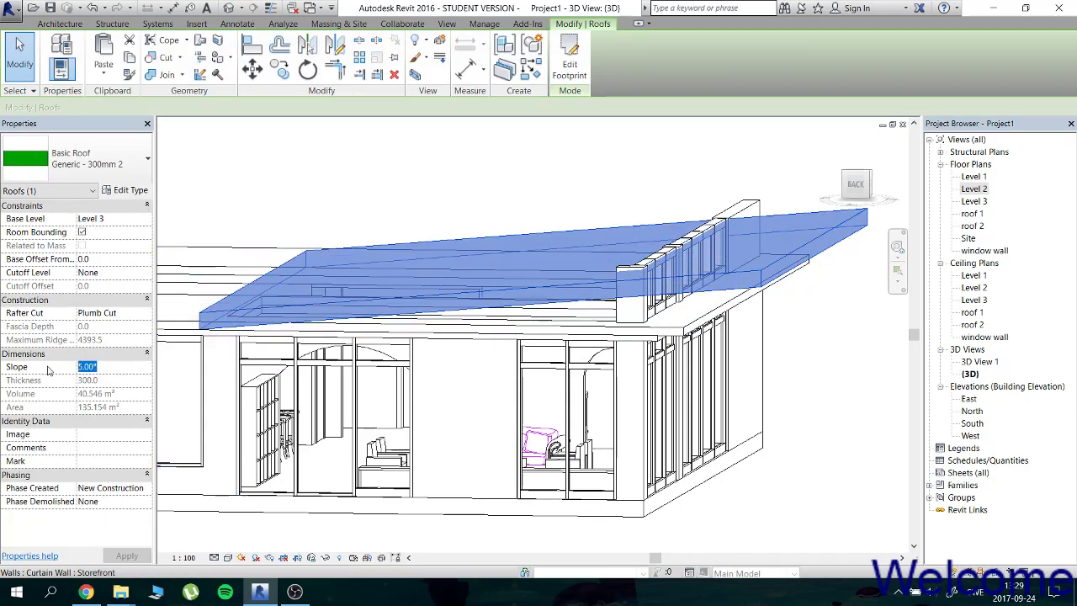
{"action": "type", "text": "10"}
Apply the 10° roof slope and orbit to inspect the curtain walls beneath it.
{"action": "key", "text": "Return"}
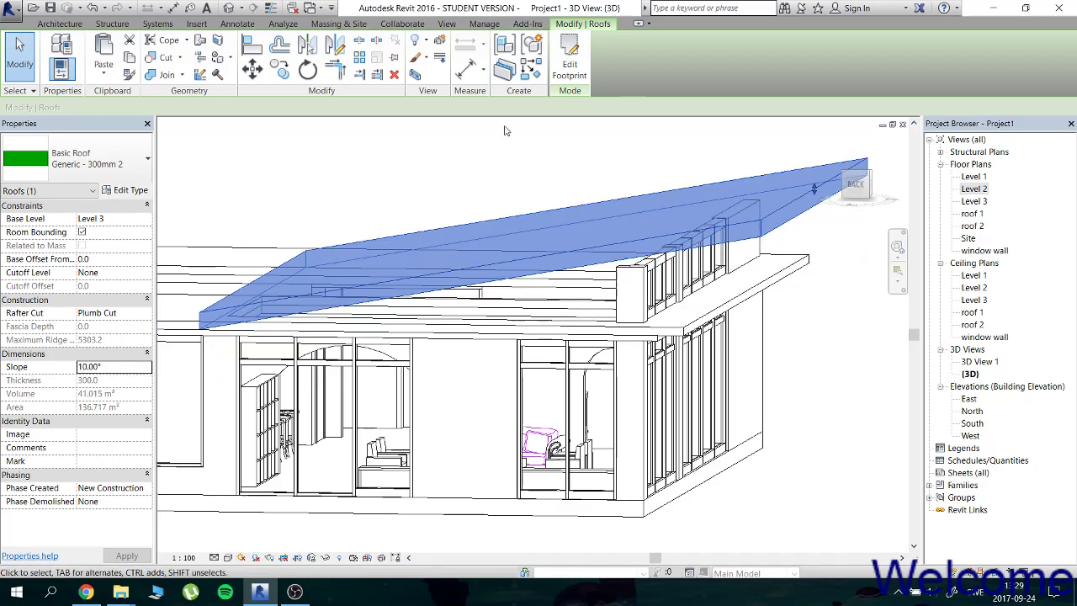
{"action": "key", "text": "Escape"}
{"action": "mouse_move", "coordinate": [727, 269]}
{"action": "middle_mouse_down", "text": "shift"}
{"action": "mouse_move", "coordinate": [536, 247]}
{"action": "mouse_move", "coordinate": [472, 281]}
{"action": "mouse_move", "coordinate": [276, 329]}
{"action": "mouse_move", "coordinate": [363, 326]}
{"action": "mouse_move", "coordinate": [385, 310]}
{"action": "mouse_move", "coordinate": [523, 331]}
{"action": "mouse_move", "coordinate": [351, 339]}
{"action": "mouse_move", "coordinate": [389, 339]}
{"action": "mouse_move", "coordinate": [433, 297]}
{"action": "middle_mouse_up", "text": "shift"}
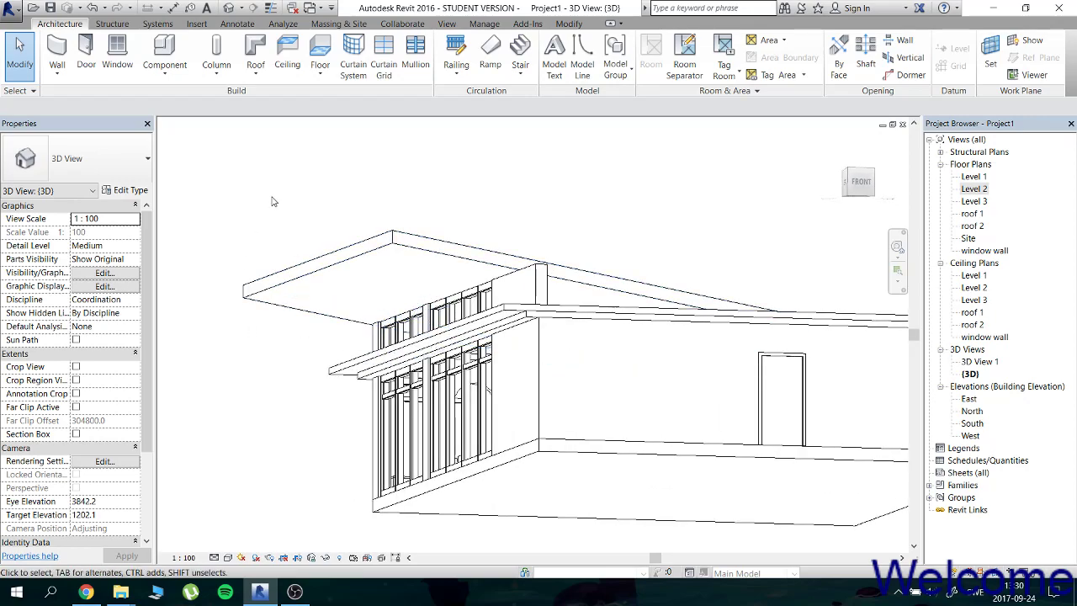
{"action": "mouse_move", "coordinate": [304, 191]}
{"action": "middle_mouse_down", "text": "shift"}
{"action": "mouse_move", "coordinate": [272, 261]}
{"action": "mouse_move", "coordinate": [420, 228]}
{"action": "mouse_move", "coordinate": [340, 225]}
{"action": "mouse_move", "coordinate": [447, 228]}
{"action": "mouse_move", "coordinate": [488, 255]}
{"action": "mouse_move", "coordinate": [516, 310]}
{"action": "middle_mouse_up", "text": "shift"}
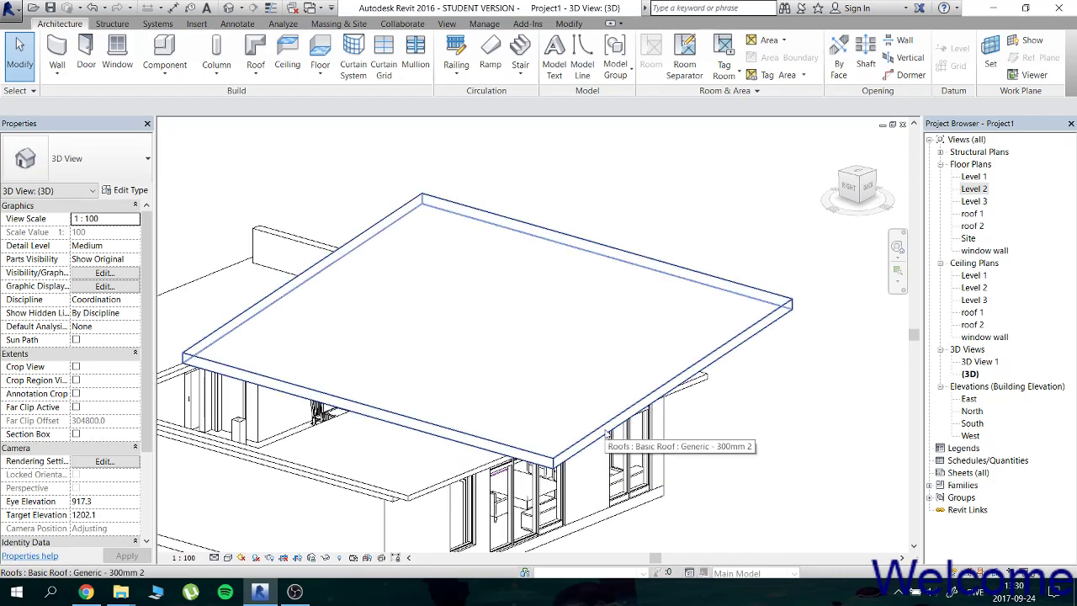
On the Level 2 plan, edit the roof footprint and delete its top boundary line.
{"action": "double_click", "coordinate": [975, 190]}
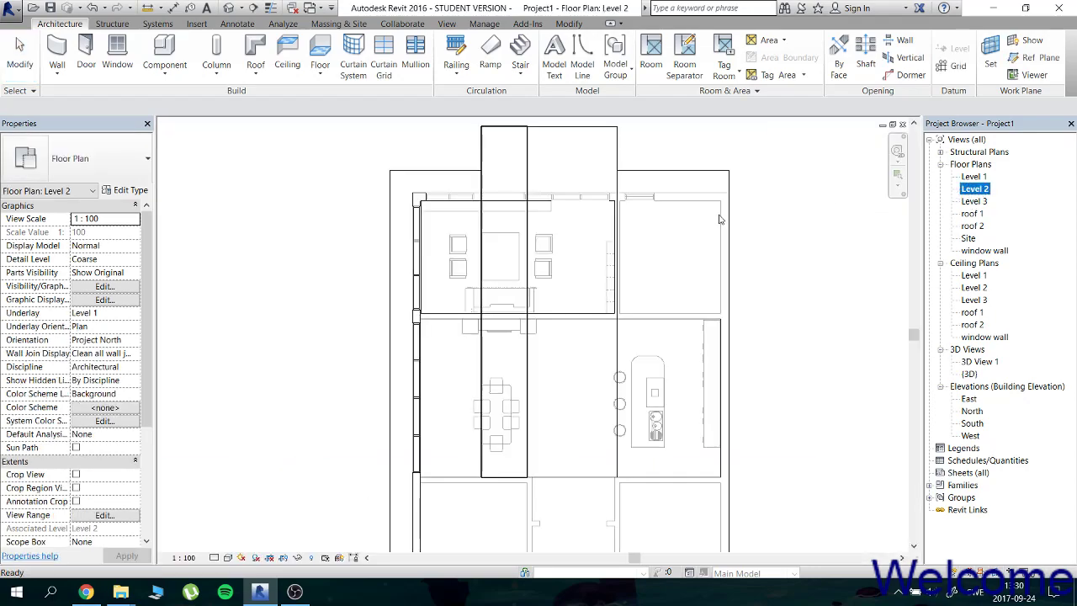
{"action": "double_click", "coordinate": [577, 138]}
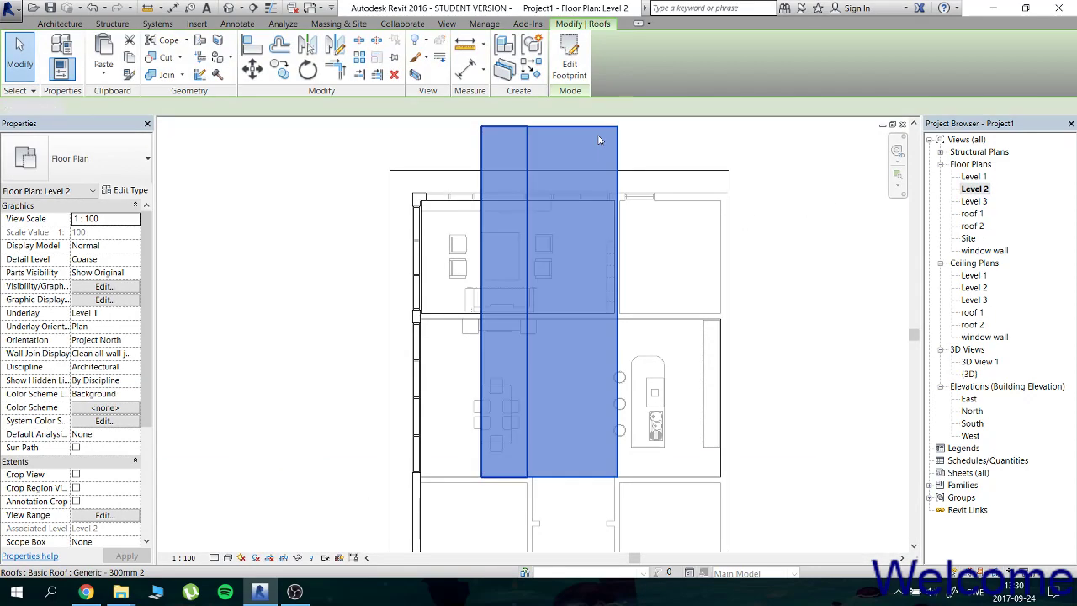
{"action": "middle_click_drag", "start_coordinate": [676, 164], "coordinate": [693, 233]}
{"action": "left_click", "coordinate": [633, 204]}
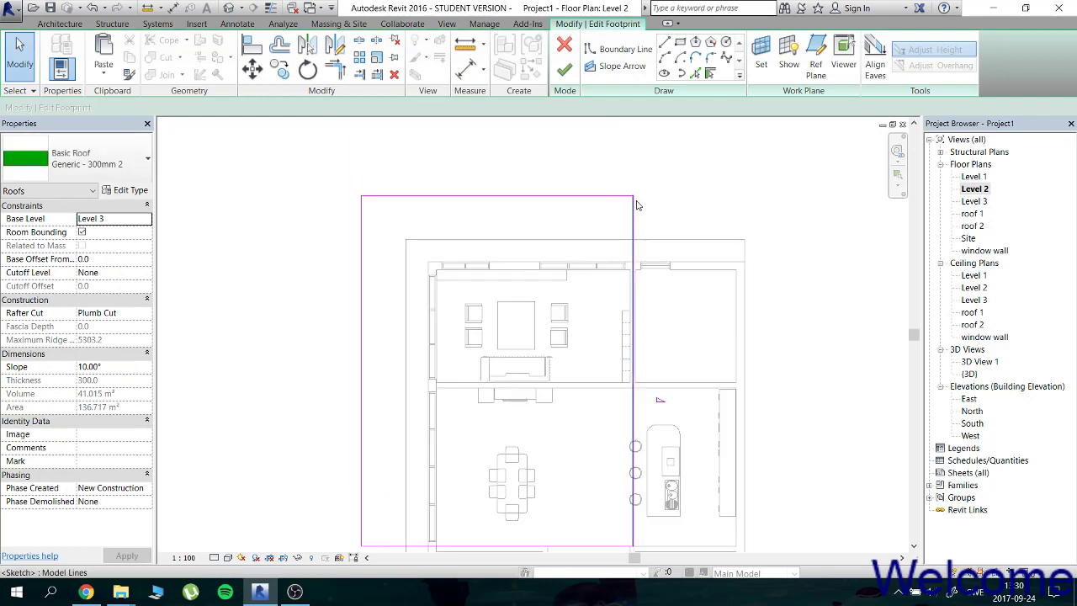
{"action": "left_click", "coordinate": [624, 198]}
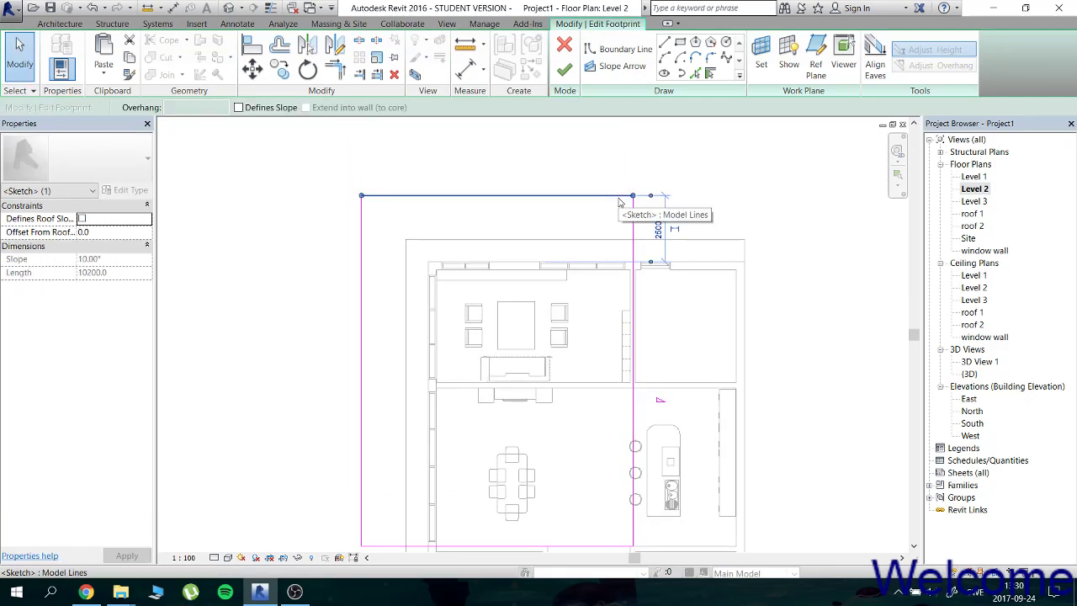
{"action": "key", "text": "Delete"}
{"action": "left_click", "coordinate": [632, 217]}
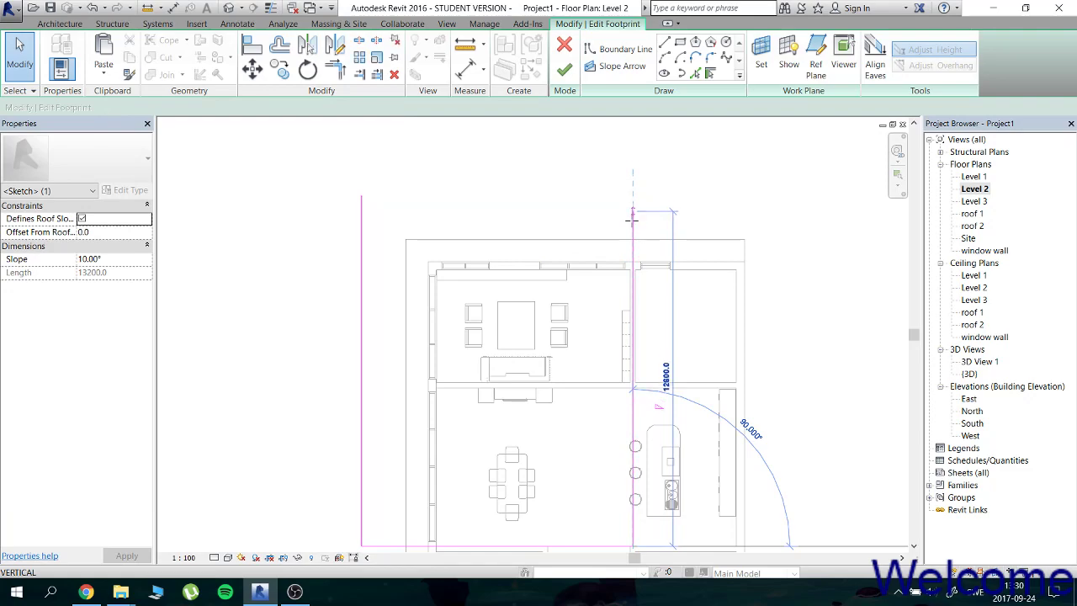
{"action": "left_click", "coordinate": [568, 203]}
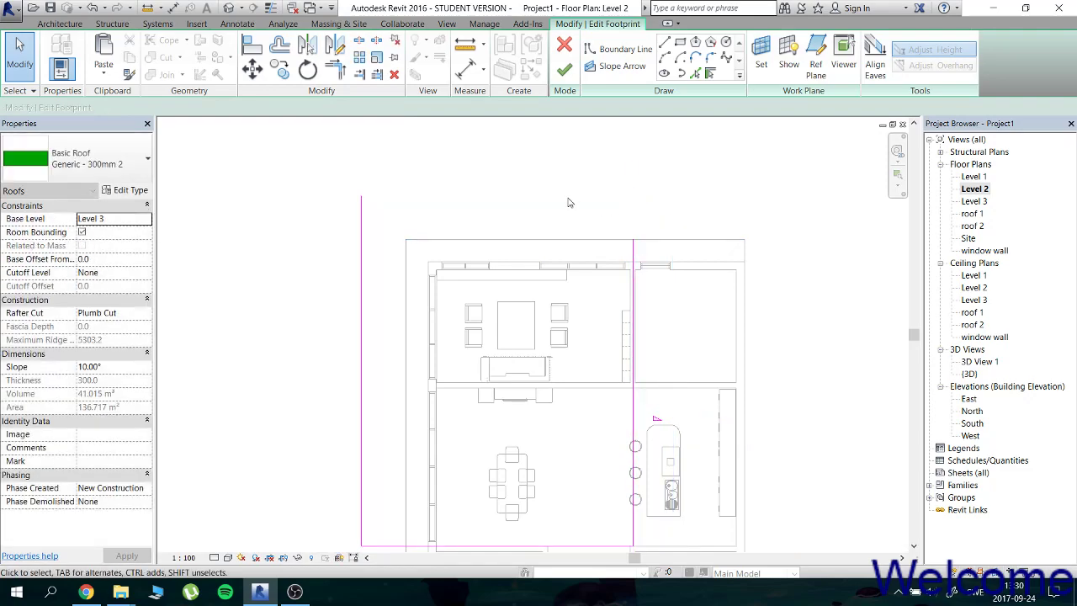
Shorten the bottom boundary line so its left end meets the house wall.
{"action": "scroll", "coordinate": [568, 202], "scroll_direction": "down", "scroll_amount": 1}
{"action": "middle_click_drag", "start_coordinate": [580, 437], "coordinate": [560, 300]}
{"action": "left_click", "coordinate": [380, 364]}
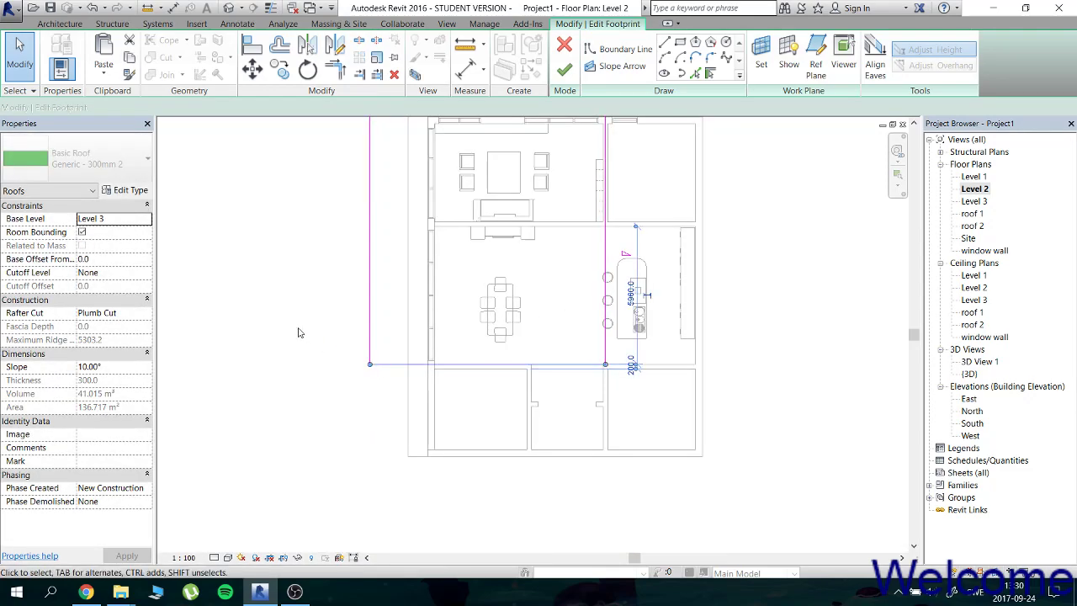
{"action": "mouse_move", "coordinate": [298, 332]}
{"action": "middle_mouse_down"}
{"action": "mouse_move", "coordinate": [396, 356]}
{"action": "mouse_move", "coordinate": [402, 378]}
{"action": "middle_mouse_up"}
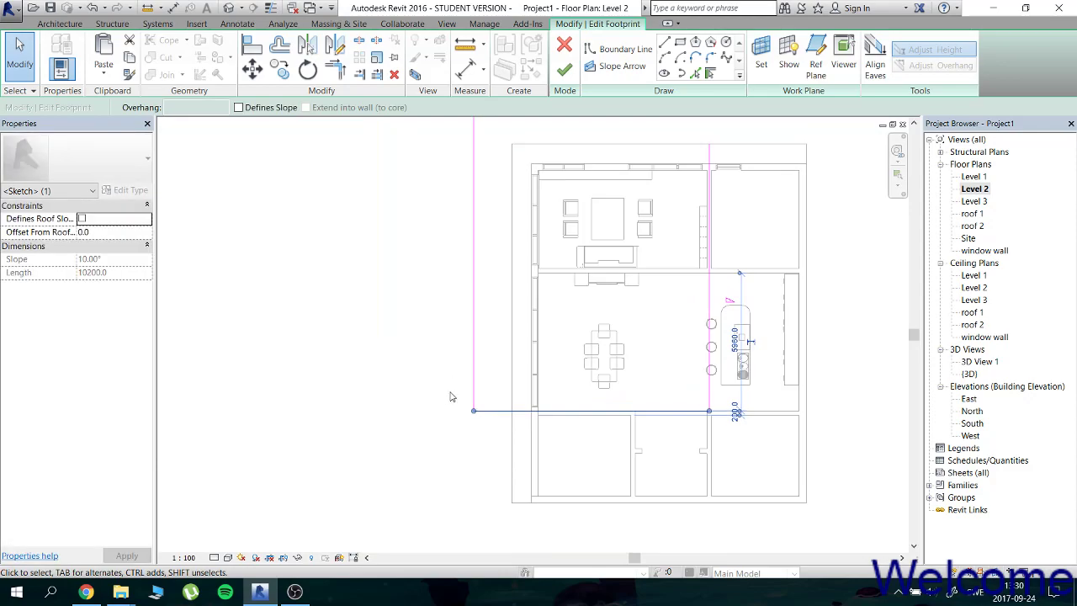
{"action": "left_click_drag", "start_coordinate": [473, 413], "coordinate": [511, 412]}
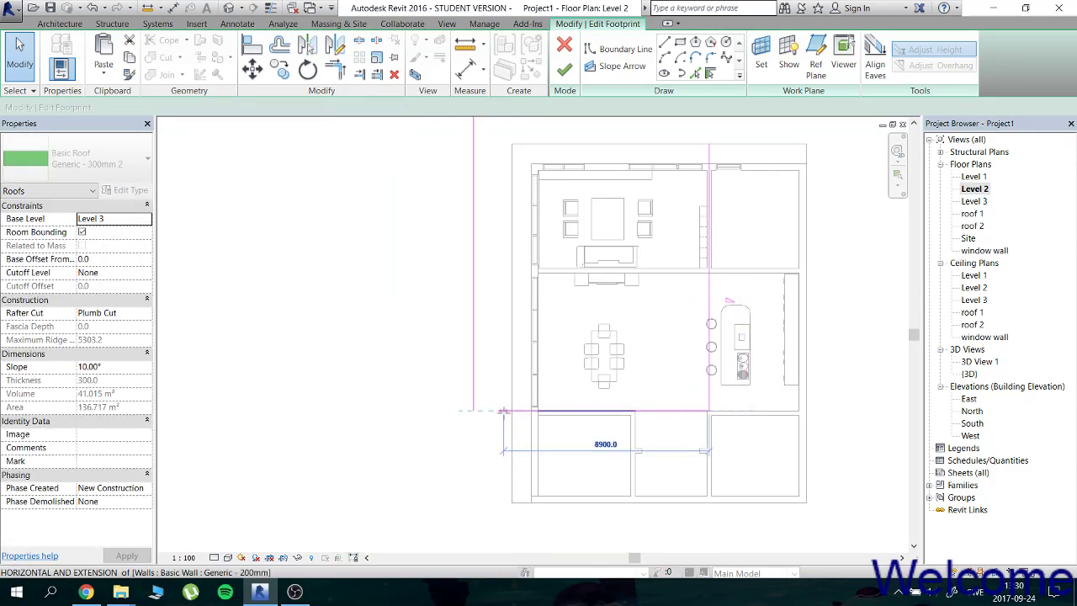
{"action": "left_click", "coordinate": [446, 429]}
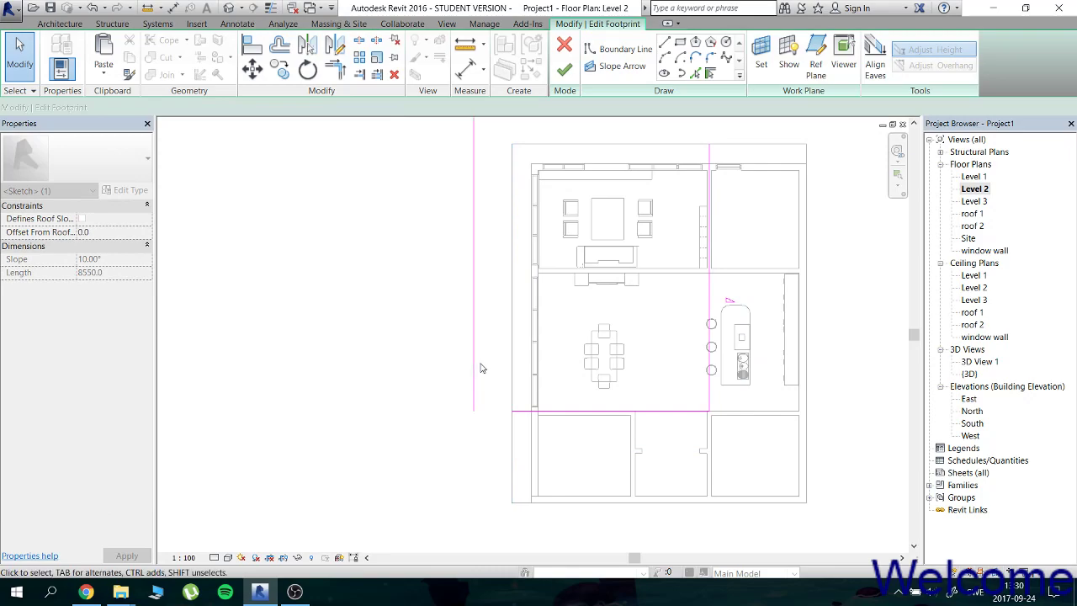
{"action": "middle_click_drag", "start_coordinate": [503, 306], "coordinate": [496, 424]}
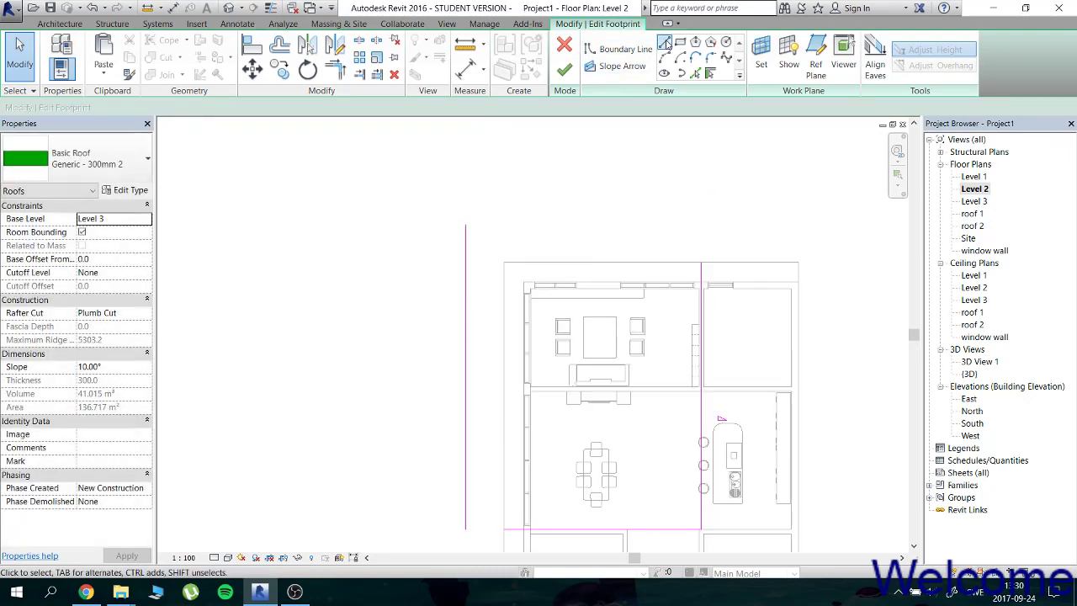
Draw a slanted top boundary edge and delete the vertical left boundary line.
{"action": "left_click", "coordinate": [664, 44]}
{"action": "left_click", "coordinate": [701, 263]}
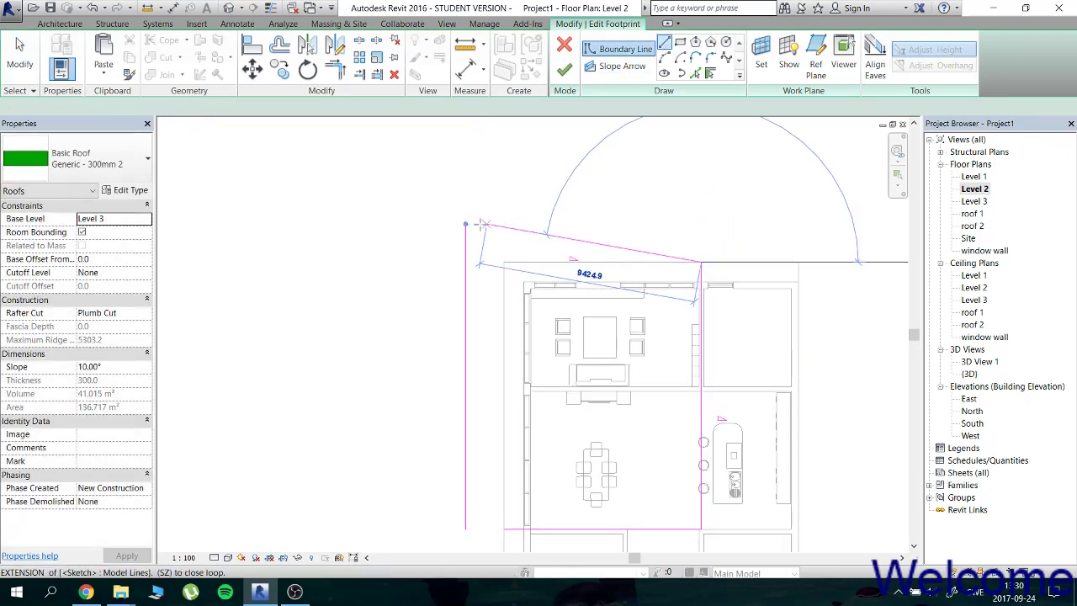
{"action": "left_click", "coordinate": [466, 225]}
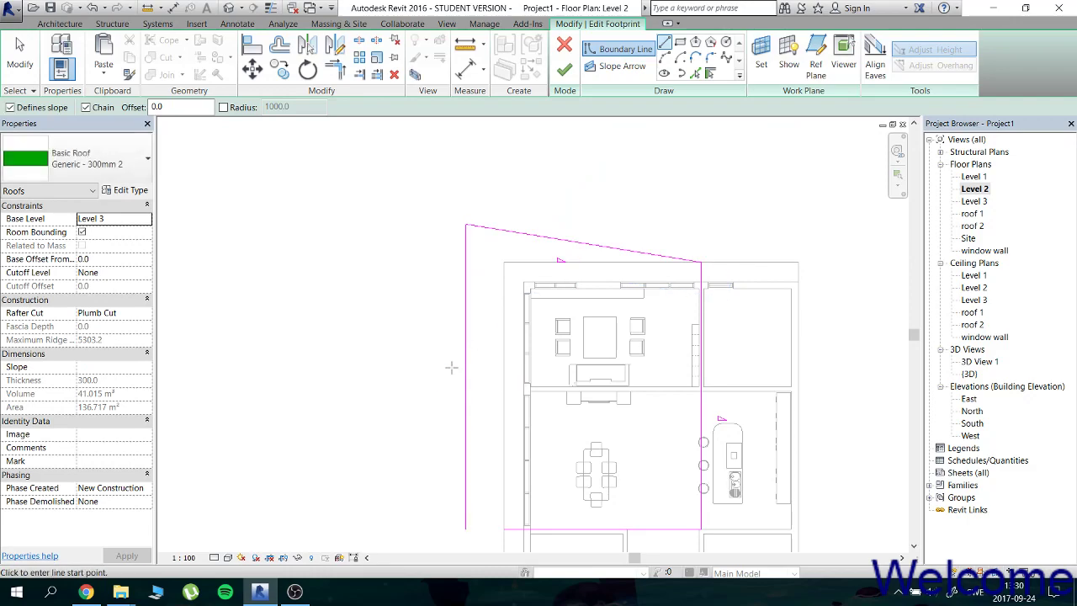
{"action": "scroll", "coordinate": [451, 366], "scroll_direction": "down", "scroll_amount": 2}
{"action": "middle_click_drag", "start_coordinate": [468, 402], "coordinate": [468, 294]}
{"action": "key", "text": "Escape"}
{"action": "key", "text": "Escape"}
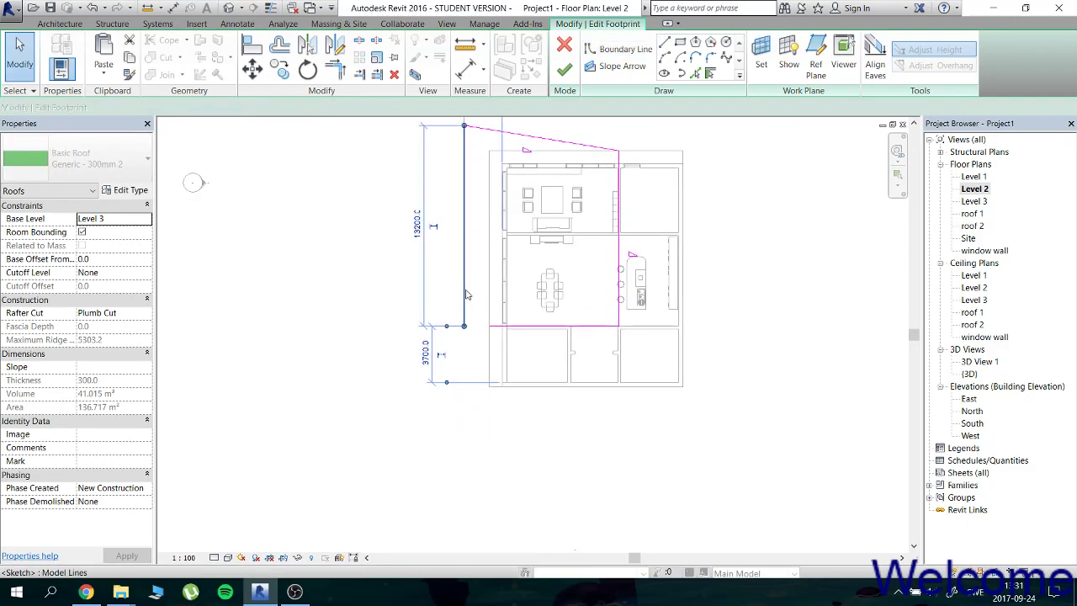
{"action": "key", "text": "Delete"}
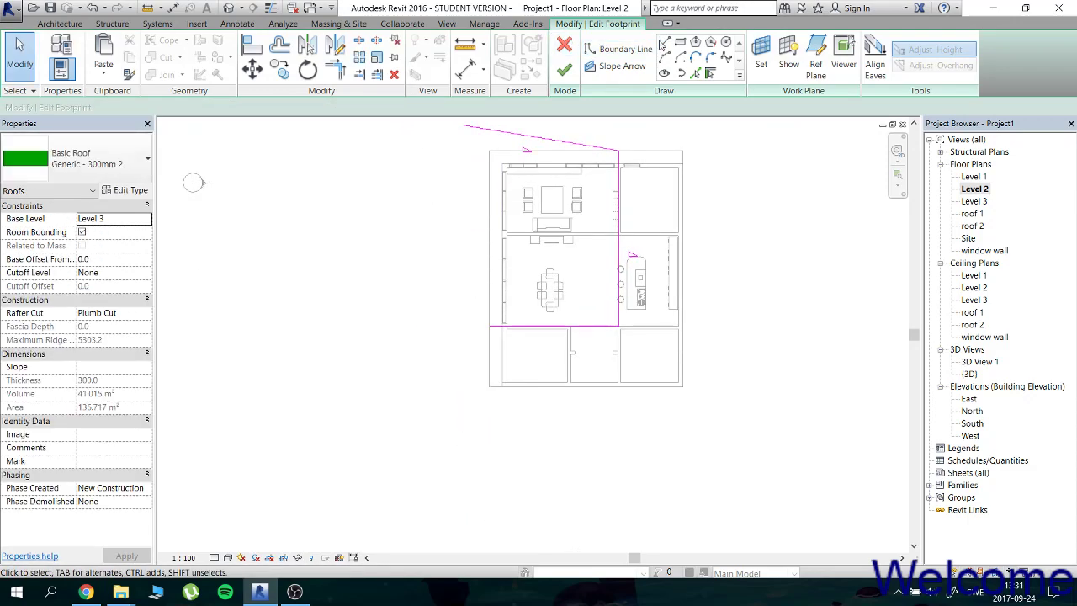
Draw a slanted left edge from the bottom line to the top edge and finish the roof.
{"action": "left_click", "coordinate": [664, 42]}
{"action": "left_click", "coordinate": [489, 325]}
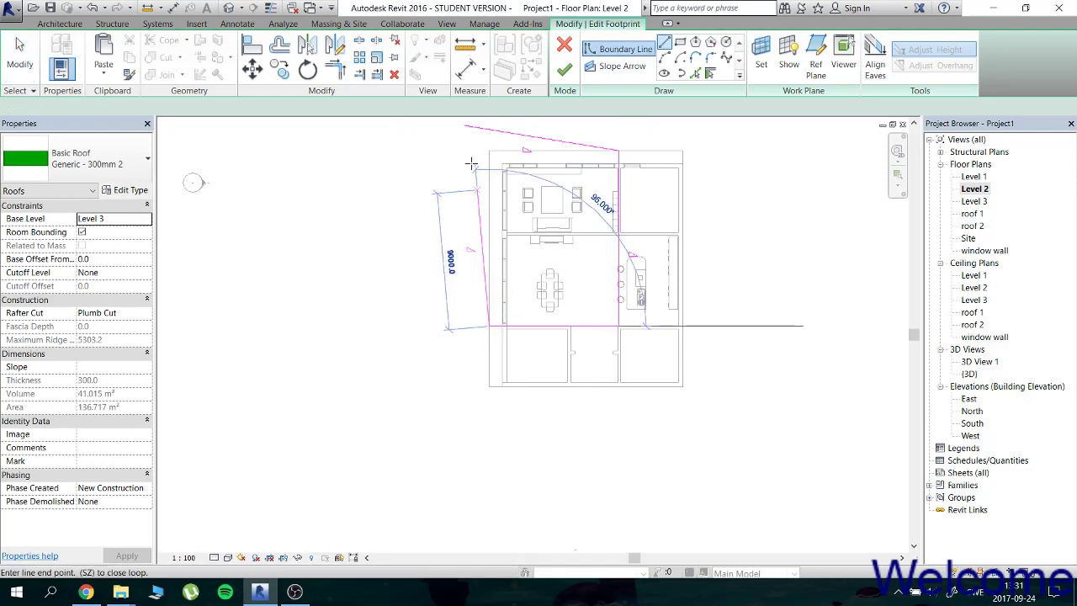
{"action": "left_click", "coordinate": [463, 126]}
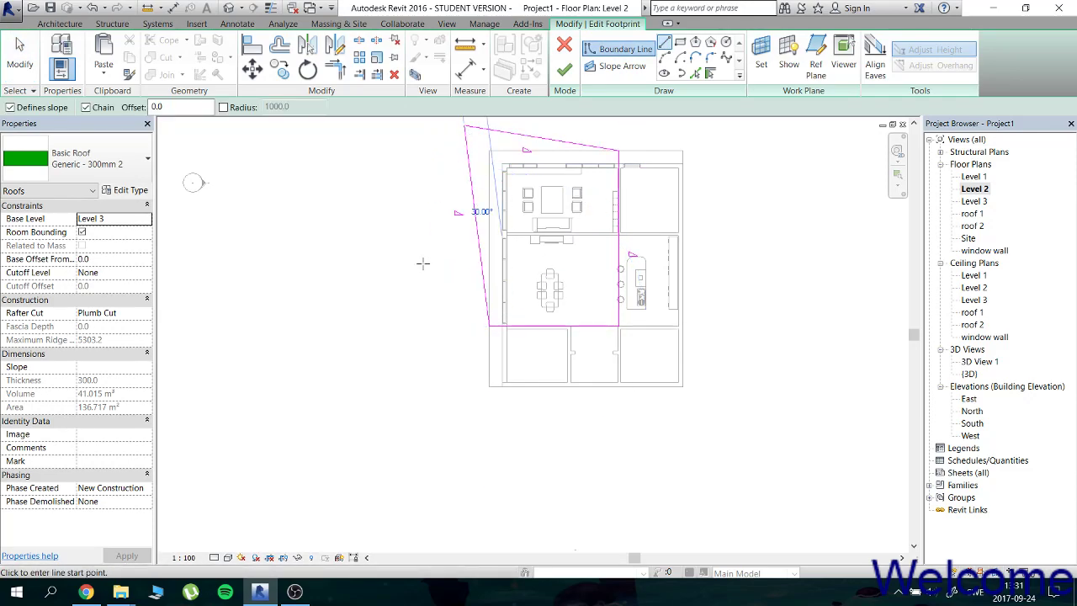
{"action": "key", "text": "Escape"}
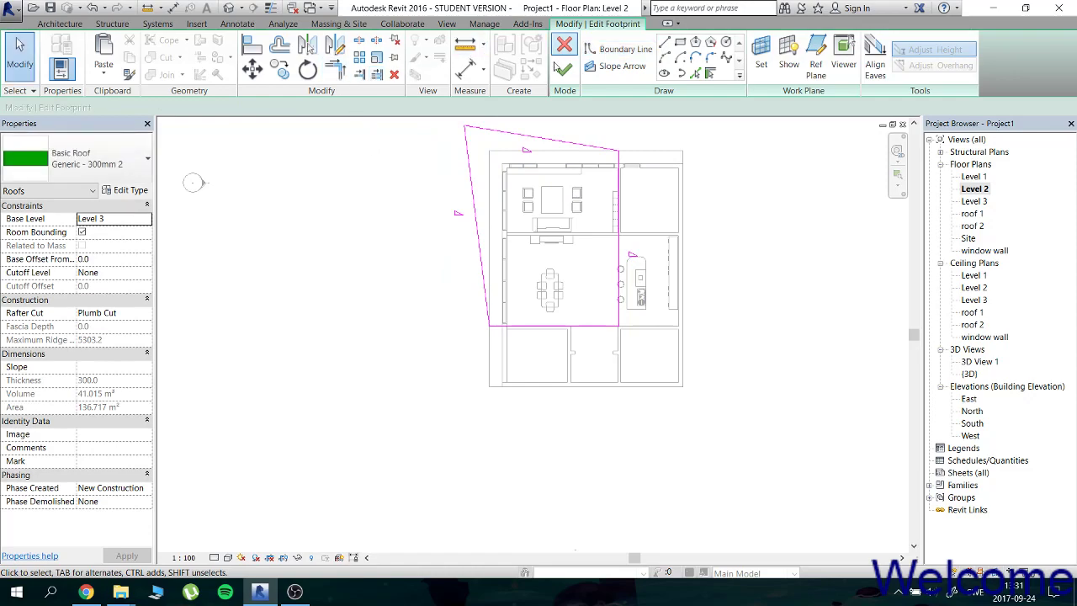
{"action": "left_click", "coordinate": [564, 68]}
{"action": "left_click", "coordinate": [360, 257]}
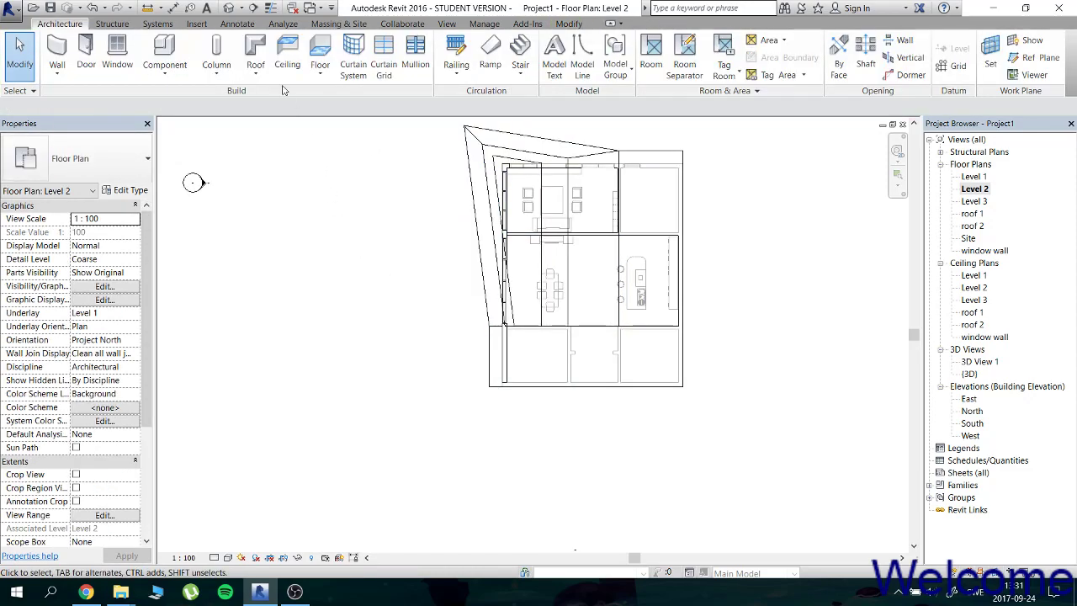
In the {3D} view, clear Defines Roof Slope on the 30° footprint edge and finish the roof.
{"action": "left_click", "coordinate": [253, 8]}
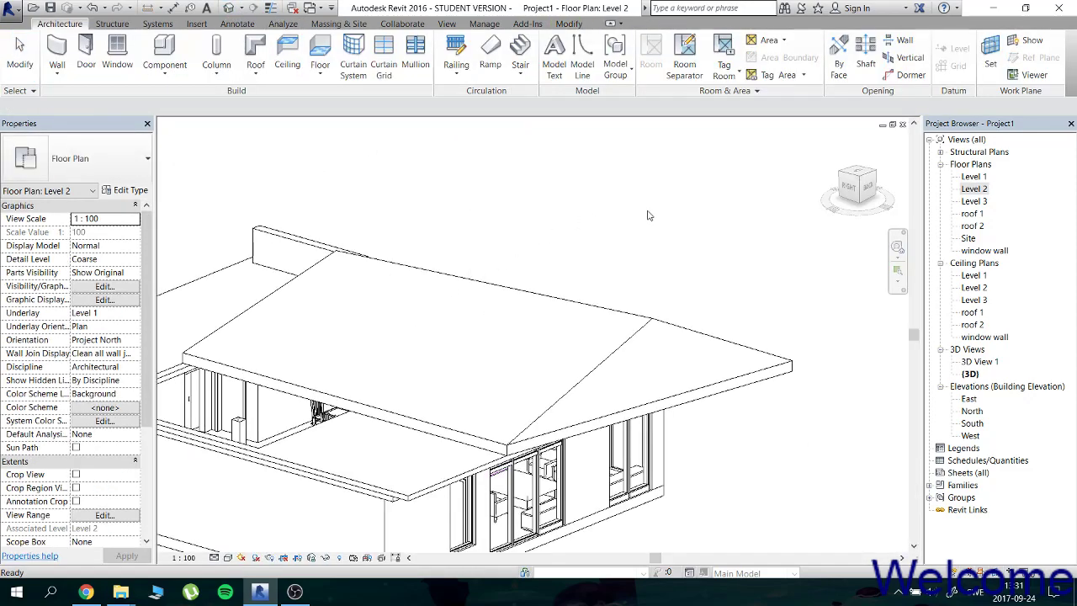
{"action": "mouse_move", "coordinate": [647, 215]}
{"action": "middle_mouse_down", "text": "shift"}
{"action": "mouse_move", "coordinate": [368, 237]}
{"action": "mouse_move", "coordinate": [551, 267]}
{"action": "middle_mouse_up", "text": "shift"}
{"action": "double_click", "coordinate": [492, 286]}
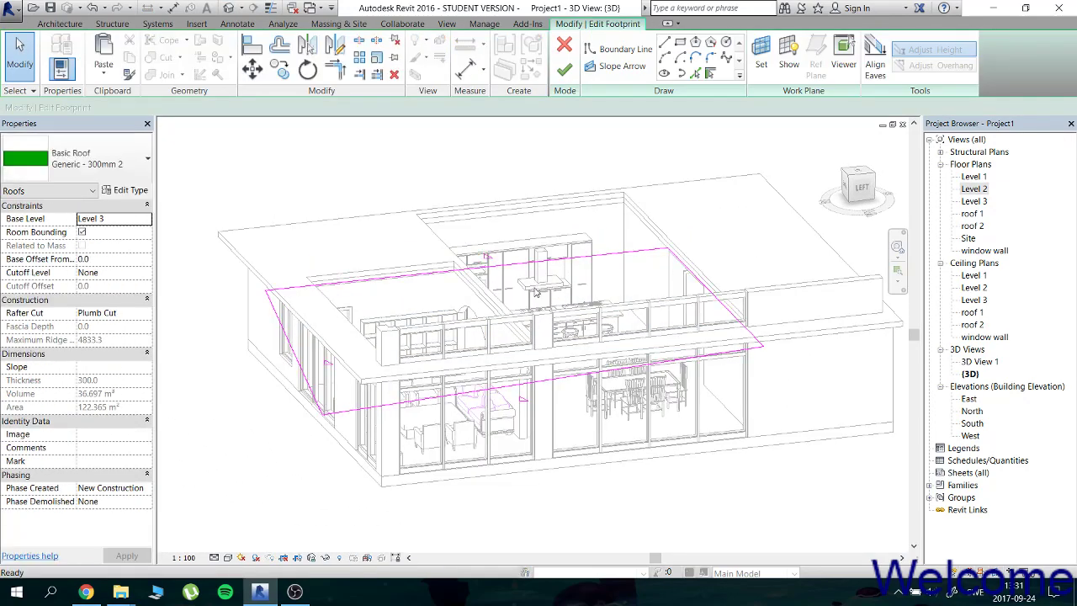
{"action": "left_click", "coordinate": [705, 289]}
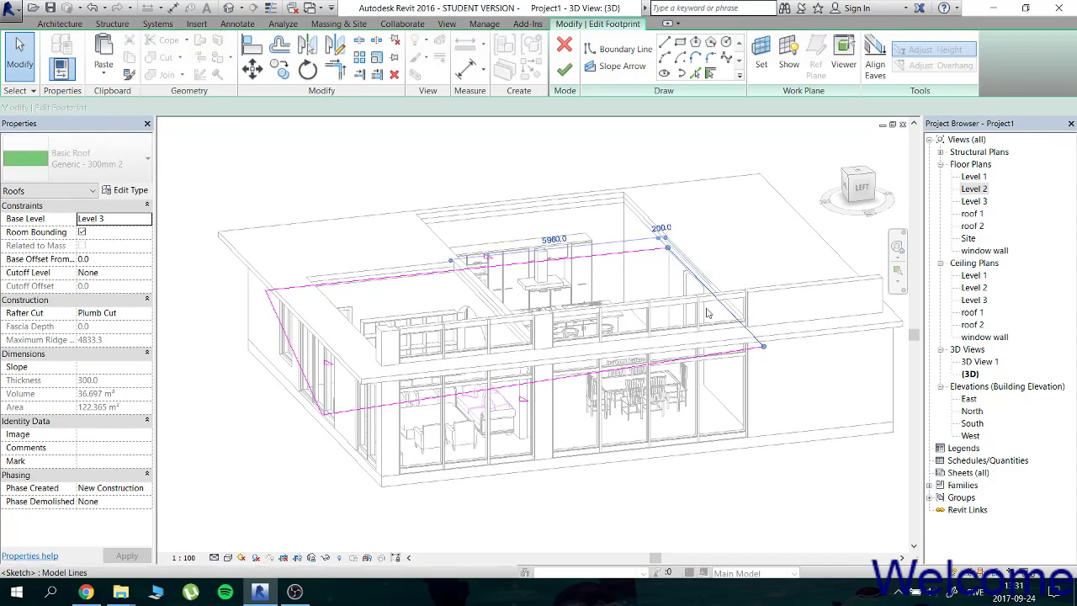
{"action": "left_click", "coordinate": [686, 370]}
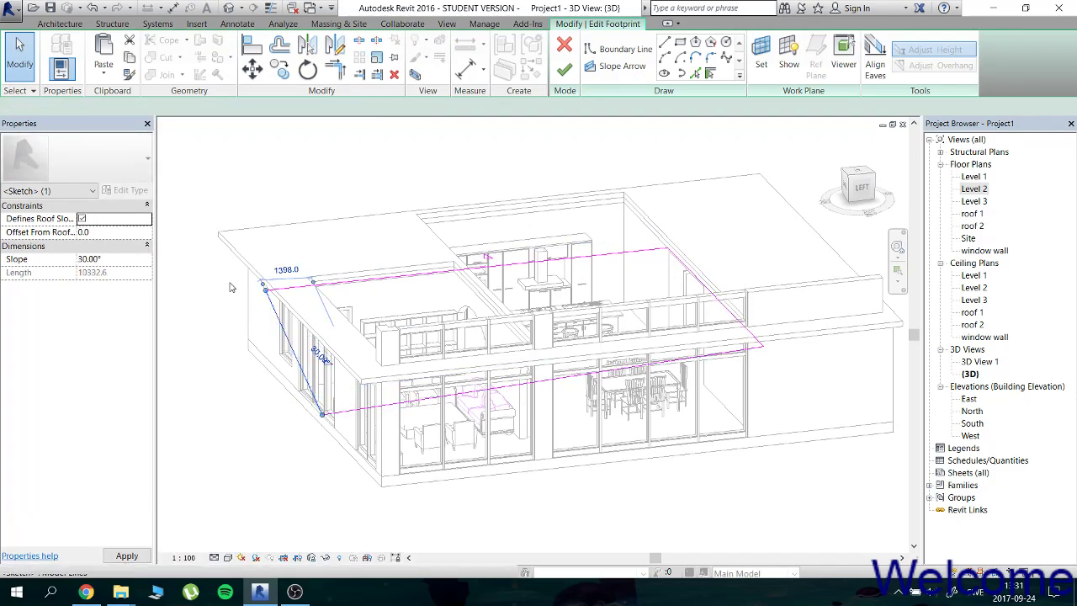
{"action": "left_click", "coordinate": [82, 218]}
{"action": "left_click", "coordinate": [565, 70]}
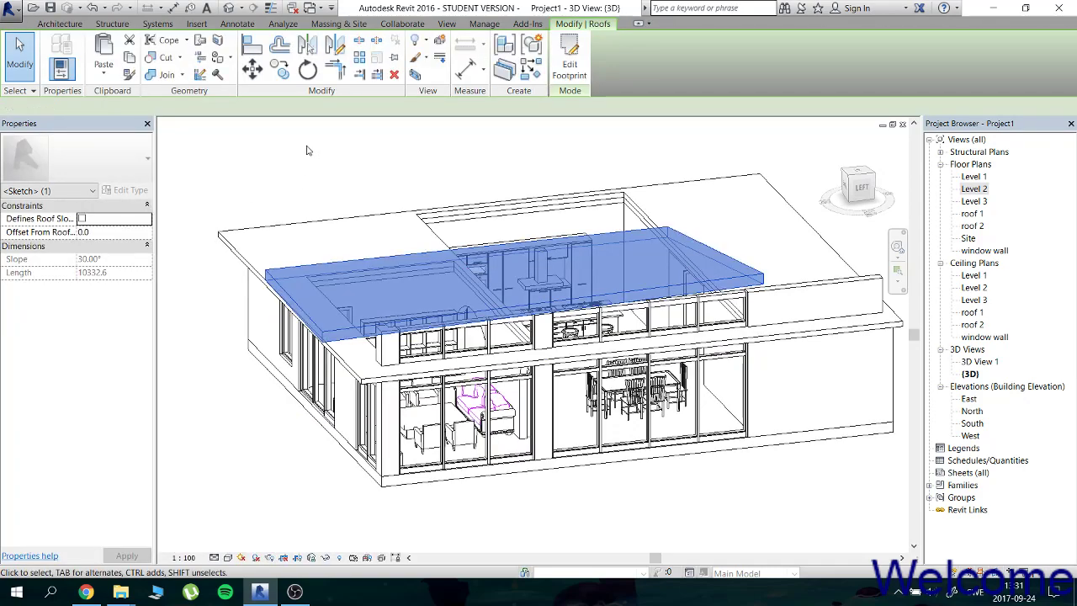
Deselect the new roof and orbit the 3D model to check it from front, side and angled views.
{"action": "left_click", "coordinate": [308, 144]}
{"action": "mouse_move", "coordinate": [675, 200]}
{"action": "middle_mouse_down", "text": "shift"}
{"action": "mouse_move", "coordinate": [448, 272]}
{"action": "mouse_move", "coordinate": [512, 183]}
{"action": "mouse_move", "coordinate": [505, 216]}
{"action": "middle_mouse_up", "text": "shift"}
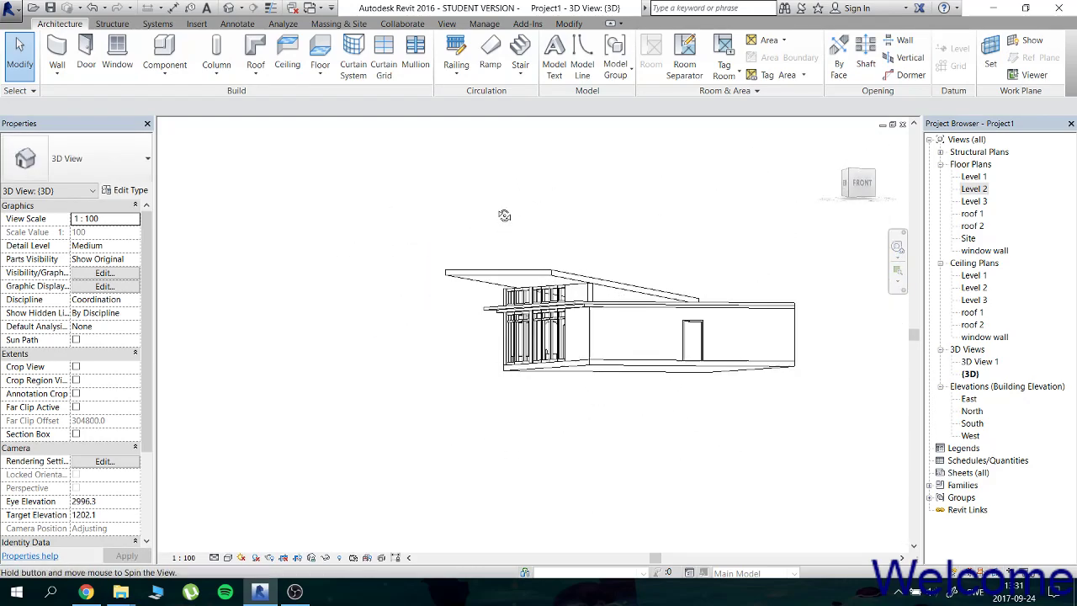
{"action": "scroll", "coordinate": [513, 376], "scroll_direction": "up", "scroll_amount": 3}
{"action": "mouse_move", "coordinate": [513, 376]}
{"action": "middle_mouse_down", "text": "shift"}
{"action": "mouse_move", "coordinate": [396, 284]}
{"action": "mouse_move", "coordinate": [703, 336]}
{"action": "mouse_move", "coordinate": [546, 404]}
{"action": "mouse_move", "coordinate": [652, 398]}
{"action": "mouse_move", "coordinate": [677, 379]}
{"action": "mouse_move", "coordinate": [709, 389]}
{"action": "mouse_move", "coordinate": [680, 392]}
{"action": "mouse_move", "coordinate": [726, 394]}
{"action": "mouse_move", "coordinate": [640, 399]}
{"action": "mouse_move", "coordinate": [505, 370]}
{"action": "middle_mouse_up", "text": "shift"}
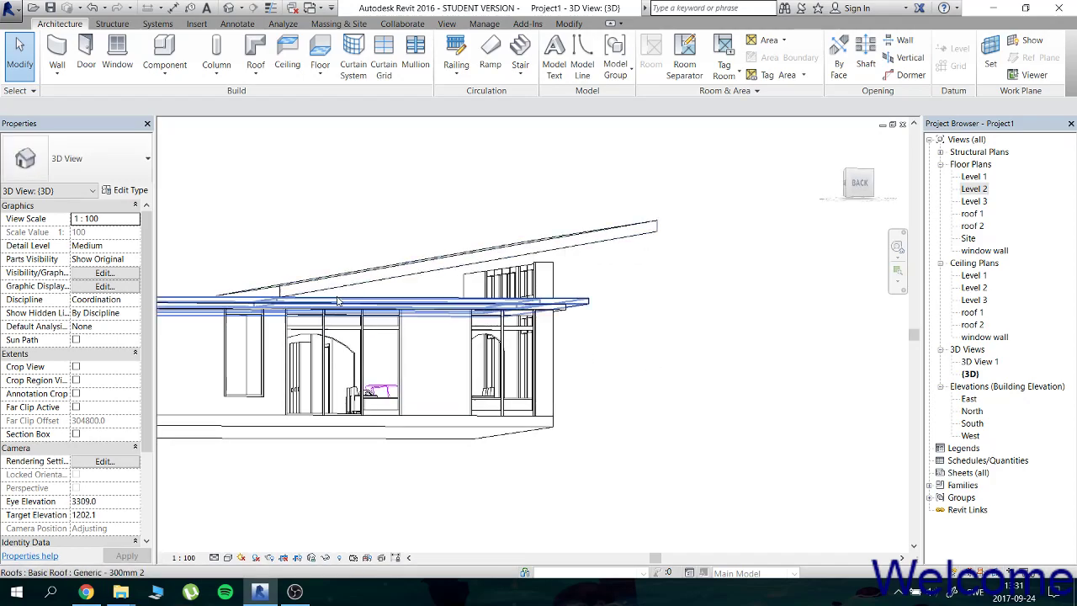
{"action": "scroll", "coordinate": [488, 374], "scroll_direction": "up", "scroll_amount": 2}
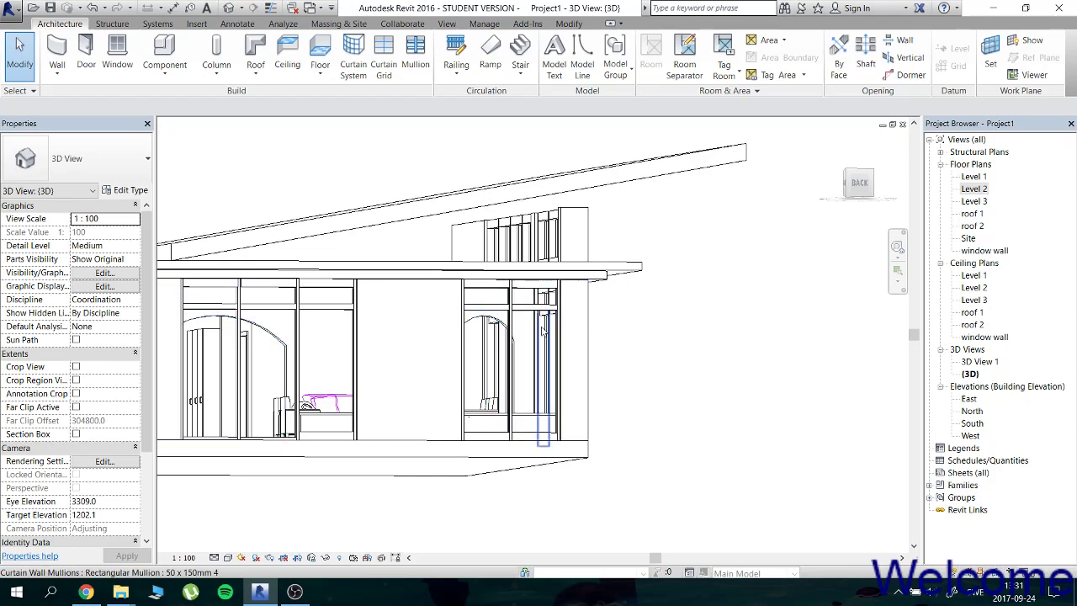
{"action": "middle_click_drag", "start_coordinate": [543, 330], "coordinate": [518, 368], "text": "shift"}
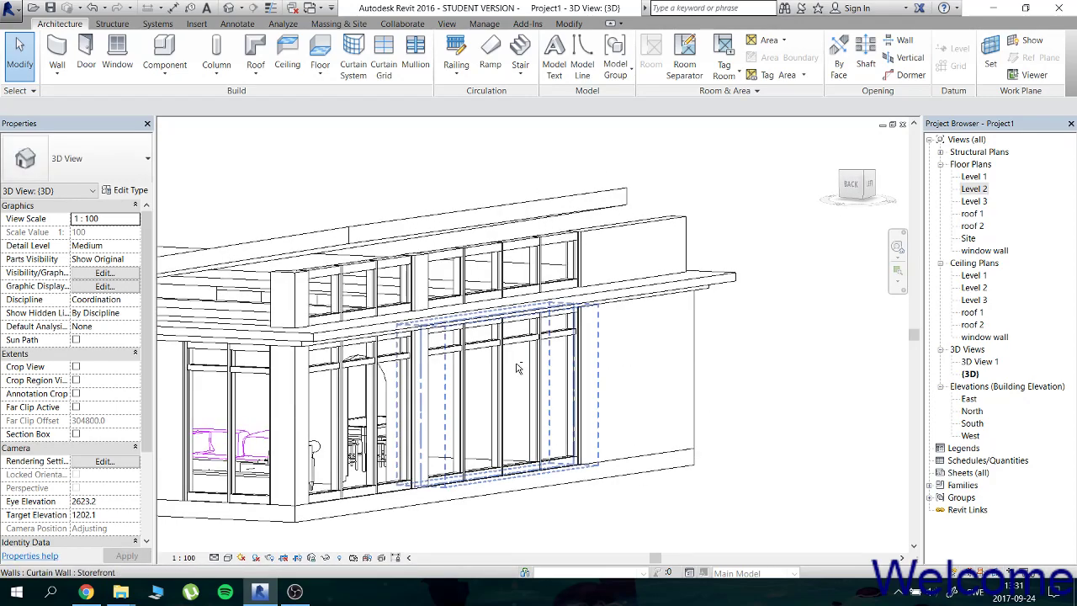
{"action": "scroll", "coordinate": [517, 367], "scroll_direction": "up", "scroll_amount": 2}
{"action": "scroll", "coordinate": [511, 370], "scroll_direction": "up", "scroll_amount": 2}
Copy the ground-floor storefront curtain wall and paste it aligned to Level 3.
{"action": "left_click", "coordinate": [507, 370]}
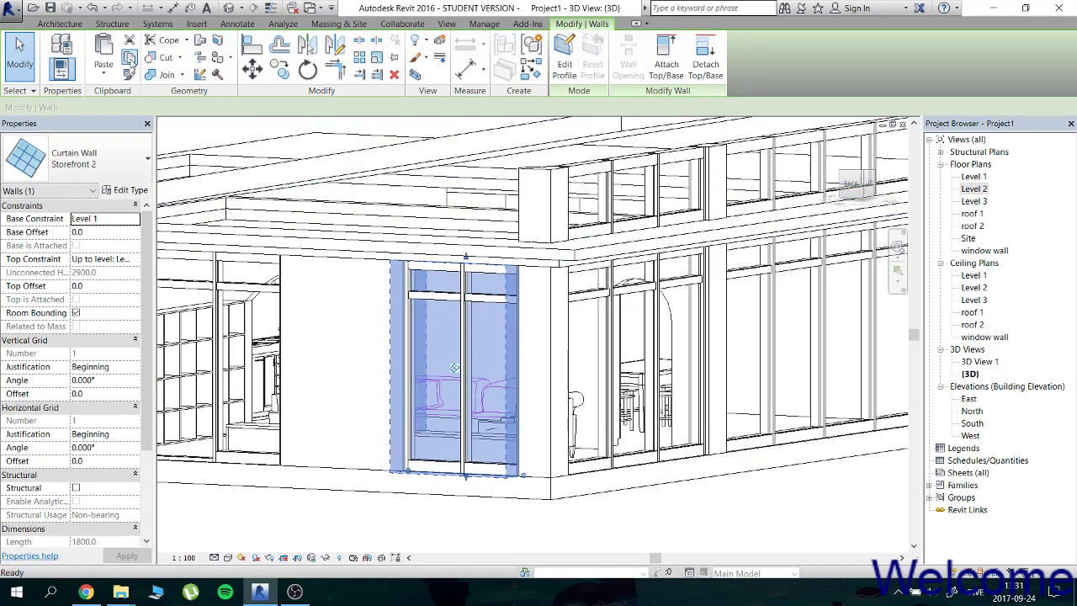
{"action": "left_click", "coordinate": [112, 76]}
{"action": "left_click", "coordinate": [101, 192]}
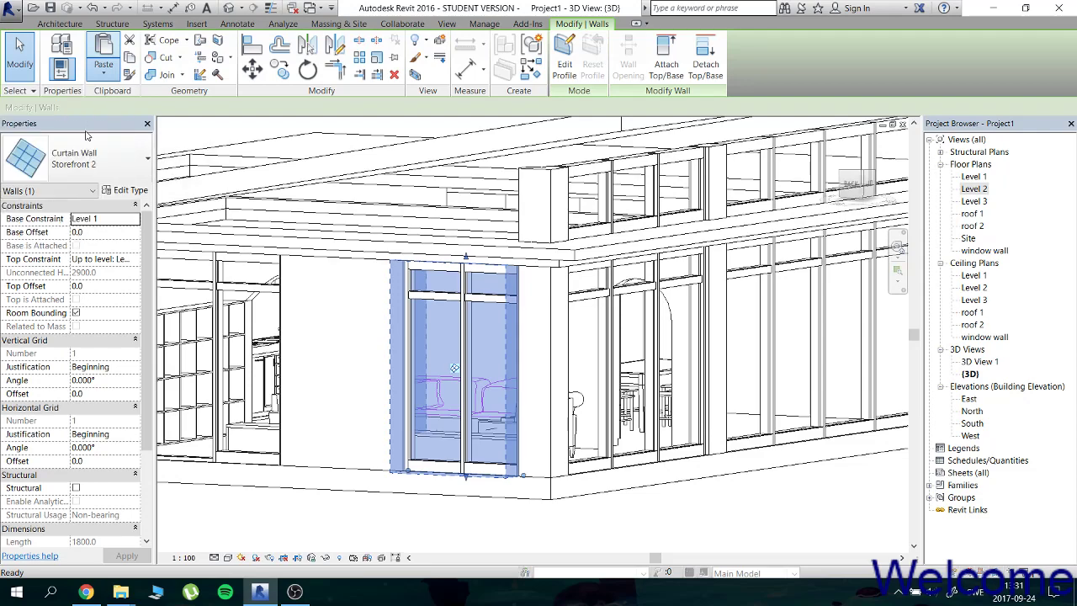
{"action": "left_click", "coordinate": [499, 222]}
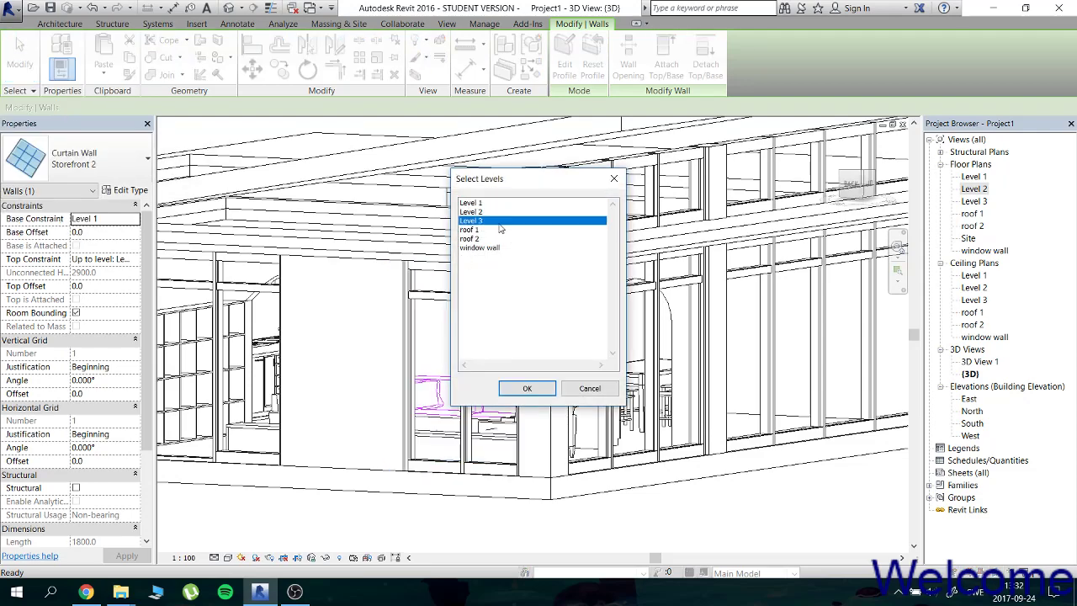
{"action": "left_click", "coordinate": [538, 392]}
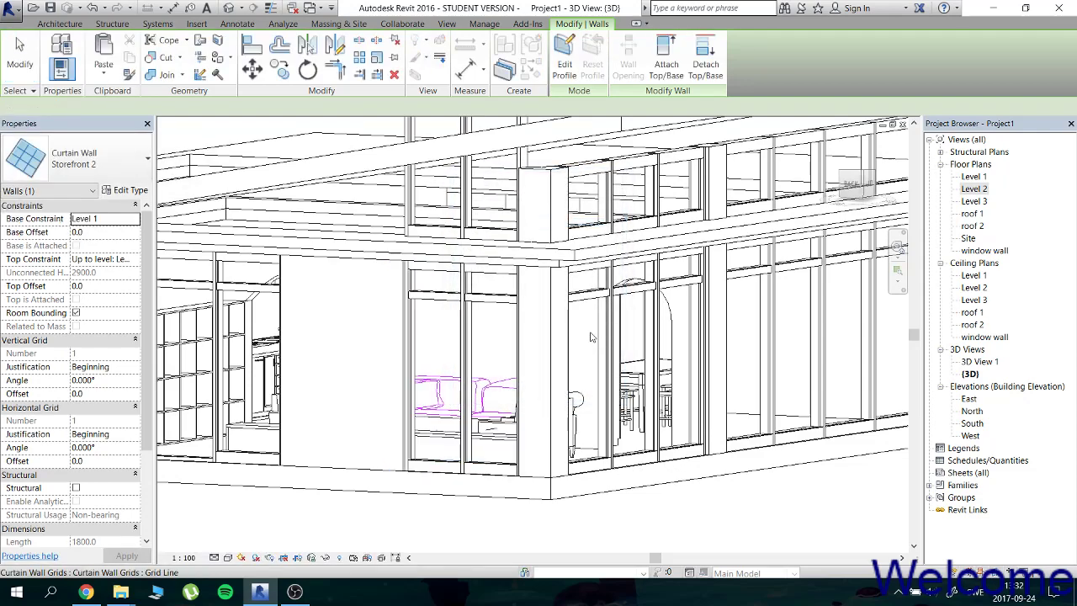
Set the pasted wall's Top Constraint to Up to level: window wall.
{"action": "scroll", "coordinate": [597, 341], "scroll_direction": "down", "scroll_amount": 3}
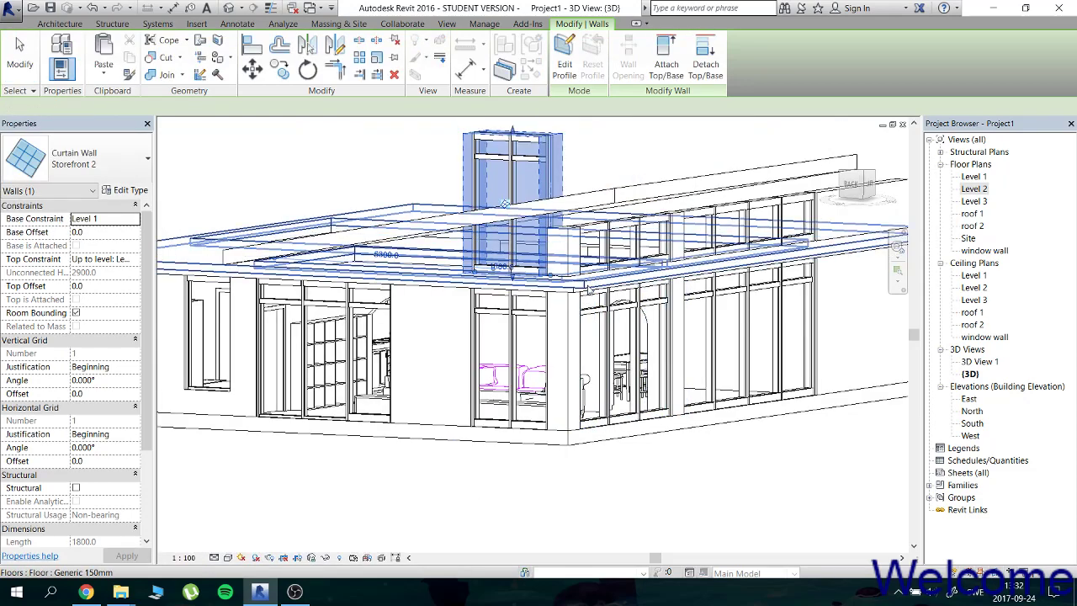
{"action": "left_click", "coordinate": [134, 261]}
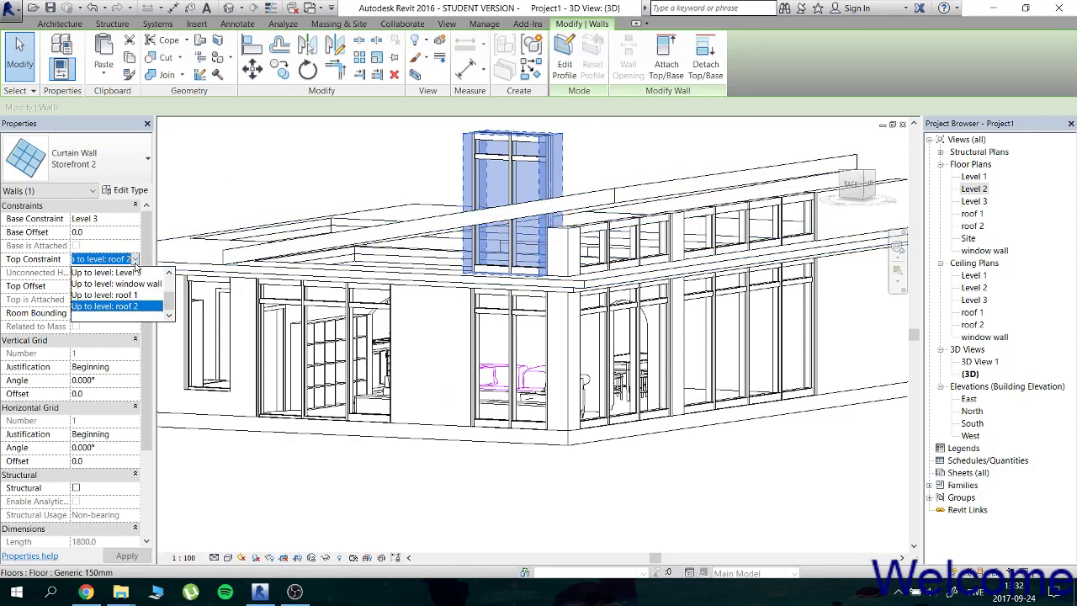
{"action": "left_click", "coordinate": [134, 284]}
{"action": "left_click", "coordinate": [298, 147]}
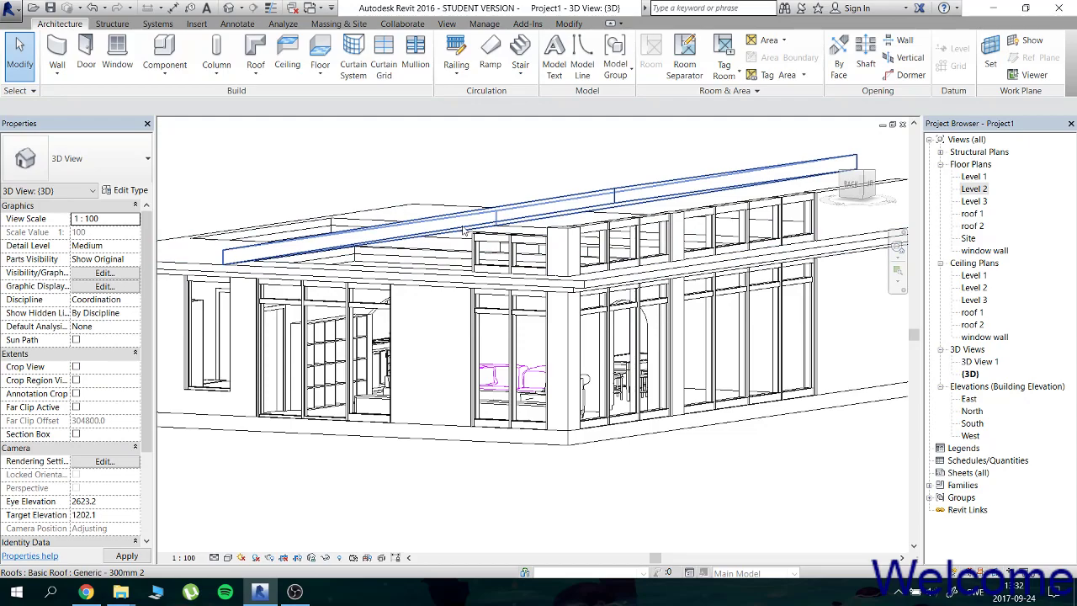
Orbit around the Level 3 curtain wall and roof in 3D, then switch to the Level 2 floor plan.
{"action": "scroll", "coordinate": [572, 145], "scroll_direction": "up", "scroll_amount": 2}
{"action": "mouse_move", "coordinate": [566, 174]}
{"action": "middle_mouse_down", "text": "shift"}
{"action": "mouse_move", "coordinate": [572, 192]}
{"action": "mouse_move", "coordinate": [535, 278]}
{"action": "mouse_move", "coordinate": [418, 305]}
{"action": "middle_mouse_up", "text": "shift"}
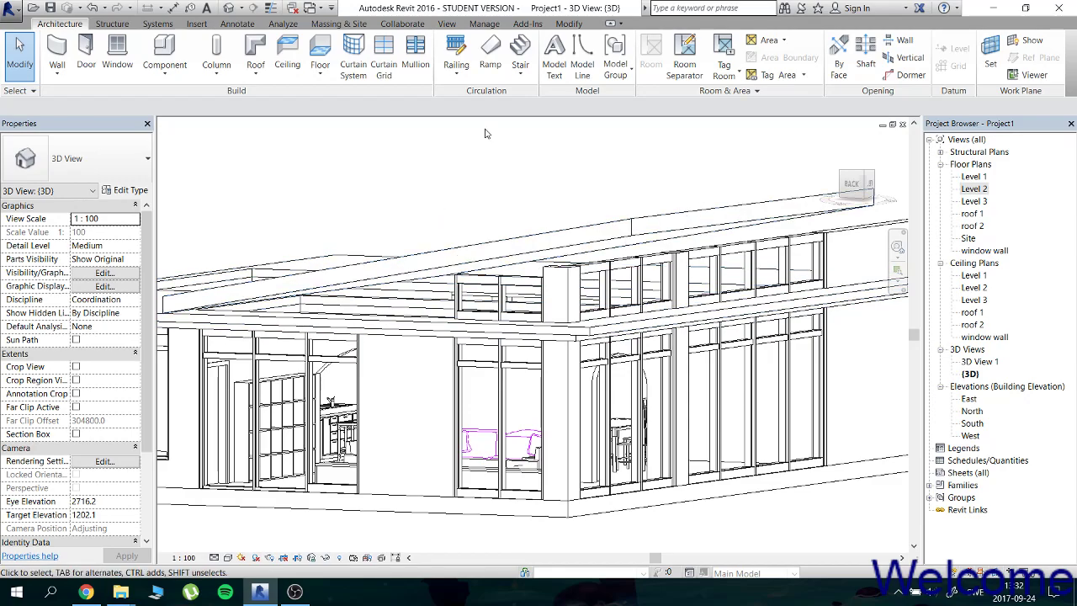
{"action": "mouse_move", "coordinate": [561, 138]}
{"action": "middle_mouse_down", "text": "shift"}
{"action": "mouse_move", "coordinate": [605, 154]}
{"action": "mouse_move", "coordinate": [963, 147]}
{"action": "middle_mouse_up", "text": "shift"}
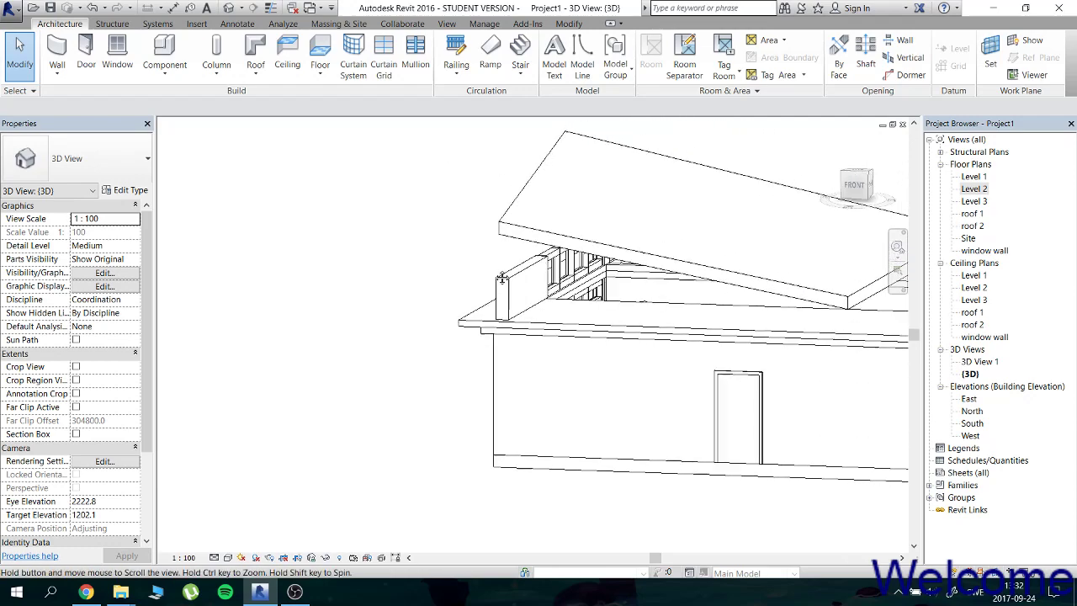
{"action": "double_click", "coordinate": [973, 189]}
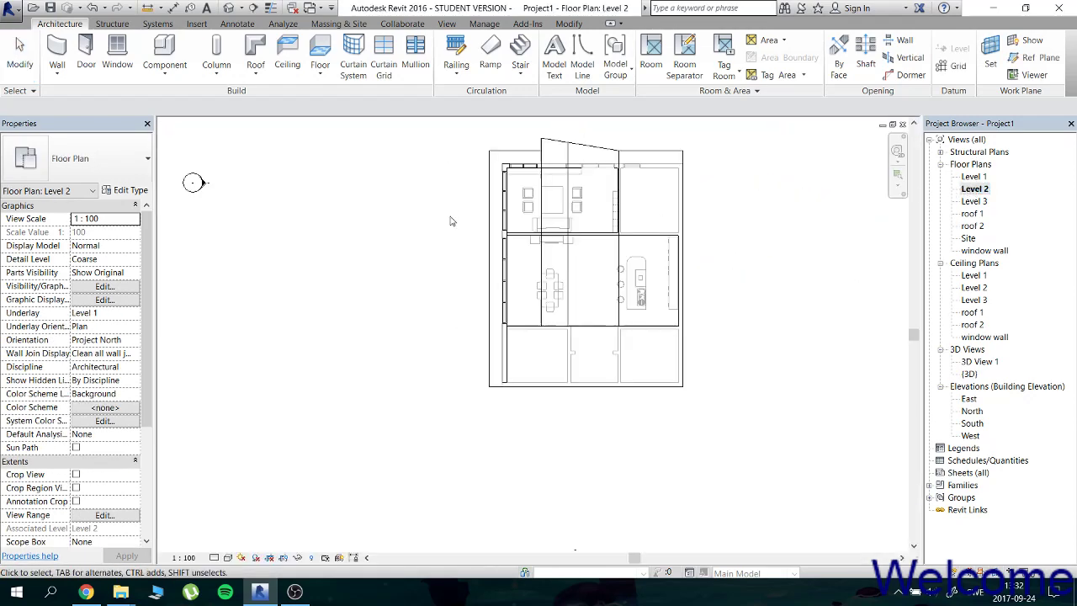
{"action": "scroll", "coordinate": [589, 396], "scroll_direction": "up", "scroll_amount": 3}
{"action": "scroll", "coordinate": [603, 405], "scroll_direction": "up", "scroll_amount": 2}
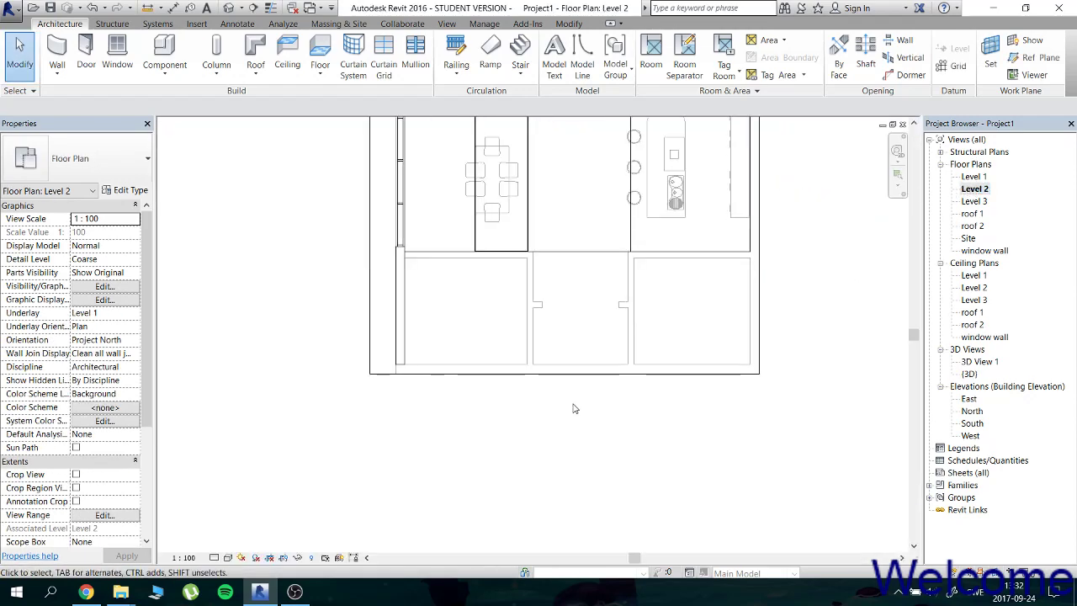
{"action": "scroll", "coordinate": [530, 403], "scroll_direction": "up", "scroll_amount": 2}
{"action": "middle_click_drag", "start_coordinate": [412, 171], "coordinate": [443, 304]}
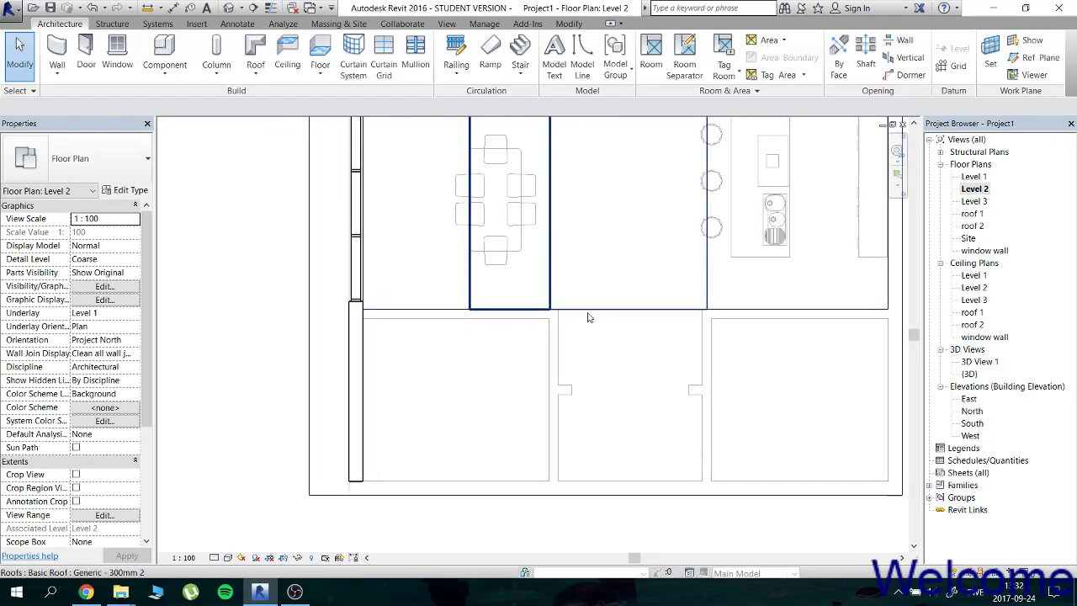
{"action": "left_click", "coordinate": [67, 57]}
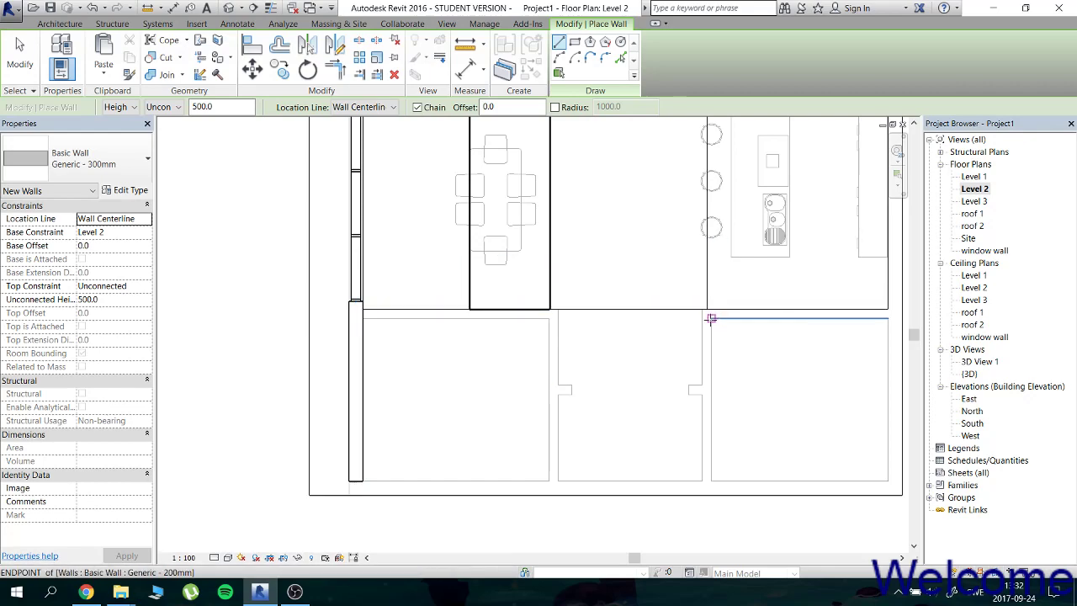
{"action": "middle_click_drag", "start_coordinate": [653, 264], "coordinate": [670, 339]}
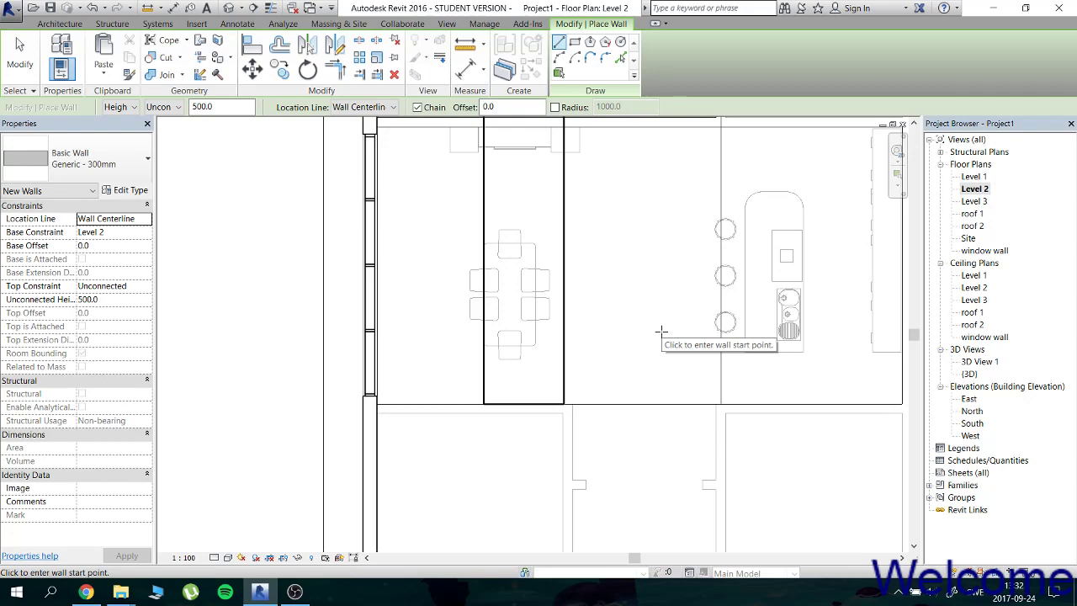
{"action": "key", "text": "Escape"}
{"action": "key", "text": "Escape"}
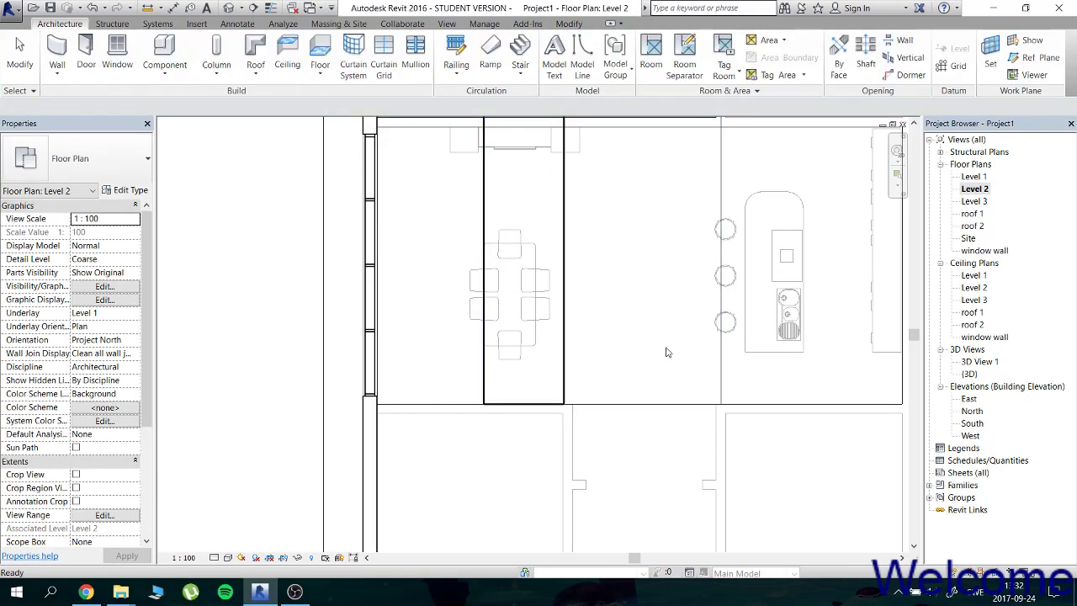
{"action": "left_click", "coordinate": [672, 368]}
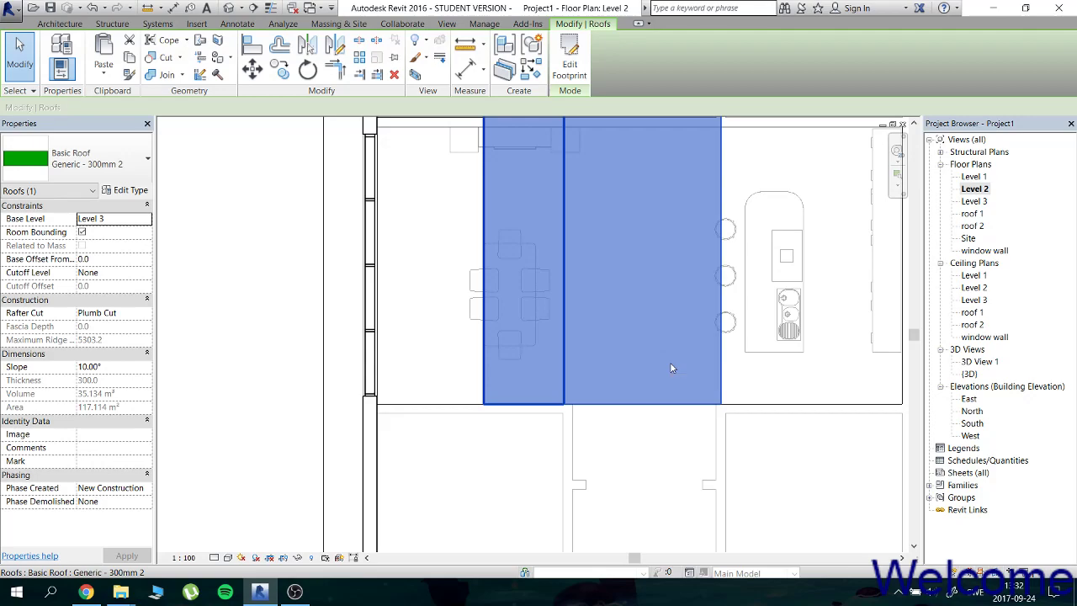
Edit the roof footprint and move its bottom edge down onto the wall.
{"action": "double_click", "coordinate": [671, 368]}
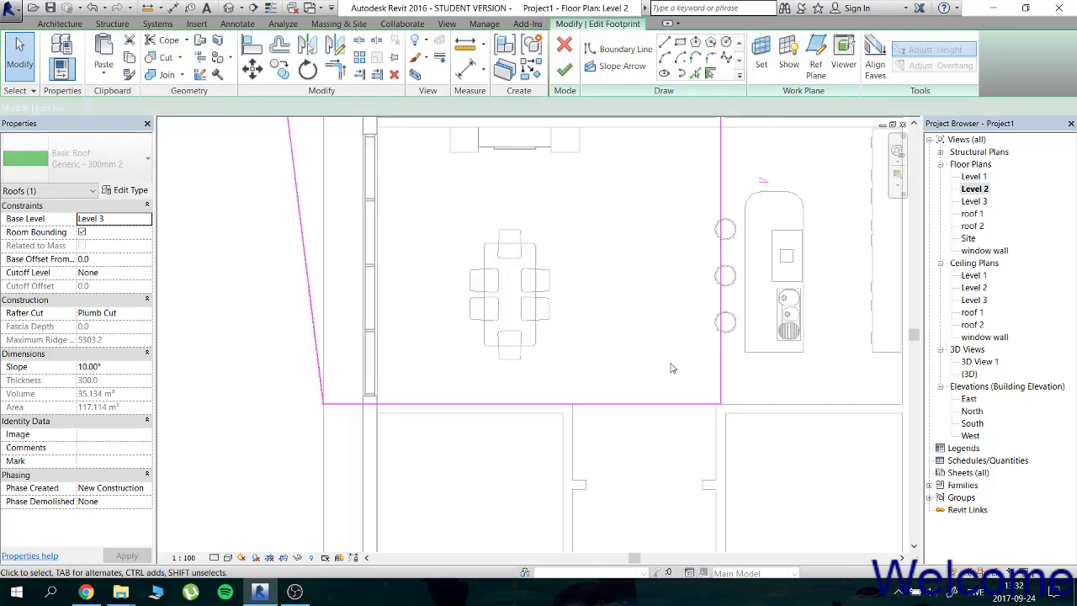
{"action": "left_click", "coordinate": [672, 410]}
{"action": "left_click_drag", "start_coordinate": [675, 421], "coordinate": [671, 417]}
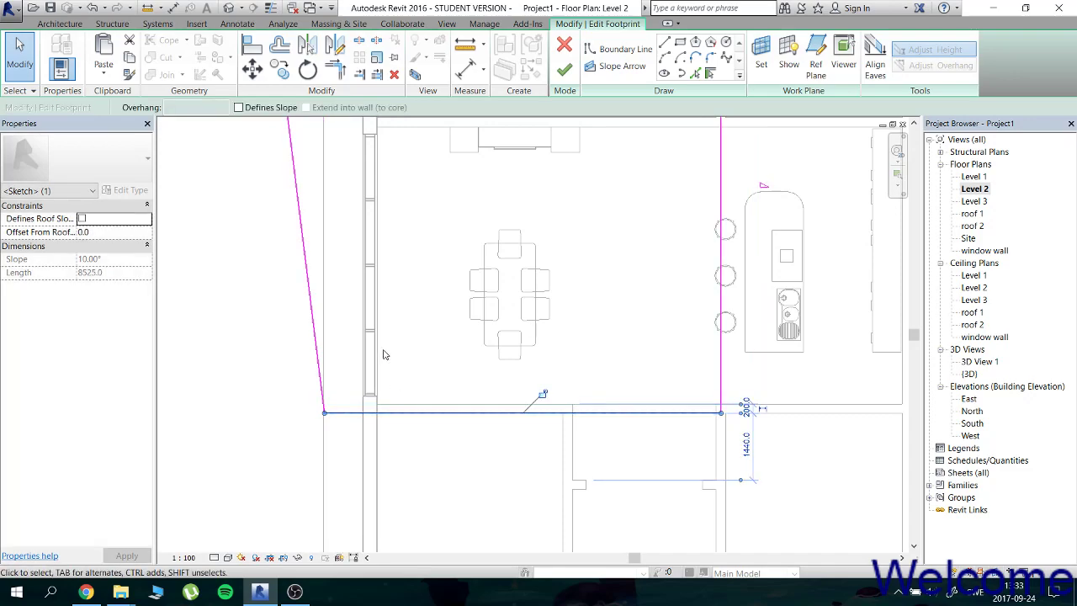
{"action": "left_click", "coordinate": [216, 340]}
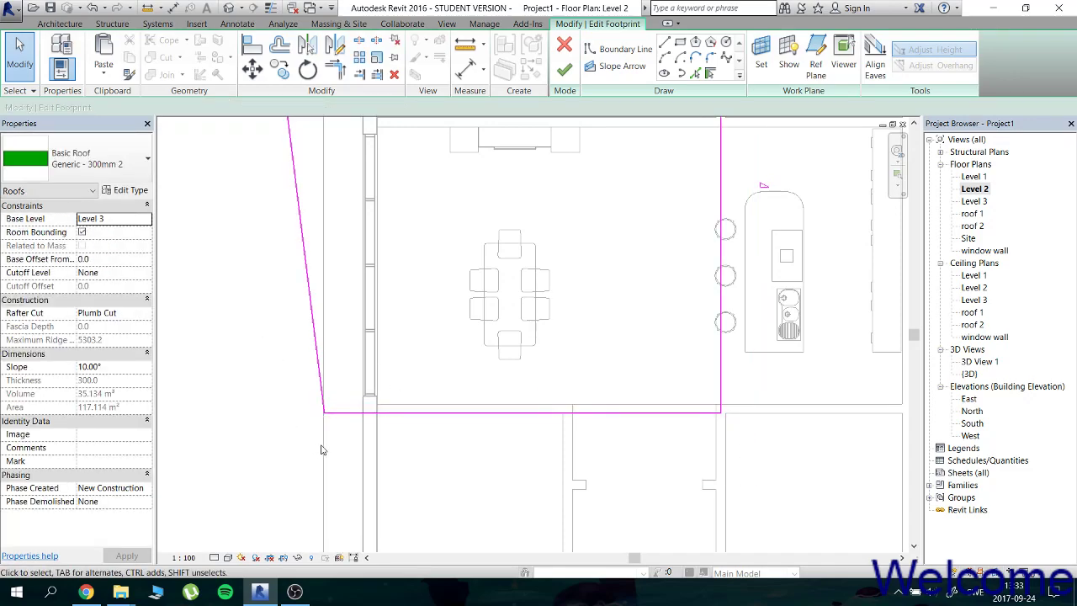
Extend the sloped left footprint edge so its lower end meets the corner.
{"action": "scroll", "coordinate": [315, 429], "scroll_direction": "up", "scroll_amount": 5}
{"action": "left_click", "coordinate": [360, 368]}
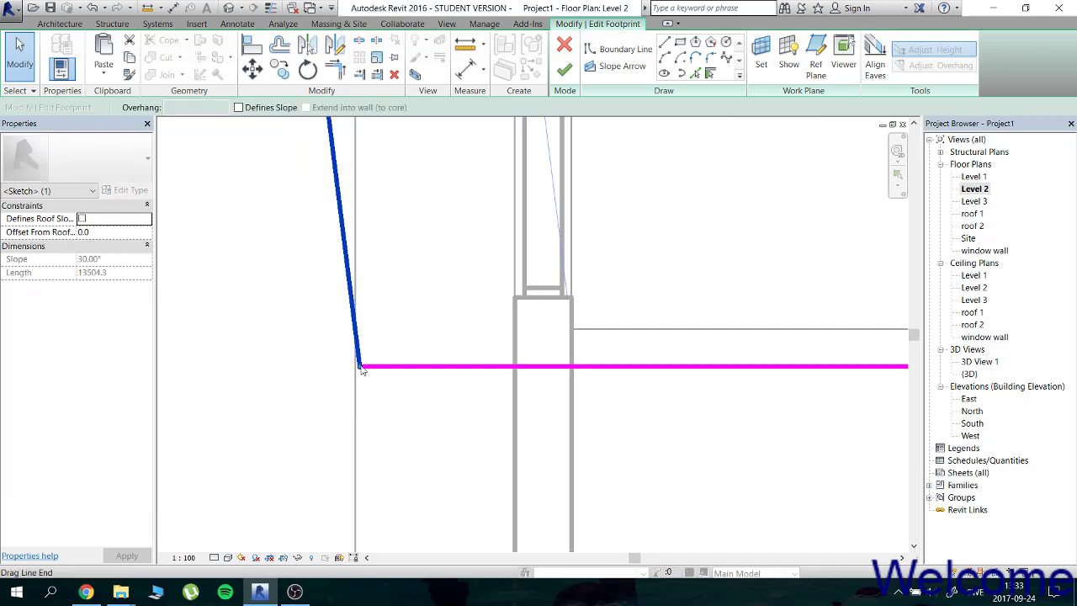
{"action": "mouse_move", "coordinate": [360, 368]}
{"action": "left_mouse_down"}
{"action": "mouse_move", "coordinate": [309, 366]}
{"action": "mouse_move", "coordinate": [354, 367]}
{"action": "left_mouse_up"}
{"action": "left_click", "coordinate": [360, 367]}
{"action": "left_click", "coordinate": [309, 367]}
Check the adjusted outline and finish the roof, now 119.018 m² in area and 35.705 m³ in volume.
{"action": "scroll", "coordinate": [318, 341], "scroll_direction": "down", "scroll_amount": 3}
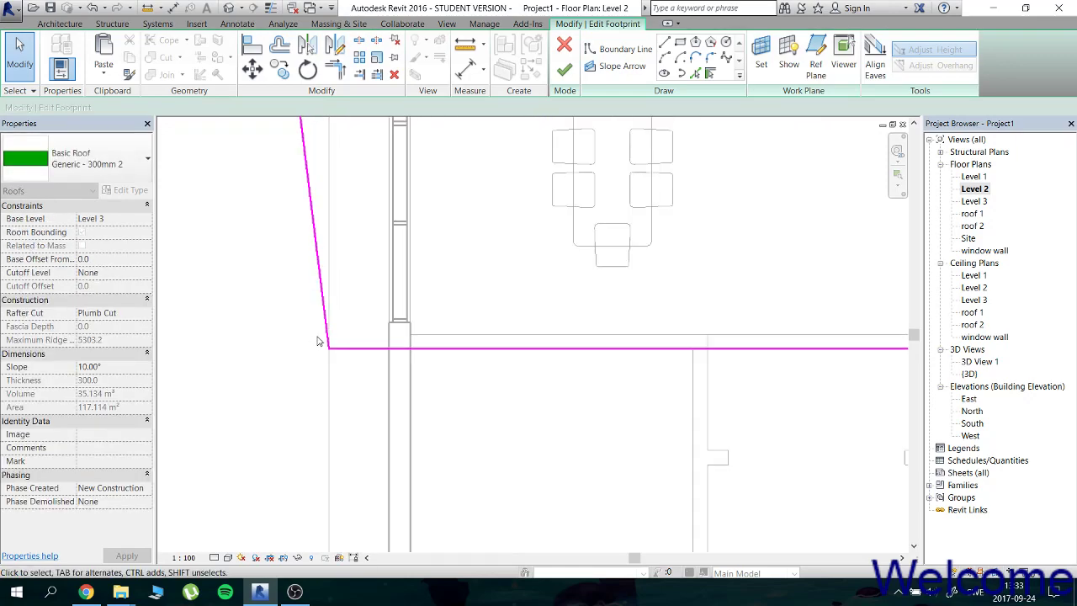
{"action": "scroll", "coordinate": [318, 341], "scroll_direction": "down", "scroll_amount": 2}
{"action": "scroll", "coordinate": [435, 260], "scroll_direction": "down", "scroll_amount": 2}
{"action": "scroll", "coordinate": [498, 409], "scroll_direction": "up", "scroll_amount": 2}
{"action": "scroll", "coordinate": [444, 211], "scroll_direction": "up", "scroll_amount": 2}
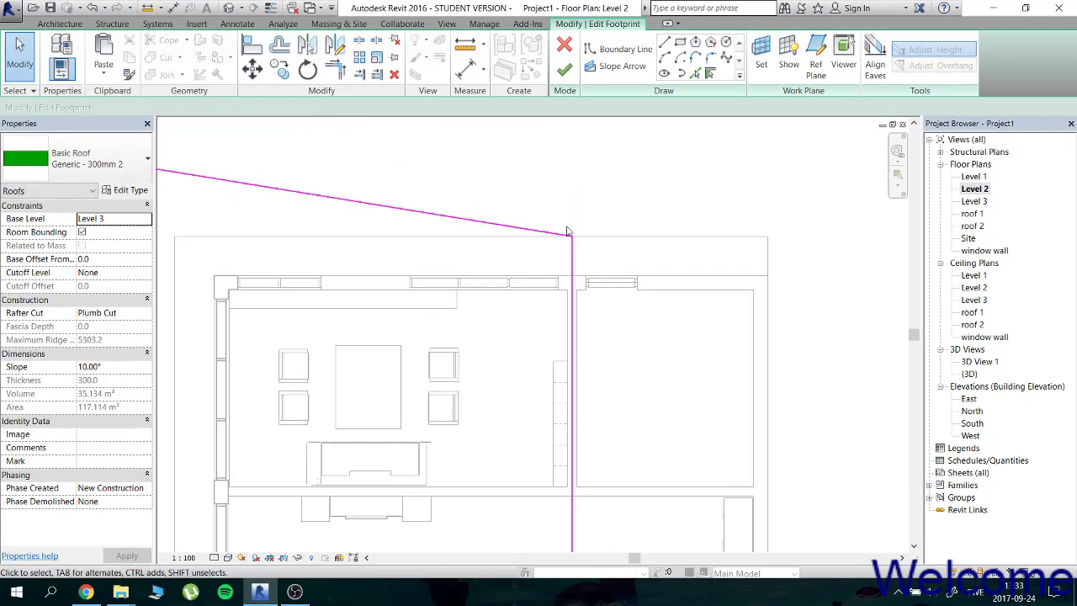
{"action": "scroll", "coordinate": [568, 230], "scroll_direction": "up", "scroll_amount": 2}
{"action": "scroll", "coordinate": [559, 277], "scroll_direction": "up", "scroll_amount": 1}
{"action": "scroll", "coordinate": [496, 380], "scroll_direction": "down", "scroll_amount": 1}
{"action": "scroll", "coordinate": [483, 389], "scroll_direction": "down", "scroll_amount": 1}
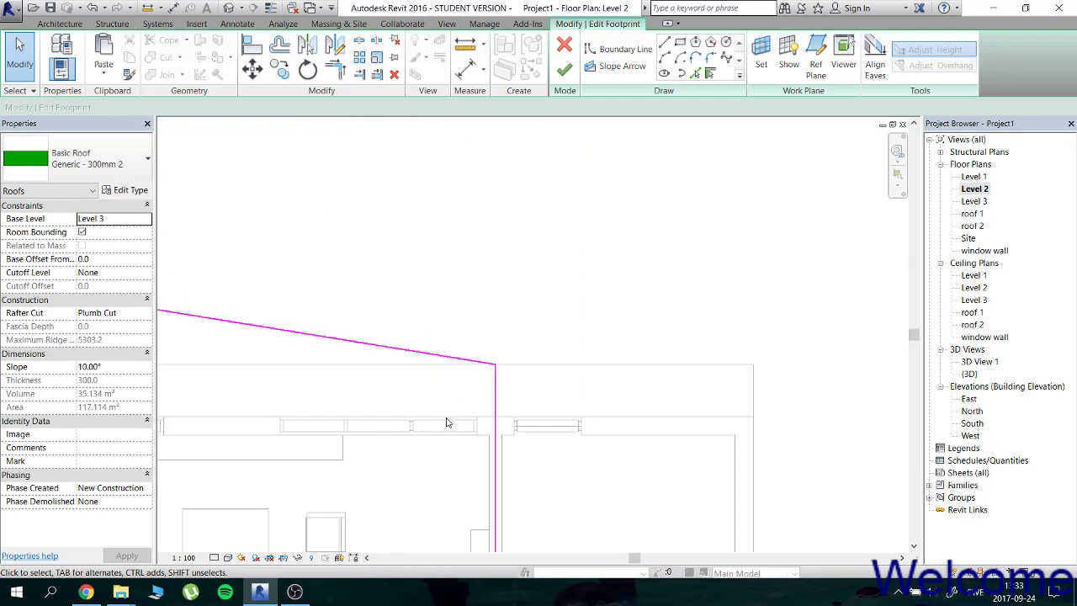
{"action": "scroll", "coordinate": [447, 423], "scroll_direction": "down", "scroll_amount": 2}
{"action": "scroll", "coordinate": [644, 228], "scroll_direction": "up", "scroll_amount": 2}
{"action": "scroll", "coordinate": [543, 330], "scroll_direction": "down", "scroll_amount": 2}
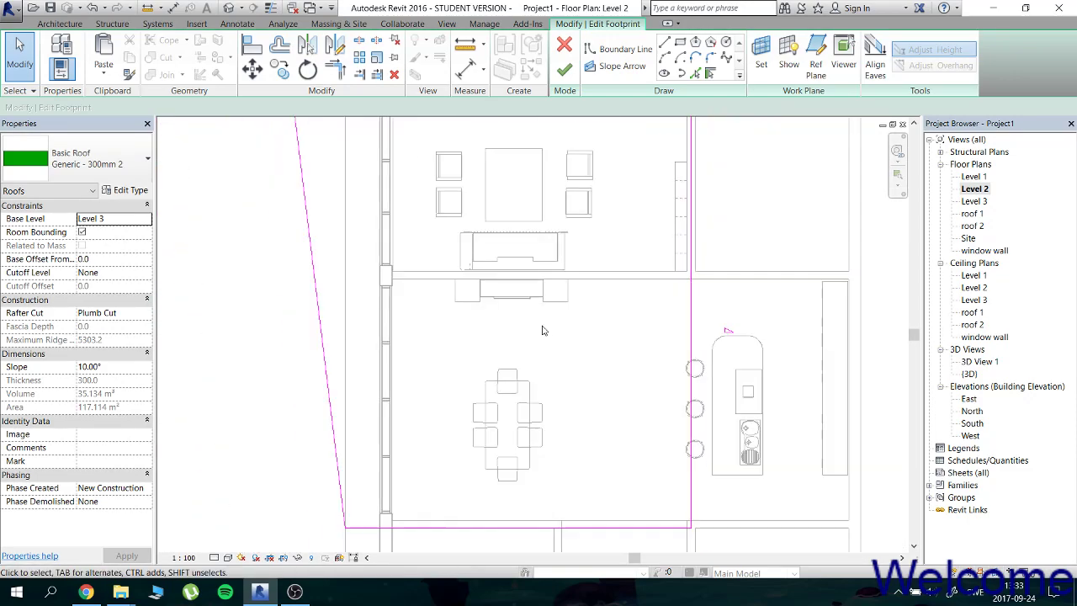
{"action": "scroll", "coordinate": [542, 331], "scroll_direction": "down", "scroll_amount": 1}
{"action": "scroll", "coordinate": [540, 328], "scroll_direction": "down", "scroll_amount": 1}
{"action": "scroll", "coordinate": [544, 346], "scroll_direction": "up", "scroll_amount": 2}
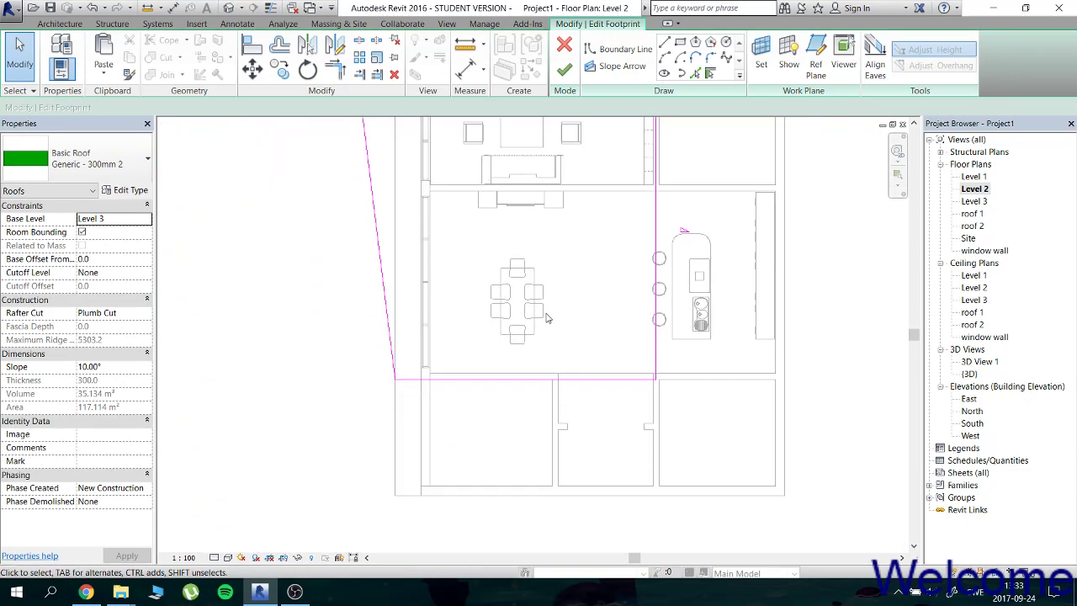
{"action": "scroll", "coordinate": [560, 385], "scroll_direction": "up", "scroll_amount": 2}
{"action": "scroll", "coordinate": [564, 389], "scroll_direction": "up", "scroll_amount": 2}
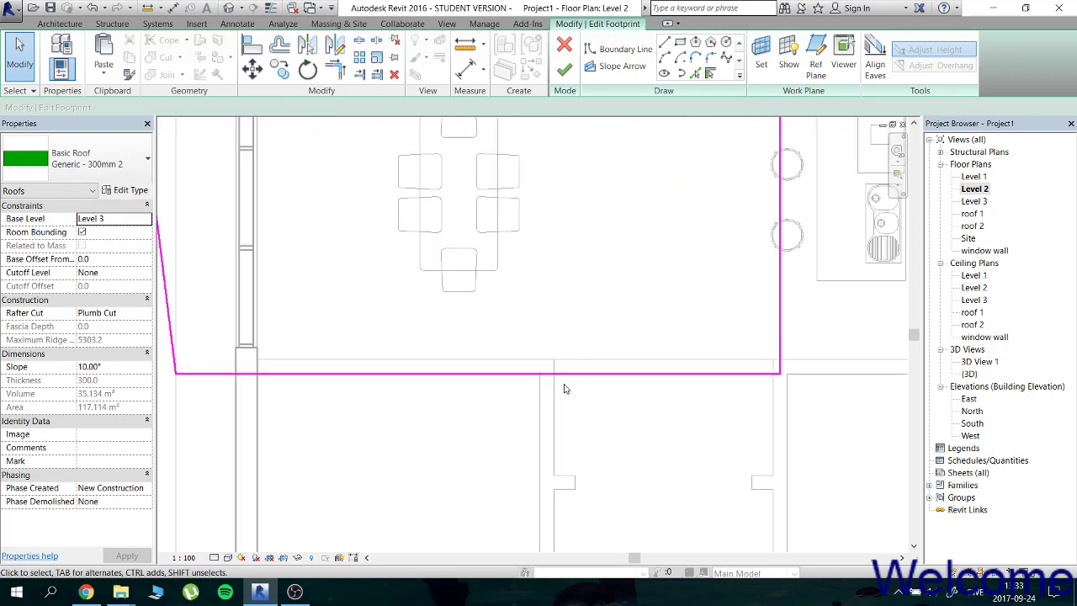
{"action": "left_click", "coordinate": [565, 73]}
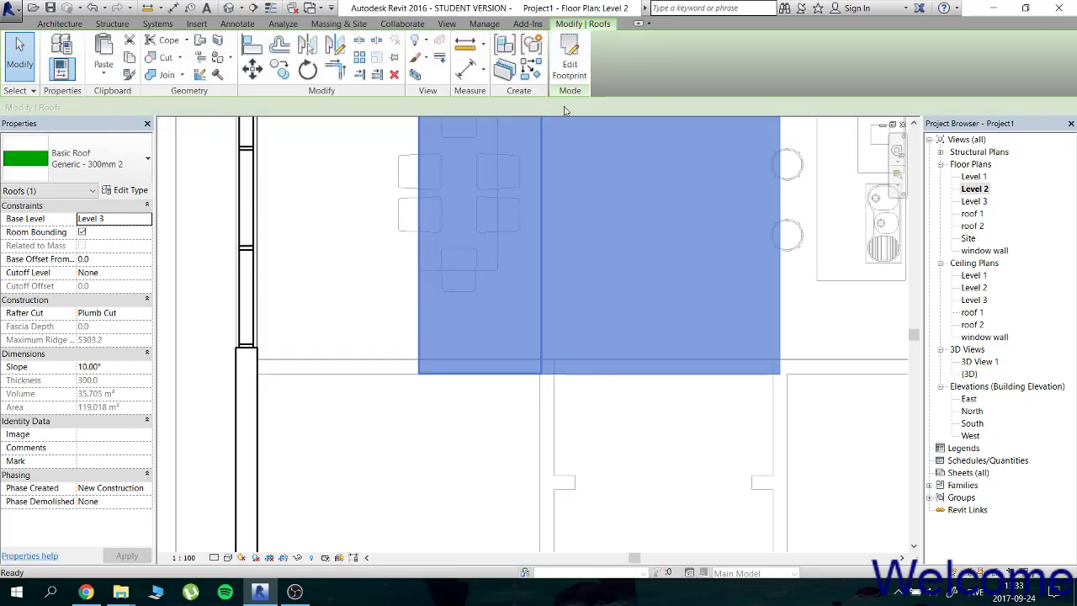
Deselect the roof and start a wall with WA, cancelling the first attempt.
{"action": "left_click", "coordinate": [210, 341]}
{"action": "left_click", "coordinate": [60, 24]}
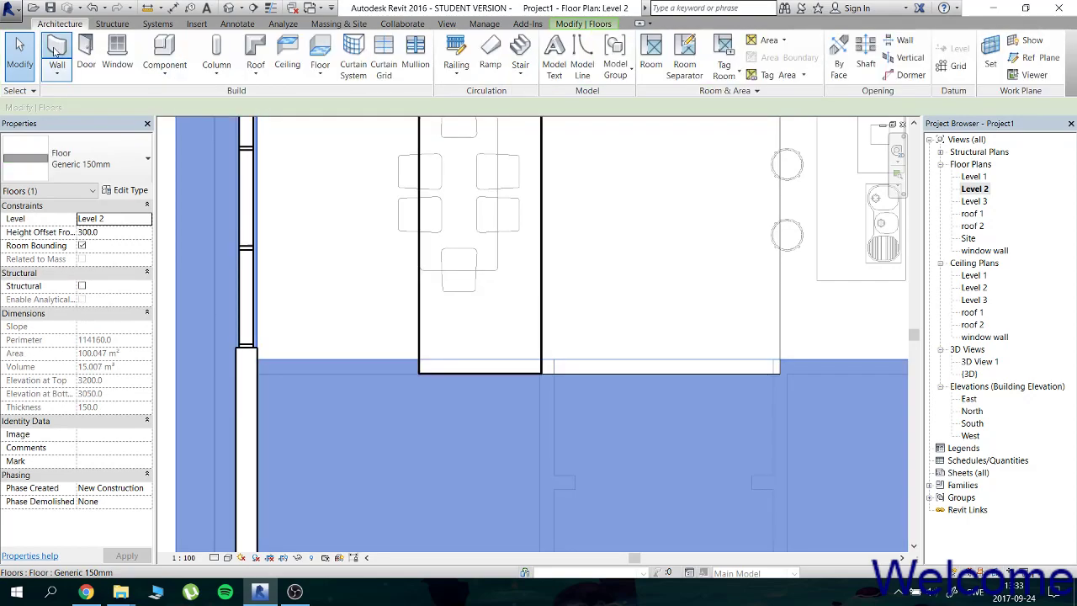
{"action": "key", "text": "w"}
{"action": "key", "text": "a"}
{"action": "scroll", "coordinate": [301, 216], "scroll_direction": "down", "scroll_amount": 1}
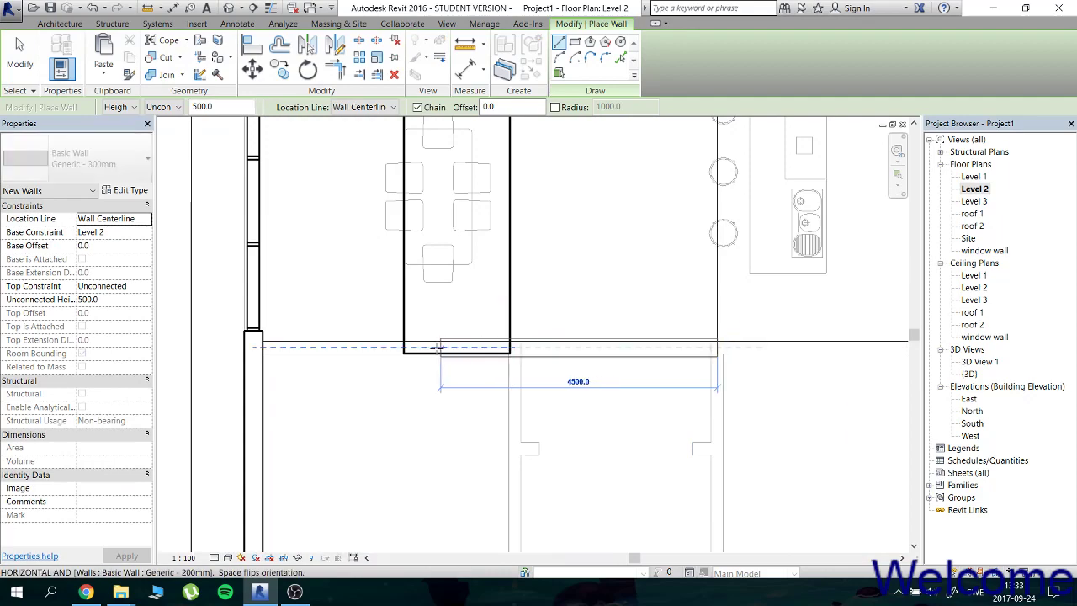
{"action": "left_click", "coordinate": [336, 348]}
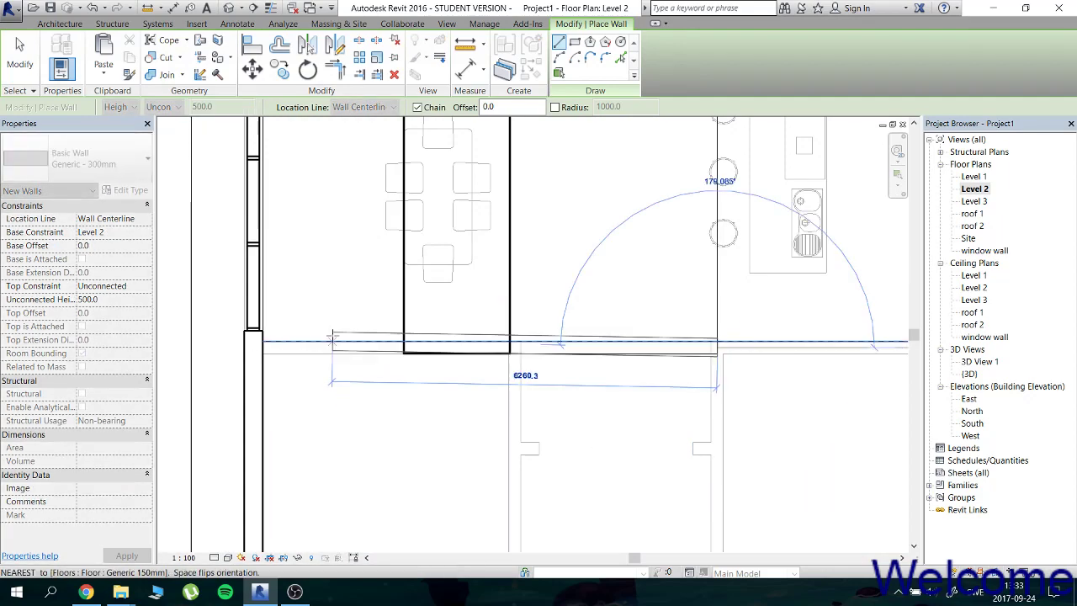
{"action": "key", "text": "Escape"}
{"action": "key", "text": "Escape"}
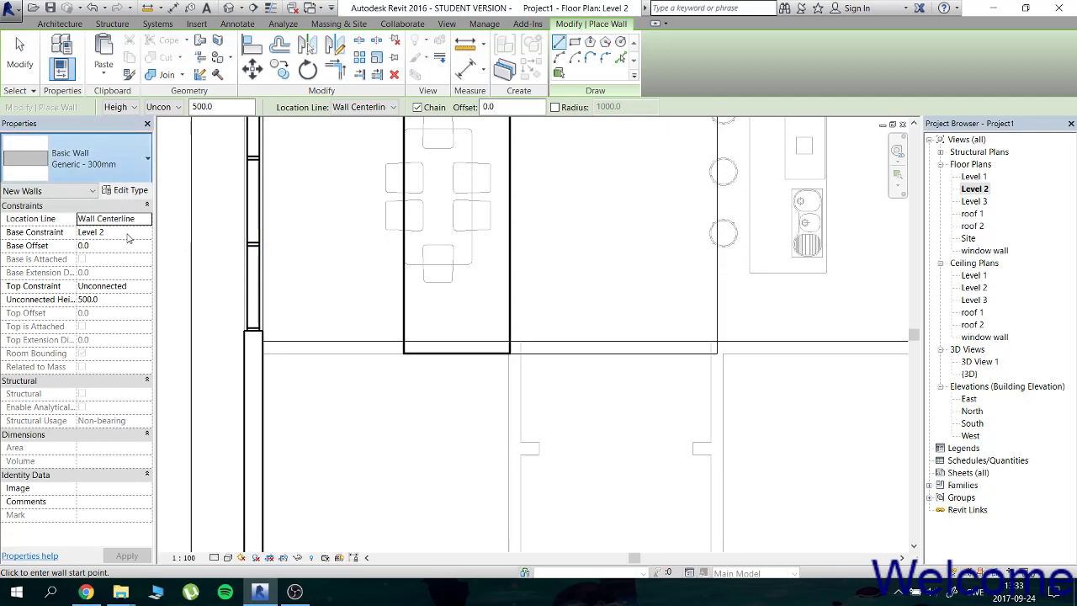
Draw a 7400 mm Generic - 200mm wall, 500 high, right to left along the edge.
{"action": "left_click", "coordinate": [126, 176]}
{"action": "scroll", "coordinate": [118, 286], "scroll_direction": "up", "scroll_amount": 1}
{"action": "scroll", "coordinate": [113, 269], "scroll_direction": "up", "scroll_amount": 2}
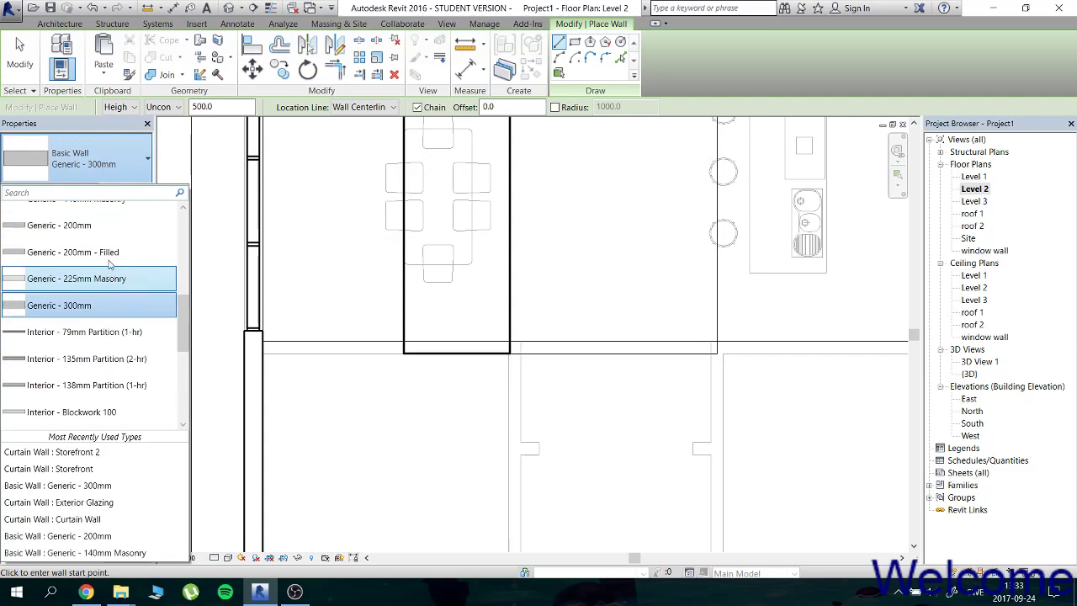
{"action": "left_click", "coordinate": [109, 225]}
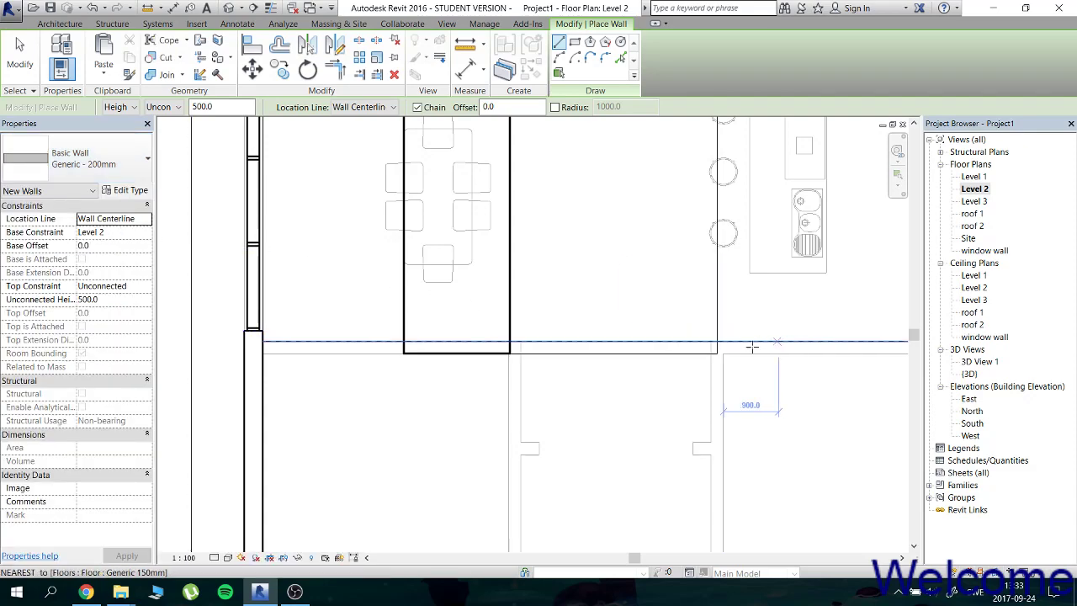
{"action": "left_click", "coordinate": [716, 348]}
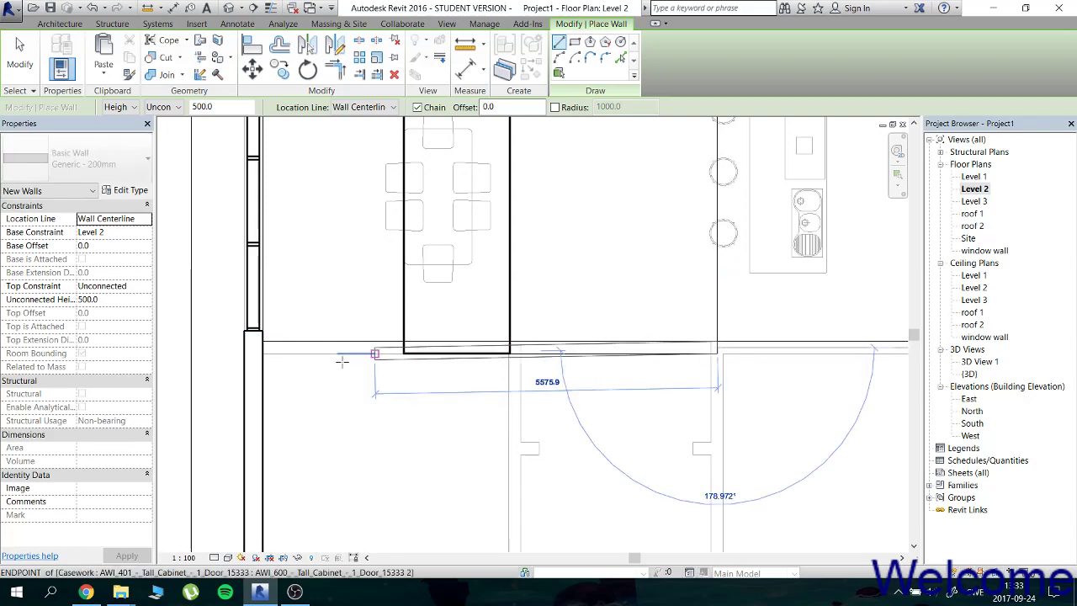
{"action": "left_click", "coordinate": [262, 347]}
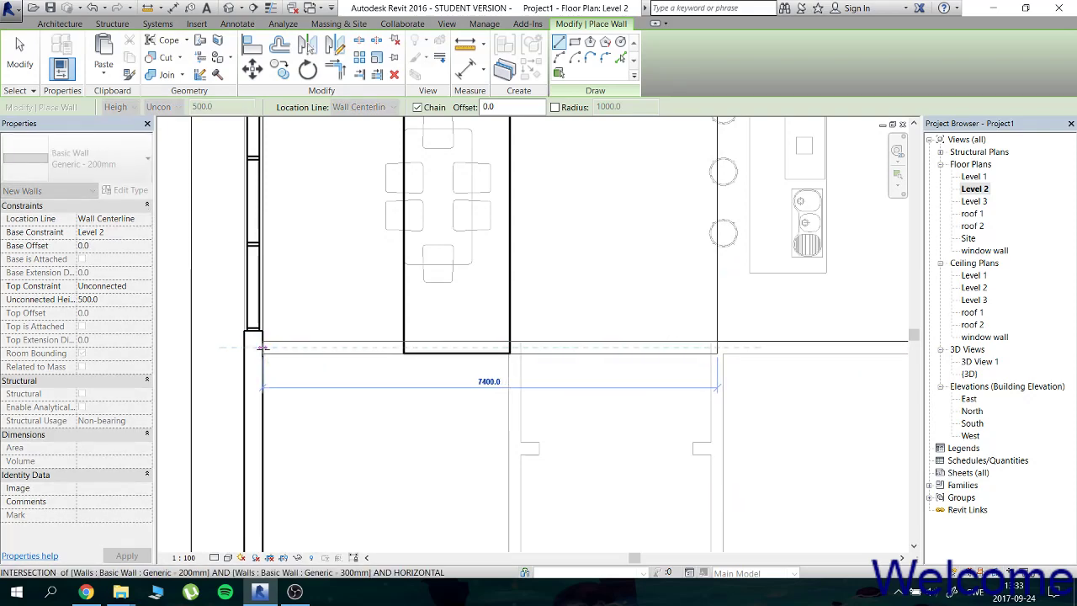
{"action": "key", "text": "Escape"}
{"action": "key", "text": "Escape"}
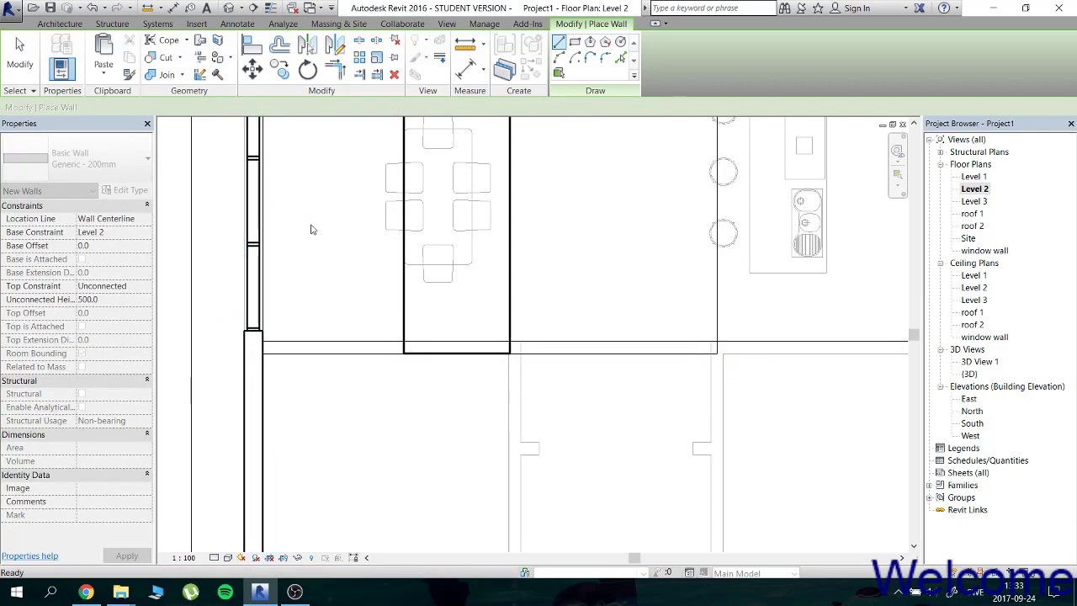
Switch to the default 3D view, leave the Wall tool, and frame the upper storefront curtain wall.
{"action": "left_click", "coordinate": [228, 7]}
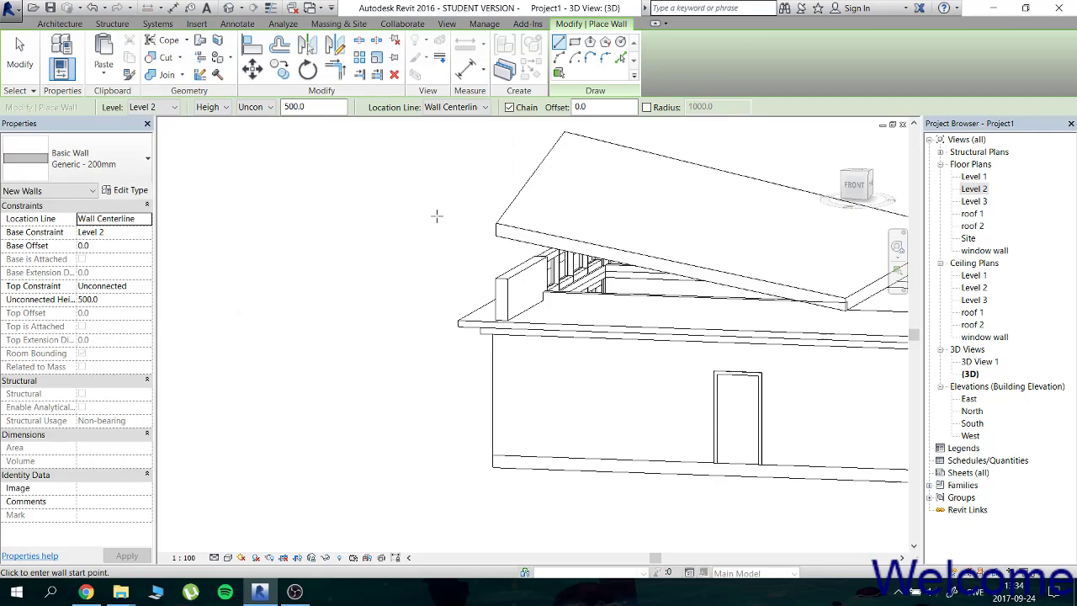
{"action": "mouse_move", "coordinate": [435, 217]}
{"action": "middle_mouse_down", "text": "shift"}
{"action": "mouse_move", "coordinate": [786, 219]}
{"action": "mouse_move", "coordinate": [778, 213]}
{"action": "middle_mouse_up", "text": "shift"}
{"action": "scroll", "coordinate": [721, 210], "scroll_direction": "up", "scroll_amount": 2}
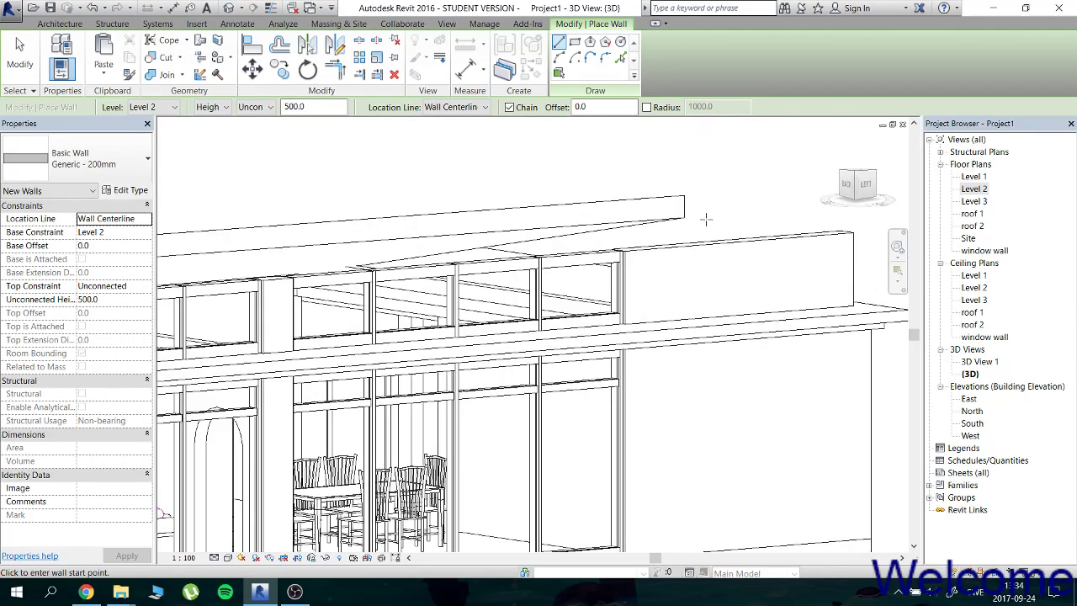
{"action": "scroll", "coordinate": [704, 221], "scroll_direction": "up", "scroll_amount": 2}
{"action": "mouse_move", "coordinate": [681, 232]}
{"action": "middle_mouse_down", "text": "shift"}
{"action": "mouse_move", "coordinate": [670, 277]}
{"action": "mouse_move", "coordinate": [649, 261]}
{"action": "middle_mouse_up", "text": "shift"}
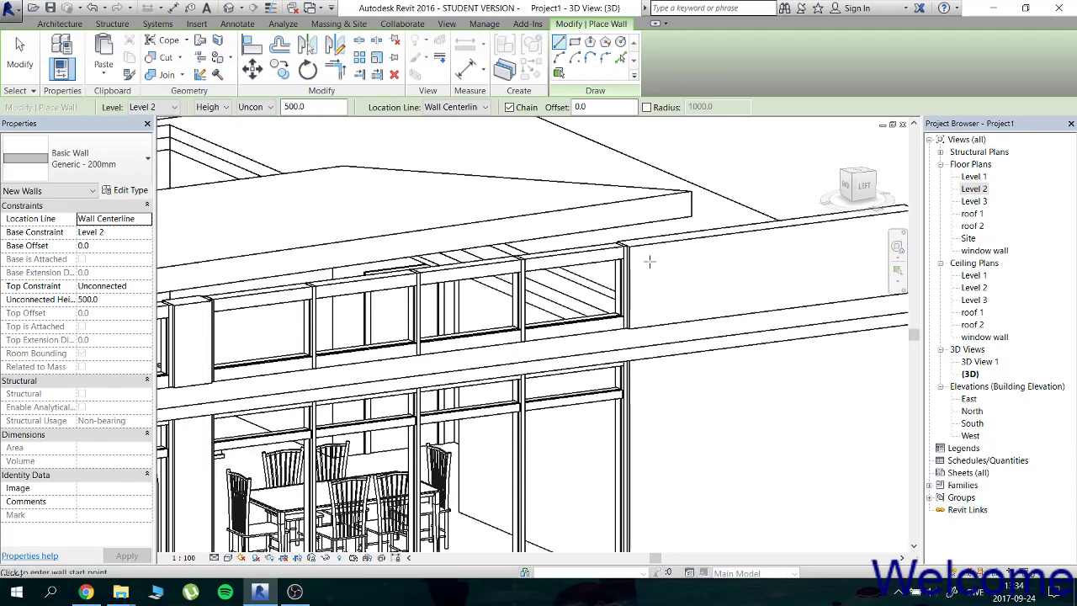
{"action": "key", "text": "Escape"}
{"action": "key", "text": "Escape"}
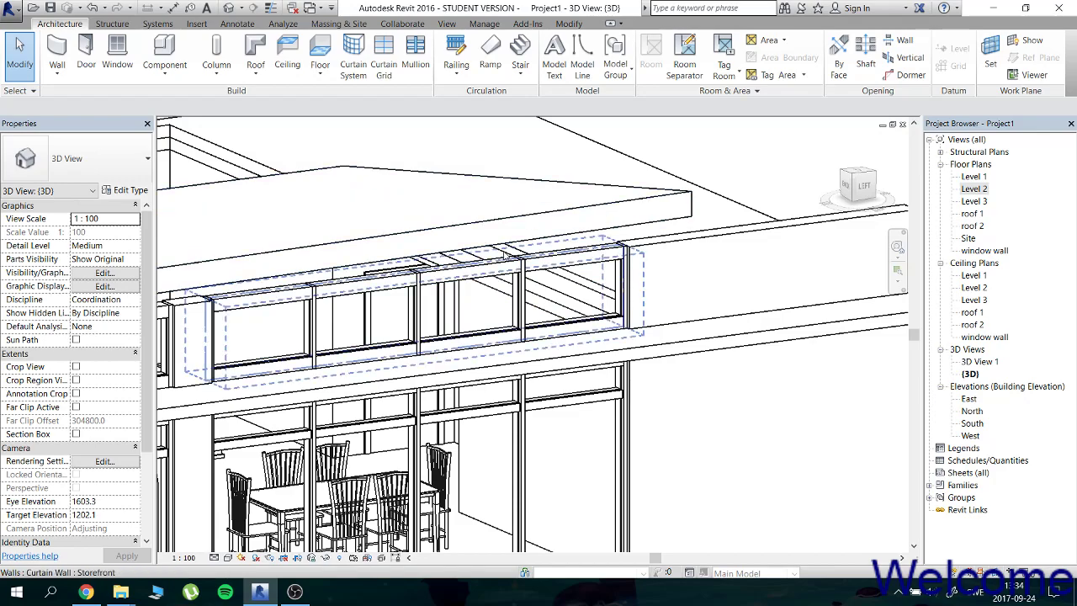
{"action": "scroll", "coordinate": [509, 250], "scroll_direction": "up", "scroll_amount": 2}
{"action": "scroll", "coordinate": [519, 247], "scroll_direction": "up", "scroll_amount": 2}
{"action": "middle_click_drag", "start_coordinate": [520, 247], "coordinate": [360, 247]}
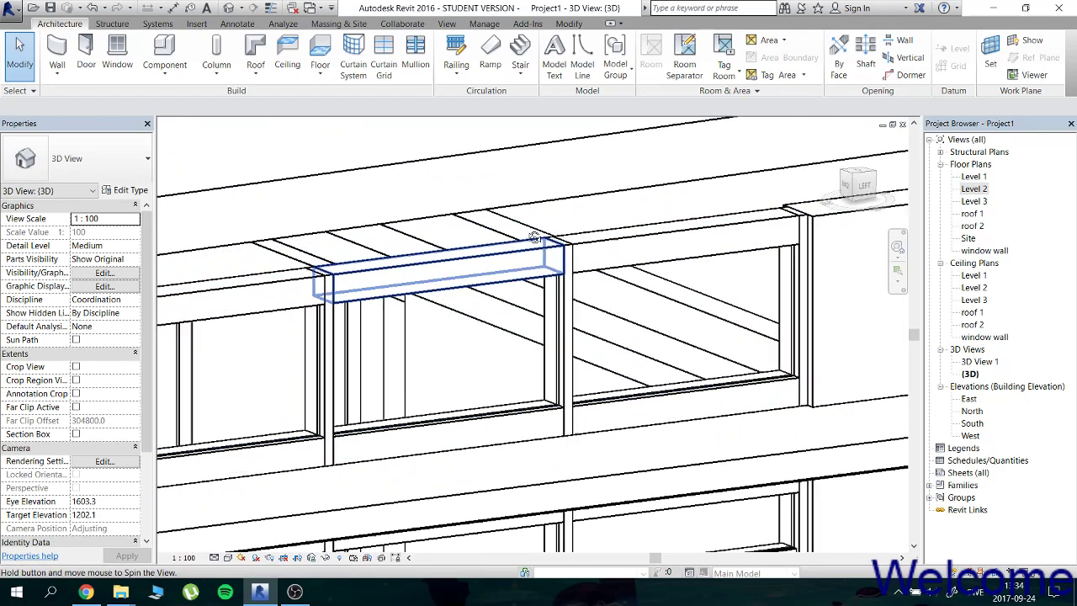
Set the short Generic - 200mm wall's Base Constraint to Level 3.
{"action": "left_click", "coordinate": [313, 246]}
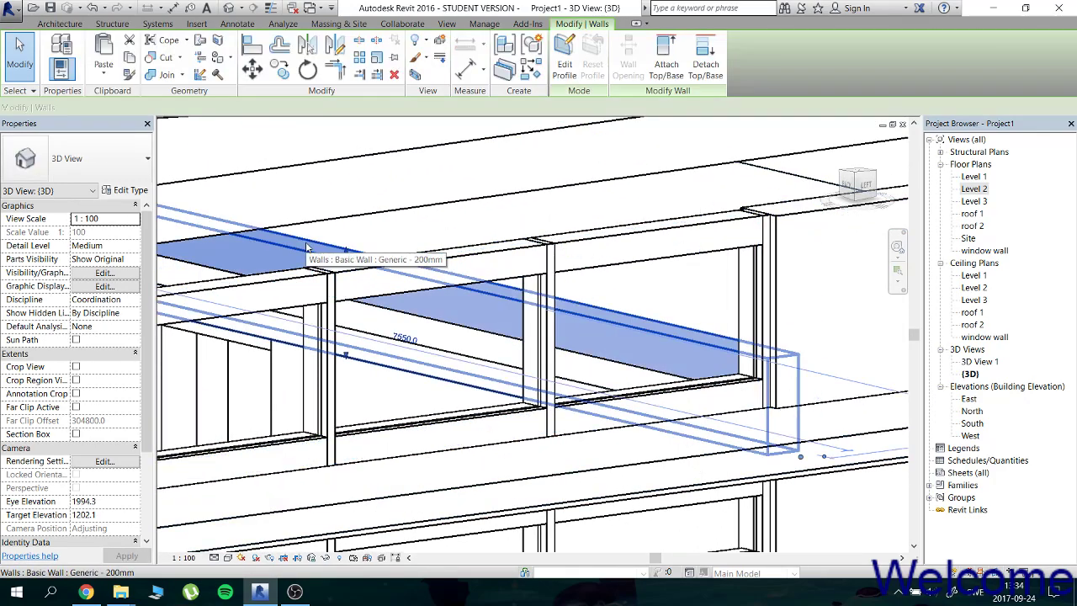
{"action": "scroll", "coordinate": [429, 263], "scroll_direction": "up", "scroll_amount": 2}
{"action": "scroll", "coordinate": [429, 263], "scroll_direction": "down", "scroll_amount": 3}
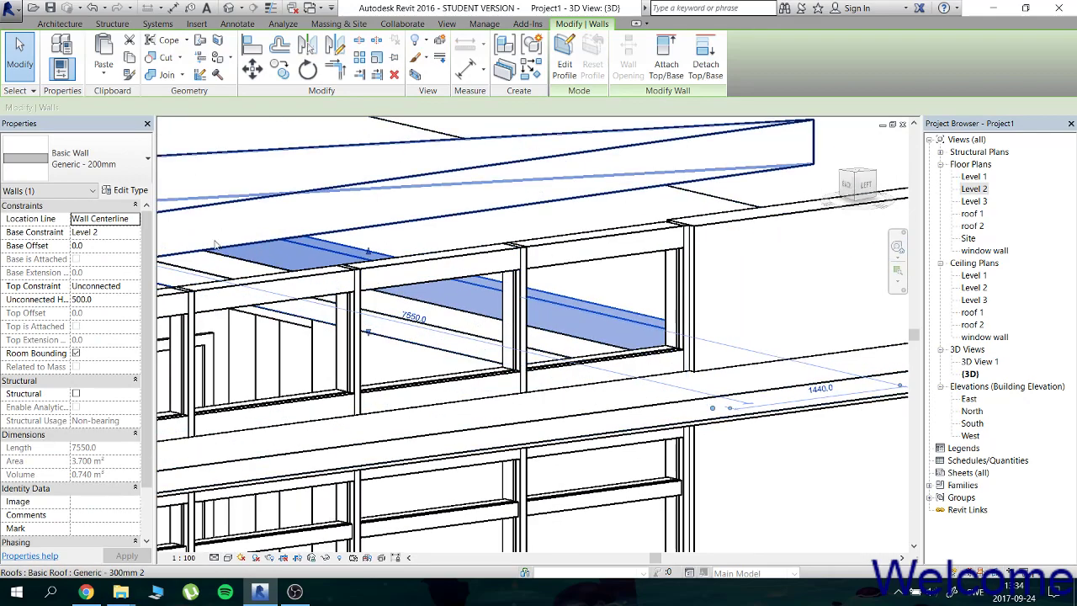
{"action": "left_click", "coordinate": [126, 232]}
{"action": "left_click", "coordinate": [135, 232]}
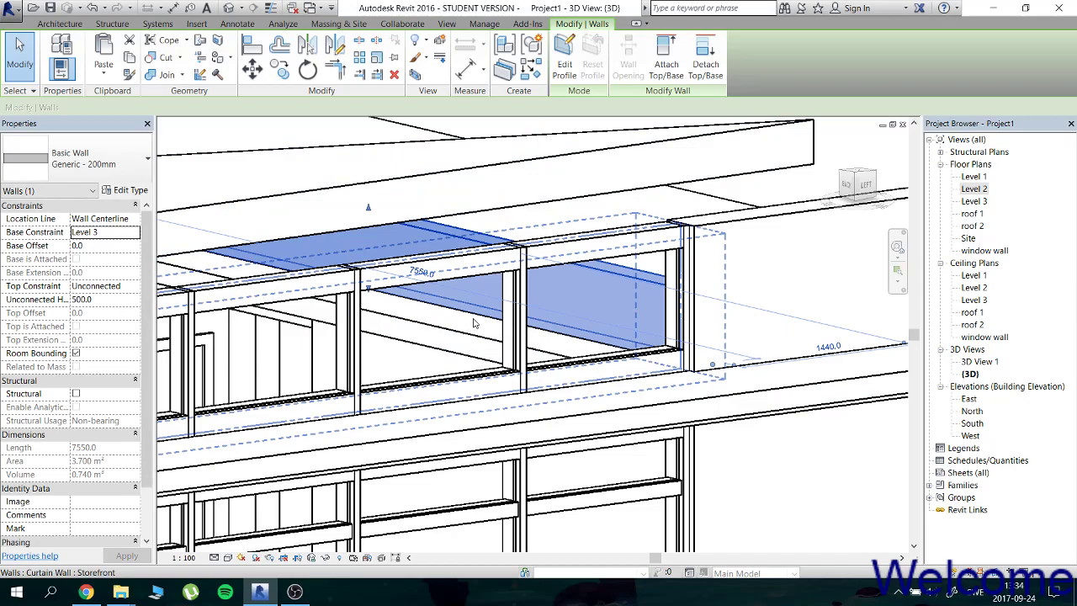
Attach the short wall's top to the roof underside and orbit to check it.
{"action": "mouse_move", "coordinate": [664, 324]}
{"action": "middle_mouse_down", "text": "shift"}
{"action": "mouse_move", "coordinate": [421, 300]}
{"action": "mouse_move", "coordinate": [312, 308]}
{"action": "mouse_move", "coordinate": [356, 305]}
{"action": "mouse_move", "coordinate": [401, 244]}
{"action": "mouse_move", "coordinate": [501, 245]}
{"action": "middle_mouse_up", "text": "shift"}
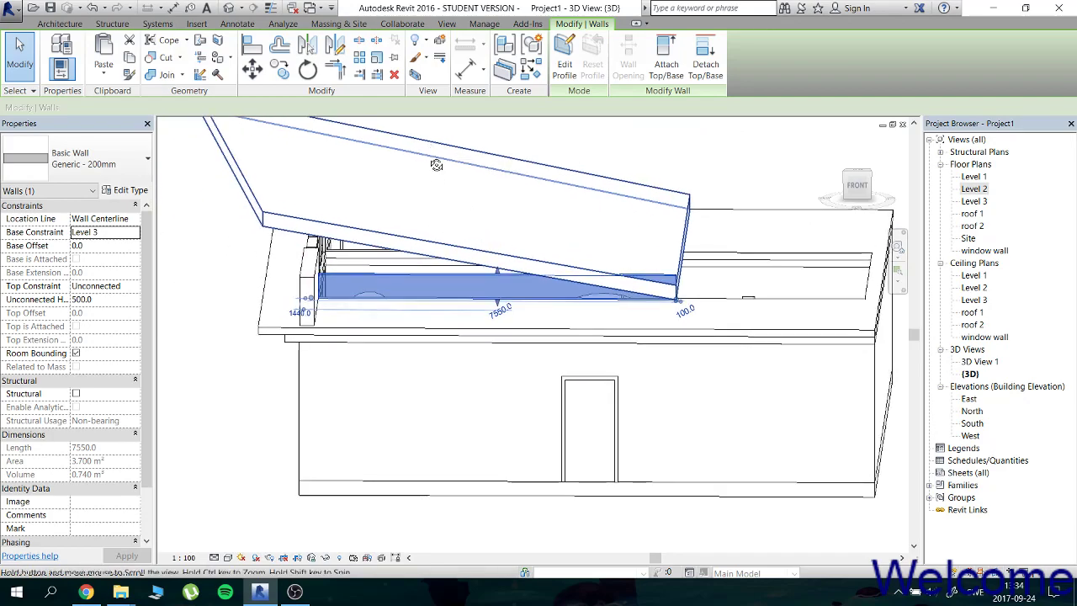
{"action": "middle_click_drag", "start_coordinate": [436, 165], "coordinate": [459, 217], "text": "shift"}
{"action": "mouse_move", "coordinate": [445, 178]}
{"action": "middle_mouse_down", "text": "shift"}
{"action": "mouse_move", "coordinate": [491, 256]}
{"action": "mouse_move", "coordinate": [485, 204]}
{"action": "middle_mouse_up", "text": "shift"}
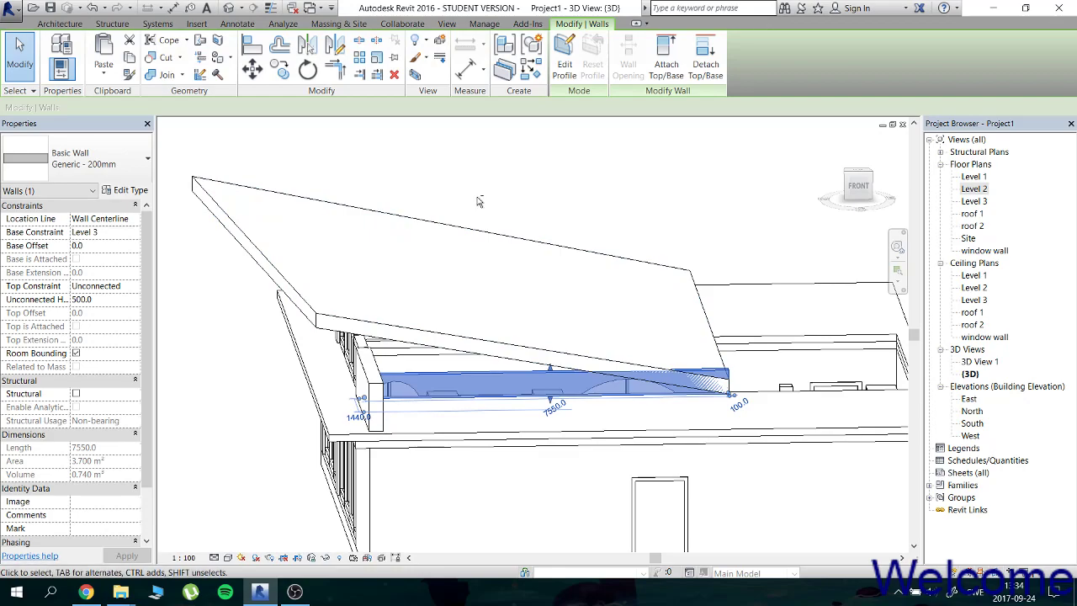
{"action": "left_click", "coordinate": [664, 60]}
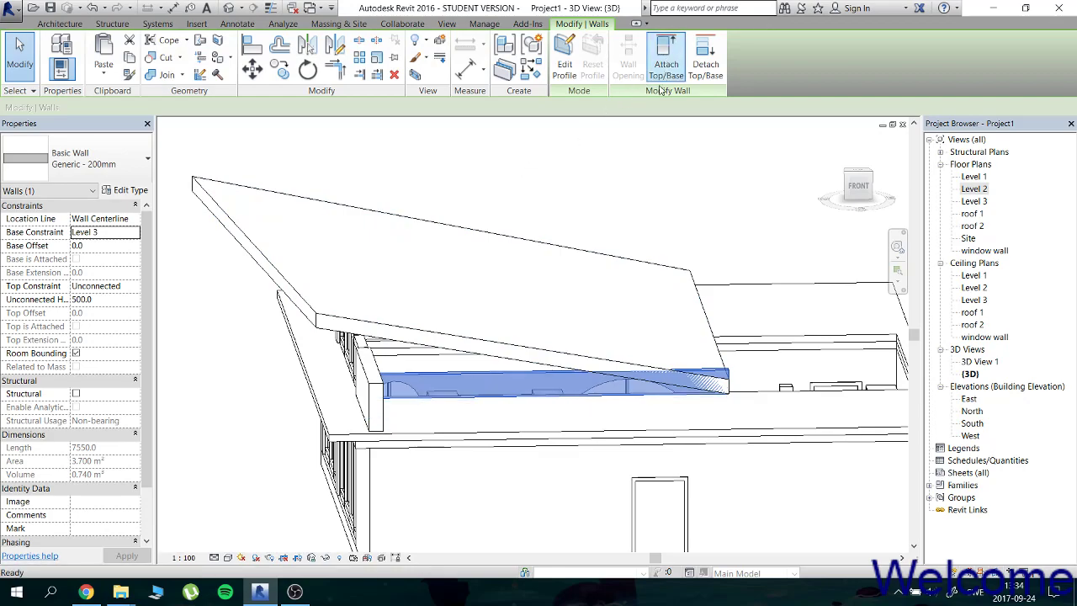
{"action": "left_click", "coordinate": [458, 329]}
{"action": "key", "text": "Escape"}
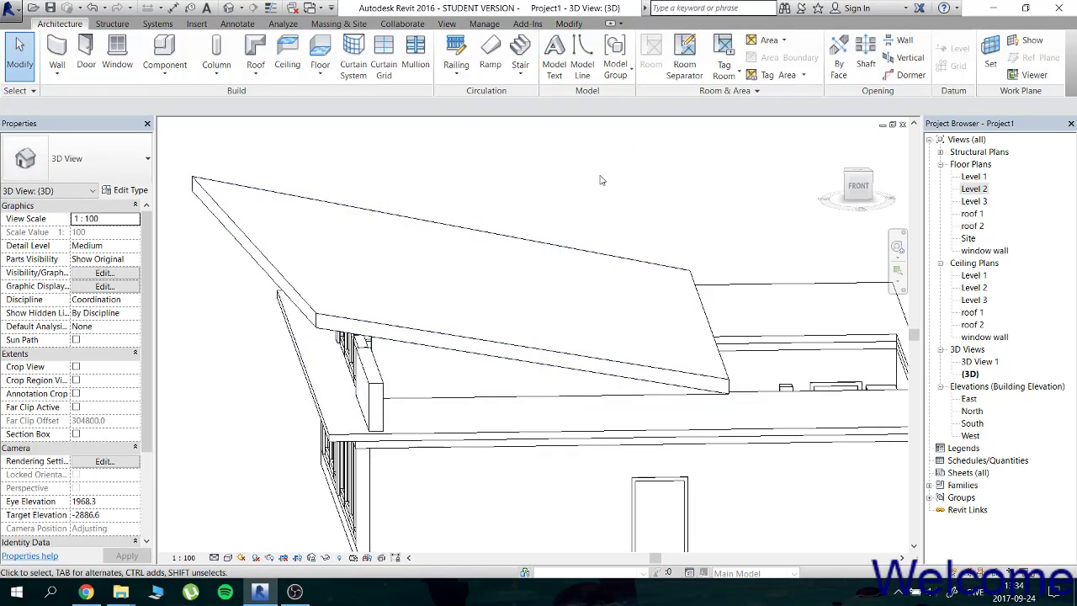
{"action": "mouse_move", "coordinate": [543, 228]}
{"action": "middle_mouse_down", "text": "shift"}
{"action": "mouse_move", "coordinate": [526, 231]}
{"action": "mouse_move", "coordinate": [589, 185]}
{"action": "mouse_move", "coordinate": [656, 213]}
{"action": "mouse_move", "coordinate": [615, 199]}
{"action": "mouse_move", "coordinate": [550, 214]}
{"action": "mouse_move", "coordinate": [441, 214]}
{"action": "mouse_move", "coordinate": [452, 245]}
{"action": "mouse_move", "coordinate": [618, 213]}
{"action": "middle_mouse_up", "text": "shift"}
{"action": "mouse_move", "coordinate": [592, 214]}
{"action": "middle_mouse_down", "text": "shift"}
{"action": "mouse_move", "coordinate": [470, 229]}
{"action": "mouse_move", "coordinate": [651, 228]}
{"action": "mouse_move", "coordinate": [435, 217]}
{"action": "mouse_move", "coordinate": [553, 211]}
{"action": "mouse_move", "coordinate": [493, 192]}
{"action": "middle_mouse_up", "text": "shift"}
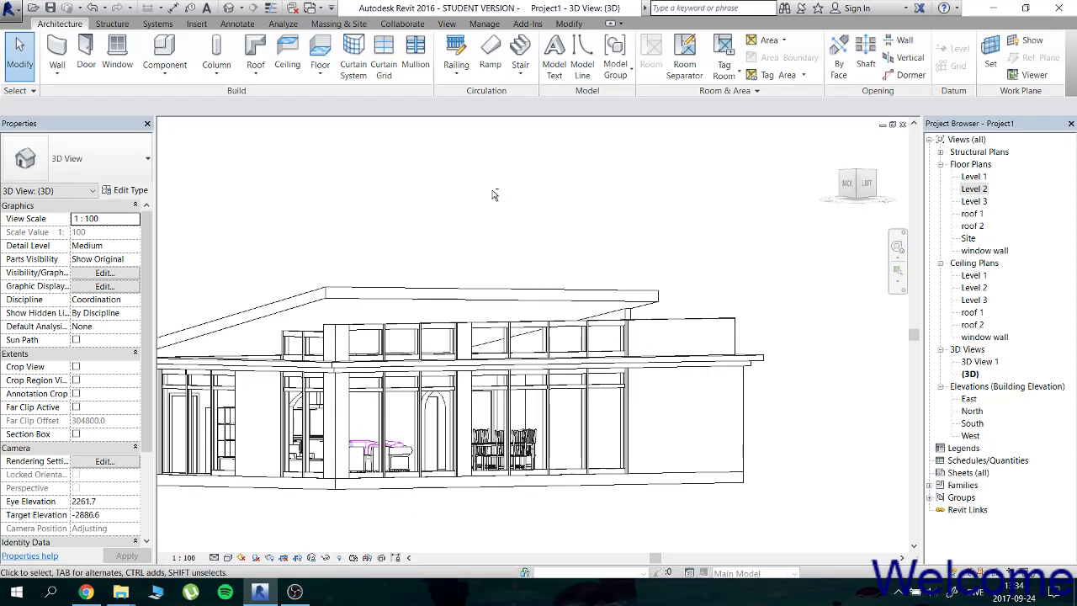
Select the six clerestory walls, including the narrow basic wall, end walls and corner curtain walls.
{"action": "left_click", "coordinate": [533, 344]}
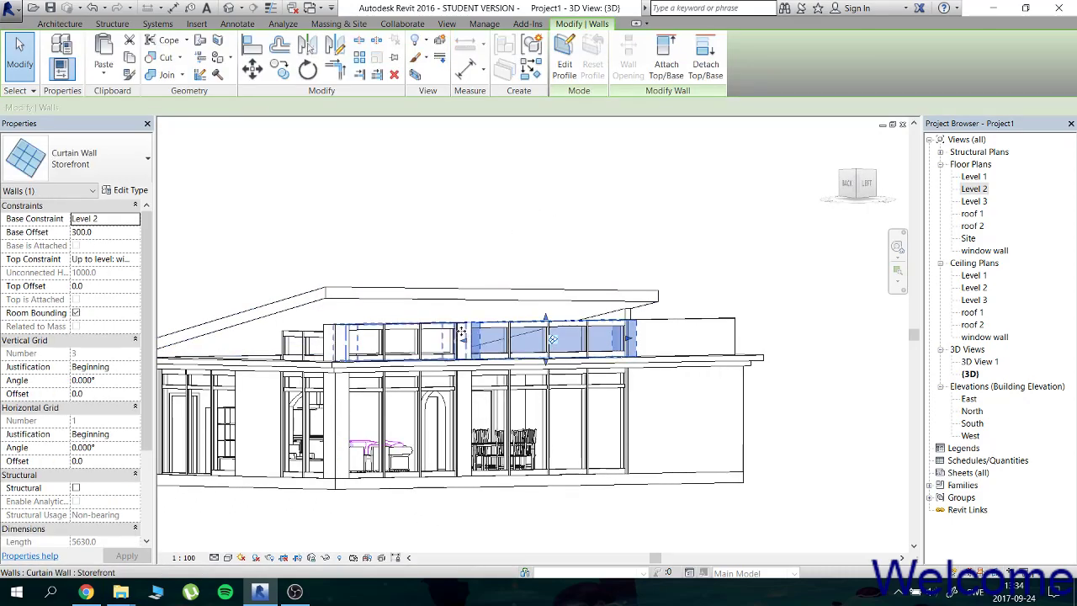
{"action": "scroll", "coordinate": [461, 332], "scroll_direction": "up", "scroll_amount": 3}
{"action": "mouse_move", "coordinate": [500, 301]}
{"action": "middle_mouse_down", "text": "shift"}
{"action": "mouse_move", "coordinate": [440, 307]}
{"action": "mouse_move", "coordinate": [447, 314]}
{"action": "mouse_move", "coordinate": [399, 337]}
{"action": "middle_mouse_up", "text": "shift"}
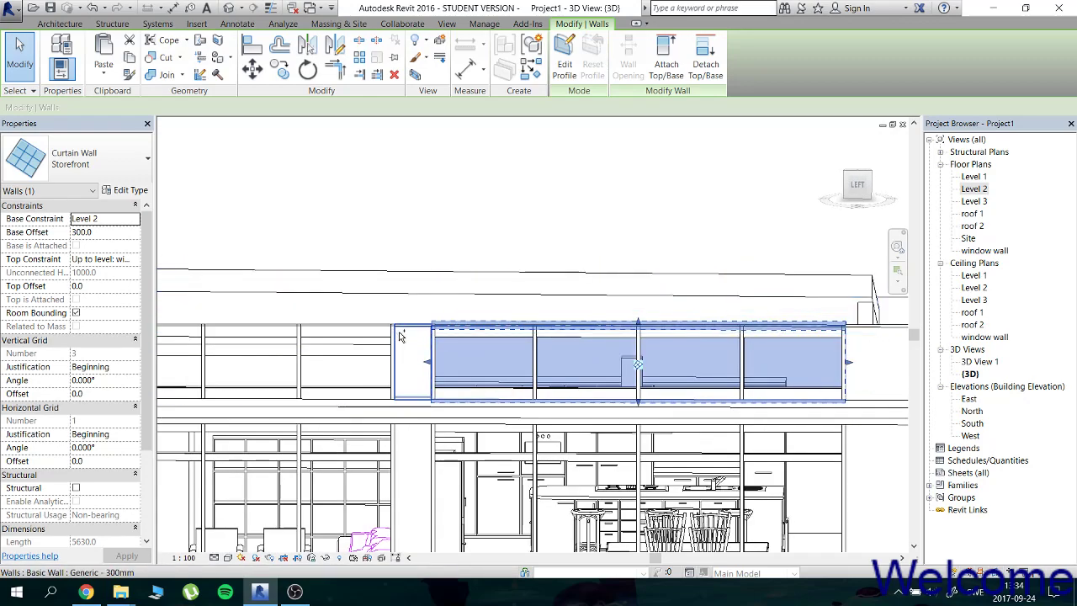
{"action": "left_click", "coordinate": [400, 337], "text": "ctrl"}
{"action": "left_click", "coordinate": [356, 336], "text": "ctrl"}
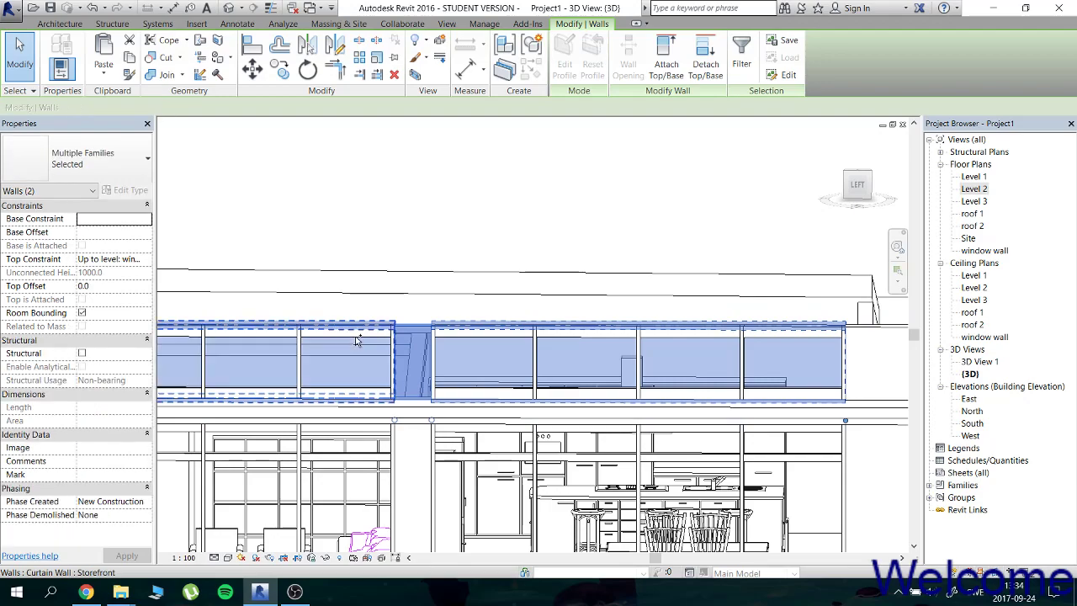
{"action": "middle_click_drag", "start_coordinate": [355, 335], "coordinate": [384, 348], "text": "shift"}
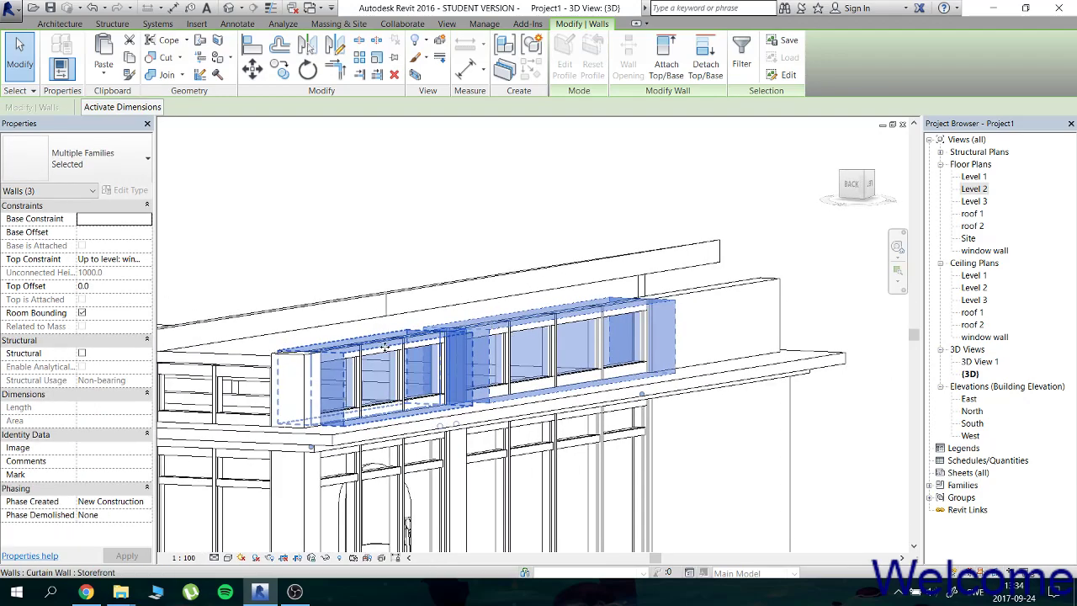
{"action": "left_click", "coordinate": [283, 373], "text": "ctrl"}
{"action": "left_click", "coordinate": [279, 372], "text": "ctrl"}
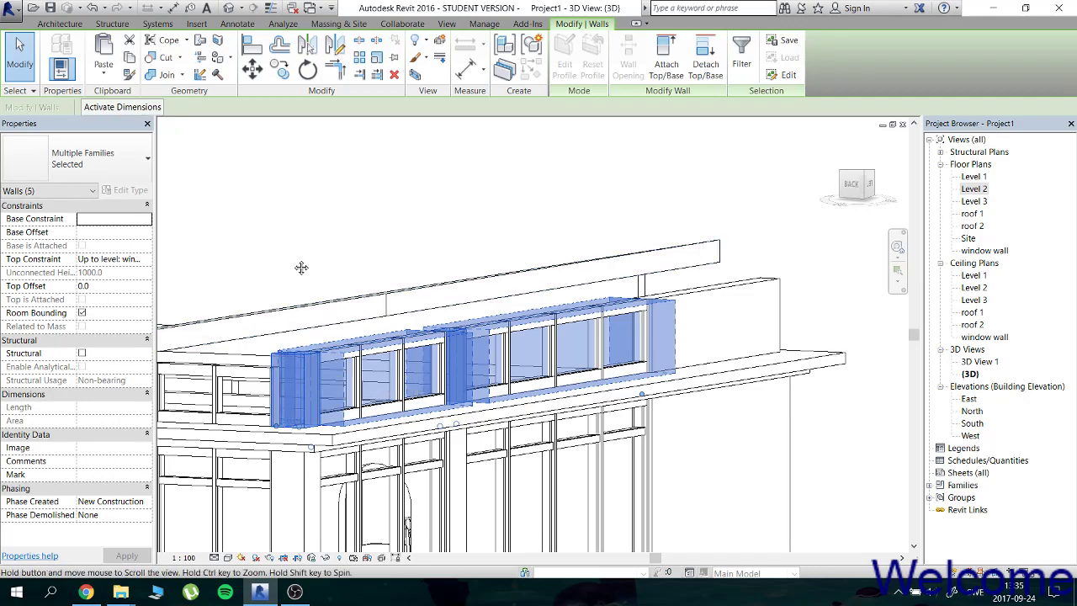
{"action": "mouse_move", "coordinate": [300, 264]}
{"action": "middle_mouse_down", "text": "shift"}
{"action": "mouse_move", "coordinate": [260, 248]}
{"action": "mouse_move", "coordinate": [549, 337]}
{"action": "middle_mouse_up", "text": "shift"}
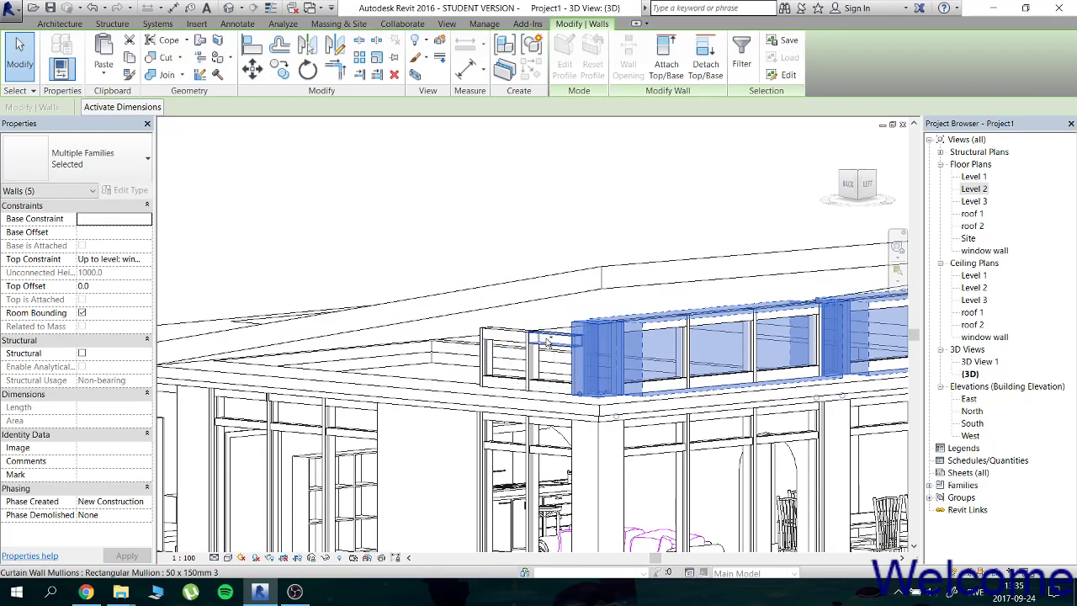
{"action": "left_click", "coordinate": [549, 337], "text": "ctrl"}
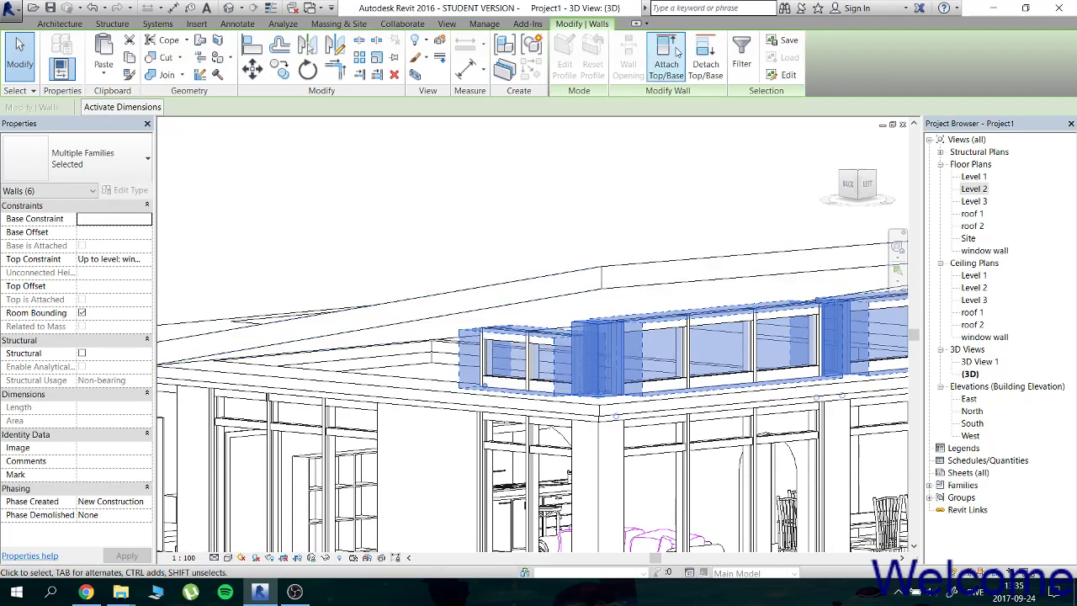
Try attaching the selected walls' tops to the roof, then cancel after the mullion error.
{"action": "left_click", "coordinate": [665, 63]}
{"action": "left_click", "coordinate": [659, 276]}
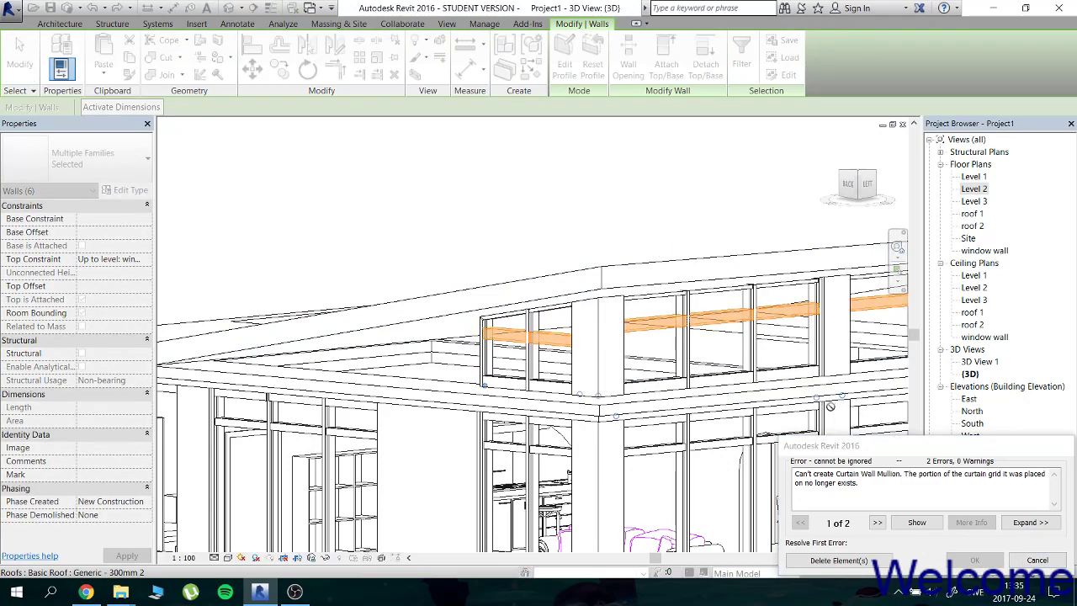
{"action": "left_click", "coordinate": [1036, 560]}
{"action": "left_click", "coordinate": [683, 225]}
{"action": "mouse_move", "coordinate": [688, 193]}
{"action": "middle_mouse_down", "text": "shift"}
{"action": "mouse_move", "coordinate": [599, 208]}
{"action": "mouse_move", "coordinate": [520, 198]}
{"action": "middle_mouse_up", "text": "shift"}
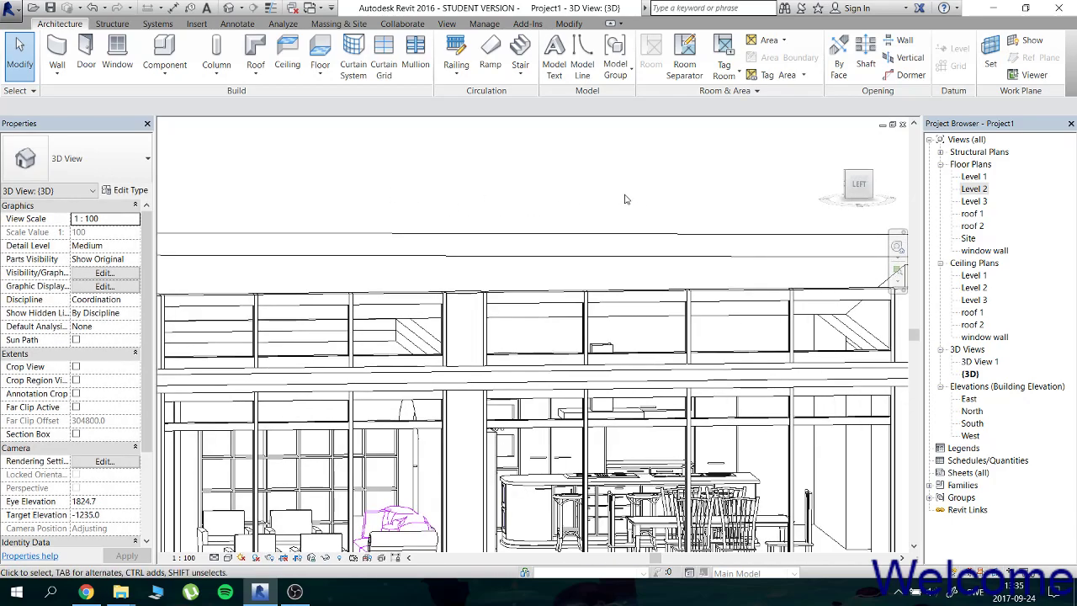
Orbit the 3D model around the roof, ending with a lower viewpoint.
{"action": "scroll", "coordinate": [627, 201], "scroll_direction": "down", "scroll_amount": 1}
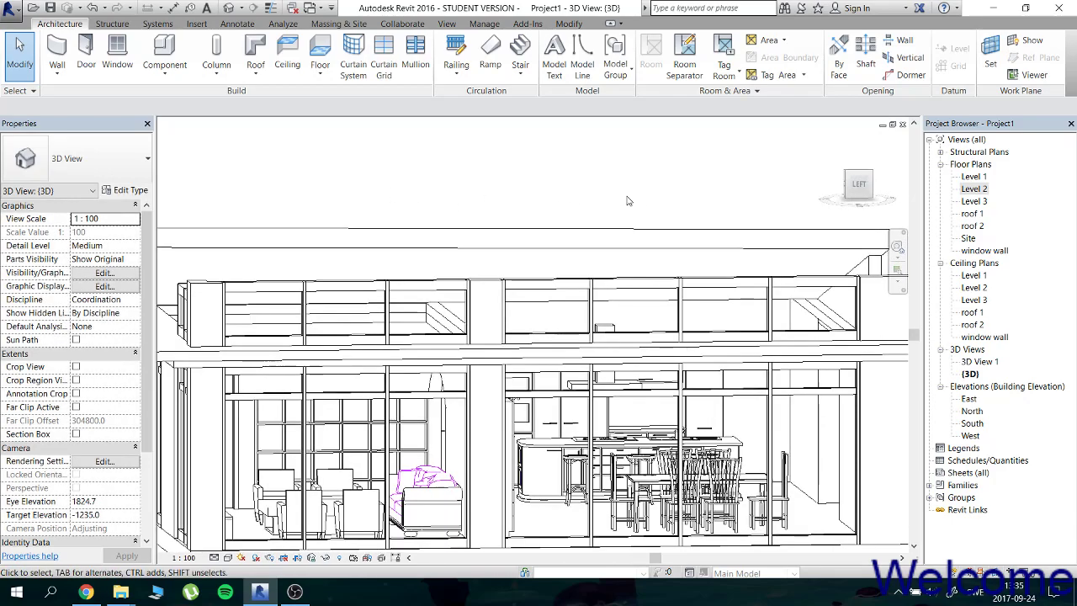
{"action": "middle_click_drag", "start_coordinate": [682, 187], "coordinate": [483, 179], "text": "shift"}
{"action": "mouse_move", "coordinate": [538, 202]}
{"action": "middle_mouse_down", "text": "shift"}
{"action": "mouse_move", "coordinate": [531, 182]}
{"action": "mouse_move", "coordinate": [549, 222]}
{"action": "mouse_move", "coordinate": [554, 210]}
{"action": "middle_mouse_up", "text": "shift"}
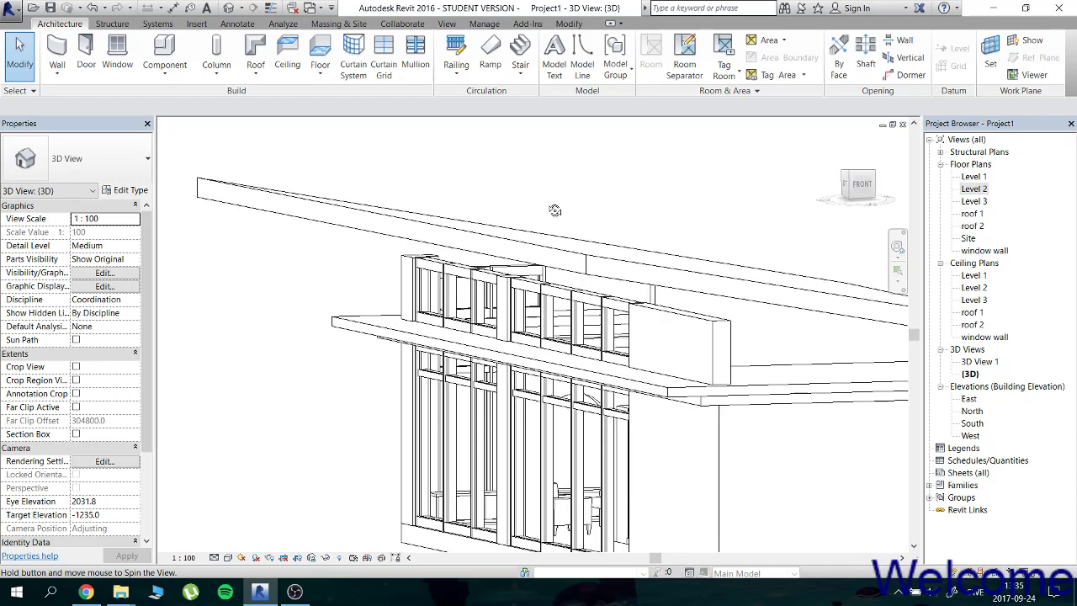
{"action": "middle_click_drag", "start_coordinate": [554, 210], "coordinate": [548, 179], "text": "shift"}
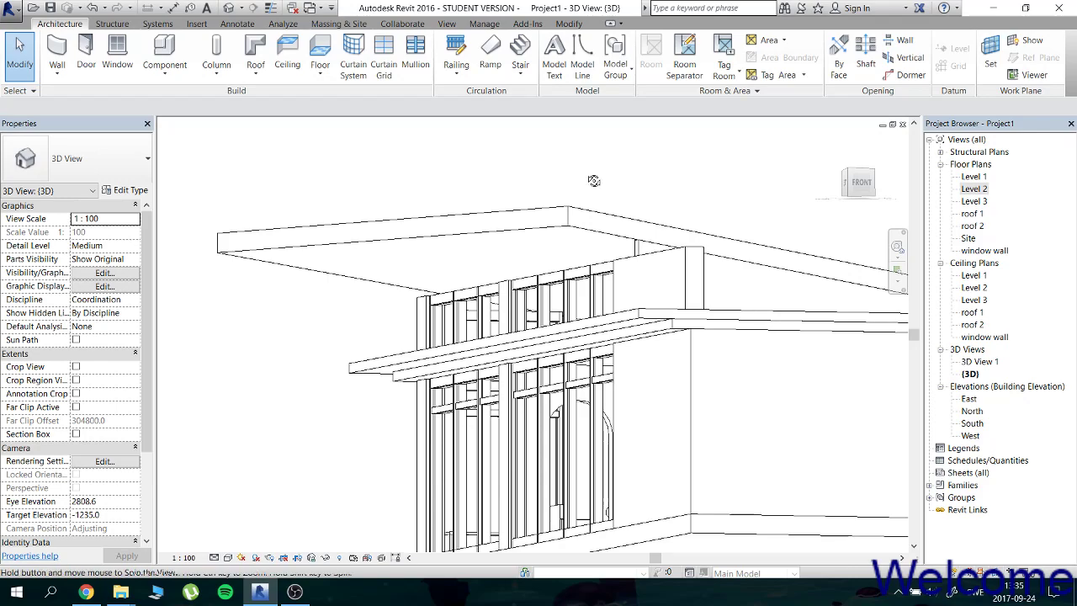
{"action": "middle_click_drag", "start_coordinate": [594, 181], "coordinate": [594, 217], "text": "shift"}
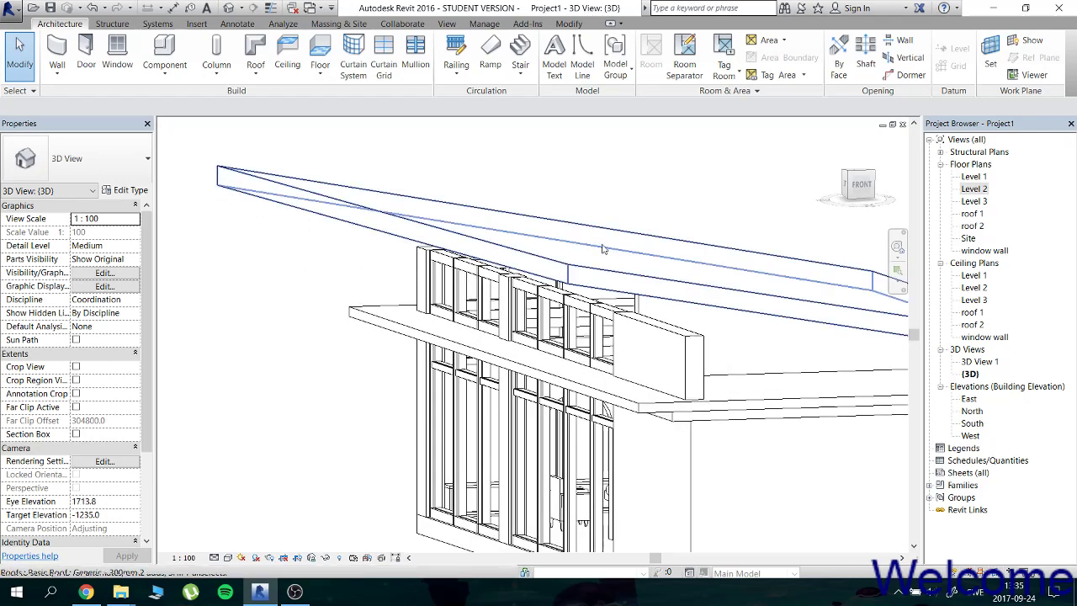
Inspect the short wall beneath the roof edge, then open the Level 2 floor plan.
{"action": "left_click", "coordinate": [660, 336]}
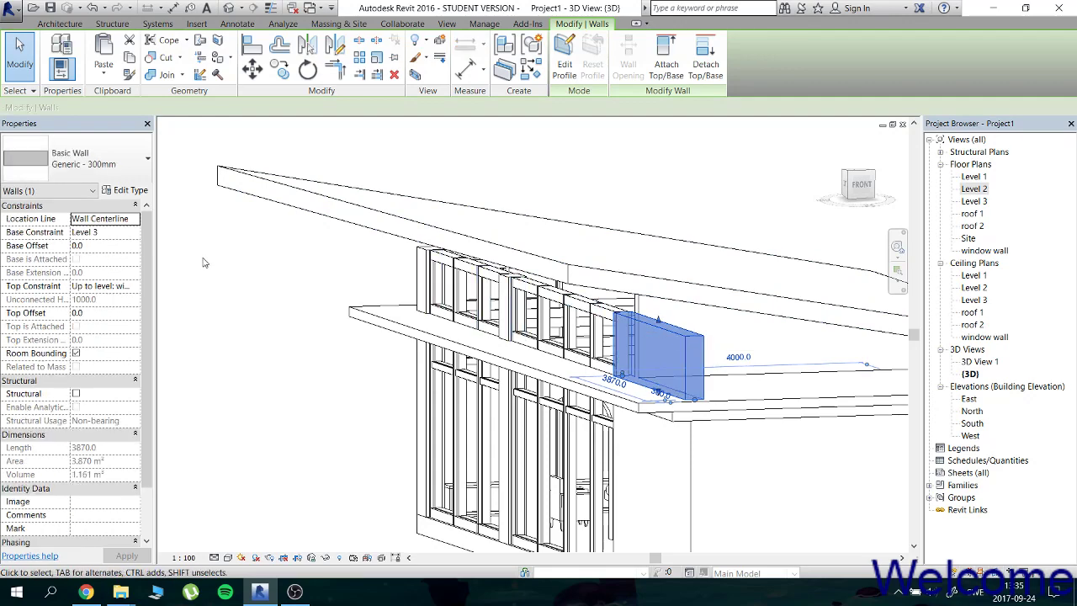
{"action": "left_click", "coordinate": [273, 296]}
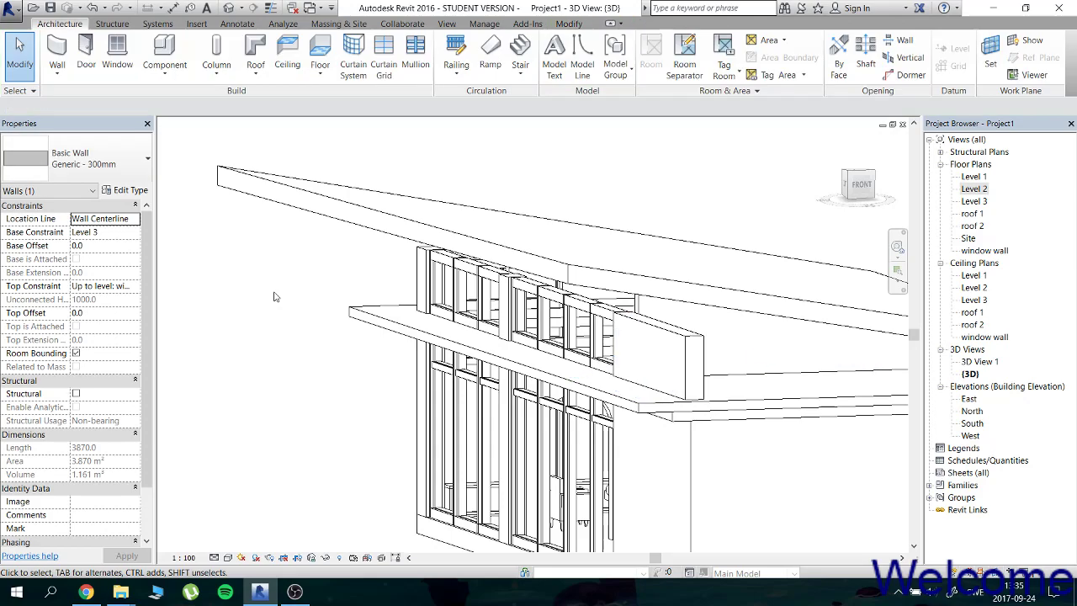
{"action": "double_click", "coordinate": [973, 189]}
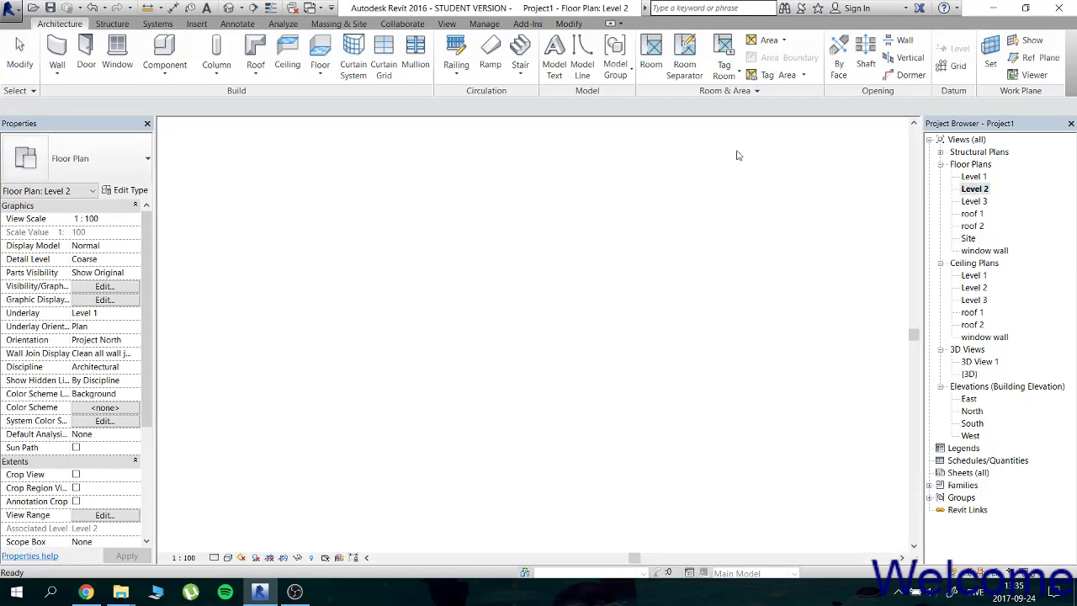
Set up a Generic - 300mm wall based on window wall level with unconnected 500 mm top.
{"action": "left_click", "coordinate": [66, 52]}
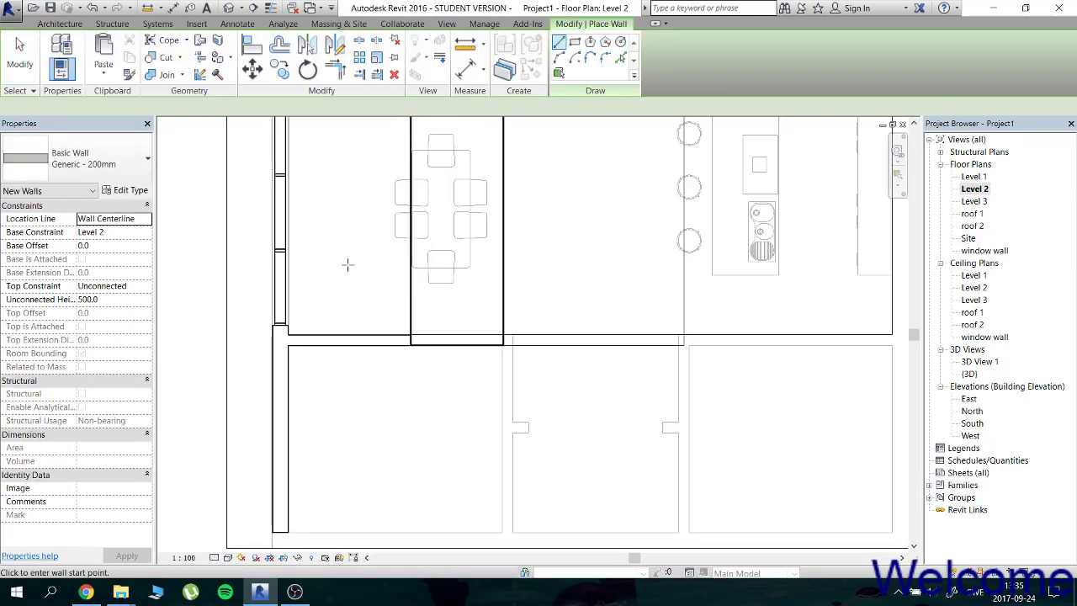
{"action": "middle_click_drag", "start_coordinate": [349, 264], "coordinate": [459, 296]}
{"action": "left_click", "coordinate": [136, 172]}
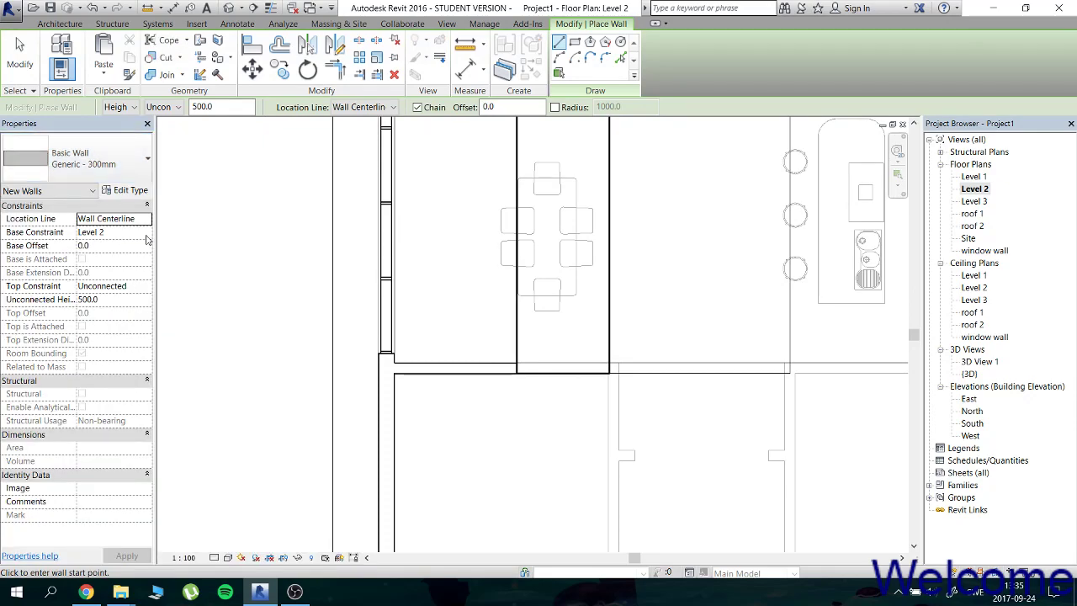
{"action": "left_click", "coordinate": [146, 236]}
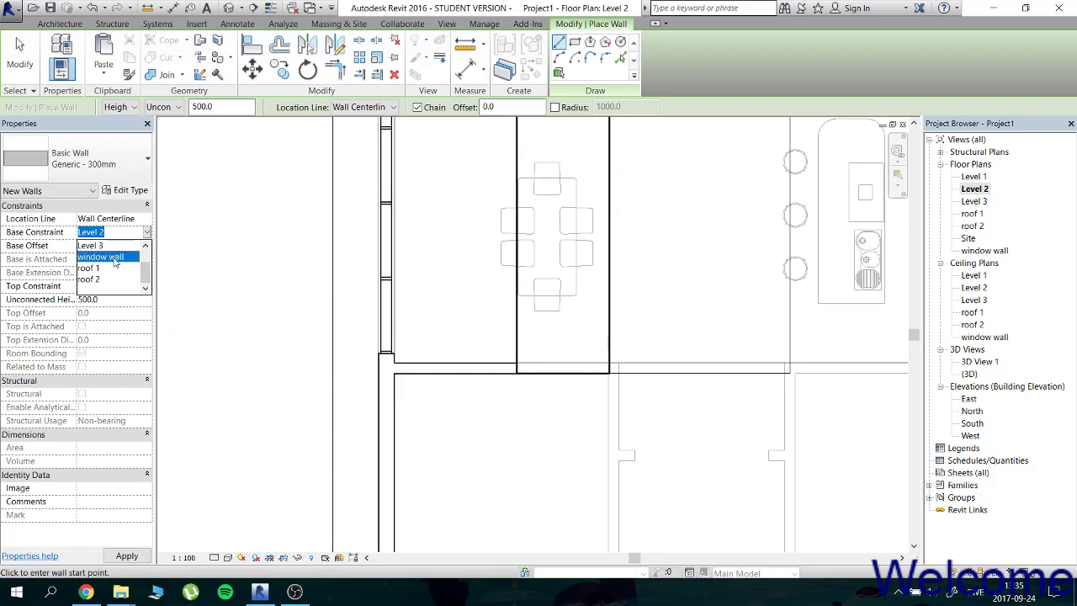
{"action": "left_click", "coordinate": [115, 258]}
{"action": "left_click", "coordinate": [146, 287]}
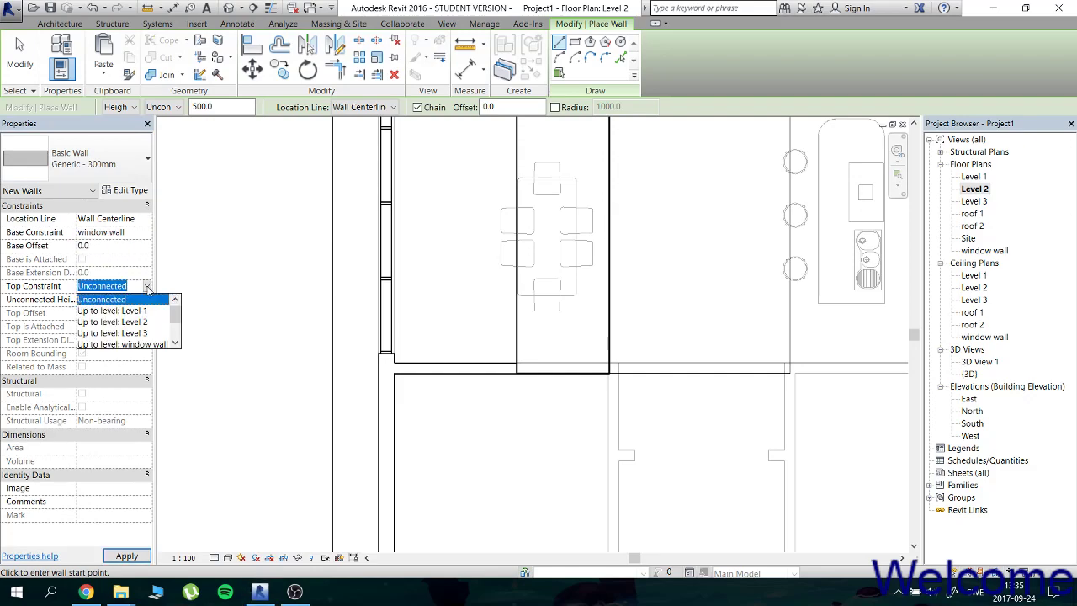
{"action": "left_click", "coordinate": [146, 287]}
{"action": "left_click", "coordinate": [146, 287]}
{"action": "left_click", "coordinate": [147, 288]}
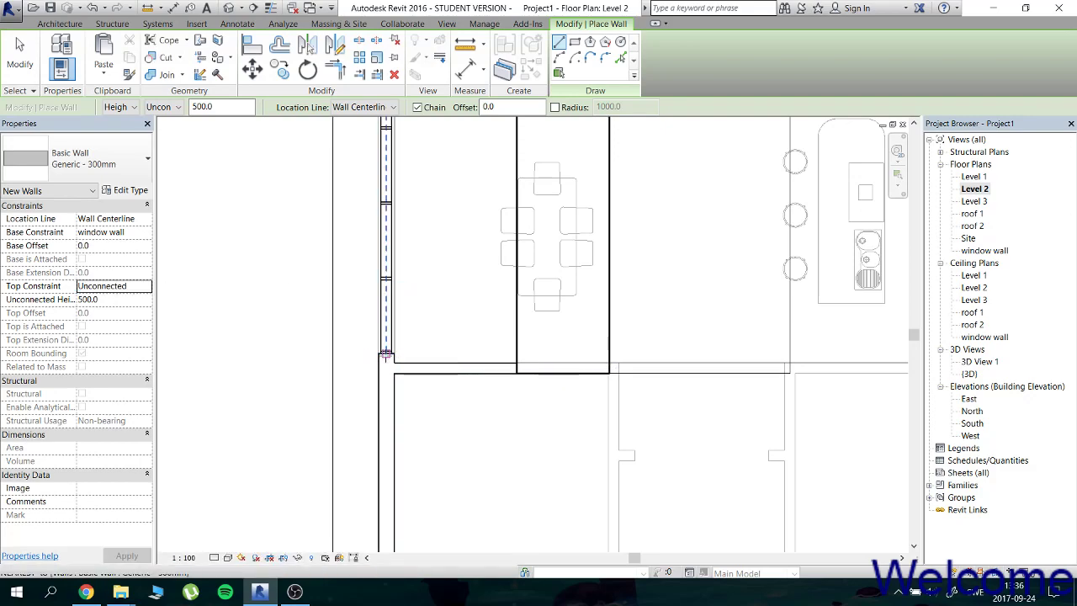
Draw the wall from the curtain wall's end around the corner to the top curtain wall's far end.
{"action": "scroll", "coordinate": [385, 354], "scroll_direction": "up", "scroll_amount": 2}
{"action": "scroll", "coordinate": [362, 353], "scroll_direction": "up", "scroll_amount": 2}
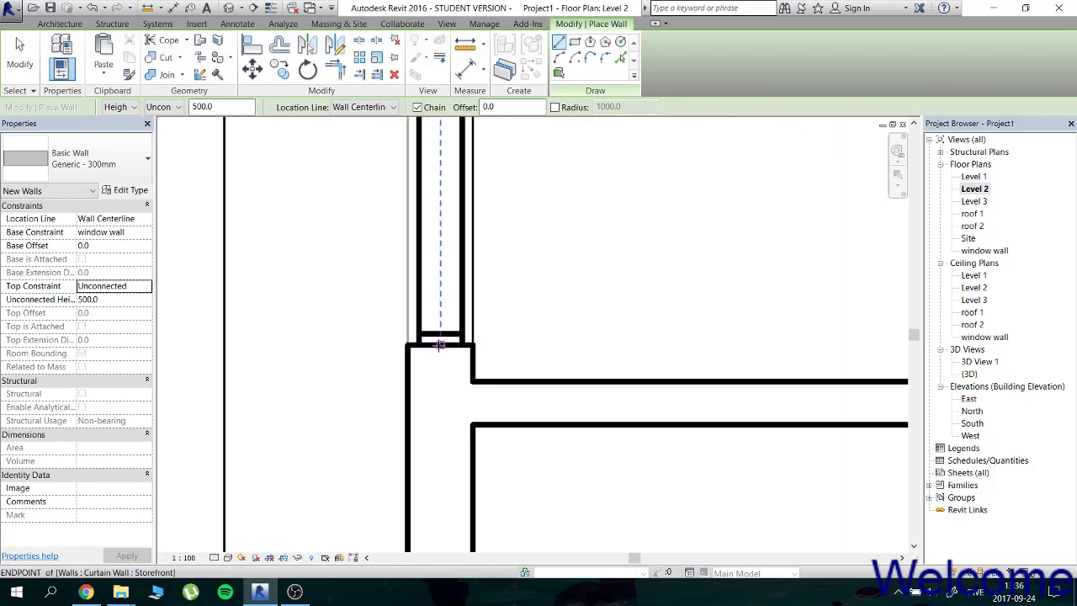
{"action": "left_click", "coordinate": [439, 345]}
{"action": "scroll", "coordinate": [433, 210], "scroll_direction": "down", "scroll_amount": 2}
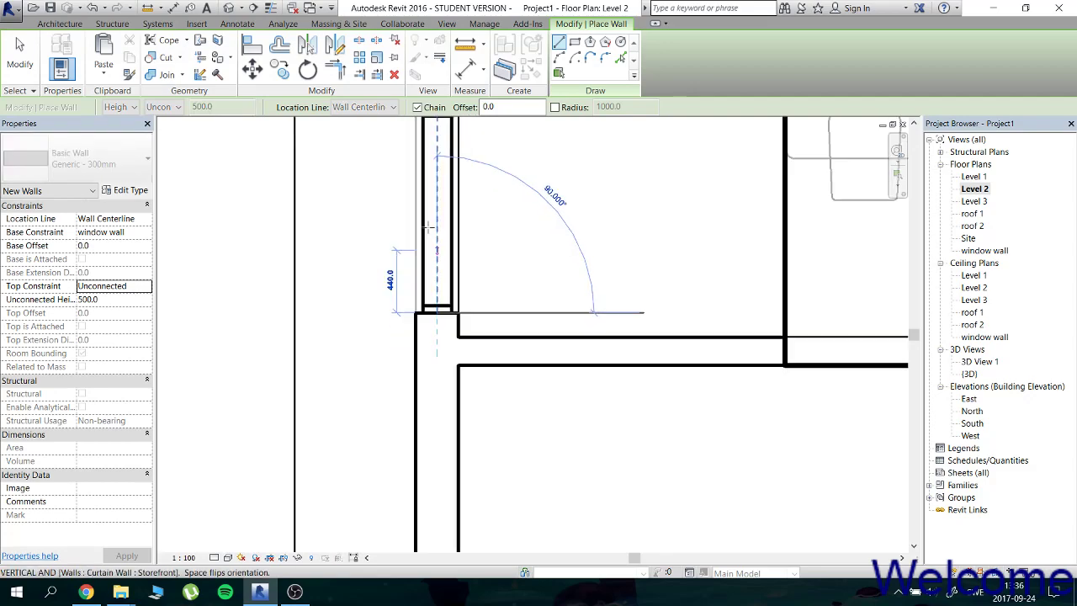
{"action": "scroll", "coordinate": [430, 199], "scroll_direction": "down", "scroll_amount": 1}
{"action": "scroll", "coordinate": [430, 199], "scroll_direction": "down", "scroll_amount": 2}
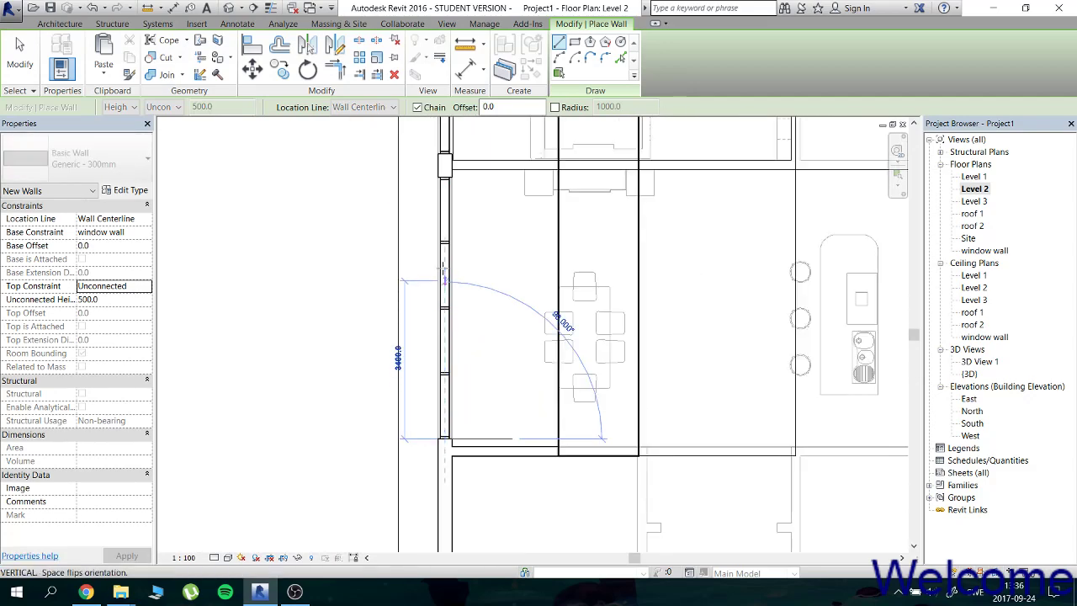
{"action": "middle_click_drag", "start_coordinate": [449, 347], "coordinate": [467, 447]}
{"action": "middle_click_drag", "start_coordinate": [471, 93], "coordinate": [474, 252]}
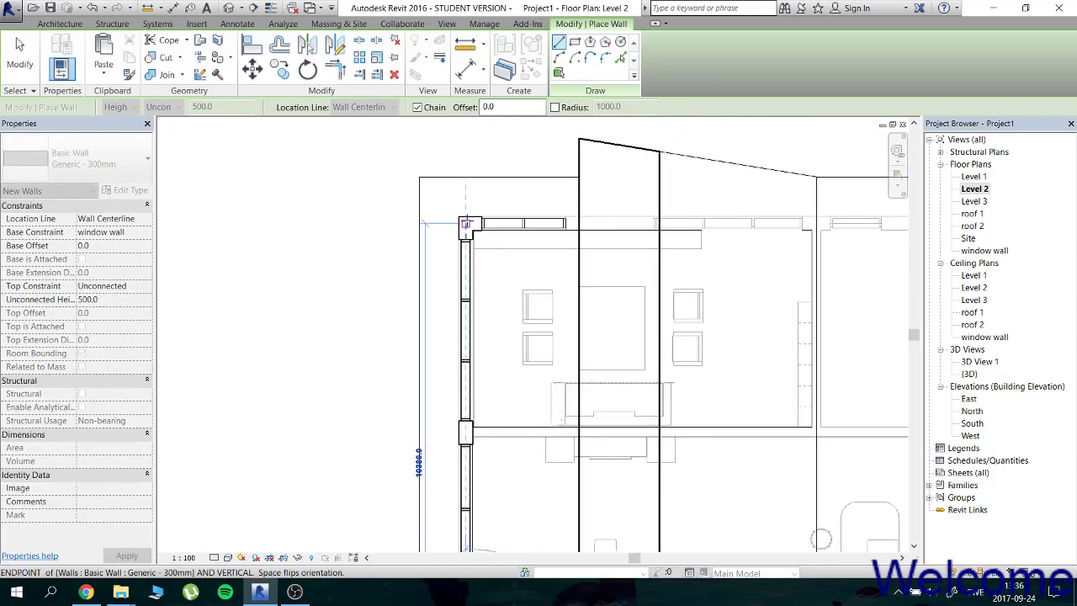
{"action": "scroll", "coordinate": [465, 223], "scroll_direction": "up", "scroll_amount": 3}
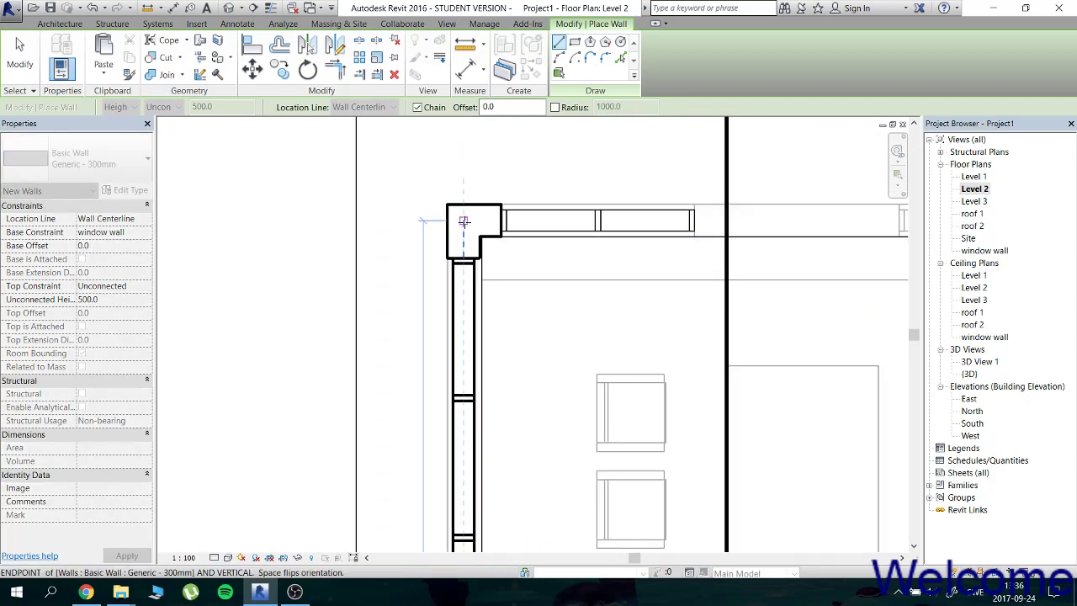
{"action": "scroll", "coordinate": [464, 221], "scroll_direction": "down", "scroll_amount": 3}
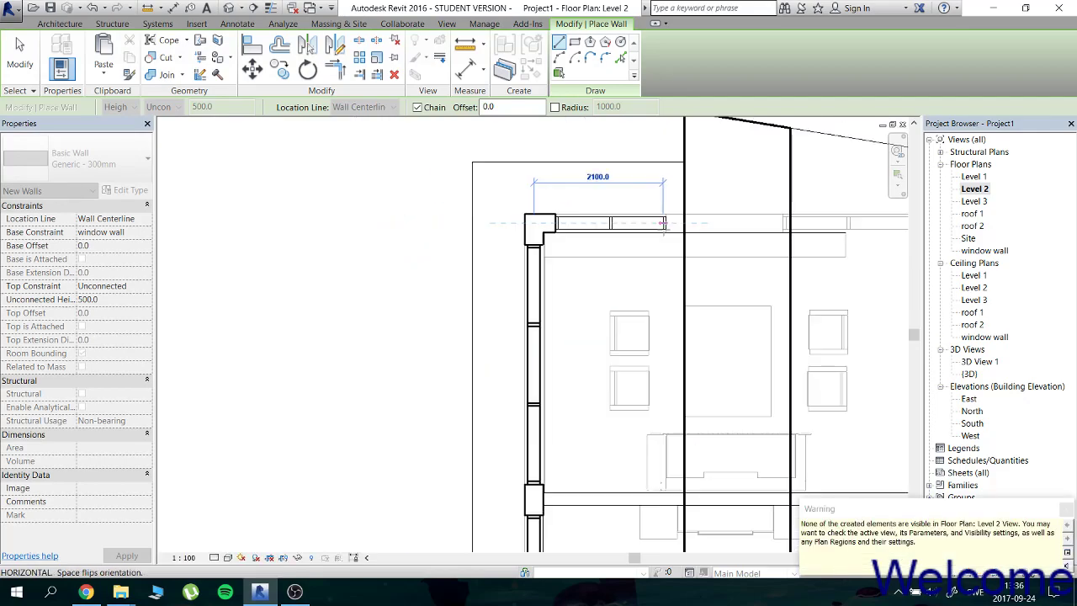
{"action": "middle_click_drag", "start_coordinate": [636, 231], "coordinate": [366, 249]}
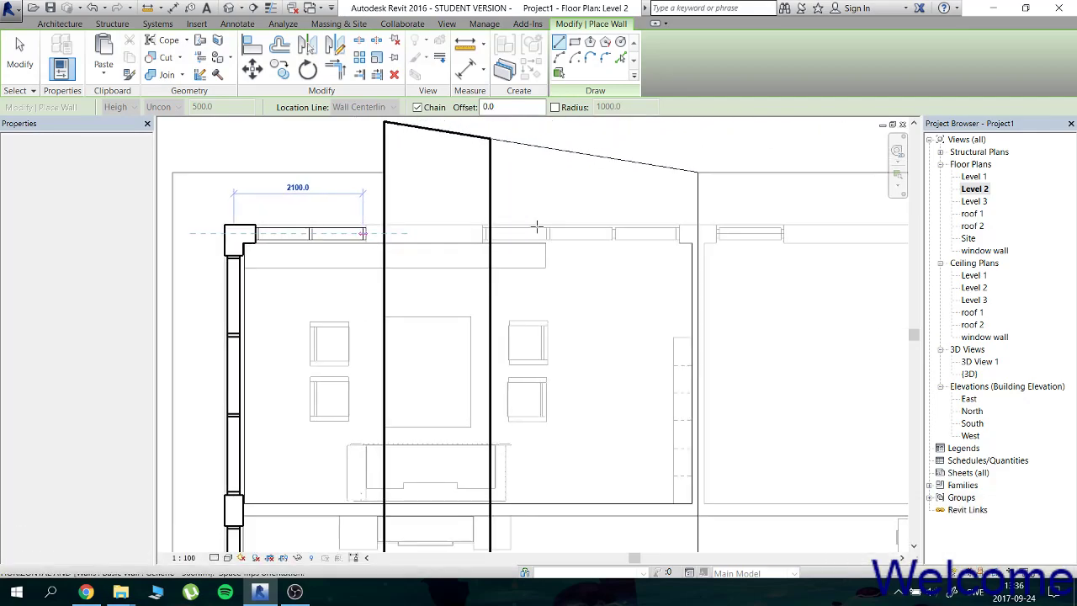
{"action": "left_click", "coordinate": [697, 233]}
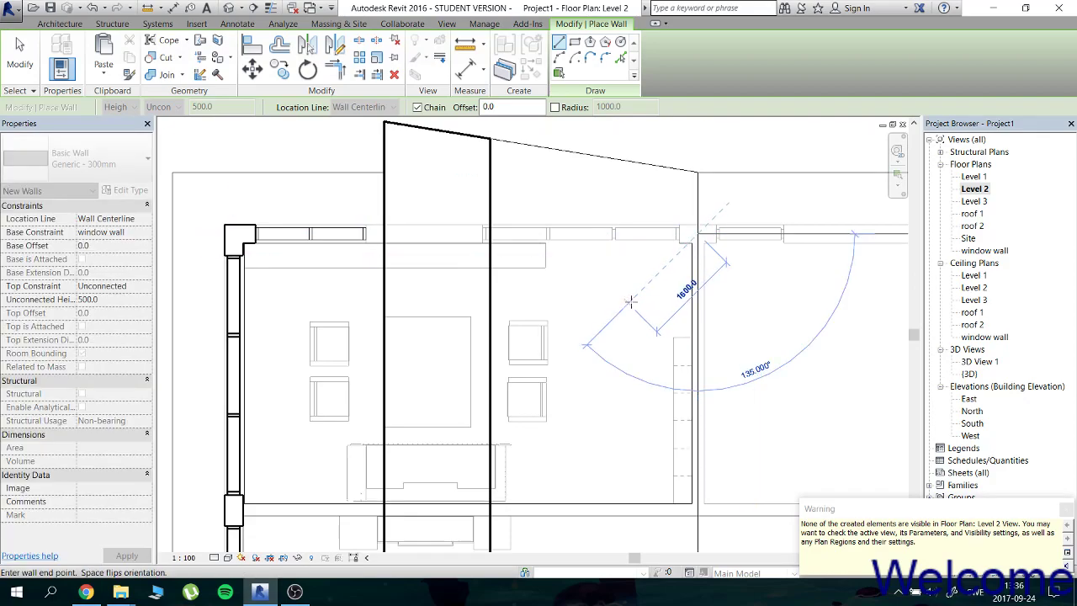
{"action": "key", "text": "Escape"}
{"action": "key", "text": "Escape"}
{"action": "left_click", "coordinate": [228, 7]}
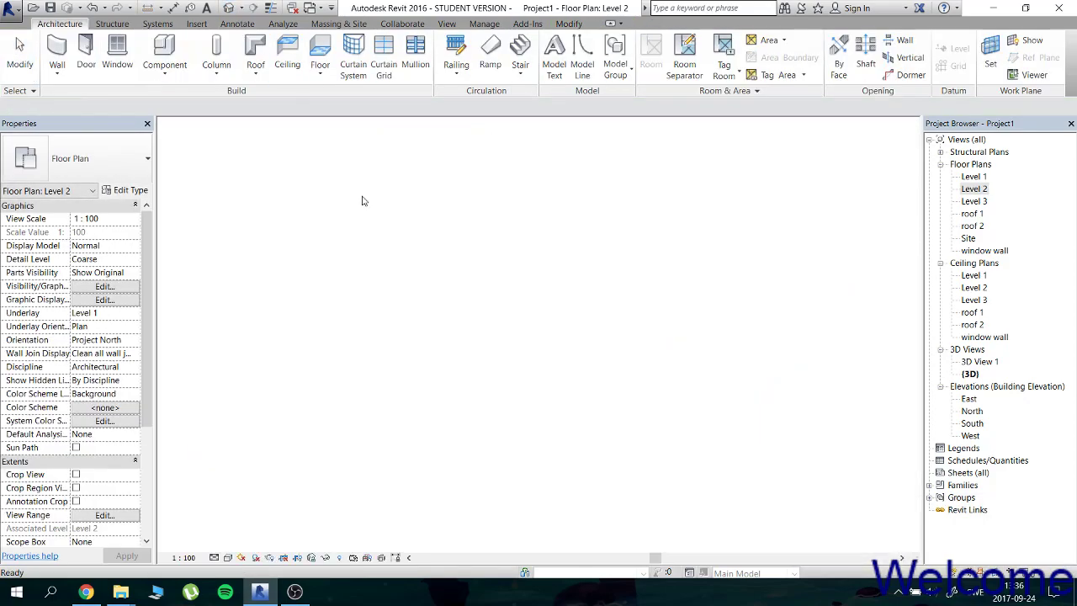
Attach the tops of the two new low walls to the sloped roof.
{"action": "mouse_move", "coordinate": [398, 316]}
{"action": "middle_mouse_down", "text": "shift"}
{"action": "mouse_move", "coordinate": [483, 269]}
{"action": "mouse_move", "coordinate": [486, 343]}
{"action": "mouse_move", "coordinate": [469, 270]}
{"action": "middle_mouse_up", "text": "shift"}
{"action": "left_click", "coordinate": [482, 269]}
{"action": "left_click", "coordinate": [469, 271]}
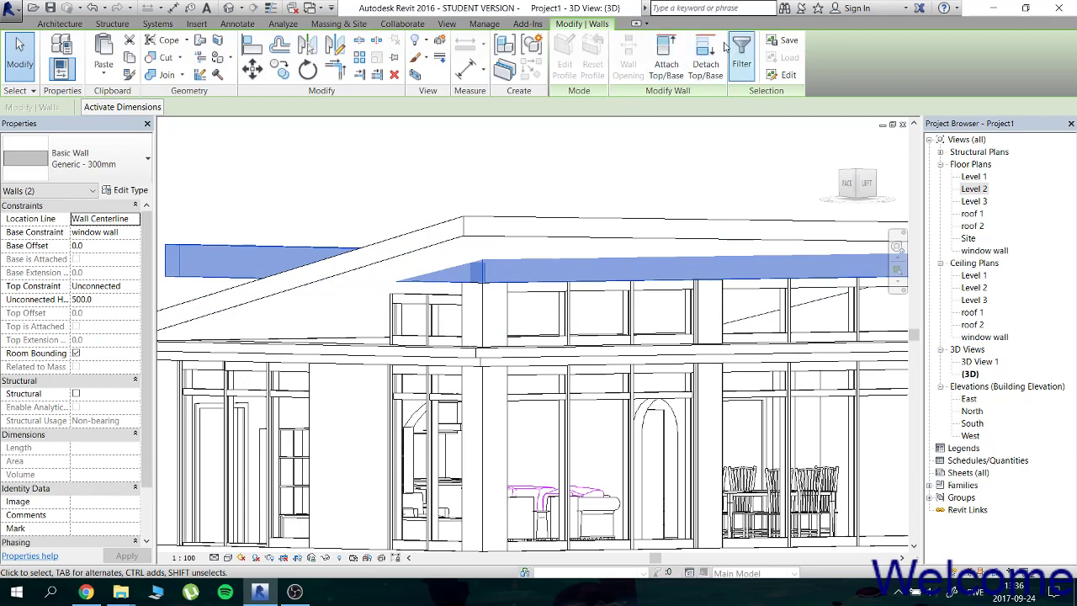
{"action": "left_click", "coordinate": [665, 67]}
{"action": "left_click", "coordinate": [612, 240]}
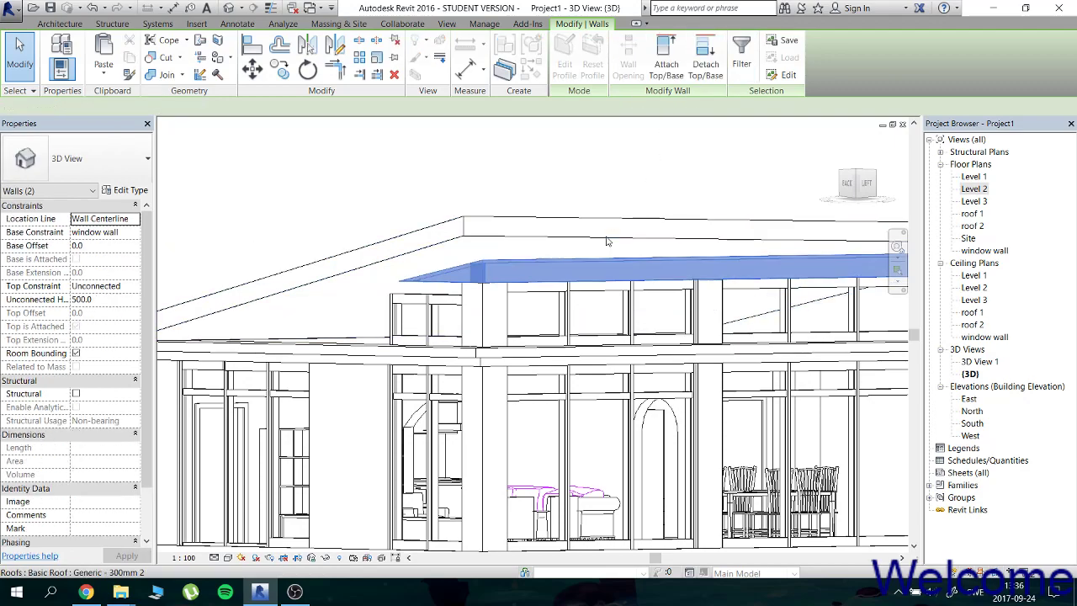
{"action": "left_click", "coordinate": [596, 151]}
Set the small Storefront 2 curtain wall's Top Offset to 0.0 and apply it.
{"action": "middle_click_drag", "start_coordinate": [546, 174], "coordinate": [479, 314], "text": "shift"}
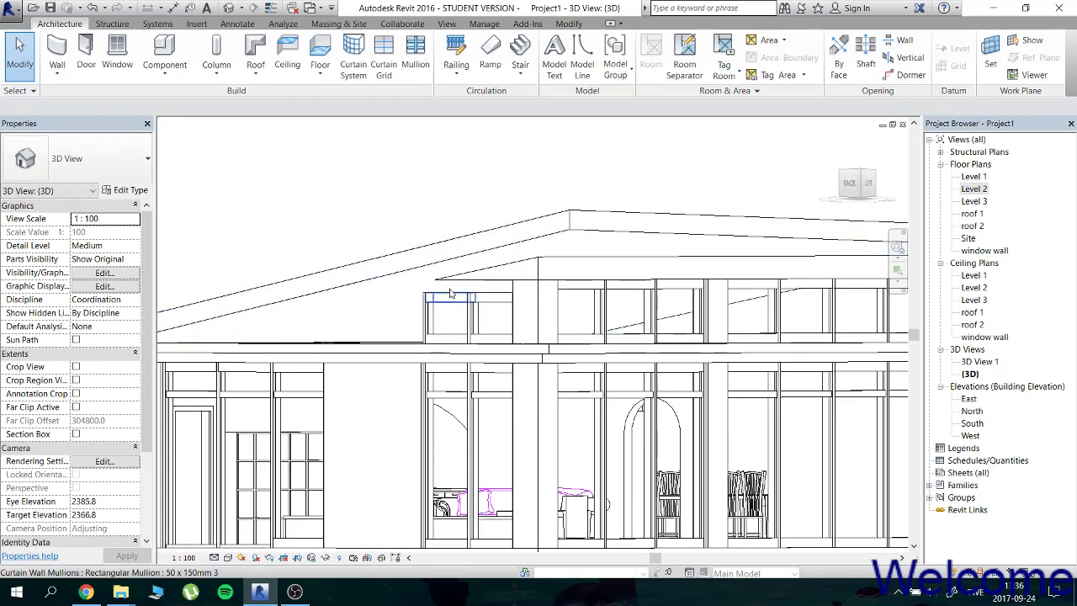
{"action": "middle_click_drag", "start_coordinate": [451, 291], "coordinate": [611, 290], "text": "shift"}
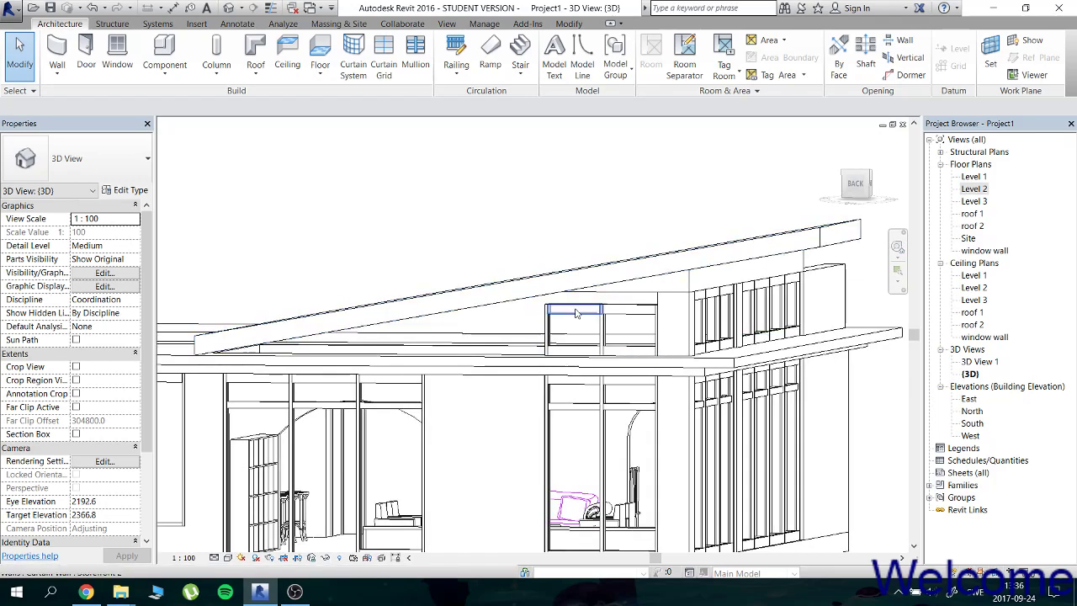
{"action": "scroll", "coordinate": [612, 290], "scroll_direction": "up", "scroll_amount": 2}
{"action": "scroll", "coordinate": [639, 286], "scroll_direction": "up", "scroll_amount": 1}
{"action": "scroll", "coordinate": [677, 283], "scroll_direction": "up", "scroll_amount": 2}
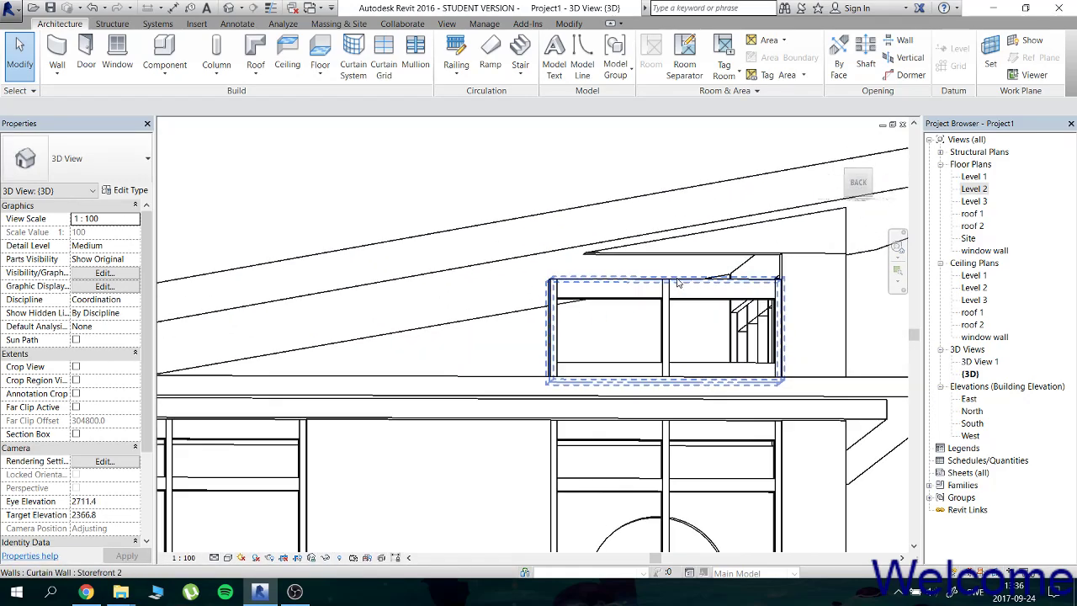
{"action": "left_click", "coordinate": [677, 283]}
{"action": "middle_click_drag", "start_coordinate": [677, 282], "coordinate": [665, 233], "text": "shift"}
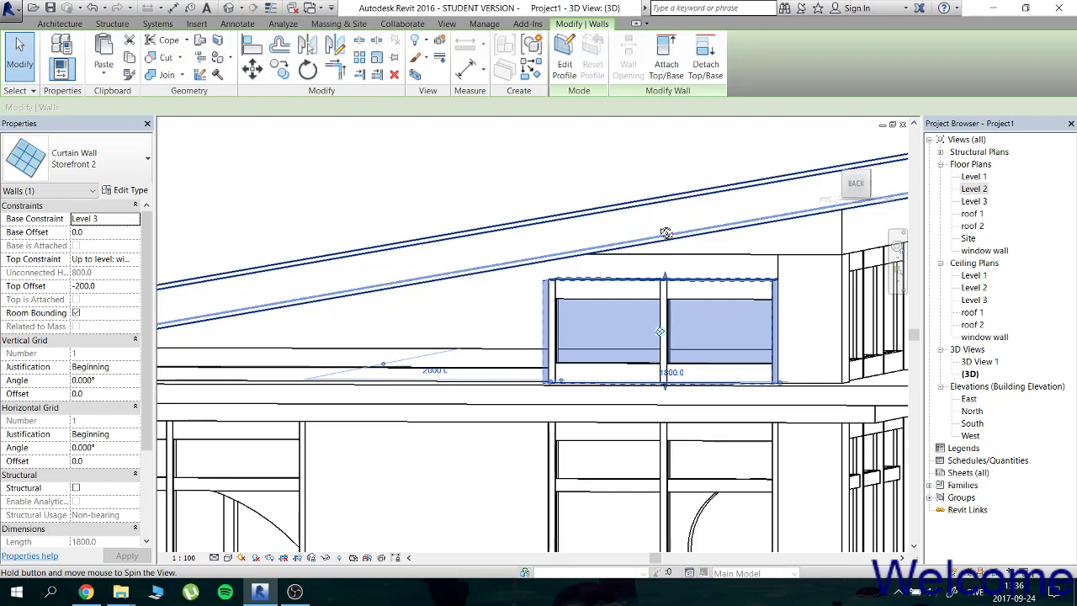
{"action": "mouse_move", "coordinate": [666, 233]}
{"action": "middle_mouse_down", "text": "shift"}
{"action": "mouse_move", "coordinate": [657, 223]}
{"action": "mouse_move", "coordinate": [651, 233]}
{"action": "mouse_move", "coordinate": [471, 243]}
{"action": "middle_mouse_up", "text": "shift"}
{"action": "left_click", "coordinate": [117, 287]}
{"action": "type", "text": "0"}
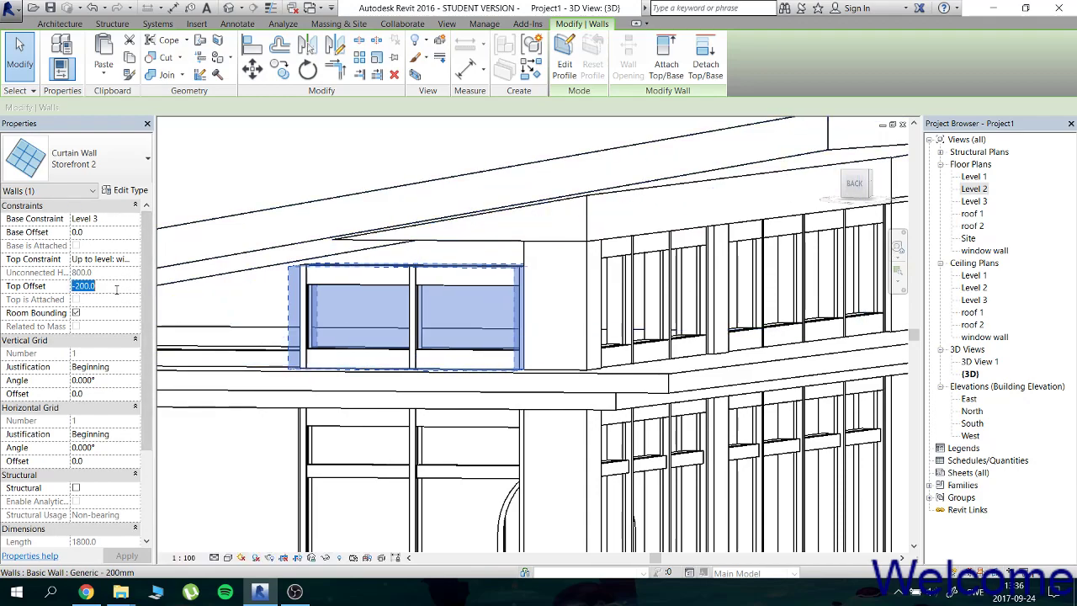
{"action": "left_click", "coordinate": [288, 169]}
Orbit and zoom the 3D view to check the curtain wall beneath the roof.
{"action": "mouse_move", "coordinate": [290, 202]}
{"action": "middle_mouse_down", "text": "shift"}
{"action": "mouse_move", "coordinate": [311, 252]}
{"action": "mouse_move", "coordinate": [348, 261]}
{"action": "middle_mouse_up", "text": "shift"}
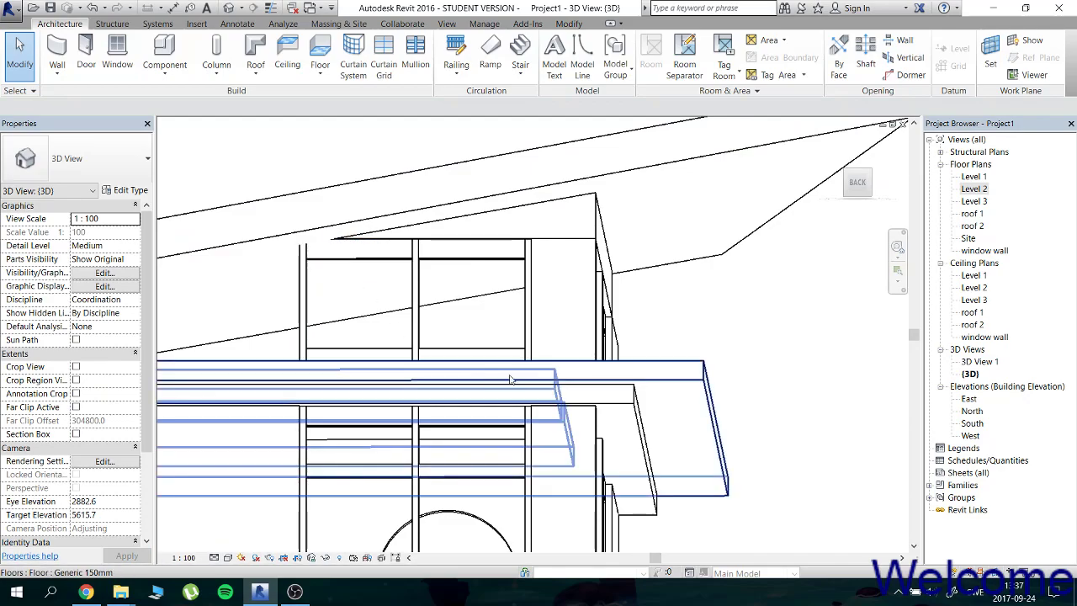
{"action": "mouse_move", "coordinate": [702, 389]}
{"action": "middle_mouse_down", "text": "shift"}
{"action": "mouse_move", "coordinate": [412, 281]}
{"action": "mouse_move", "coordinate": [387, 252]}
{"action": "middle_mouse_up", "text": "shift"}
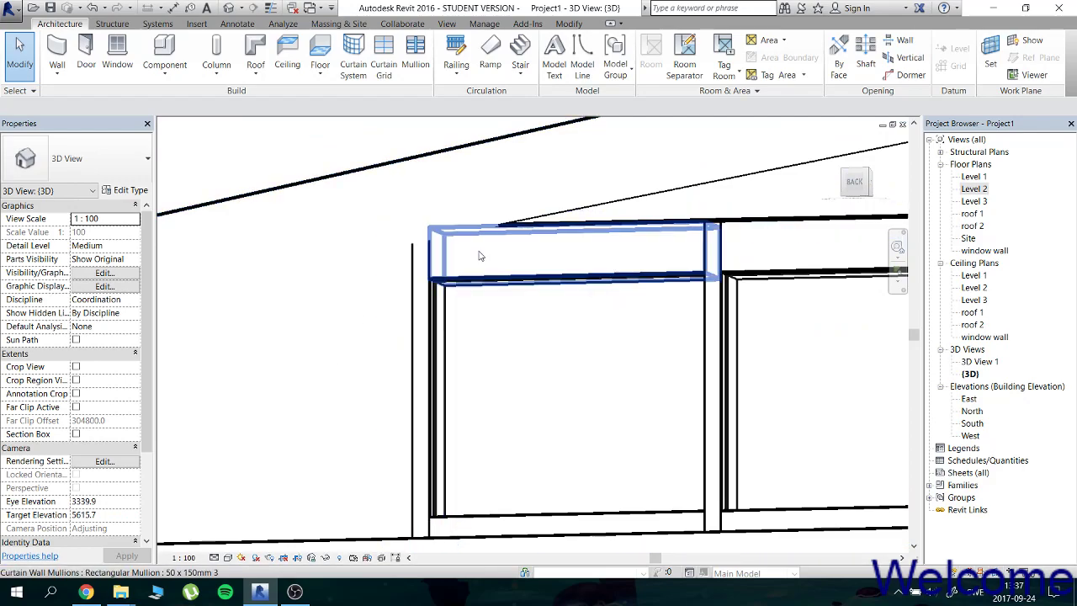
{"action": "scroll", "coordinate": [471, 257], "scroll_direction": "down", "scroll_amount": 2}
{"action": "scroll", "coordinate": [529, 269], "scroll_direction": "down", "scroll_amount": 2}
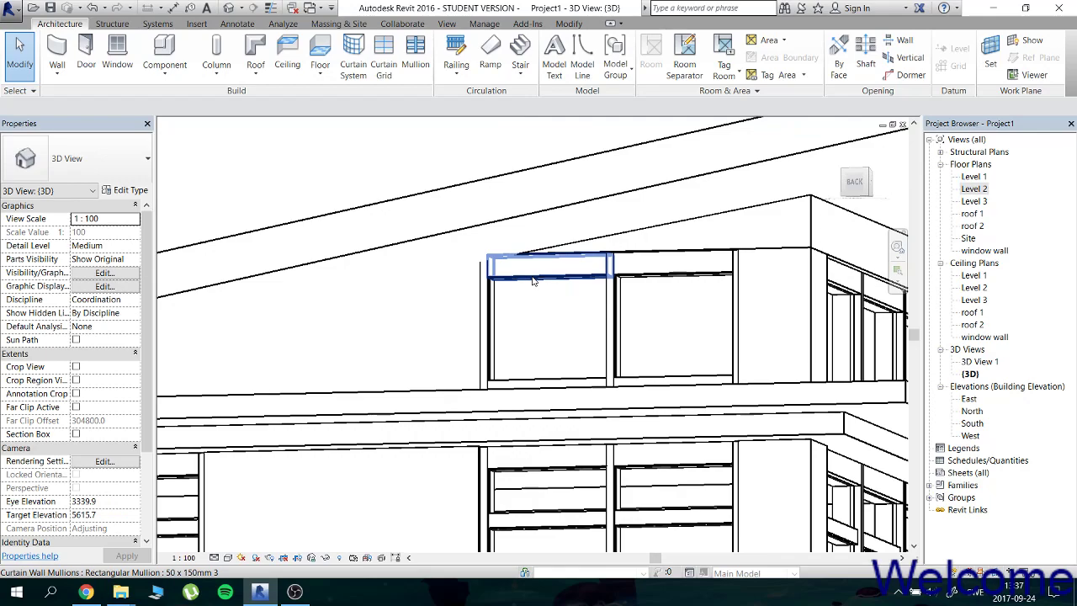
{"action": "scroll", "coordinate": [532, 278], "scroll_direction": "down", "scroll_amount": 2}
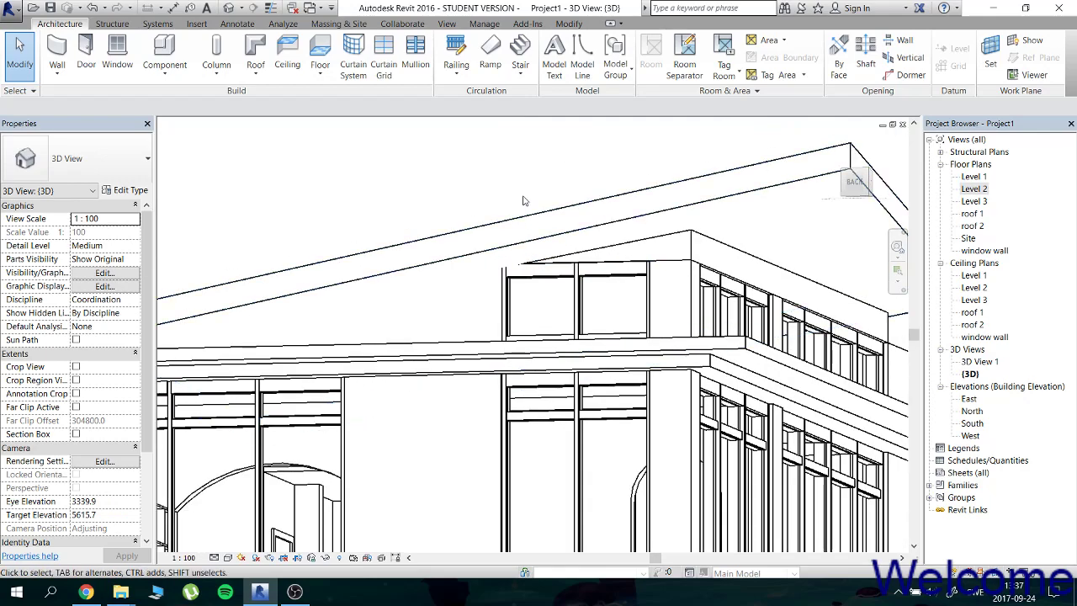
{"action": "middle_click_drag", "start_coordinate": [577, 194], "coordinate": [631, 212], "text": "shift"}
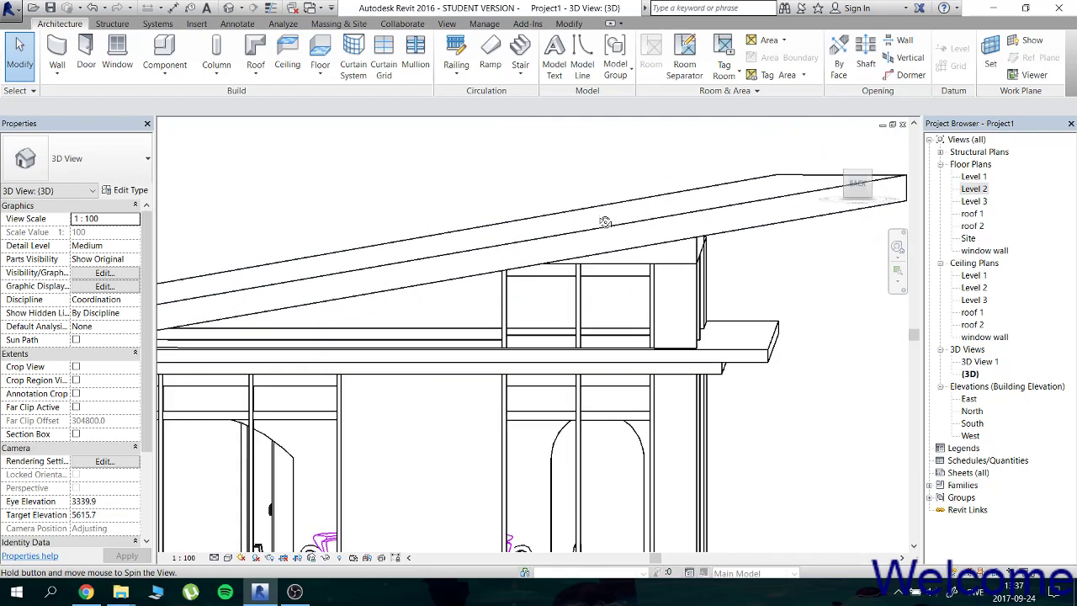
Change the Generic - 300mm 2 roof slope from 10.00° to 11.00°.
{"action": "left_click", "coordinate": [664, 211]}
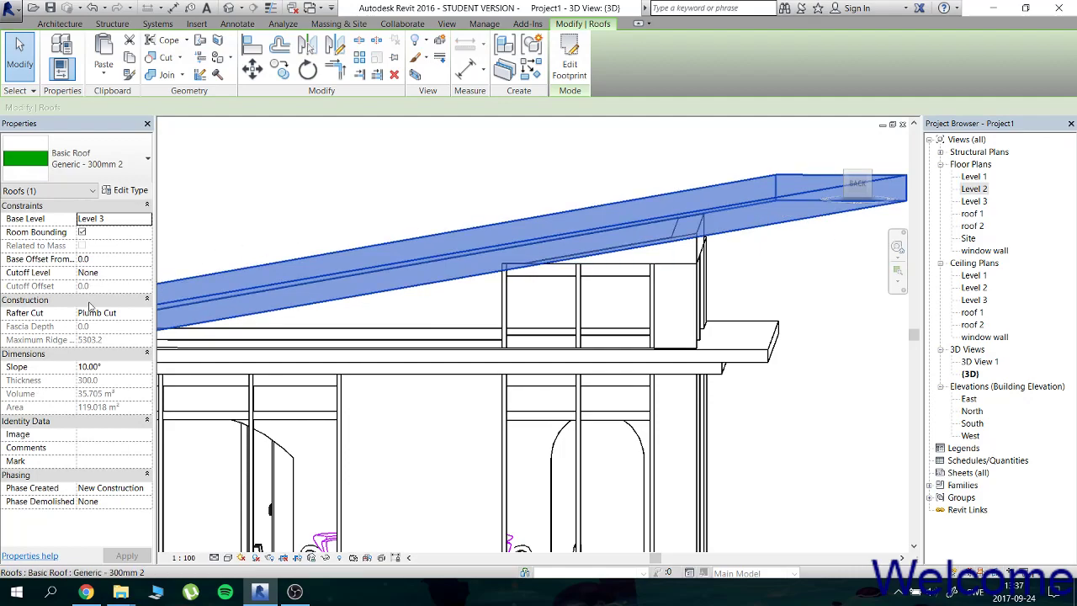
{"action": "left_click", "coordinate": [108, 366]}
{"action": "type", "text": "11"}
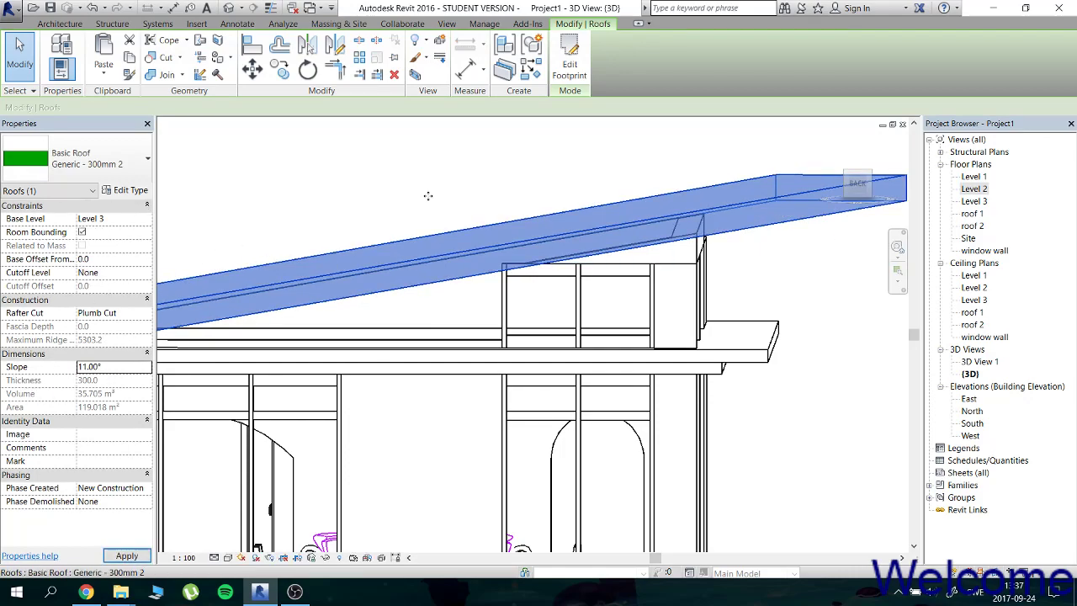
{"action": "middle_click_drag", "start_coordinate": [444, 241], "coordinate": [498, 352], "text": "shift"}
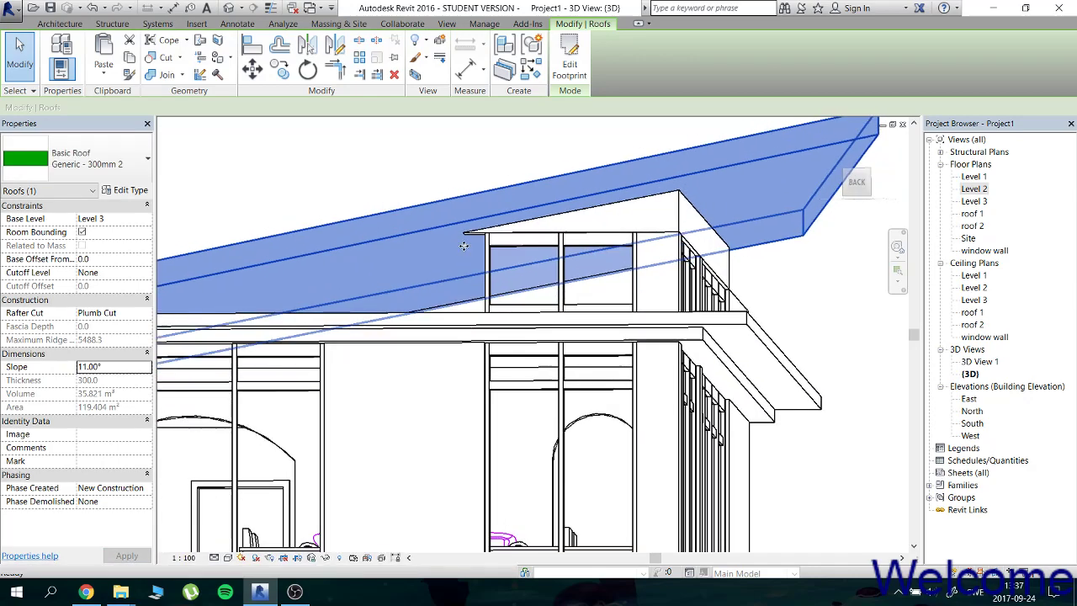
{"action": "key", "text": "Escape"}
Zoom and orbit the model around to the front to inspect the steeper roof.
{"action": "scroll", "coordinate": [497, 352], "scroll_direction": "up", "scroll_amount": 2}
{"action": "scroll", "coordinate": [497, 320], "scroll_direction": "up", "scroll_amount": 2}
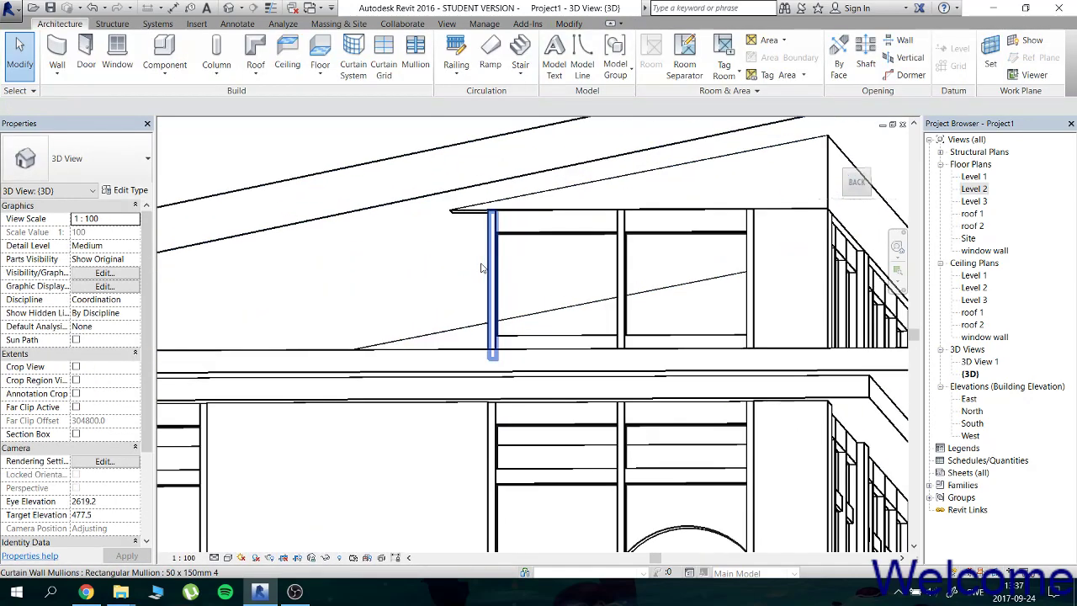
{"action": "scroll", "coordinate": [497, 278], "scroll_direction": "up", "scroll_amount": 2}
{"action": "scroll", "coordinate": [497, 249], "scroll_direction": "down", "scroll_amount": 2}
{"action": "scroll", "coordinate": [529, 265], "scroll_direction": "down", "scroll_amount": 2}
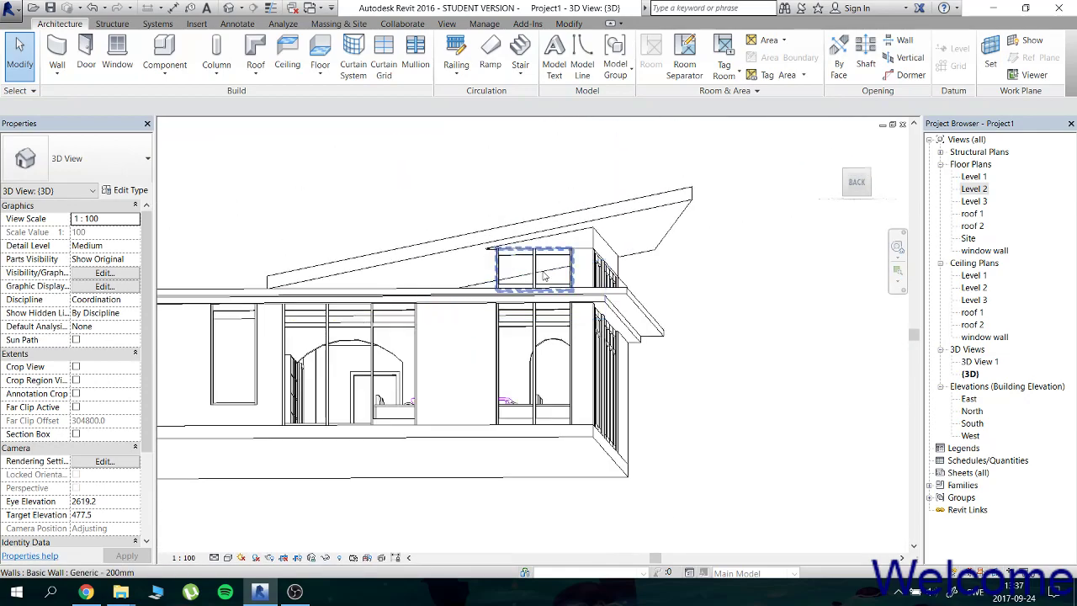
{"action": "scroll", "coordinate": [611, 312], "scroll_direction": "down", "scroll_amount": 1}
{"action": "mouse_move", "coordinate": [612, 312]}
{"action": "middle_mouse_down", "text": "shift"}
{"action": "mouse_move", "coordinate": [360, 320]}
{"action": "mouse_move", "coordinate": [284, 379]}
{"action": "mouse_move", "coordinate": [295, 379]}
{"action": "mouse_move", "coordinate": [306, 410]}
{"action": "mouse_move", "coordinate": [301, 434]}
{"action": "middle_mouse_up", "text": "shift"}
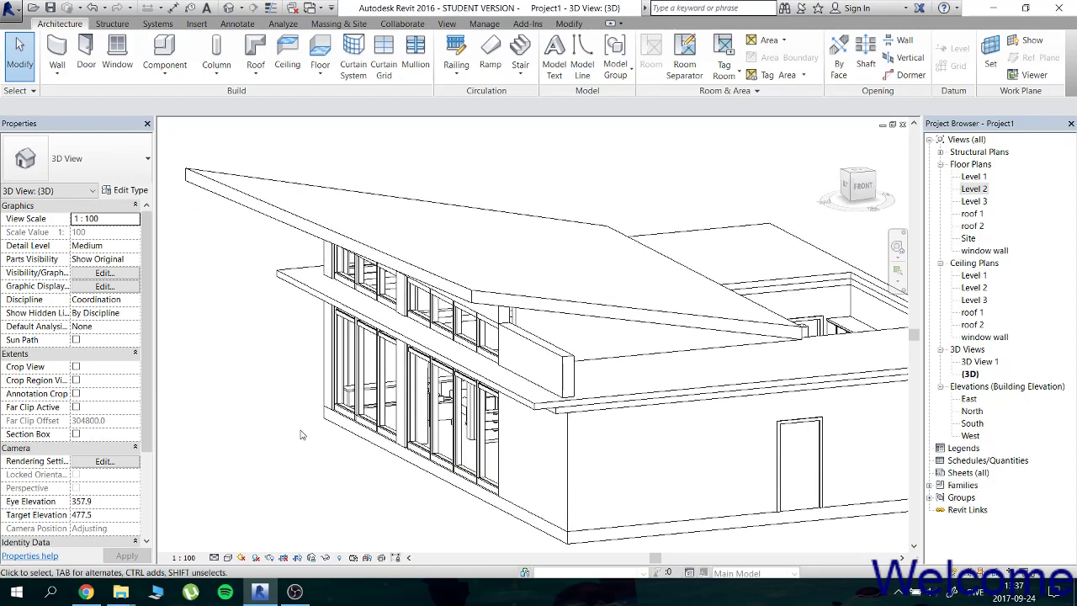
{"action": "left_click", "coordinate": [517, 362]}
{"action": "scroll", "coordinate": [496, 337], "scroll_direction": "up", "scroll_amount": 3}
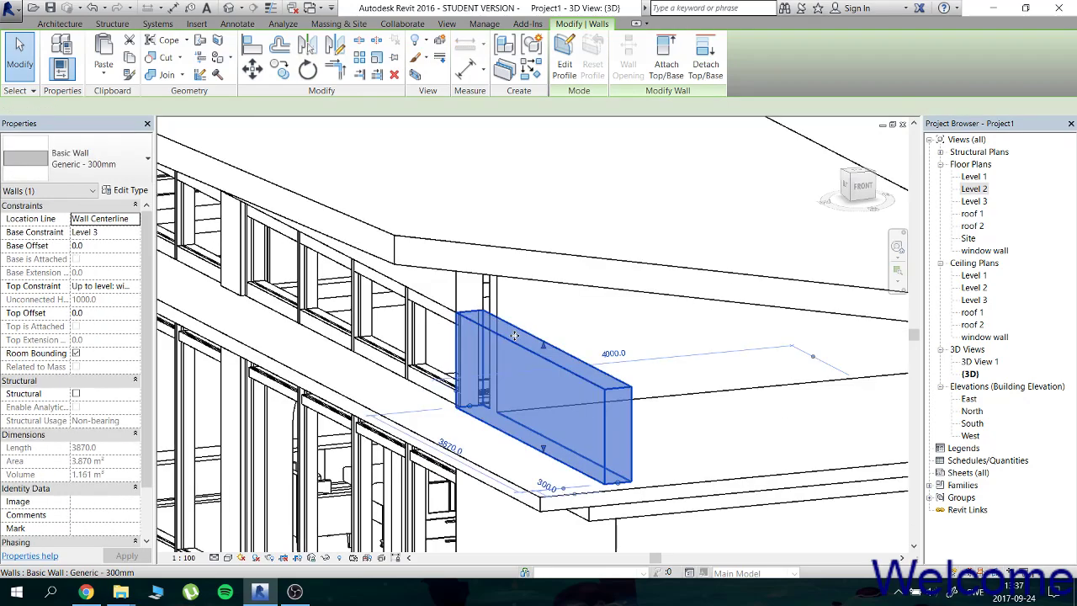
{"action": "scroll", "coordinate": [489, 327], "scroll_direction": "up", "scroll_amount": 2}
{"action": "scroll", "coordinate": [489, 327], "scroll_direction": "down", "scroll_amount": 2}
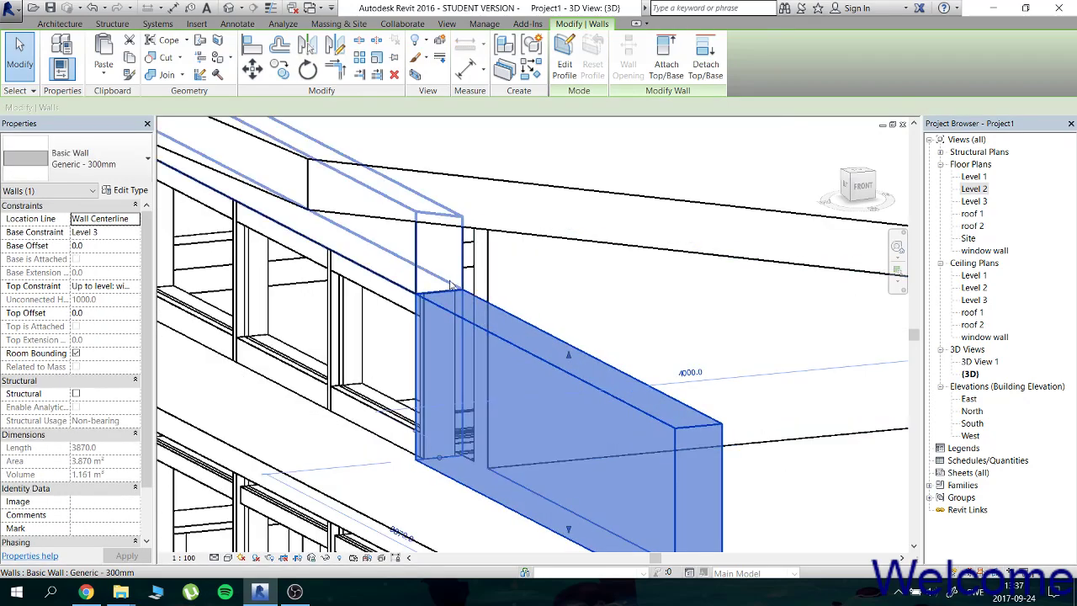
{"action": "scroll", "coordinate": [442, 290], "scroll_direction": "down", "scroll_amount": 1}
{"action": "scroll", "coordinate": [441, 291], "scroll_direction": "down", "scroll_amount": 2}
{"action": "scroll", "coordinate": [442, 290], "scroll_direction": "down", "scroll_amount": 1}
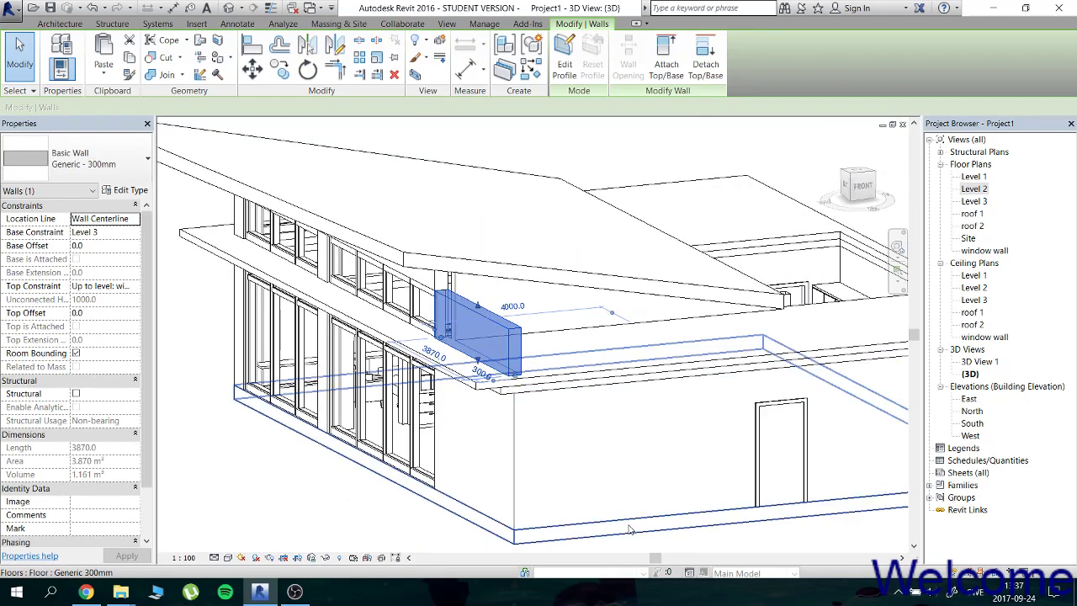
{"action": "key", "text": "Escape"}
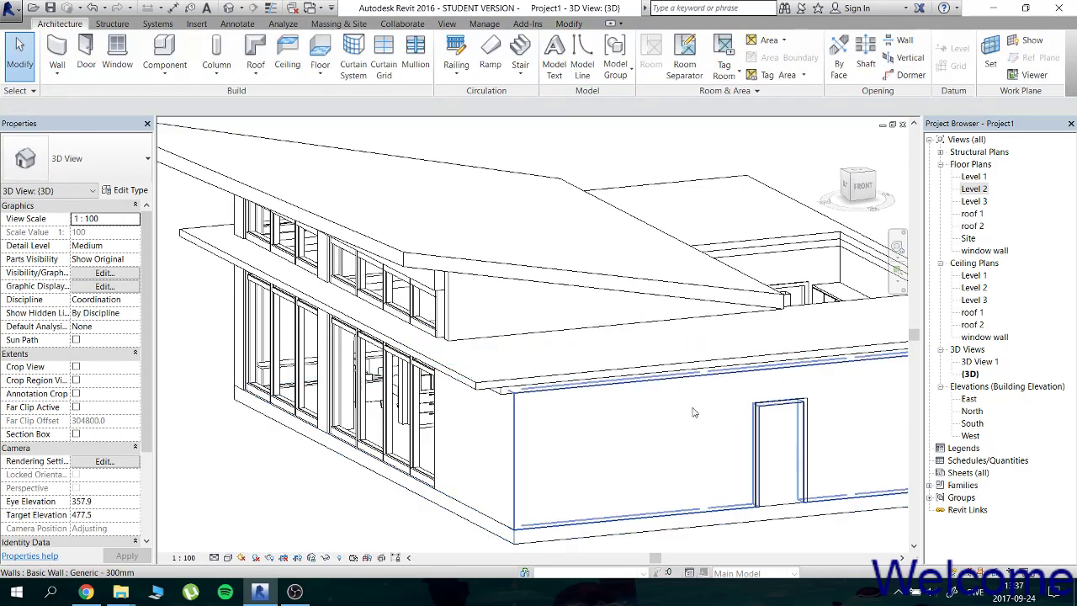
{"action": "middle_click_drag", "start_coordinate": [536, 336], "coordinate": [579, 332], "text": "shift"}
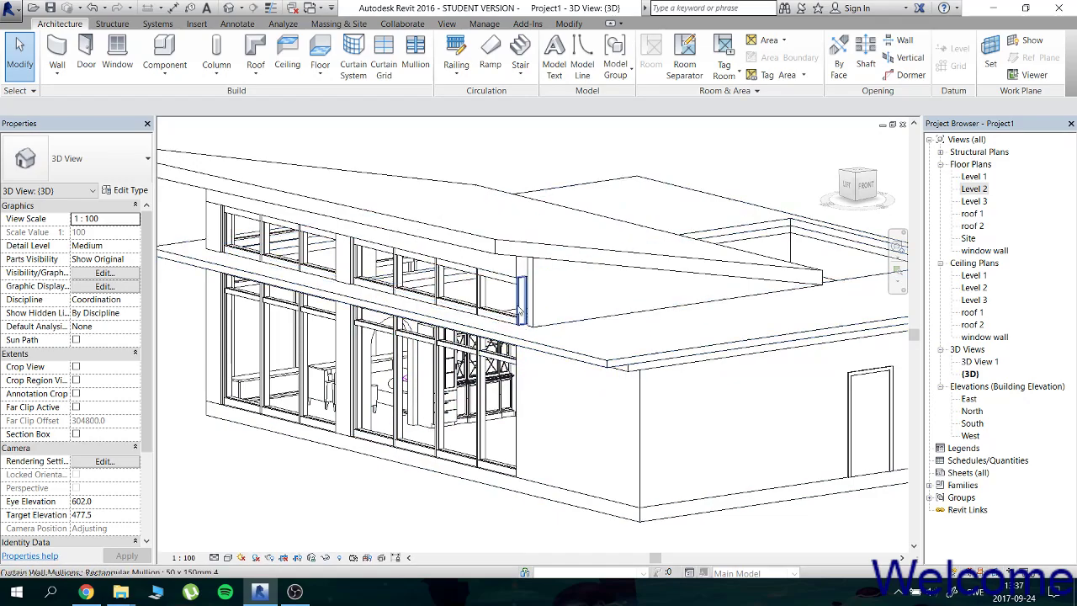
{"action": "scroll", "coordinate": [519, 291], "scroll_direction": "up", "scroll_amount": 2}
{"action": "scroll", "coordinate": [519, 290], "scroll_direction": "up", "scroll_amount": 3}
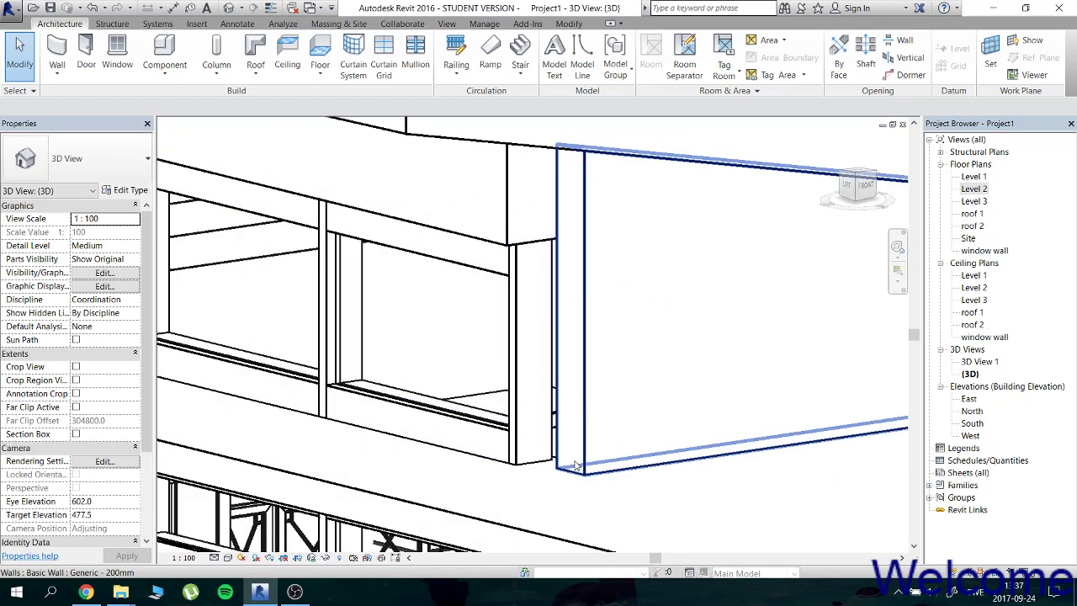
{"action": "mouse_move", "coordinate": [575, 465]}
{"action": "middle_mouse_down"}
{"action": "mouse_move", "coordinate": [383, 504]}
{"action": "mouse_move", "coordinate": [526, 478]}
{"action": "mouse_move", "coordinate": [443, 487]}
{"action": "middle_mouse_up"}
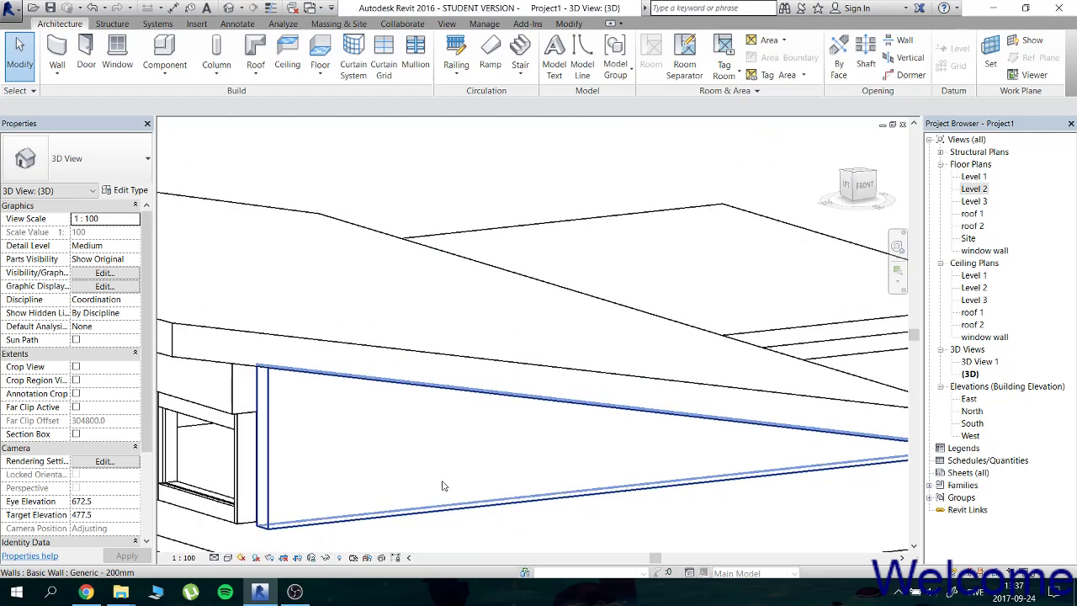
{"action": "middle_click_drag", "start_coordinate": [376, 490], "coordinate": [404, 488], "text": "shift"}
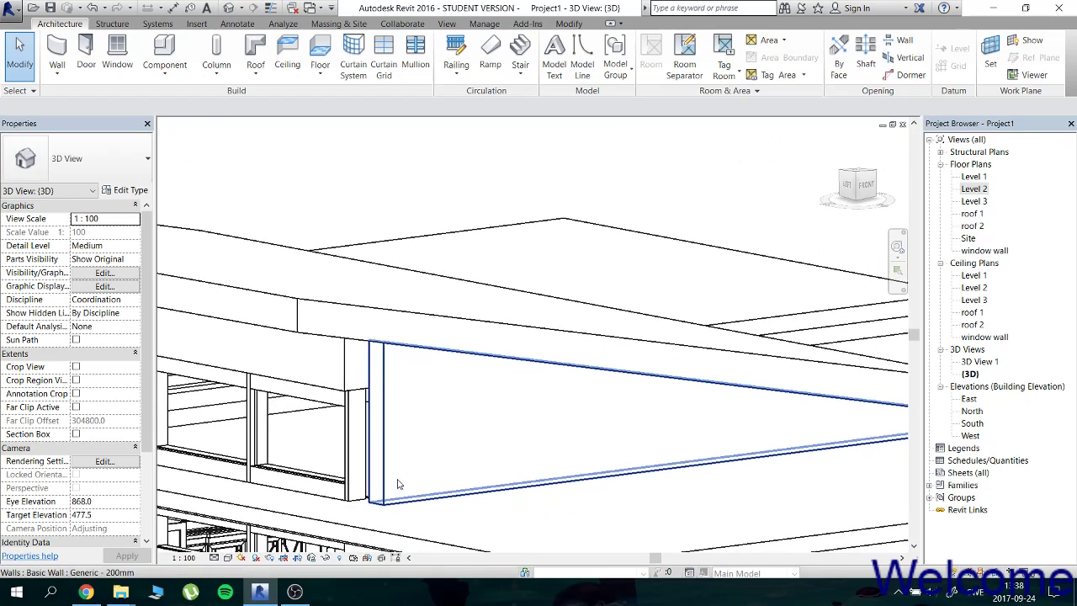
In the Level 2 plan, draw a short wall based on Level 3 between the curtain wall ends.
{"action": "double_click", "coordinate": [976, 191]}
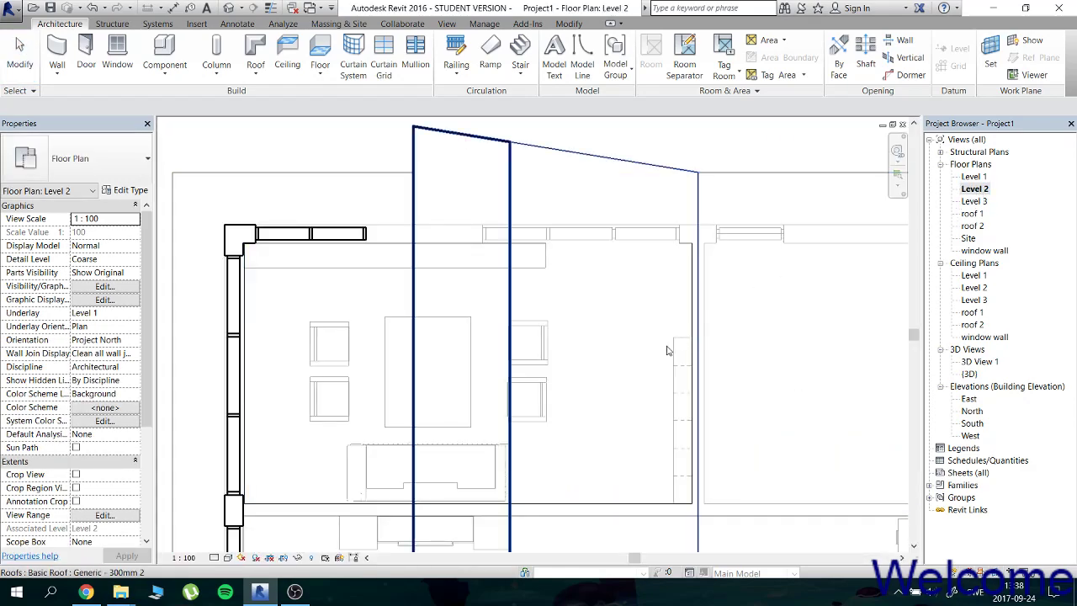
{"action": "middle_click_drag", "start_coordinate": [486, 423], "coordinate": [582, 136]}
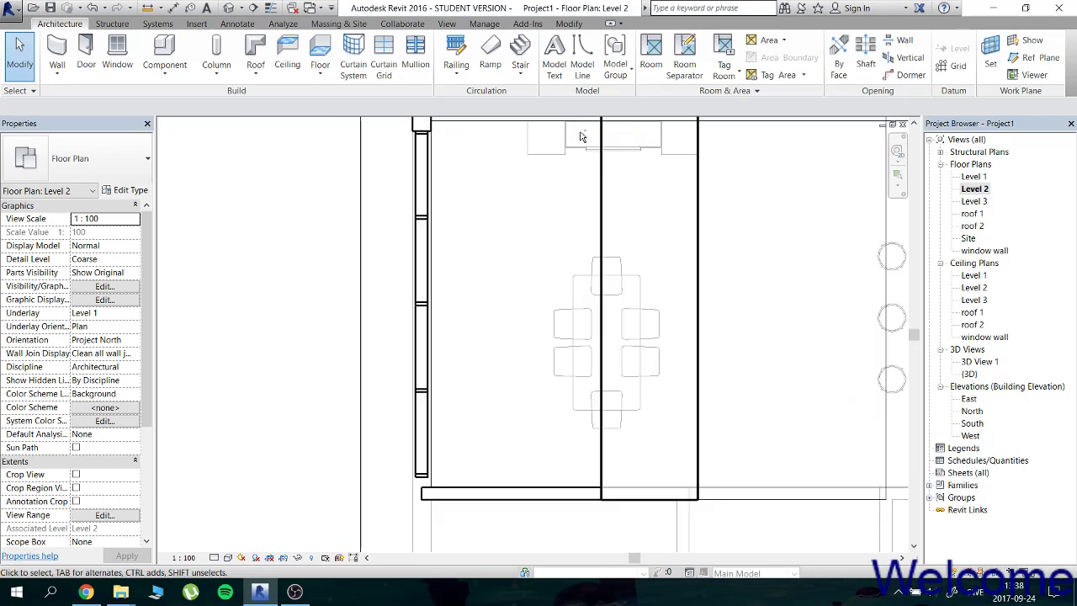
{"action": "middle_click_drag", "start_coordinate": [577, 316], "coordinate": [605, 142]}
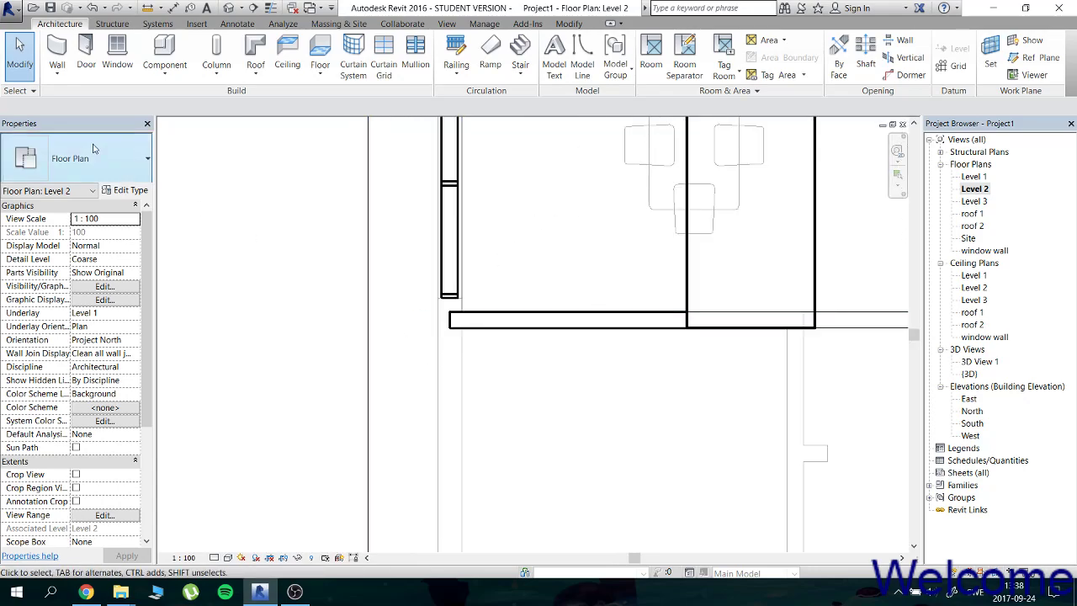
{"action": "left_click", "coordinate": [59, 51]}
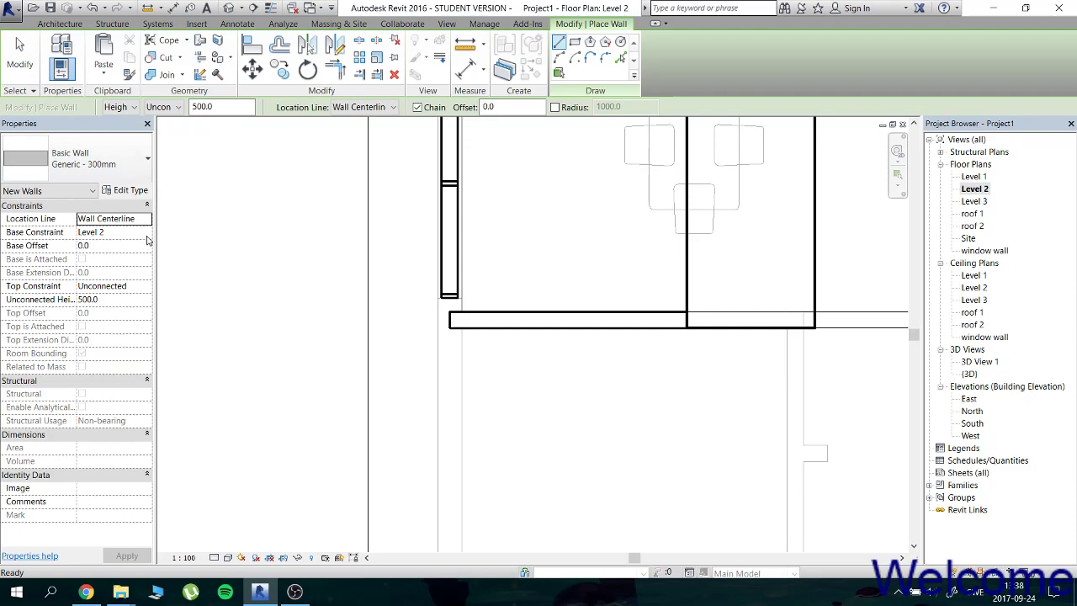
{"action": "left_click", "coordinate": [146, 235]}
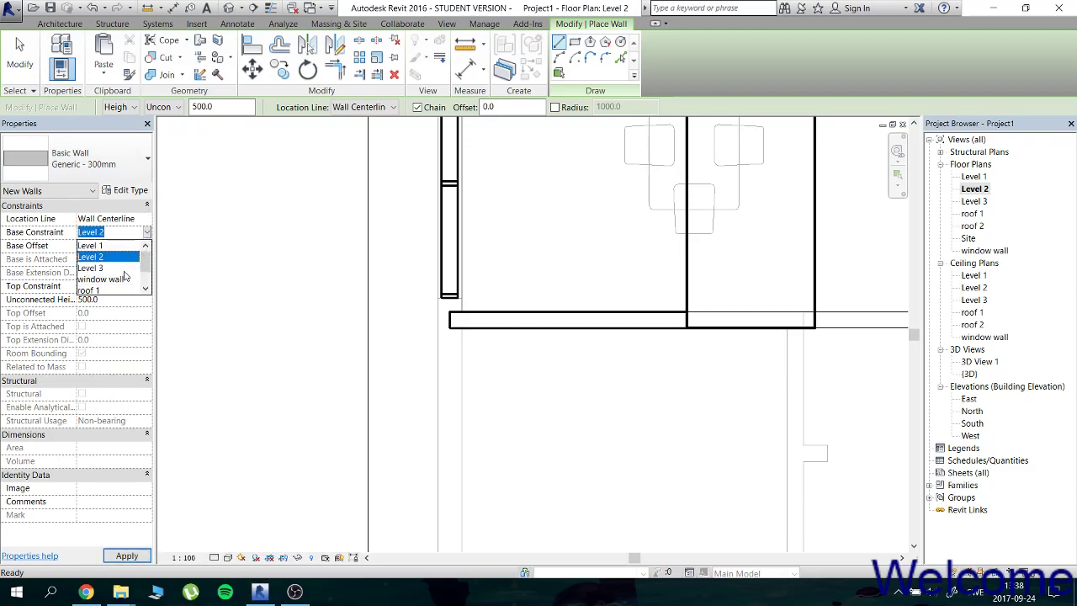
{"action": "left_click", "coordinate": [123, 269]}
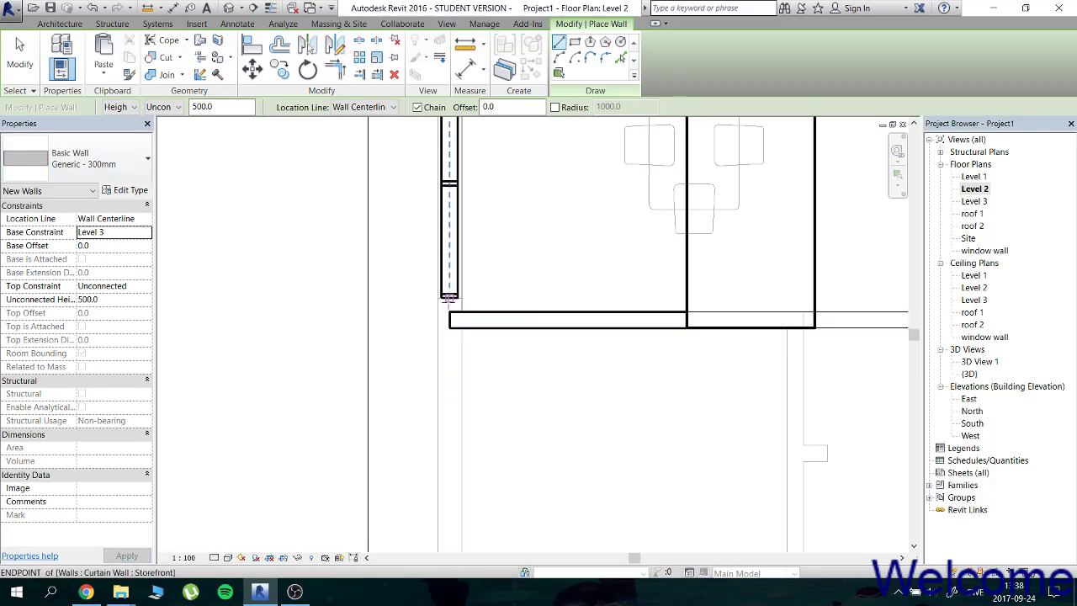
{"action": "left_click", "coordinate": [449, 327]}
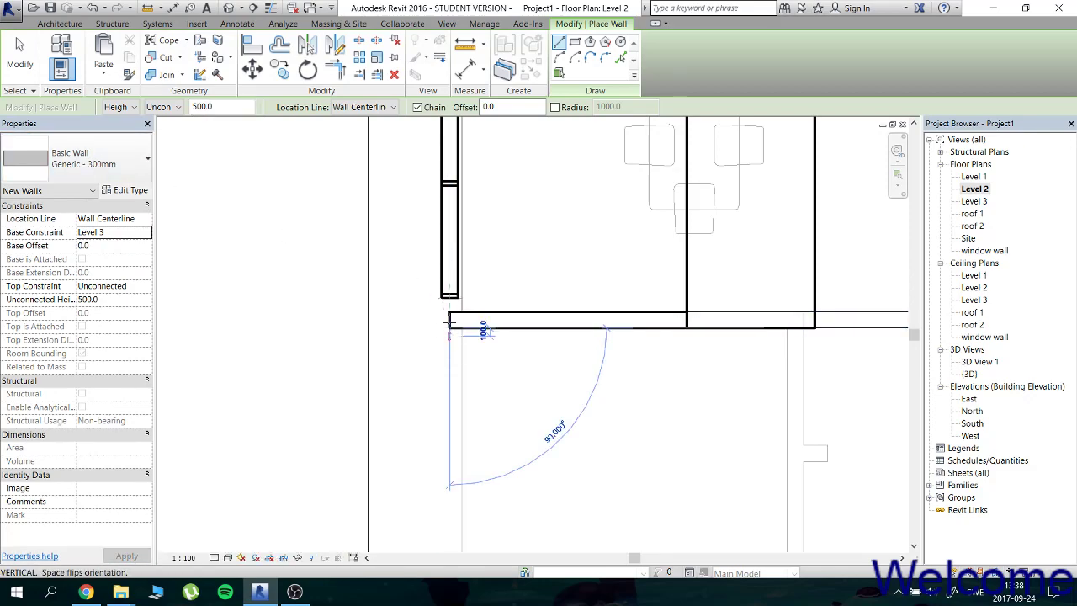
{"action": "scroll", "coordinate": [449, 293], "scroll_direction": "up", "scroll_amount": 2}
{"action": "scroll", "coordinate": [449, 292], "scroll_direction": "up", "scroll_amount": 1}
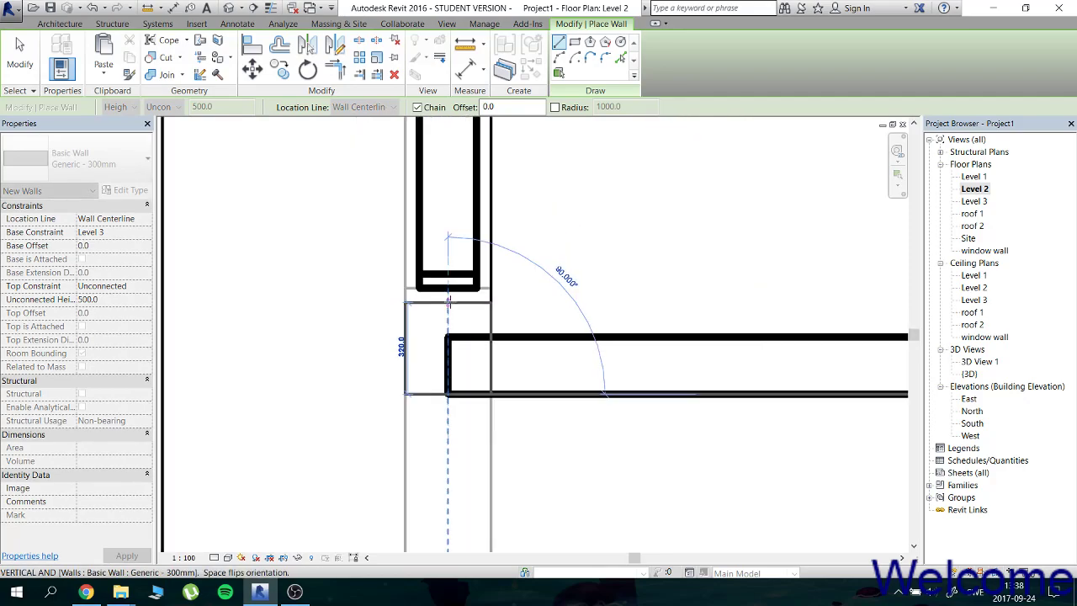
{"action": "left_click", "coordinate": [447, 287]}
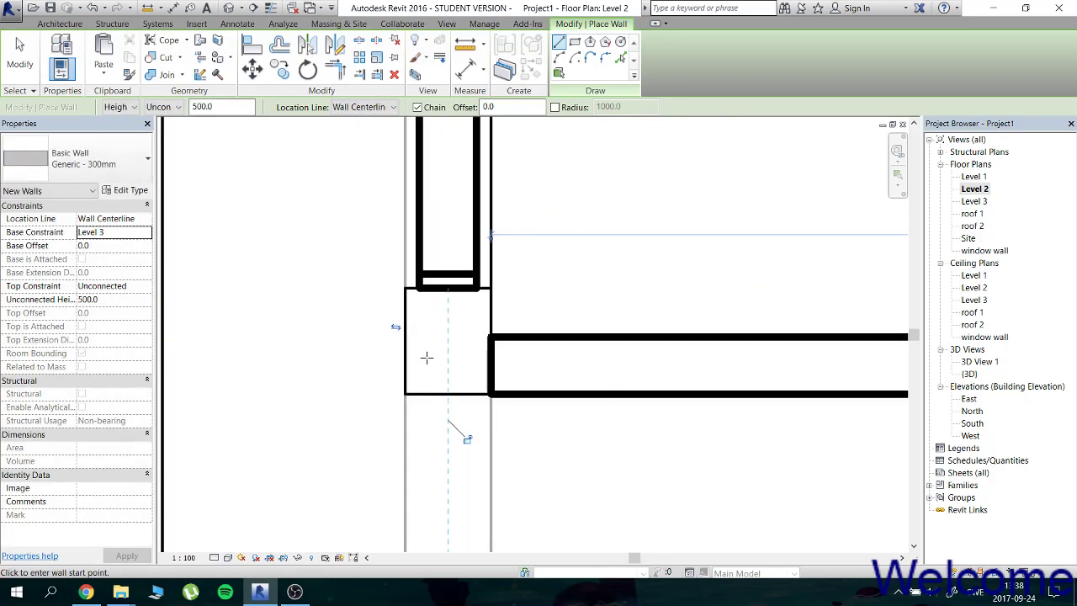
{"action": "key", "text": "Escape"}
{"action": "key", "text": "Escape"}
Clear the selection and switch to the default 3D view of the house.
{"action": "left_click", "coordinate": [525, 337]}
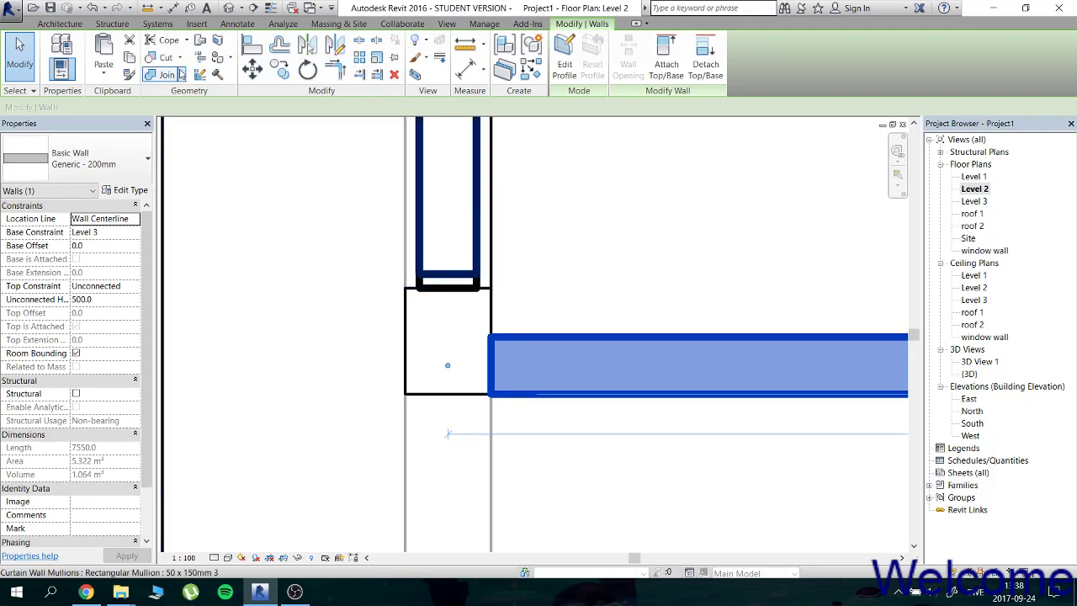
{"action": "left_click", "coordinate": [326, 315]}
{"action": "key", "text": "Escape"}
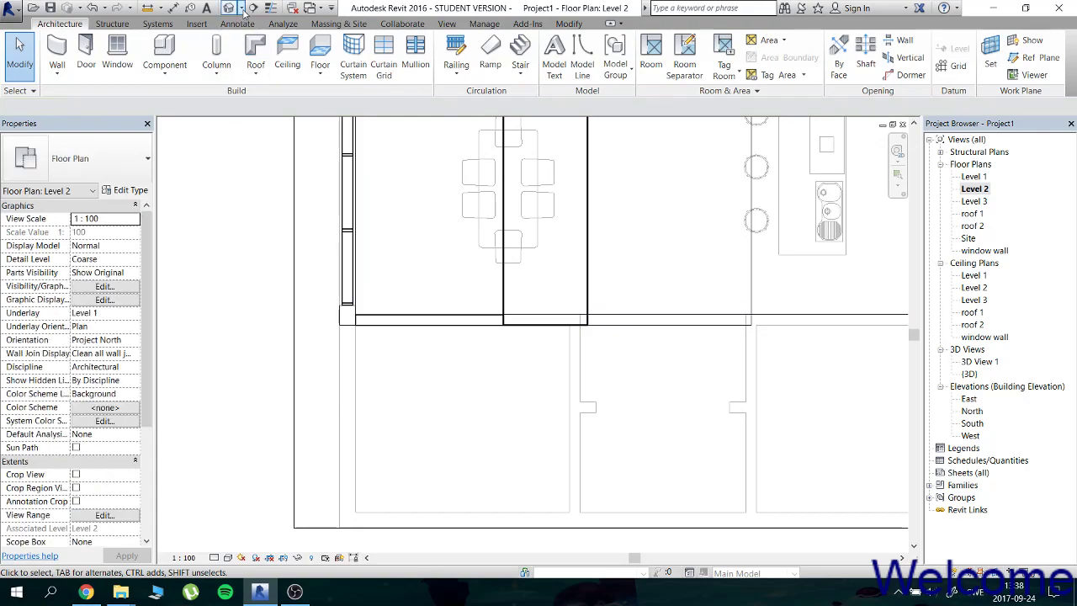
{"action": "left_click", "coordinate": [228, 8]}
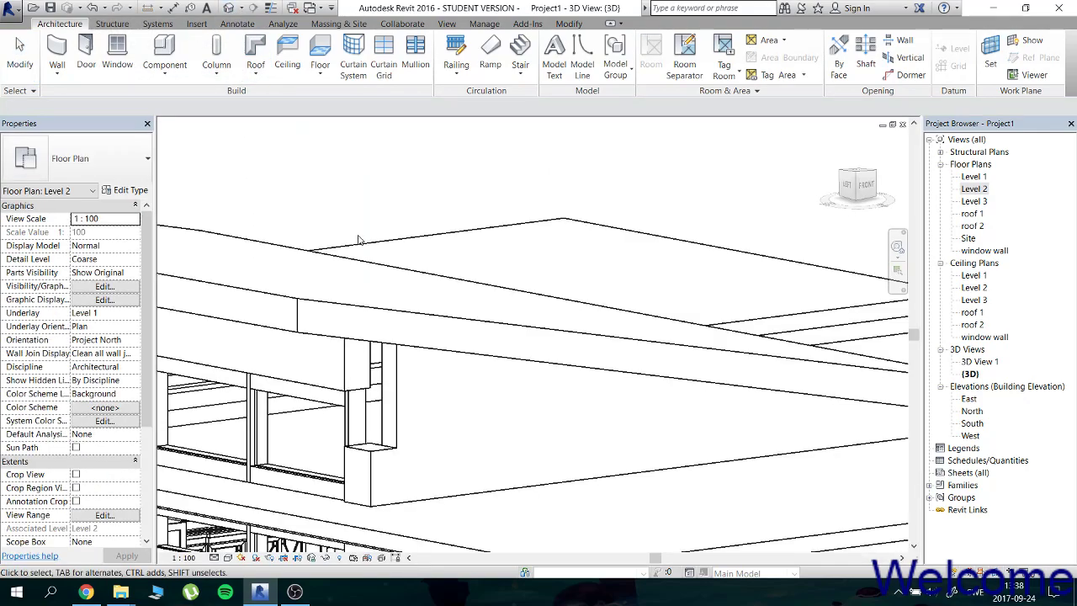
Attach the short wall's top up to the roof underside.
{"action": "left_click", "coordinate": [380, 477]}
{"action": "left_click", "coordinate": [665, 63]}
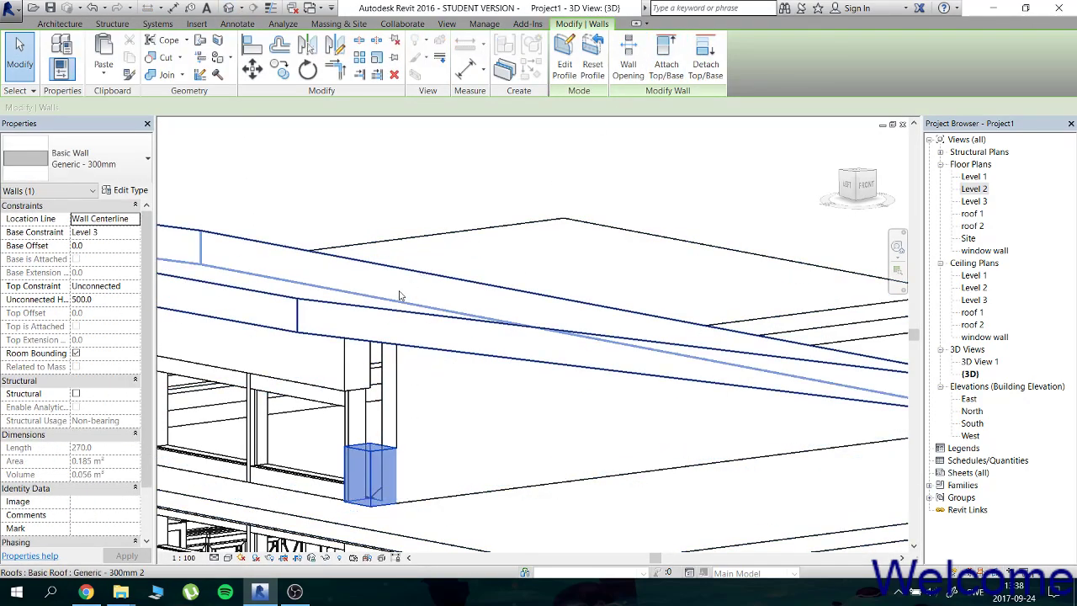
{"action": "left_click", "coordinate": [385, 316]}
{"action": "left_click", "coordinate": [457, 180]}
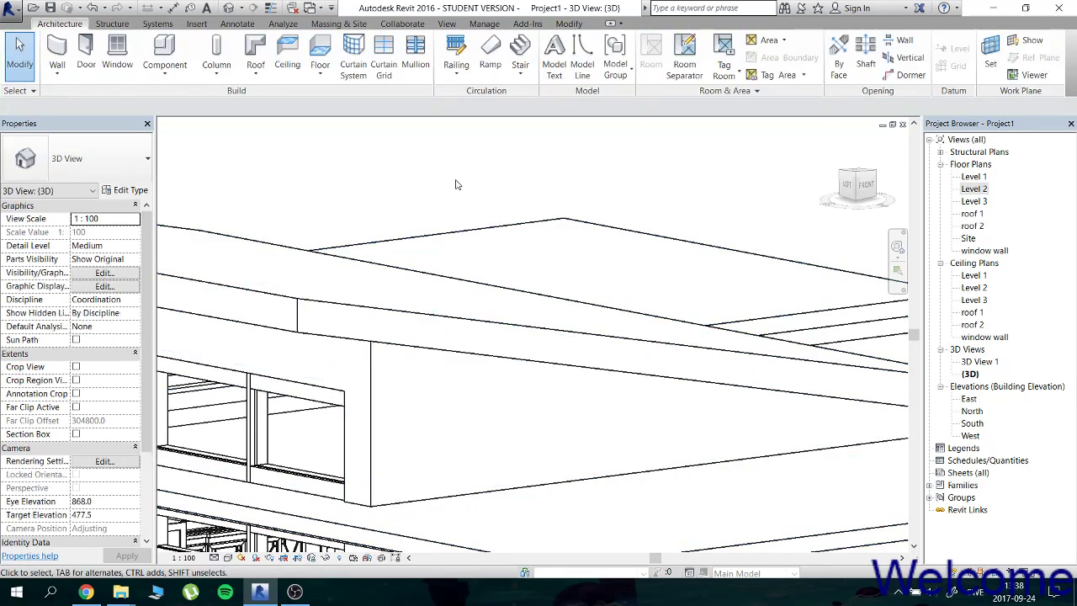
Delete the narrow wall beside the short wall.
{"action": "left_click", "coordinate": [484, 418]}
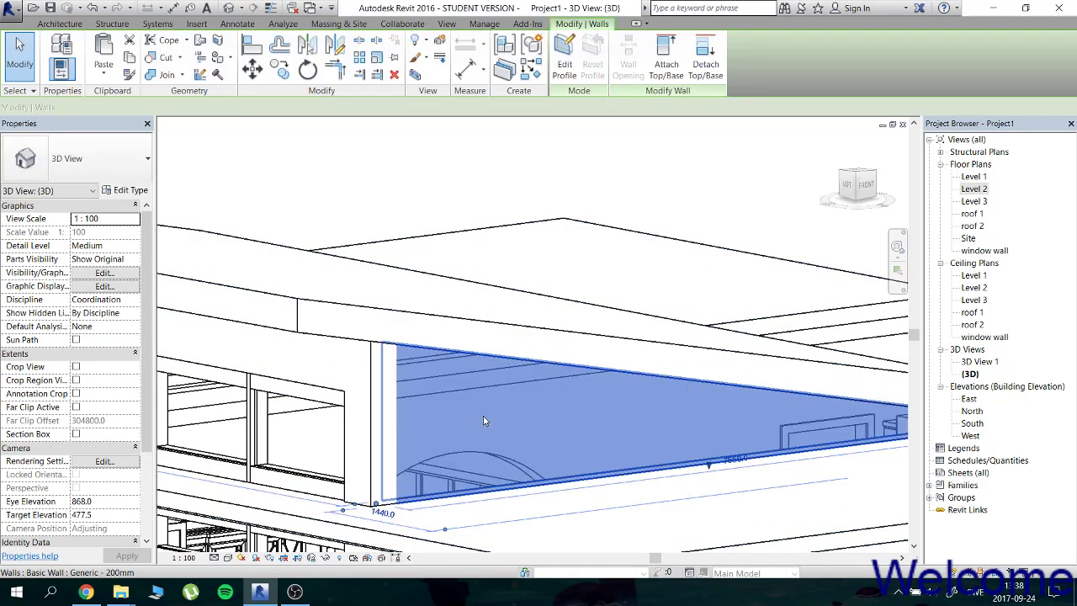
{"action": "left_click", "coordinate": [378, 429]}
{"action": "key", "text": "Delete"}
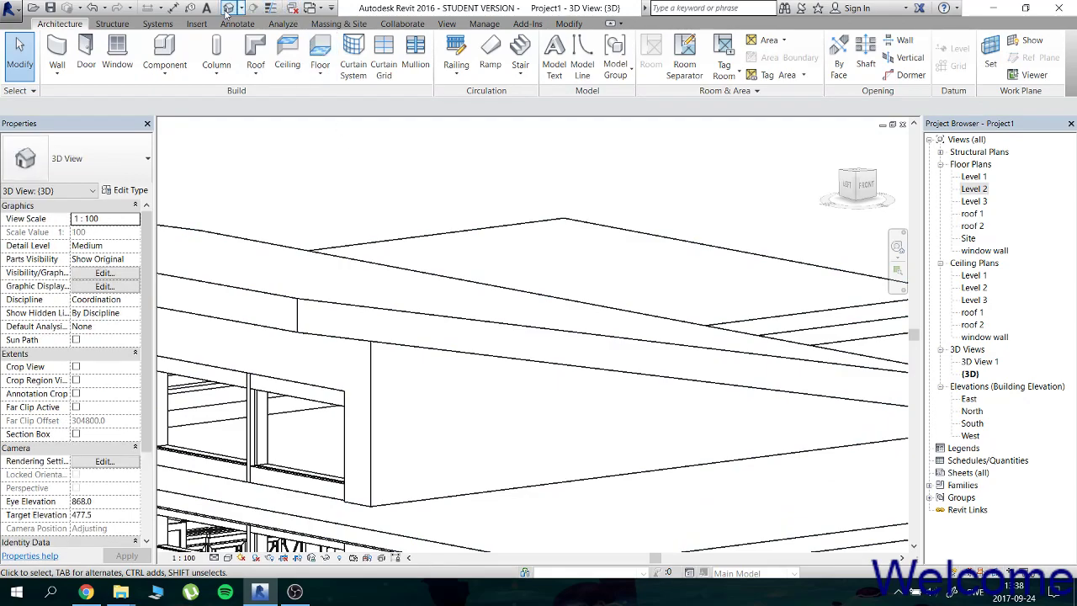
{"action": "left_click", "coordinate": [225, 11]}
Open the Level 2 floor plan and zoom around the layout.
{"action": "double_click", "coordinate": [976, 189]}
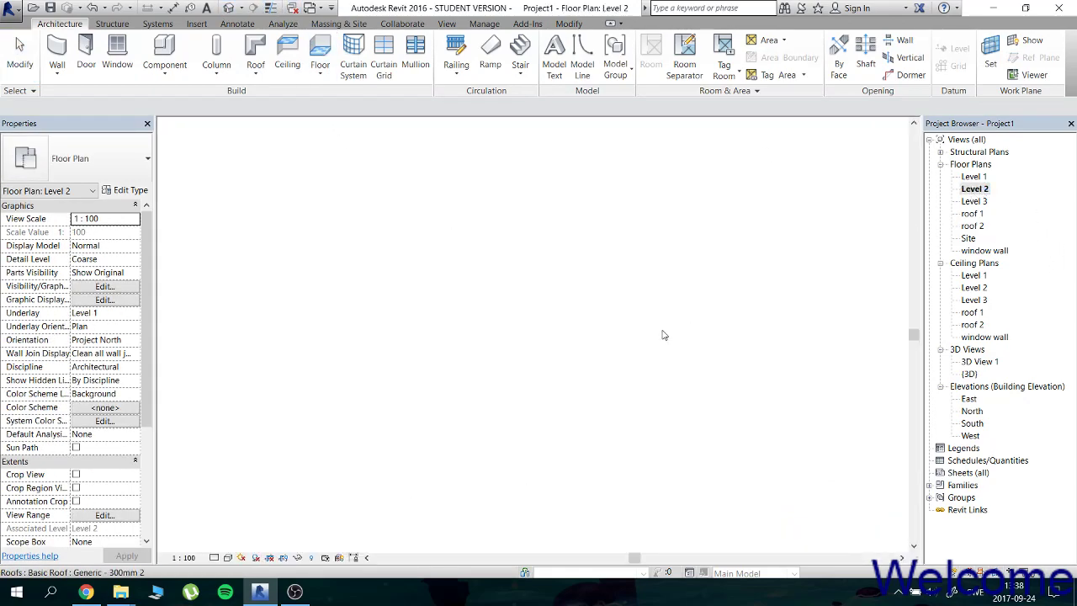
{"action": "scroll", "coordinate": [450, 323], "scroll_direction": "up", "scroll_amount": 2}
{"action": "scroll", "coordinate": [293, 317], "scroll_direction": "up", "scroll_amount": 2}
{"action": "scroll", "coordinate": [336, 324], "scroll_direction": "down", "scroll_amount": 1}
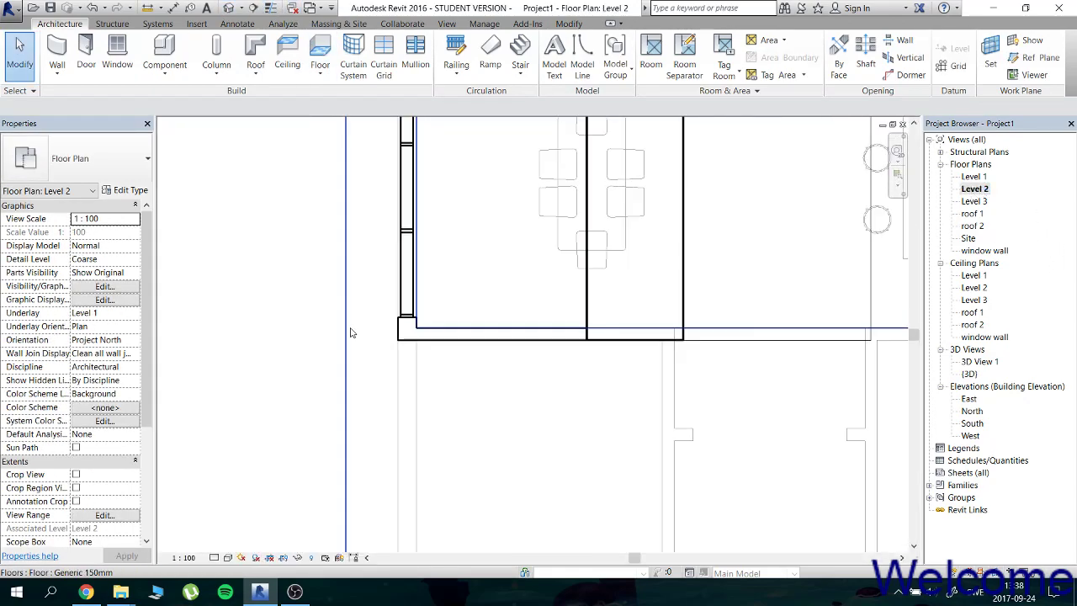
{"action": "scroll", "coordinate": [298, 304], "scroll_direction": "down", "scroll_amount": 1}
{"action": "scroll", "coordinate": [286, 312], "scroll_direction": "down", "scroll_amount": 1}
{"action": "scroll", "coordinate": [294, 319], "scroll_direction": "down", "scroll_amount": 1}
{"action": "scroll", "coordinate": [307, 298], "scroll_direction": "down", "scroll_amount": 1}
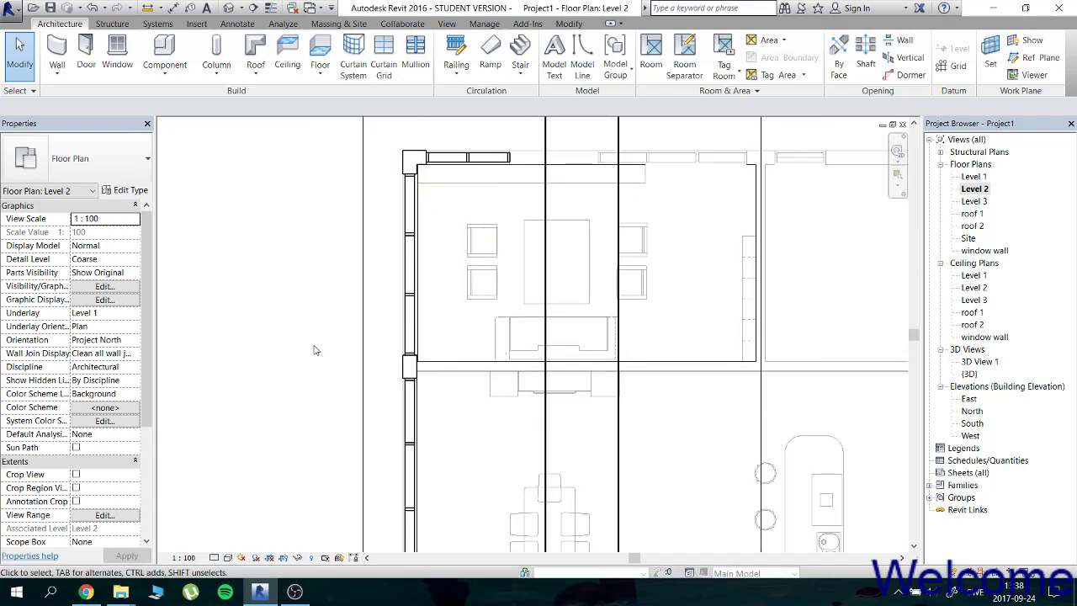
{"action": "scroll", "coordinate": [312, 370], "scroll_direction": "up", "scroll_amount": 1}
{"action": "scroll", "coordinate": [522, 241], "scroll_direction": "up", "scroll_amount": 3}
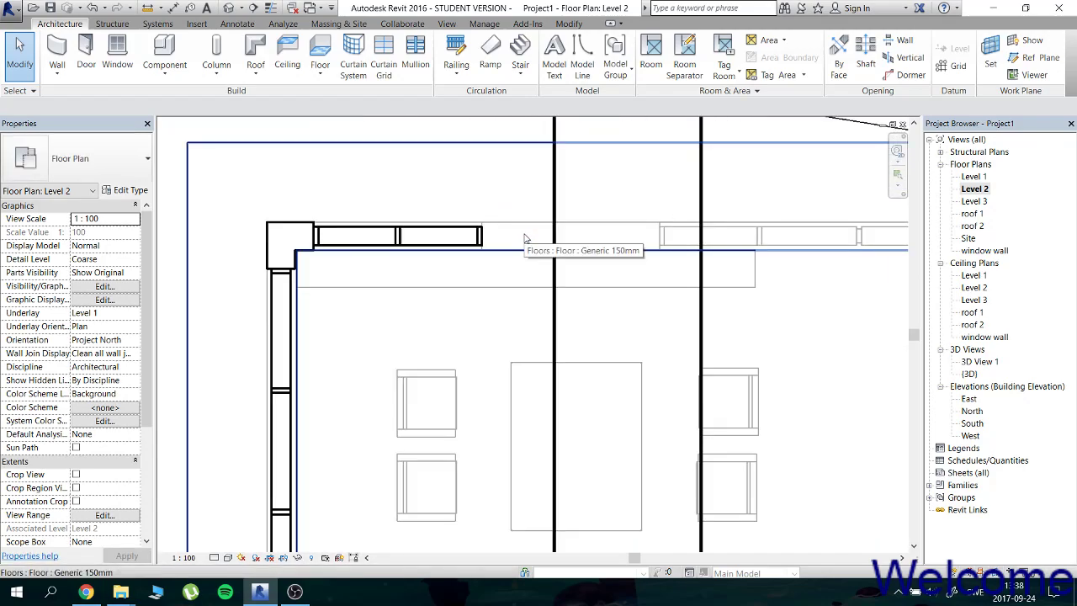
{"action": "scroll", "coordinate": [524, 238], "scroll_direction": "down", "scroll_amount": 2}
{"action": "scroll", "coordinate": [488, 252], "scroll_direction": "up", "scroll_amount": 1}
{"action": "scroll", "coordinate": [463, 260], "scroll_direction": "up", "scroll_amount": 1}
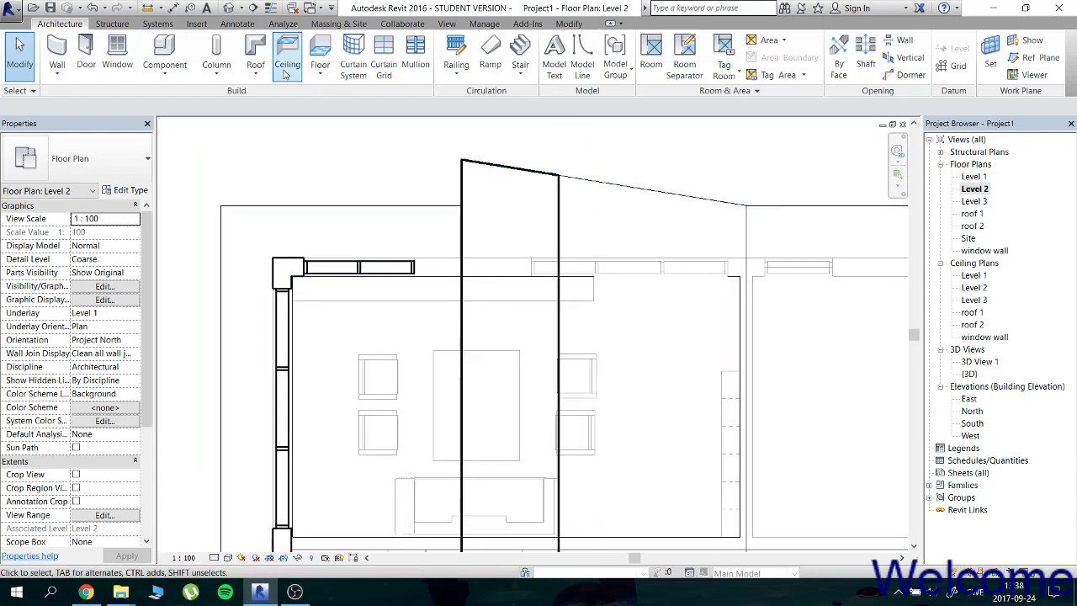
Review the whole house front in 3D, then show the Level 2 plan's upper edge.
{"action": "left_click", "coordinate": [227, 7]}
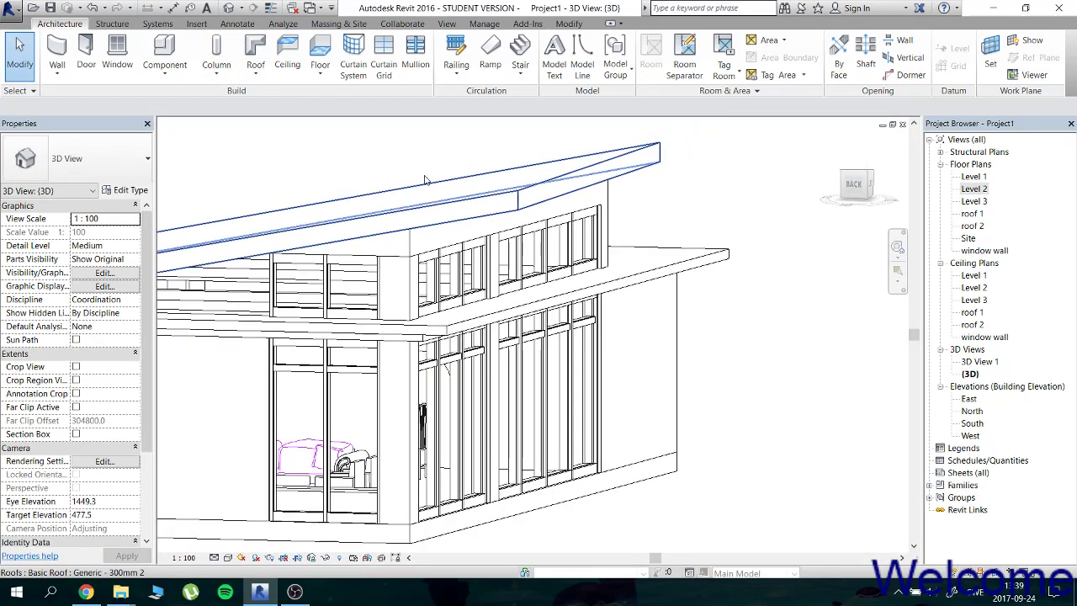
{"action": "mouse_move", "coordinate": [426, 180]}
{"action": "middle_mouse_down", "text": "shift"}
{"action": "mouse_move", "coordinate": [369, 136]}
{"action": "mouse_move", "coordinate": [425, 177]}
{"action": "middle_mouse_up", "text": "shift"}
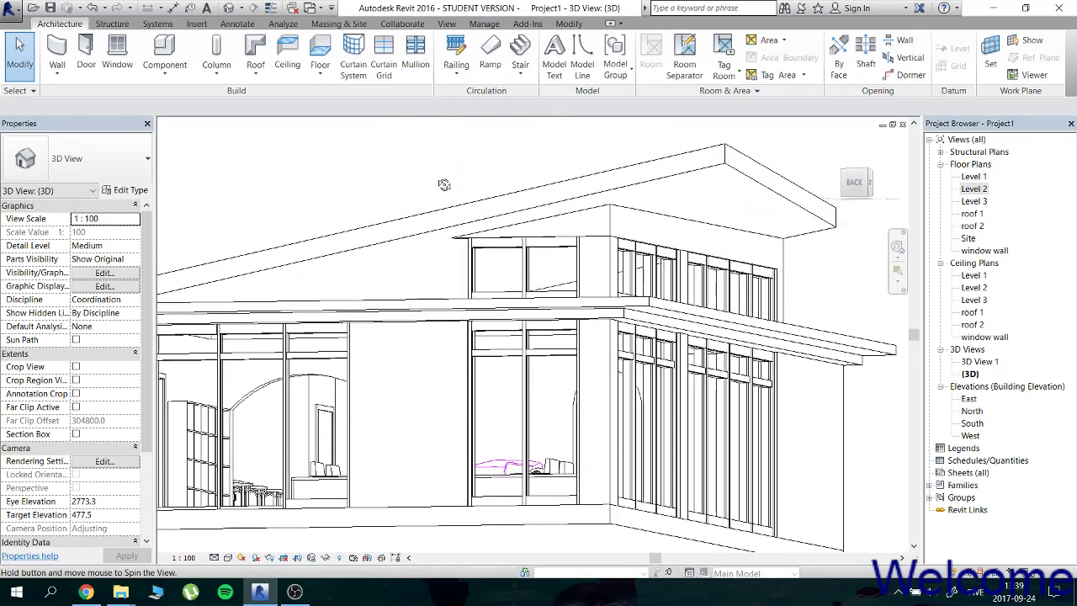
{"action": "mouse_move", "coordinate": [425, 177]}
{"action": "middle_mouse_down", "text": "shift"}
{"action": "mouse_move", "coordinate": [397, 266]}
{"action": "mouse_move", "coordinate": [393, 364]}
{"action": "mouse_move", "coordinate": [385, 336]}
{"action": "middle_mouse_up", "text": "shift"}
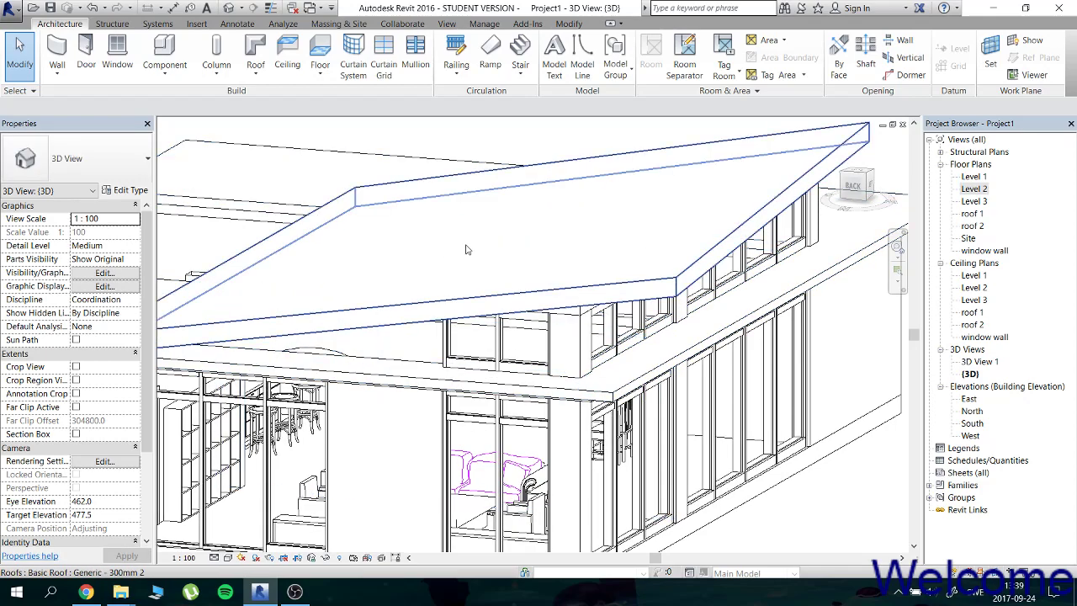
{"action": "double_click", "coordinate": [974, 190]}
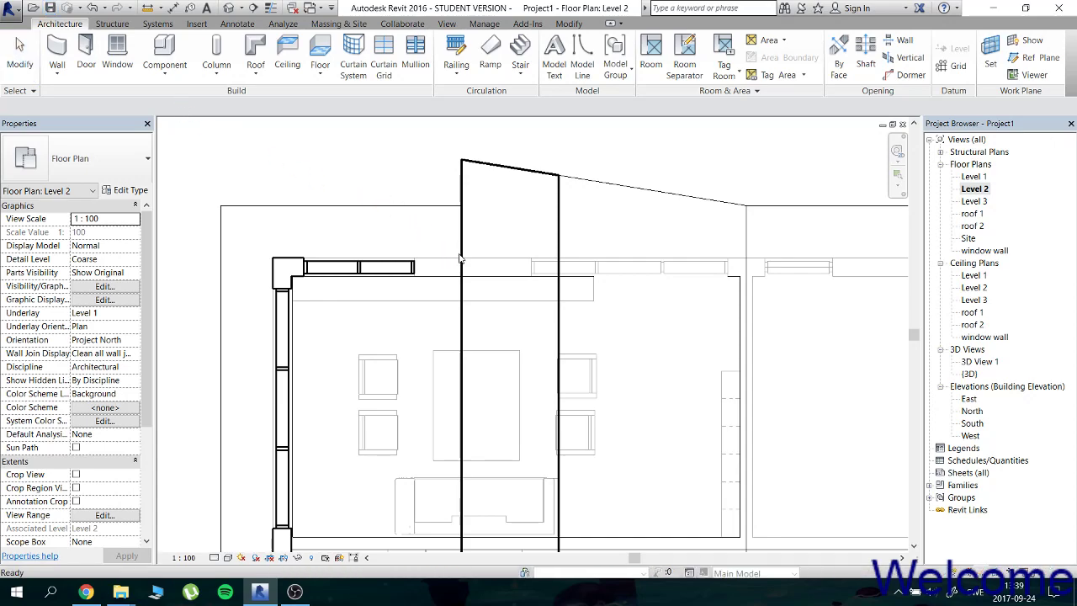
{"action": "middle_click_drag", "start_coordinate": [460, 259], "coordinate": [389, 238]}
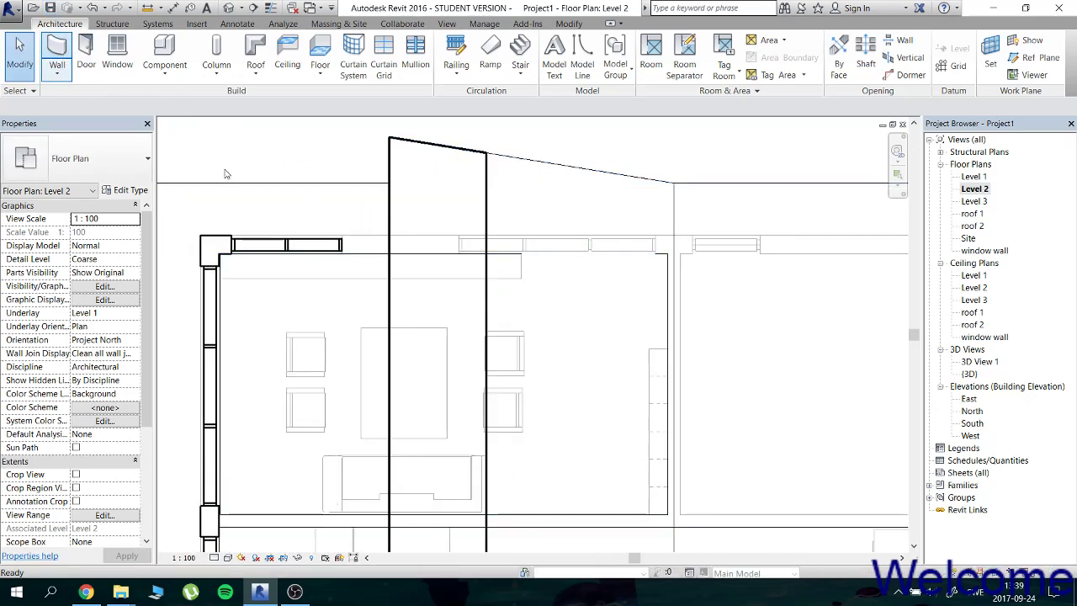
Draw a 5400 mm wall along the upper edge with WA.
{"action": "key", "text": "w"}
{"action": "key", "text": "a"}
{"action": "scroll", "coordinate": [341, 239], "scroll_direction": "up", "scroll_amount": 5}
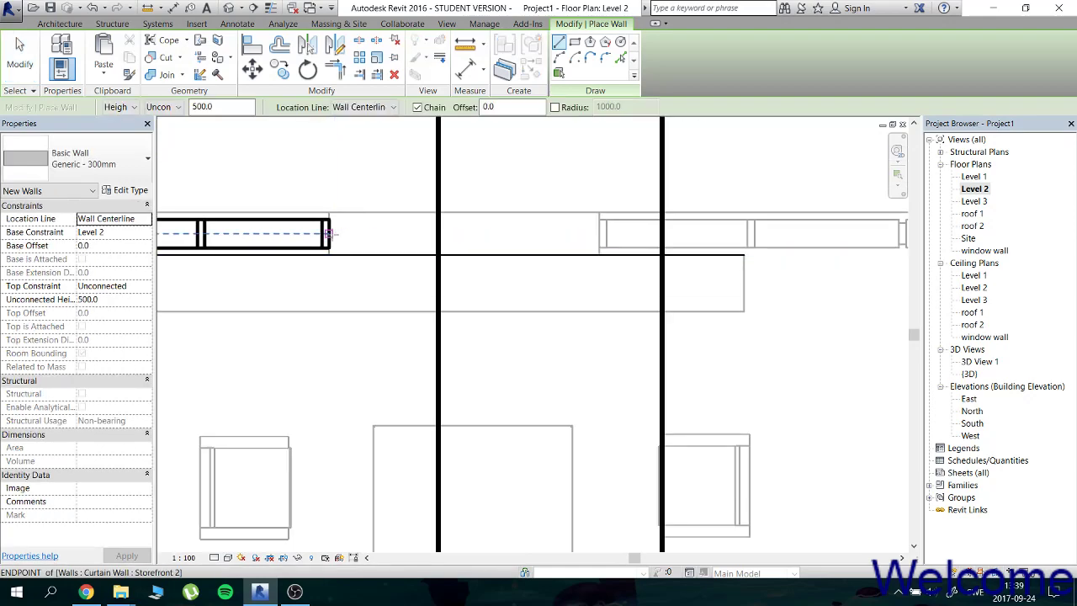
{"action": "scroll", "coordinate": [439, 232], "scroll_direction": "down", "scroll_amount": 5}
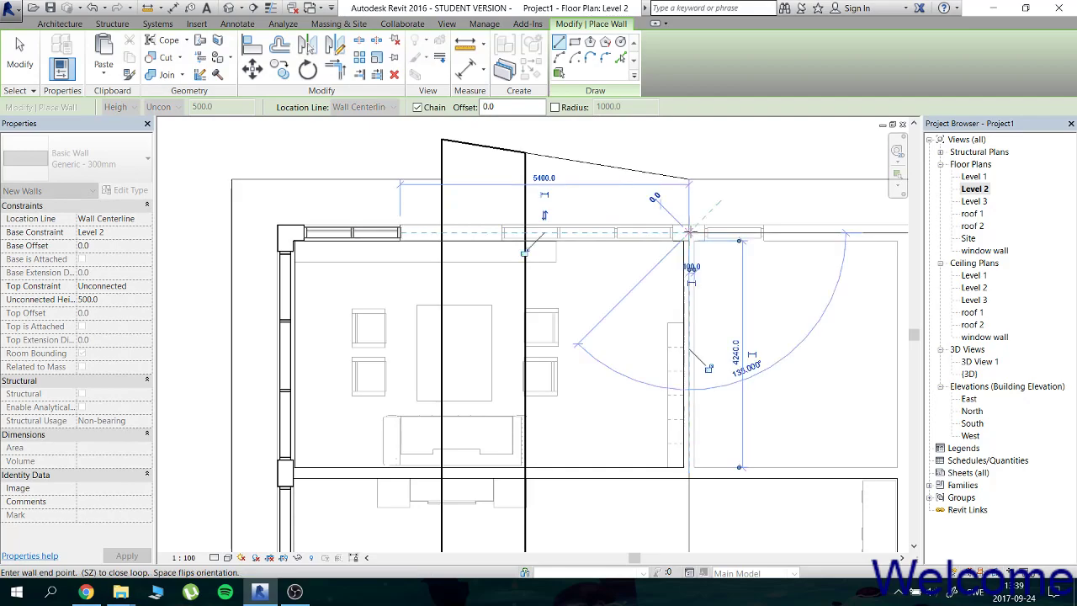
{"action": "key", "text": "Escape"}
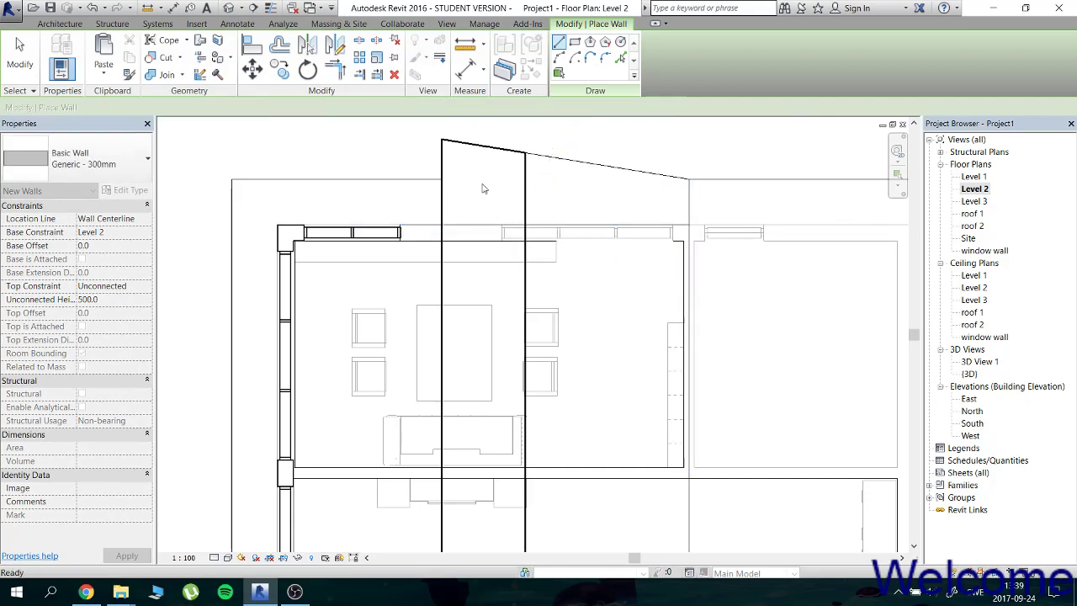
{"action": "key", "text": "Escape"}
In 3D, base the new wall on Level 3 and attach its top to the roof.
{"action": "left_click", "coordinate": [228, 7]}
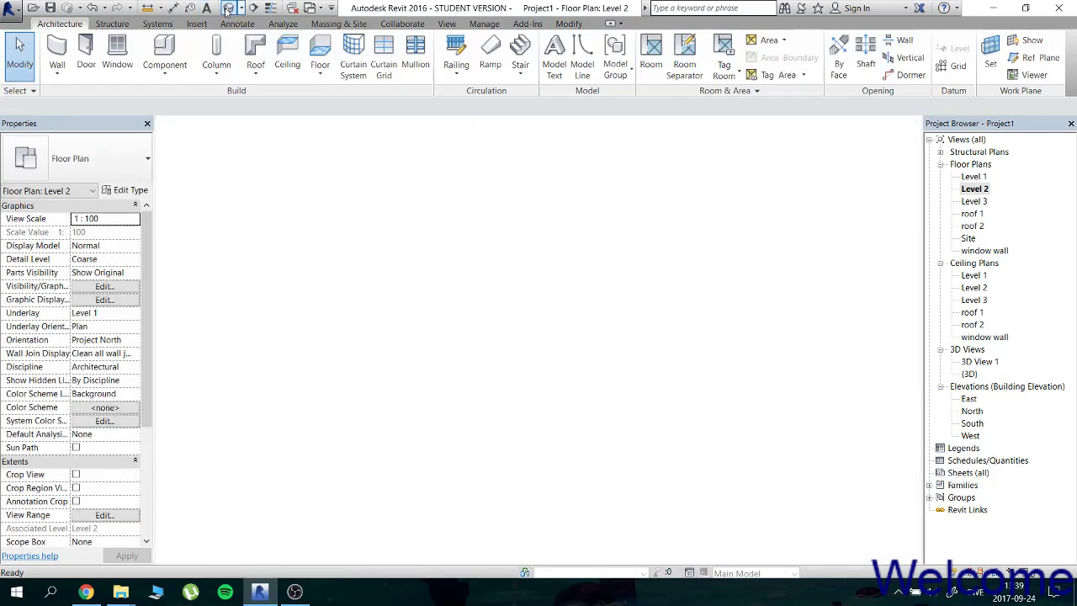
{"action": "left_click", "coordinate": [418, 364]}
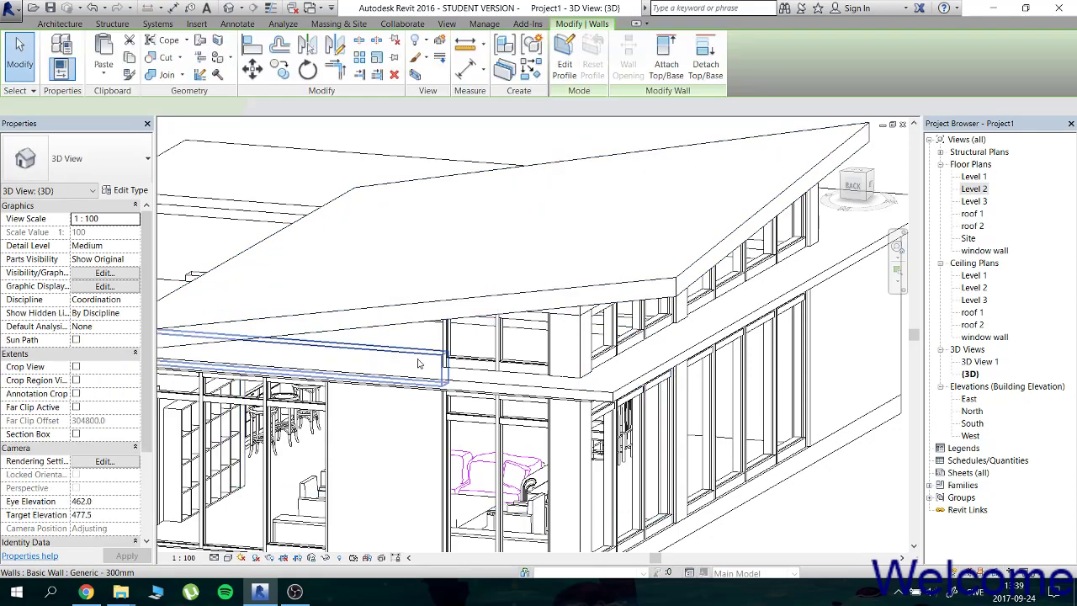
{"action": "left_click", "coordinate": [135, 232]}
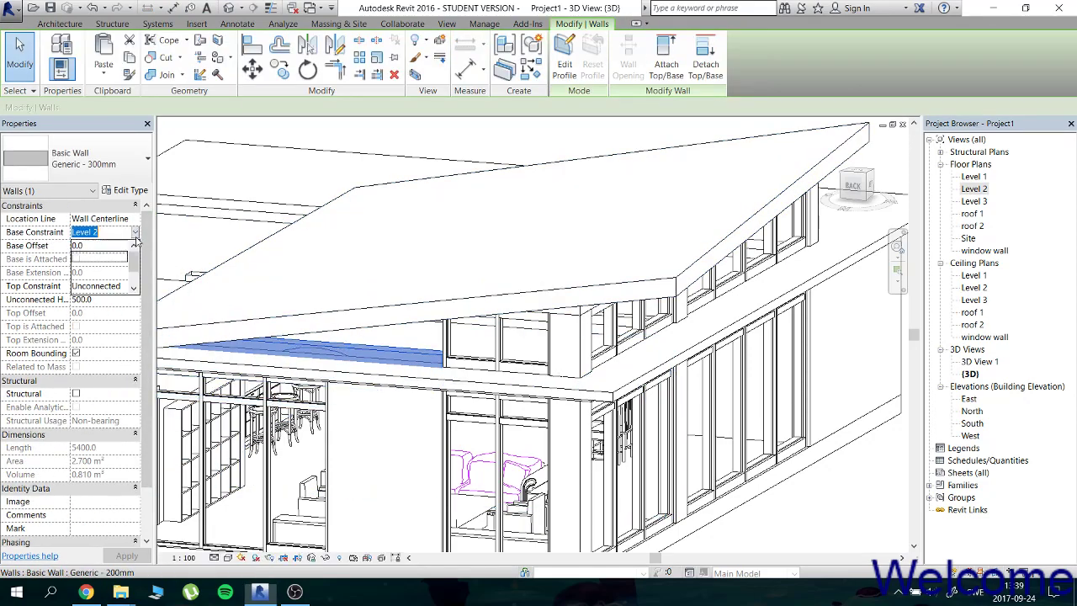
{"action": "left_click", "coordinate": [107, 269]}
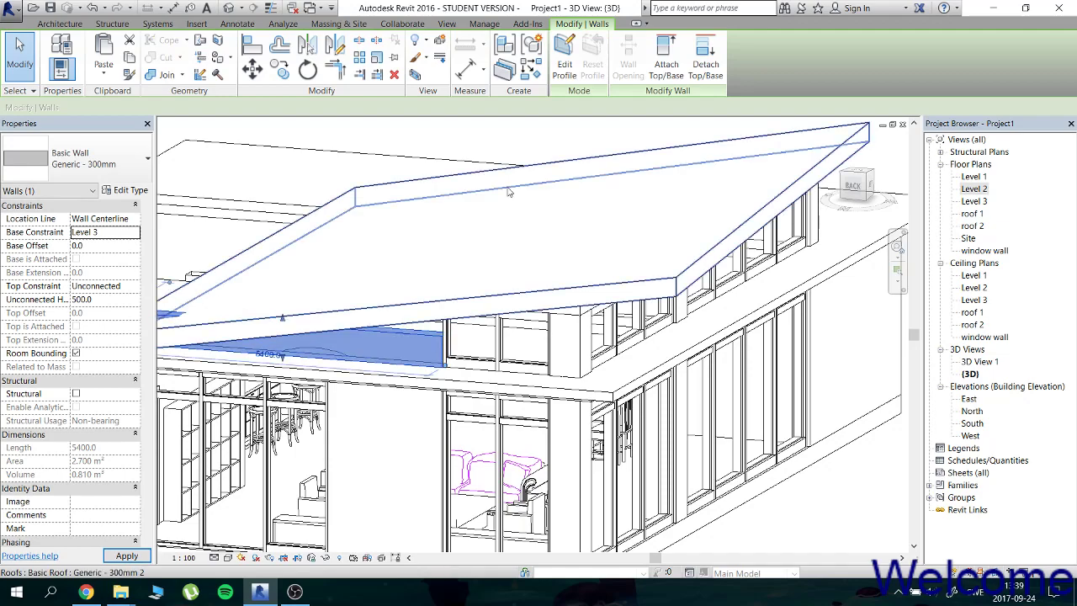
{"action": "left_click", "coordinate": [660, 63]}
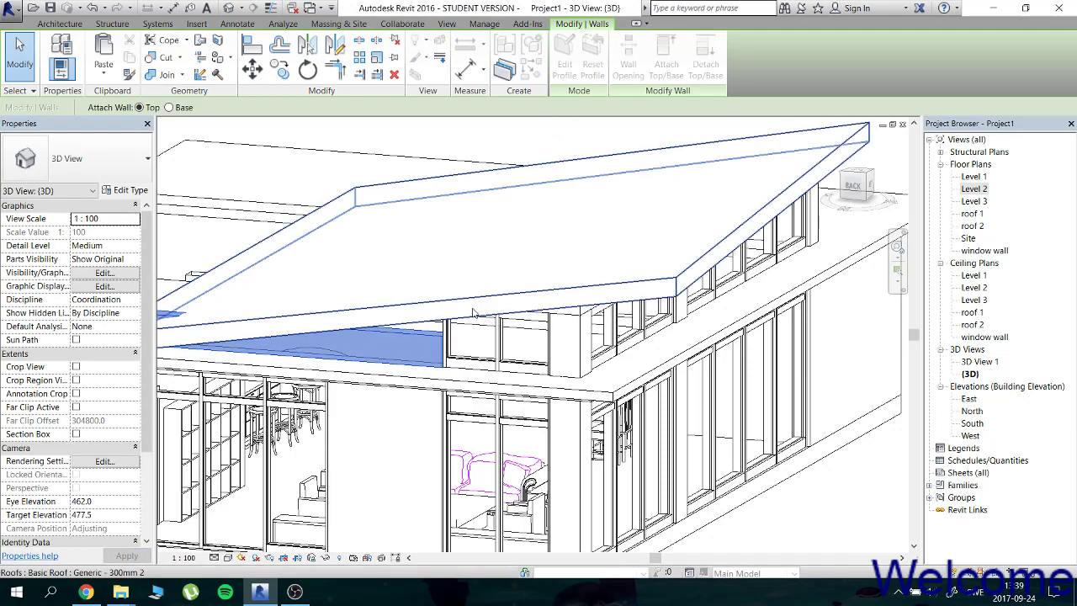
{"action": "left_click", "coordinate": [474, 312]}
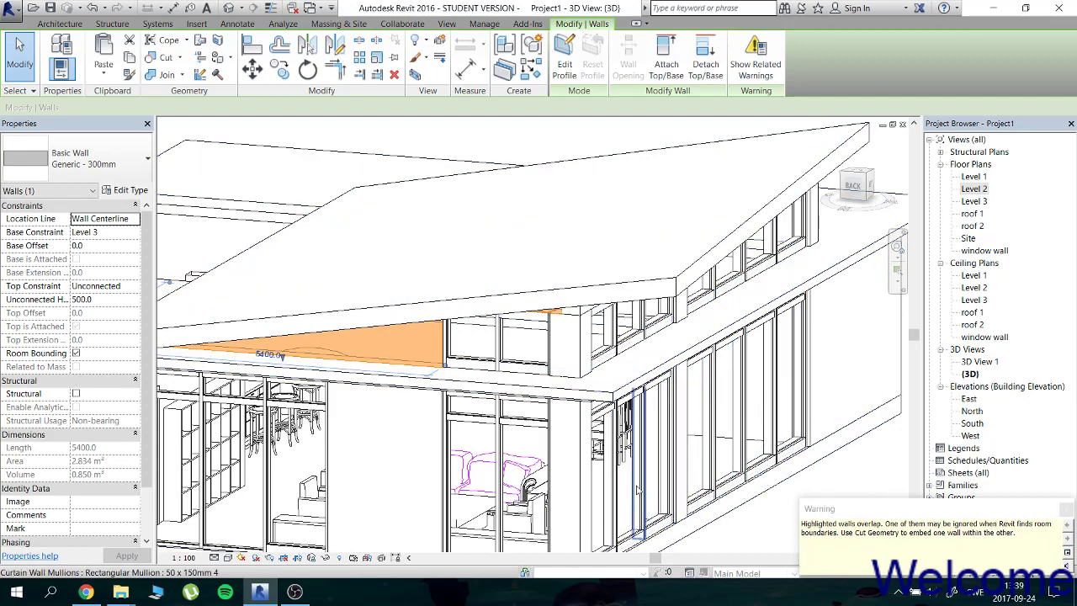
Orbit and zoom to check the attached wall, then reopen the Level 2 plan.
{"action": "mouse_move", "coordinate": [637, 491]}
{"action": "middle_mouse_down", "text": "shift"}
{"action": "mouse_move", "coordinate": [600, 438]}
{"action": "mouse_move", "coordinate": [550, 418]}
{"action": "middle_mouse_up", "text": "shift"}
{"action": "key", "text": "Escape"}
{"action": "scroll", "coordinate": [351, 370], "scroll_direction": "up", "scroll_amount": 3}
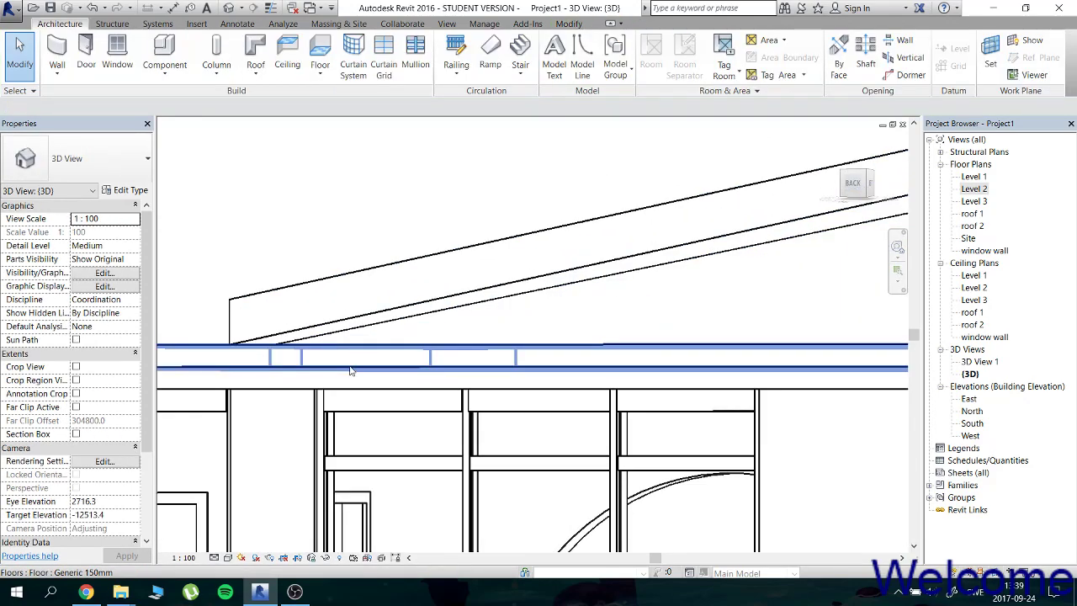
{"action": "scroll", "coordinate": [351, 370], "scroll_direction": "down", "scroll_amount": 1}
{"action": "scroll", "coordinate": [360, 379], "scroll_direction": "down", "scroll_amount": 1}
{"action": "scroll", "coordinate": [357, 408], "scroll_direction": "down", "scroll_amount": 1}
{"action": "scroll", "coordinate": [361, 412], "scroll_direction": "down", "scroll_amount": 1}
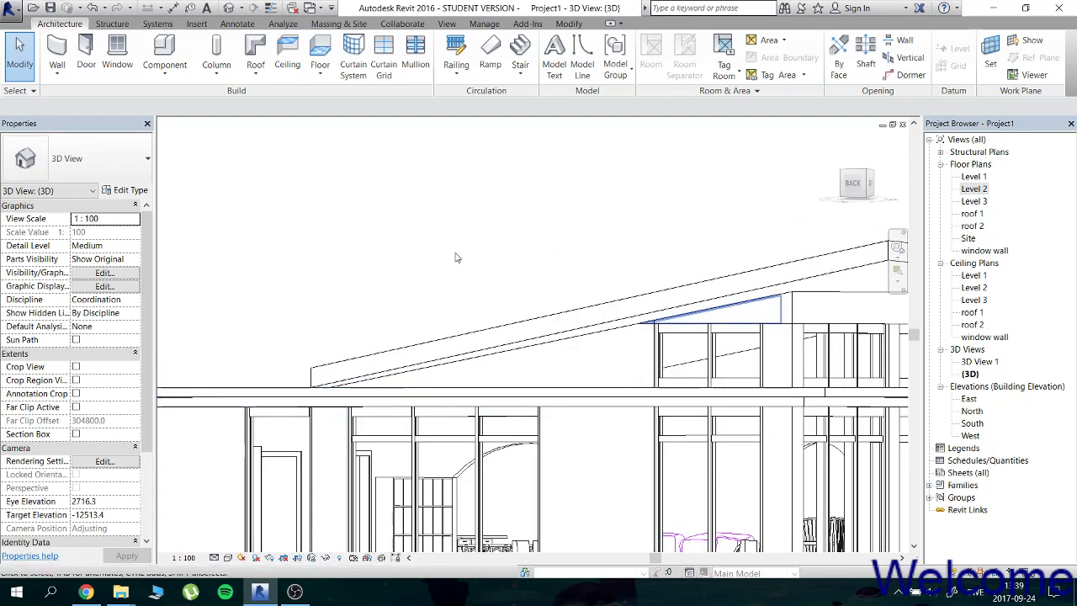
{"action": "mouse_move", "coordinate": [455, 257]}
{"action": "middle_mouse_down", "text": "shift"}
{"action": "mouse_move", "coordinate": [411, 255]}
{"action": "mouse_move", "coordinate": [373, 272]}
{"action": "middle_mouse_up", "text": "shift"}
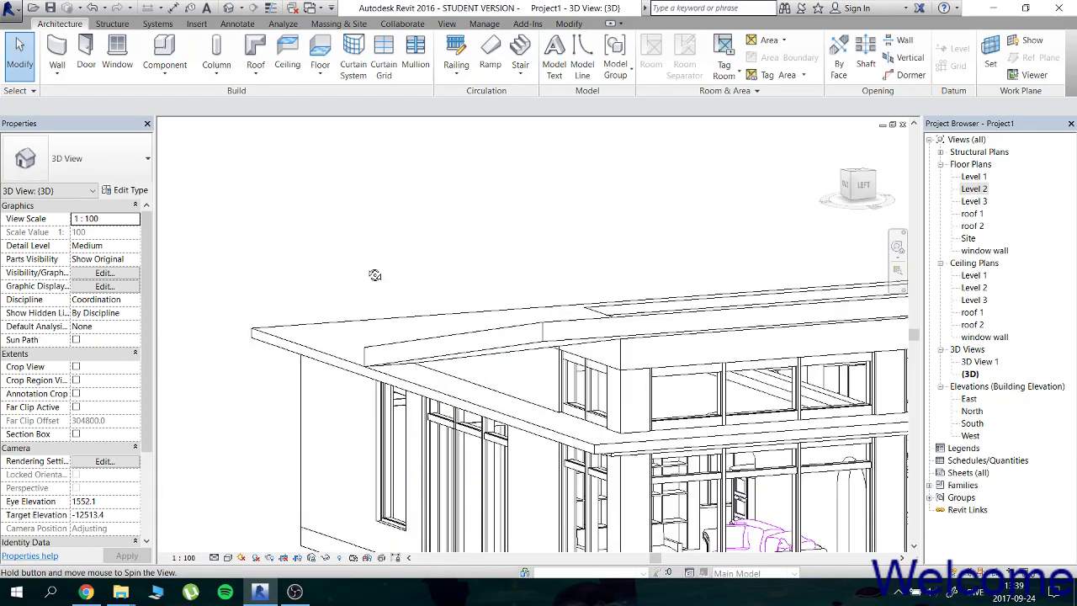
{"action": "double_click", "coordinate": [974, 188]}
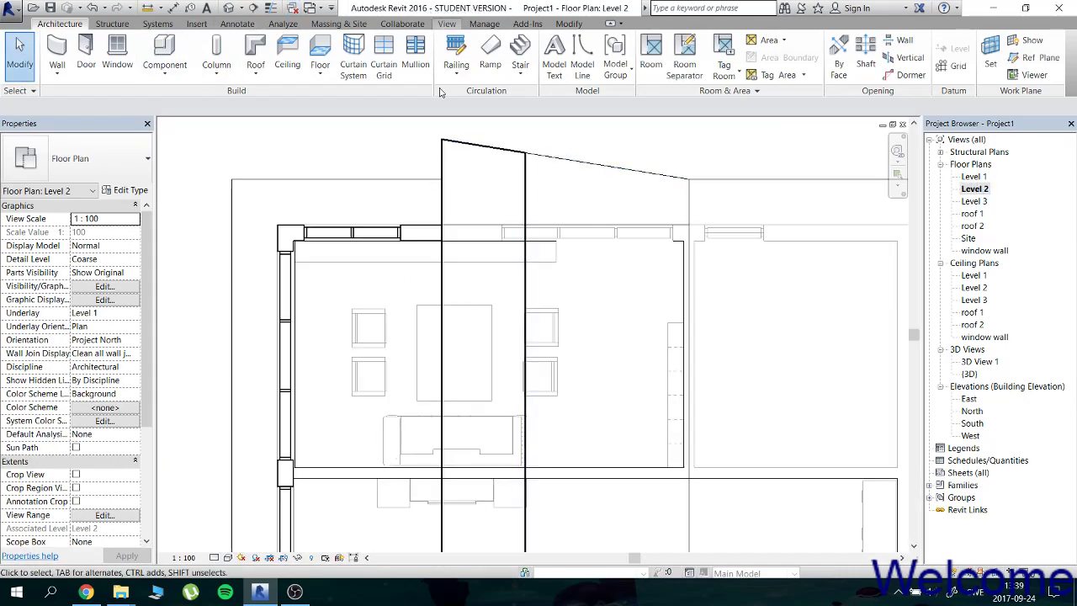
{"action": "left_click", "coordinate": [428, 58]}
{"action": "scroll", "coordinate": [446, 156], "scroll_direction": "down", "scroll_amount": 2}
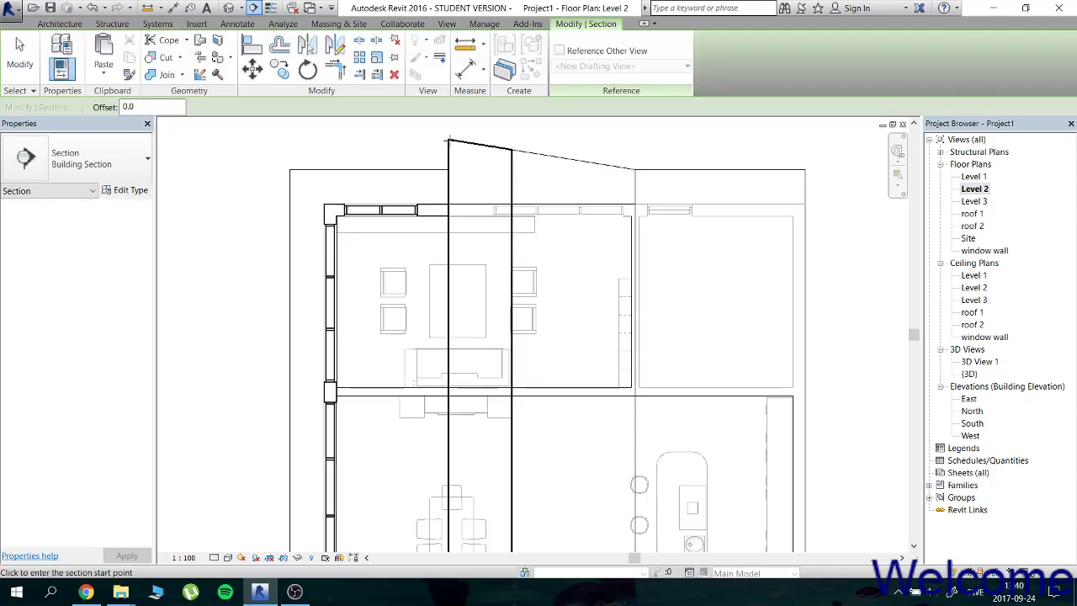
{"action": "left_click", "coordinate": [433, 132]}
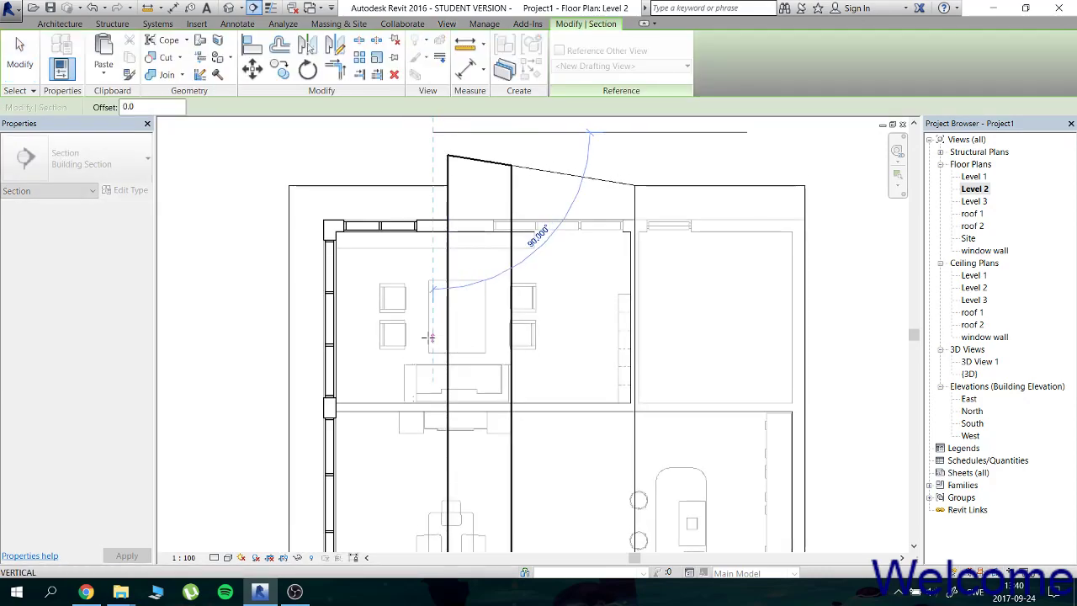
{"action": "left_click", "coordinate": [429, 339]}
{"action": "key", "text": "Escape"}
{"action": "key", "text": "Escape"}
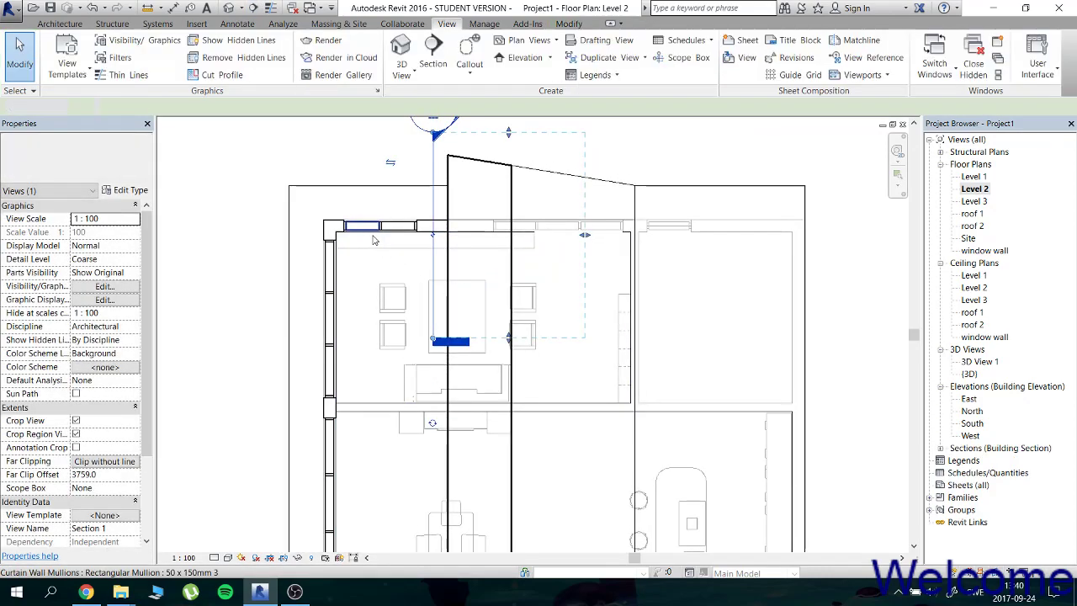
{"action": "middle_click_drag", "start_coordinate": [397, 134], "coordinate": [448, 188]}
{"action": "right_click", "coordinate": [458, 181]}
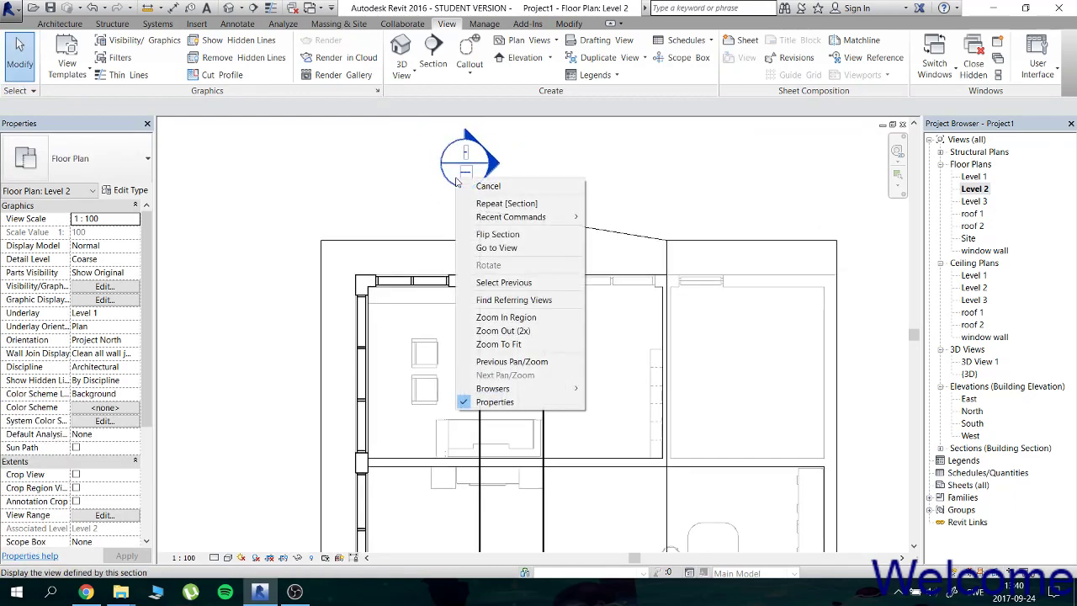
{"action": "left_click", "coordinate": [477, 246]}
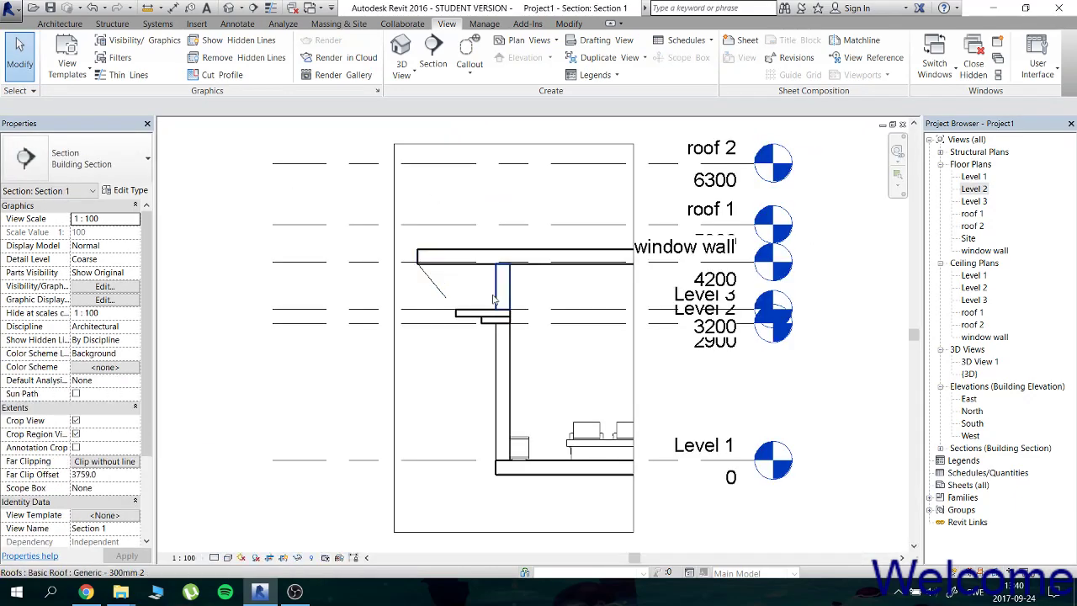
{"action": "scroll", "coordinate": [505, 244], "scroll_direction": "up", "scroll_amount": 2}
{"action": "scroll", "coordinate": [530, 227], "scroll_direction": "up", "scroll_amount": 2}
{"action": "scroll", "coordinate": [537, 221], "scroll_direction": "down", "scroll_amount": 3}
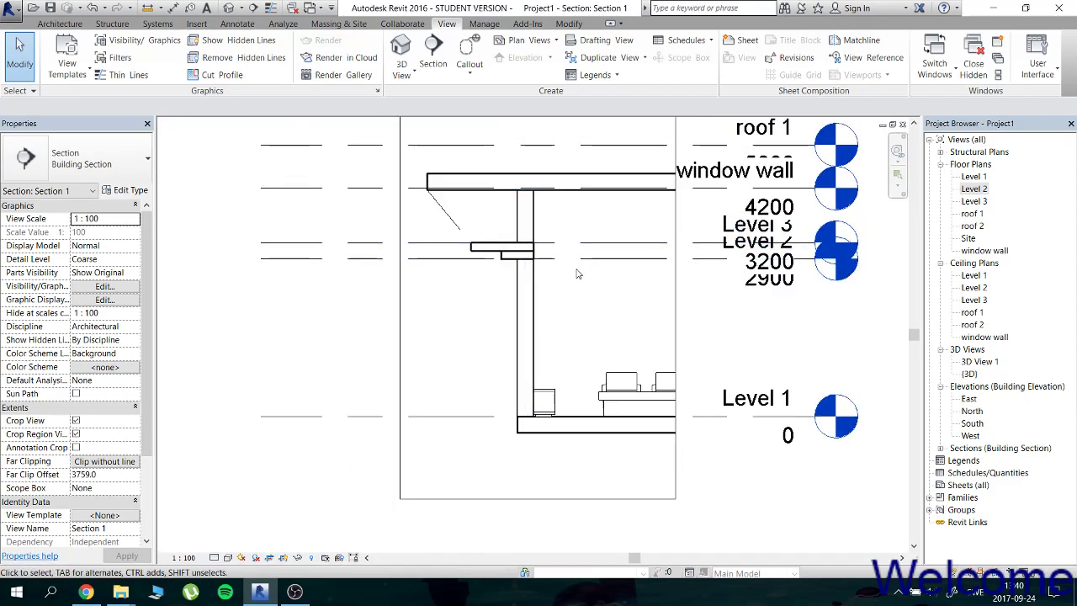
{"action": "middle_click_drag", "start_coordinate": [577, 272], "coordinate": [501, 365]}
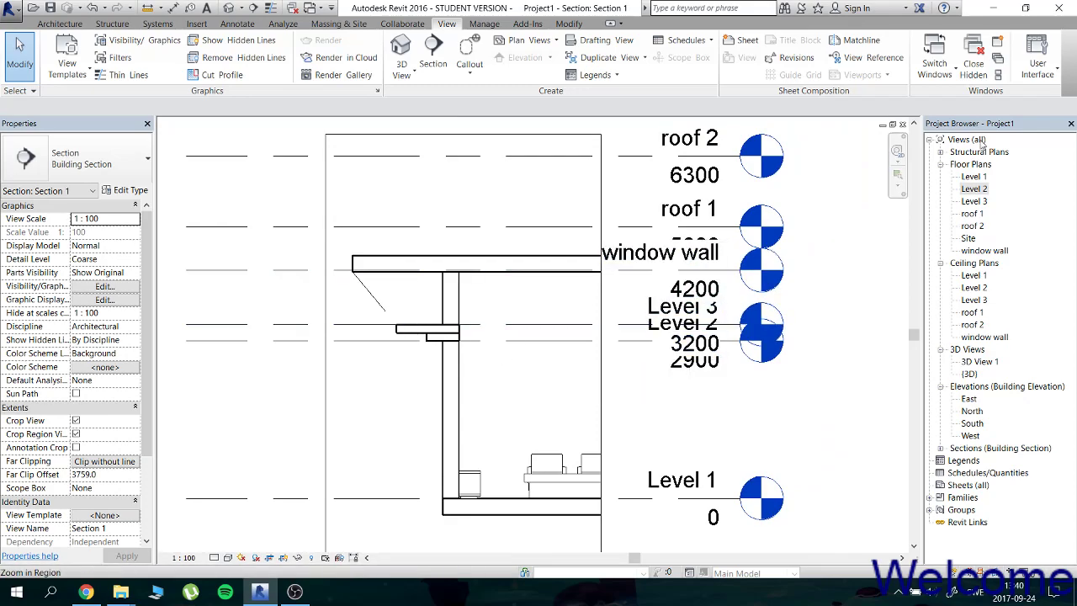
{"action": "double_click", "coordinate": [975, 192]}
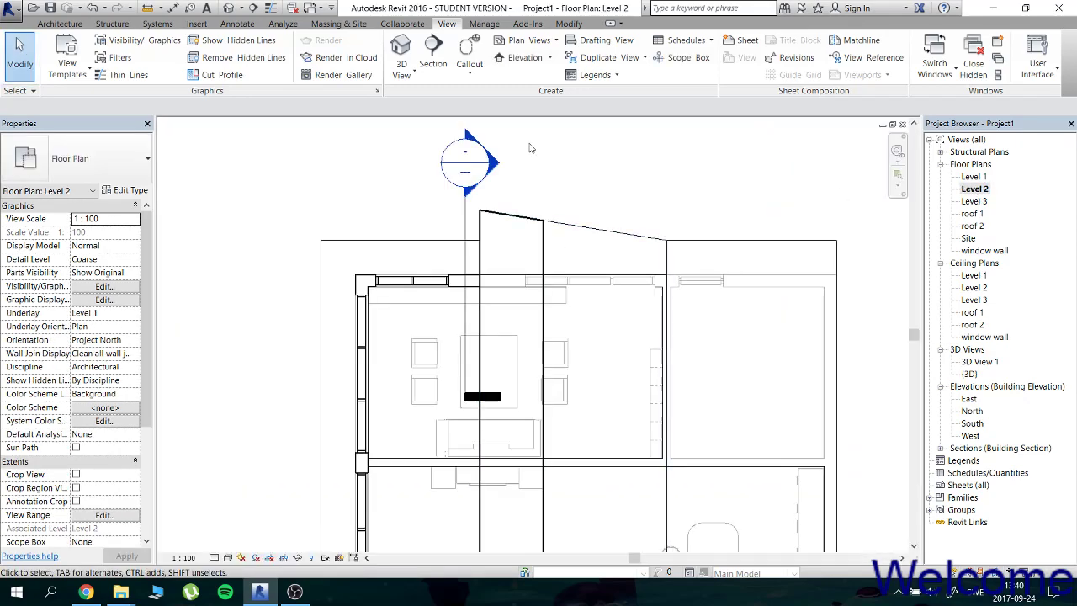
{"action": "left_click", "coordinate": [426, 143]}
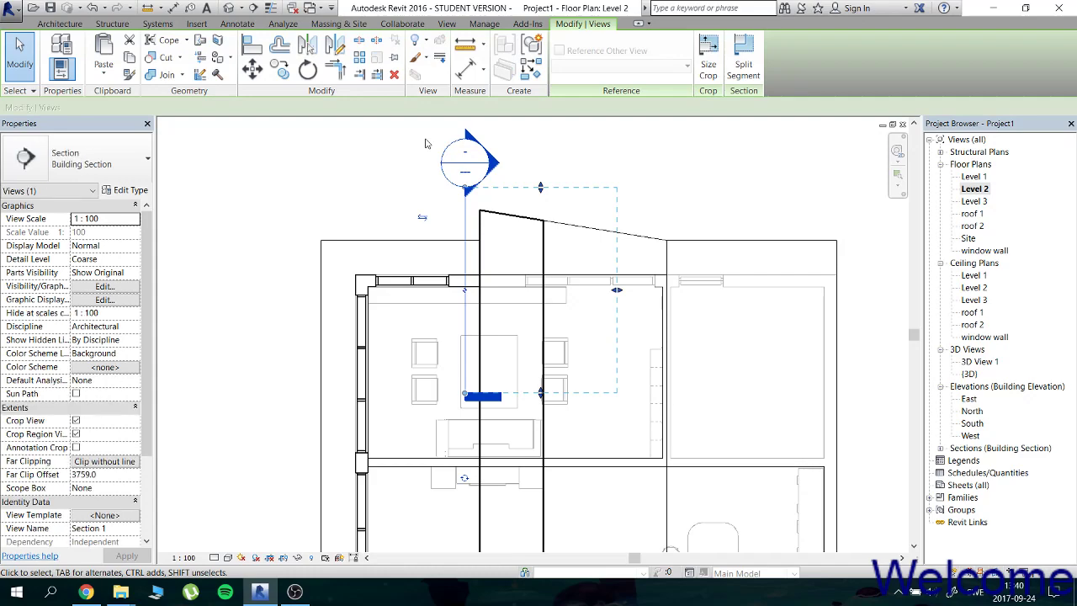
{"action": "key", "text": "Delete"}
{"action": "left_click", "coordinate": [586, 341]}
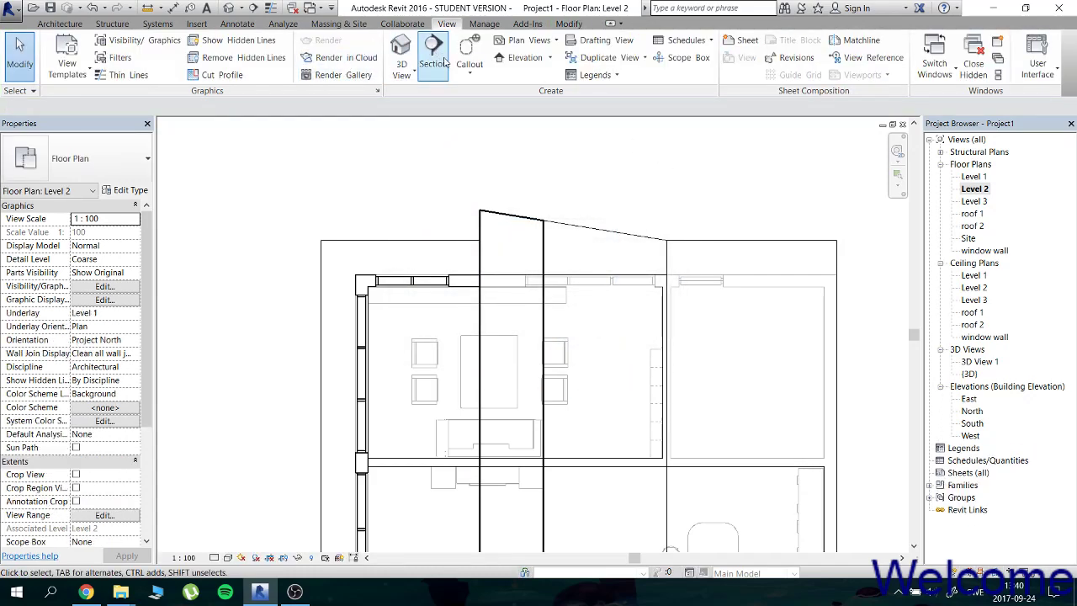
{"action": "left_click", "coordinate": [433, 55]}
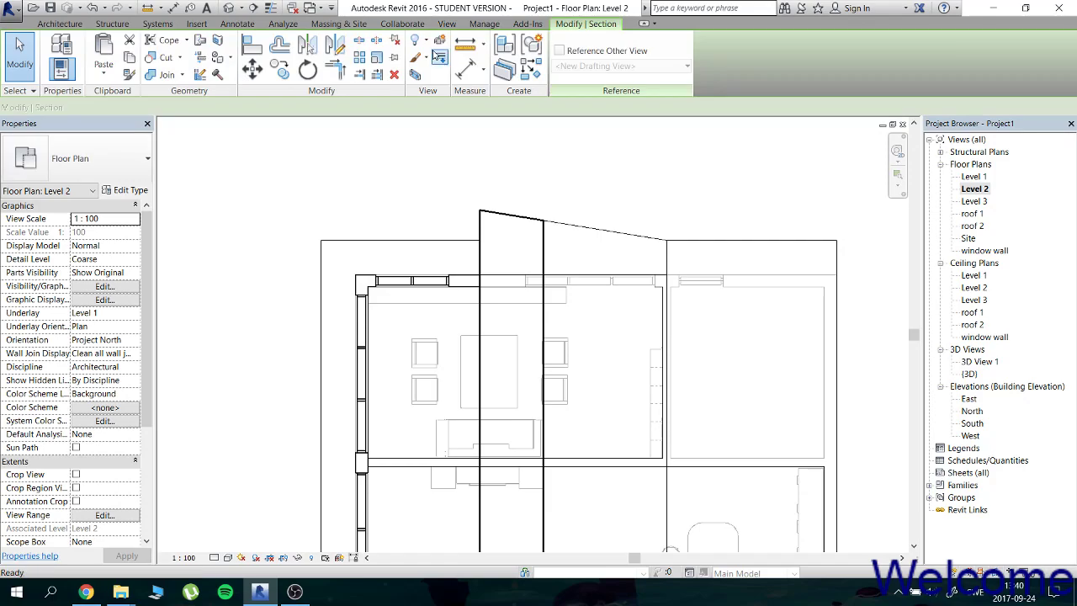
{"action": "left_click", "coordinate": [294, 280]}
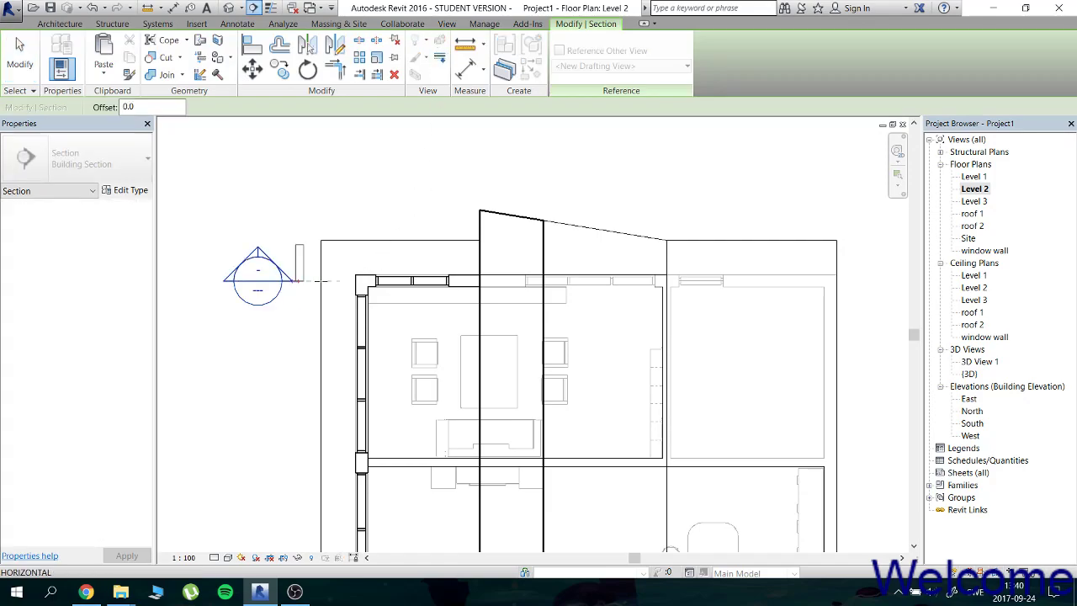
{"action": "left_click", "coordinate": [872, 280]}
{"action": "key", "text": "Escape"}
{"action": "right_click", "coordinate": [283, 275]}
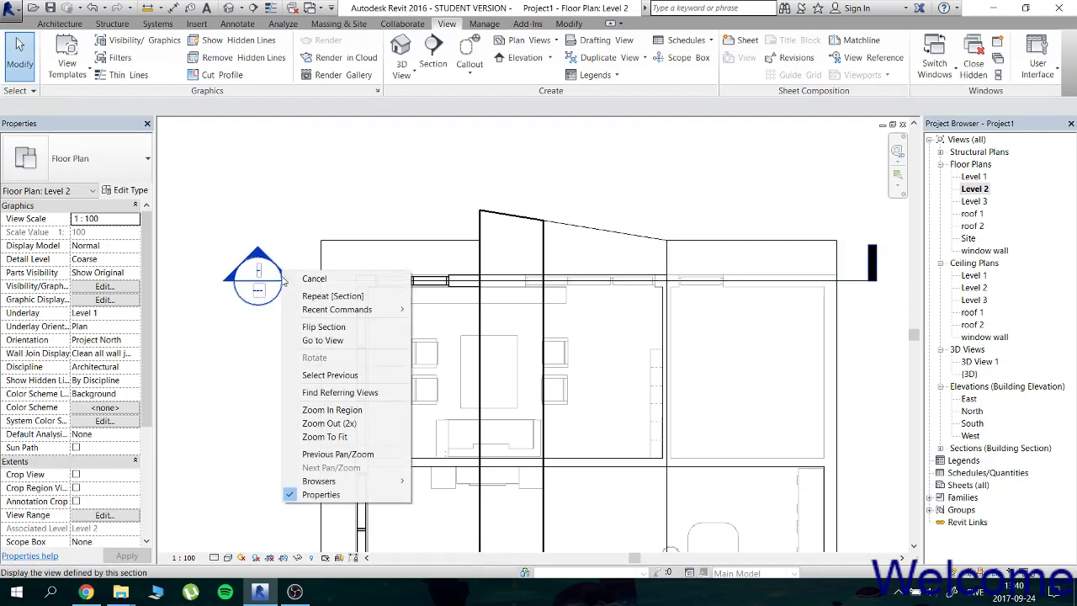
{"action": "left_click", "coordinate": [308, 340]}
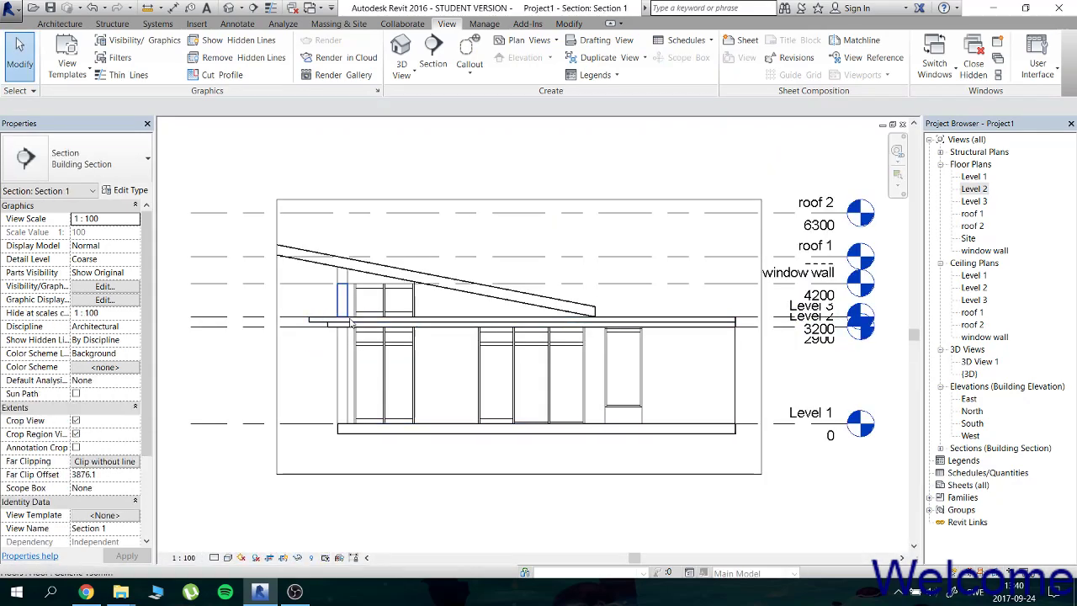
{"action": "scroll", "coordinate": [377, 304], "scroll_direction": "up", "scroll_amount": 3}
{"action": "scroll", "coordinate": [382, 311], "scroll_direction": "up", "scroll_amount": 2}
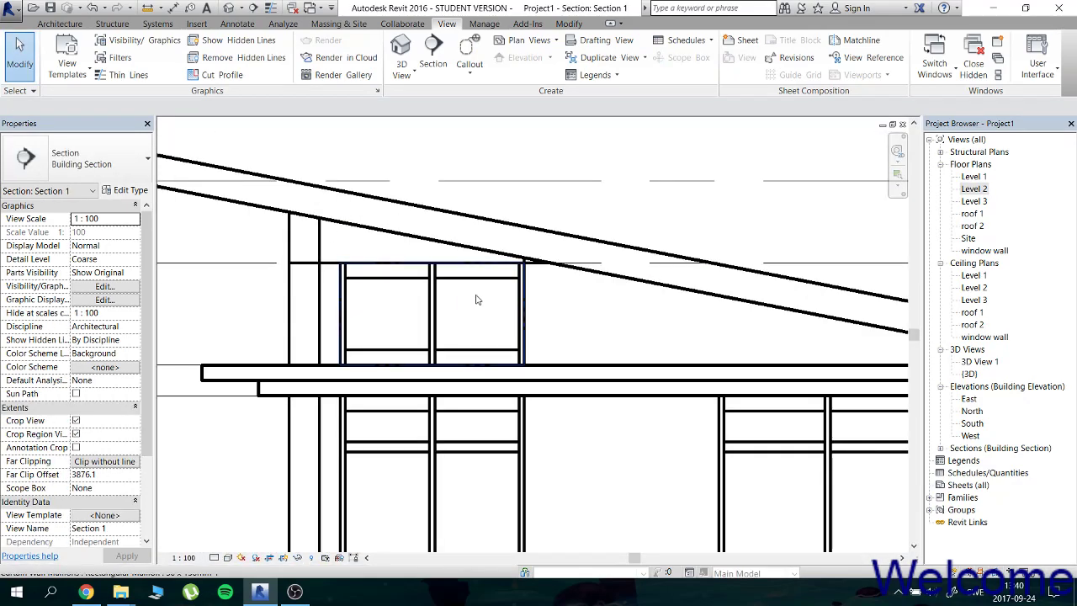
{"action": "middle_click_drag", "start_coordinate": [476, 299], "coordinate": [356, 269]}
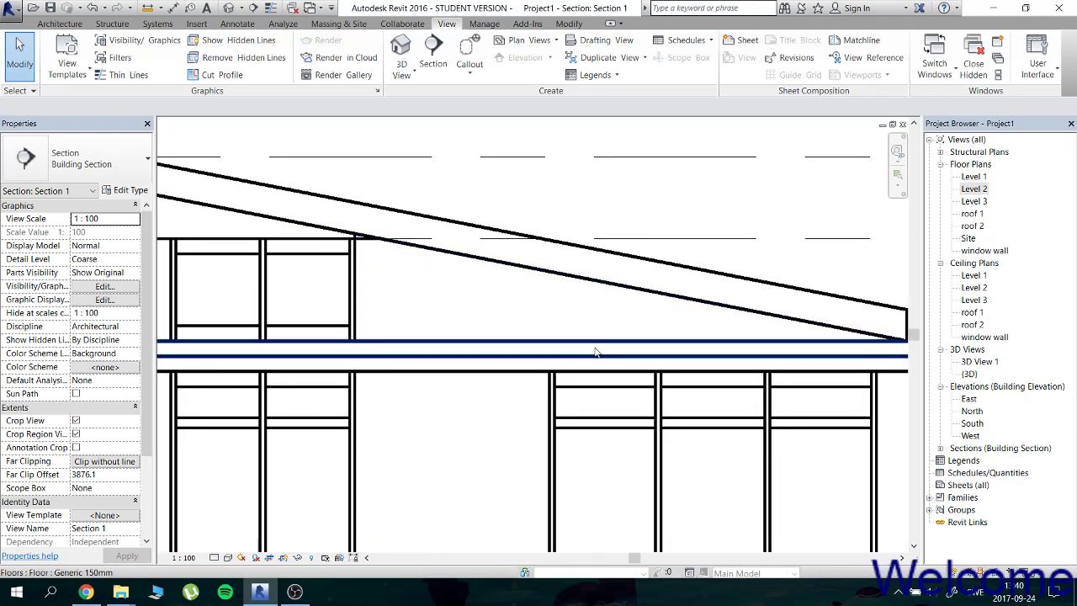
{"action": "scroll", "coordinate": [595, 352], "scroll_direction": "down", "scroll_amount": 2}
{"action": "scroll", "coordinate": [591, 346], "scroll_direction": "down", "scroll_amount": 1}
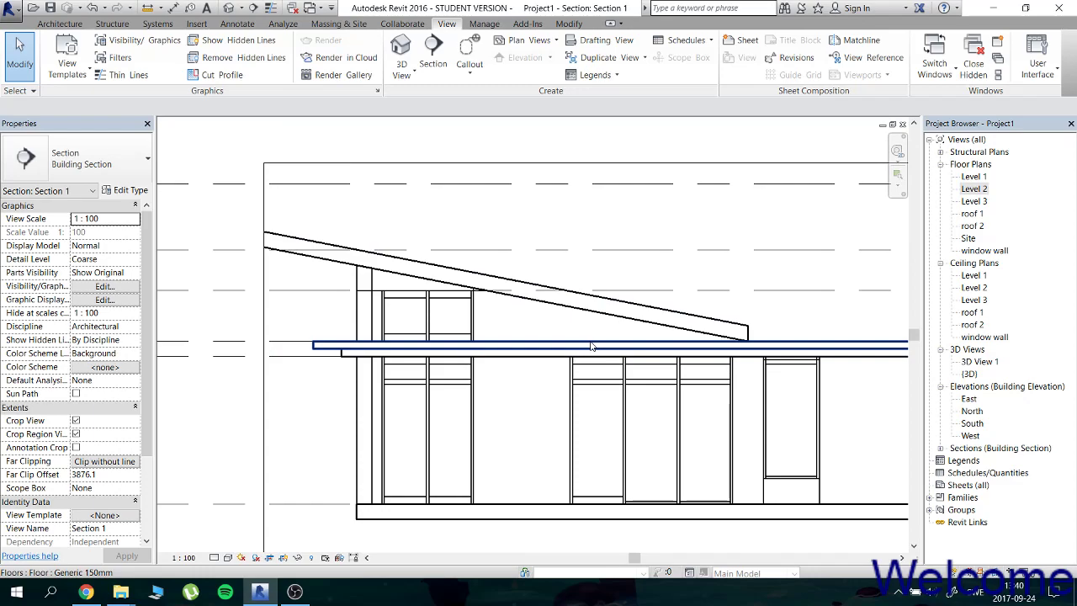
{"action": "scroll", "coordinate": [637, 211], "scroll_direction": "down", "scroll_amount": 1}
{"action": "scroll", "coordinate": [555, 210], "scroll_direction": "down", "scroll_amount": 1}
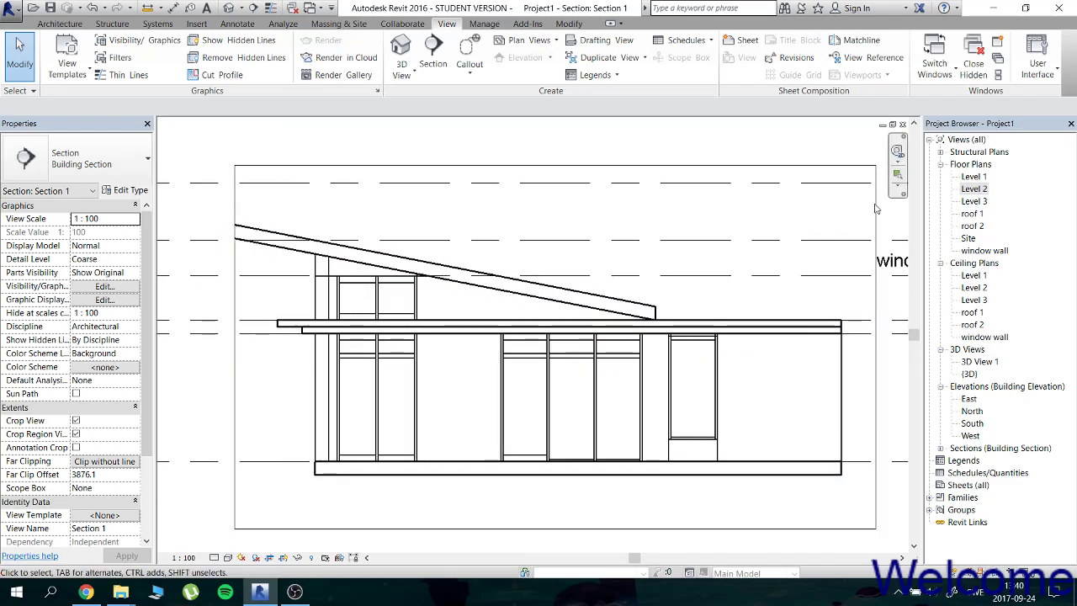
{"action": "double_click", "coordinate": [967, 190]}
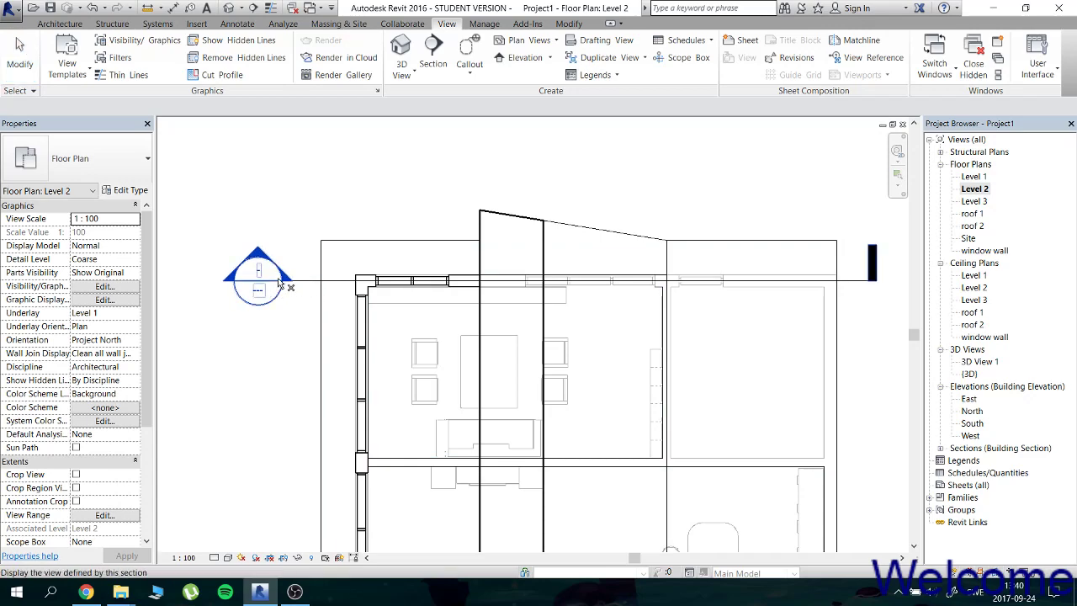
{"action": "right_click", "coordinate": [287, 207]}
{"action": "left_click", "coordinate": [273, 192]}
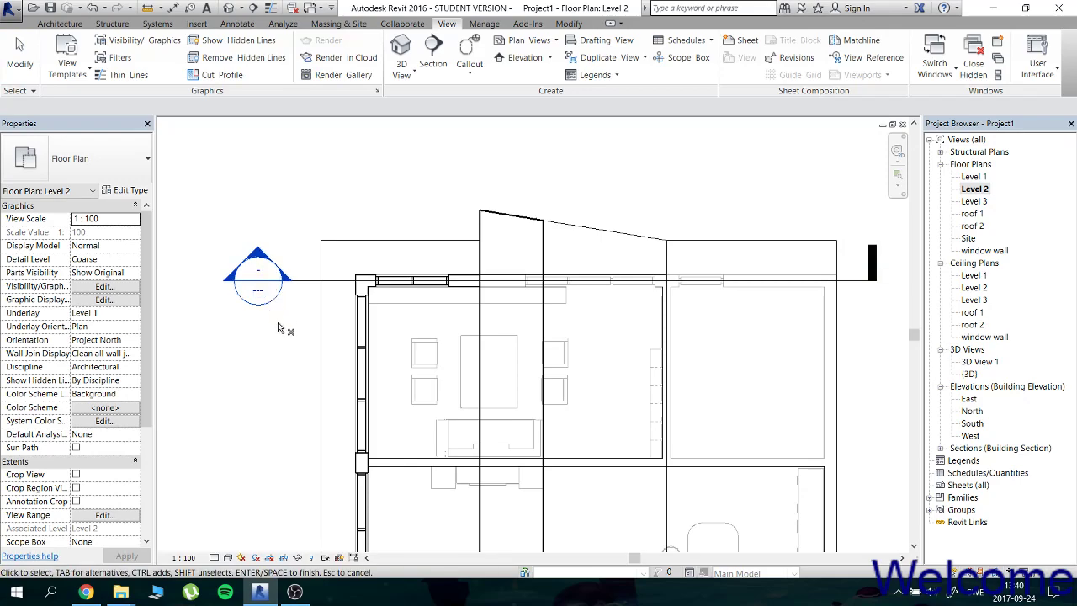
{"action": "left_click", "coordinate": [248, 227]}
{"action": "key", "text": "Delete"}
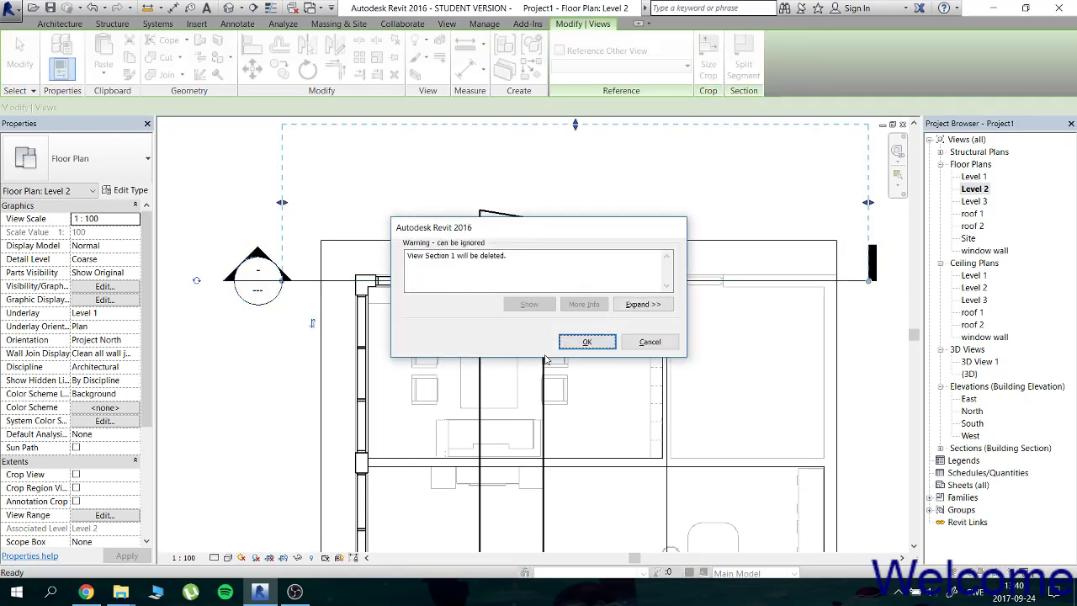
{"action": "left_click", "coordinate": [580, 345]}
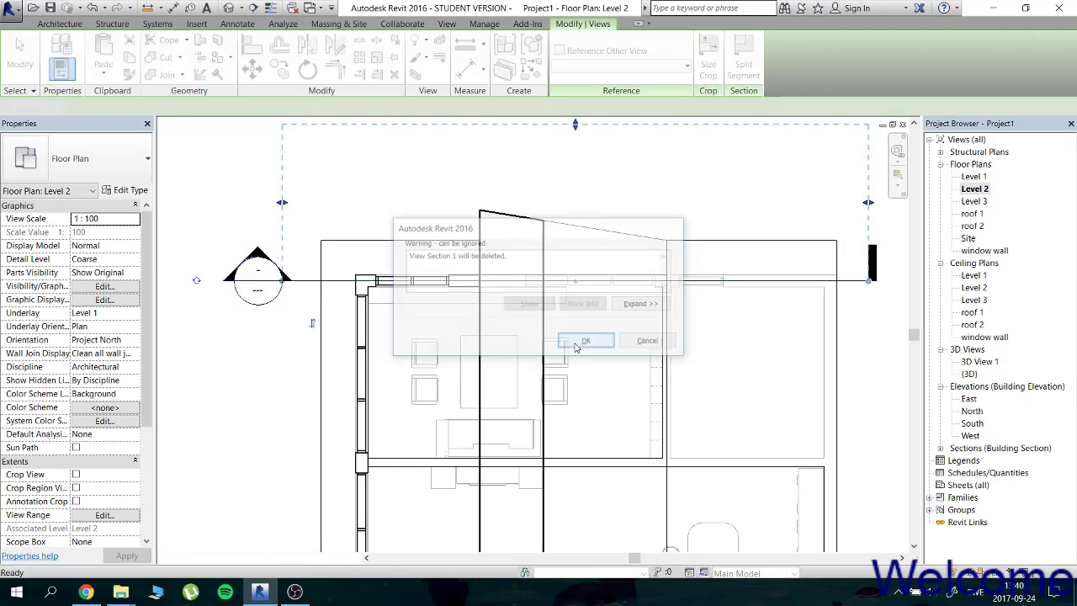
{"action": "left_click", "coordinate": [238, 8]}
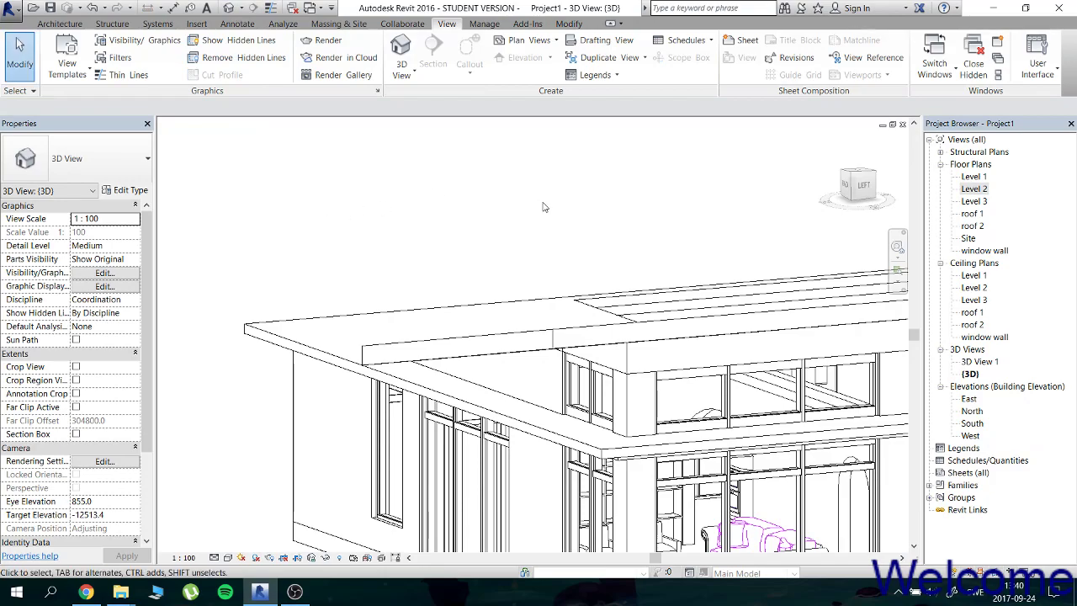
{"action": "mouse_move", "coordinate": [543, 207]}
{"action": "middle_mouse_down", "text": "shift"}
{"action": "mouse_move", "coordinate": [543, 187]}
{"action": "mouse_move", "coordinate": [512, 188]}
{"action": "mouse_move", "coordinate": [577, 211]}
{"action": "mouse_move", "coordinate": [365, 188]}
{"action": "mouse_move", "coordinate": [392, 141]}
{"action": "mouse_move", "coordinate": [572, 152]}
{"action": "mouse_move", "coordinate": [589, 155]}
{"action": "mouse_move", "coordinate": [580, 167]}
{"action": "mouse_move", "coordinate": [622, 210]}
{"action": "mouse_move", "coordinate": [695, 253]}
{"action": "mouse_move", "coordinate": [587, 235]}
{"action": "middle_mouse_up", "text": "shift"}
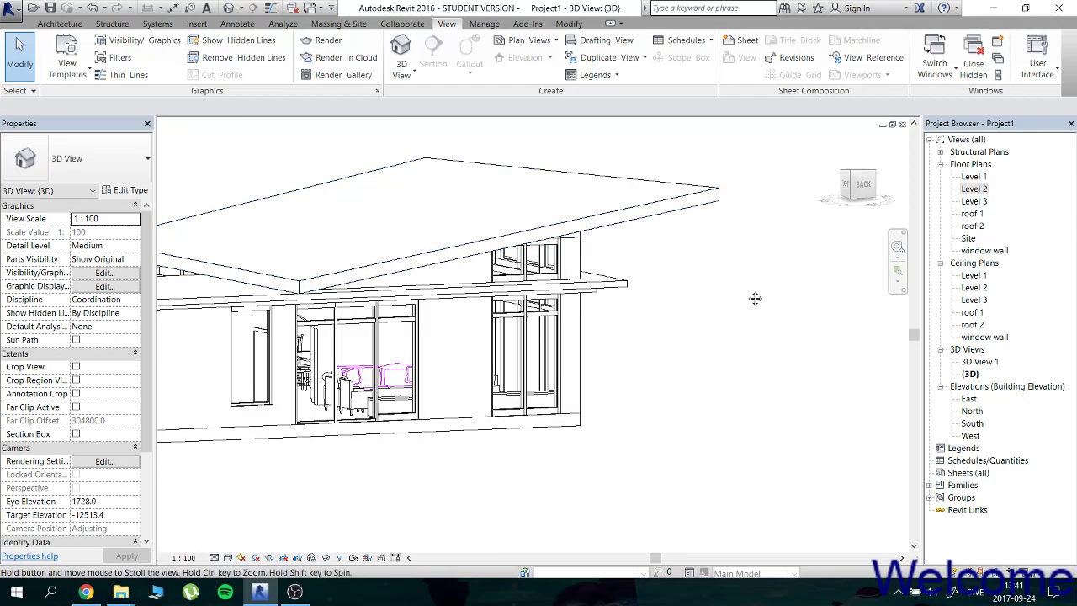
{"action": "middle_click_drag", "start_coordinate": [754, 297], "coordinate": [589, 290], "text": "shift"}
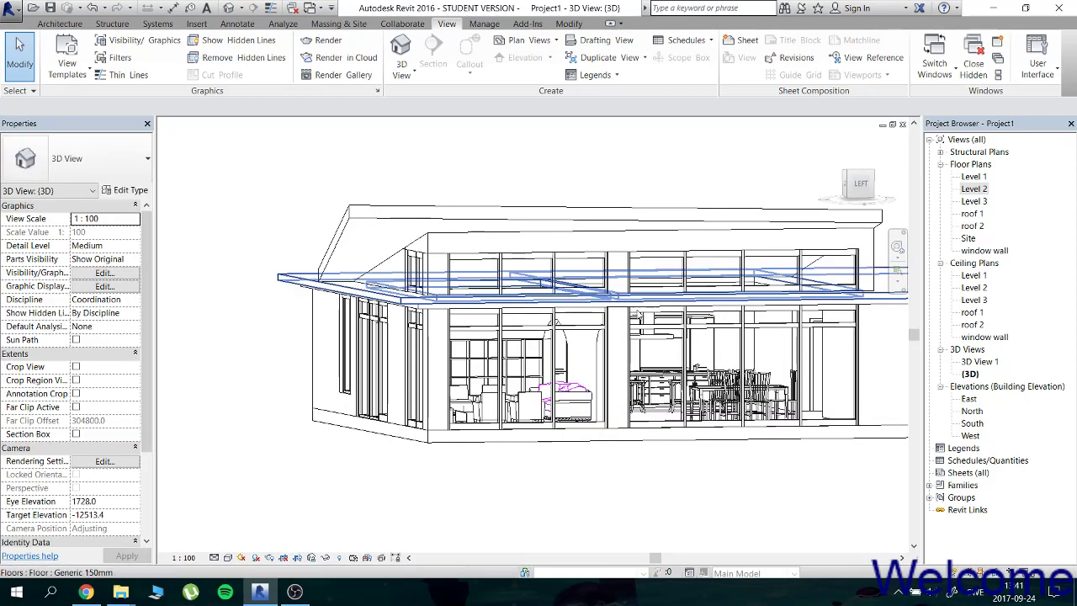
{"action": "left_click_drag", "start_coordinate": [685, 445], "coordinate": [577, 446], "text": "shift"}
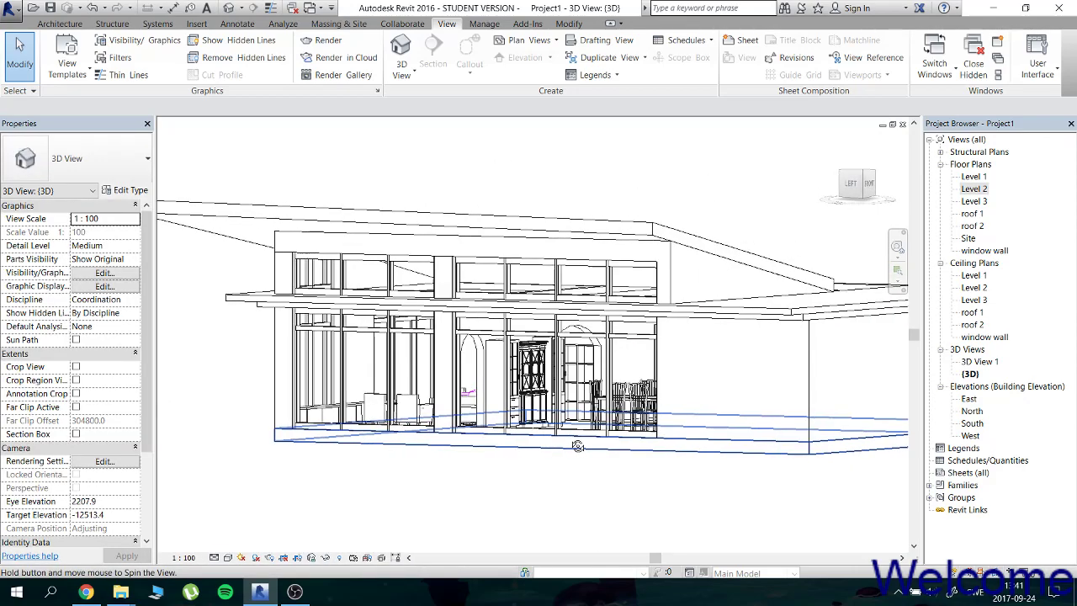
{"action": "middle_click_drag", "start_coordinate": [578, 446], "coordinate": [546, 439], "text": "shift"}
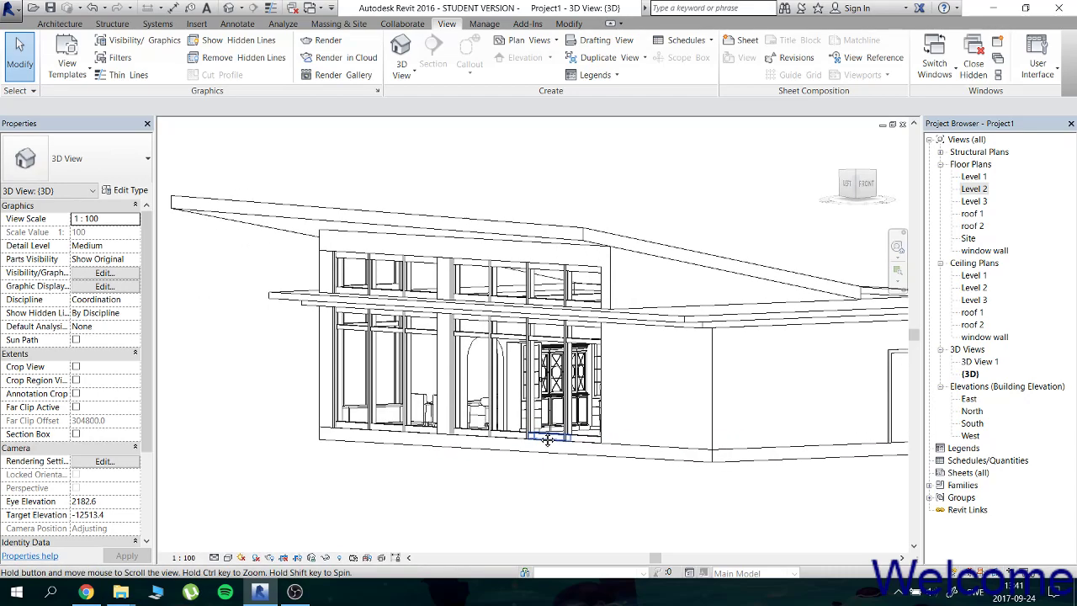
{"action": "mouse_move", "coordinate": [480, 446]}
{"action": "middle_mouse_down", "text": "shift"}
{"action": "mouse_move", "coordinate": [395, 420]}
{"action": "mouse_move", "coordinate": [594, 308]}
{"action": "middle_mouse_up", "text": "shift"}
{"action": "mouse_move", "coordinate": [564, 315]}
{"action": "middle_mouse_down", "text": "shift"}
{"action": "mouse_move", "coordinate": [556, 414]}
{"action": "mouse_move", "coordinate": [480, 366]}
{"action": "middle_mouse_up", "text": "shift"}
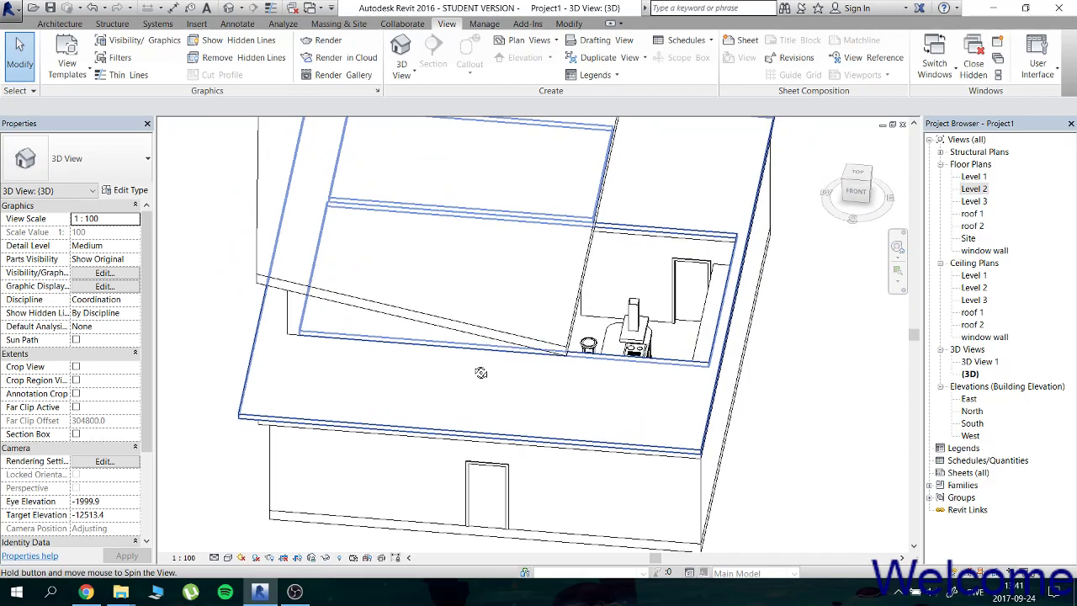
{"action": "mouse_move", "coordinate": [480, 373]}
{"action": "middle_mouse_down", "text": "shift"}
{"action": "mouse_move", "coordinate": [826, 334]}
{"action": "mouse_move", "coordinate": [713, 333]}
{"action": "middle_mouse_up", "text": "shift"}
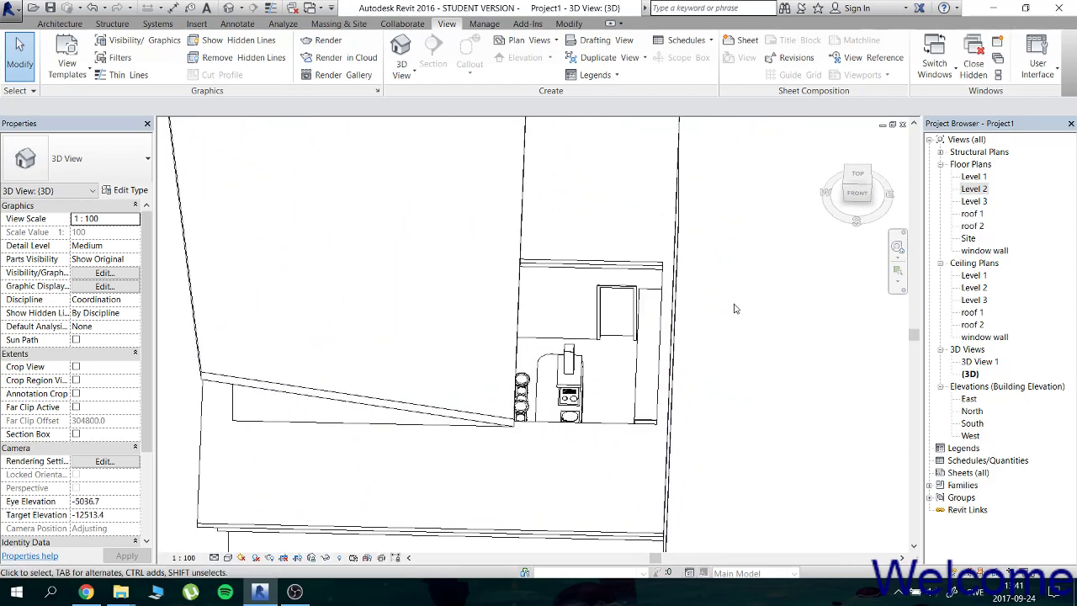
{"action": "double_click", "coordinate": [973, 190]}
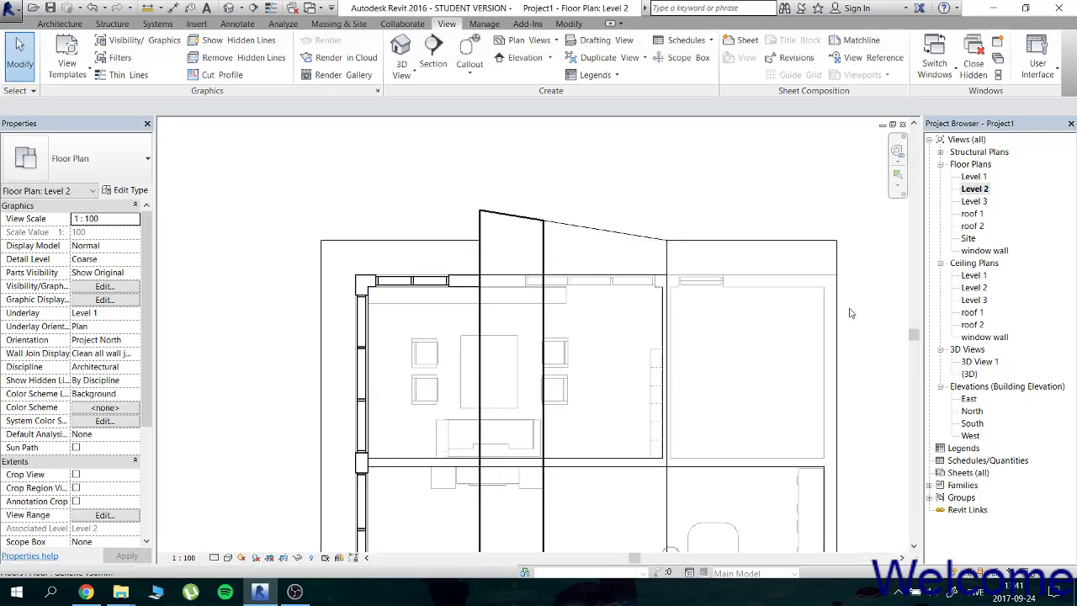
{"action": "middle_click_drag", "start_coordinate": [870, 379], "coordinate": [751, 94]}
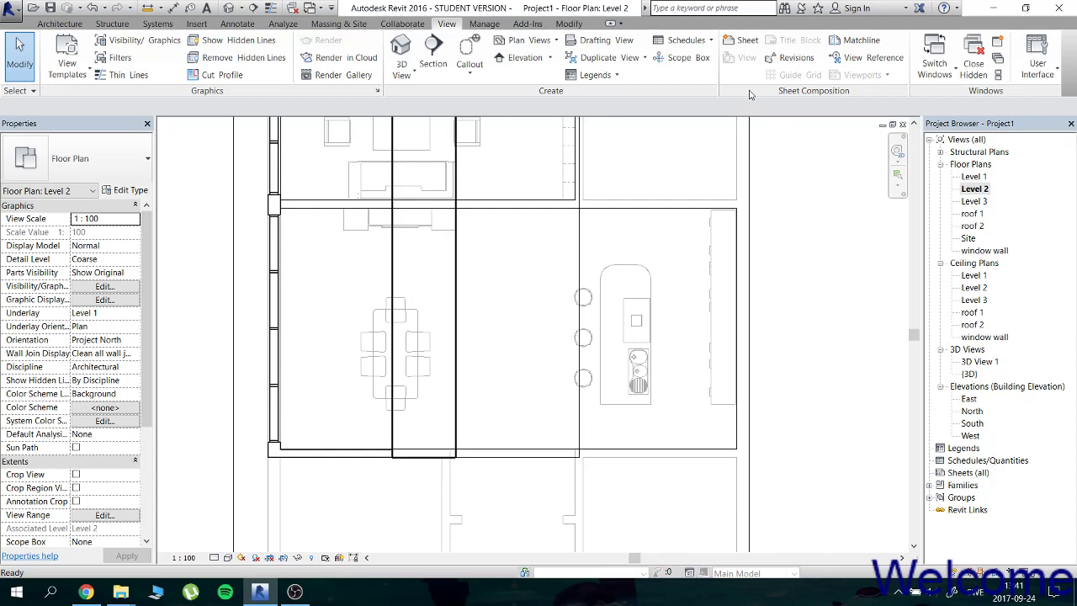
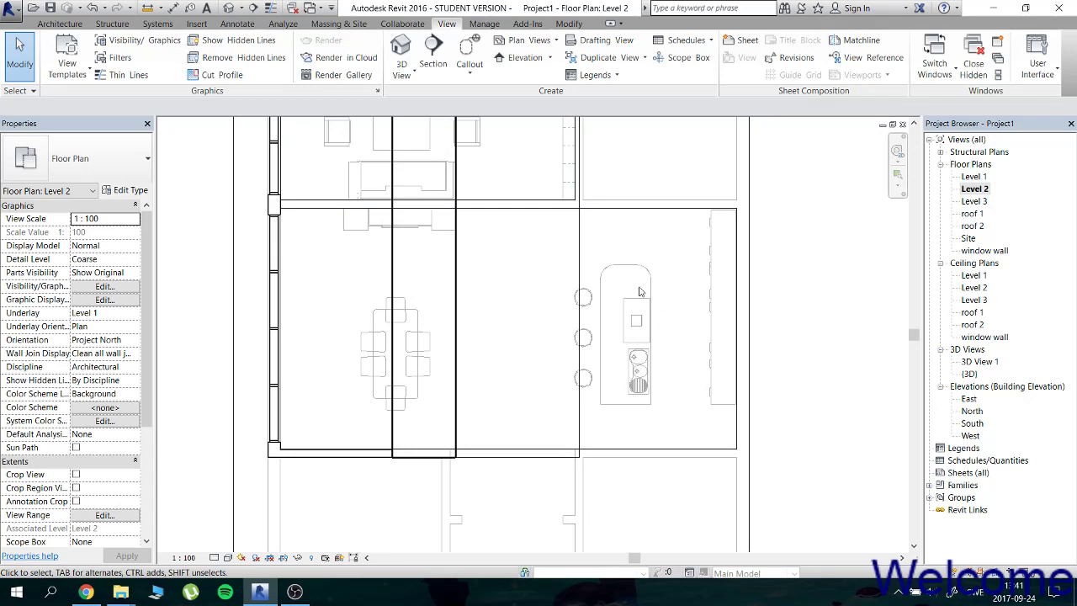
Sketch a rectangular Compound Ceiling on Level 2 between the kitchen wall corners, covering 23.244 m².
{"action": "left_click", "coordinate": [78, 19]}
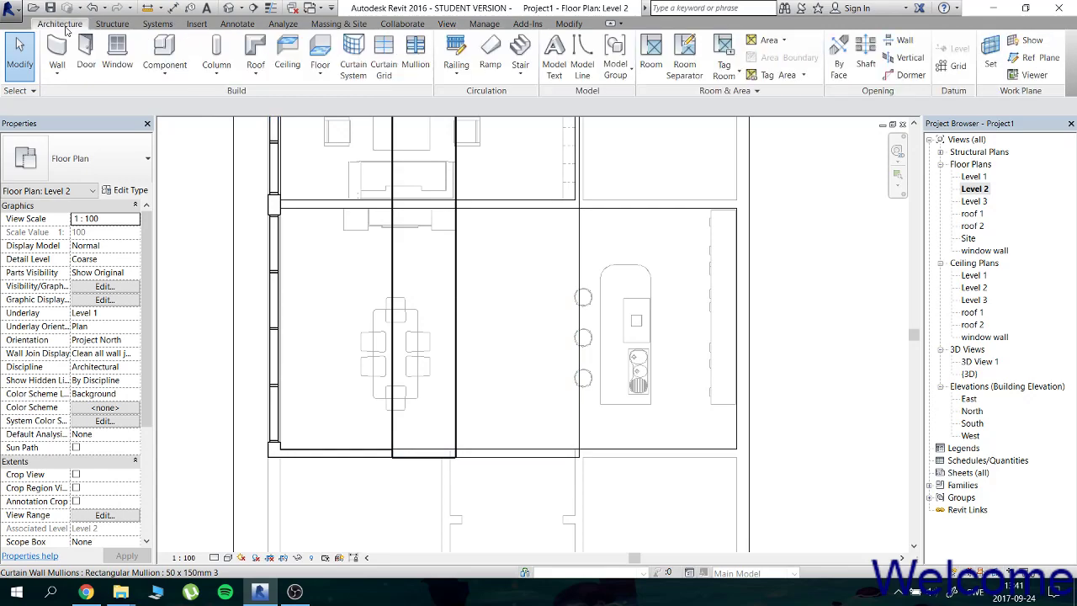
{"action": "left_click", "coordinate": [286, 50]}
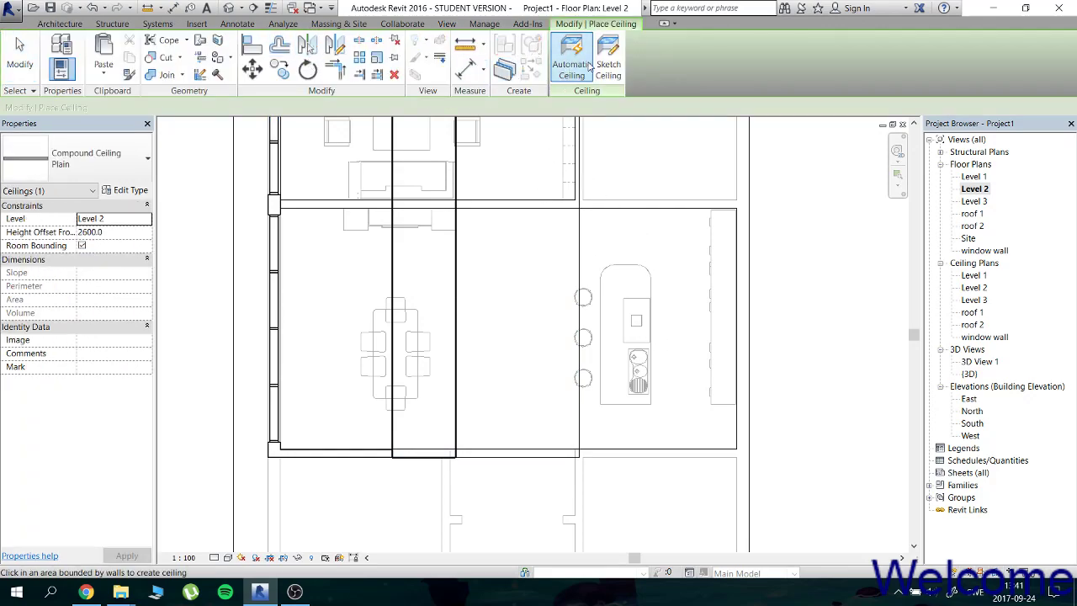
{"action": "left_click", "coordinate": [607, 60]}
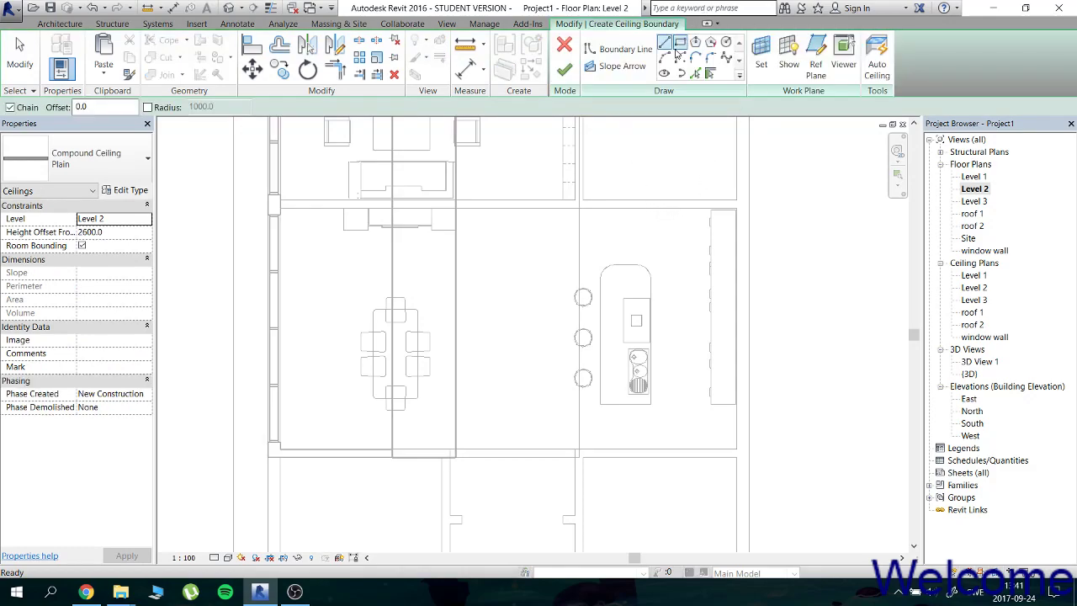
{"action": "left_click", "coordinate": [680, 44]}
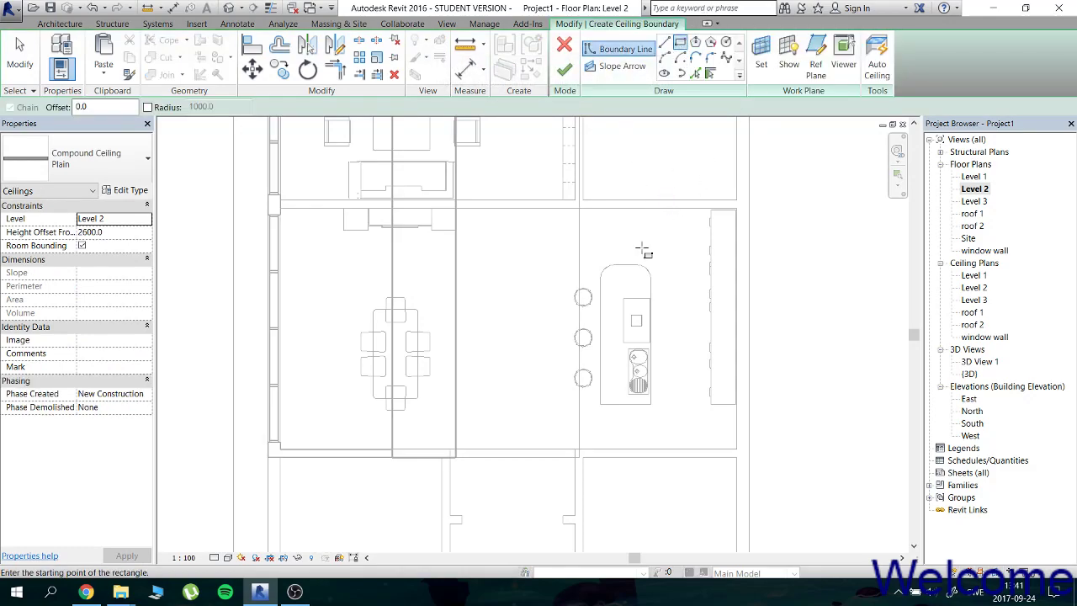
{"action": "scroll", "coordinate": [745, 239], "scroll_direction": "up", "scroll_amount": 2}
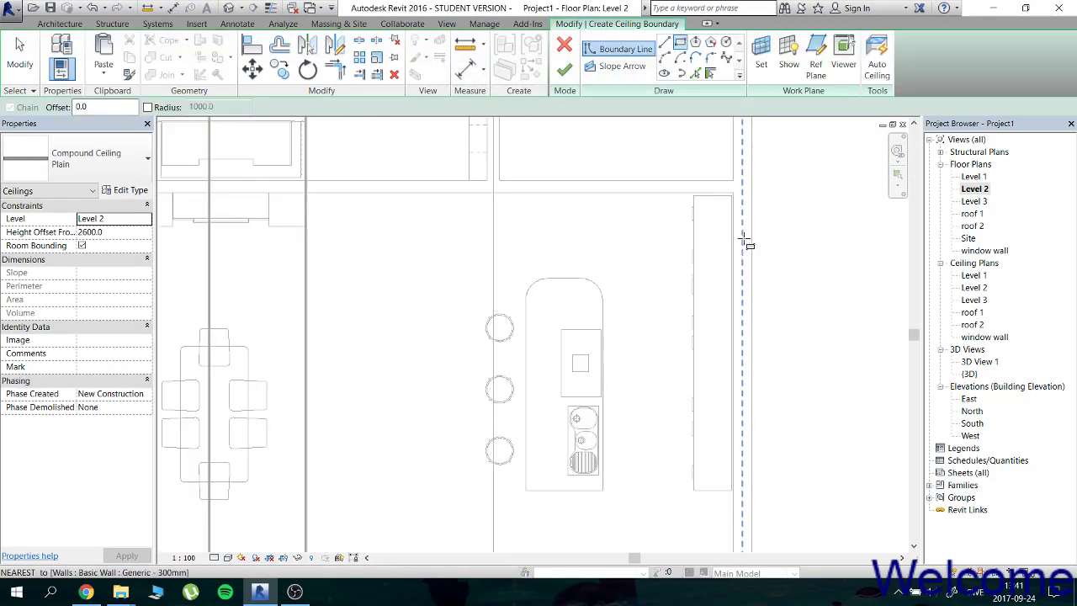
{"action": "left_click", "coordinate": [734, 193]}
{"action": "scroll", "coordinate": [639, 341], "scroll_direction": "down", "scroll_amount": 2}
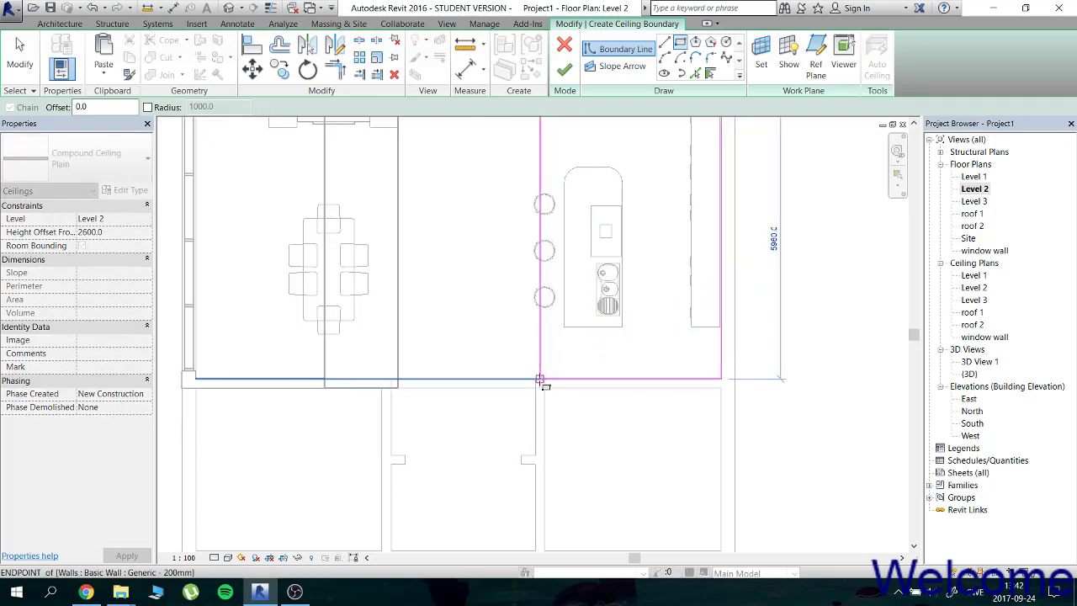
{"action": "left_click", "coordinate": [540, 378]}
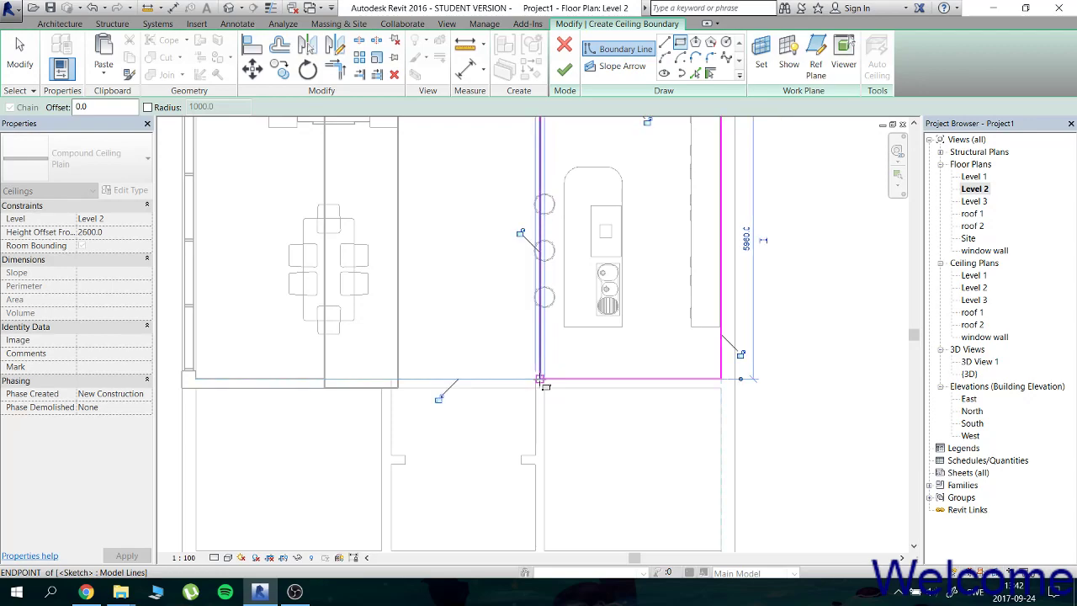
{"action": "left_click", "coordinate": [564, 69]}
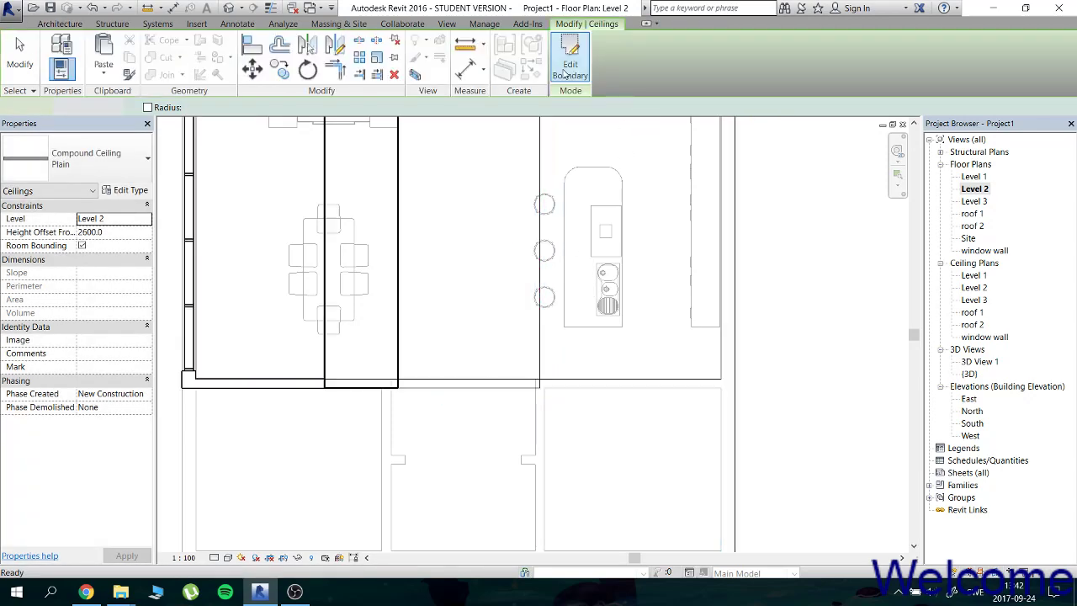
In the {3D} view, select the new ceiling and move it to Level 1.
{"action": "left_click", "coordinate": [228, 11]}
{"action": "left_click", "coordinate": [656, 291]}
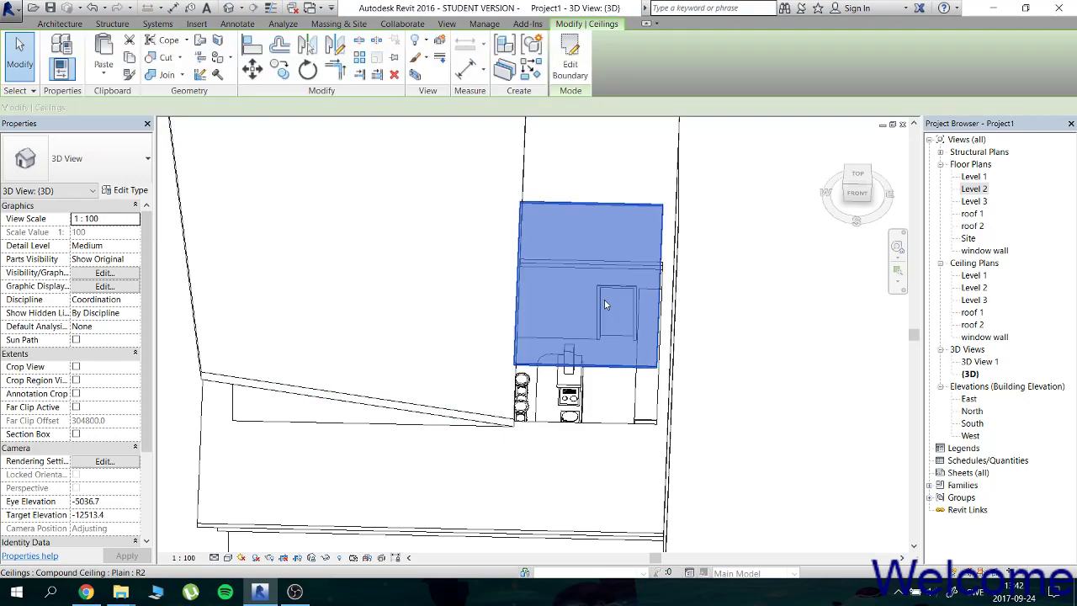
{"action": "middle_click_drag", "start_coordinate": [679, 291], "coordinate": [633, 162], "text": "shift"}
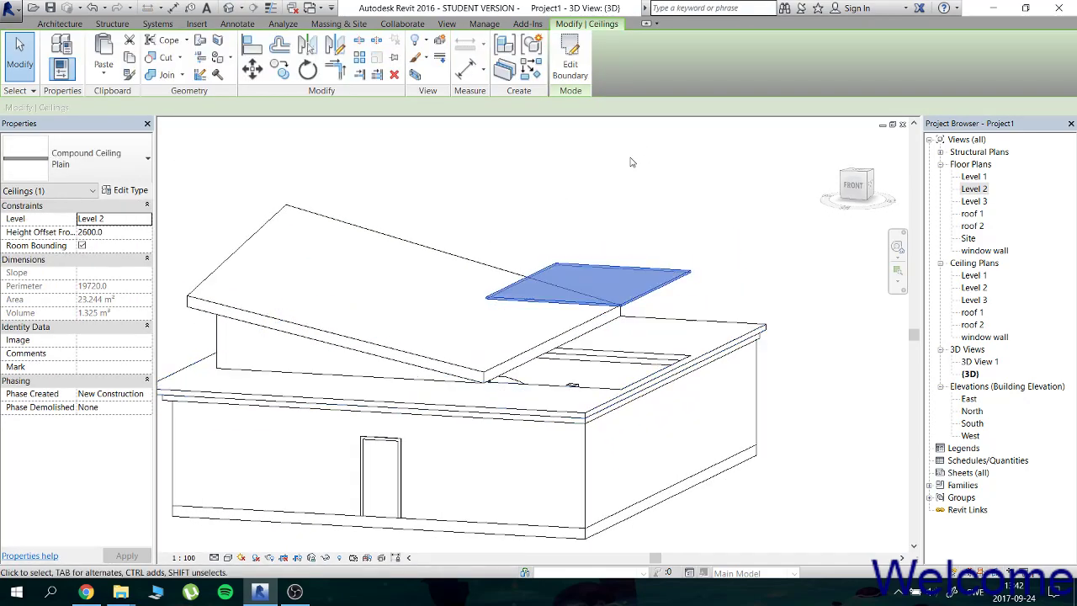
{"action": "left_click", "coordinate": [148, 220]}
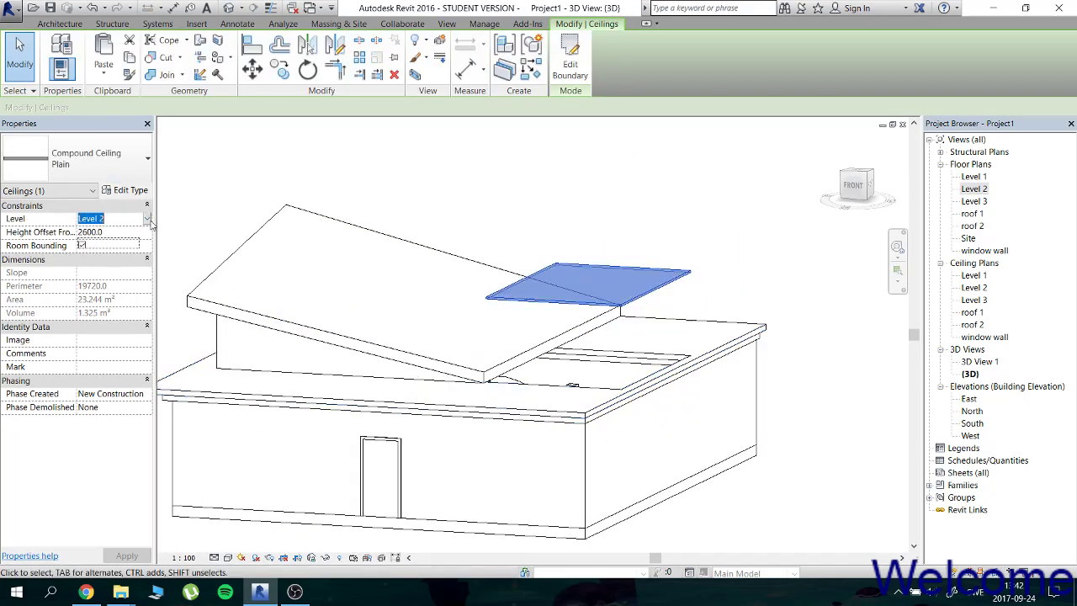
{"action": "left_click", "coordinate": [137, 232]}
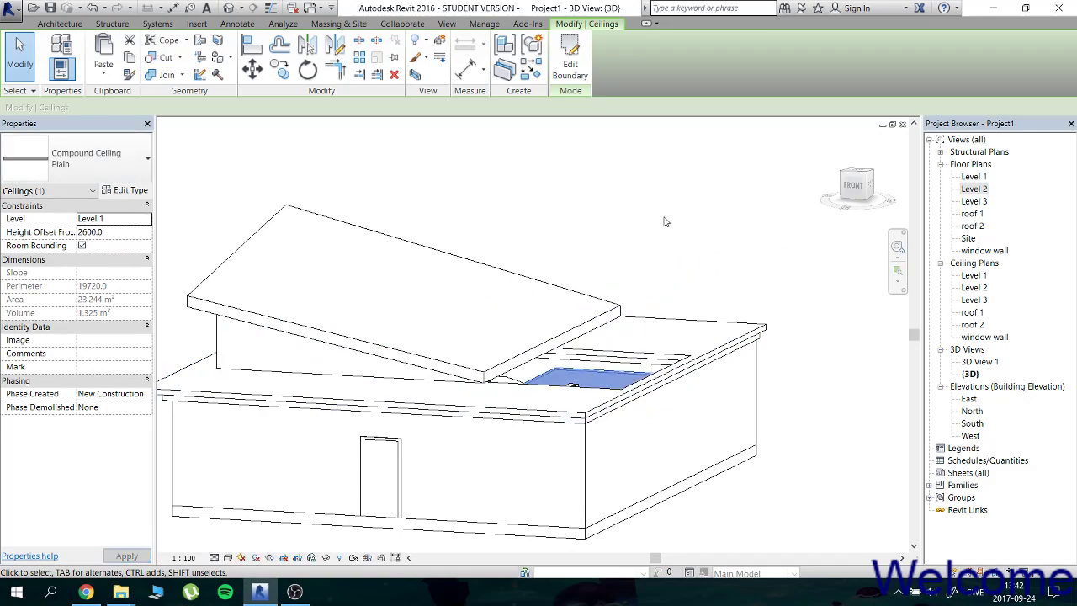
Set the ceiling's Height Offset From Level to 2843.
{"action": "left_click", "coordinate": [117, 233]}
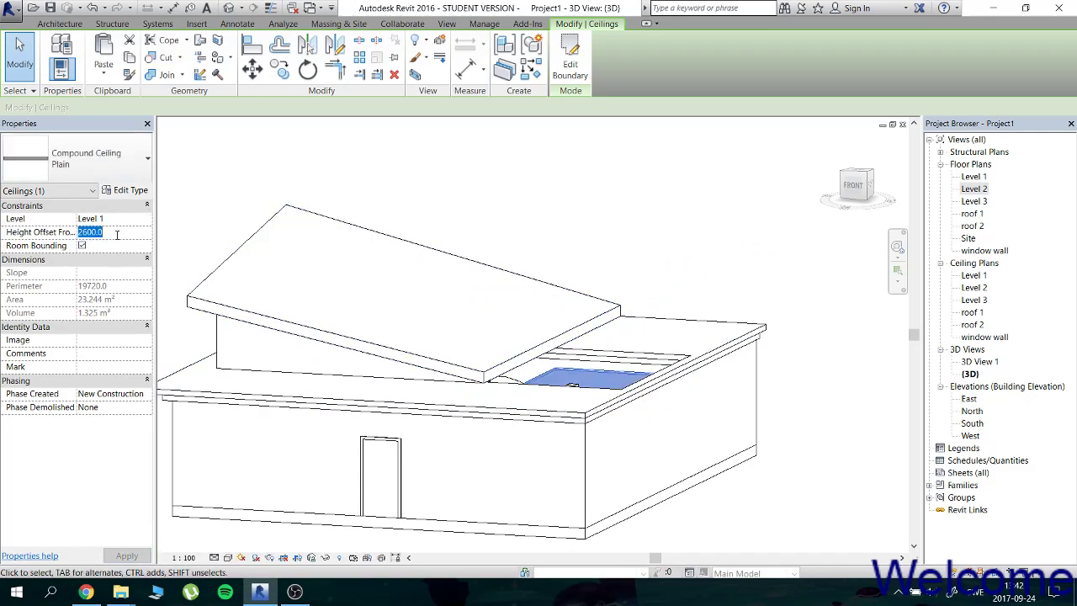
{"action": "type", "text": "2900"}
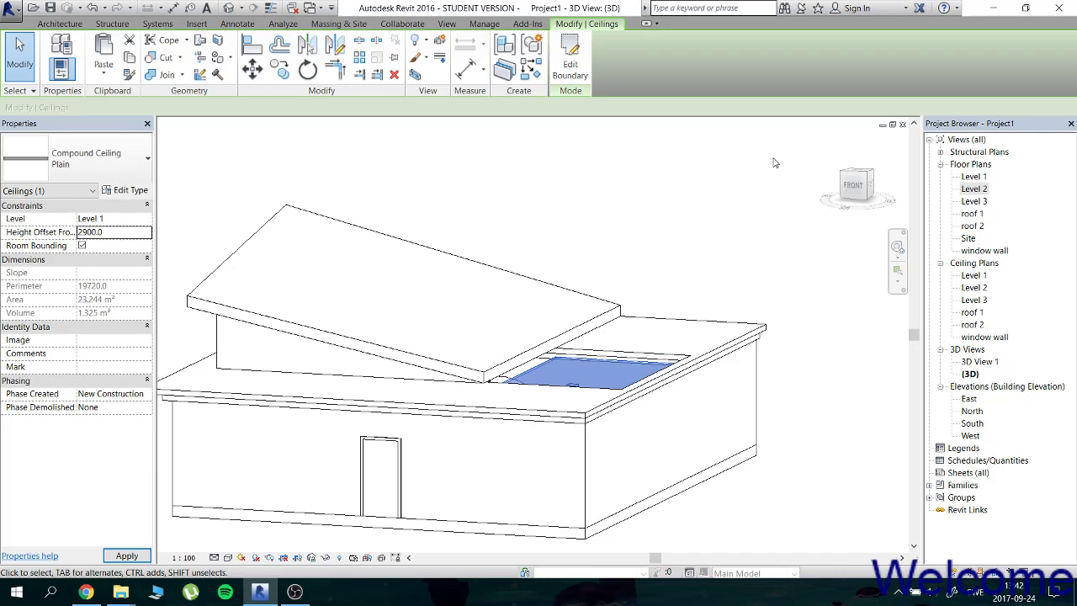
{"action": "scroll", "coordinate": [729, 271], "scroll_direction": "up", "scroll_amount": 2}
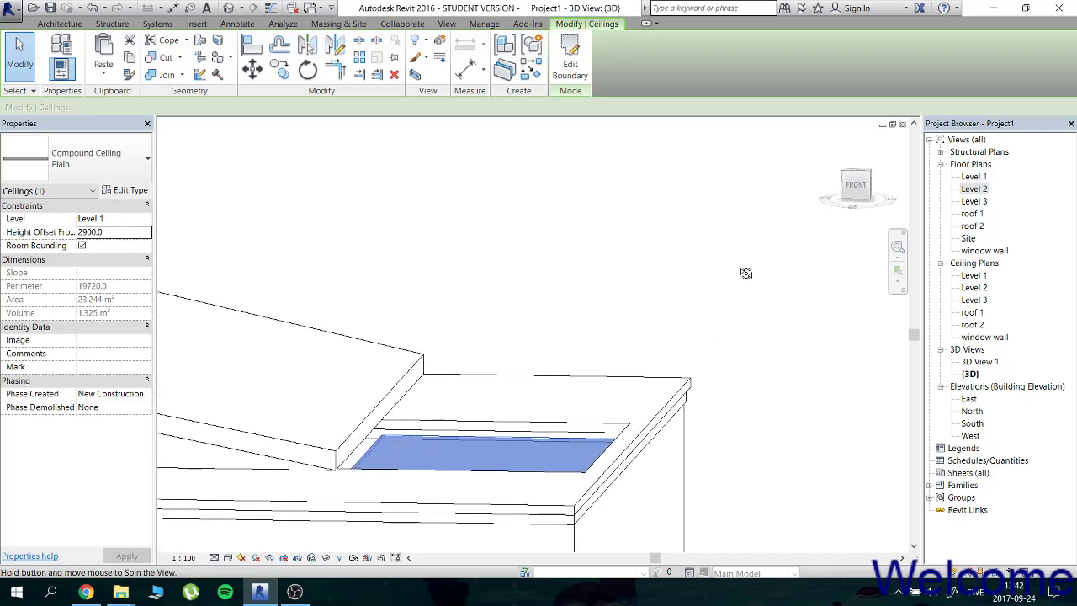
{"action": "middle_click_drag", "start_coordinate": [748, 272], "coordinate": [623, 388], "text": "shift"}
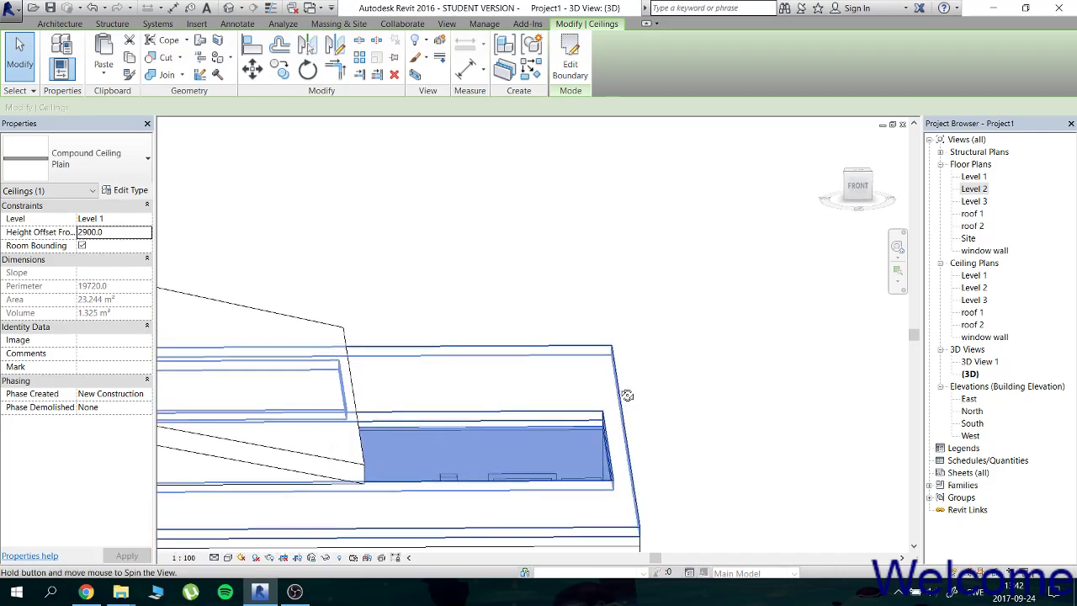
{"action": "left_click", "coordinate": [128, 232]}
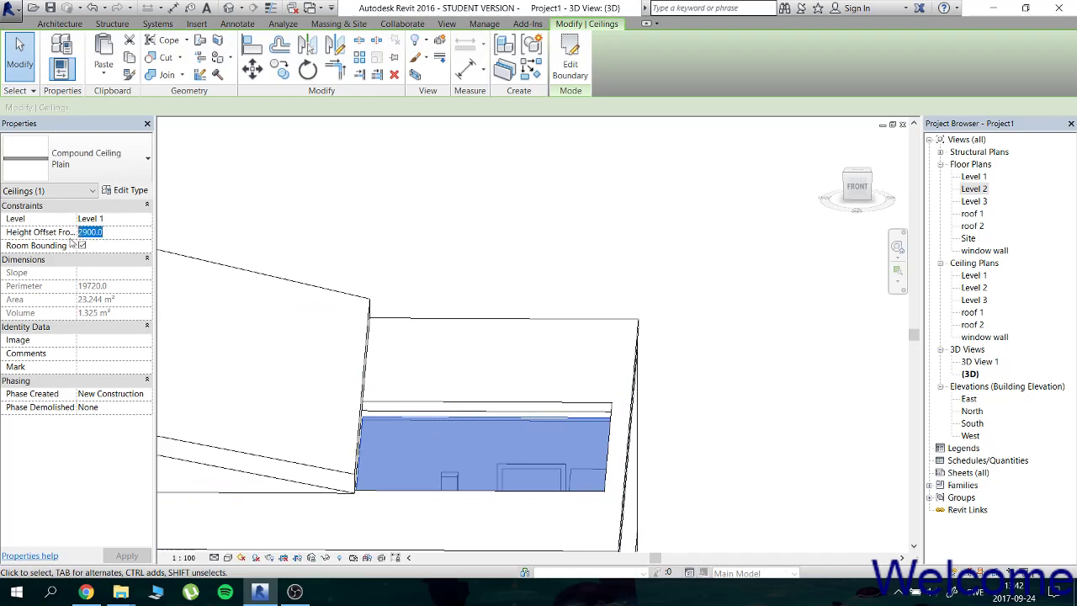
{"action": "type", "text": "2843"}
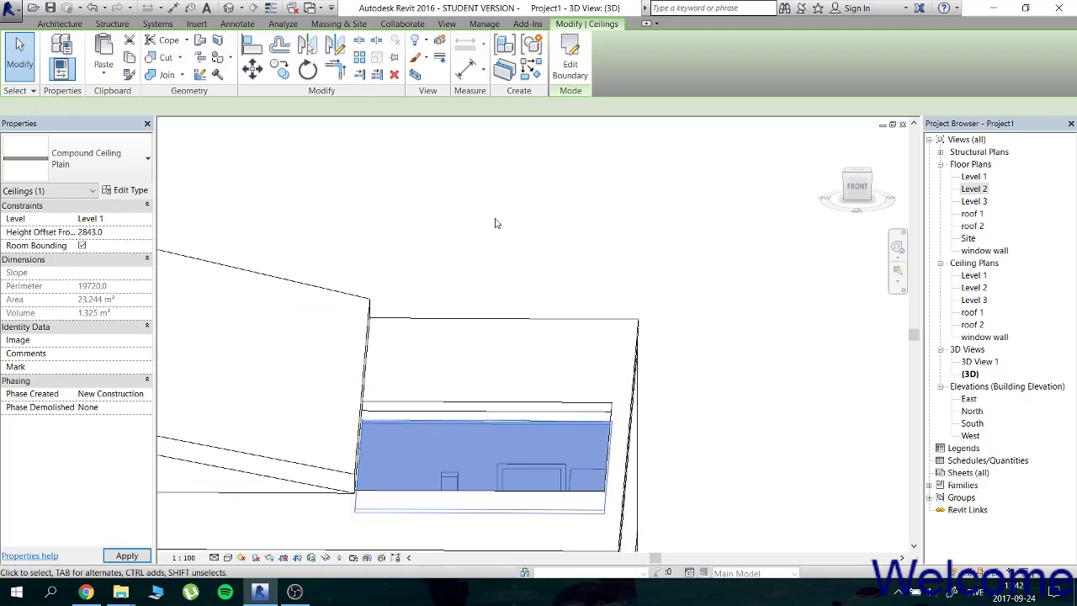
Orbit around the kitchen to check the ceiling at its new height, then deselect it.
{"action": "mouse_move", "coordinate": [512, 233]}
{"action": "middle_mouse_down", "text": "shift"}
{"action": "mouse_move", "coordinate": [524, 356]}
{"action": "mouse_move", "coordinate": [493, 378]}
{"action": "mouse_move", "coordinate": [418, 373]}
{"action": "mouse_move", "coordinate": [395, 338]}
{"action": "middle_mouse_up", "text": "shift"}
{"action": "scroll", "coordinate": [524, 355], "scroll_direction": "up", "scroll_amount": 3}
{"action": "scroll", "coordinate": [505, 385], "scroll_direction": "up", "scroll_amount": 2}
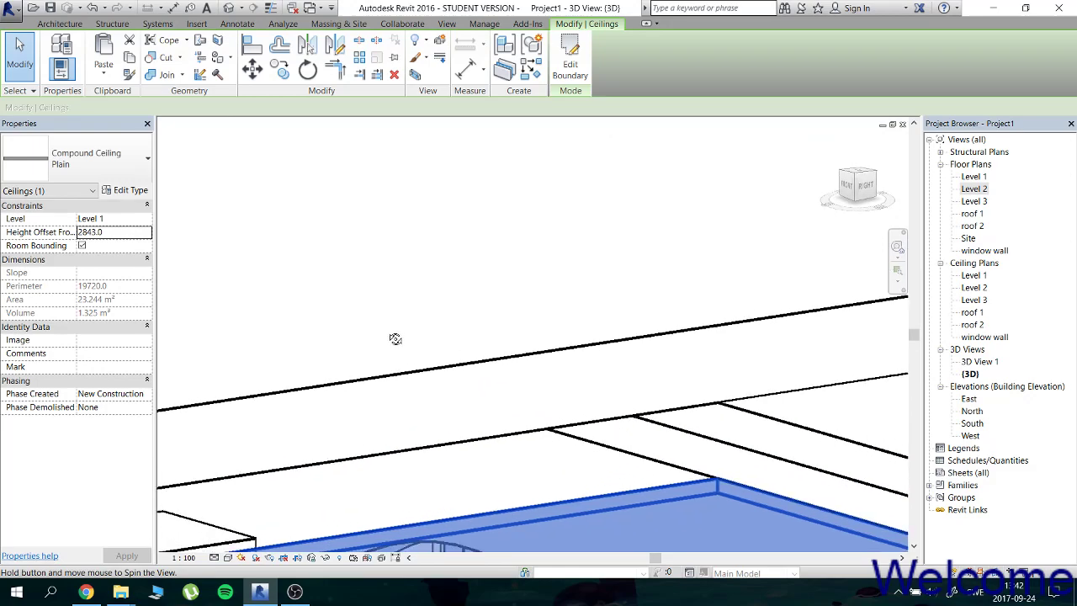
{"action": "mouse_move", "coordinate": [395, 338]}
{"action": "middle_mouse_down", "text": "shift"}
{"action": "mouse_move", "coordinate": [398, 322]}
{"action": "mouse_move", "coordinate": [448, 319]}
{"action": "middle_mouse_up", "text": "shift"}
{"action": "scroll", "coordinate": [399, 323], "scroll_direction": "up", "scroll_amount": 2}
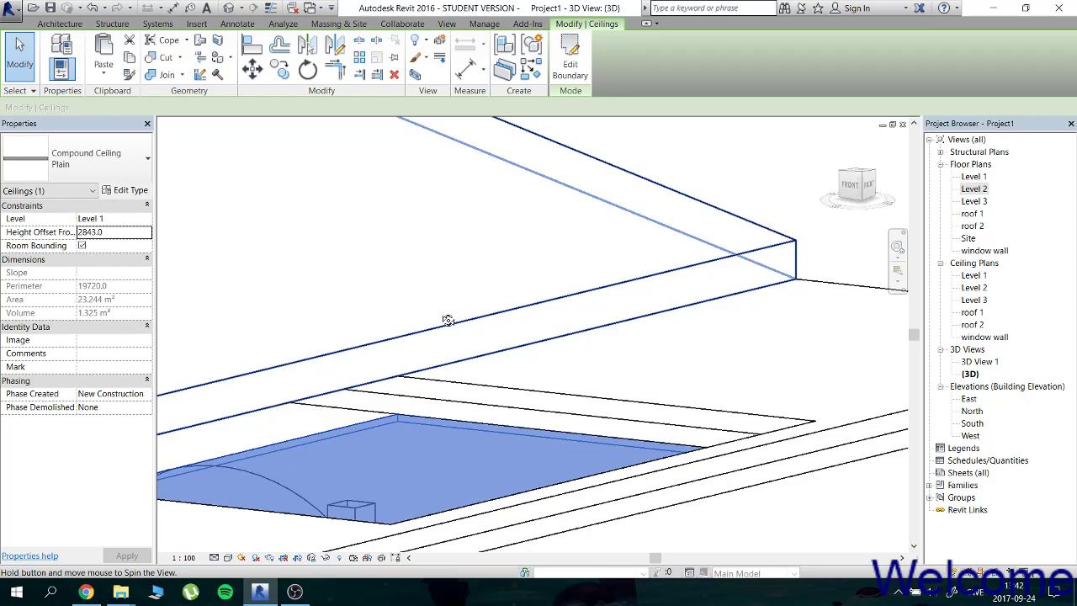
{"action": "mouse_move", "coordinate": [448, 319]}
{"action": "middle_mouse_down", "text": "shift"}
{"action": "mouse_move", "coordinate": [563, 361]}
{"action": "mouse_move", "coordinate": [649, 306]}
{"action": "middle_mouse_up", "text": "shift"}
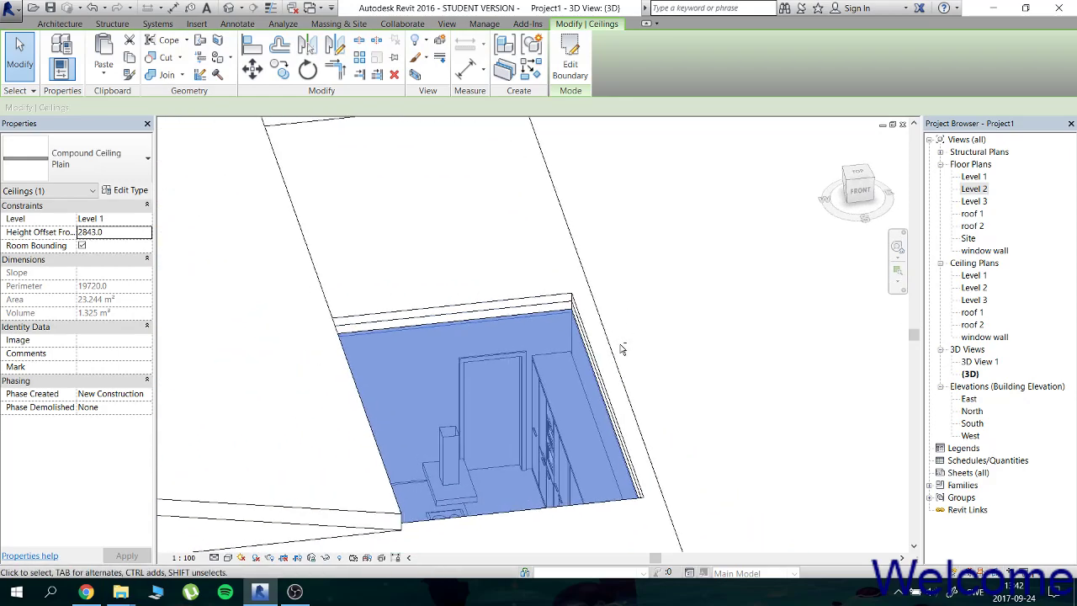
{"action": "left_click", "coordinate": [672, 334]}
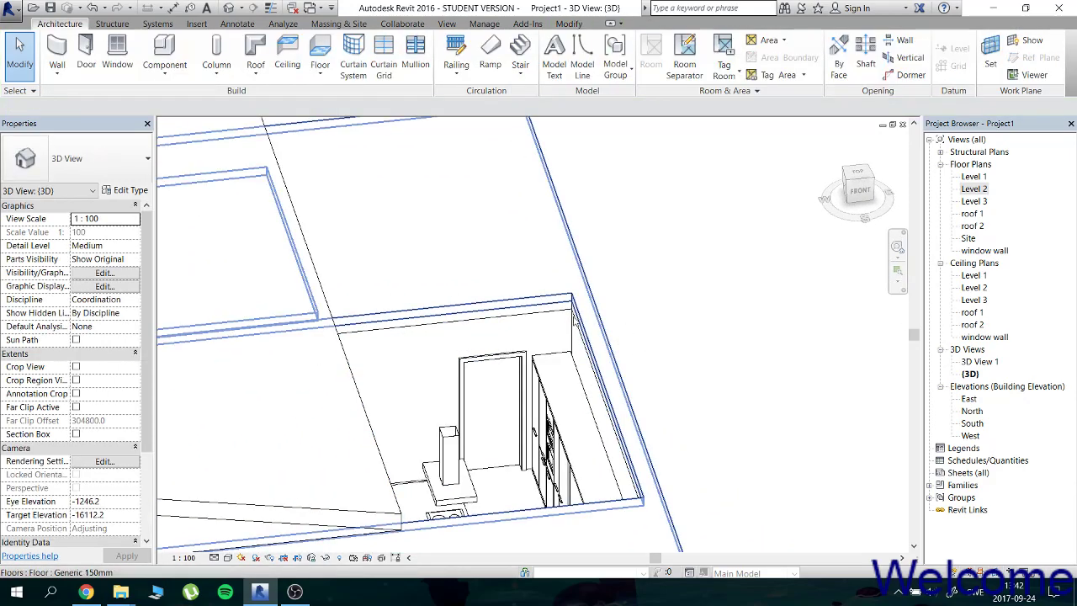
Edit the Level 2 floor boundary and shorten its bottom line to 7400.
{"action": "double_click", "coordinate": [529, 321]}
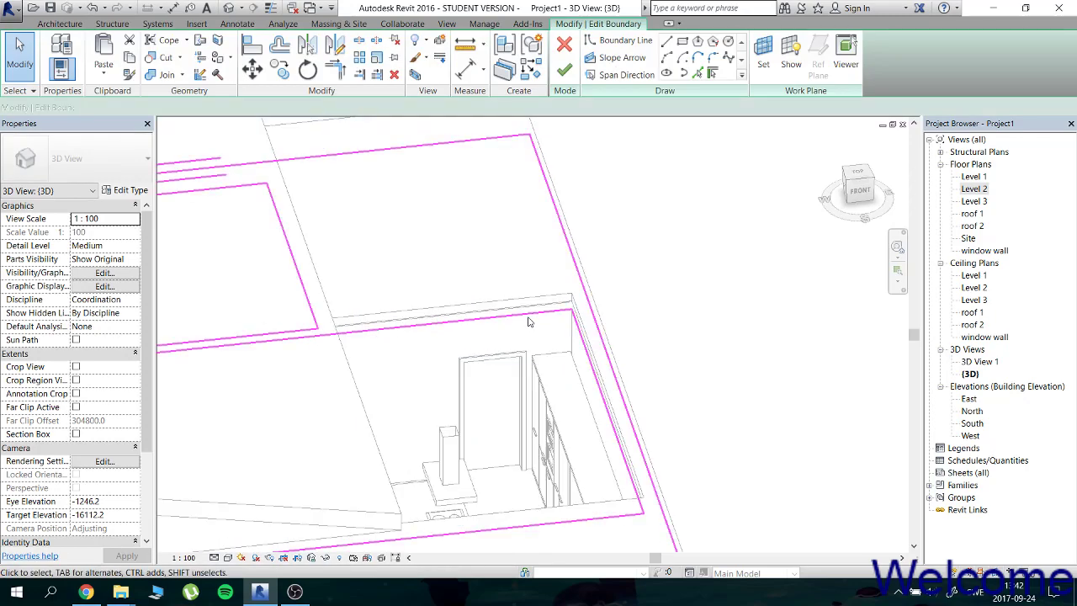
{"action": "double_click", "coordinate": [973, 188]}
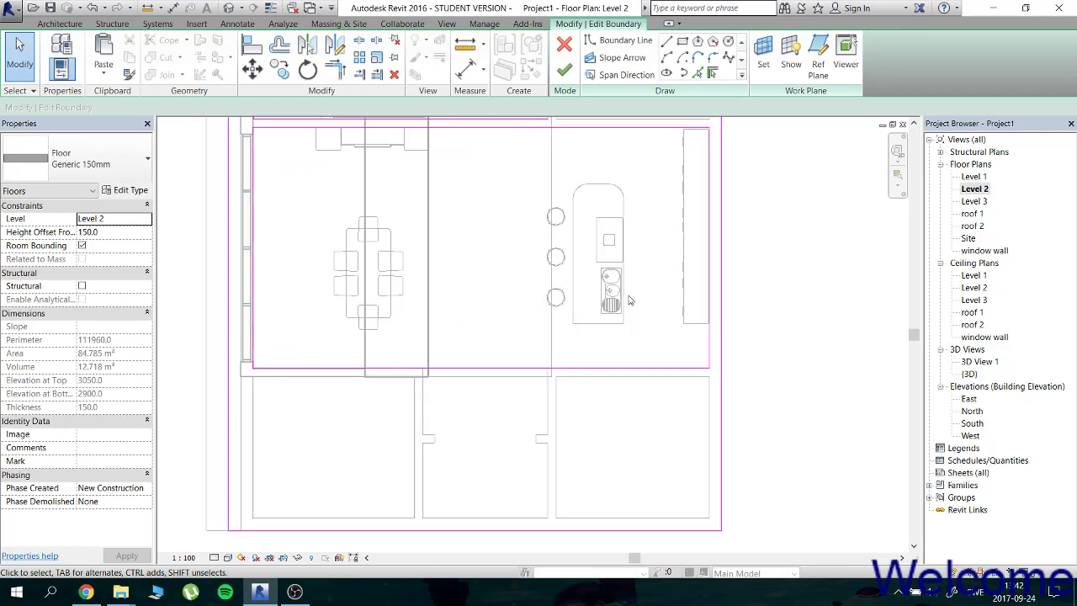
{"action": "middle_click_drag", "start_coordinate": [629, 300], "coordinate": [615, 326]}
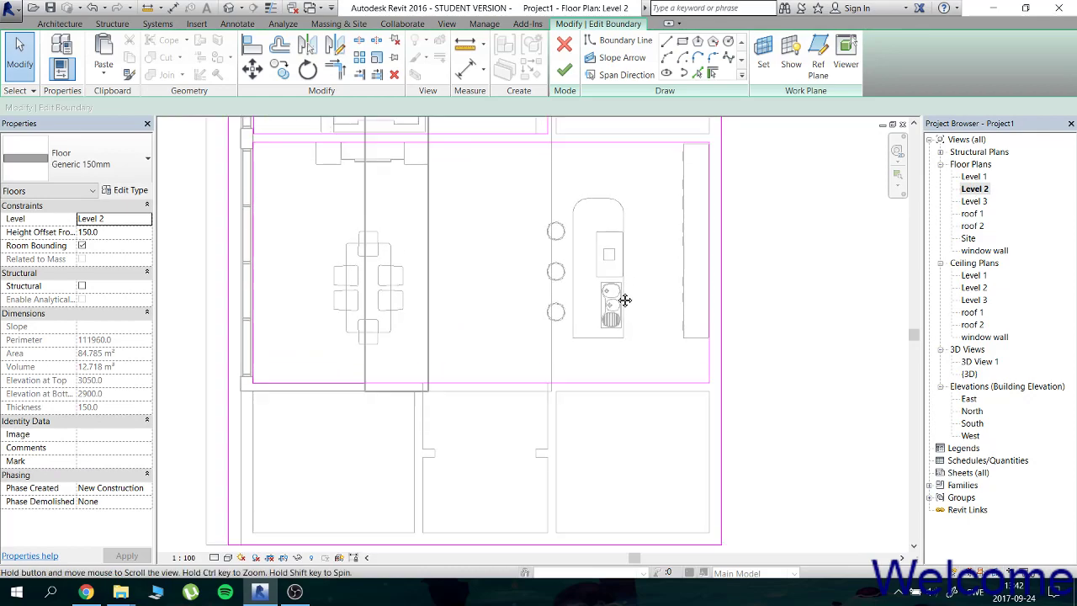
{"action": "left_click", "coordinate": [704, 314]}
{"action": "left_click", "coordinate": [681, 437]}
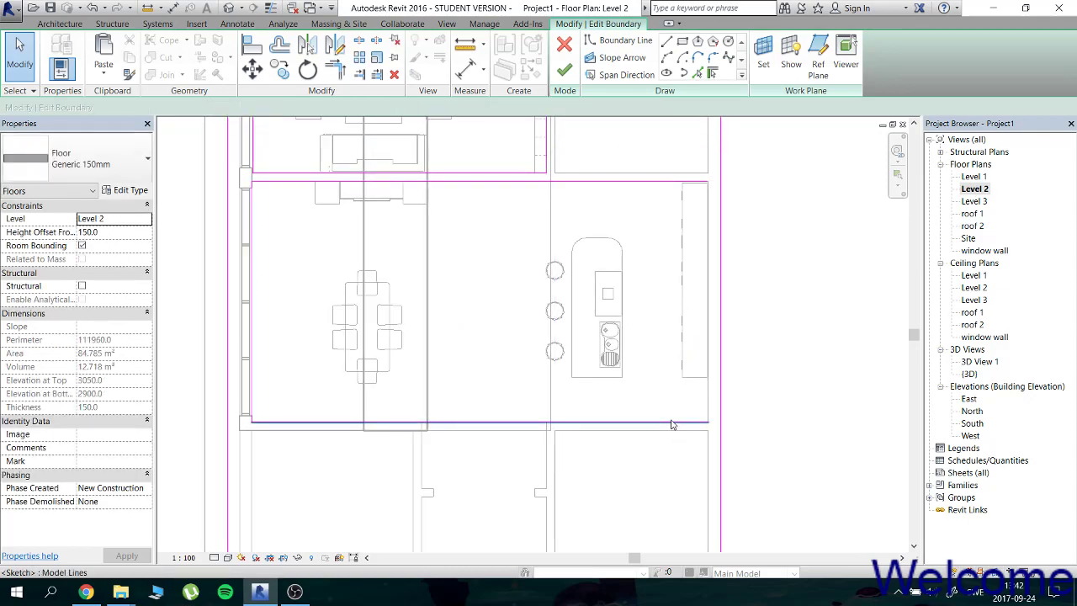
{"action": "left_click", "coordinate": [648, 421]}
{"action": "scroll", "coordinate": [643, 425], "scroll_direction": "up", "scroll_amount": 1}
{"action": "left_click_drag", "start_coordinate": [731, 424], "coordinate": [523, 419]}
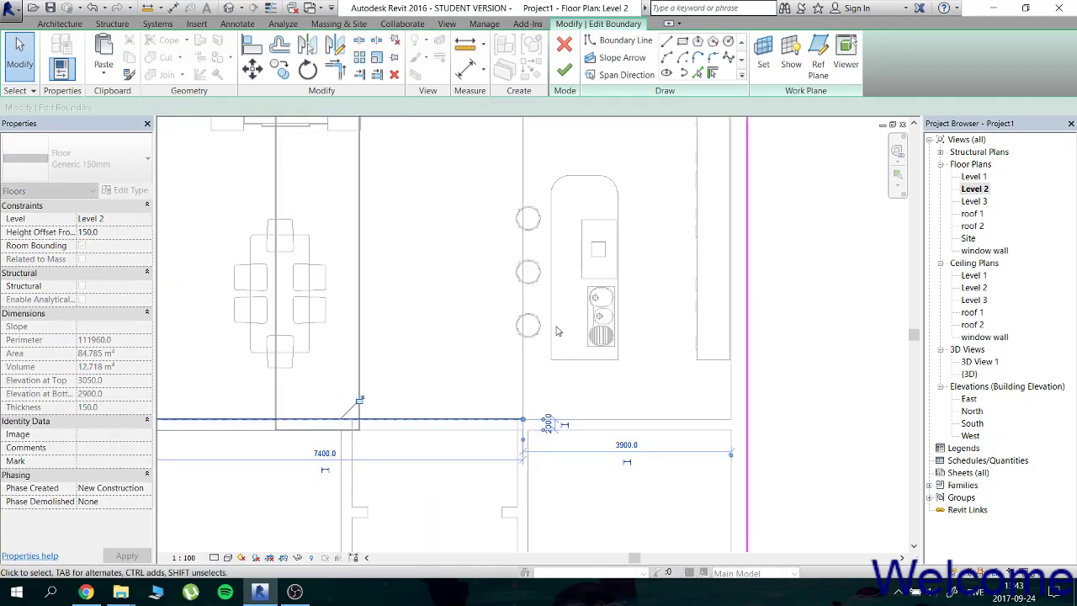
Pull the upper boundary line's right end back left to the wall corner.
{"action": "scroll", "coordinate": [569, 447], "scroll_direction": "up", "scroll_amount": 3}
{"action": "left_click", "coordinate": [673, 244]}
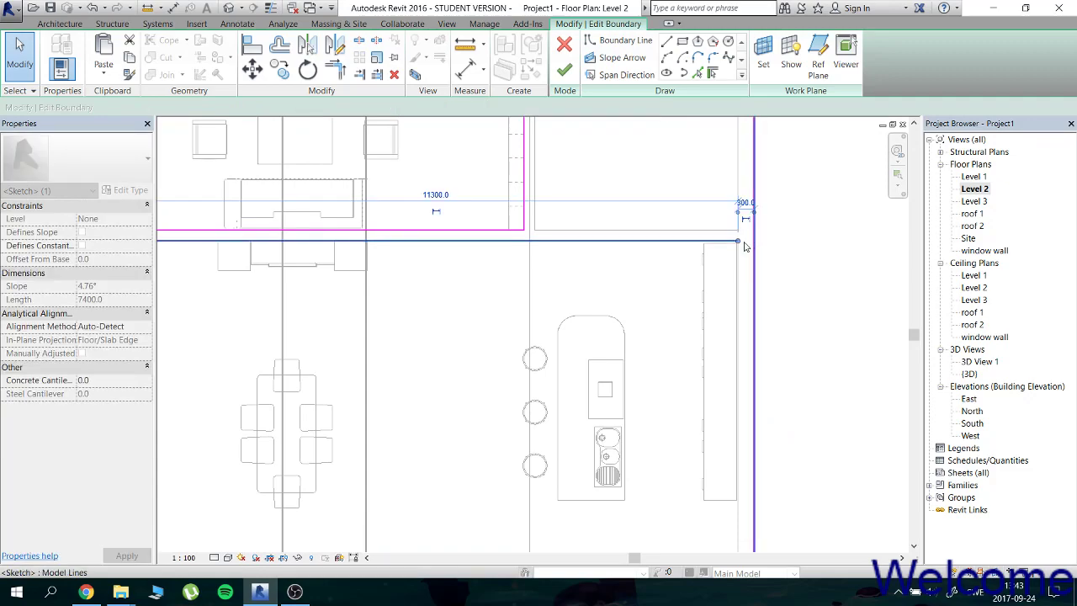
{"action": "left_click_drag", "start_coordinate": [738, 241], "coordinate": [532, 241]}
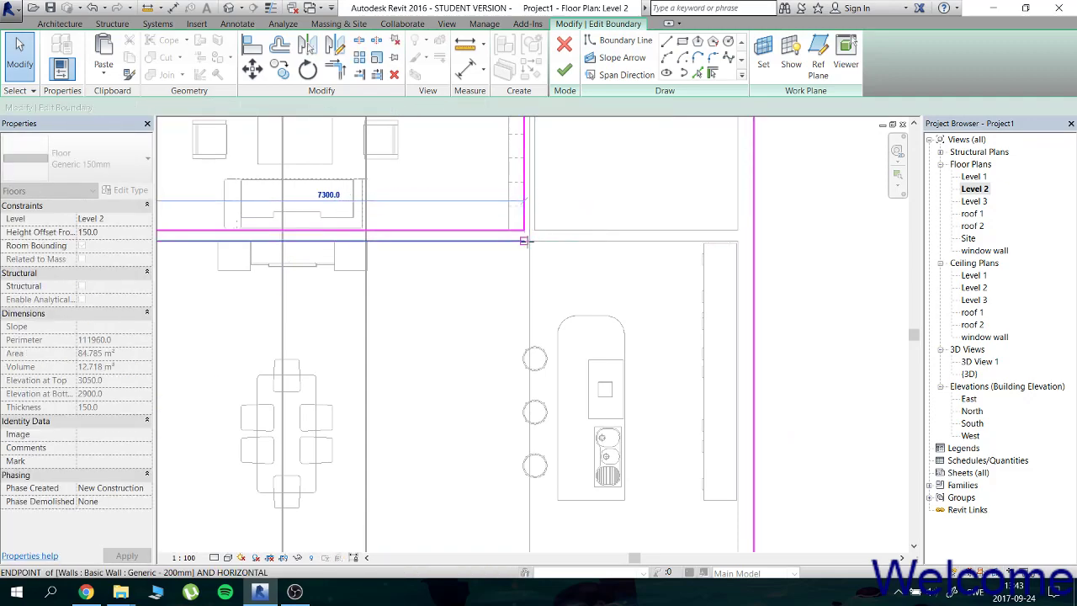
{"action": "scroll", "coordinate": [530, 241], "scroll_direction": "up", "scroll_amount": 2}
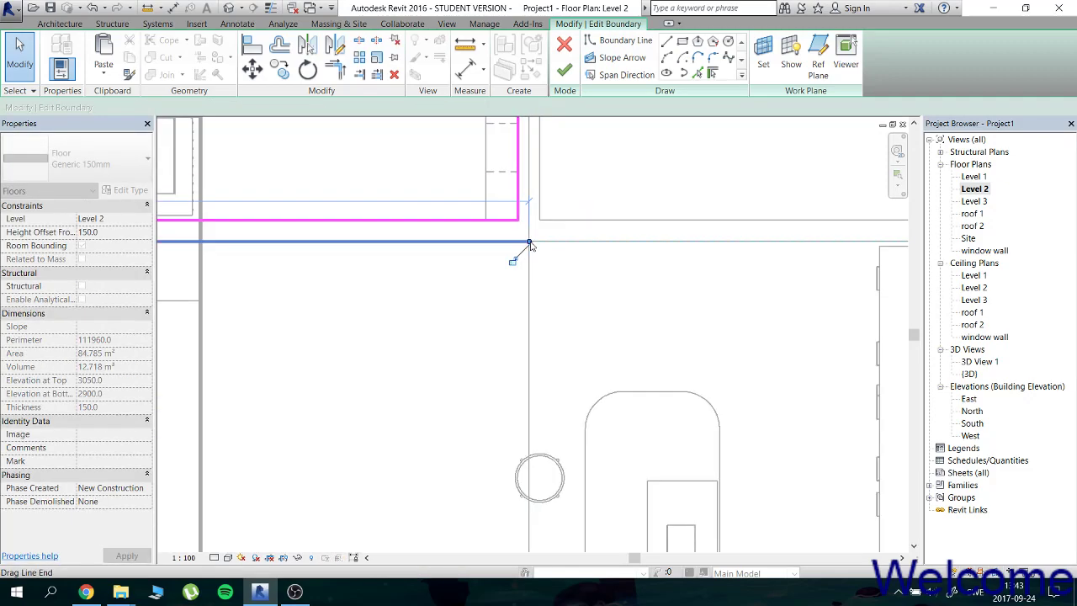
{"action": "left_click", "coordinate": [524, 242]}
{"action": "scroll", "coordinate": [572, 298], "scroll_direction": "down", "scroll_amount": 2}
{"action": "middle_click_drag", "start_coordinate": [685, 368], "coordinate": [634, 241]}
{"action": "scroll", "coordinate": [634, 241], "scroll_direction": "down", "scroll_amount": 1}
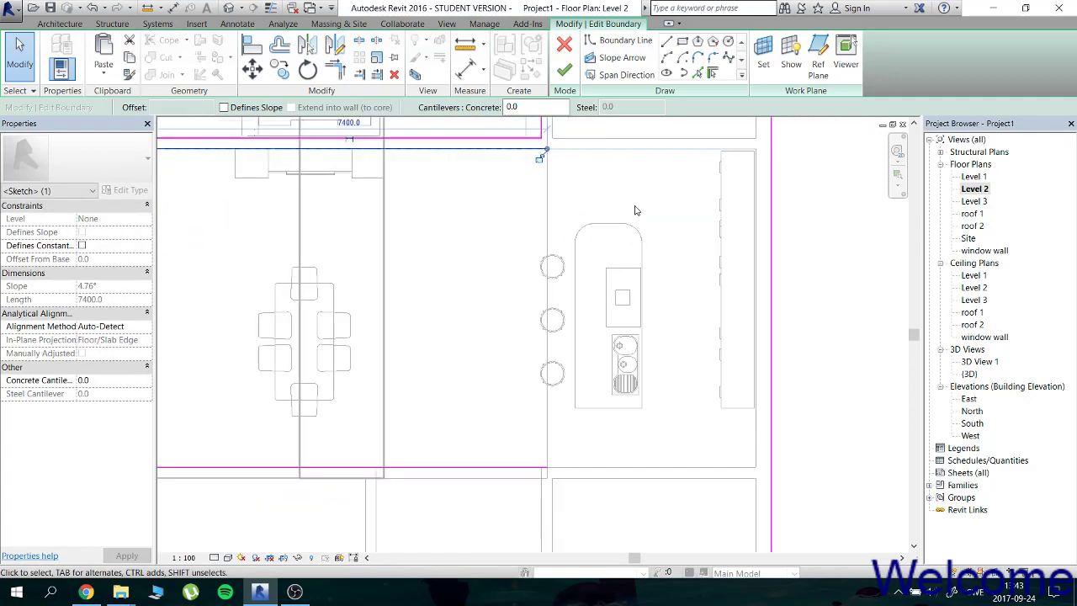
Draw a vertical boundary line closing the outline, finish the floor, and decline attaching walls.
{"action": "left_click", "coordinate": [666, 40]}
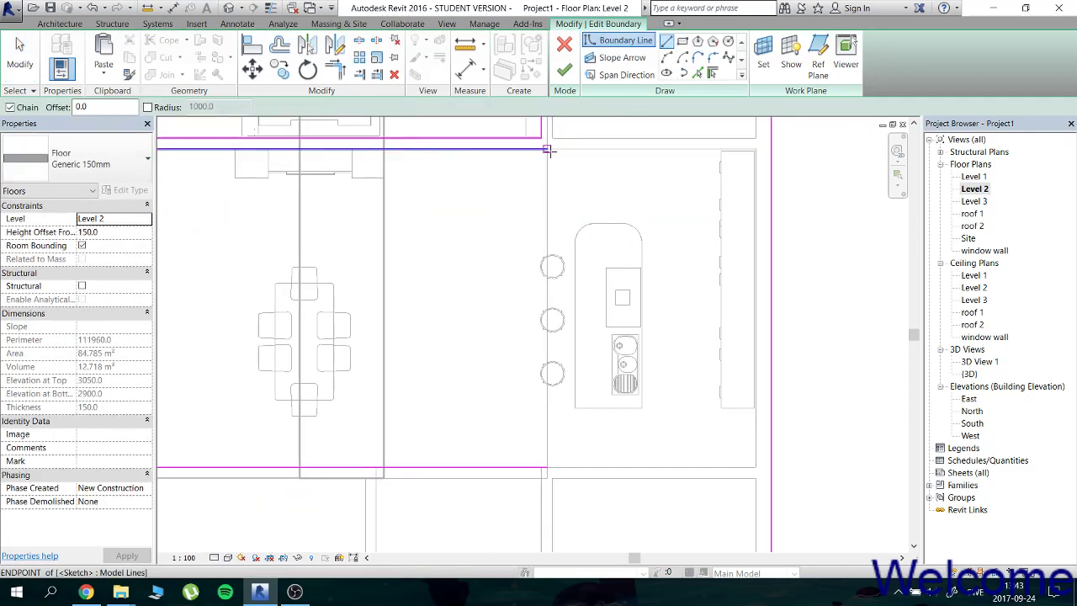
{"action": "left_click", "coordinate": [546, 150]}
{"action": "left_click", "coordinate": [546, 467]}
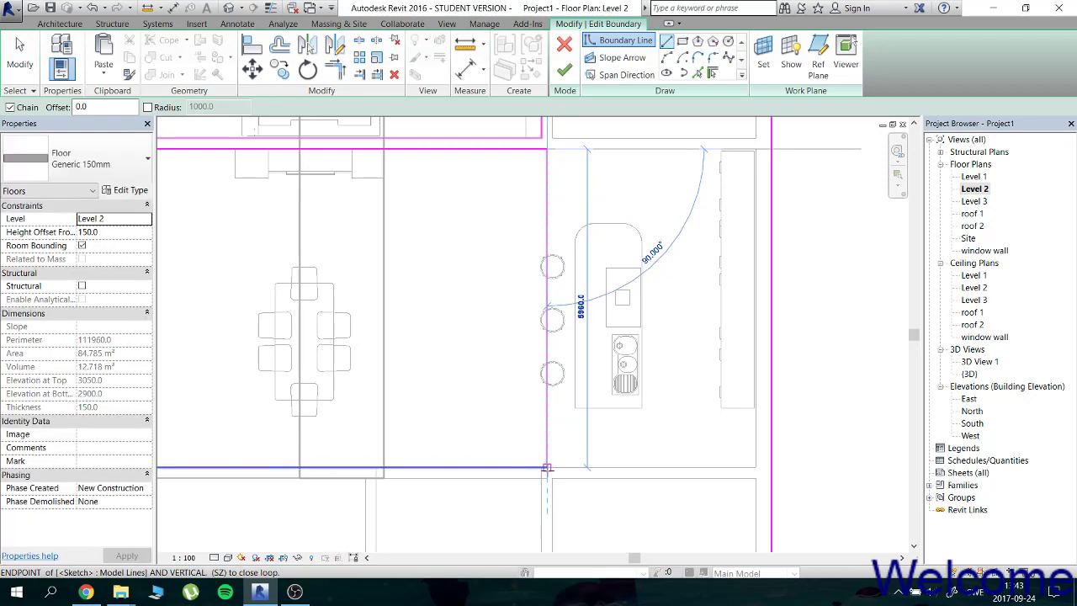
{"action": "left_click", "coordinate": [563, 70]}
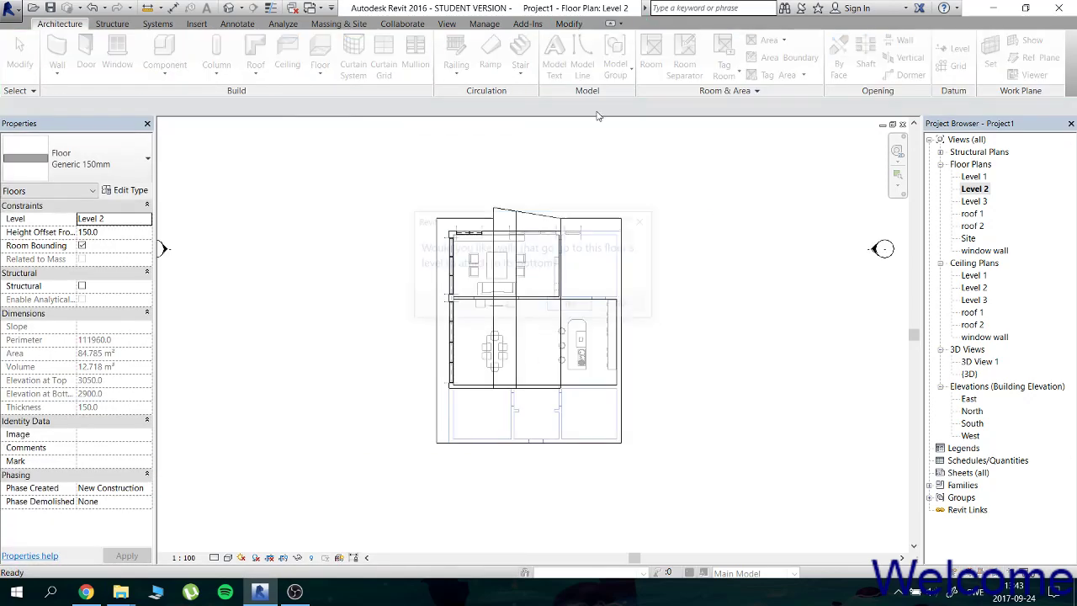
{"action": "left_click", "coordinate": [624, 305]}
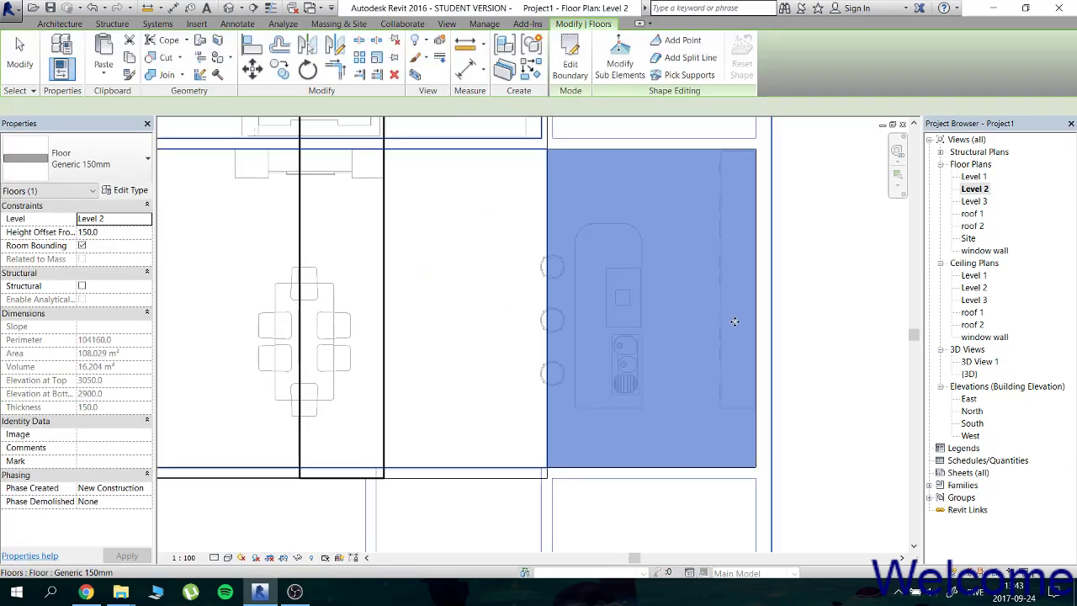
Check the finished 108.029 m² floor and select it in the default 3D view.
{"action": "left_click", "coordinate": [830, 294]}
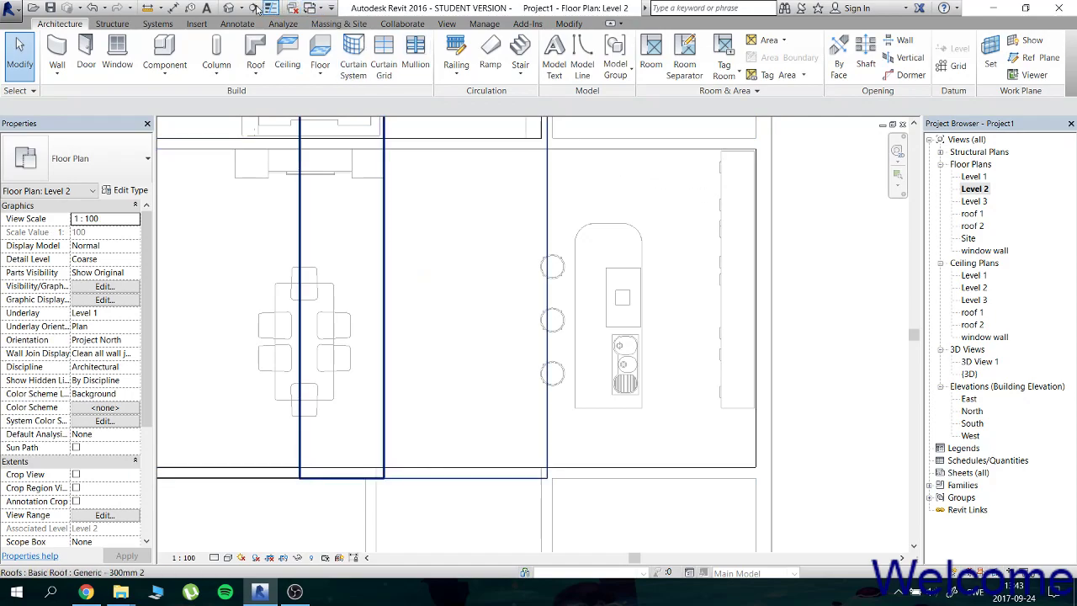
{"action": "left_click", "coordinate": [228, 8]}
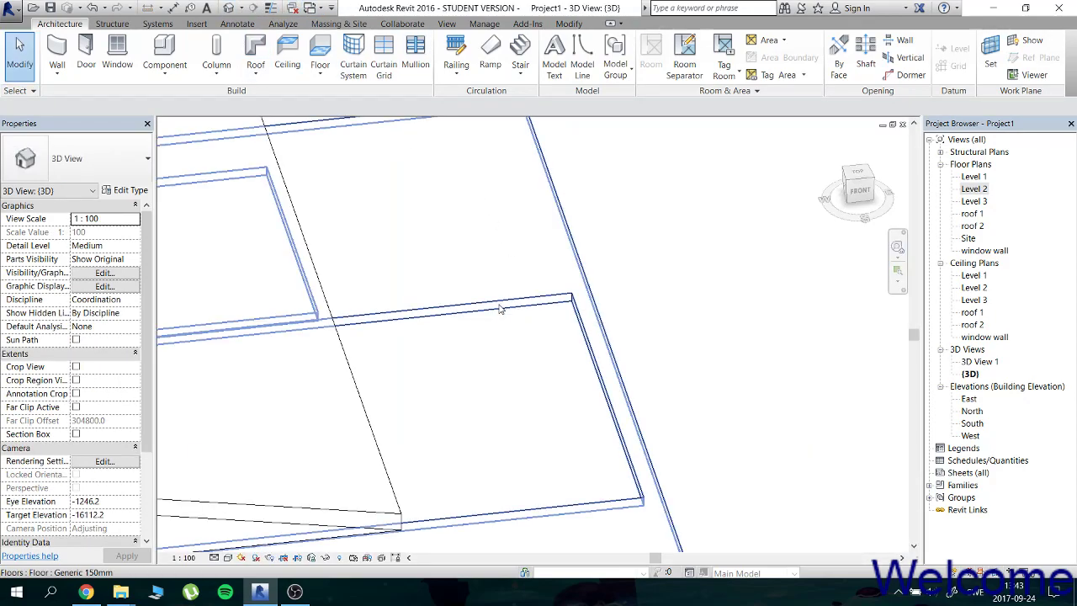
{"action": "left_click", "coordinate": [499, 309]}
In the Level 2 plan, delete the floor's right boundary line and shorten the top and bottom lines to 7400.
{"action": "double_click", "coordinate": [500, 309]}
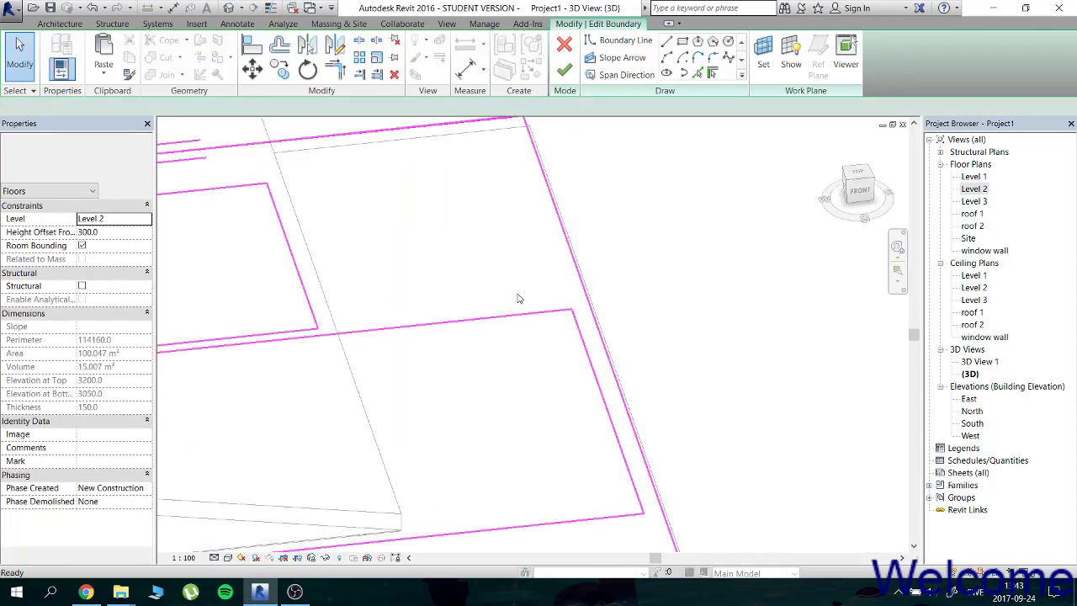
{"action": "double_click", "coordinate": [980, 190]}
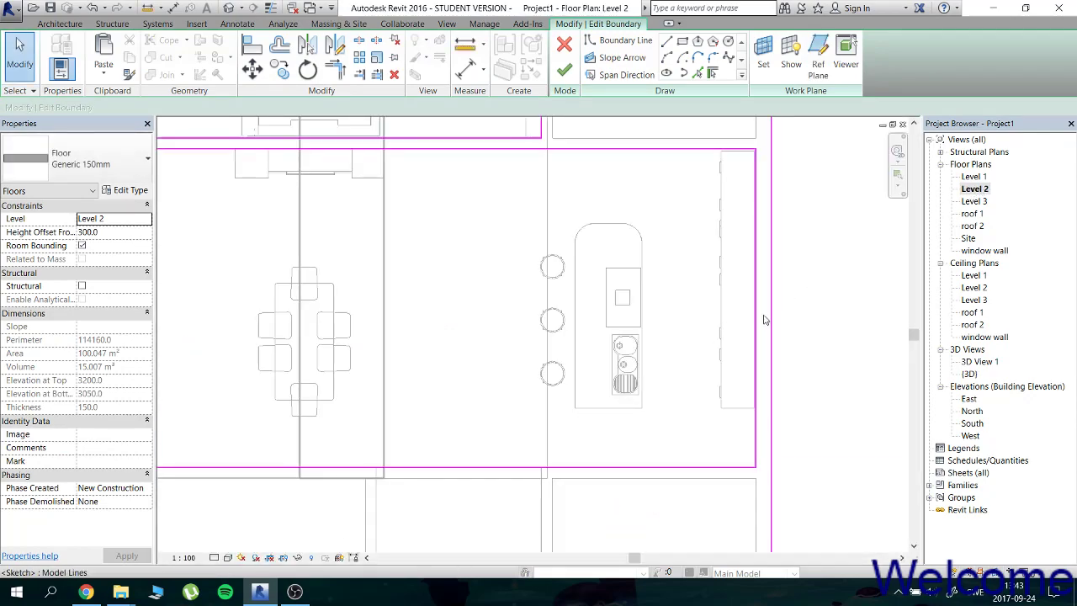
{"action": "left_click", "coordinate": [757, 324]}
{"action": "key", "text": "Delete"}
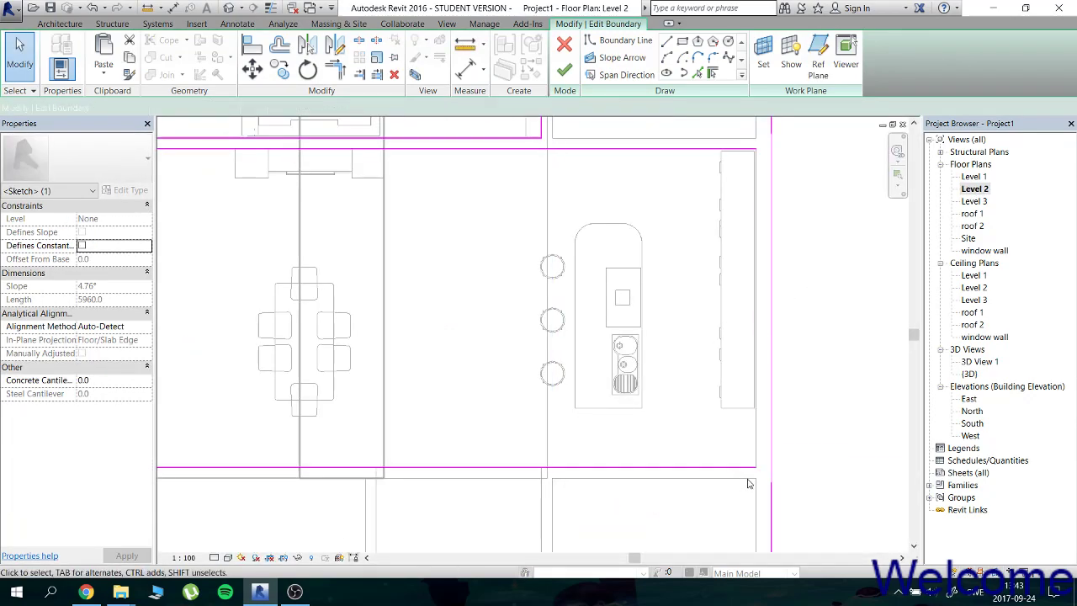
{"action": "left_click", "coordinate": [754, 468]}
{"action": "left_click_drag", "start_coordinate": [755, 468], "coordinate": [546, 467]}
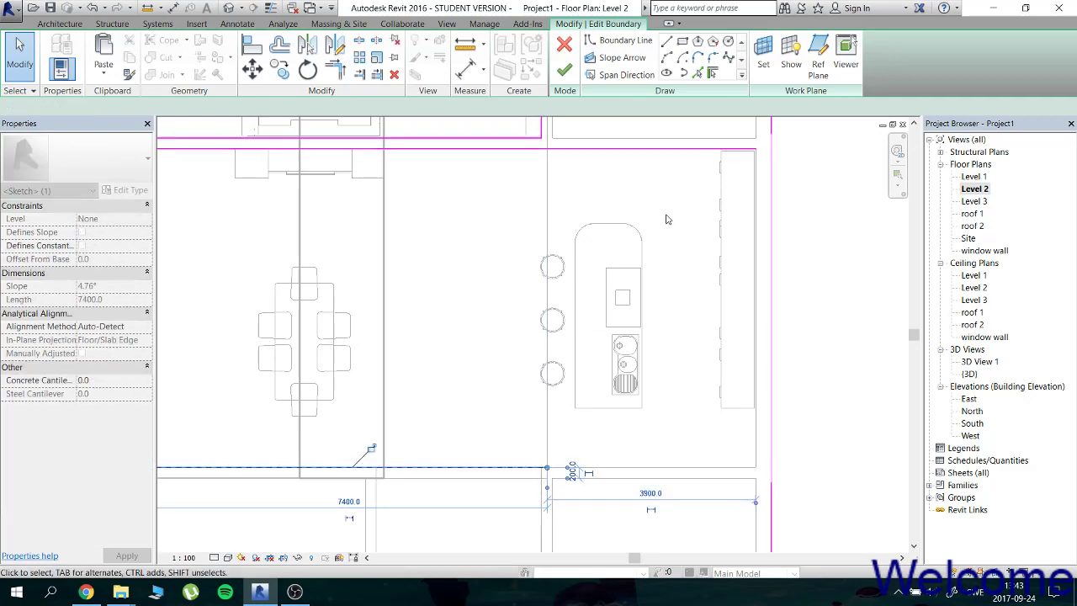
{"action": "left_click", "coordinate": [662, 162]}
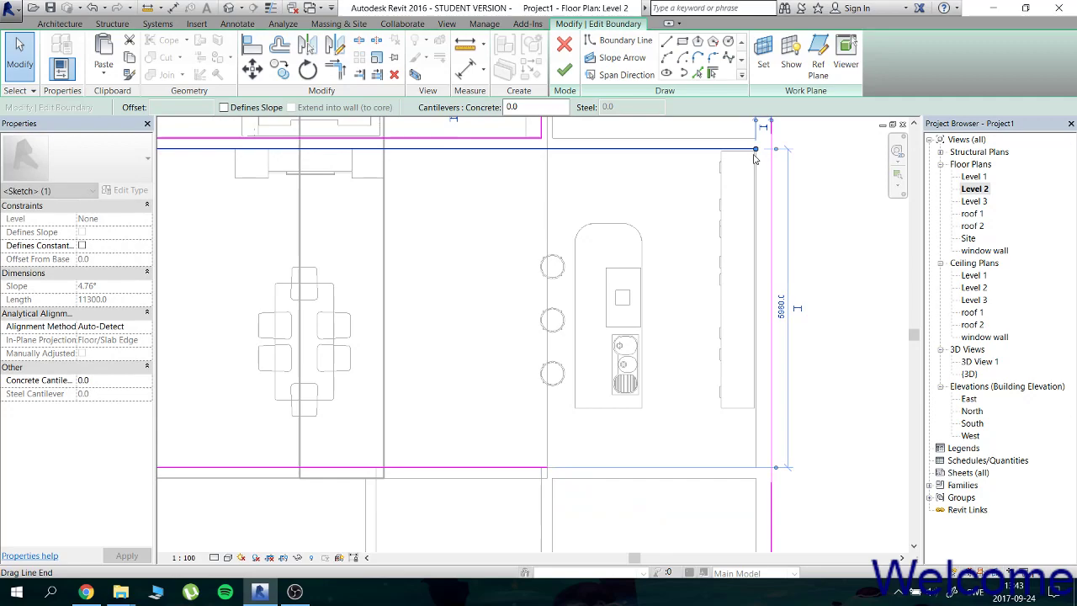
{"action": "left_click_drag", "start_coordinate": [754, 150], "coordinate": [547, 149]}
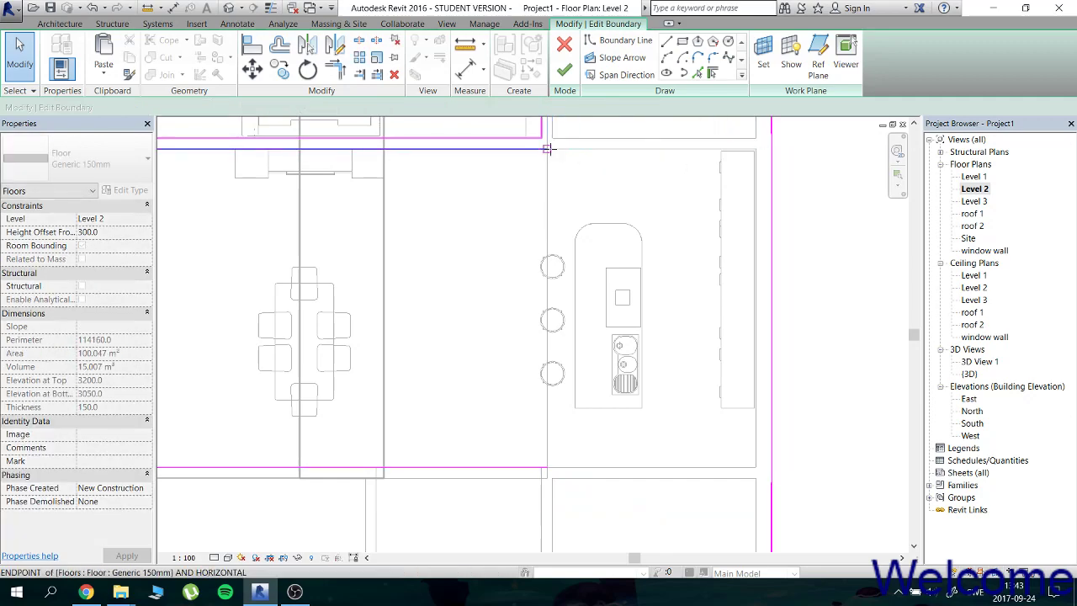
Draw a vertical boundary line (LI) closing the outline beside the kitchen island and finish the floor edit.
{"action": "key", "text": "l"}
{"action": "key", "text": "i"}
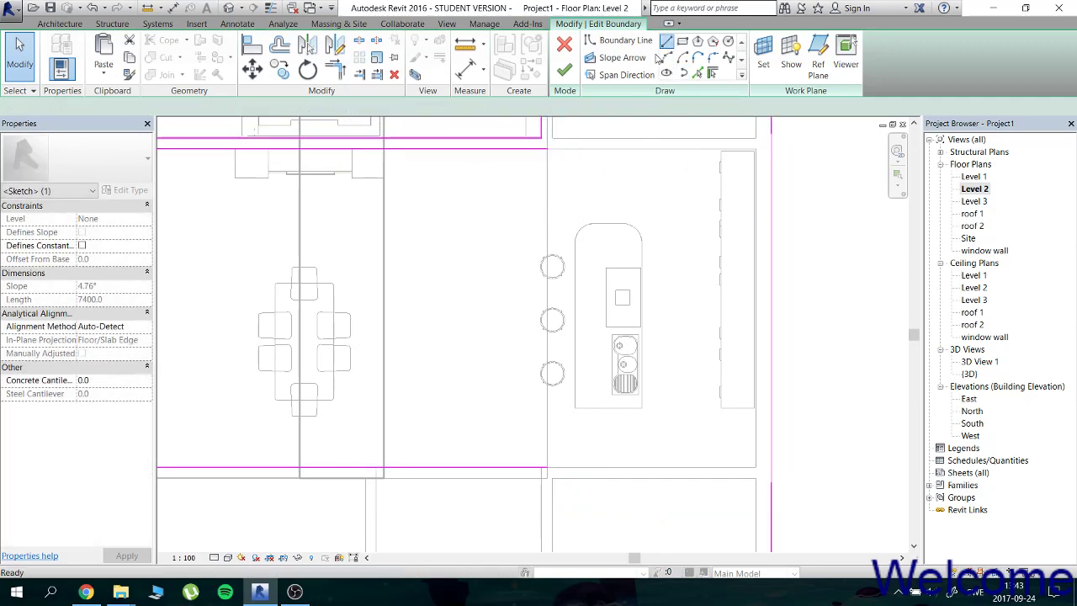
{"action": "left_click", "coordinate": [551, 156]}
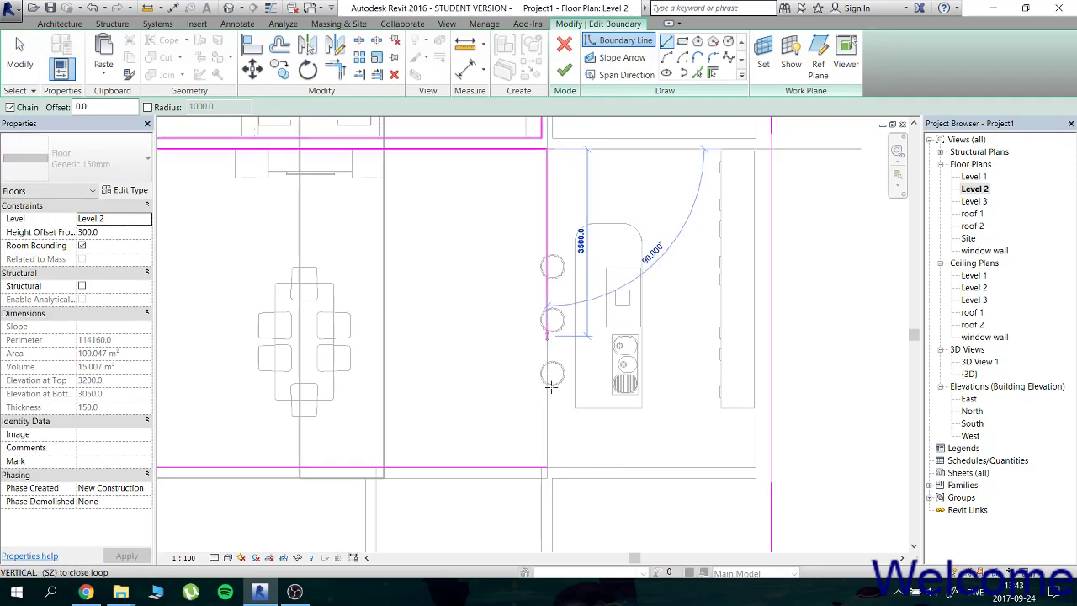
{"action": "left_click", "coordinate": [547, 467]}
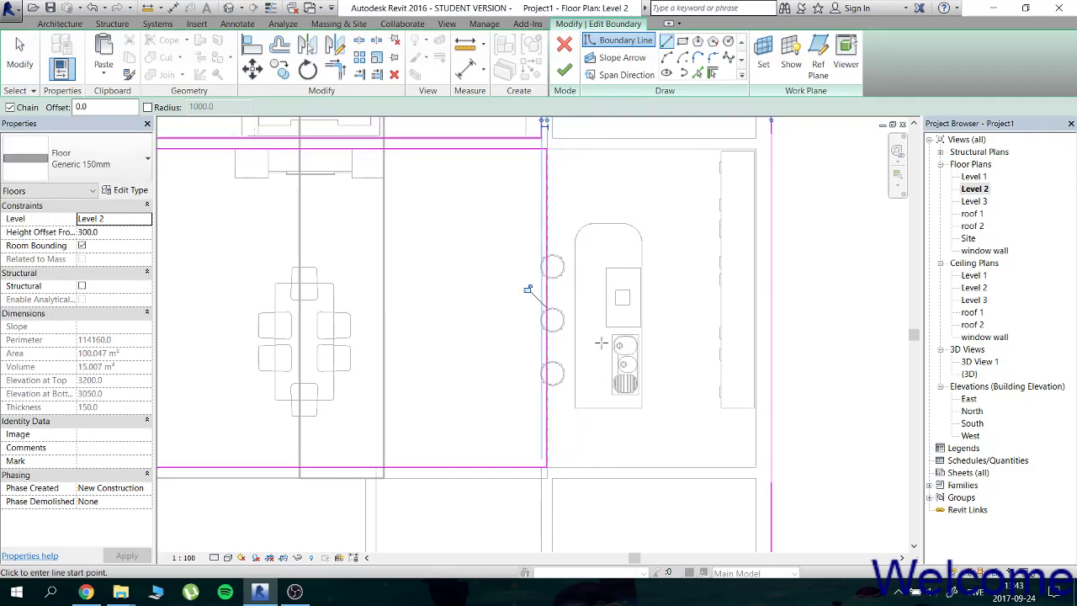
{"action": "left_click", "coordinate": [565, 71]}
{"action": "left_click", "coordinate": [846, 269]}
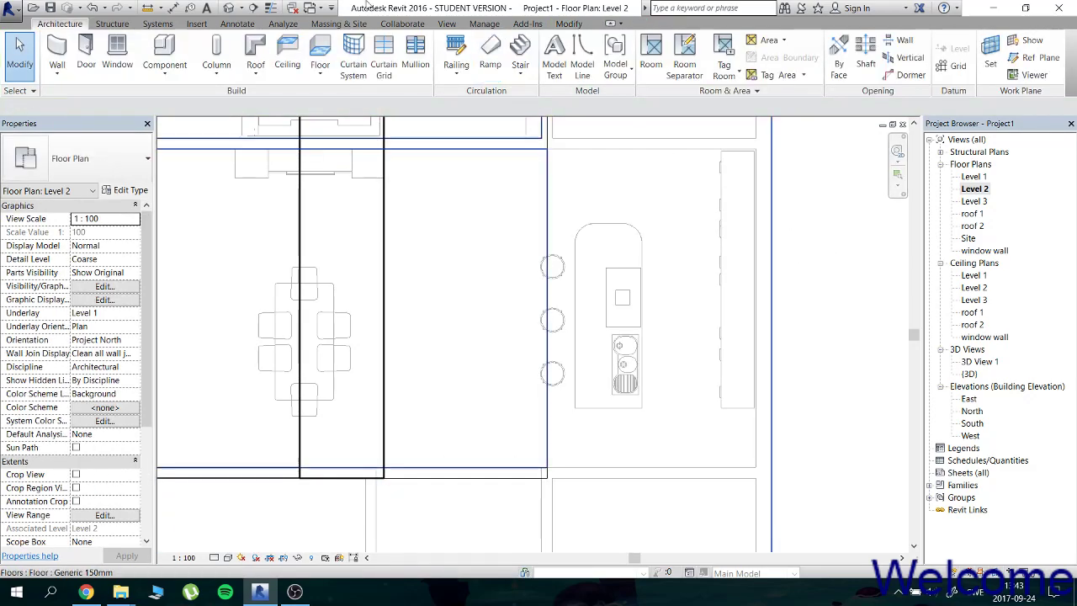
{"action": "left_click", "coordinate": [291, 10]}
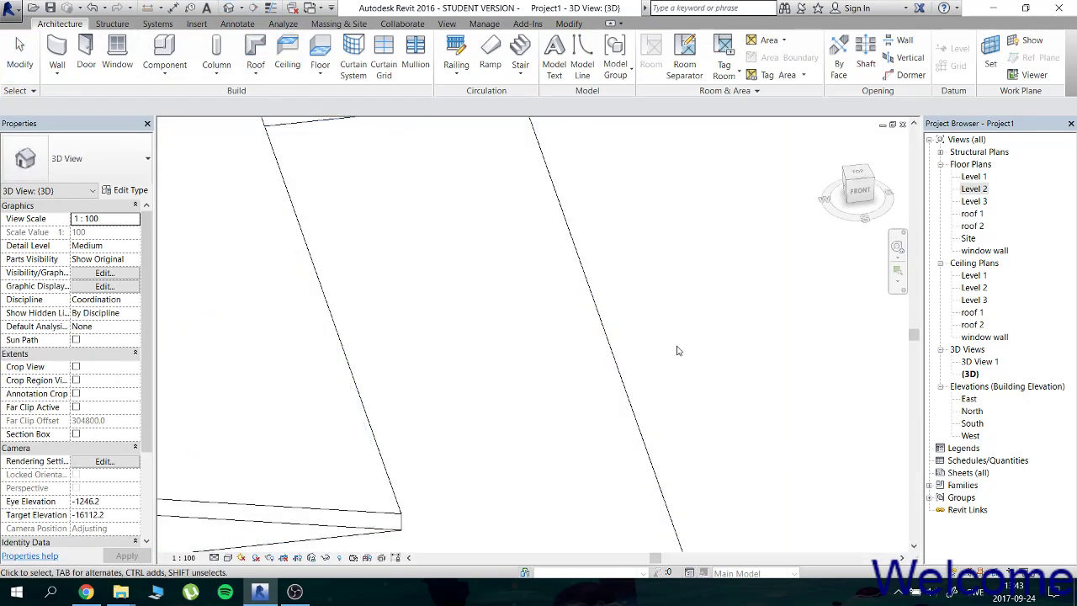
{"action": "middle_click_drag", "start_coordinate": [695, 361], "coordinate": [675, 231], "text": "shift"}
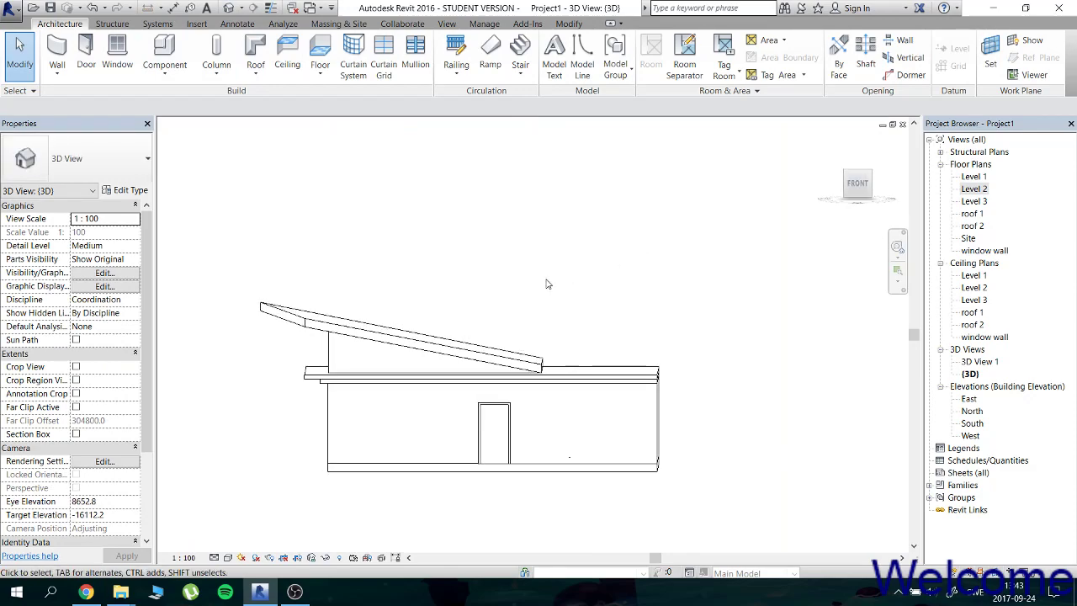
{"action": "middle_click_drag", "start_coordinate": [546, 284], "coordinate": [585, 283]}
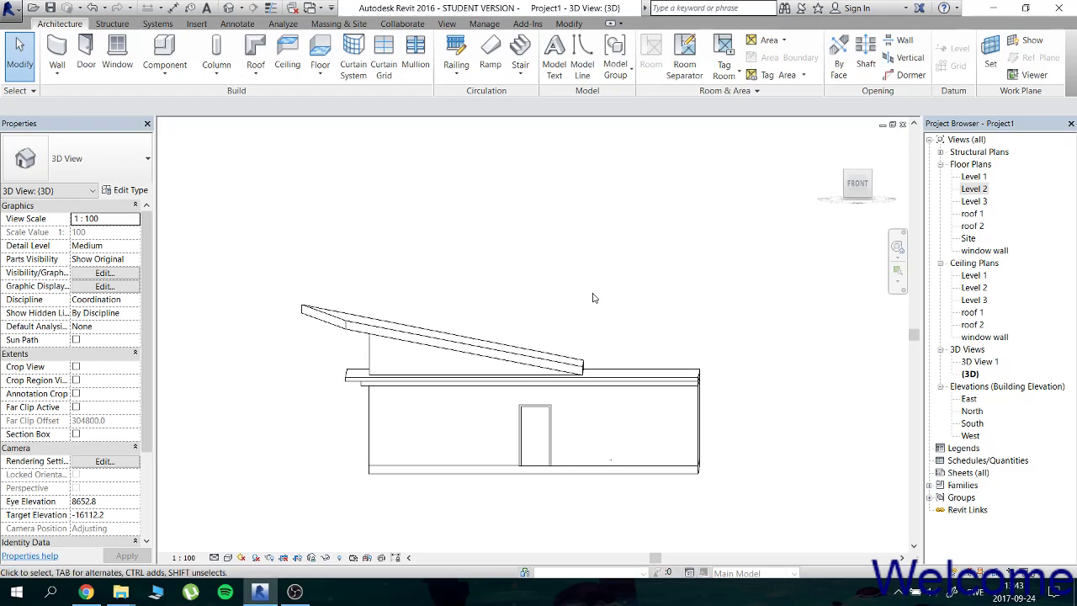
{"action": "middle_click_drag", "start_coordinate": [601, 304], "coordinate": [665, 293], "text": "shift"}
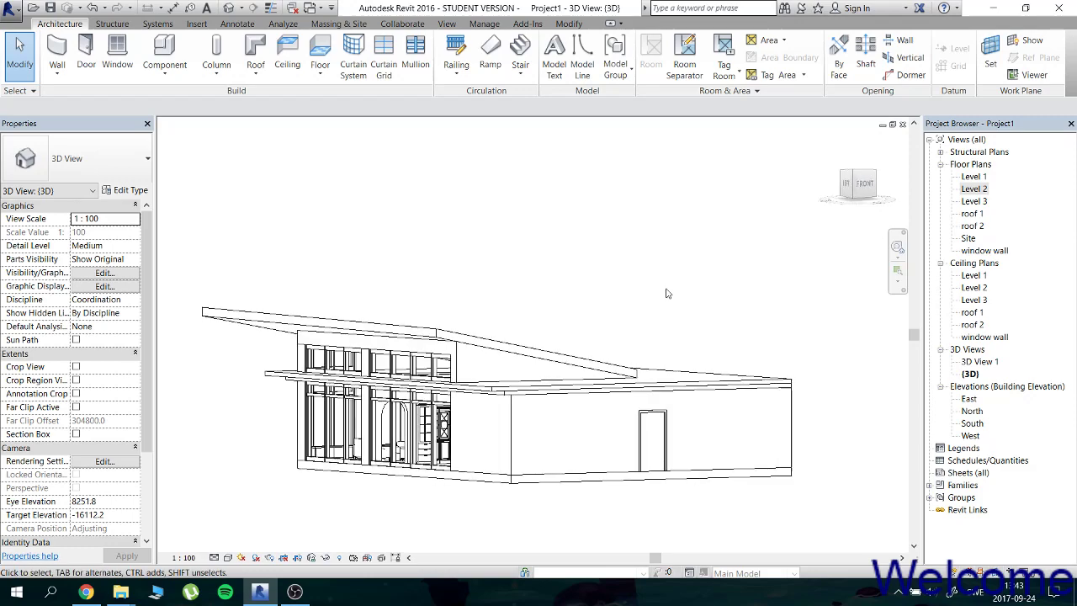
{"action": "middle_click_drag", "start_coordinate": [676, 278], "coordinate": [608, 271], "text": "shift"}
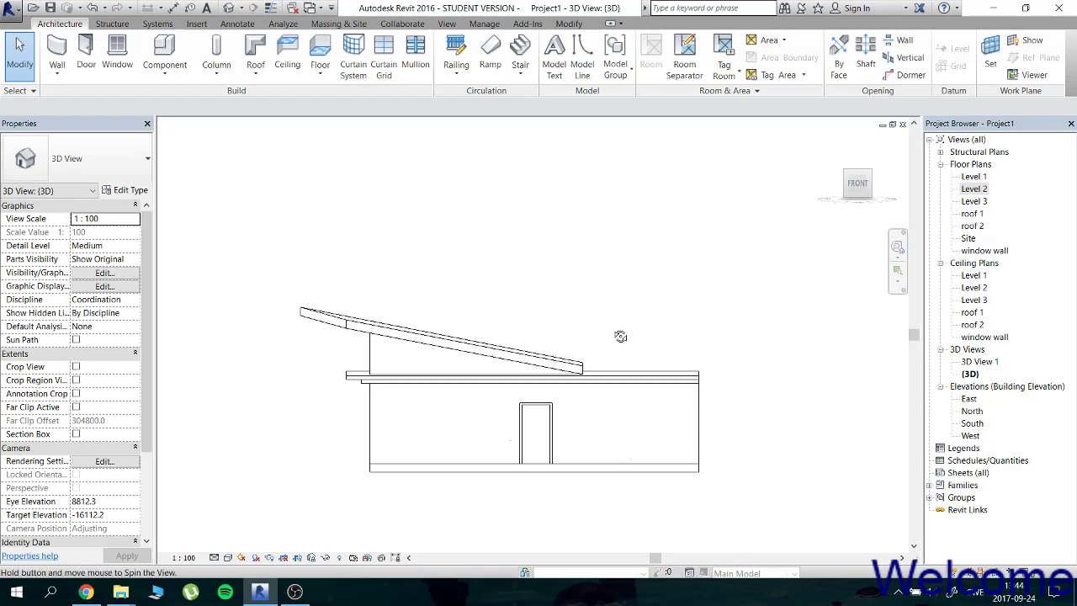
{"action": "middle_click_drag", "start_coordinate": [555, 331], "coordinate": [722, 366], "text": "shift"}
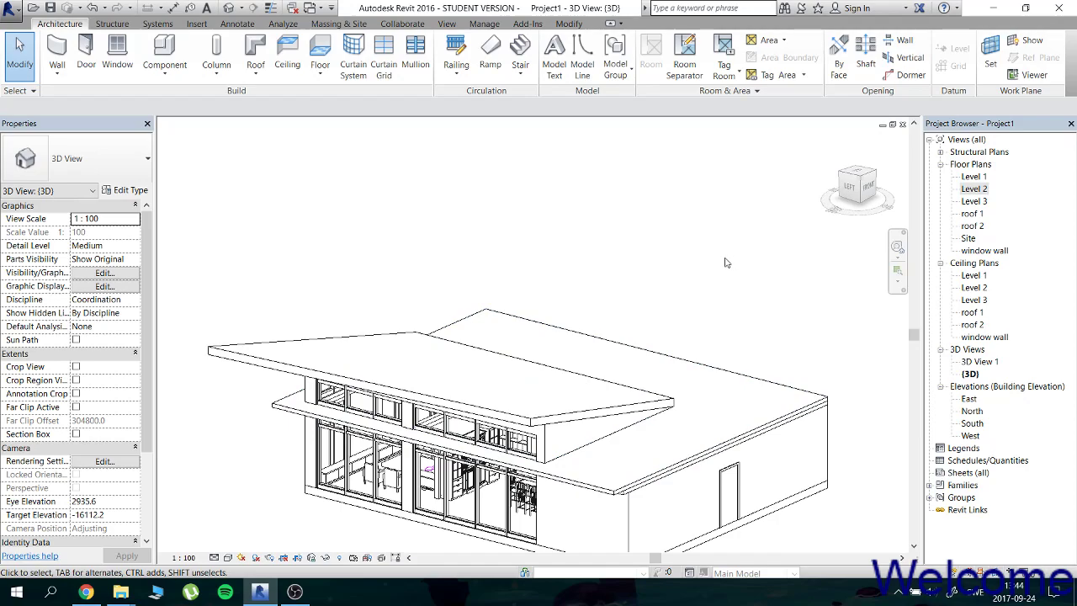
{"action": "mouse_move", "coordinate": [726, 262]}
{"action": "middle_mouse_down", "text": "shift"}
{"action": "mouse_move", "coordinate": [608, 234]}
{"action": "mouse_move", "coordinate": [590, 215]}
{"action": "middle_mouse_up", "text": "shift"}
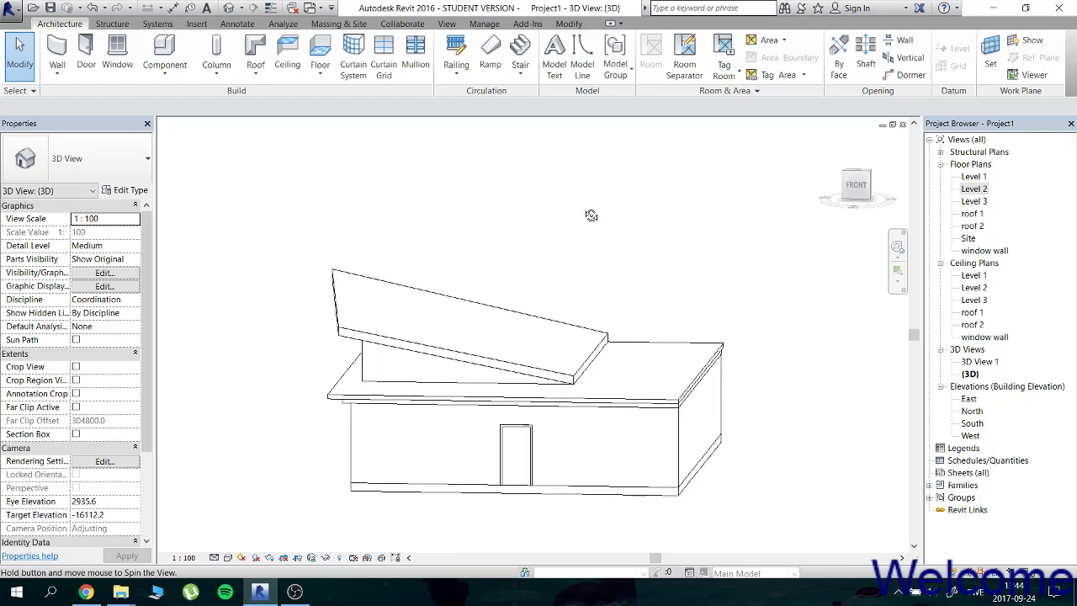
{"action": "middle_click_drag", "start_coordinate": [592, 218], "coordinate": [594, 268], "text": "shift"}
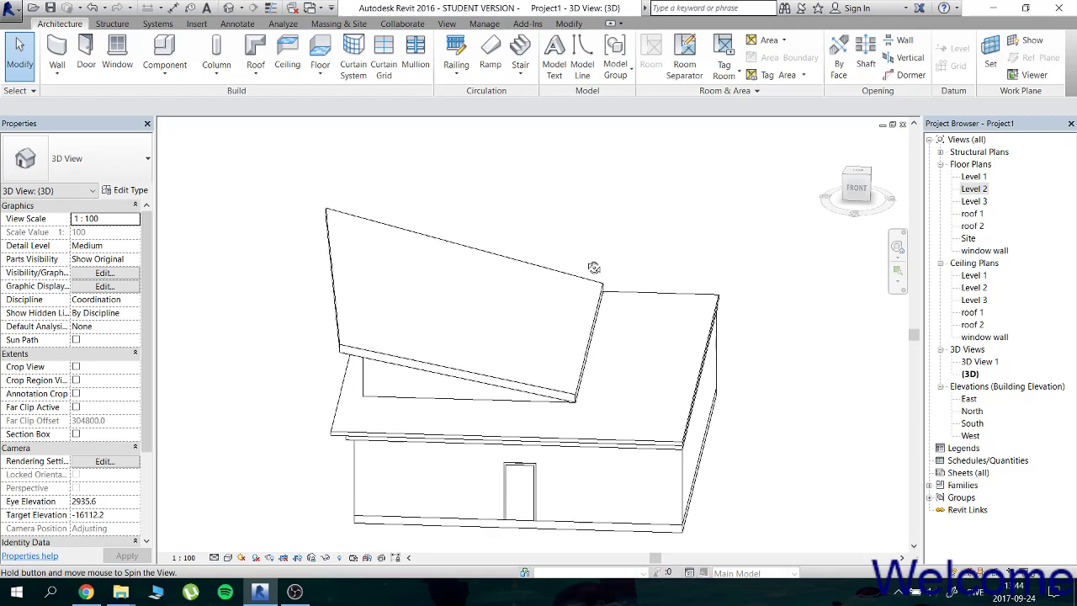
{"action": "scroll", "coordinate": [586, 264], "scroll_direction": "down", "scroll_amount": 1}
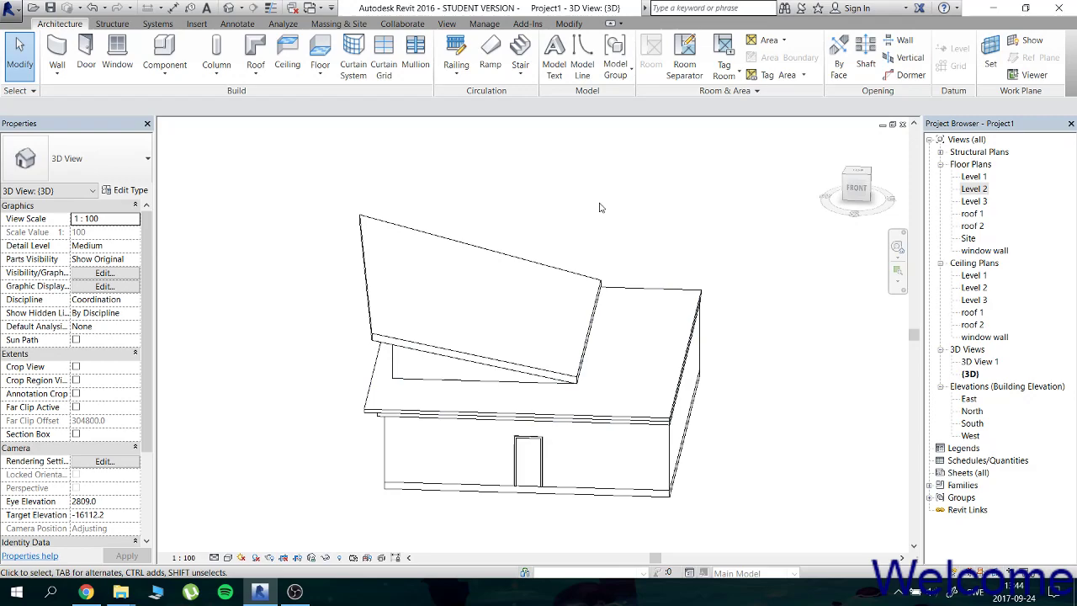
{"action": "mouse_move", "coordinate": [599, 208]}
{"action": "middle_mouse_down", "text": "shift"}
{"action": "mouse_move", "coordinate": [627, 210]}
{"action": "mouse_move", "coordinate": [628, 237]}
{"action": "mouse_move", "coordinate": [592, 300]}
{"action": "mouse_move", "coordinate": [661, 244]}
{"action": "mouse_move", "coordinate": [602, 201]}
{"action": "middle_mouse_up", "text": "shift"}
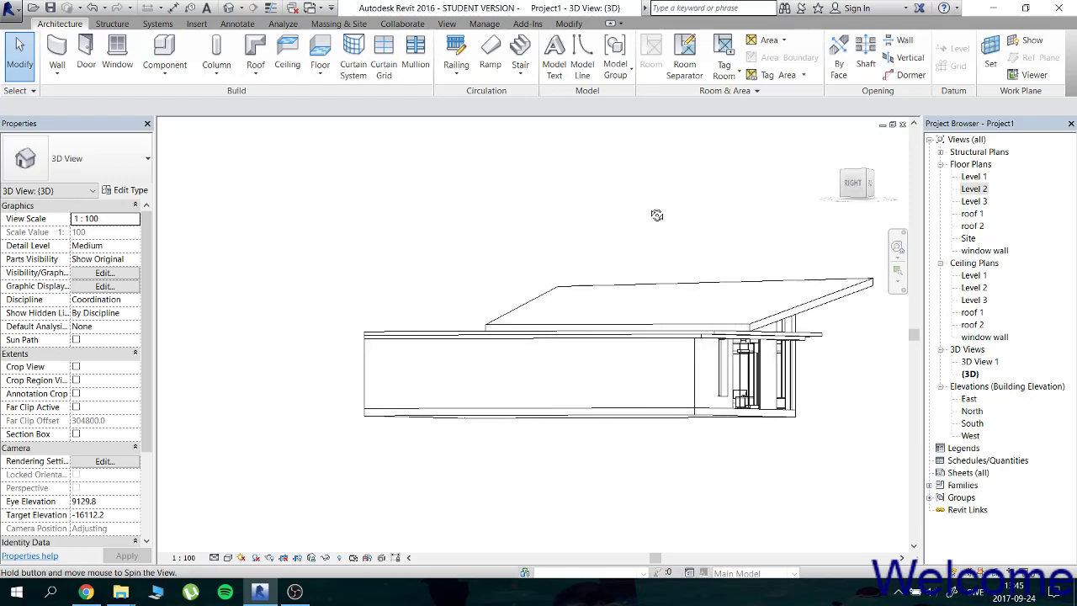
Orbit the 3D house to inspect its corners, front door and roof from several angles.
{"action": "middle_click_drag", "start_coordinate": [603, 201], "coordinate": [708, 280], "text": "shift"}
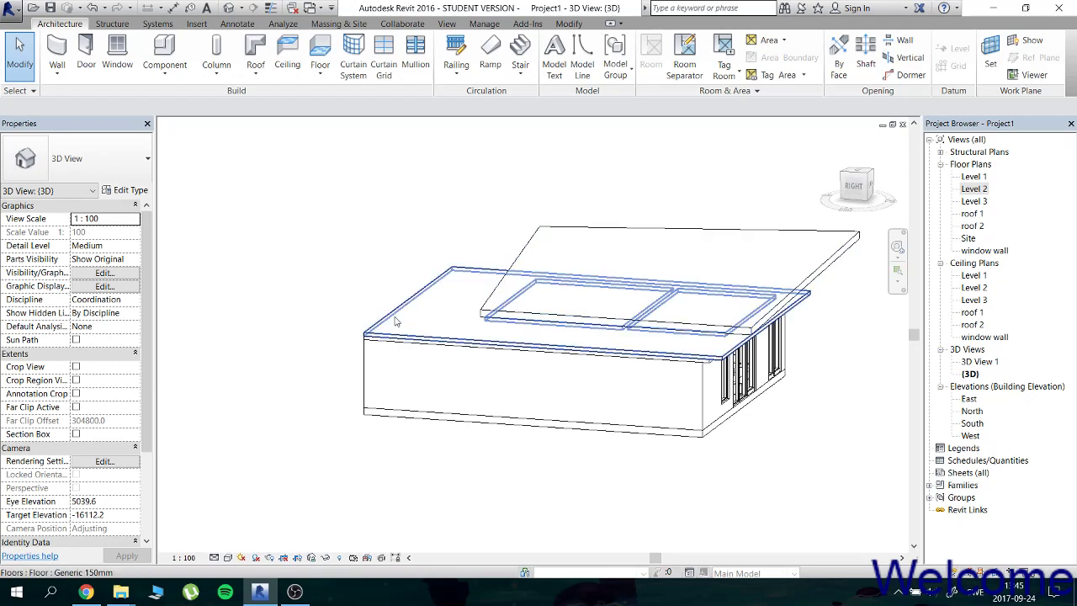
{"action": "mouse_move", "coordinate": [395, 320]}
{"action": "middle_mouse_down", "text": "shift"}
{"action": "mouse_move", "coordinate": [600, 250]}
{"action": "mouse_move", "coordinate": [656, 293]}
{"action": "middle_mouse_up", "text": "shift"}
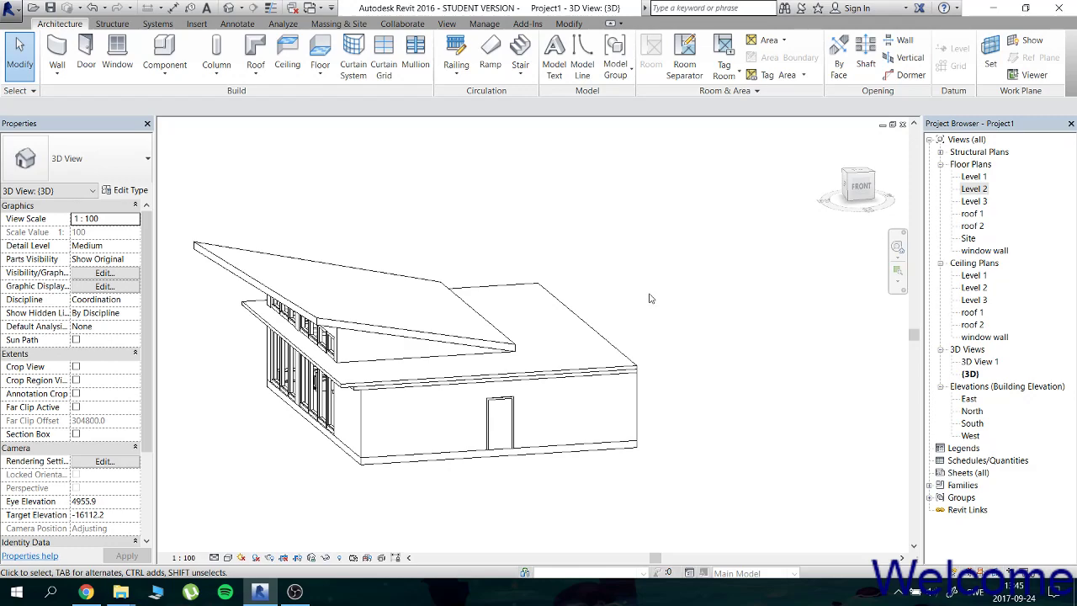
{"action": "middle_click_drag", "start_coordinate": [650, 298], "coordinate": [526, 295], "text": "shift"}
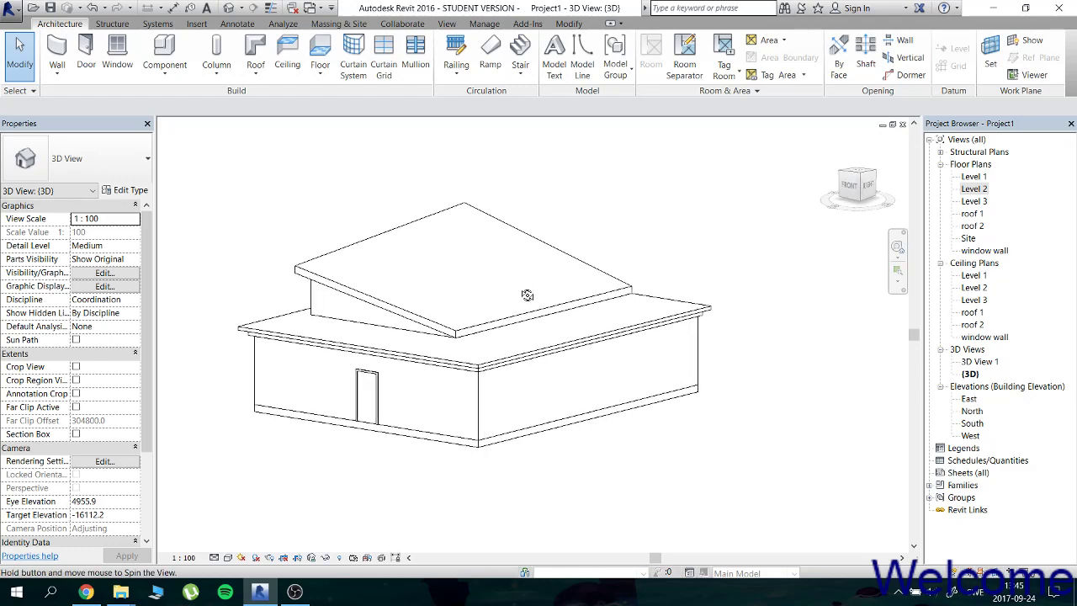
{"action": "middle_click_drag", "start_coordinate": [527, 295], "coordinate": [571, 423], "text": "shift"}
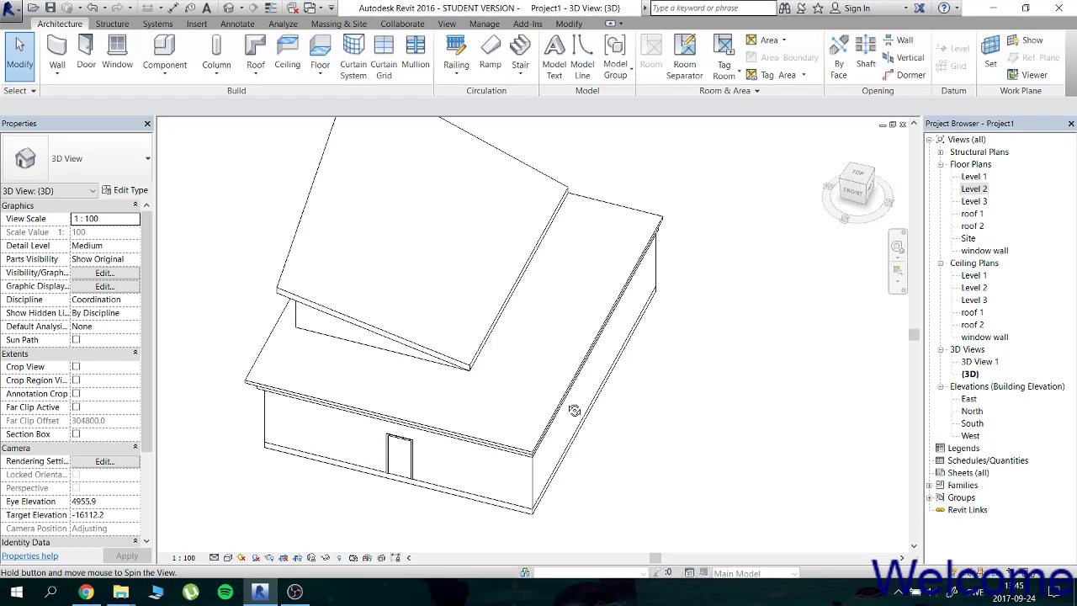
{"action": "mouse_move", "coordinate": [574, 409]}
{"action": "middle_mouse_down", "text": "shift"}
{"action": "mouse_move", "coordinate": [694, 314]}
{"action": "mouse_move", "coordinate": [721, 259]}
{"action": "middle_mouse_up", "text": "shift"}
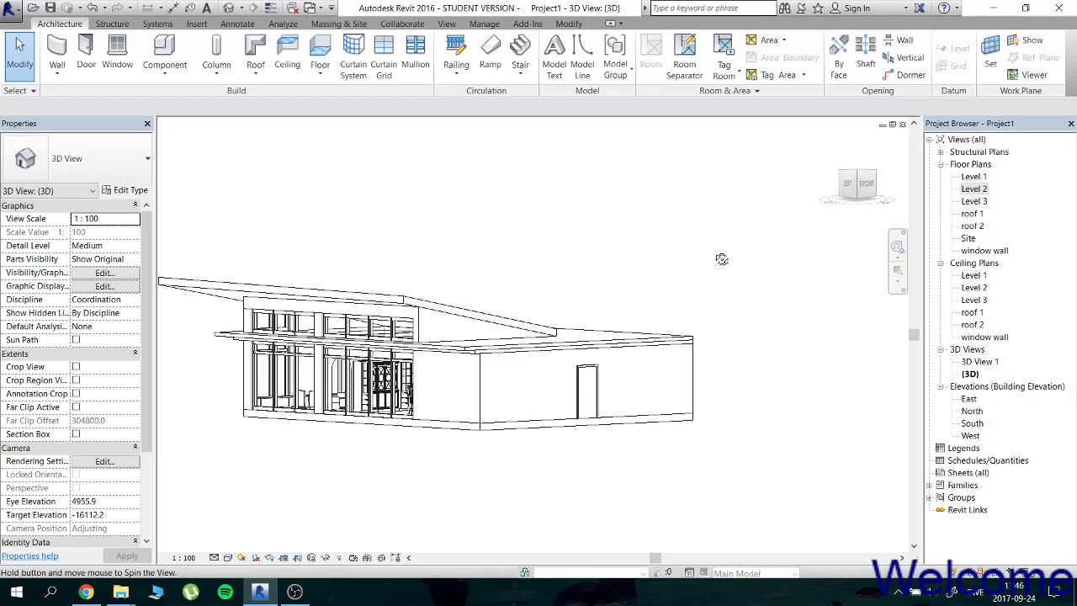
{"action": "mouse_move", "coordinate": [722, 259]}
{"action": "middle_mouse_down", "text": "shift"}
{"action": "mouse_move", "coordinate": [681, 289]}
{"action": "mouse_move", "coordinate": [625, 303]}
{"action": "mouse_move", "coordinate": [711, 327]}
{"action": "mouse_move", "coordinate": [690, 314]}
{"action": "mouse_move", "coordinate": [519, 329]}
{"action": "mouse_move", "coordinate": [429, 185]}
{"action": "mouse_move", "coordinate": [649, 178]}
{"action": "mouse_move", "coordinate": [694, 153]}
{"action": "mouse_move", "coordinate": [693, 169]}
{"action": "middle_mouse_up", "text": "shift"}
{"action": "mouse_move", "coordinate": [673, 238]}
{"action": "middle_mouse_down", "text": "shift"}
{"action": "mouse_move", "coordinate": [684, 180]}
{"action": "mouse_move", "coordinate": [748, 186]}
{"action": "mouse_move", "coordinate": [751, 224]}
{"action": "mouse_move", "coordinate": [468, 211]}
{"action": "mouse_move", "coordinate": [529, 213]}
{"action": "middle_mouse_up", "text": "shift"}
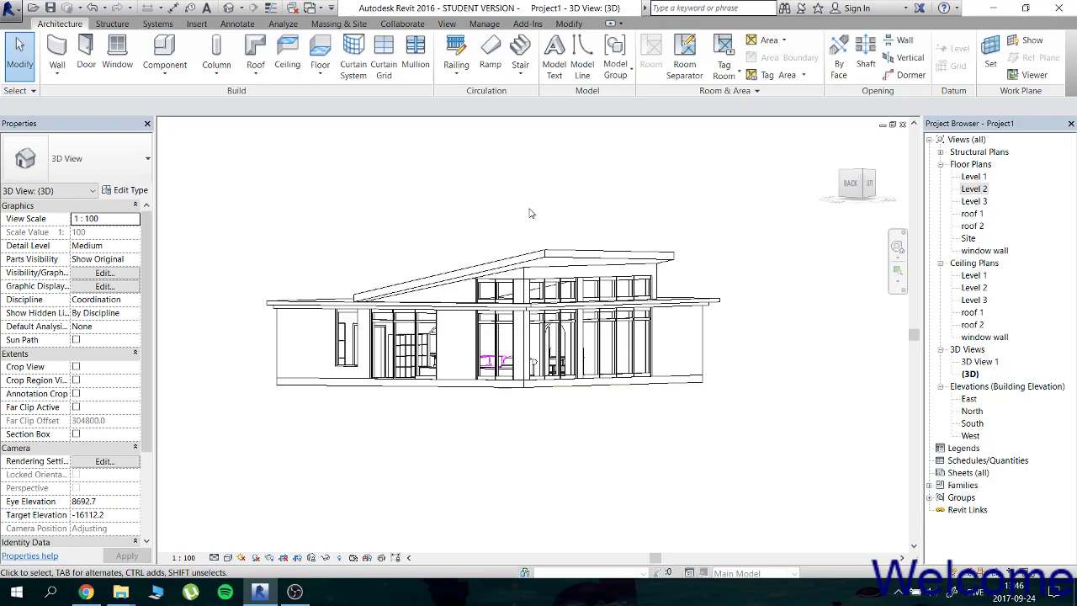
{"action": "mouse_move", "coordinate": [529, 213]}
{"action": "middle_mouse_down", "text": "shift"}
{"action": "mouse_move", "coordinate": [536, 228]}
{"action": "mouse_move", "coordinate": [454, 281]}
{"action": "mouse_move", "coordinate": [484, 312]}
{"action": "mouse_move", "coordinate": [477, 308]}
{"action": "middle_mouse_up", "text": "shift"}
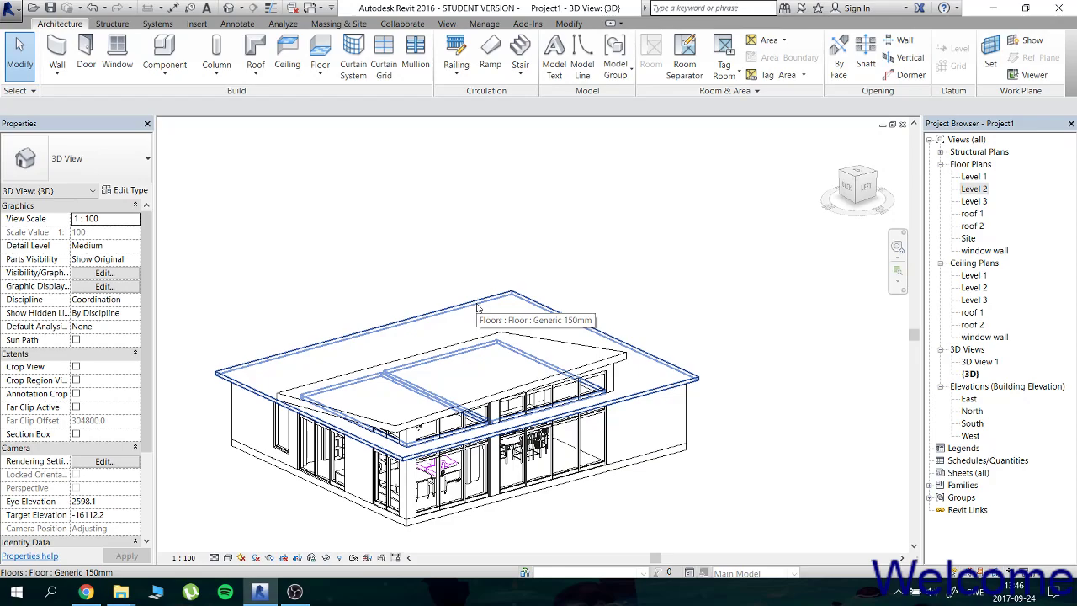
{"action": "mouse_move", "coordinate": [476, 307]}
{"action": "middle_mouse_down", "text": "shift"}
{"action": "mouse_move", "coordinate": [758, 166]}
{"action": "mouse_move", "coordinate": [542, 185]}
{"action": "middle_mouse_up", "text": "shift"}
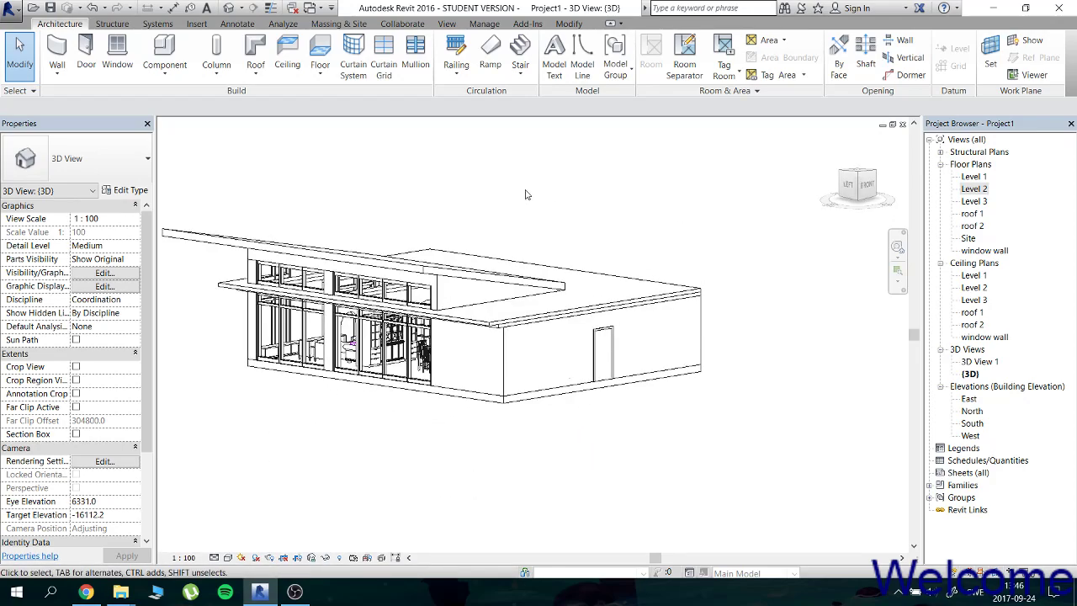
Zoom toward the glazed facade and upper-level windows, then open the Level 2 floor plan.
{"action": "middle_click_drag", "start_coordinate": [589, 183], "coordinate": [473, 233], "text": "shift"}
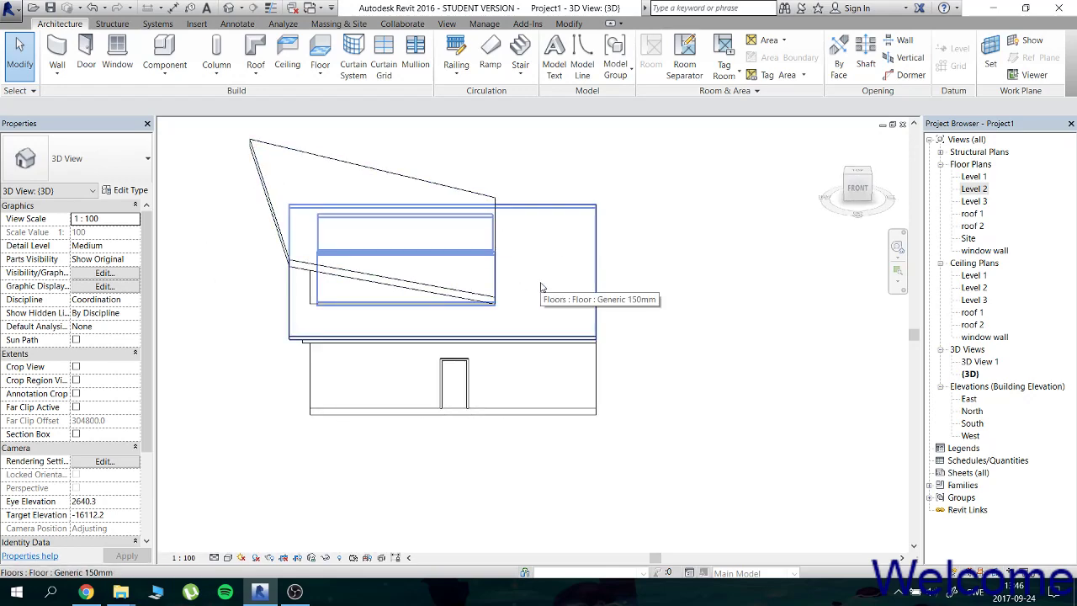
{"action": "middle_click_drag", "start_coordinate": [300, 304], "coordinate": [437, 295], "text": "shift"}
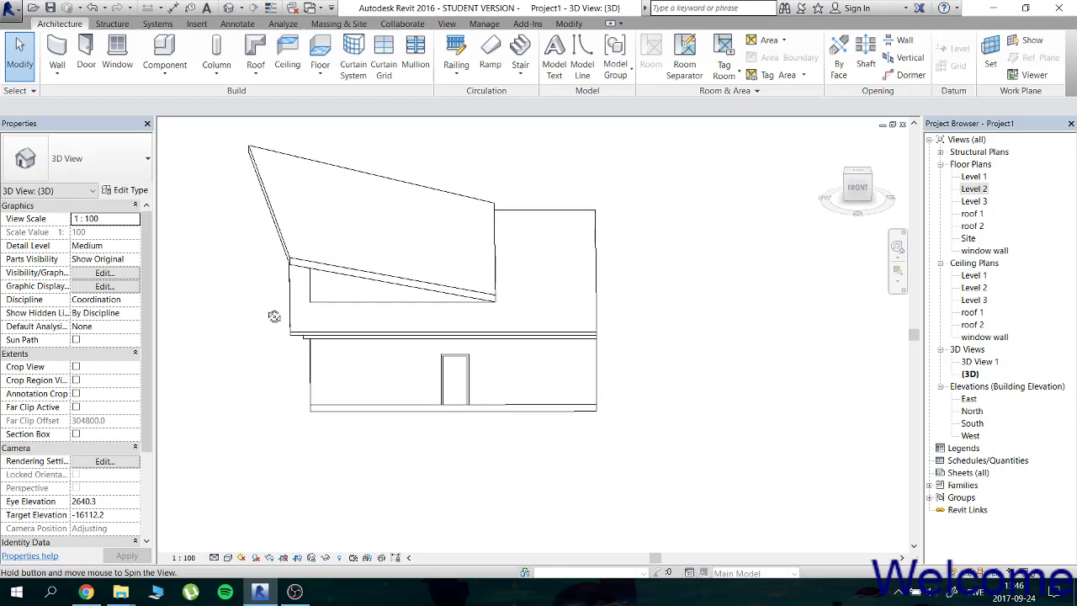
{"action": "middle_click_drag", "start_coordinate": [300, 302], "coordinate": [330, 308], "text": "shift"}
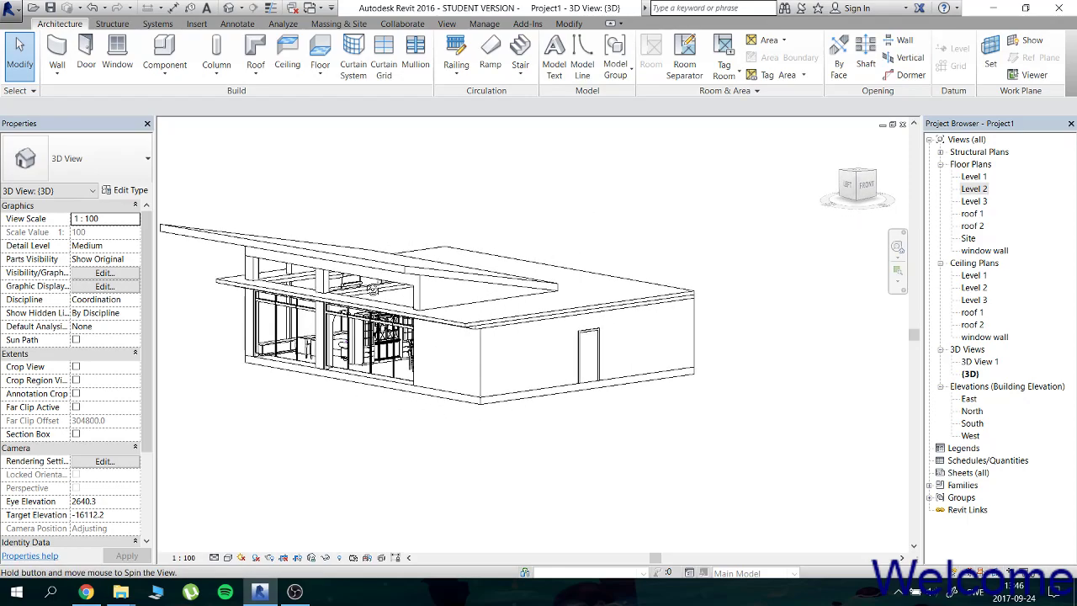
{"action": "scroll", "coordinate": [429, 284], "scroll_direction": "up", "scroll_amount": 3}
{"action": "scroll", "coordinate": [429, 284], "scroll_direction": "up", "scroll_amount": 3}
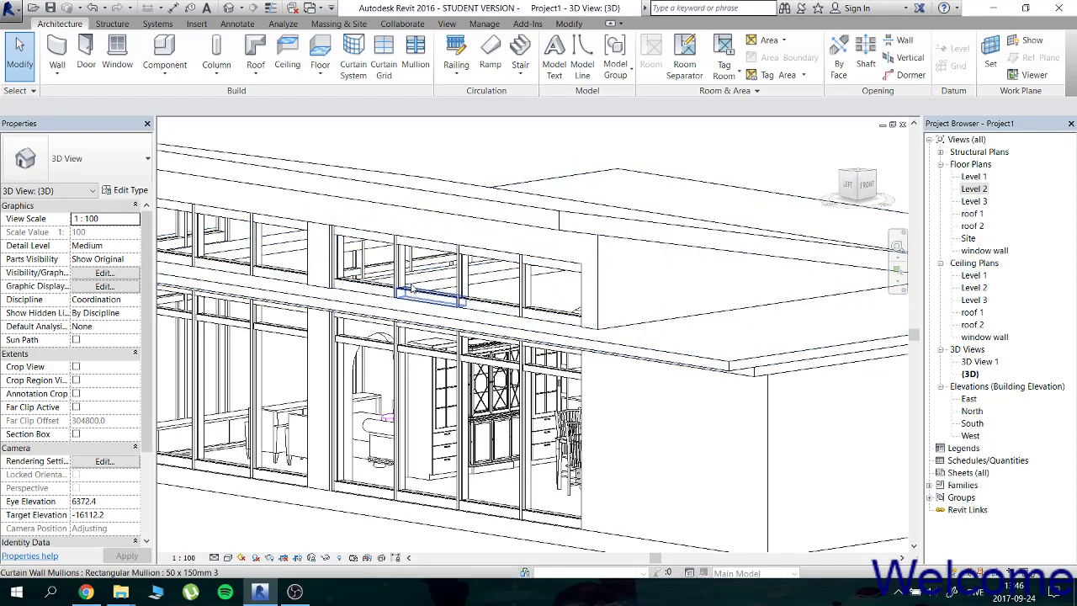
{"action": "mouse_move", "coordinate": [429, 284]}
{"action": "middle_mouse_down", "text": "shift"}
{"action": "mouse_move", "coordinate": [515, 269]}
{"action": "mouse_move", "coordinate": [477, 287]}
{"action": "mouse_move", "coordinate": [467, 276]}
{"action": "middle_mouse_up", "text": "shift"}
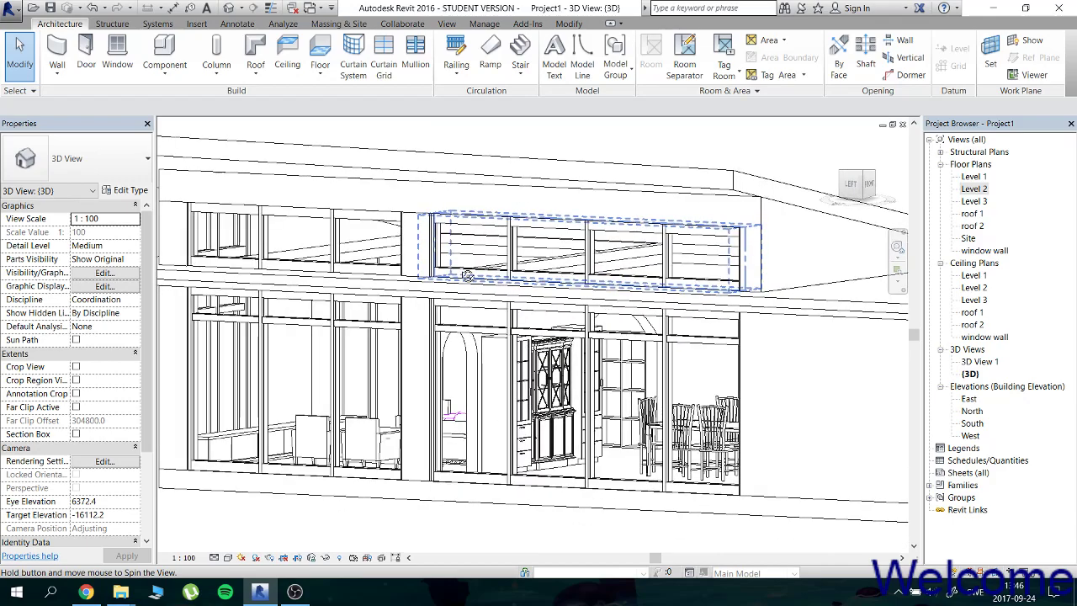
{"action": "mouse_move", "coordinate": [466, 268]}
{"action": "middle_mouse_down", "text": "shift"}
{"action": "mouse_move", "coordinate": [464, 277]}
{"action": "mouse_move", "coordinate": [514, 271]}
{"action": "mouse_move", "coordinate": [428, 294]}
{"action": "mouse_move", "coordinate": [402, 280]}
{"action": "mouse_move", "coordinate": [414, 256]}
{"action": "mouse_move", "coordinate": [555, 290]}
{"action": "middle_mouse_up", "text": "shift"}
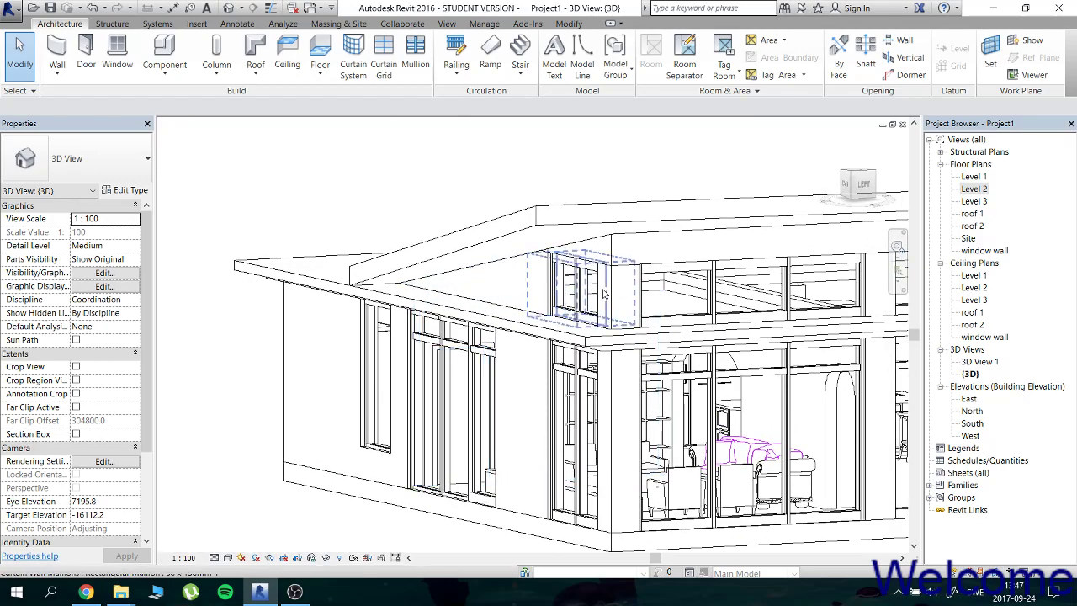
{"action": "middle_click_drag", "start_coordinate": [742, 288], "coordinate": [637, 357], "text": "shift"}
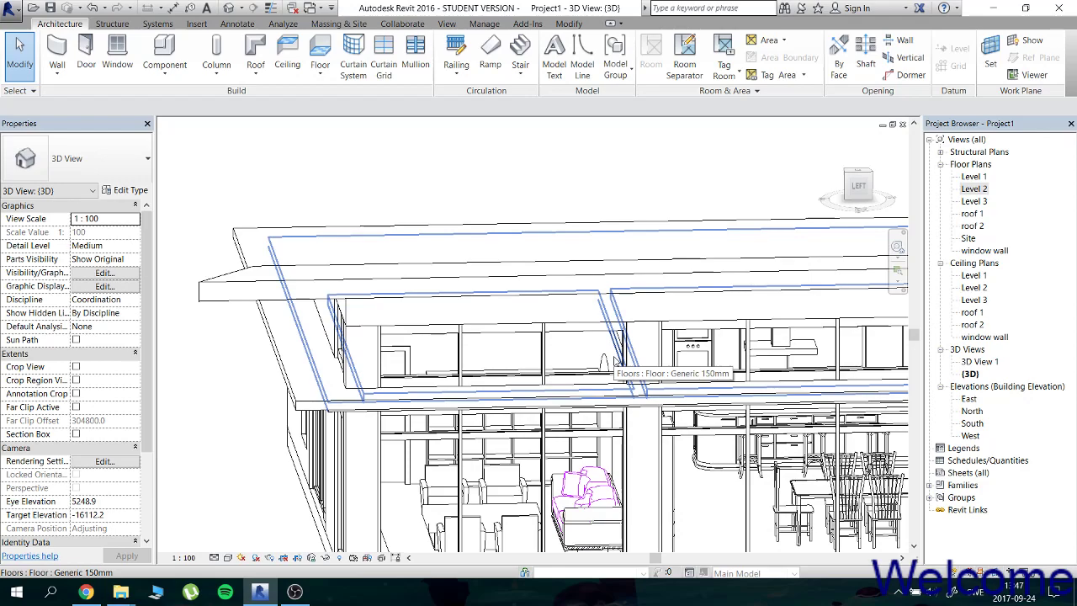
{"action": "double_click", "coordinate": [973, 190]}
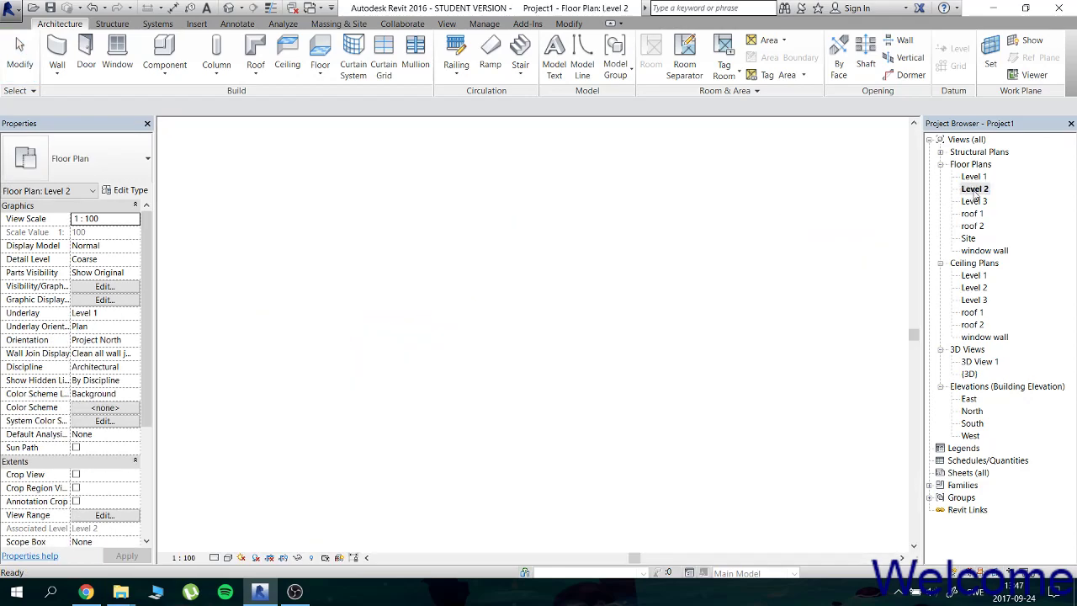
Start a Basic Wall of type Generic - 200mm and choose its base level.
{"action": "left_click", "coordinate": [58, 51]}
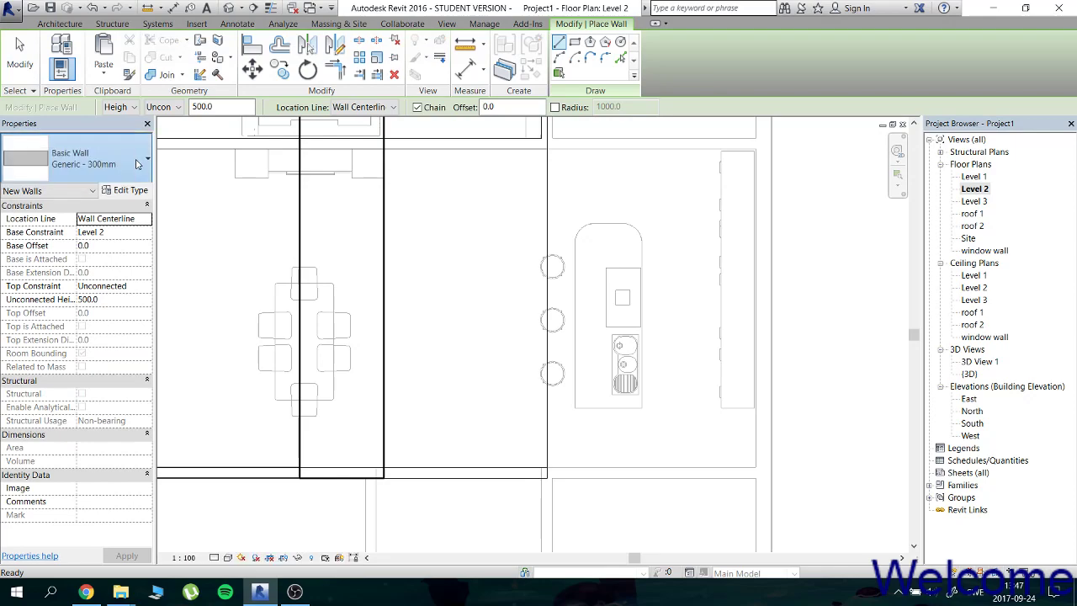
{"action": "left_click", "coordinate": [139, 164]}
{"action": "scroll", "coordinate": [119, 227], "scroll_direction": "up", "scroll_amount": 1}
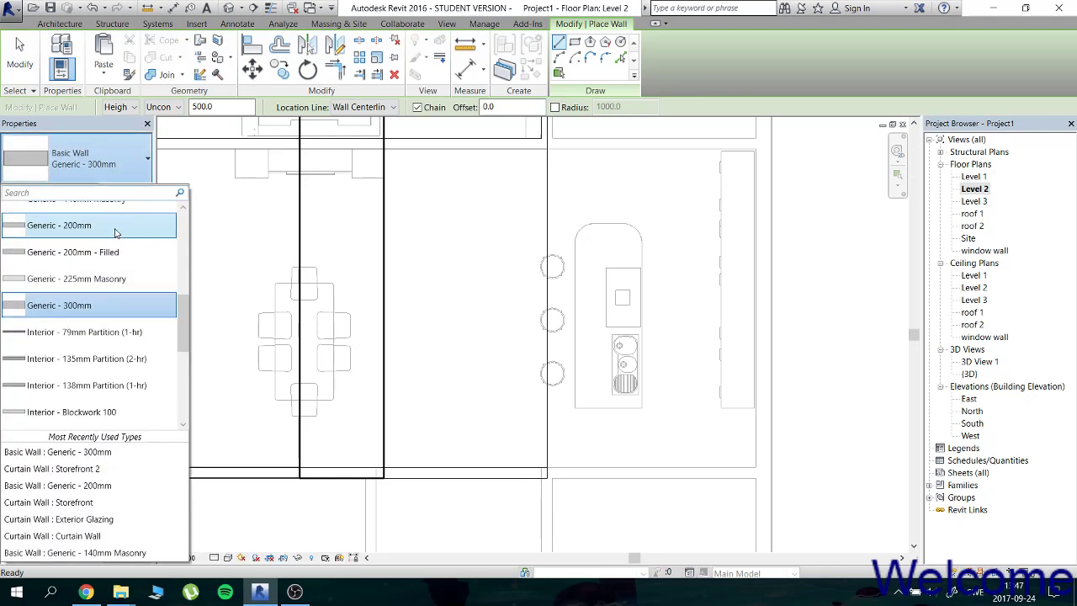
{"action": "left_click", "coordinate": [116, 233]}
{"action": "mouse_move", "coordinate": [264, 305]}
{"action": "middle_mouse_down"}
{"action": "mouse_move", "coordinate": [432, 290]}
{"action": "mouse_move", "coordinate": [413, 298]}
{"action": "mouse_move", "coordinate": [401, 339]}
{"action": "middle_mouse_up"}
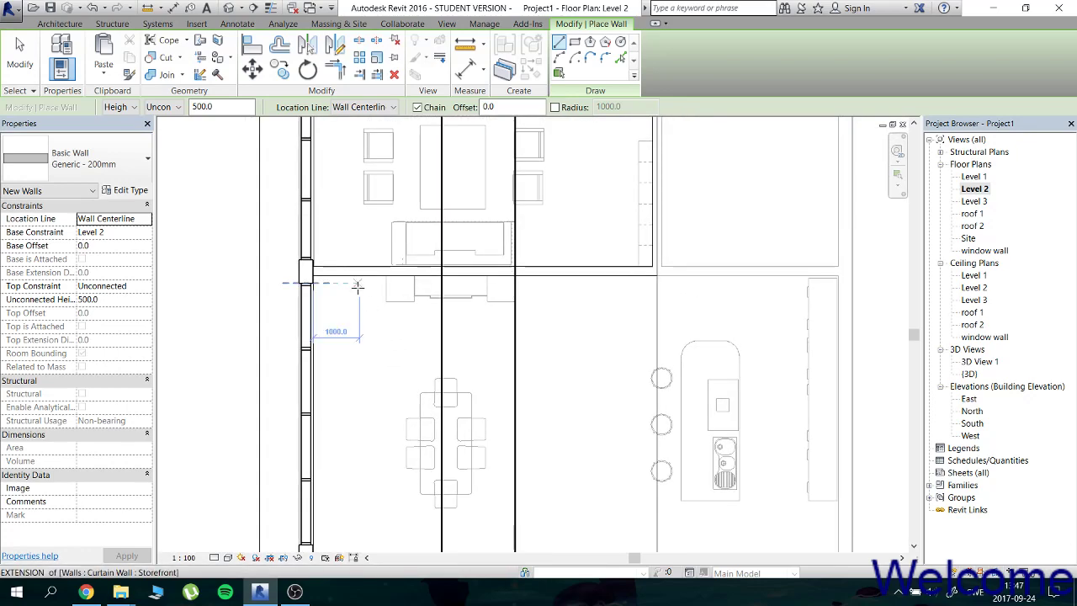
{"action": "scroll", "coordinate": [357, 287], "scroll_direction": "up", "scroll_amount": 2}
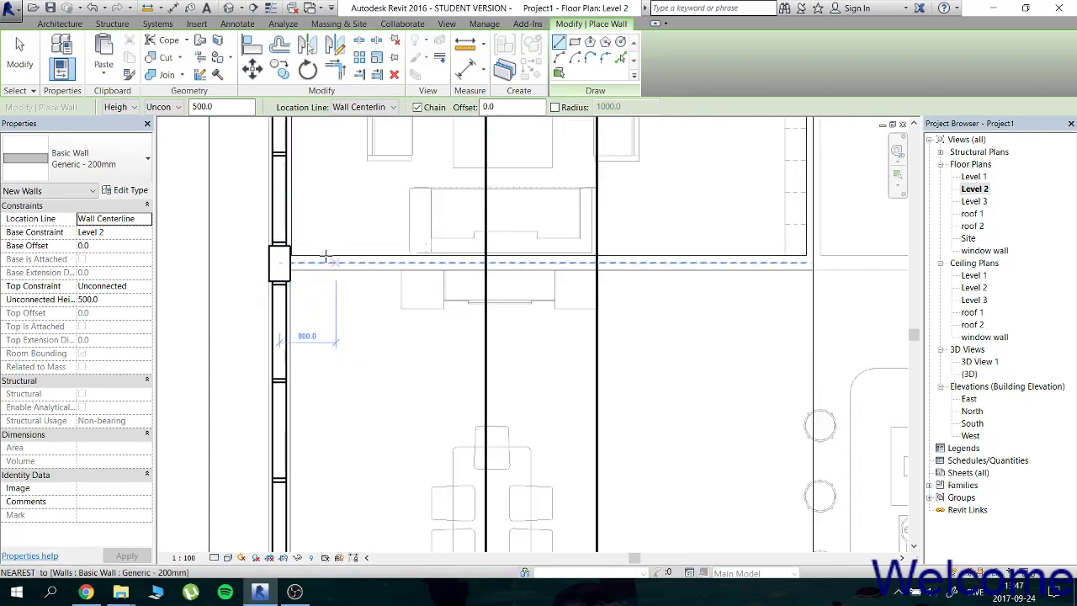
{"action": "left_click", "coordinate": [144, 236]}
{"action": "left_click", "coordinate": [115, 267]}
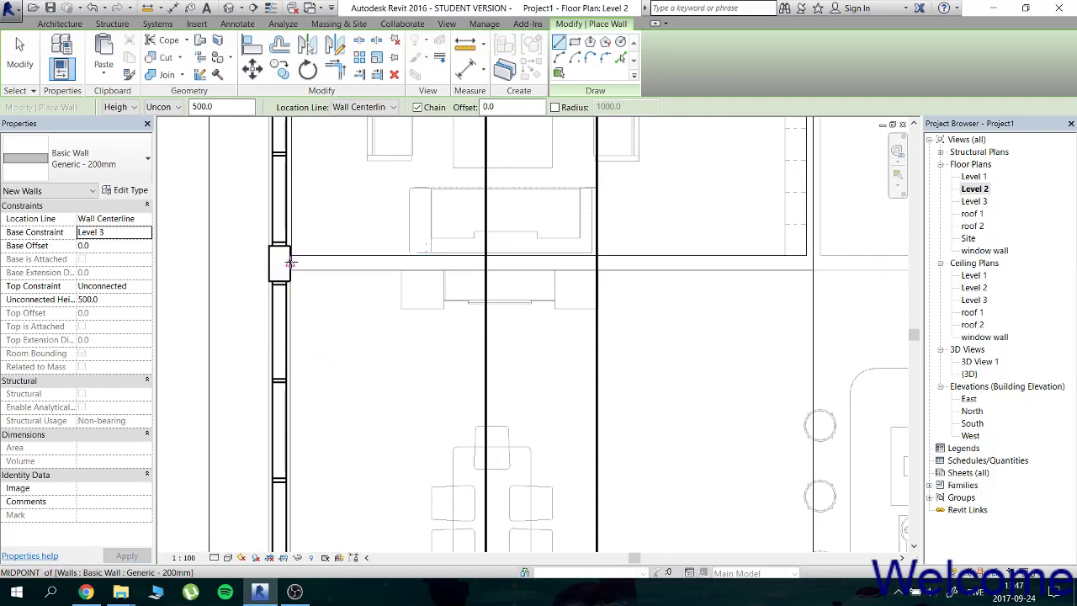
Draw the wall from the existing wall's midpoint to the far wall line, then switch to the 3D view.
{"action": "left_click", "coordinate": [289, 264]}
{"action": "middle_click_drag", "start_coordinate": [783, 275], "coordinate": [702, 275]}
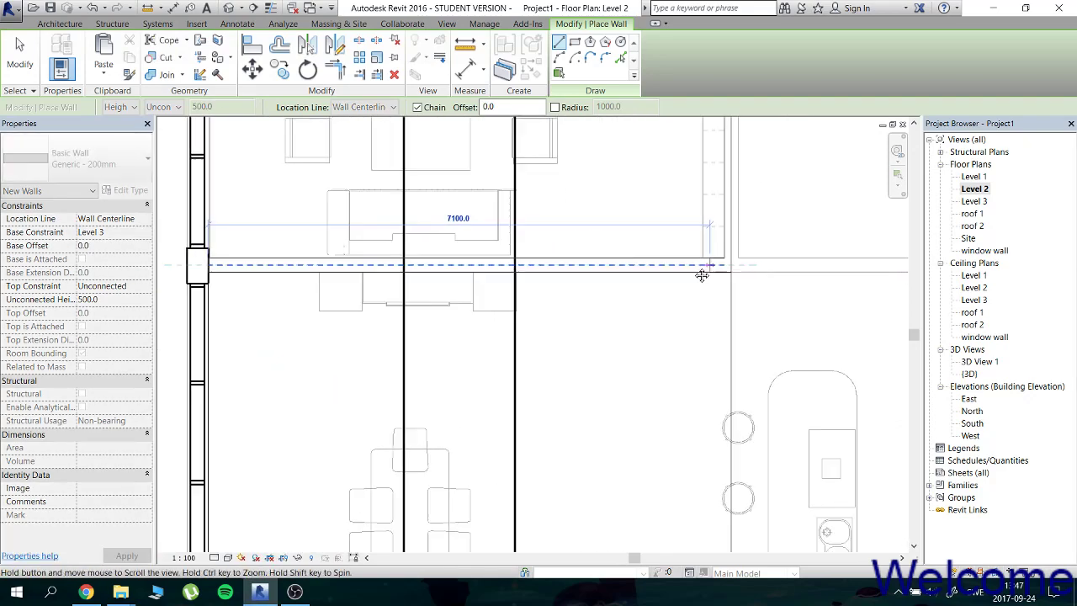
{"action": "scroll", "coordinate": [715, 272], "scroll_direction": "up", "scroll_amount": 1}
{"action": "scroll", "coordinate": [664, 271], "scroll_direction": "up", "scroll_amount": 1}
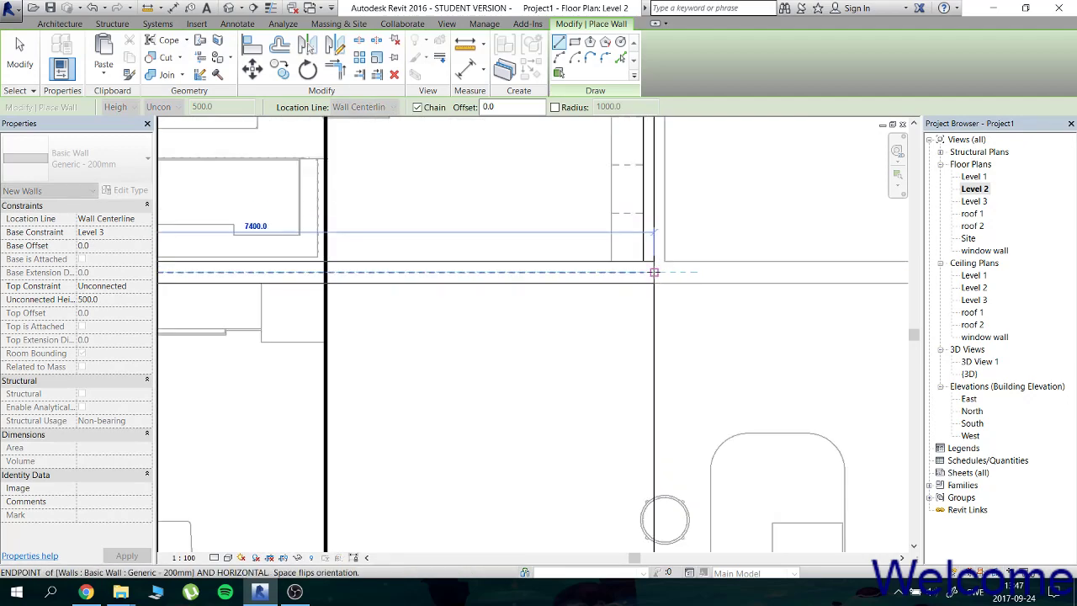
{"action": "left_click", "coordinate": [653, 271]}
{"action": "key", "text": "Escape"}
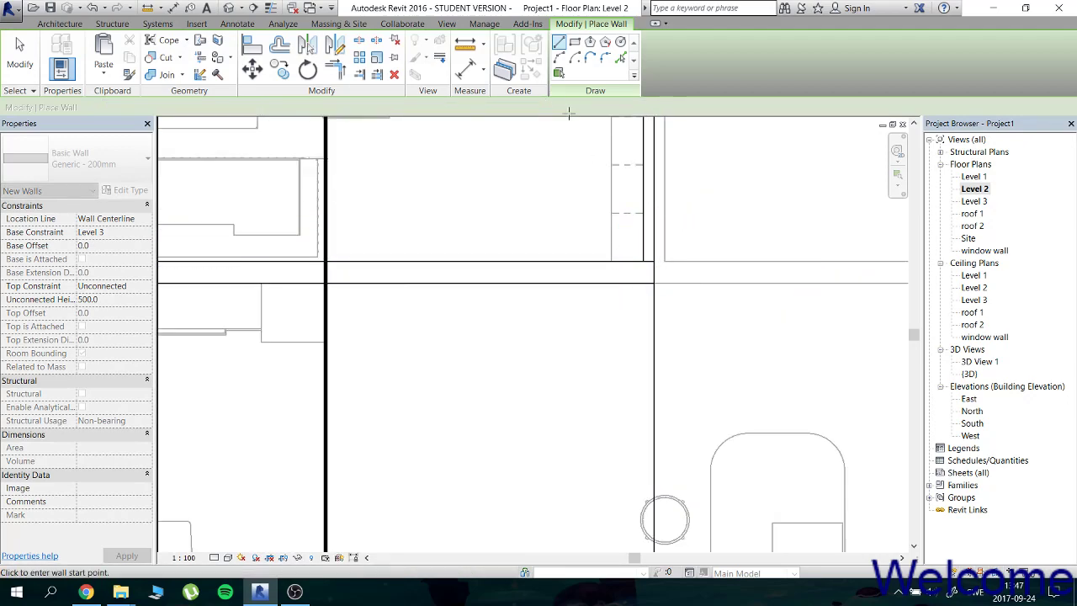
{"action": "key", "text": "ctrl+Tab"}
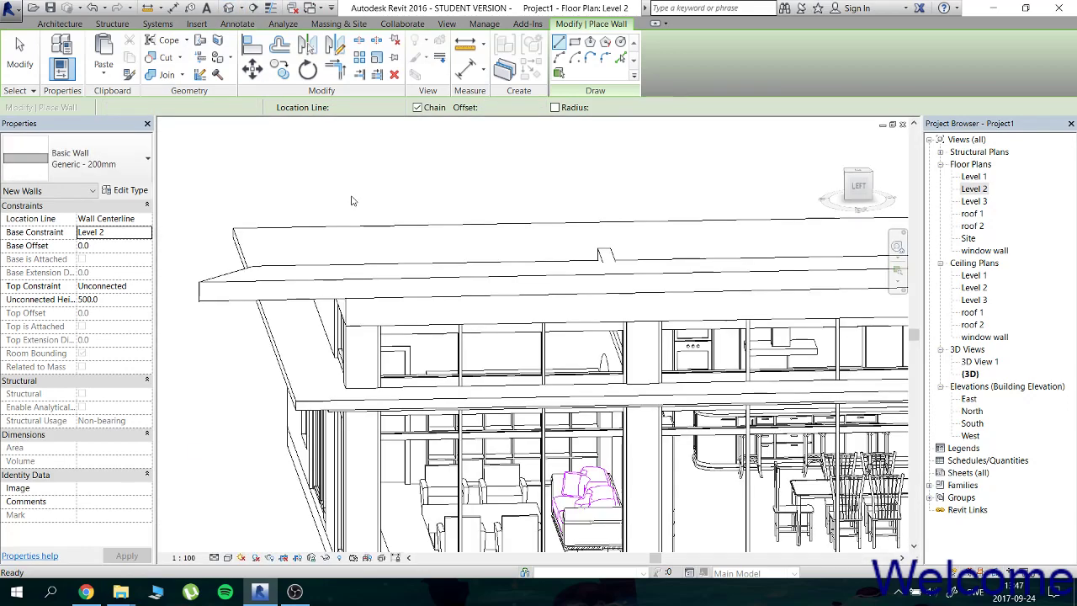
Attach the top of the new Generic 200mm wall to the roof so it no longer pokes through.
{"action": "left_click", "coordinate": [605, 254]}
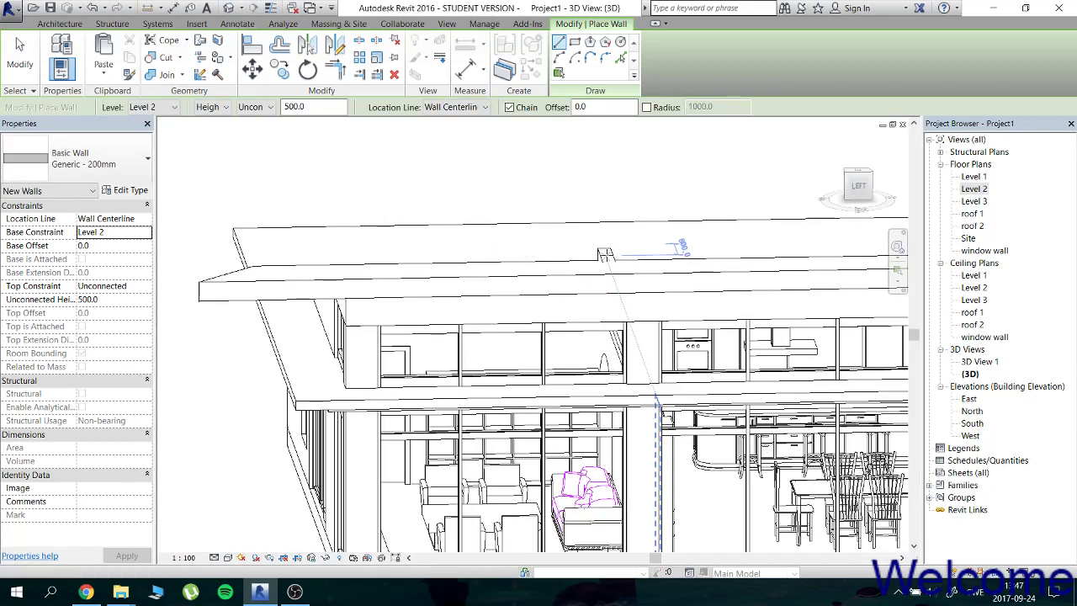
{"action": "key", "text": "Escape"}
{"action": "key", "text": "Escape"}
{"action": "left_click", "coordinate": [607, 261]}
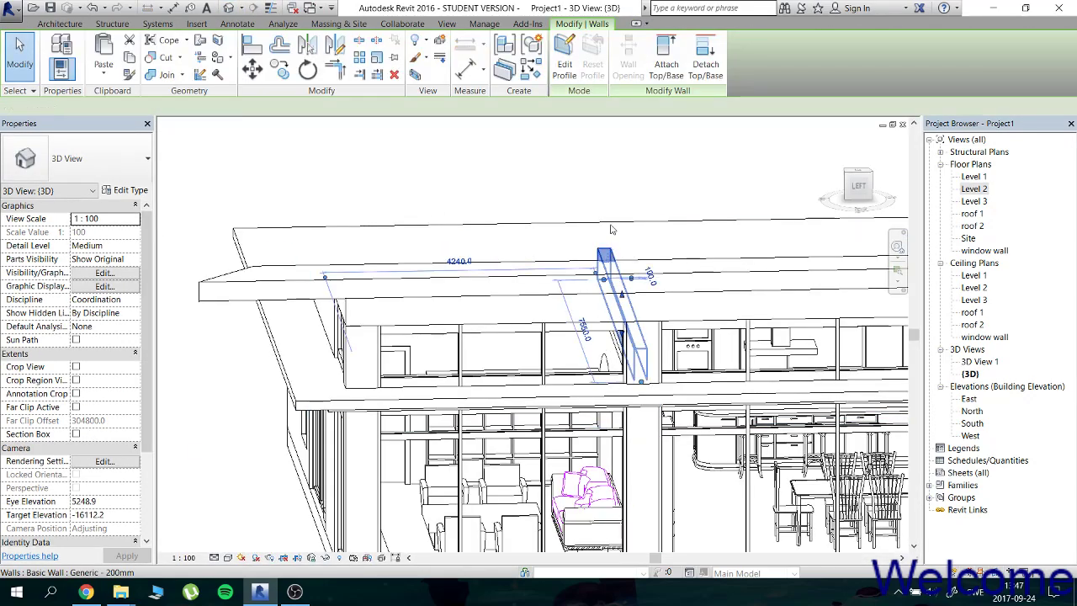
{"action": "left_click", "coordinate": [665, 59]}
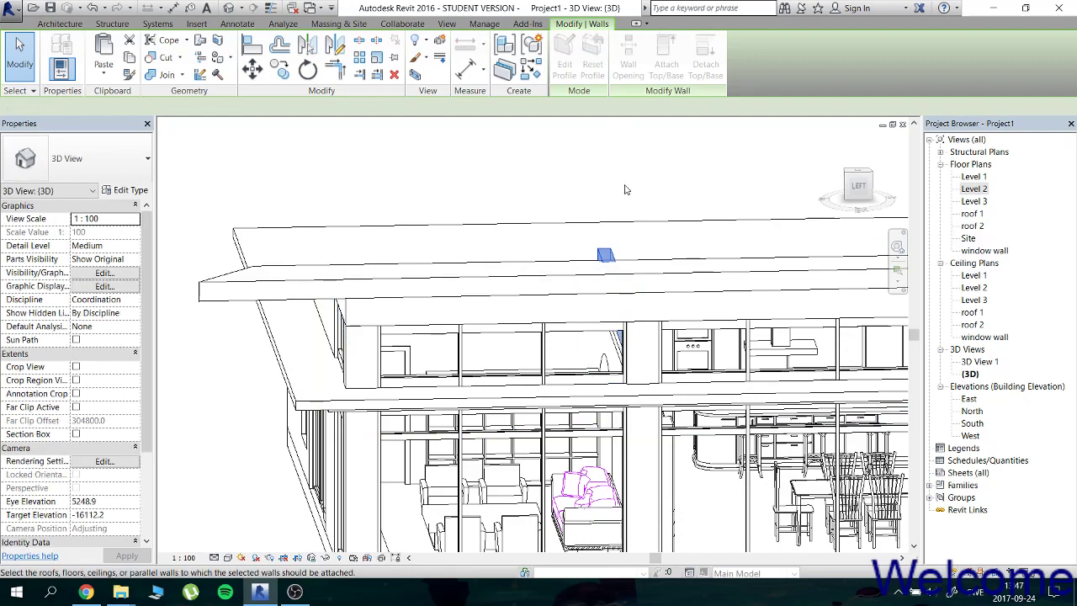
{"action": "left_click", "coordinate": [527, 287]}
{"action": "key", "text": "Escape"}
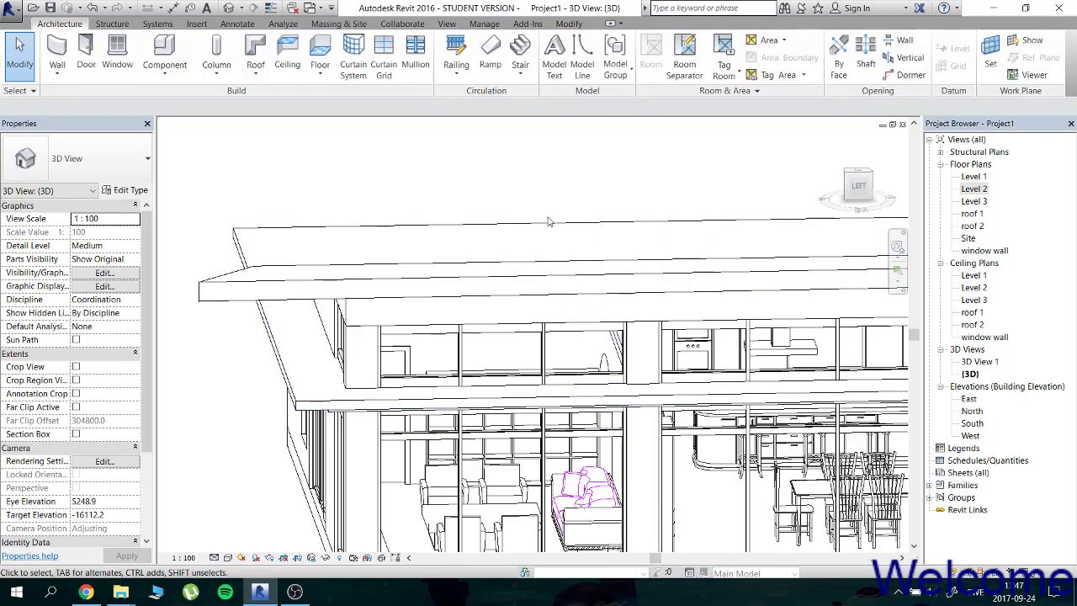
Orbit to a level front view and zoom out to the whole house, with Section Box ticked in the view properties.
{"action": "mouse_move", "coordinate": [605, 224]}
{"action": "middle_mouse_down", "text": "shift"}
{"action": "mouse_move", "coordinate": [629, 183]}
{"action": "mouse_move", "coordinate": [637, 233]}
{"action": "mouse_move", "coordinate": [551, 277]}
{"action": "mouse_move", "coordinate": [716, 448]}
{"action": "mouse_move", "coordinate": [594, 361]}
{"action": "mouse_move", "coordinate": [569, 368]}
{"action": "middle_mouse_up", "text": "shift"}
{"action": "mouse_move", "coordinate": [522, 387]}
{"action": "middle_mouse_down", "text": "shift"}
{"action": "mouse_move", "coordinate": [678, 357]}
{"action": "mouse_move", "coordinate": [576, 379]}
{"action": "middle_mouse_up", "text": "shift"}
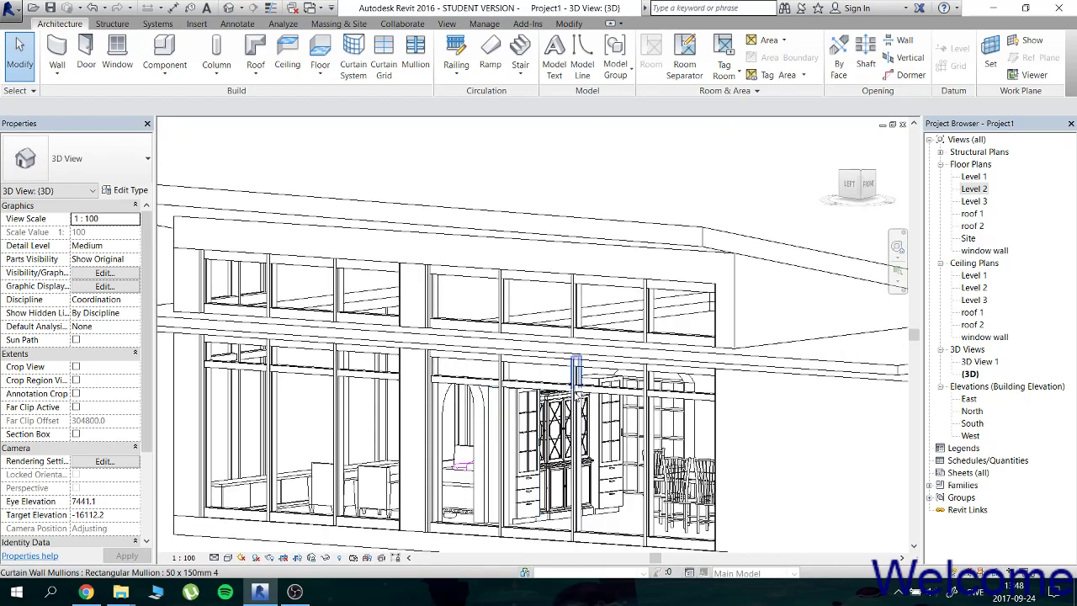
{"action": "scroll", "coordinate": [575, 379], "scroll_direction": "down", "scroll_amount": 3}
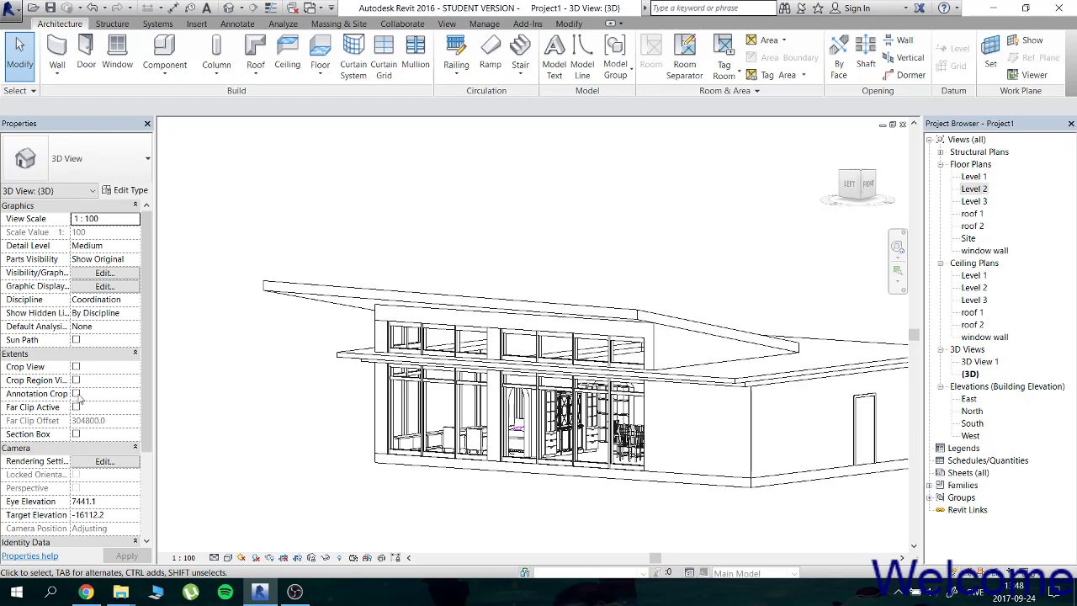
{"action": "scroll", "coordinate": [78, 399], "scroll_direction": "down", "scroll_amount": 2}
{"action": "scroll", "coordinate": [78, 400], "scroll_direction": "down", "scroll_amount": 2}
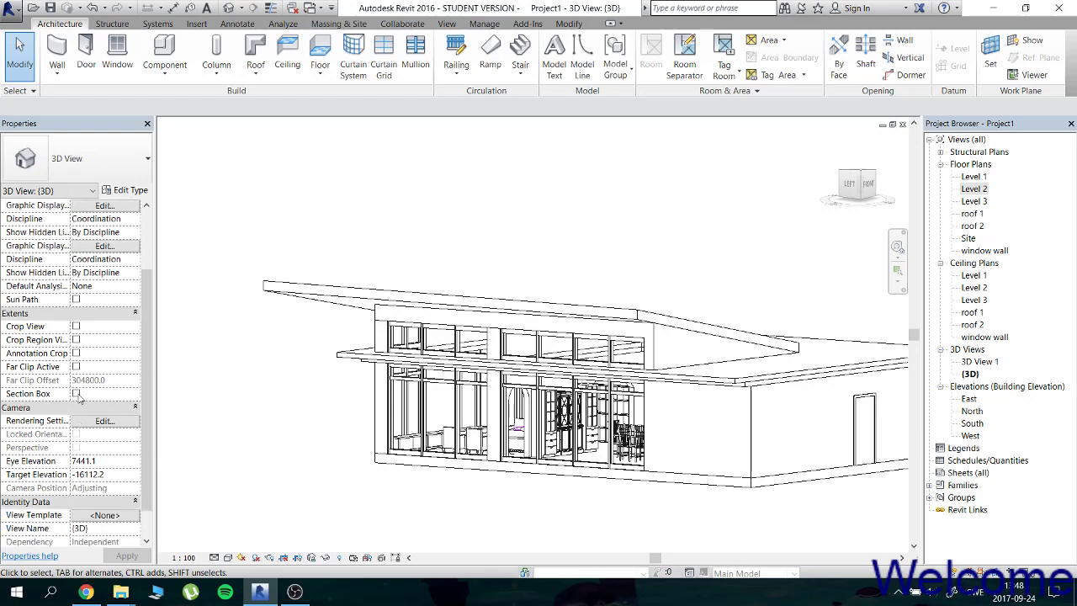
{"action": "scroll", "coordinate": [78, 397], "scroll_direction": "up", "scroll_amount": 2}
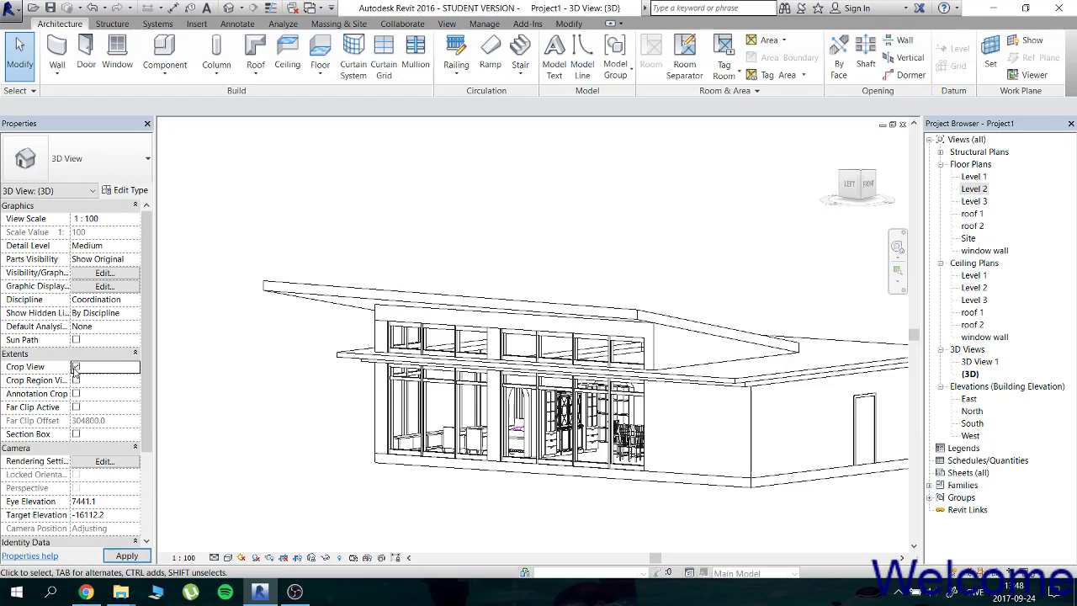
{"action": "scroll", "coordinate": [241, 341], "scroll_direction": "down", "scroll_amount": 2}
{"action": "scroll", "coordinate": [244, 342], "scroll_direction": "down", "scroll_amount": 2}
{"action": "middle_click_drag", "start_coordinate": [268, 361], "coordinate": [418, 364]}
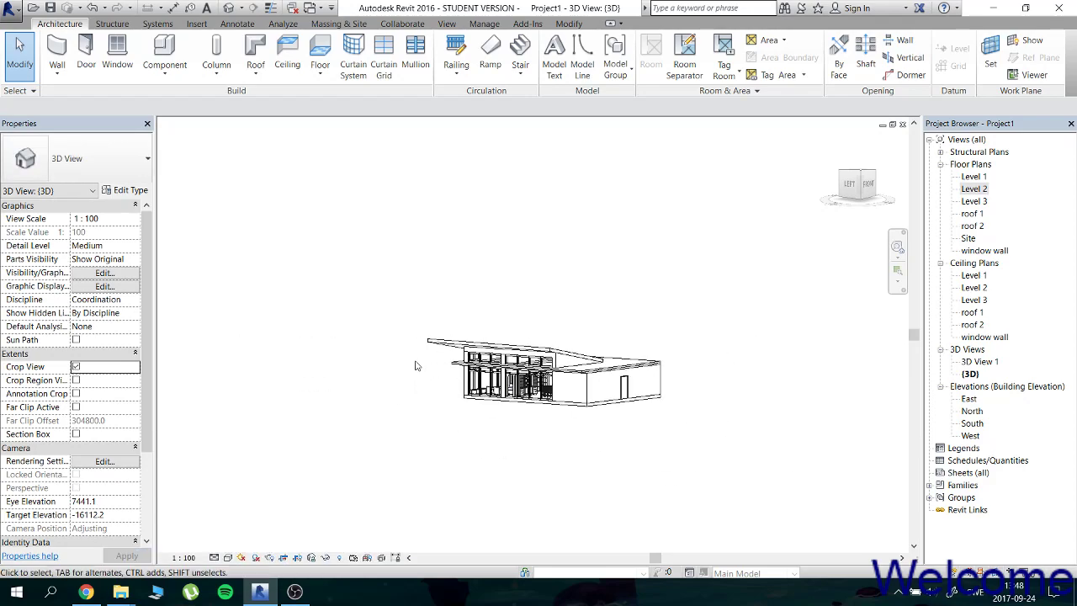
{"action": "scroll", "coordinate": [404, 361], "scroll_direction": "down", "scroll_amount": 4}
{"action": "scroll", "coordinate": [389, 357], "scroll_direction": "up", "scroll_amount": 2}
{"action": "scroll", "coordinate": [443, 370], "scroll_direction": "up", "scroll_amount": 2}
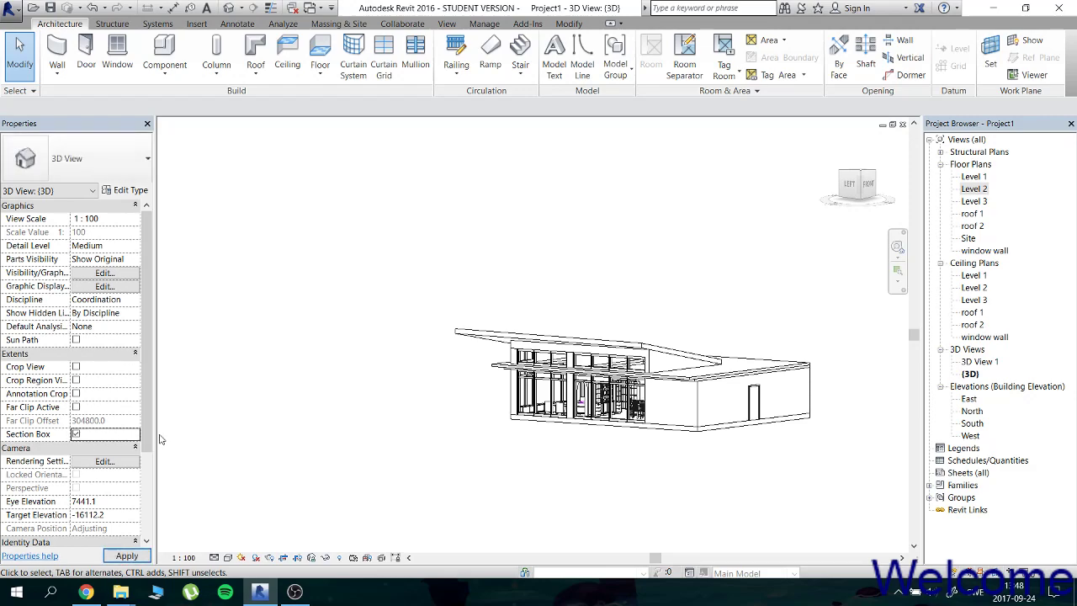
Apply the section box and push its side face into the house to expose the sofa and dining table.
{"action": "left_click", "coordinate": [586, 311]}
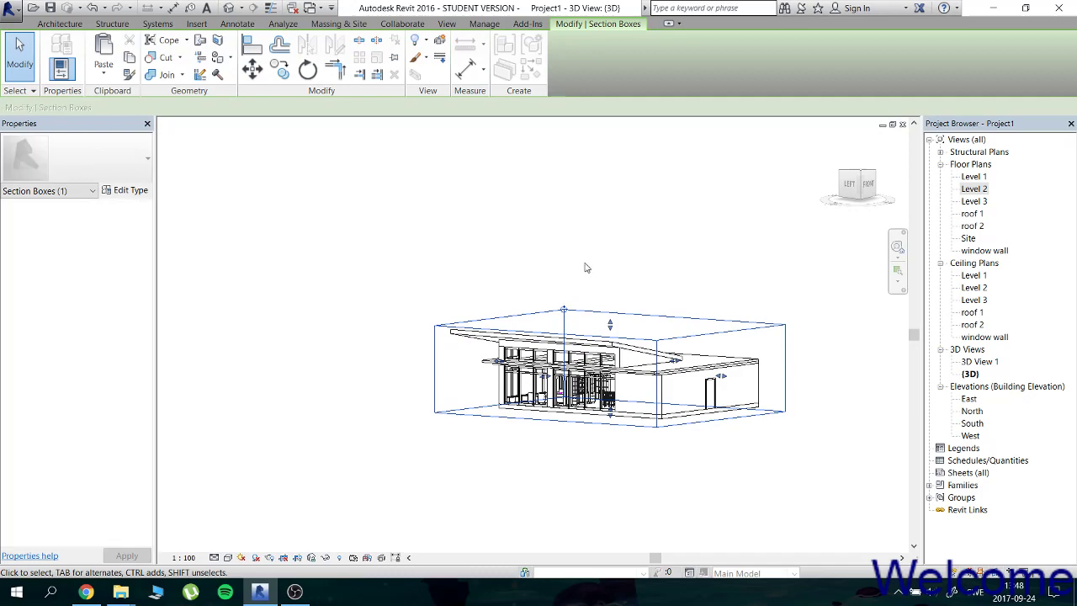
{"action": "middle_click_drag", "start_coordinate": [586, 267], "coordinate": [452, 313], "text": "shift"}
{"action": "scroll", "coordinate": [505, 378], "scroll_direction": "up", "scroll_amount": 2}
{"action": "scroll", "coordinate": [496, 408], "scroll_direction": "up", "scroll_amount": 2}
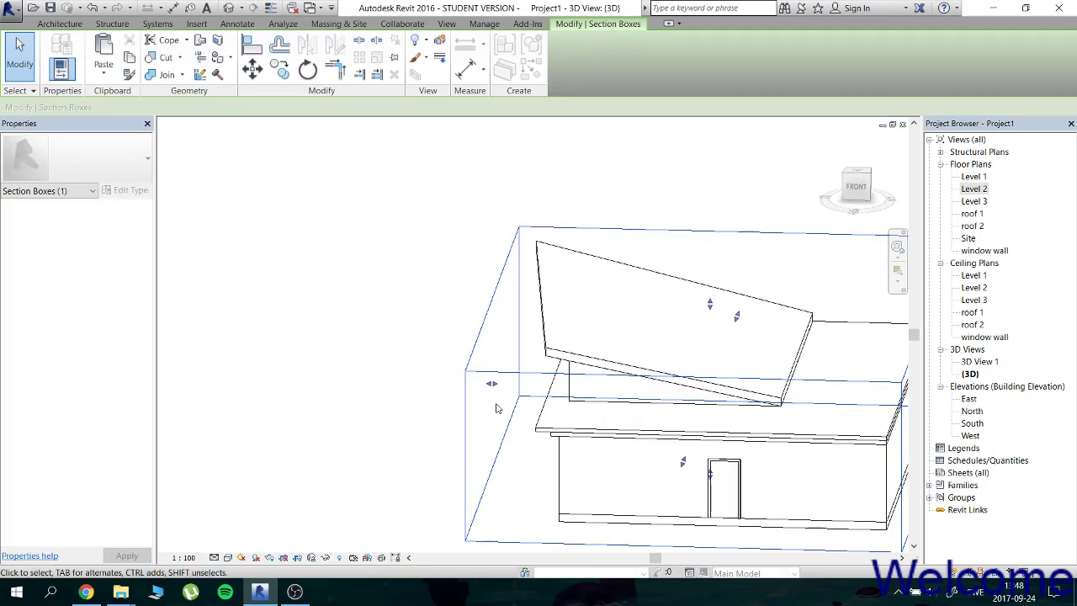
{"action": "left_click_drag", "start_coordinate": [492, 387], "coordinate": [545, 387]}
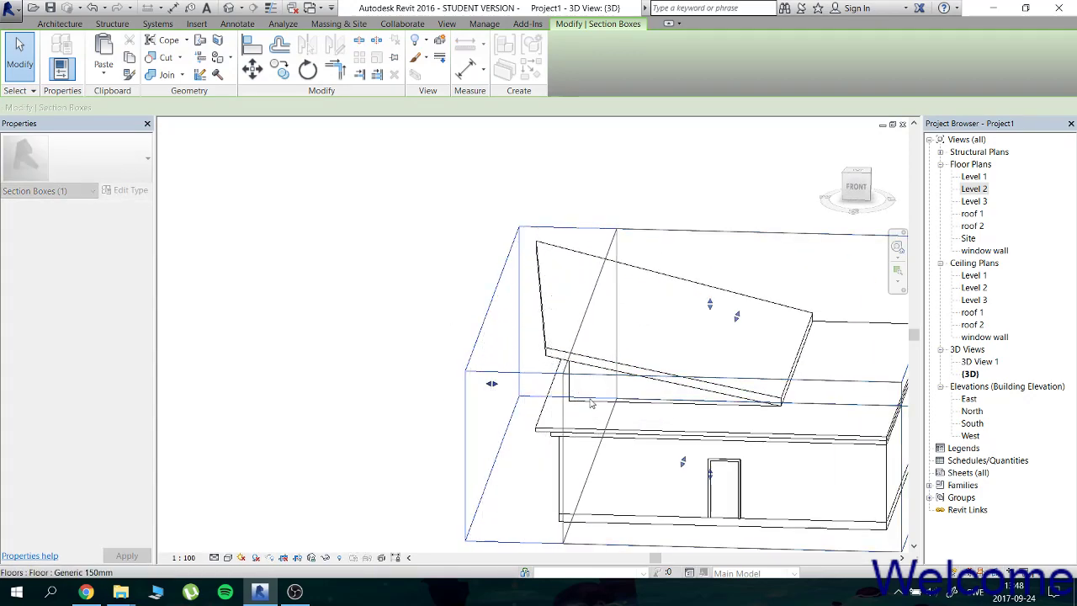
{"action": "left_click", "coordinate": [445, 341]}
{"action": "mouse_move", "coordinate": [445, 342]}
{"action": "middle_mouse_down", "text": "shift"}
{"action": "mouse_move", "coordinate": [560, 323]}
{"action": "mouse_move", "coordinate": [747, 385]}
{"action": "mouse_move", "coordinate": [635, 372]}
{"action": "middle_mouse_up", "text": "shift"}
{"action": "scroll", "coordinate": [556, 337], "scroll_direction": "up", "scroll_amount": 6}
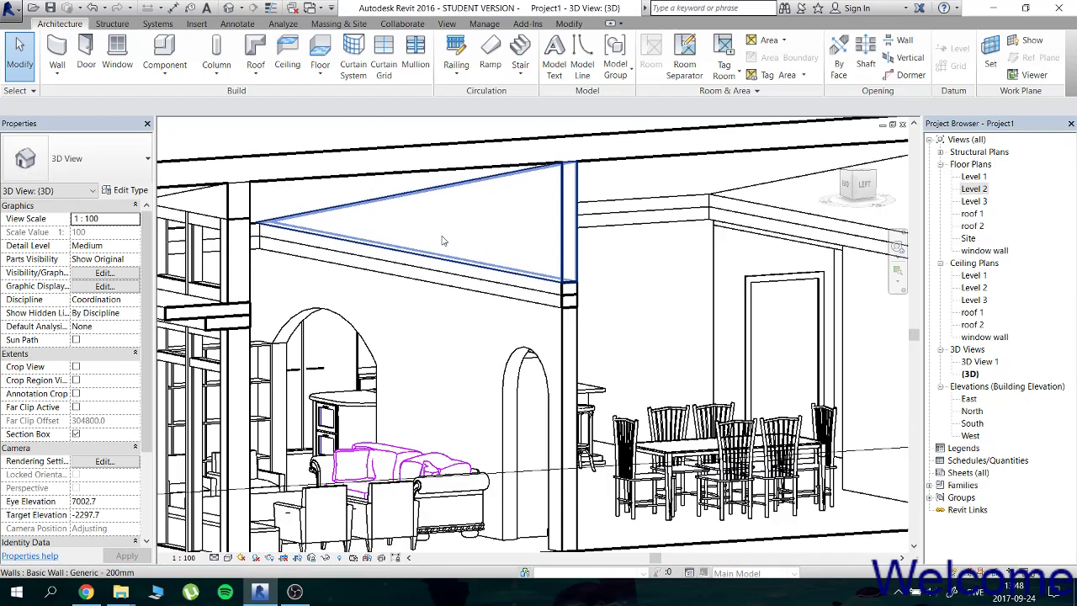
{"action": "middle_click_drag", "start_coordinate": [481, 250], "coordinate": [445, 242], "text": "shift"}
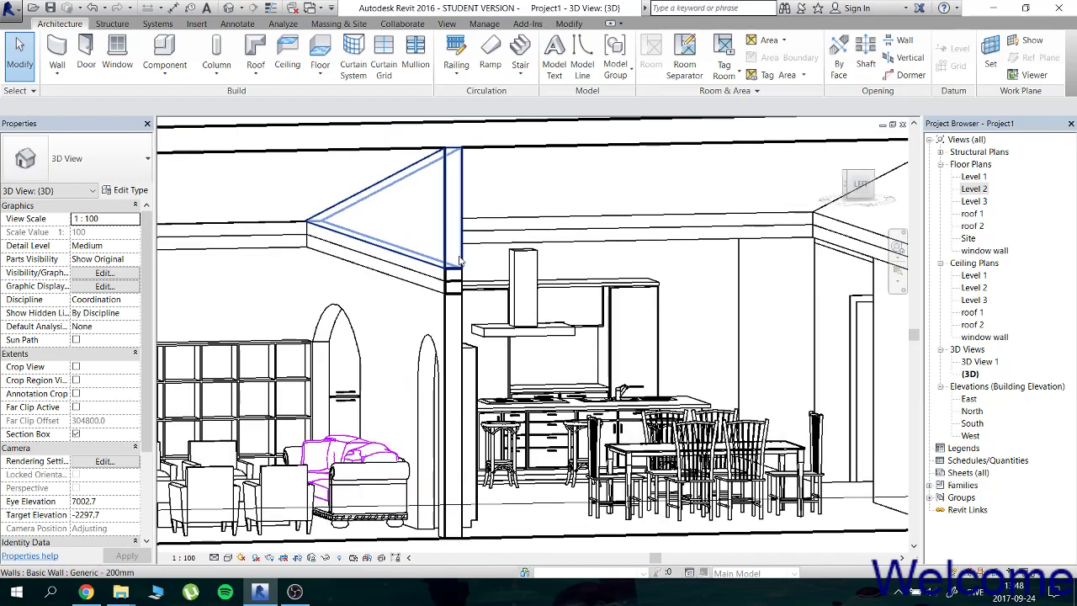
{"action": "scroll", "coordinate": [459, 261], "scroll_direction": "down", "scroll_amount": 2}
{"action": "scroll", "coordinate": [589, 253], "scroll_direction": "down", "scroll_amount": 3}
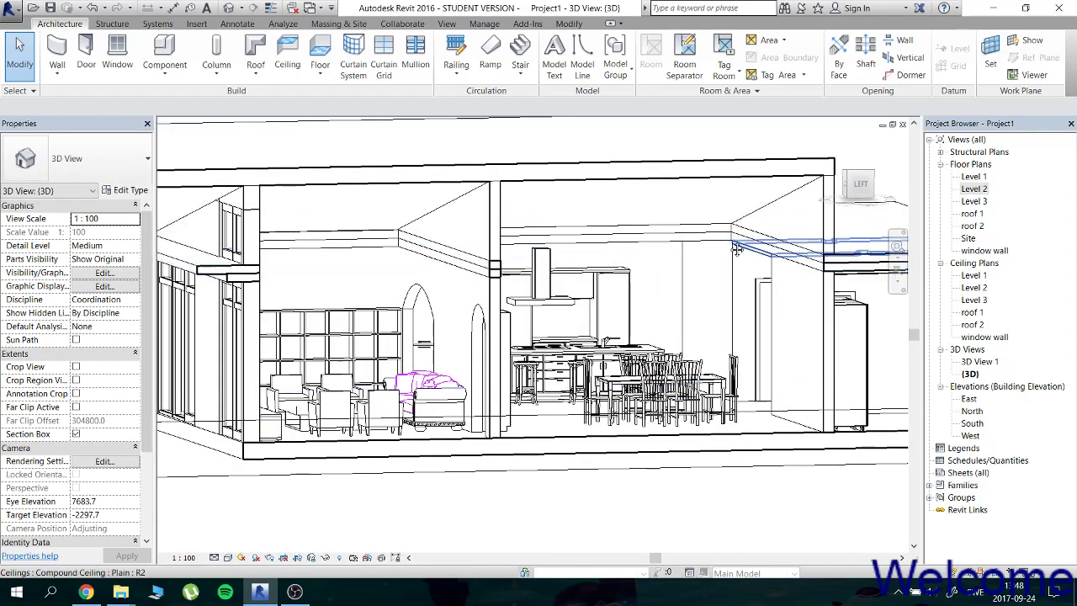
{"action": "mouse_move", "coordinate": [737, 249]}
{"action": "middle_mouse_down", "text": "shift"}
{"action": "mouse_move", "coordinate": [595, 253]}
{"action": "mouse_move", "coordinate": [370, 286]}
{"action": "middle_mouse_up", "text": "shift"}
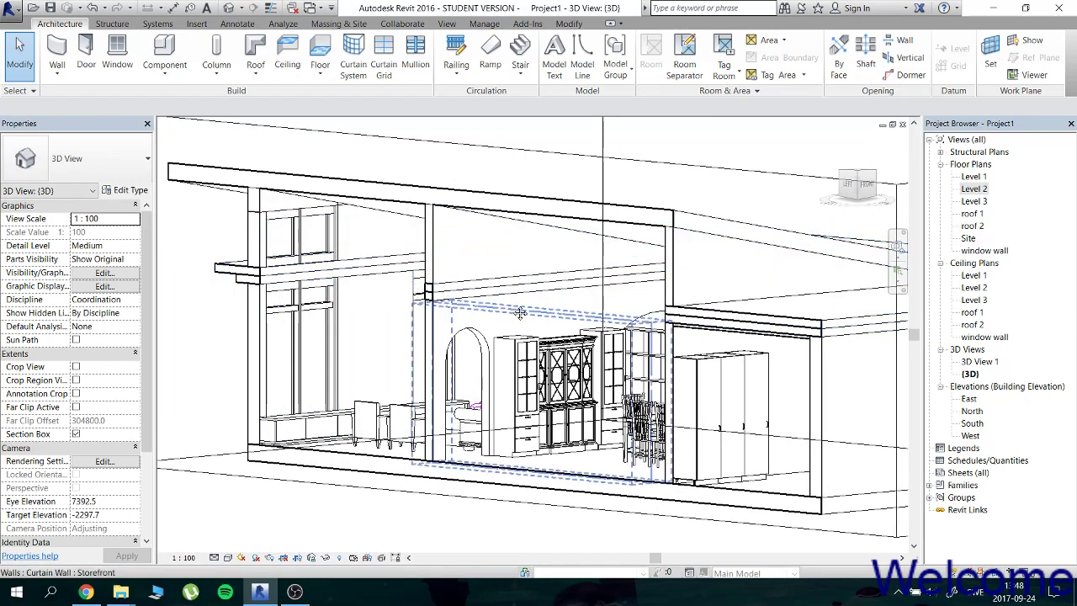
{"action": "mouse_move", "coordinate": [550, 303]}
{"action": "middle_mouse_down", "text": "shift"}
{"action": "mouse_move", "coordinate": [592, 363]}
{"action": "mouse_move", "coordinate": [607, 328]}
{"action": "mouse_move", "coordinate": [568, 315]}
{"action": "middle_mouse_up", "text": "shift"}
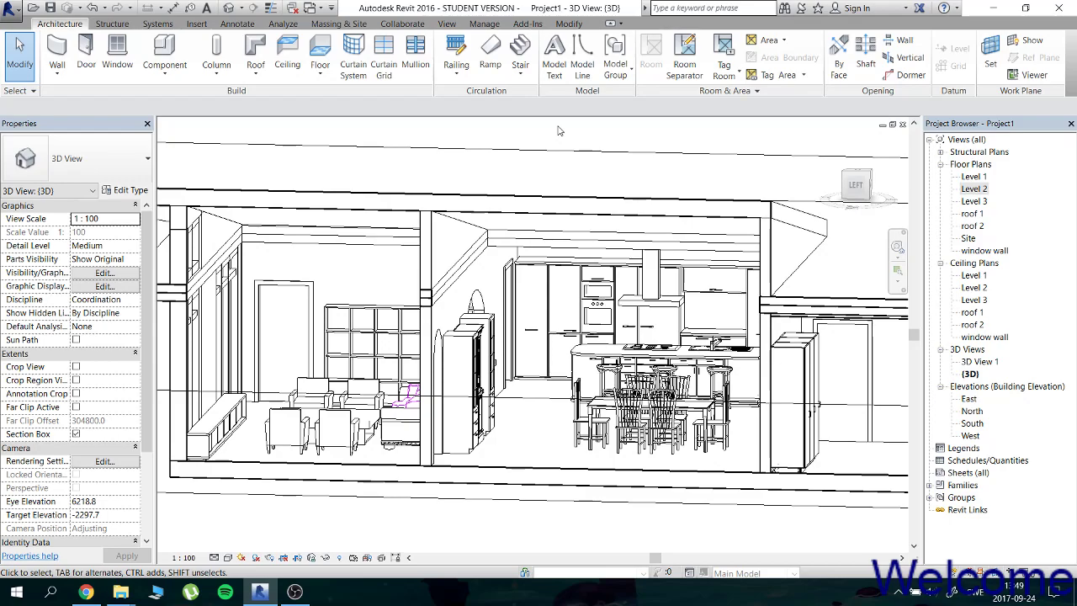
{"action": "mouse_move", "coordinate": [559, 130]}
{"action": "middle_mouse_down", "text": "shift"}
{"action": "mouse_move", "coordinate": [579, 184]}
{"action": "mouse_move", "coordinate": [546, 179]}
{"action": "mouse_move", "coordinate": [571, 161]}
{"action": "mouse_move", "coordinate": [524, 446]}
{"action": "middle_mouse_up", "text": "shift"}
{"action": "scroll", "coordinate": [571, 160], "scroll_direction": "down", "scroll_amount": 3}
{"action": "scroll", "coordinate": [571, 161], "scroll_direction": "down", "scroll_amount": 2}
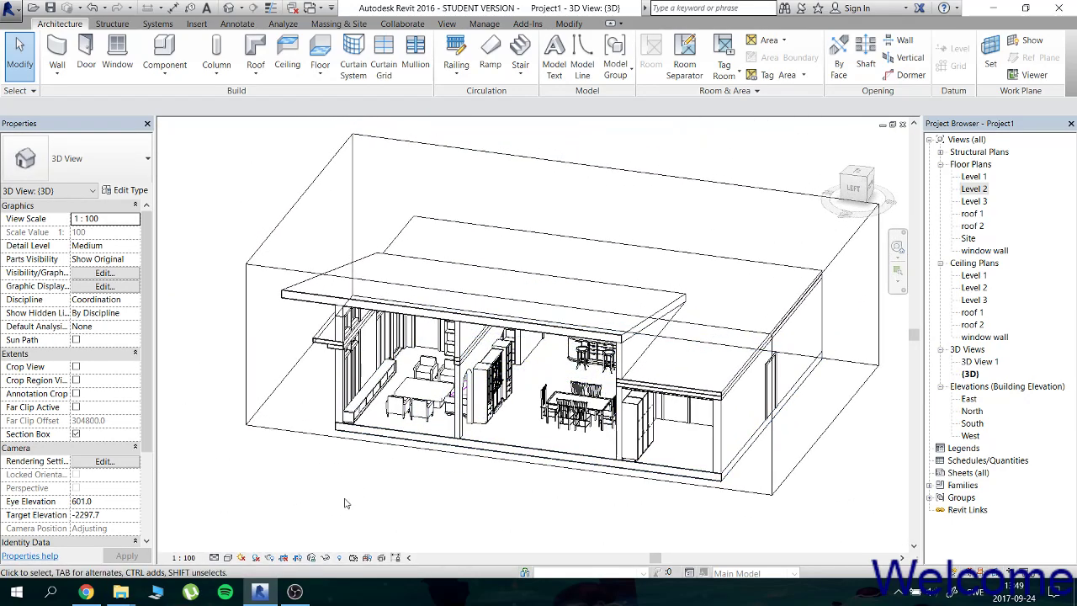